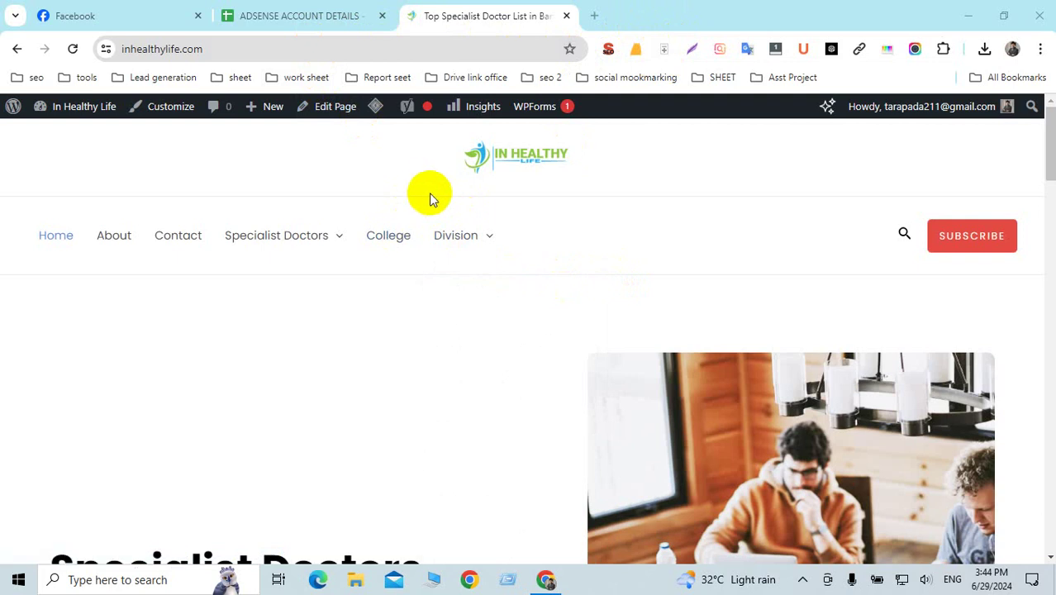
Look over the In Healthy Life homepage and the Specialist Doctors category list.
{"action": "scroll", "coordinate": [462, 192], "scroll_direction": "down", "scroll_amount": 7}
{"action": "scroll", "coordinate": [464, 194], "scroll_direction": "up", "scroll_amount": 7}
{"action": "scroll", "coordinate": [234, 147], "scroll_direction": "down", "scroll_amount": 7}
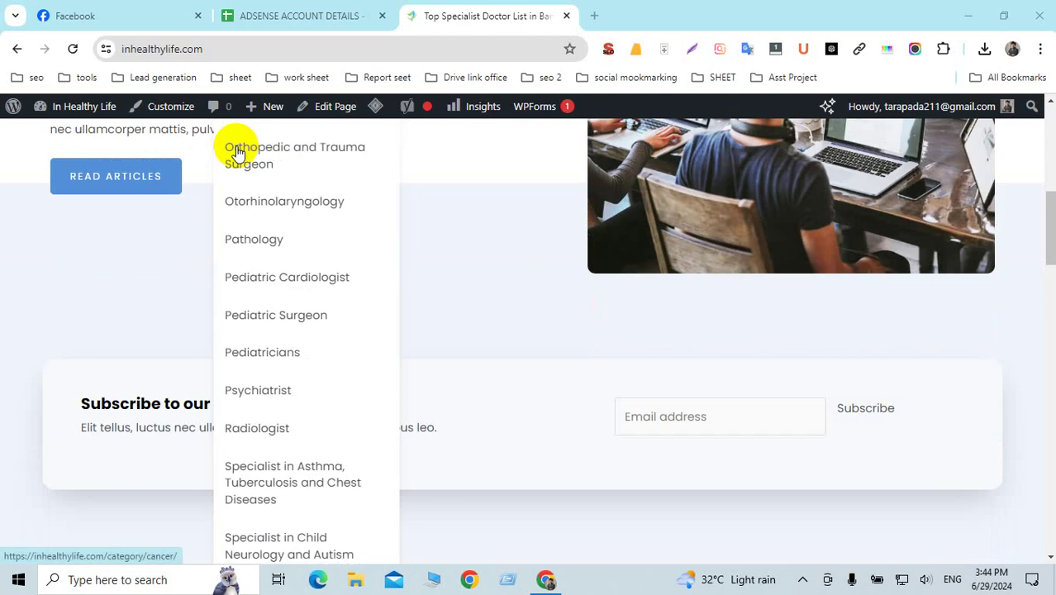
{"action": "scroll", "coordinate": [236, 147], "scroll_direction": "up", "scroll_amount": 7}
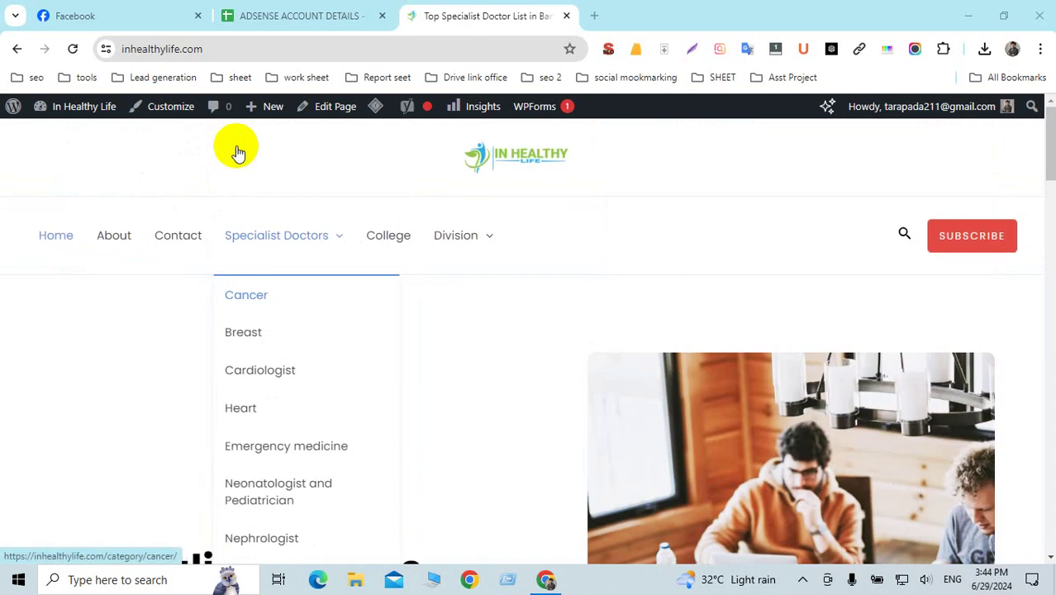
Examine the site's full address, highlighting the domain name inhealthylife.com within it.
{"action": "left_click", "coordinate": [250, 48]}
{"action": "left_click", "coordinate": [307, 49]}
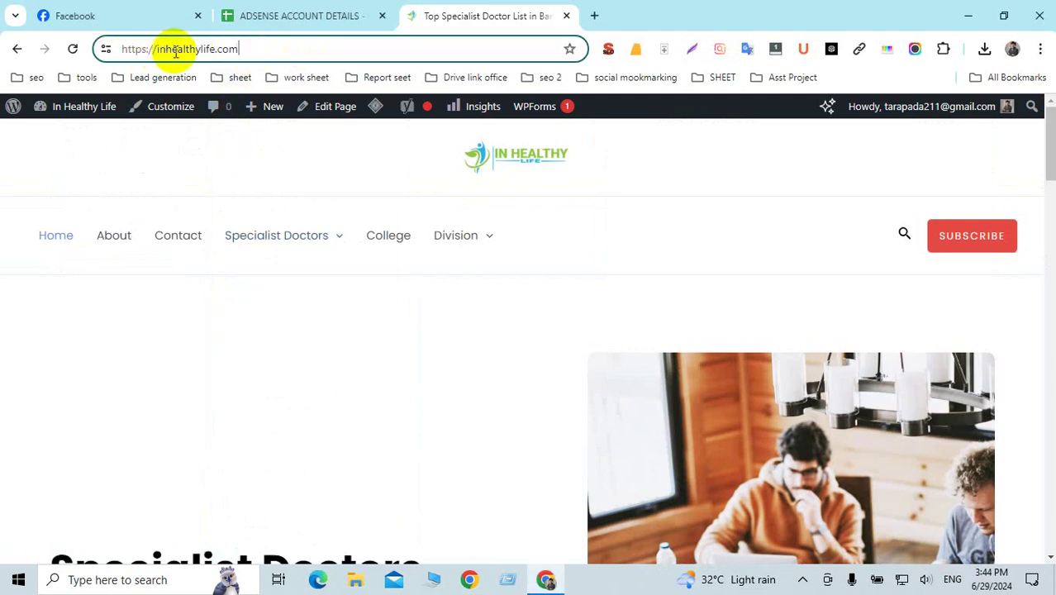
{"action": "left_click_drag", "start_coordinate": [156, 52], "coordinate": [225, 51]}
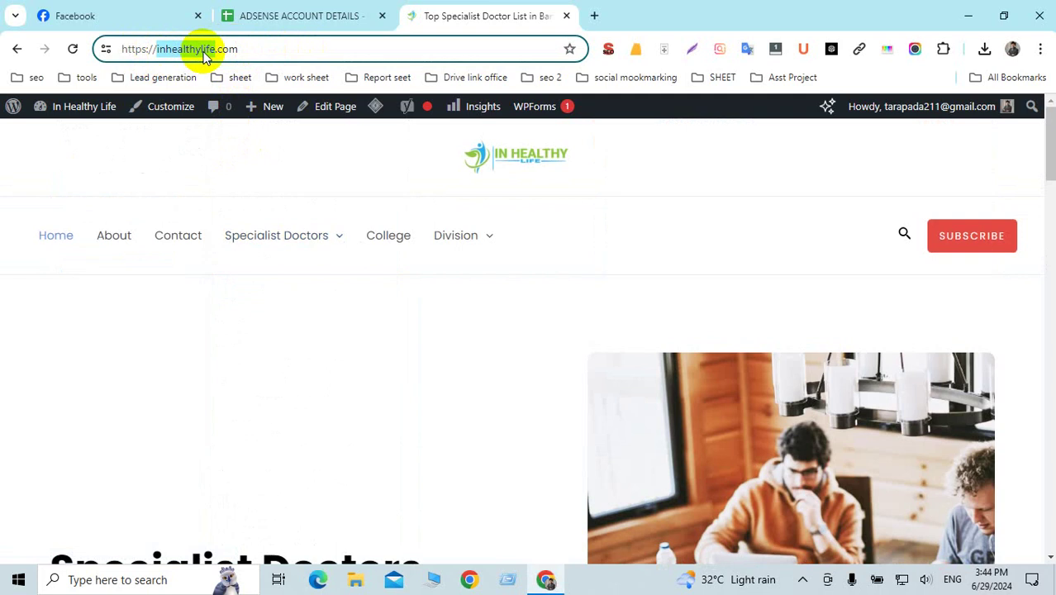
{"action": "left_click", "coordinate": [222, 49]}
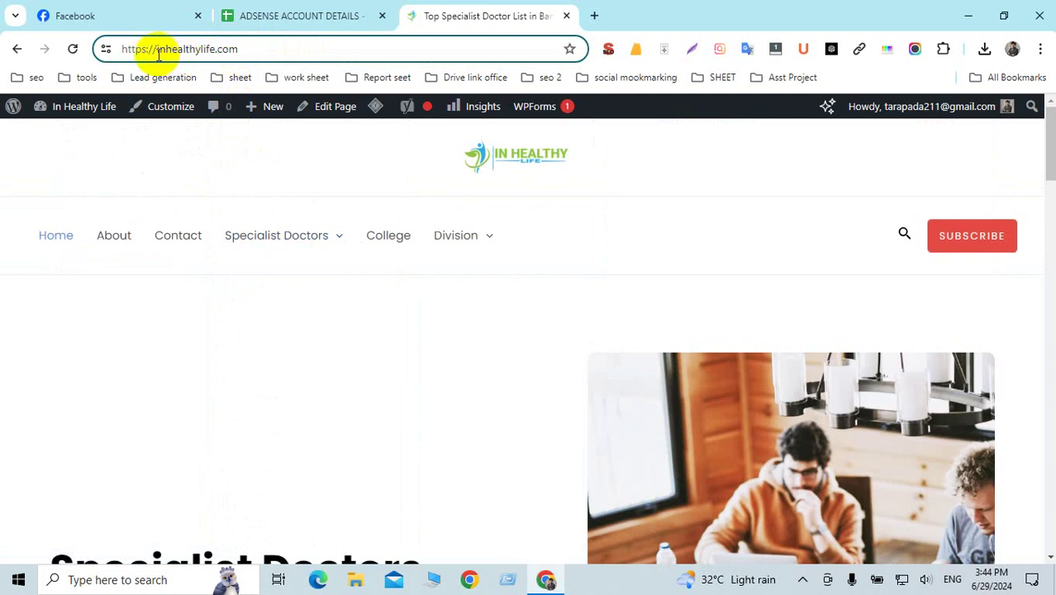
{"action": "left_click_drag", "start_coordinate": [156, 50], "coordinate": [278, 51]}
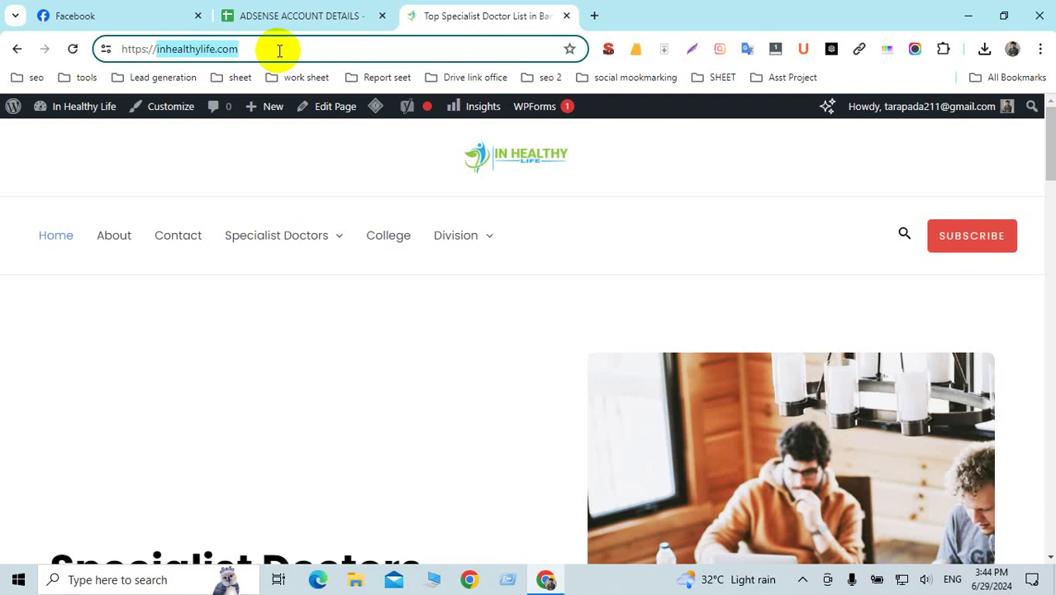
{"action": "left_click_drag", "start_coordinate": [279, 51], "coordinate": [108, 49]}
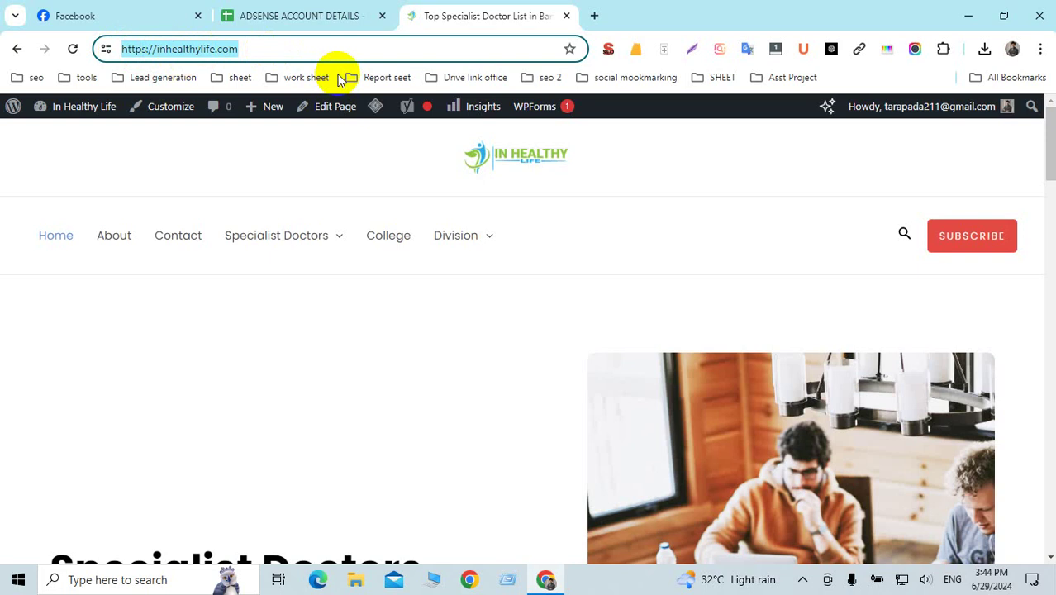
{"action": "left_click", "coordinate": [252, 48]}
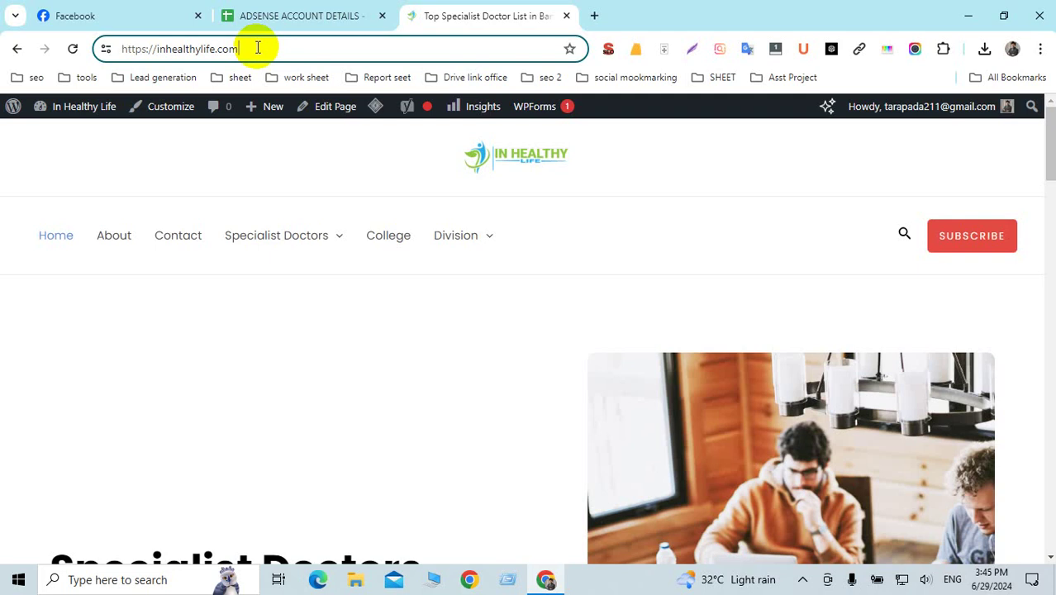
{"action": "mouse_move", "coordinate": [247, 48]}
{"action": "left_mouse_down"}
{"action": "mouse_move", "coordinate": [104, 47]}
{"action": "mouse_move", "coordinate": [244, 49]}
{"action": "left_mouse_up"}
{"action": "left_click", "coordinate": [155, 49]}
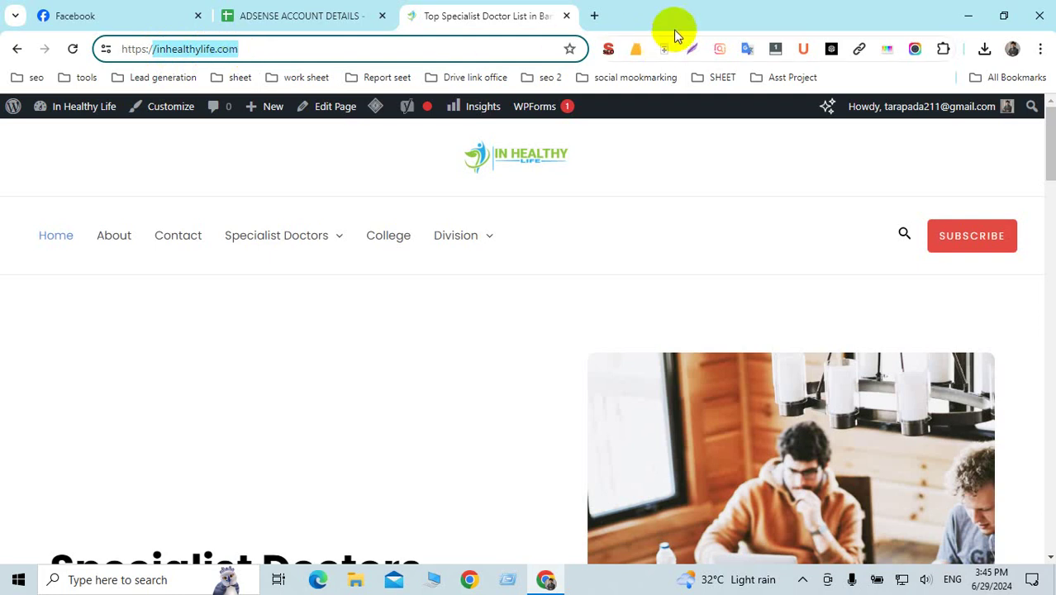
{"action": "left_click_drag", "start_coordinate": [302, 56], "coordinate": [142, 60]}
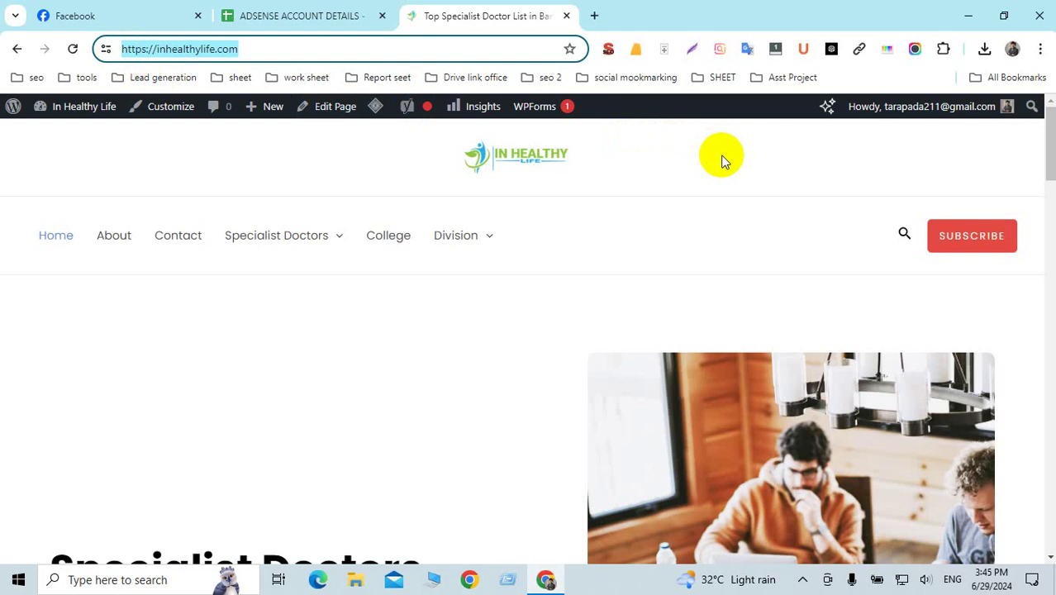
Append /wp-admin to the inhealthylife.com address and load the site's WordPress dashboard.
{"action": "left_click", "coordinate": [265, 47]}
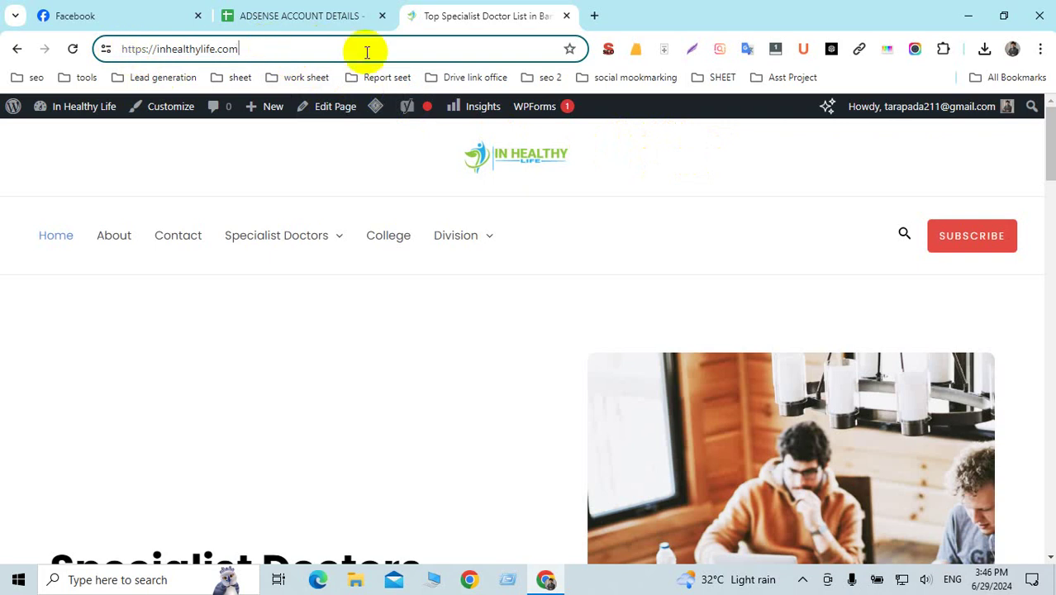
{"action": "type", "text": "/"}
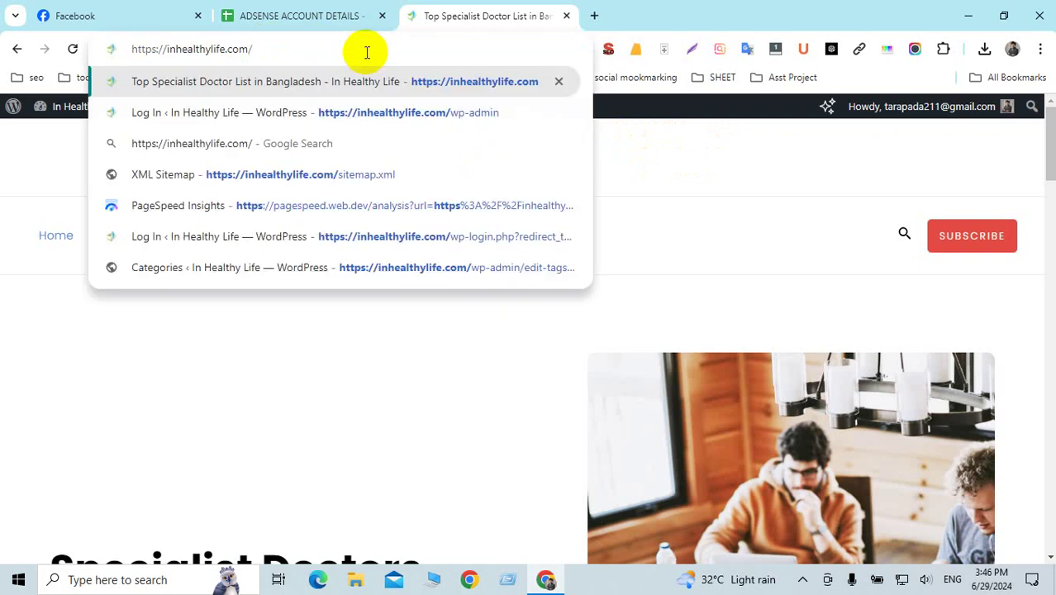
{"action": "type", "text": "WP"}
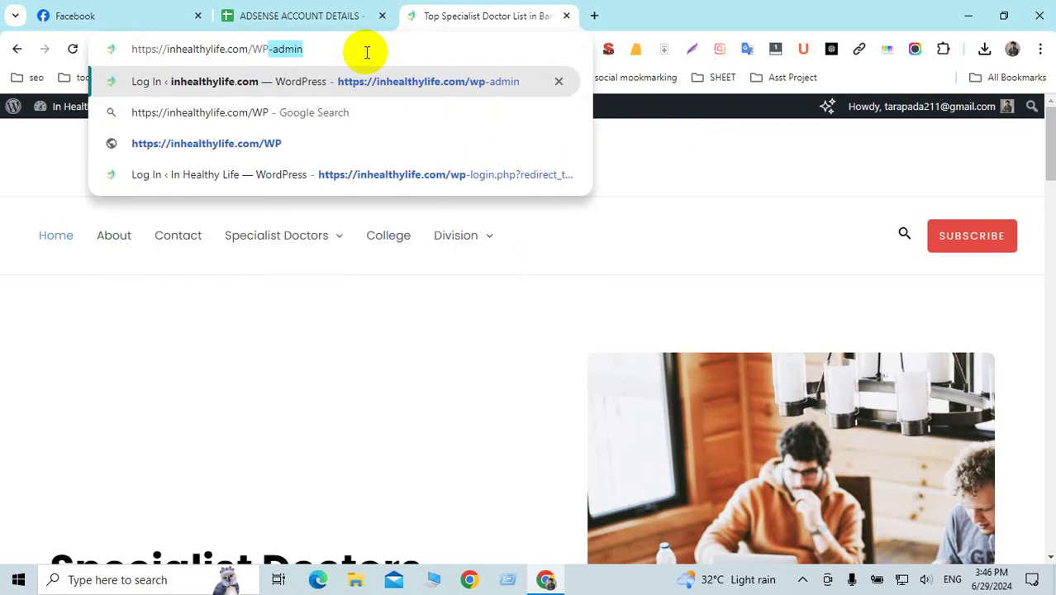
{"action": "key", "text": "BackSpace"}
{"action": "key", "text": "BackSpace"}
{"action": "key", "text": "BackSpace"}
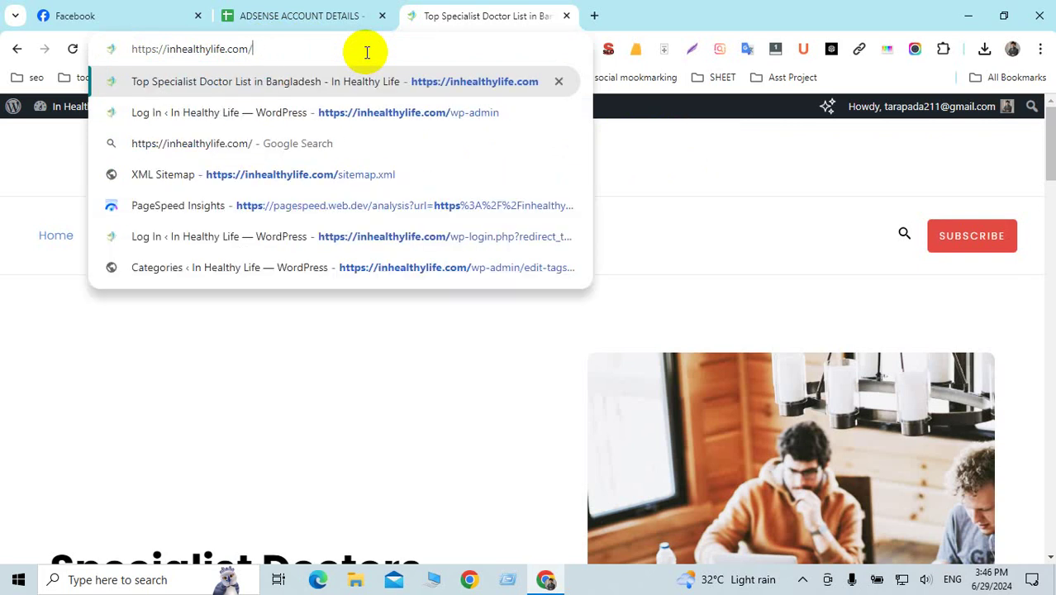
{"action": "type", "text": "wp"}
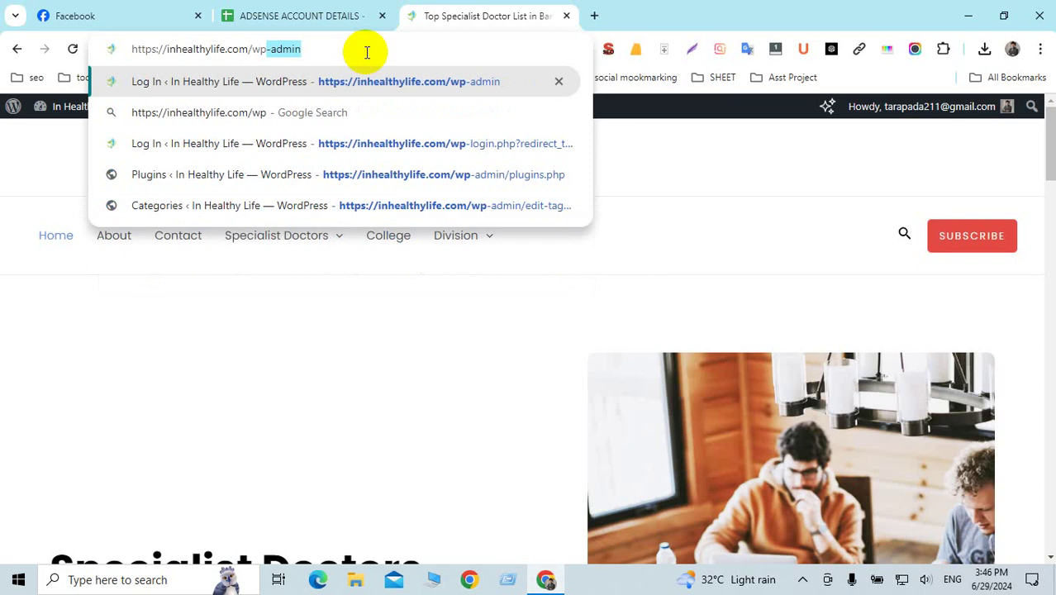
{"action": "type", "text": "-"}
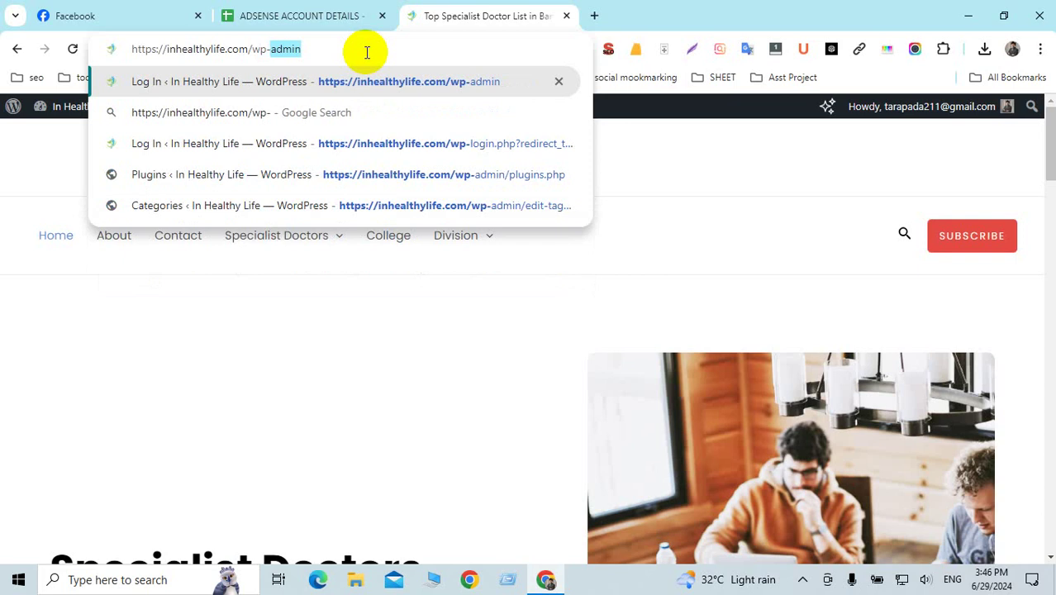
{"action": "type", "text": "a"}
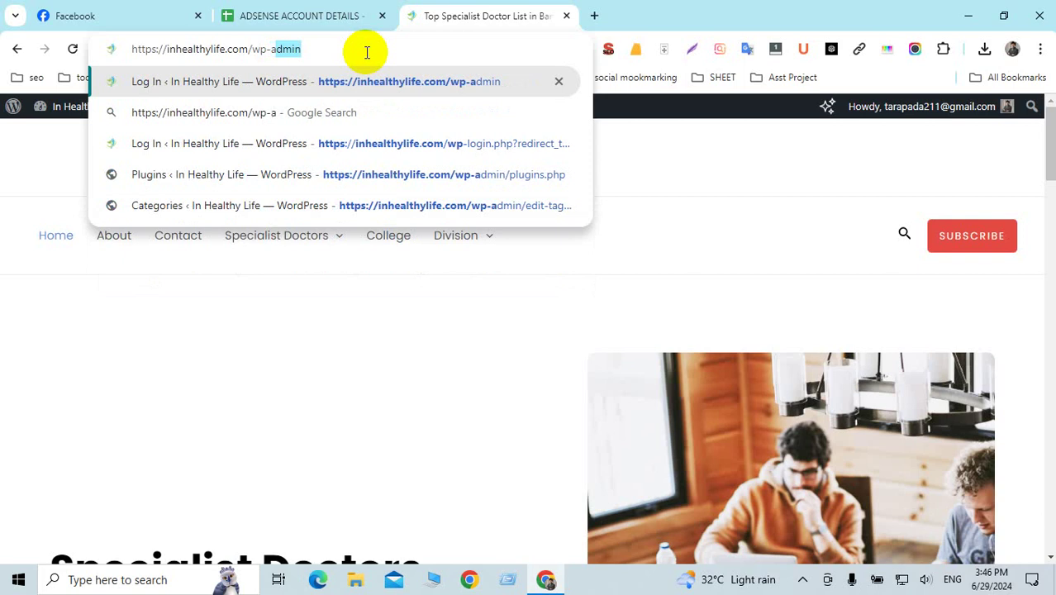
{"action": "type", "text": "dmin"}
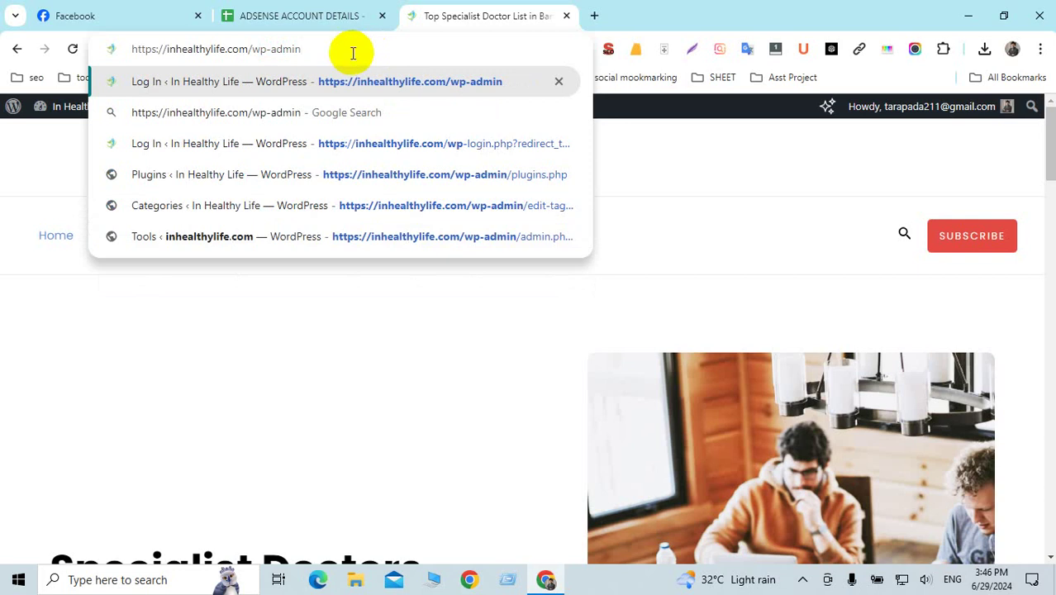
{"action": "left_click_drag", "start_coordinate": [247, 48], "coordinate": [339, 46]}
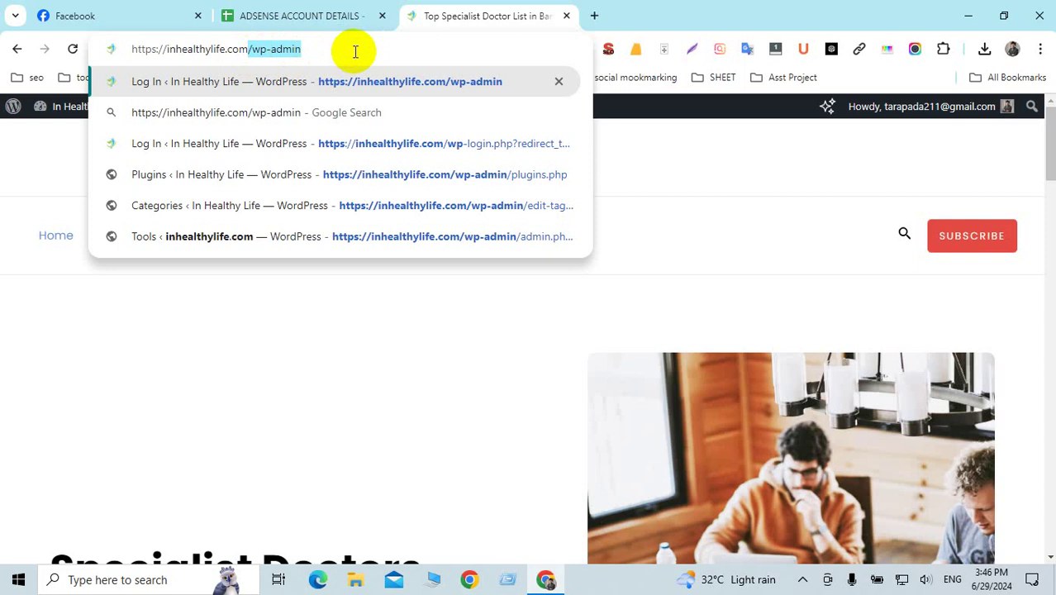
{"action": "left_click", "coordinate": [253, 50]}
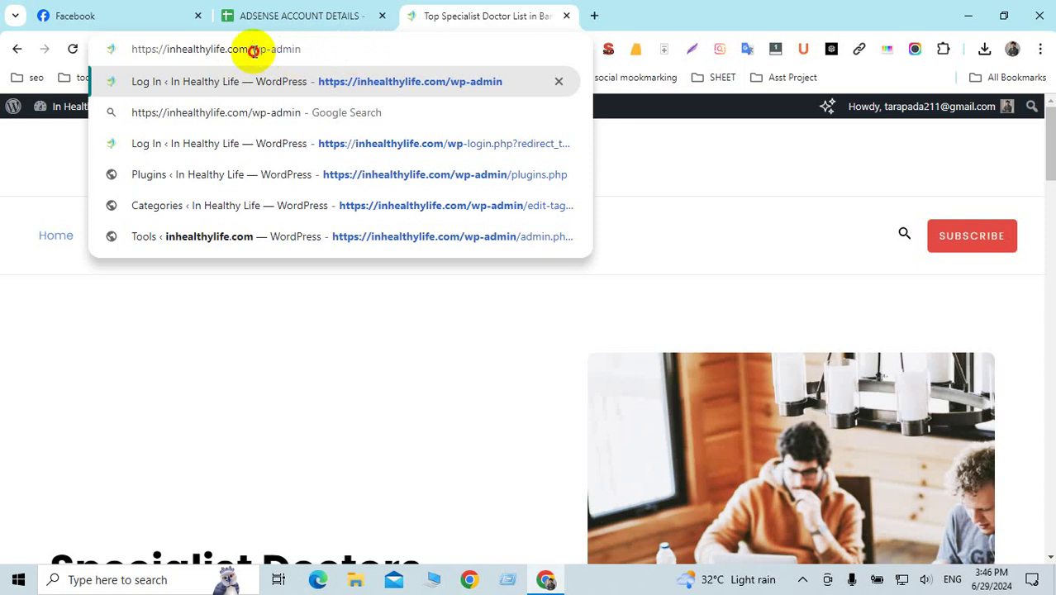
{"action": "left_click_drag", "start_coordinate": [253, 51], "coordinate": [310, 49]}
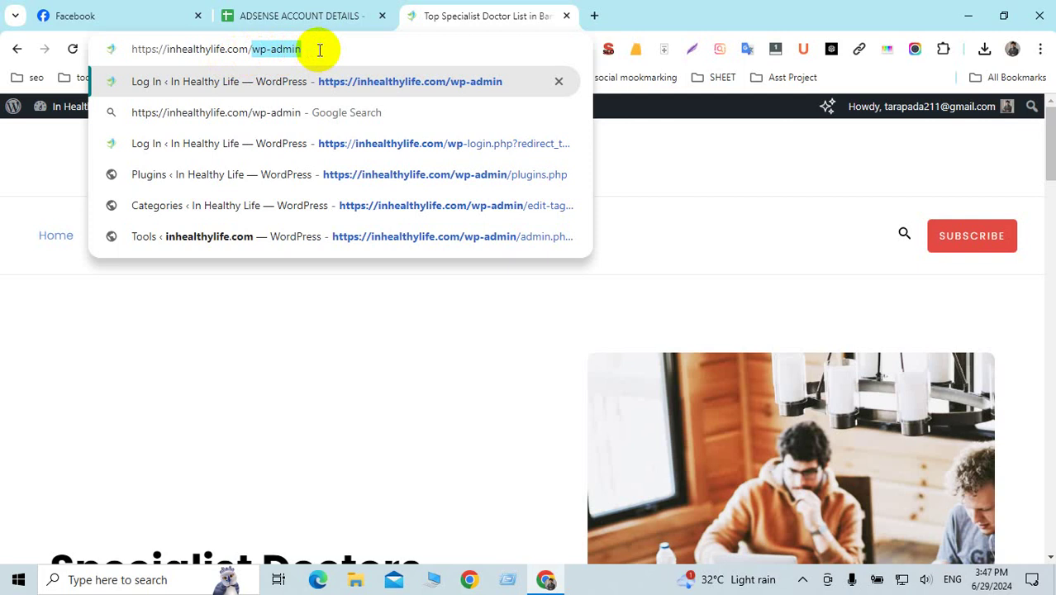
{"action": "key", "text": "Return"}
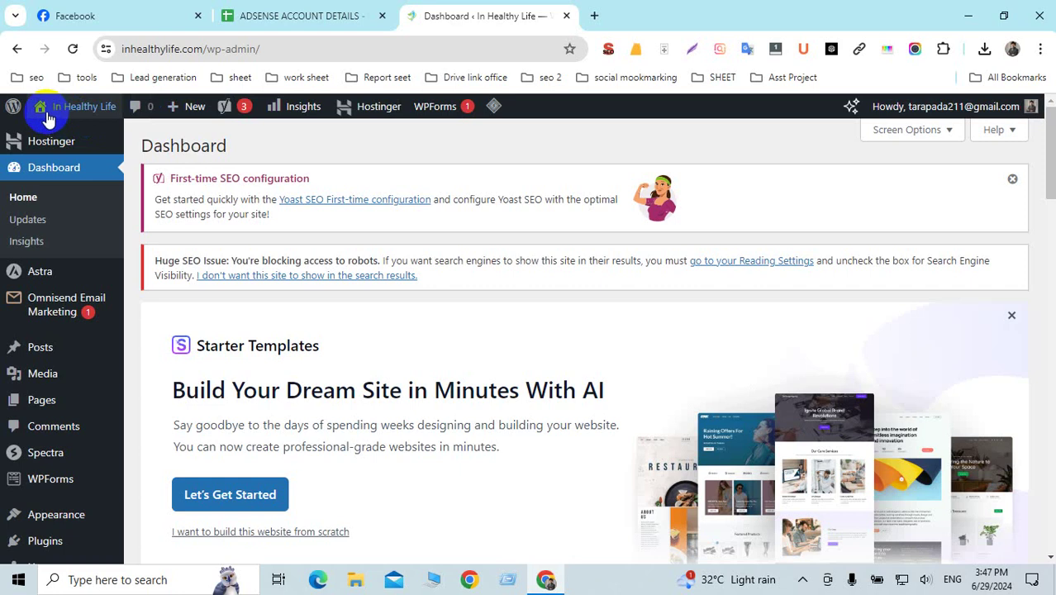
Examine the WordPress dashboard, including the wp-admin part of its address, the home widgets and the admin sections from Hostinger to Insights.
{"action": "mouse_move", "coordinate": [442, 107]}
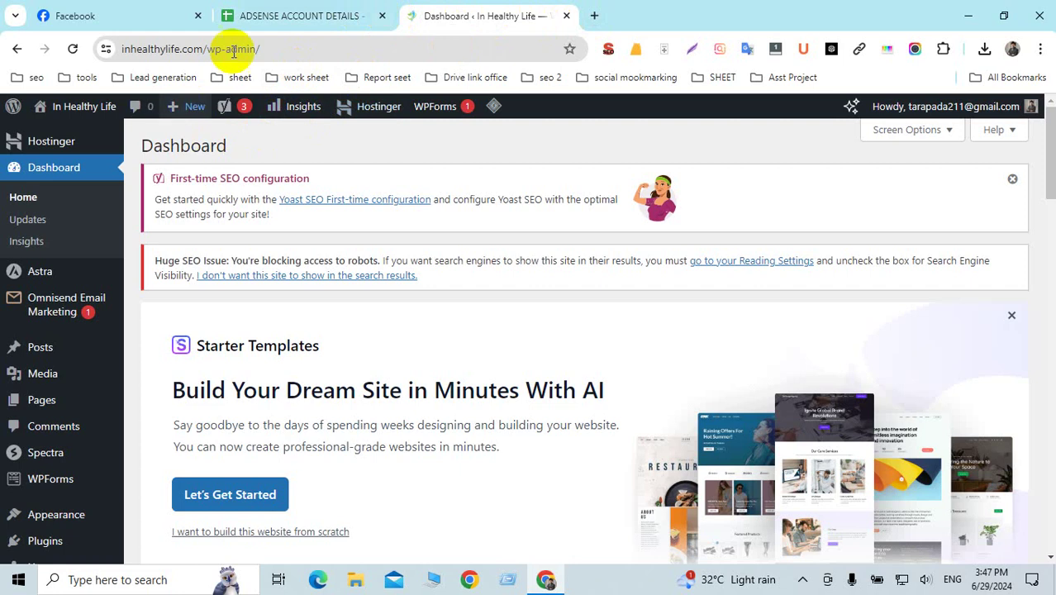
{"action": "left_click_drag", "start_coordinate": [208, 49], "coordinate": [270, 48]}
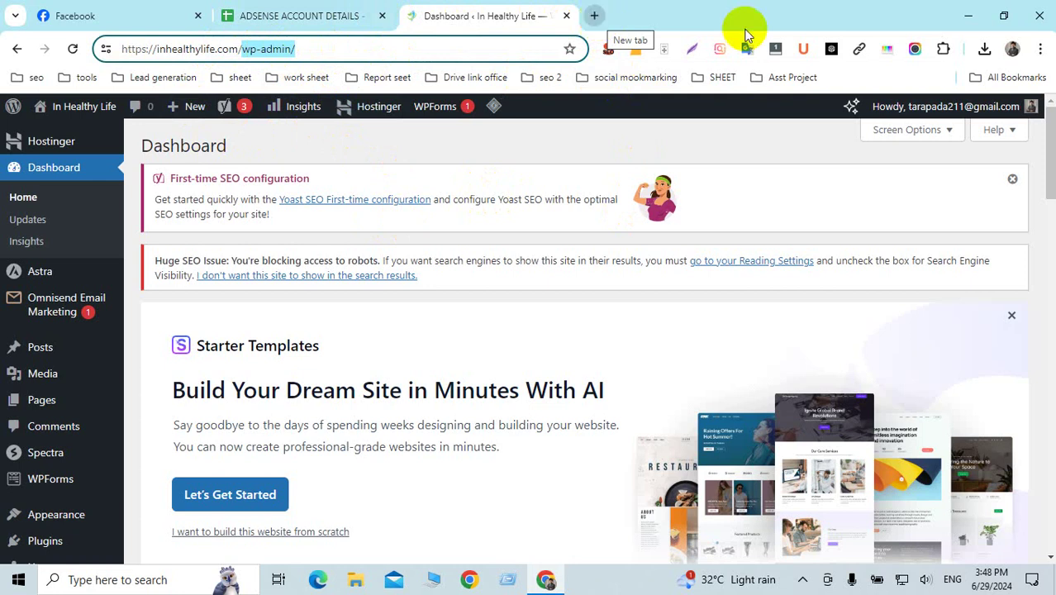
{"action": "mouse_move", "coordinate": [906, 116]}
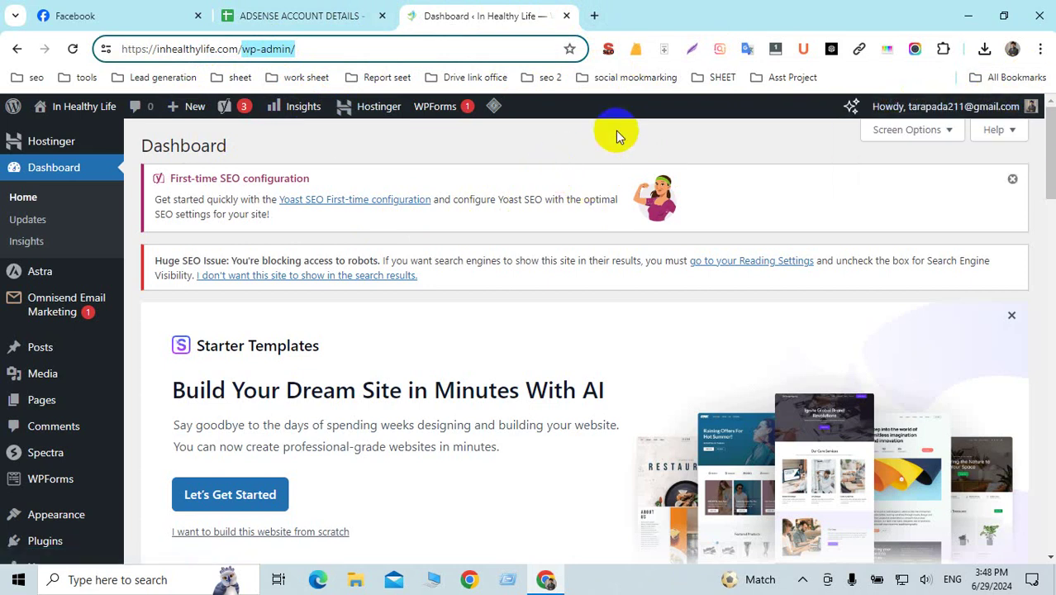
{"action": "scroll", "coordinate": [616, 131], "scroll_direction": "down", "scroll_amount": 3}
{"action": "scroll", "coordinate": [431, 255], "scroll_direction": "up", "scroll_amount": 3}
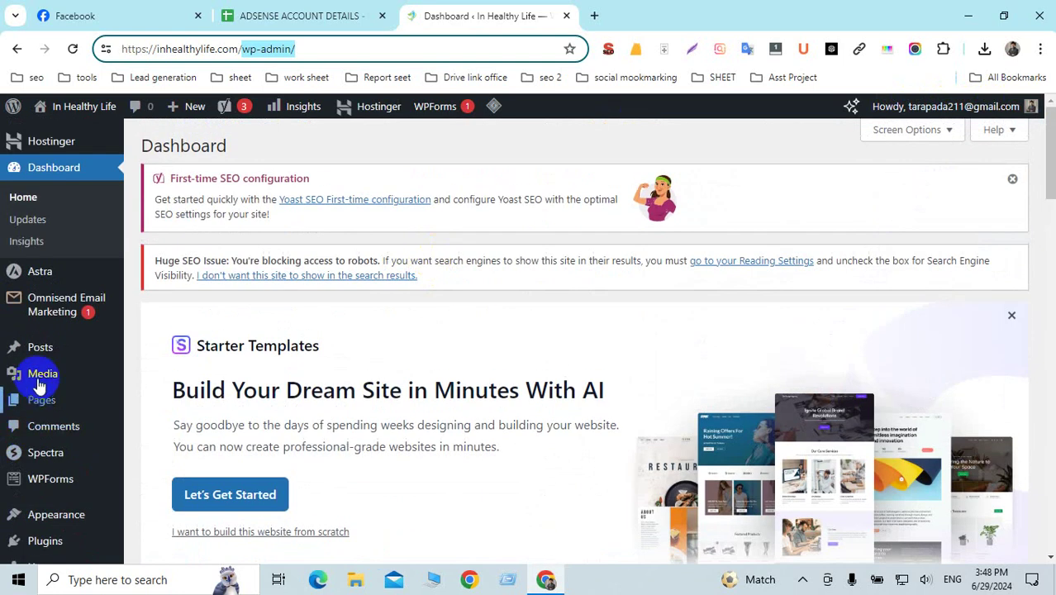
{"action": "mouse_move", "coordinate": [48, 376]}
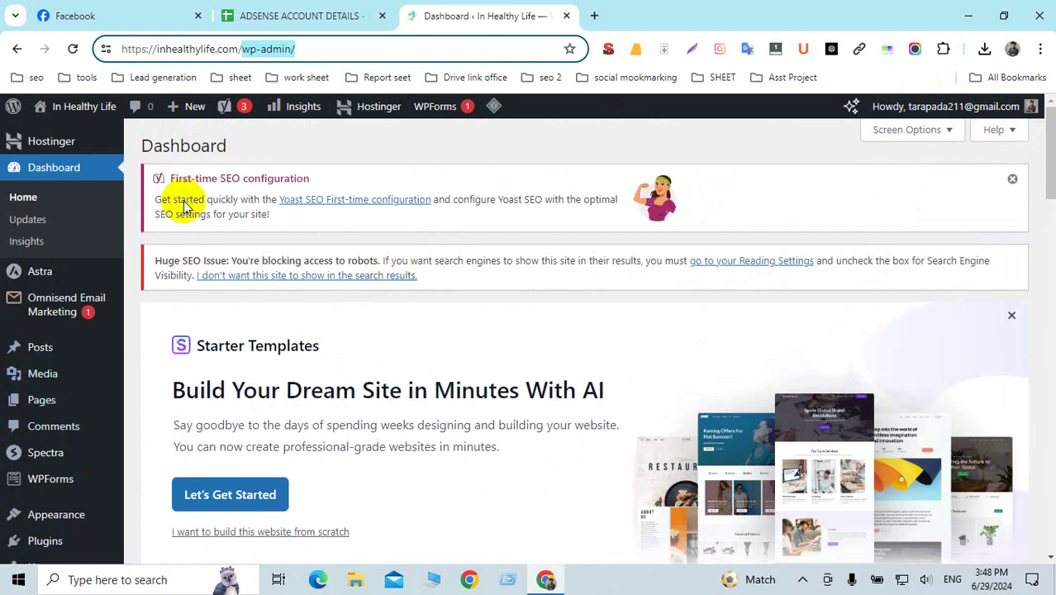
{"action": "scroll", "coordinate": [12, 260], "scroll_direction": "down", "scroll_amount": 8}
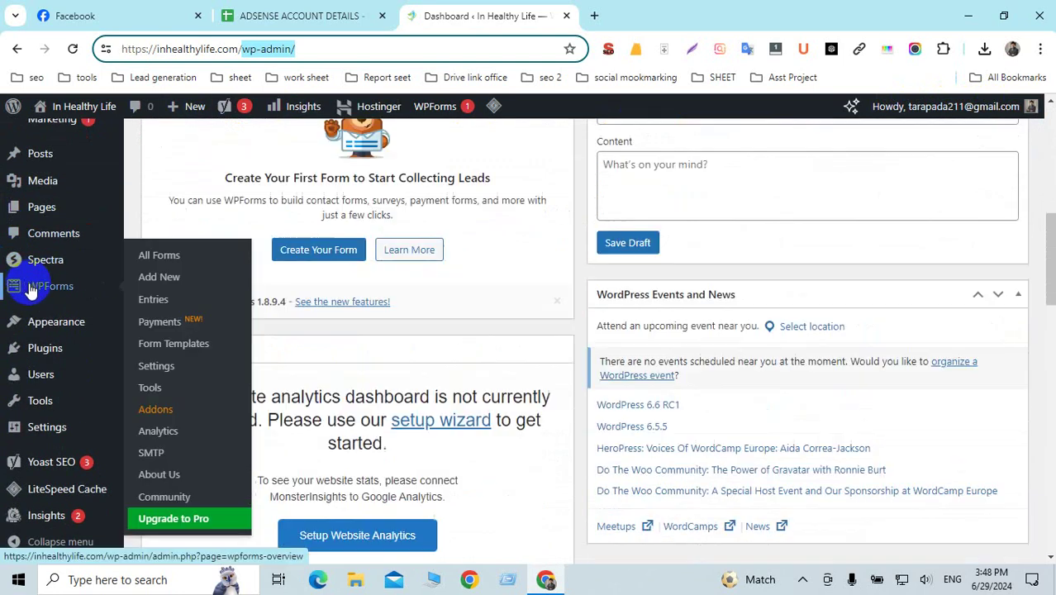
{"action": "scroll", "coordinate": [124, 182], "scroll_direction": "up", "scroll_amount": 5}
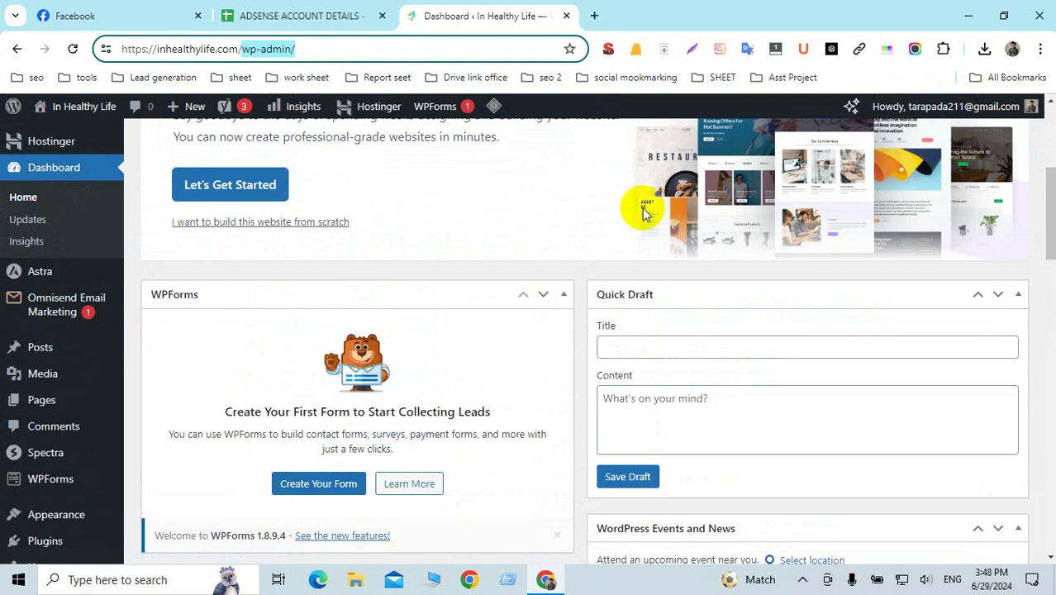
{"action": "scroll", "coordinate": [306, 351], "scroll_direction": "up", "scroll_amount": 5}
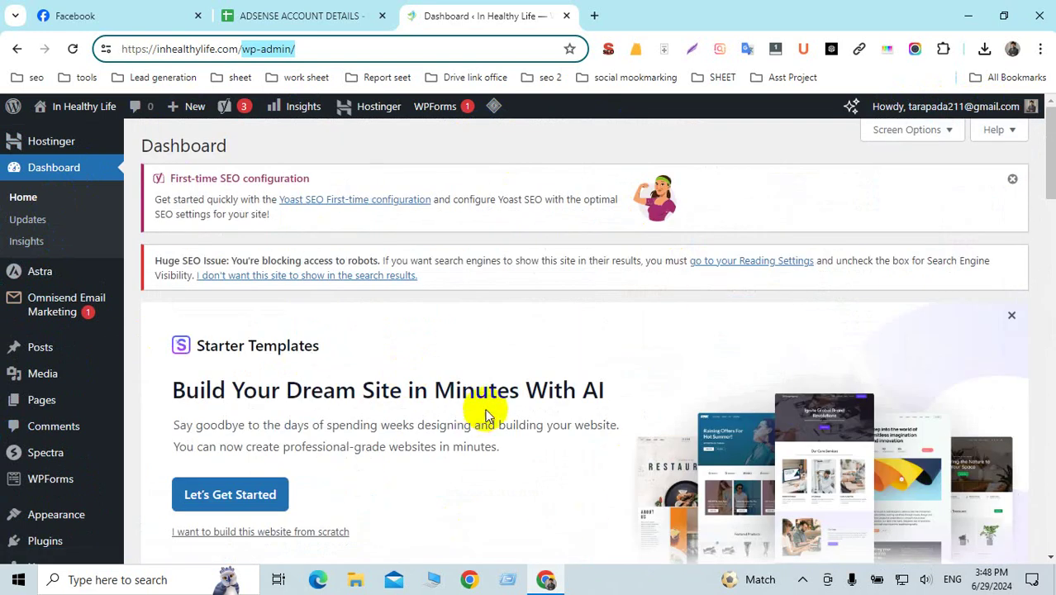
{"action": "scroll", "coordinate": [69, 353], "scroll_direction": "down", "scroll_amount": 6}
{"action": "scroll", "coordinate": [68, 352], "scroll_direction": "up", "scroll_amount": 6}
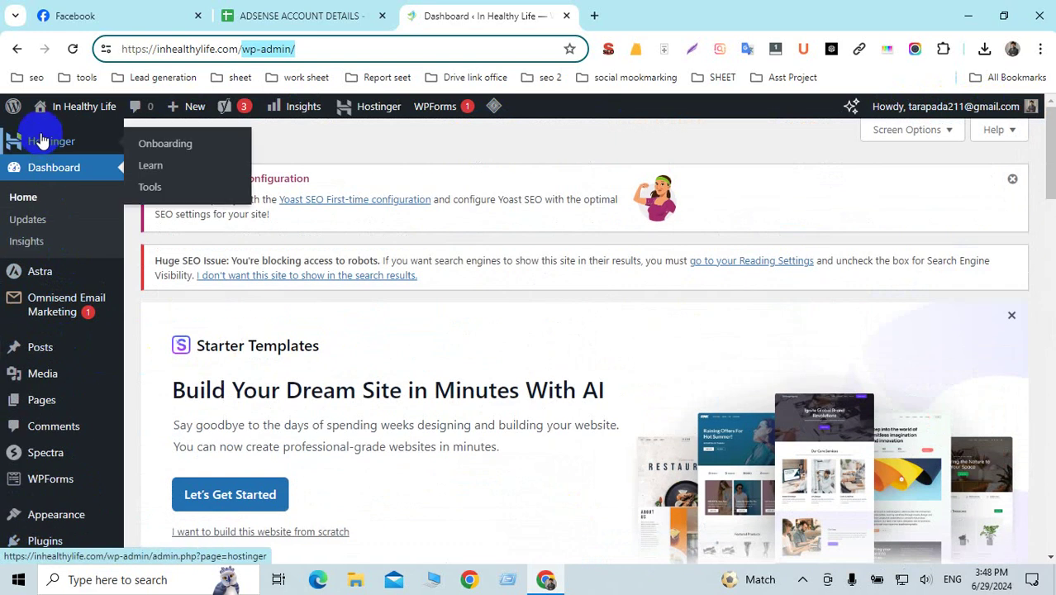
{"action": "scroll", "coordinate": [25, 384], "scroll_direction": "down", "scroll_amount": 5}
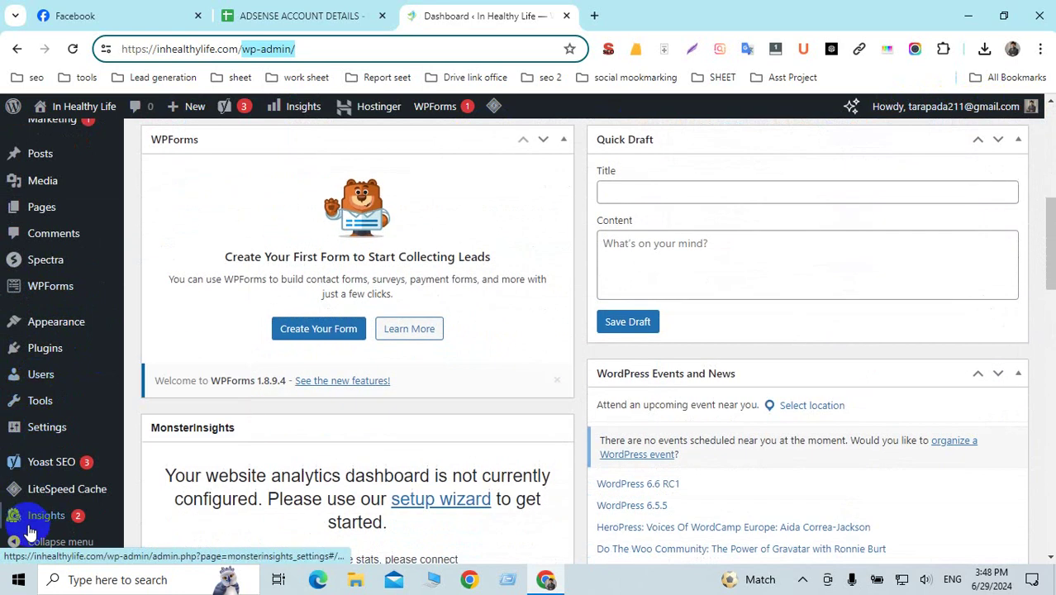
{"action": "mouse_move", "coordinate": [40, 400]}
{"action": "scroll", "coordinate": [42, 224], "scroll_direction": "up", "scroll_amount": 5}
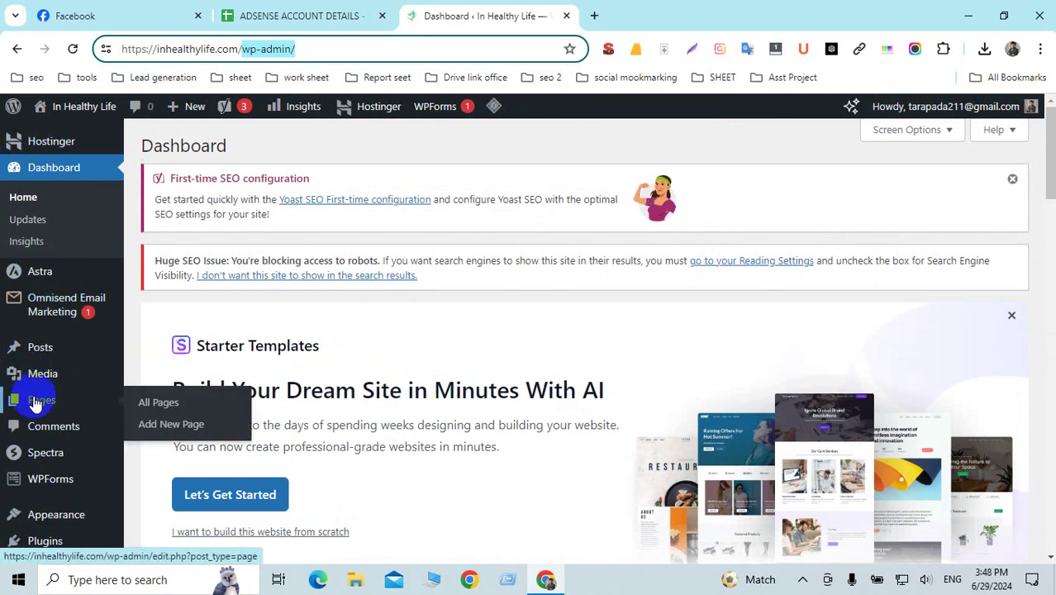
Switch to the open Facebook page and look over its home feed and navigation links.
{"action": "left_click", "coordinate": [83, 16]}
{"action": "left_click", "coordinate": [364, 118]}
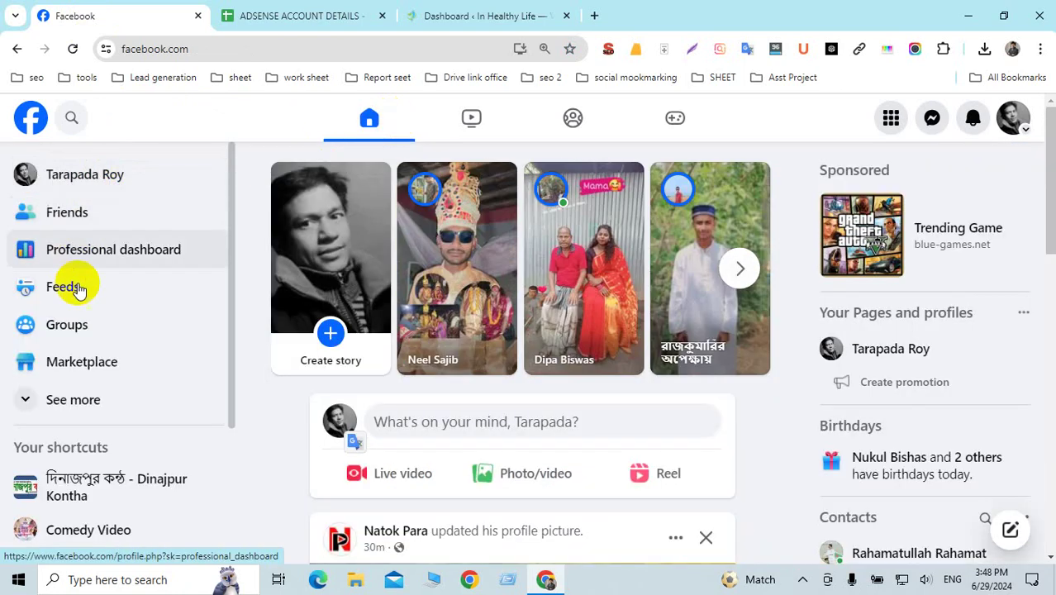
{"action": "scroll", "coordinate": [71, 466], "scroll_direction": "down", "scroll_amount": 3}
{"action": "scroll", "coordinate": [76, 475], "scroll_direction": "up", "scroll_amount": 3}
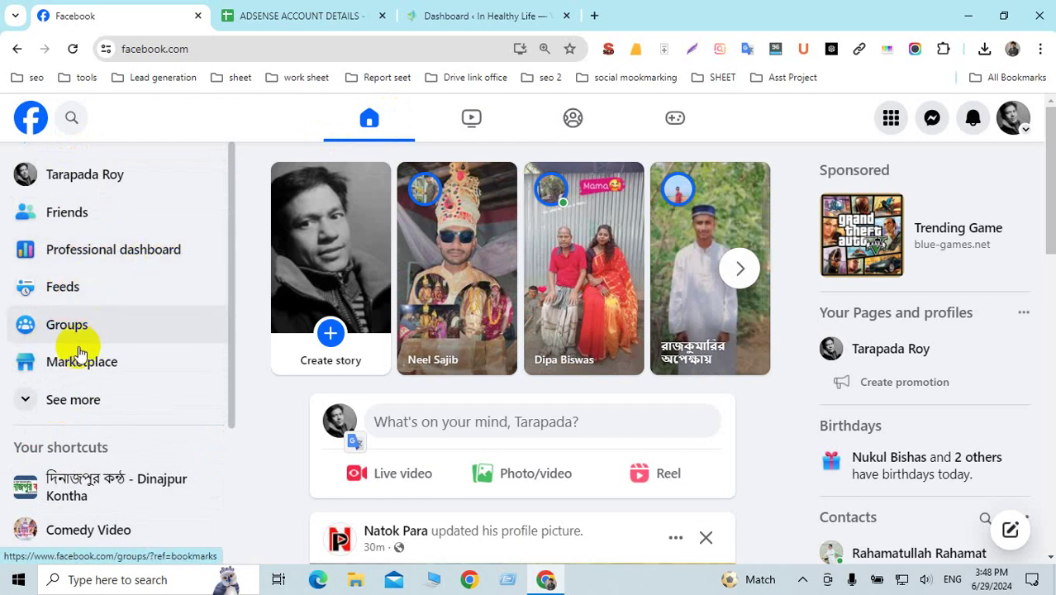
Expand Facebook's full list of navigation links and look through it from Ad Center to Pages.
{"action": "left_click", "coordinate": [57, 404]}
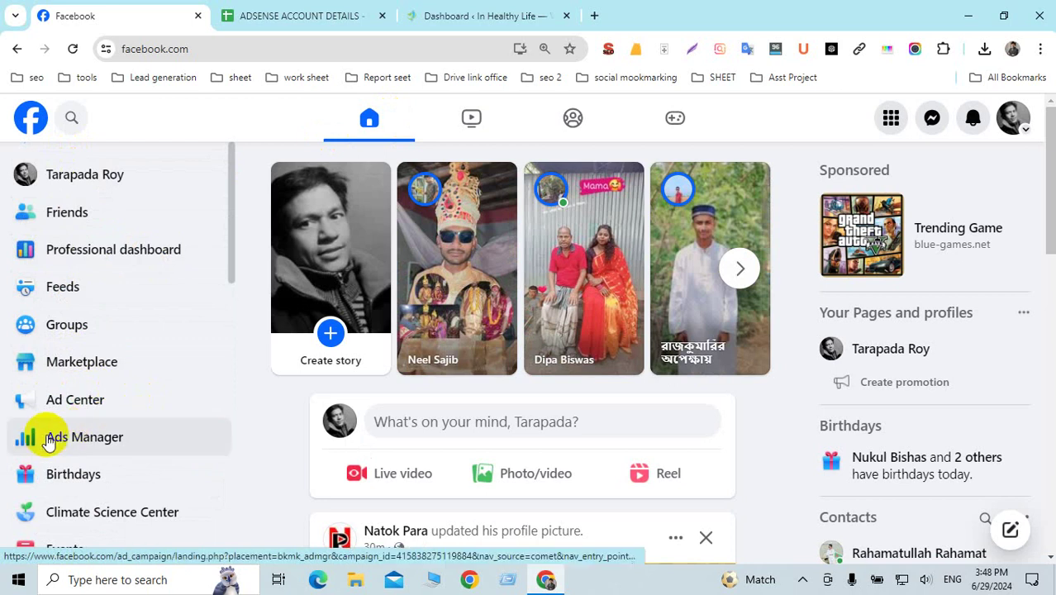
{"action": "scroll", "coordinate": [60, 413], "scroll_direction": "down", "scroll_amount": 1}
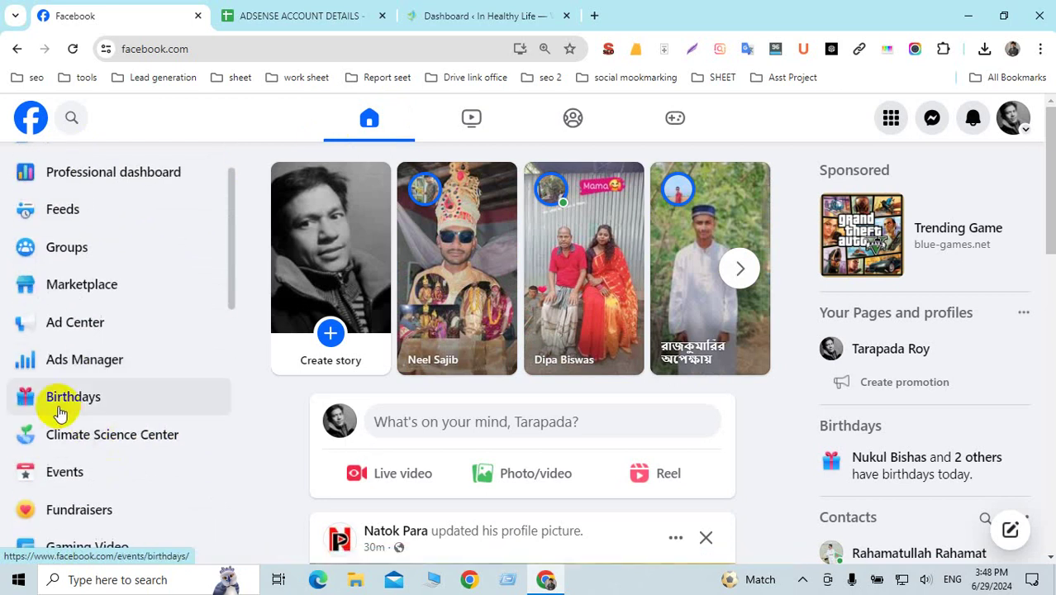
{"action": "scroll", "coordinate": [91, 397], "scroll_direction": "down", "scroll_amount": 1}
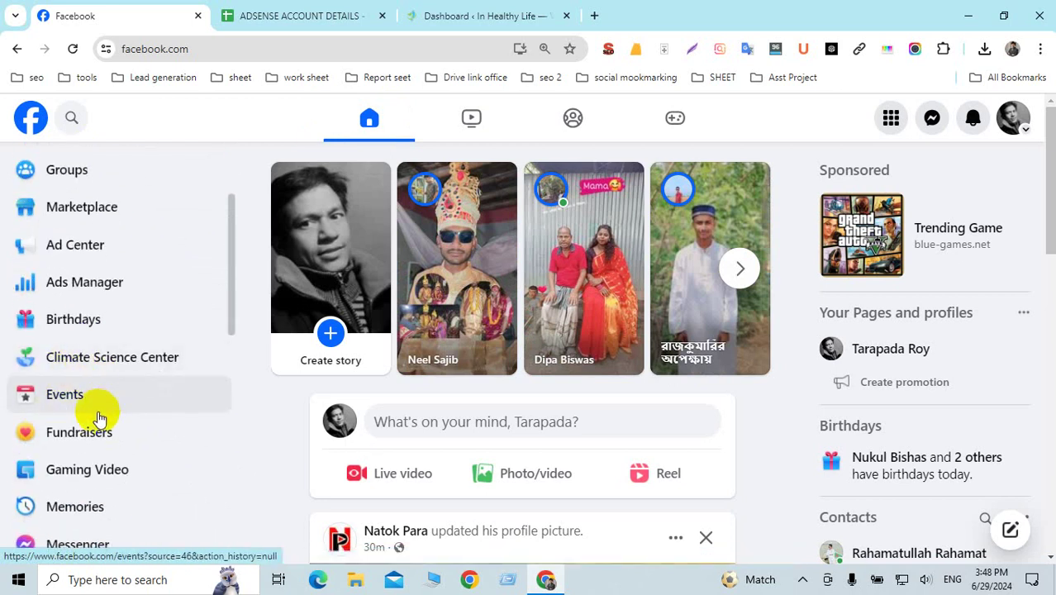
{"action": "scroll", "coordinate": [83, 421], "scroll_direction": "down", "scroll_amount": 1}
{"action": "scroll", "coordinate": [124, 413], "scroll_direction": "down", "scroll_amount": 1}
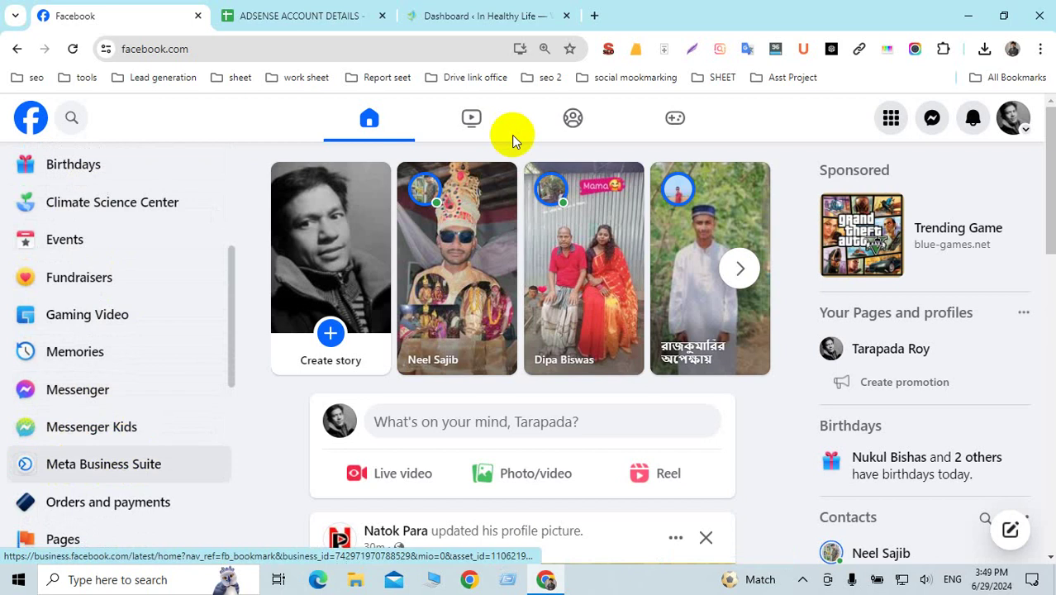
Return to the WordPress dashboard and look over its admin sections, including the Hostinger submenu.
{"action": "left_click", "coordinate": [494, 27]}
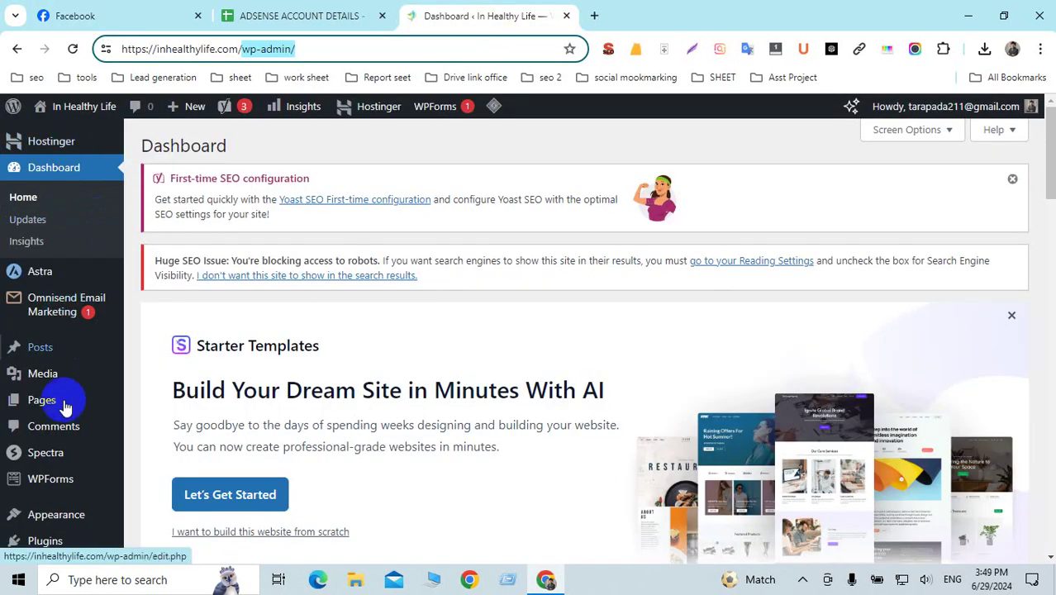
{"action": "scroll", "coordinate": [63, 447], "scroll_direction": "down", "scroll_amount": 1}
{"action": "scroll", "coordinate": [62, 447], "scroll_direction": "down", "scroll_amount": 4}
{"action": "scroll", "coordinate": [78, 247], "scroll_direction": "up", "scroll_amount": 3}
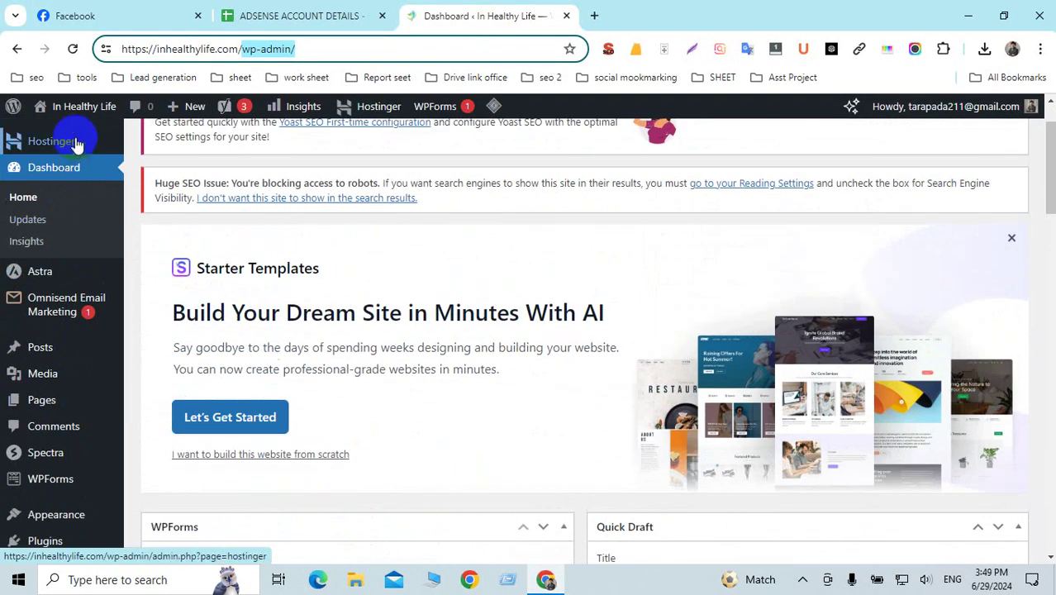
{"action": "mouse_move", "coordinate": [76, 142]}
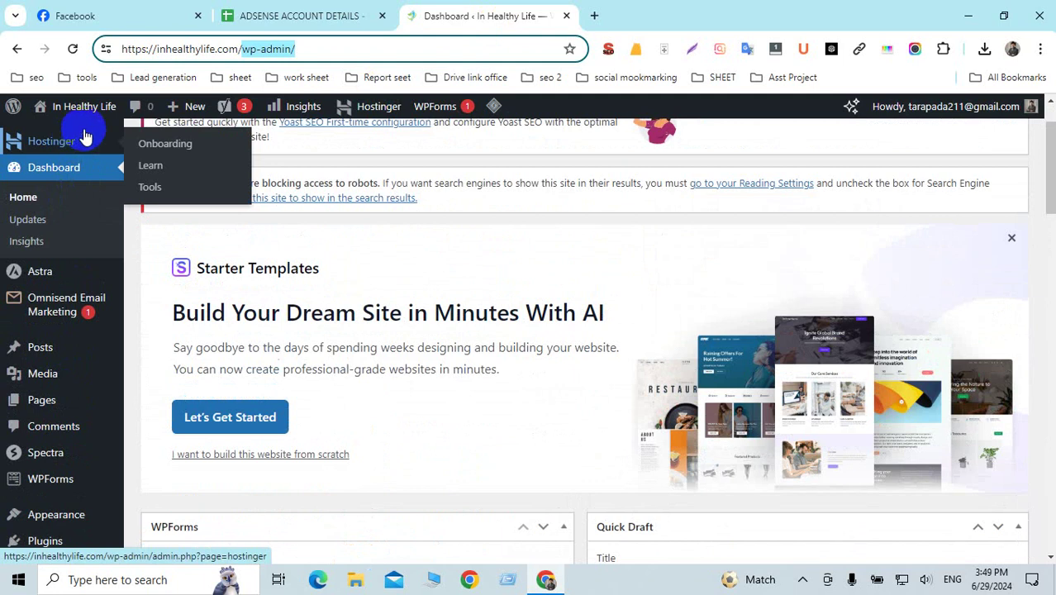
Highlight the /wp-admin part of the dashboard's address to examine it.
{"action": "left_click", "coordinate": [248, 49]}
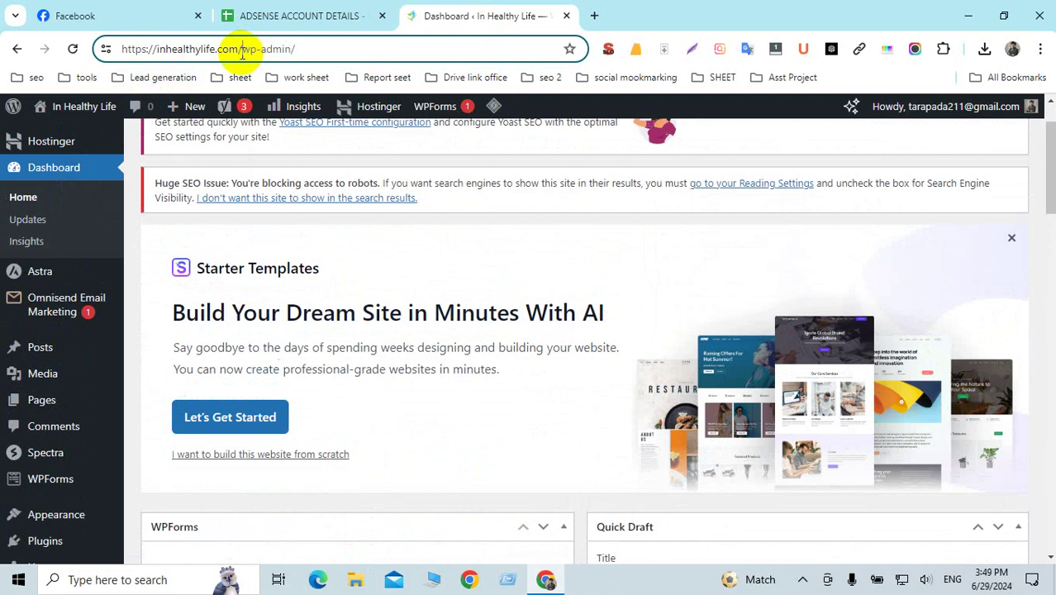
{"action": "left_click_drag", "start_coordinate": [242, 50], "coordinate": [290, 49]}
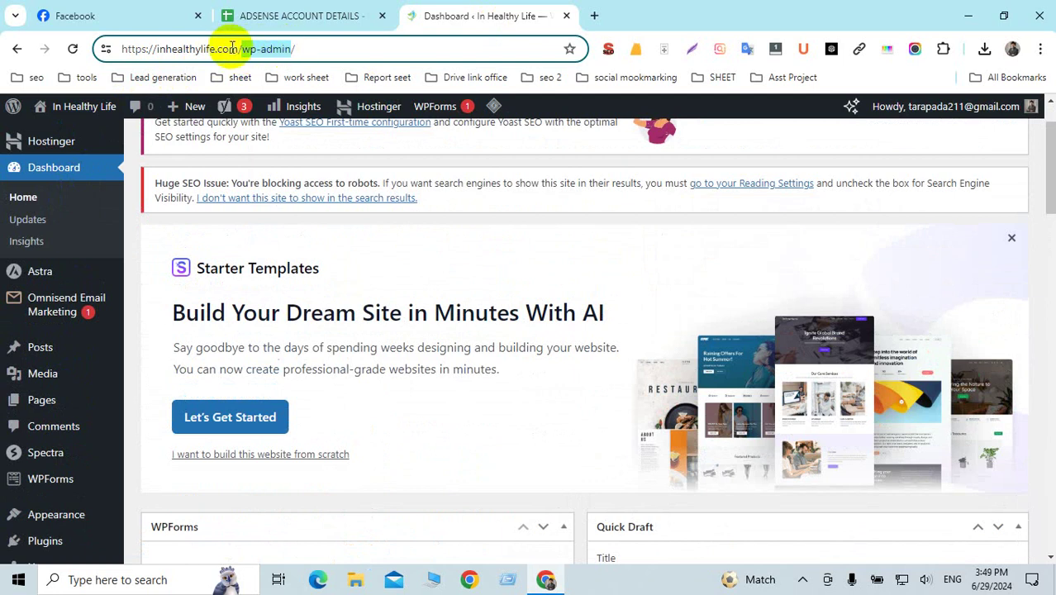
{"action": "left_click", "coordinate": [295, 47]}
{"action": "left_click_drag", "start_coordinate": [294, 47], "coordinate": [239, 48]}
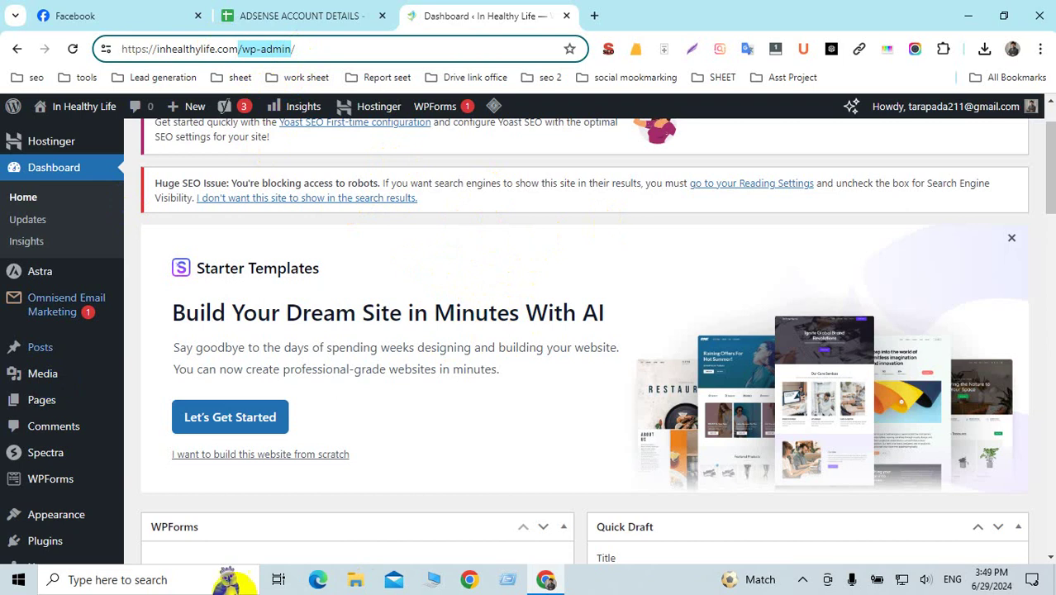
Open the All Posts list in a separate browser tab and switch to it.
{"action": "mouse_move", "coordinate": [69, 289]}
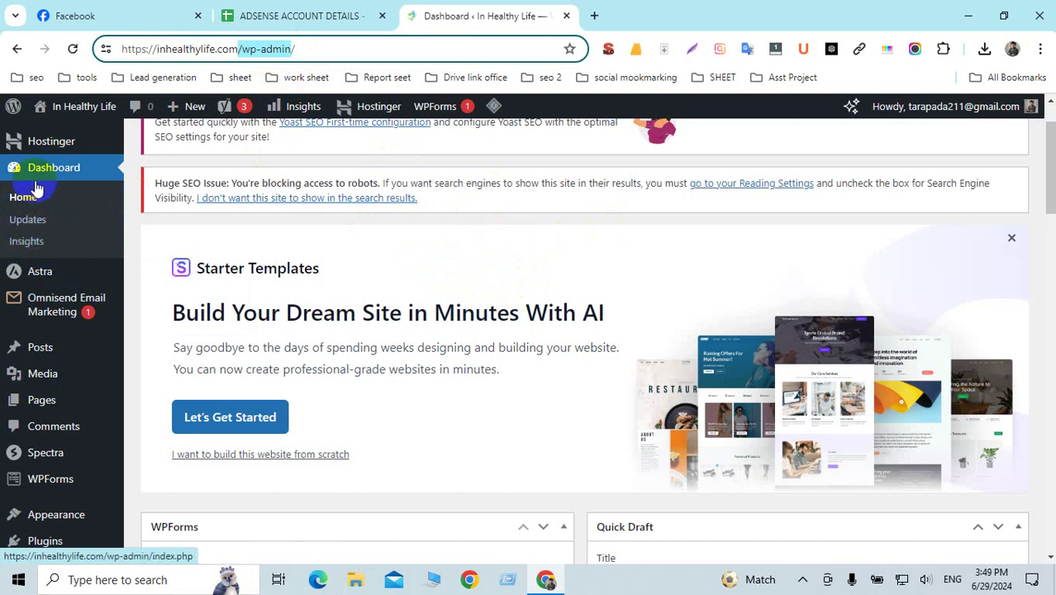
{"action": "scroll", "coordinate": [40, 252], "scroll_direction": "down", "scroll_amount": 2}
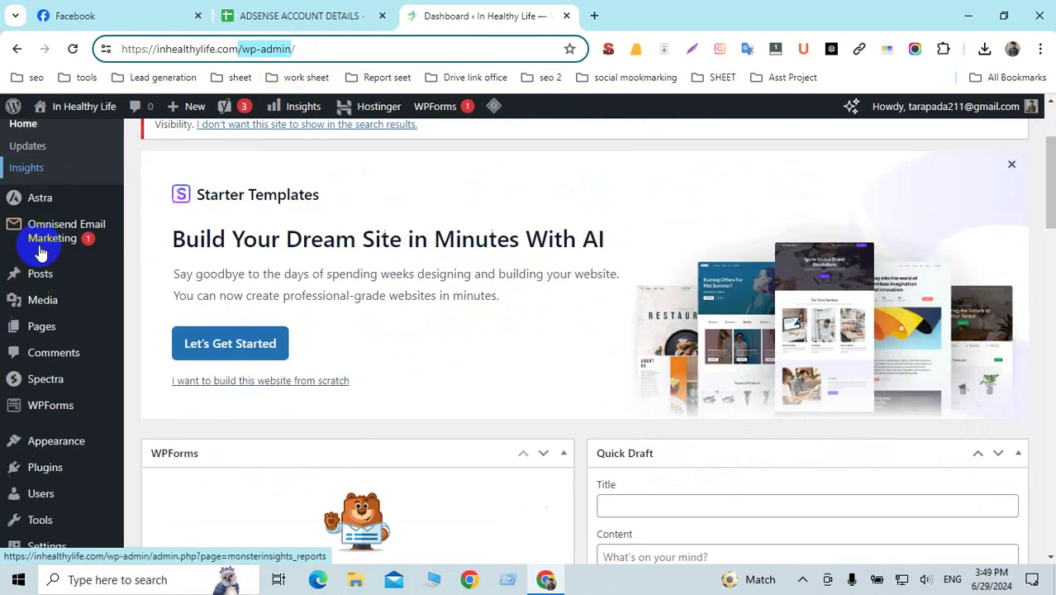
{"action": "mouse_move", "coordinate": [44, 203]}
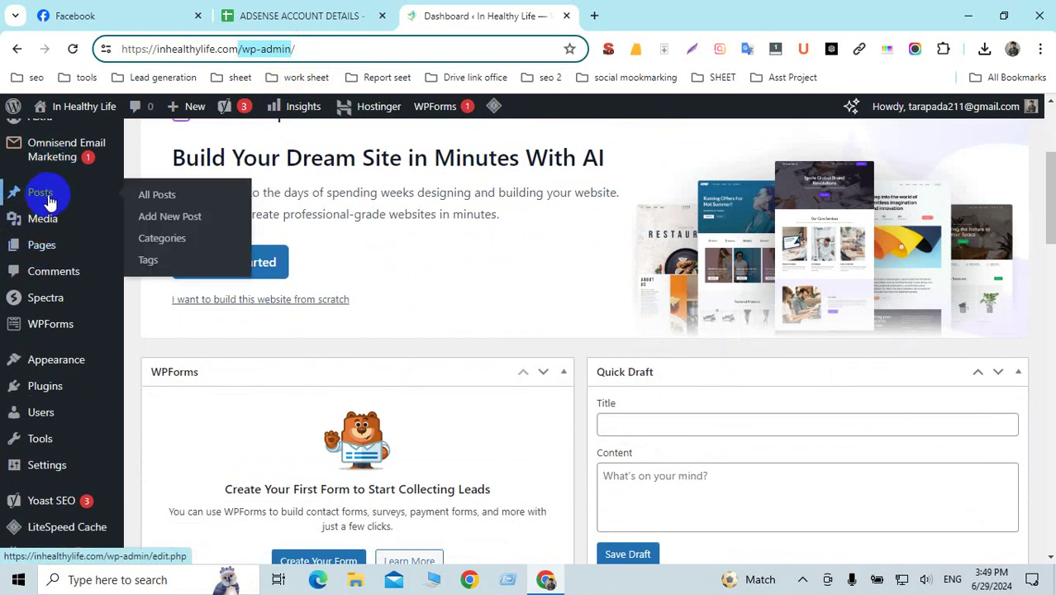
{"action": "left_click", "coordinate": [156, 201], "text": "ctrl"}
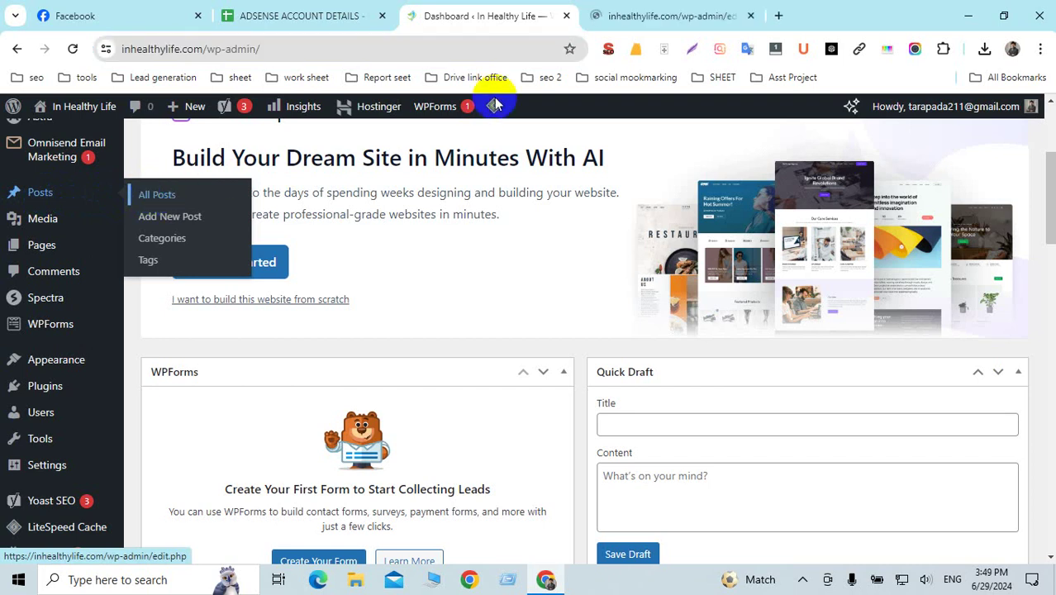
{"action": "left_click", "coordinate": [646, 18]}
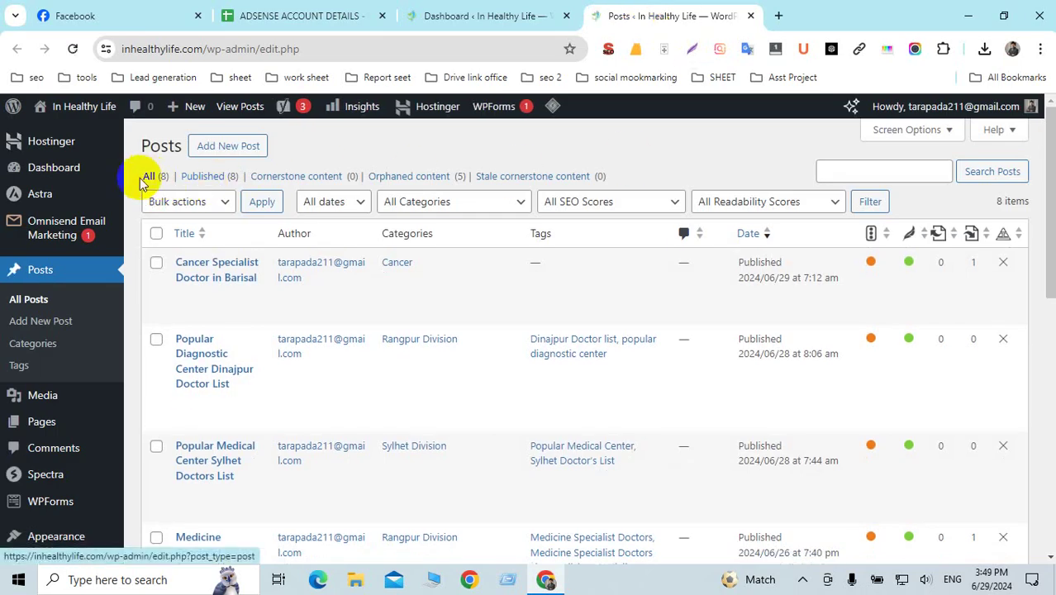
Examine the posts list, including the All filter and the posts' titles, categories, tags and dates.
{"action": "triple_click", "coordinate": [168, 176]}
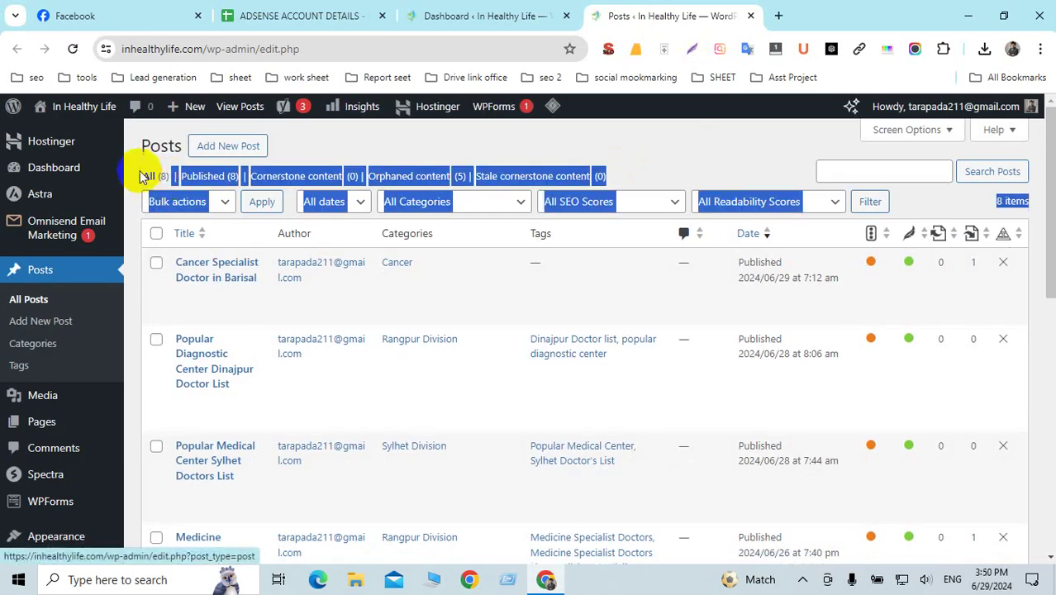
{"action": "left_click", "coordinate": [143, 177]}
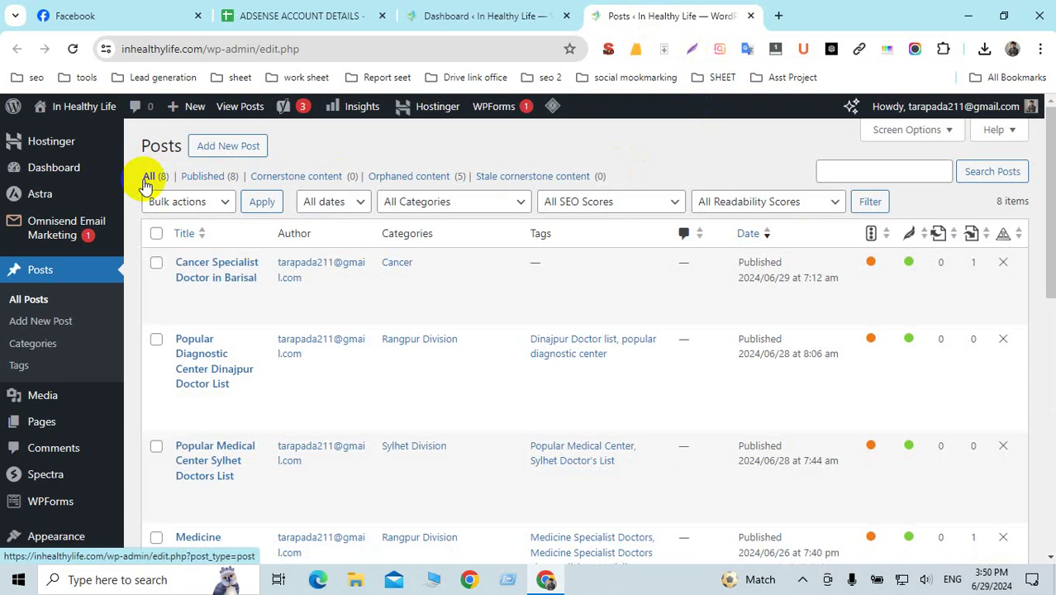
{"action": "scroll", "coordinate": [389, 406], "scroll_direction": "down", "scroll_amount": 6}
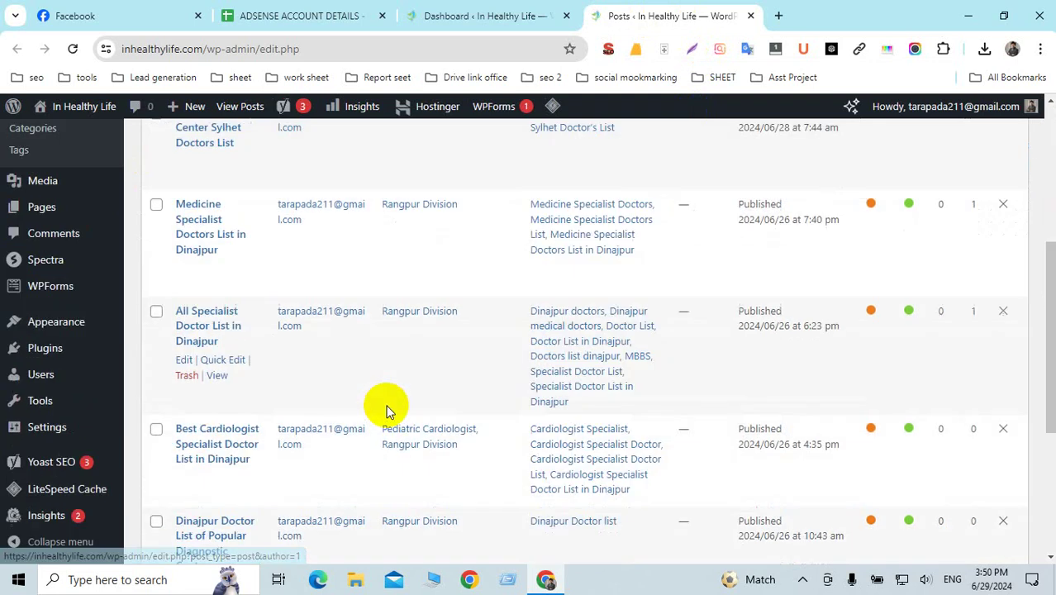
{"action": "scroll", "coordinate": [390, 405], "scroll_direction": "up", "scroll_amount": 6}
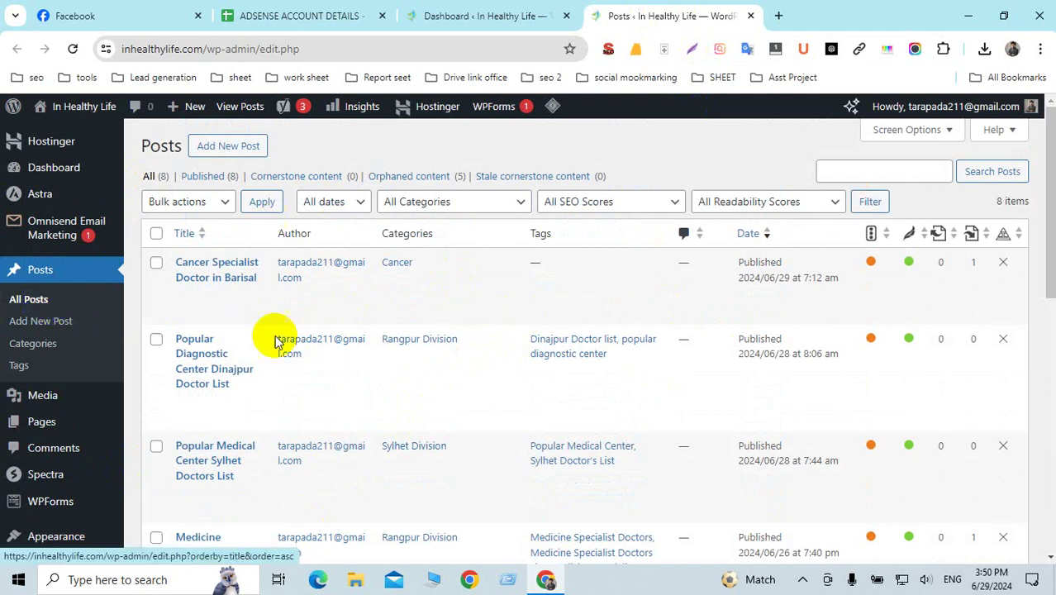
{"action": "scroll", "coordinate": [279, 338], "scroll_direction": "down", "scroll_amount": 3}
{"action": "scroll", "coordinate": [330, 378], "scroll_direction": "up", "scroll_amount": 3}
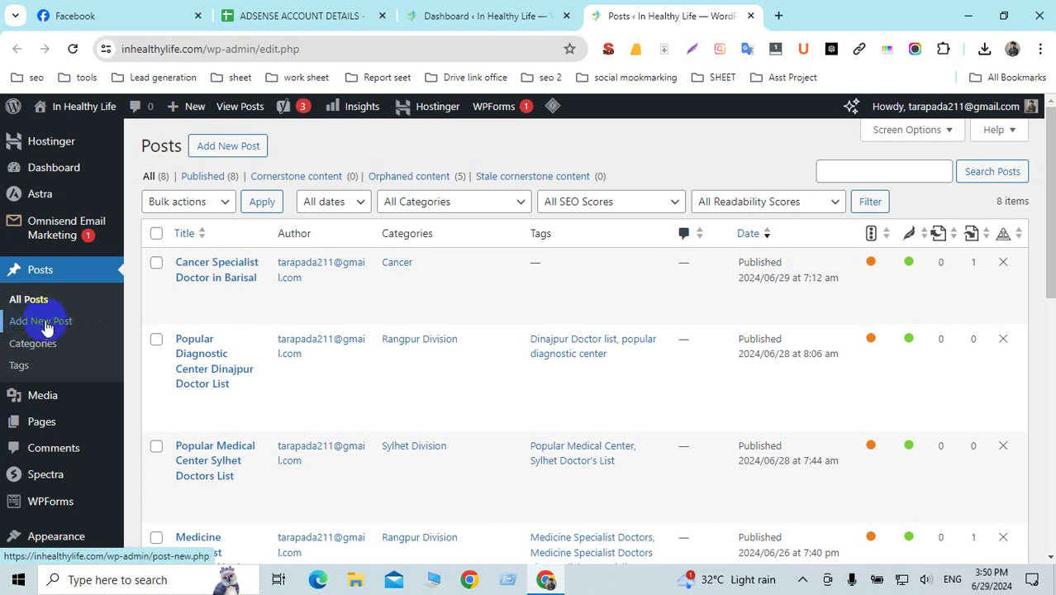
Open the Add New Post editor in a separate browser tab and place the cursor in the empty content area.
{"action": "middle_click", "coordinate": [37, 328]}
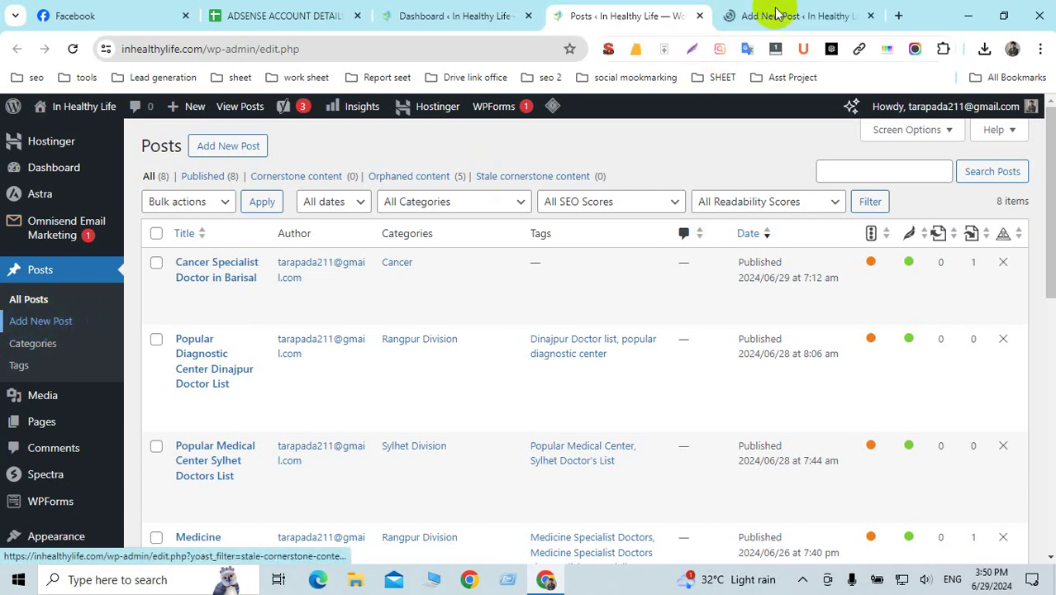
{"action": "left_click", "coordinate": [781, 17]}
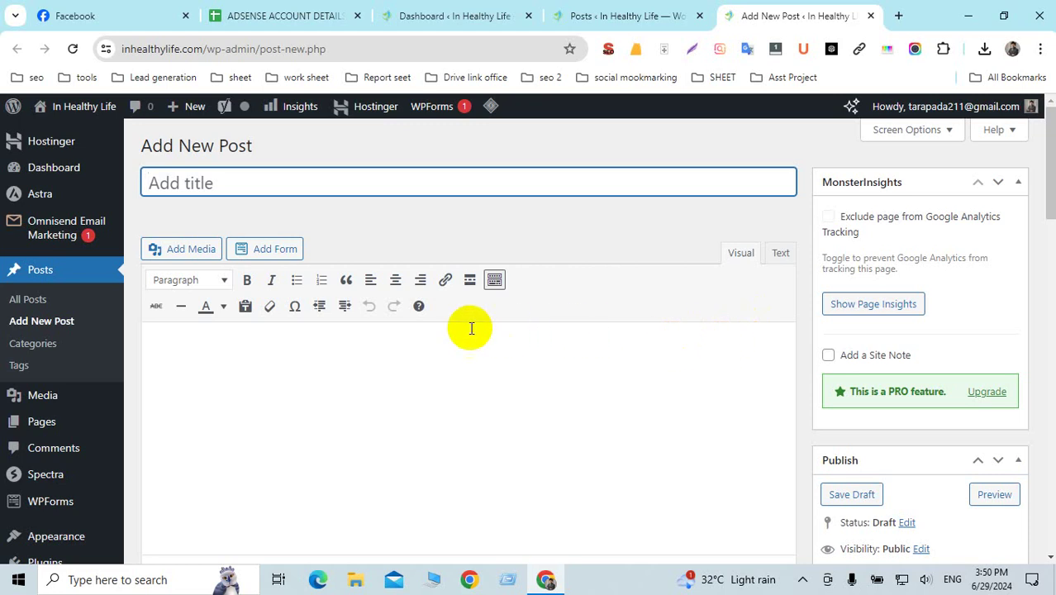
{"action": "left_click", "coordinate": [629, 18]}
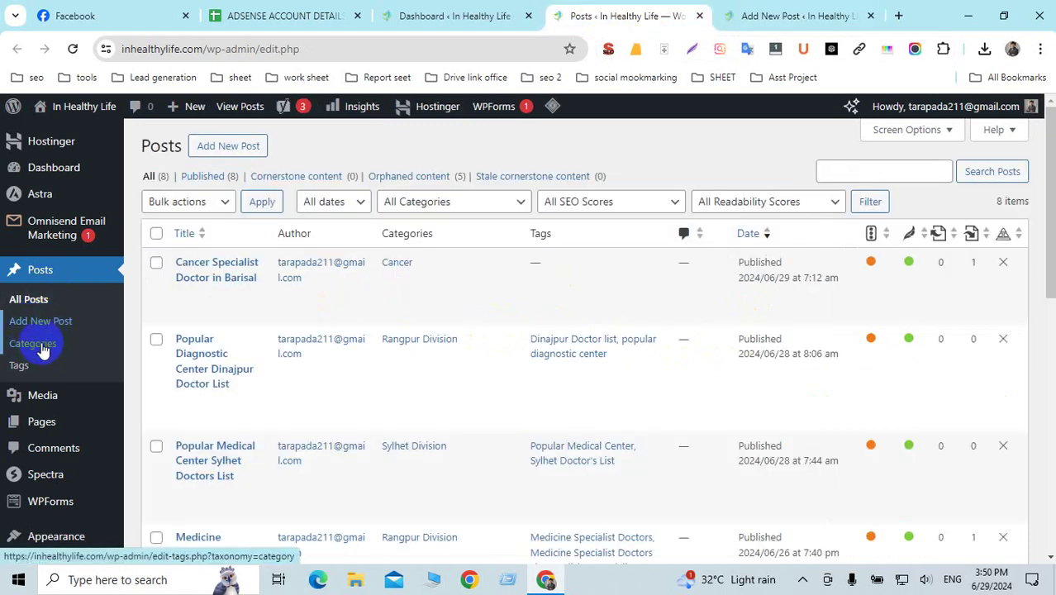
{"action": "left_click", "coordinate": [793, 19]}
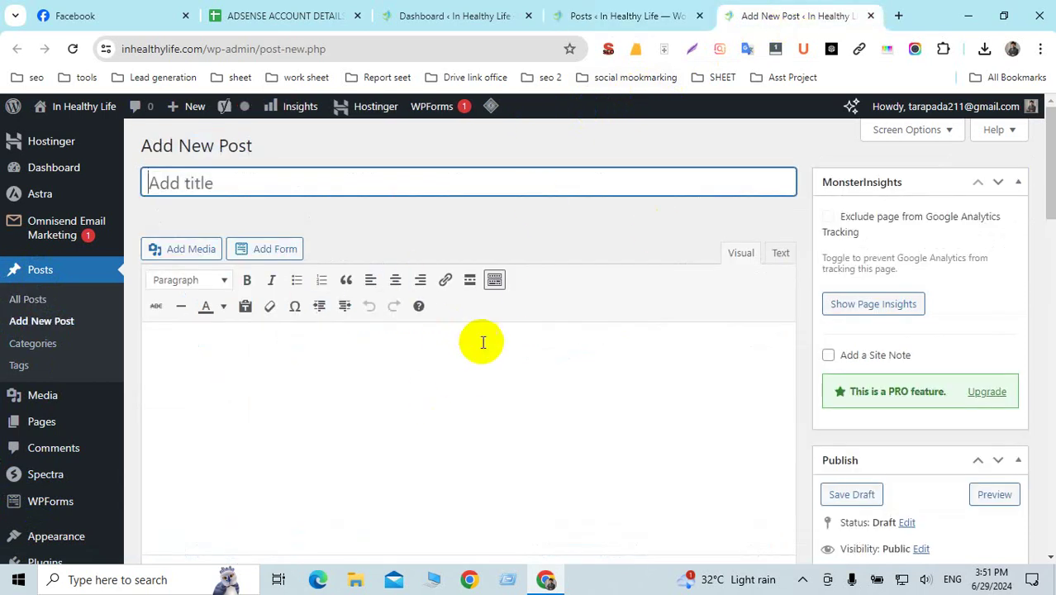
{"action": "left_click", "coordinate": [220, 365]}
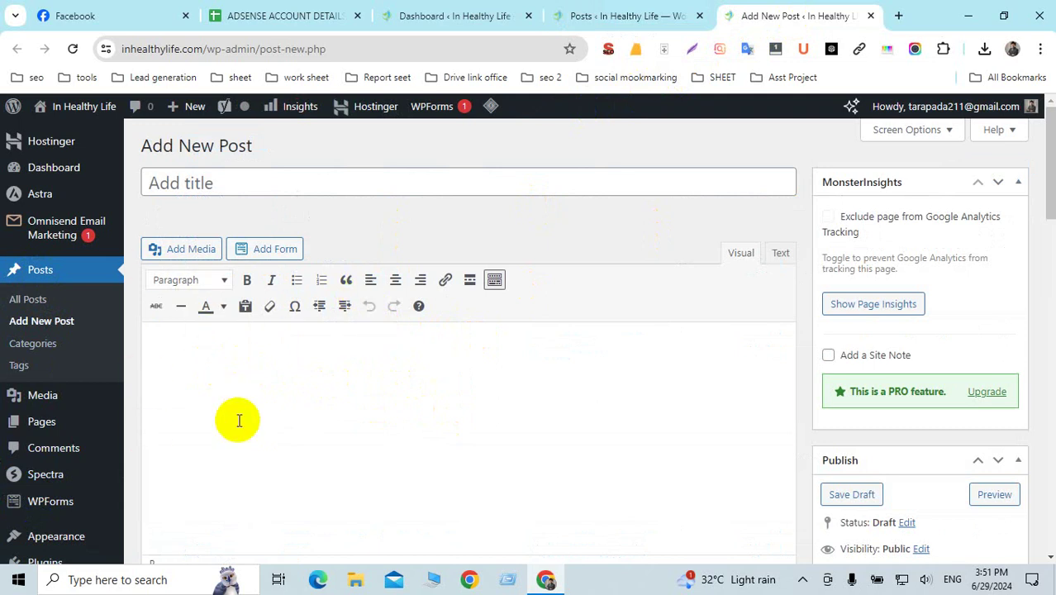
Search Google in a new browser tab for "cancer specialist in dinajpur" and select the query text on the results page.
{"action": "left_click", "coordinate": [898, 16]}
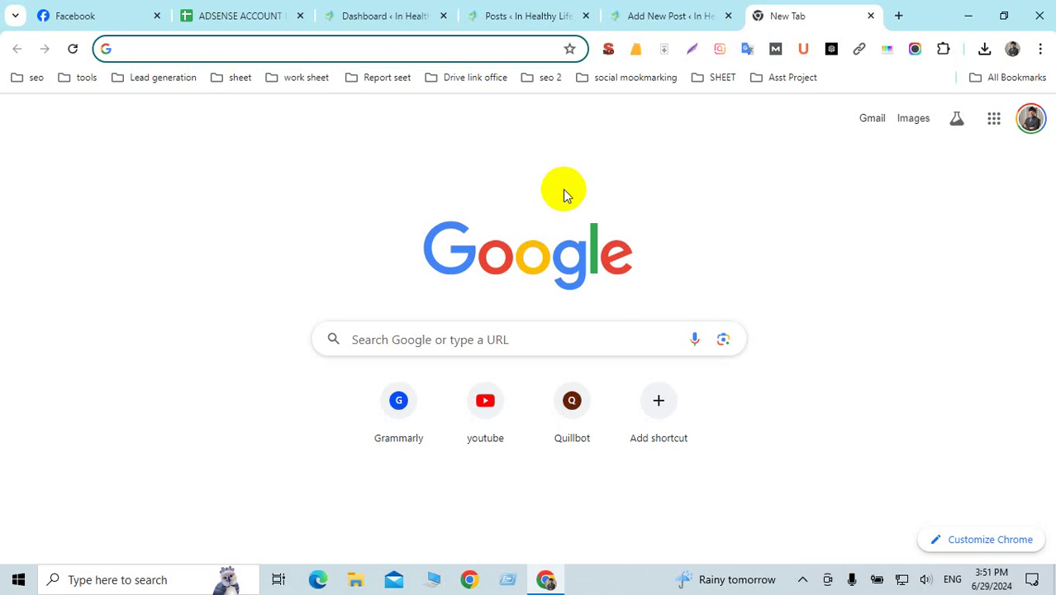
{"action": "type", "text": "ca"}
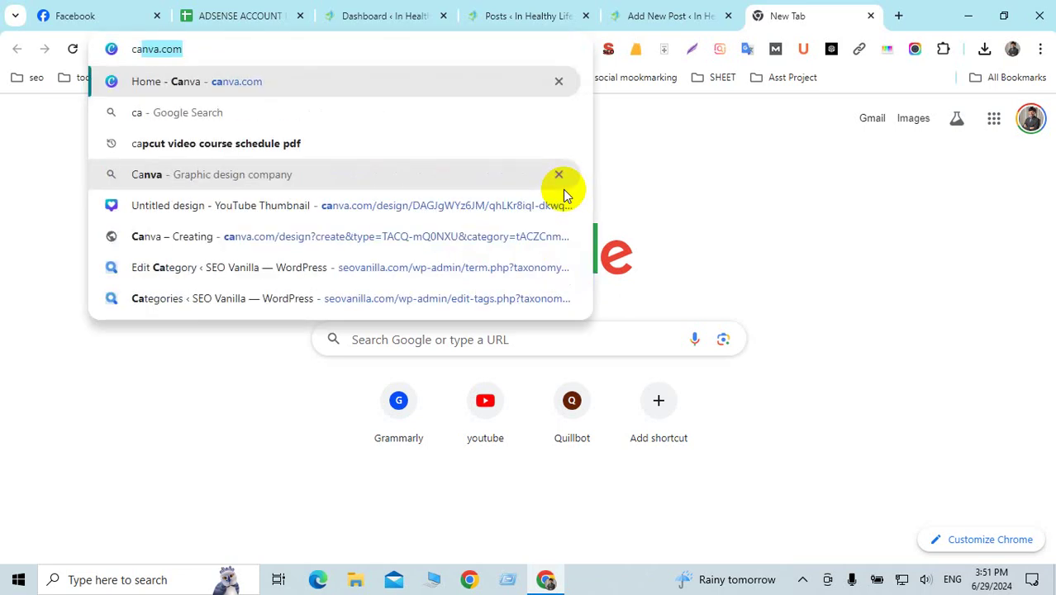
{"action": "type", "text": "ncer"}
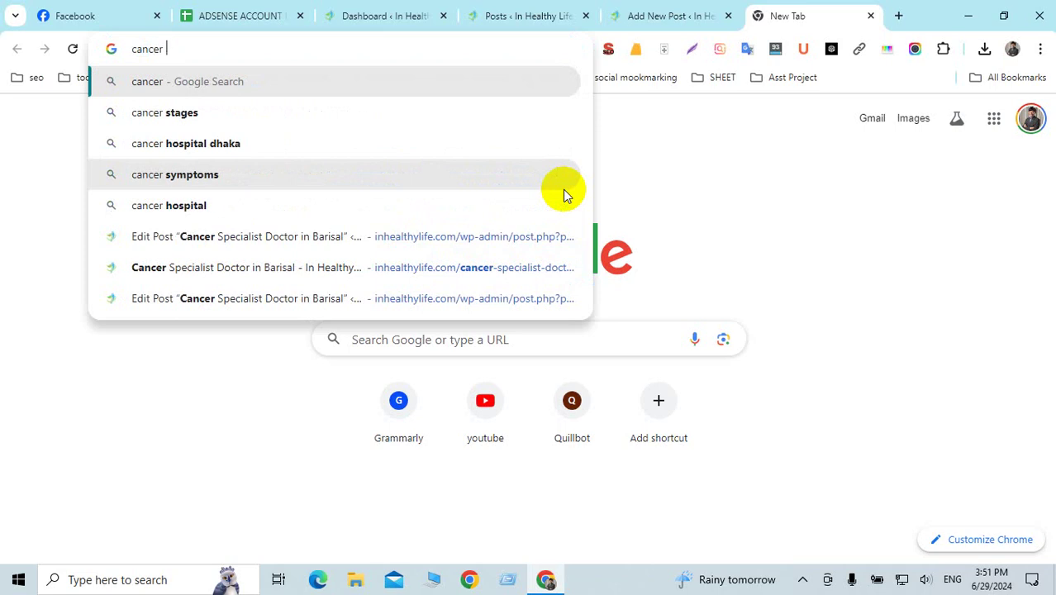
{"action": "type", "text": " s"}
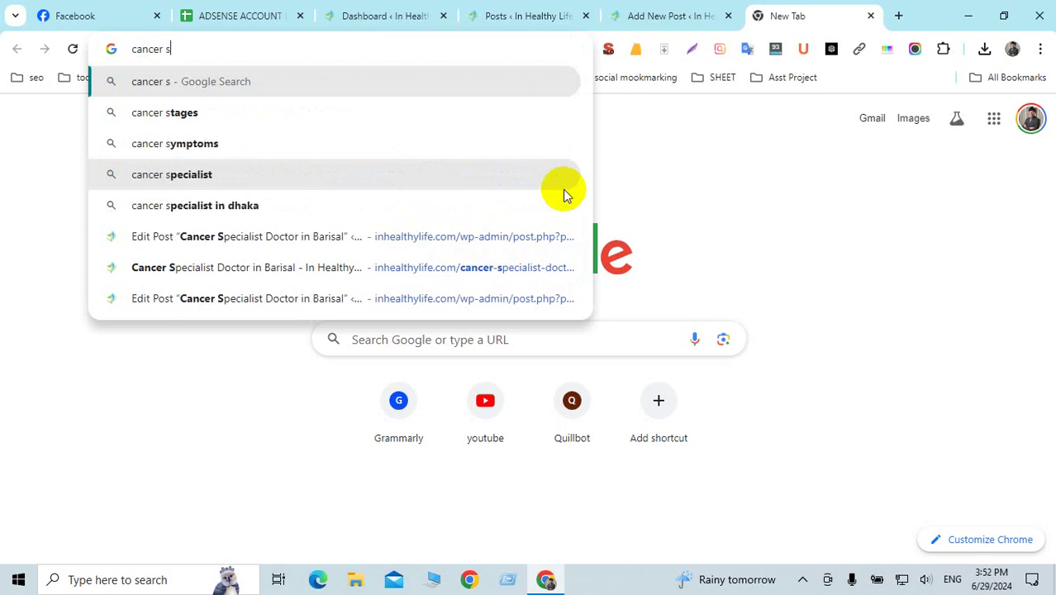
{"action": "type", "text": "peci"}
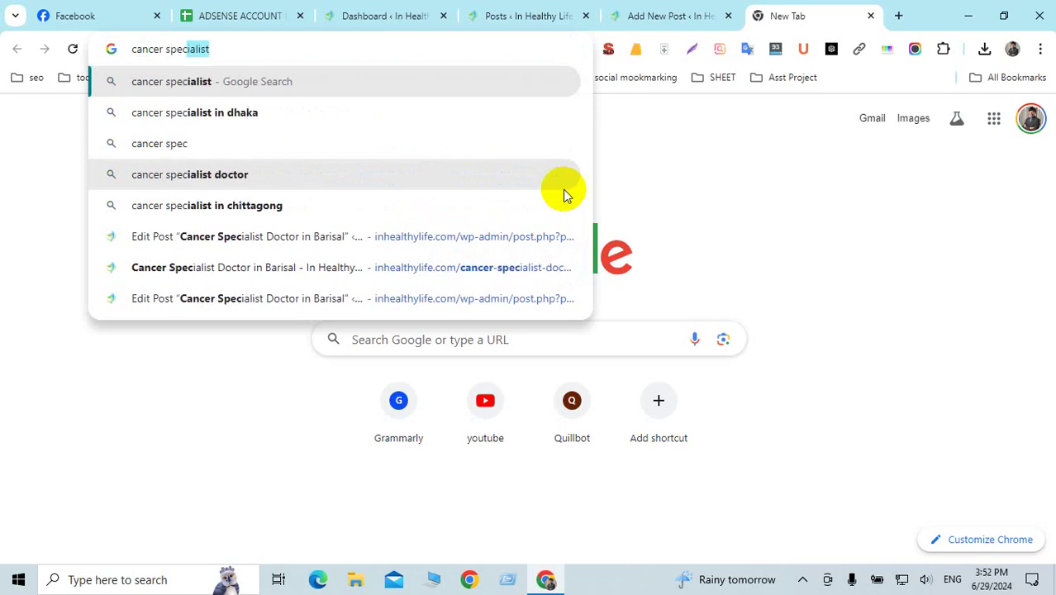
{"action": "type", "text": "alist"}
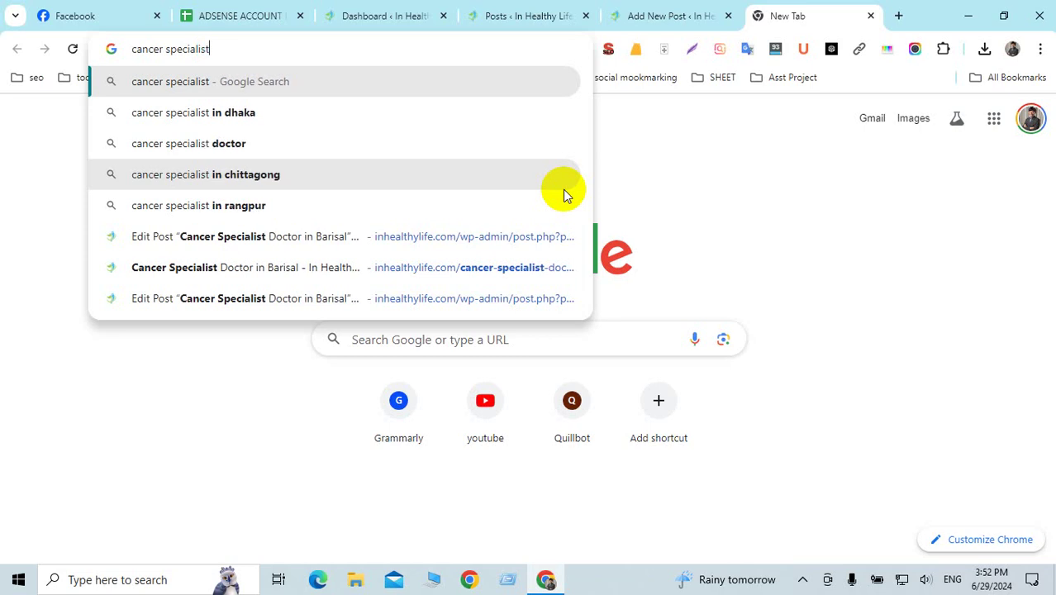
{"action": "type", "text": " in"}
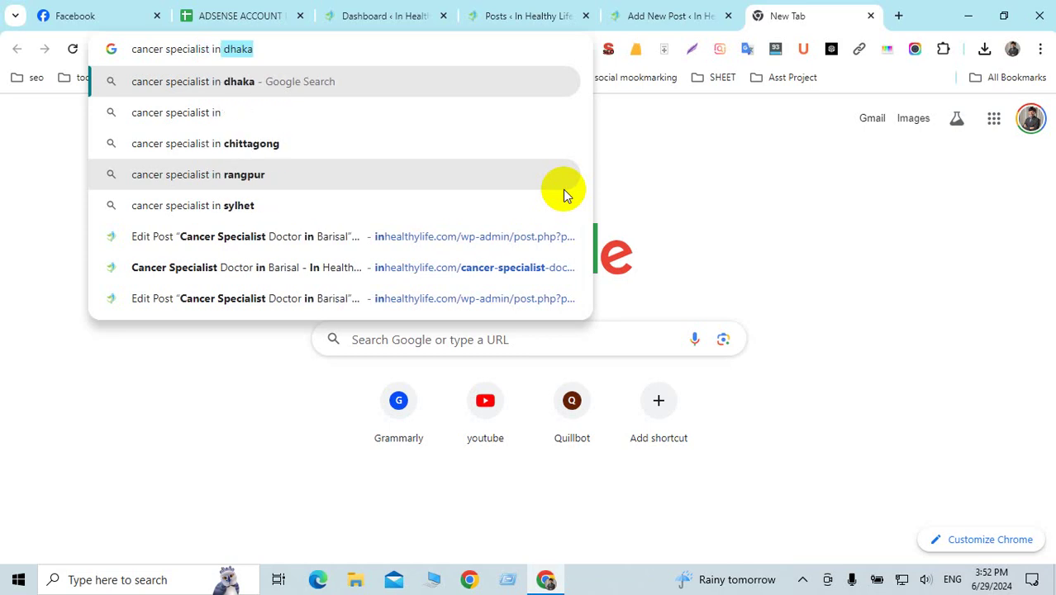
{"action": "type", "text": " dinajpur"}
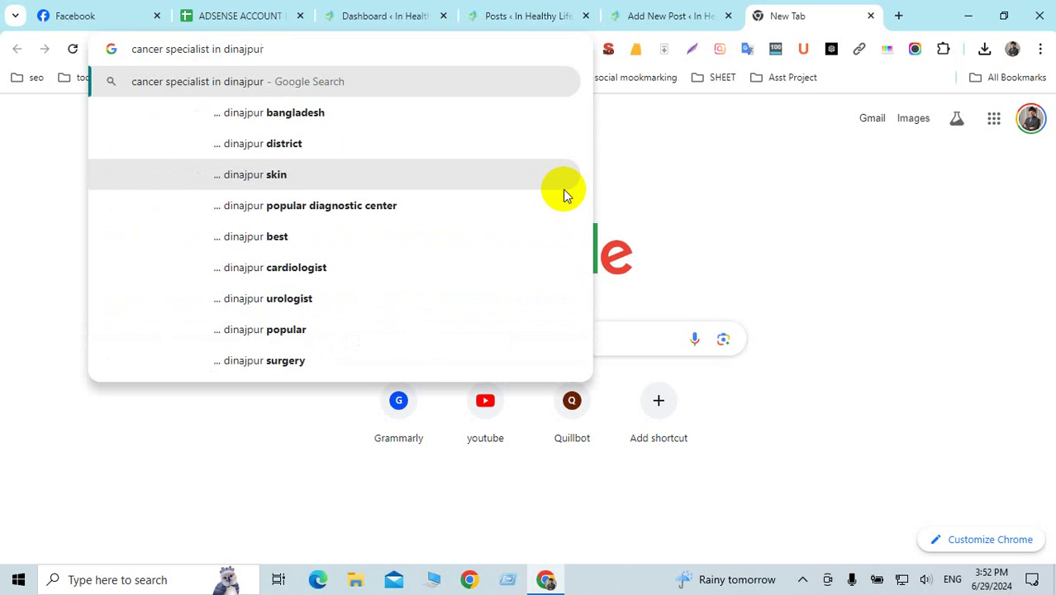
{"action": "key", "text": "Return"}
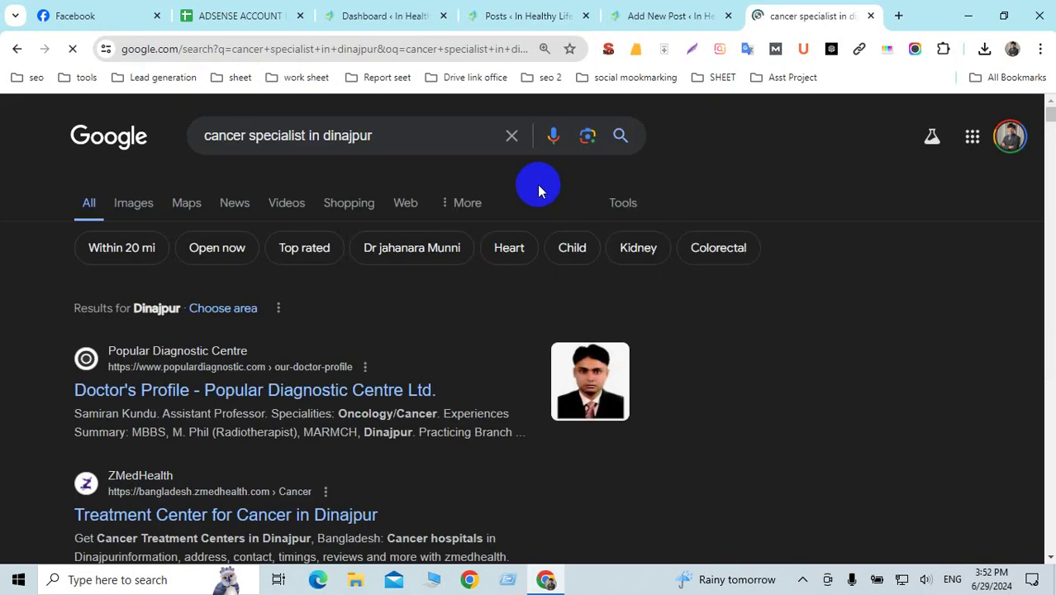
{"action": "left_click_drag", "start_coordinate": [197, 135], "coordinate": [644, 169]}
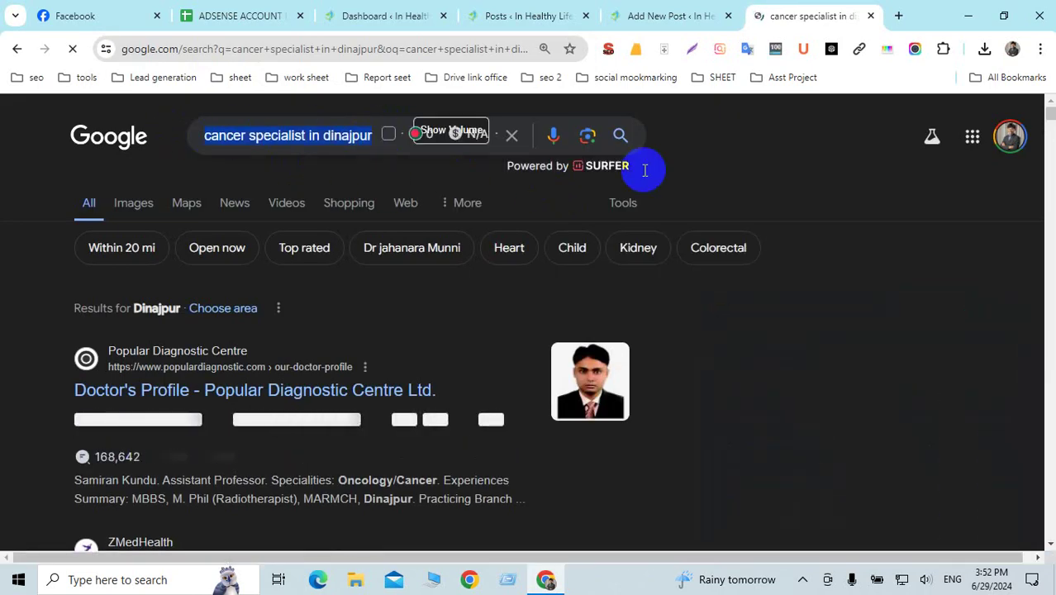
Look through the search results and open the Popular Diagnostic Centre doctor's profile in a separate browser tab.
{"action": "scroll", "coordinate": [422, 224], "scroll_direction": "down", "scroll_amount": 3}
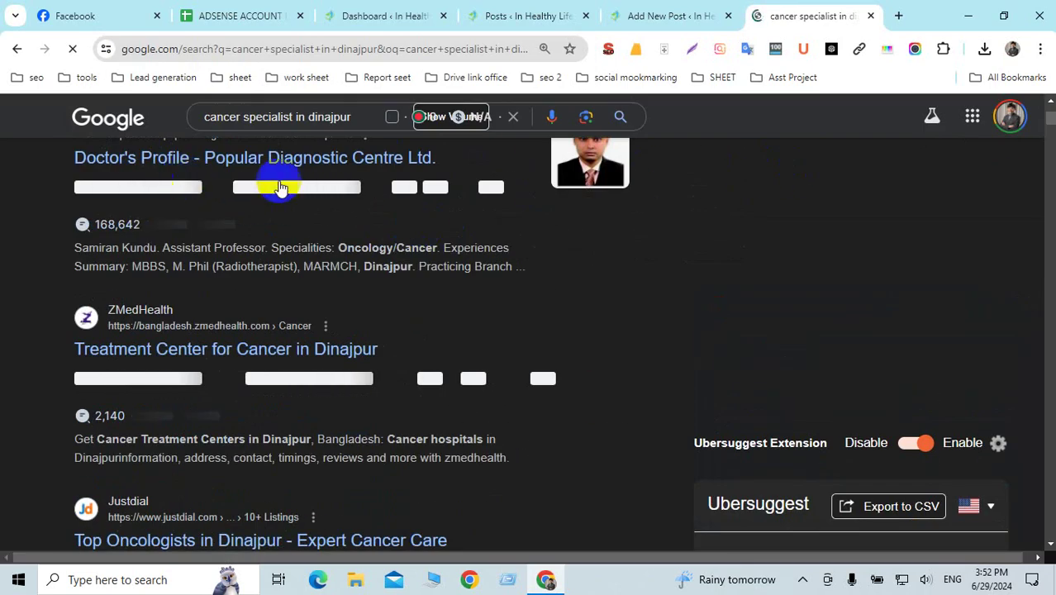
{"action": "scroll", "coordinate": [282, 184], "scroll_direction": "up", "scroll_amount": 2}
{"action": "scroll", "coordinate": [165, 262], "scroll_direction": "down", "scroll_amount": 2}
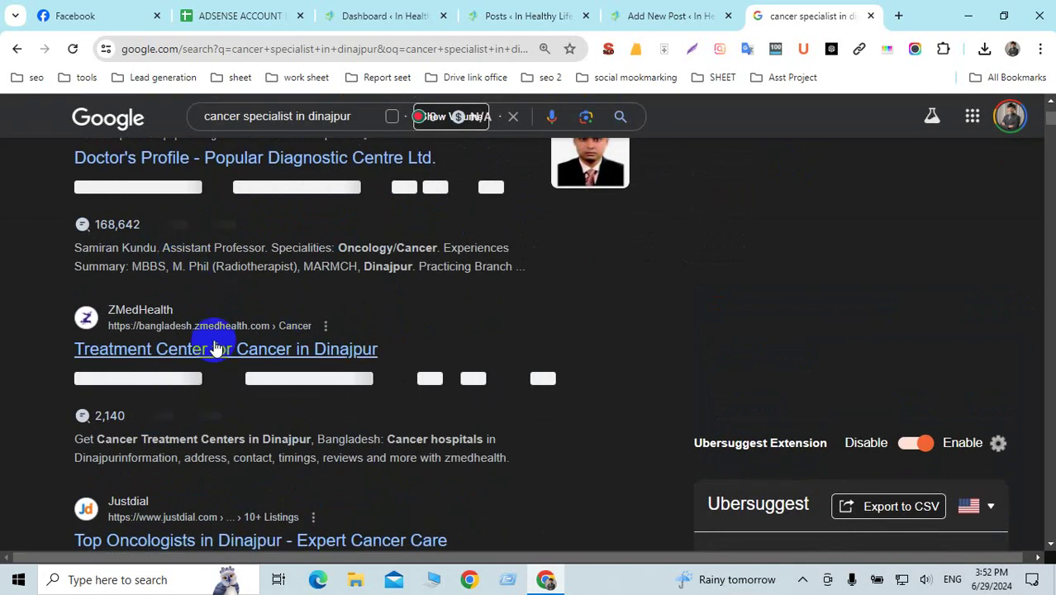
{"action": "scroll", "coordinate": [330, 323], "scroll_direction": "up", "scroll_amount": 2}
{"action": "middle_click", "coordinate": [141, 312]}
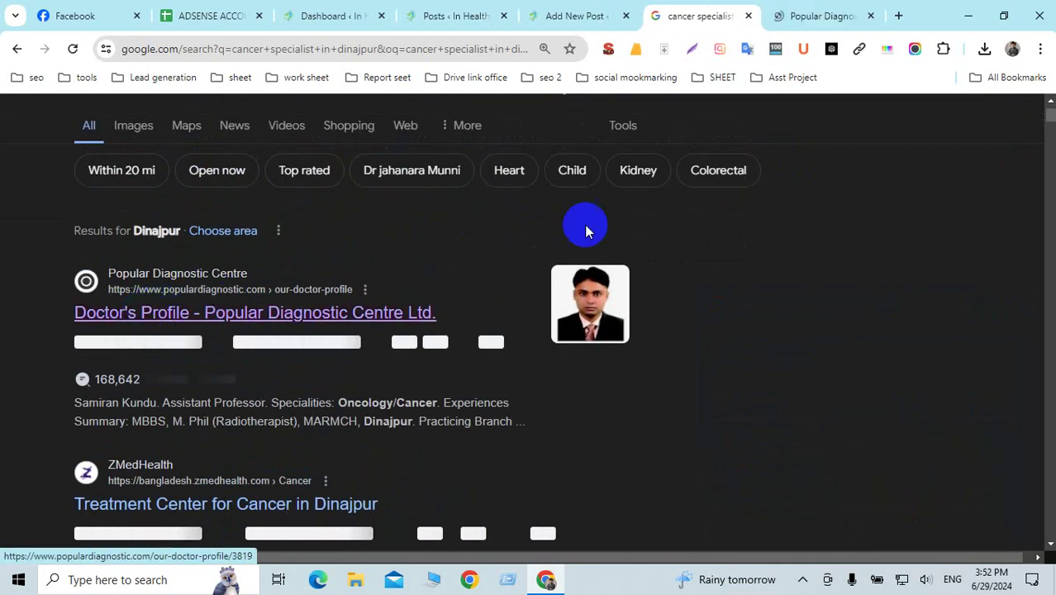
{"action": "left_click", "coordinate": [814, 15]}
Examine the doctor's profile page, including the name, speciality, experience summary, schedule and branch contact details.
{"action": "scroll", "coordinate": [441, 278], "scroll_direction": "down", "scroll_amount": 3}
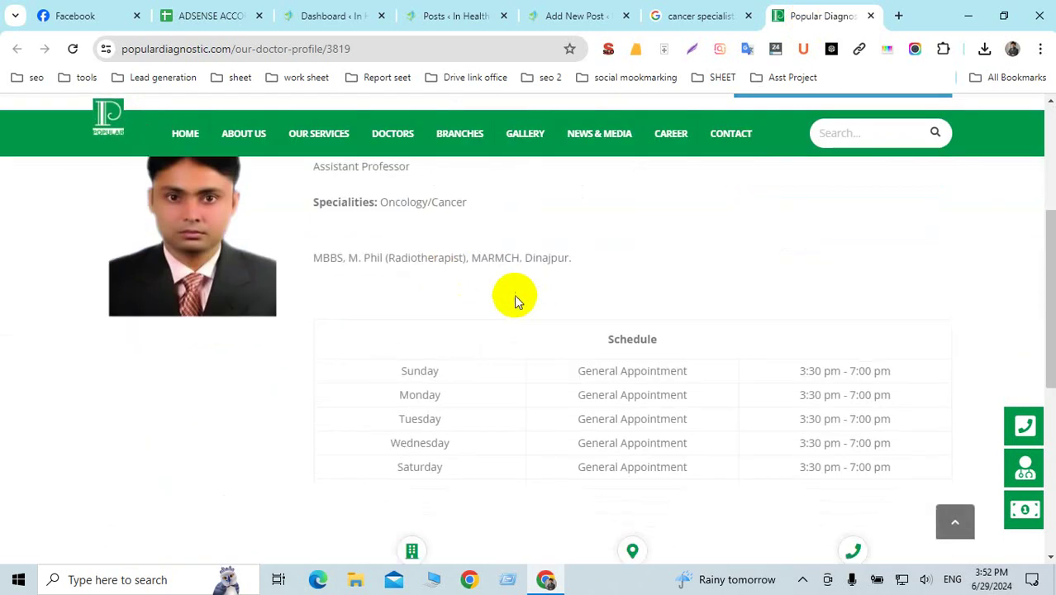
{"action": "scroll", "coordinate": [514, 294], "scroll_direction": "down", "scroll_amount": 3}
{"action": "scroll", "coordinate": [514, 294], "scroll_direction": "up", "scroll_amount": 5}
{"action": "scroll", "coordinate": [514, 293], "scroll_direction": "down", "scroll_amount": 2}
{"action": "scroll", "coordinate": [413, 301], "scroll_direction": "up", "scroll_amount": 1}
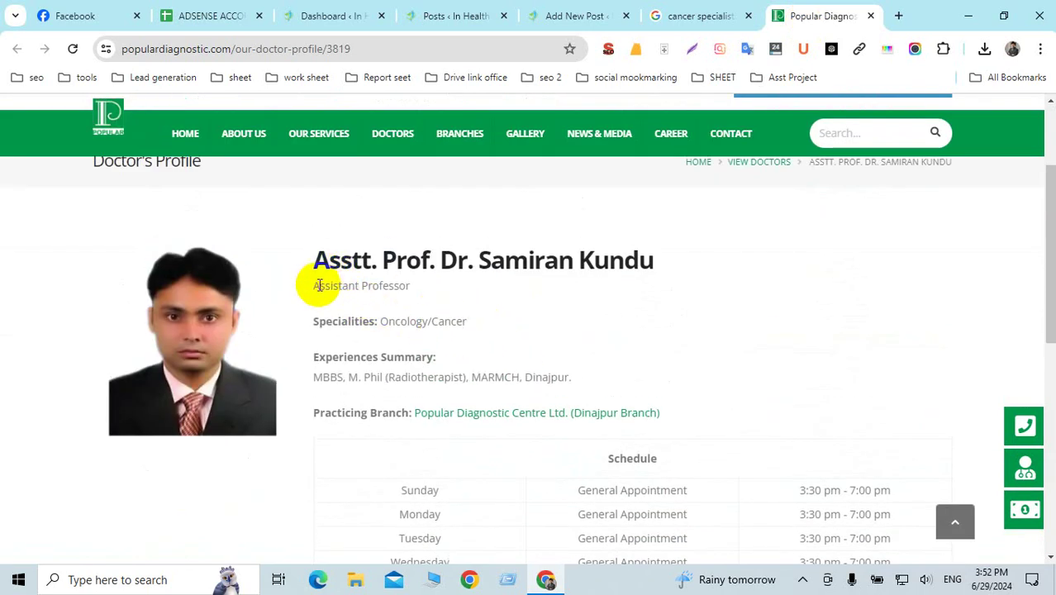
{"action": "left_click_drag", "start_coordinate": [315, 259], "coordinate": [712, 259]}
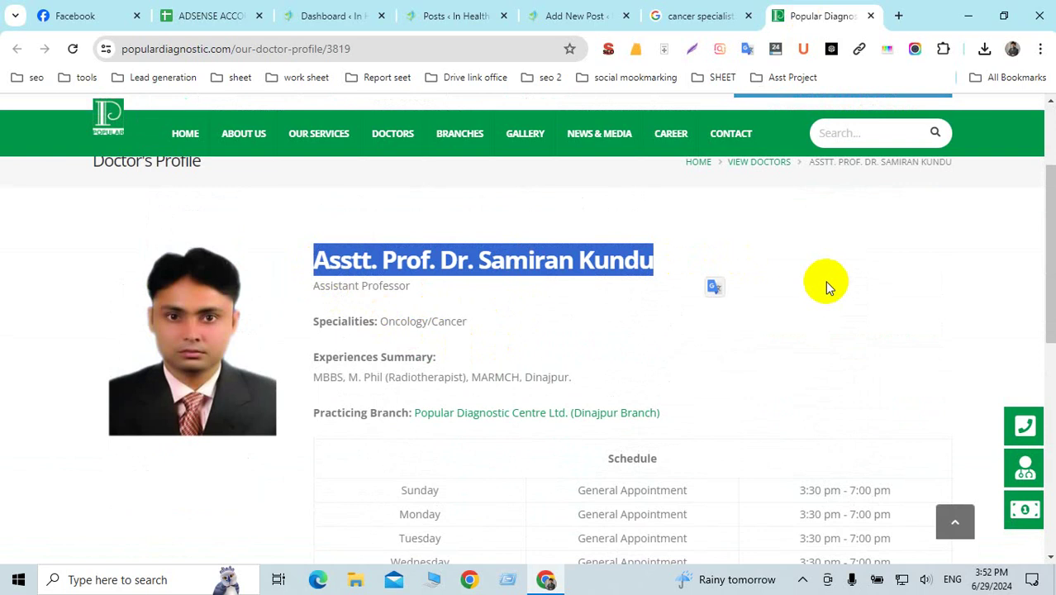
{"action": "left_click", "coordinate": [711, 285]}
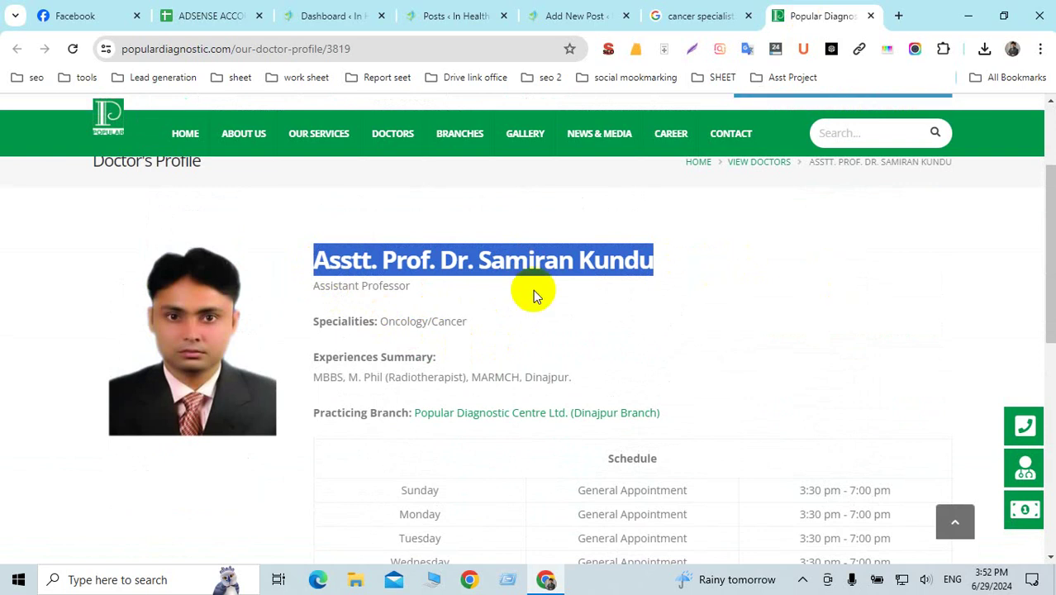
{"action": "left_click", "coordinate": [785, 294]}
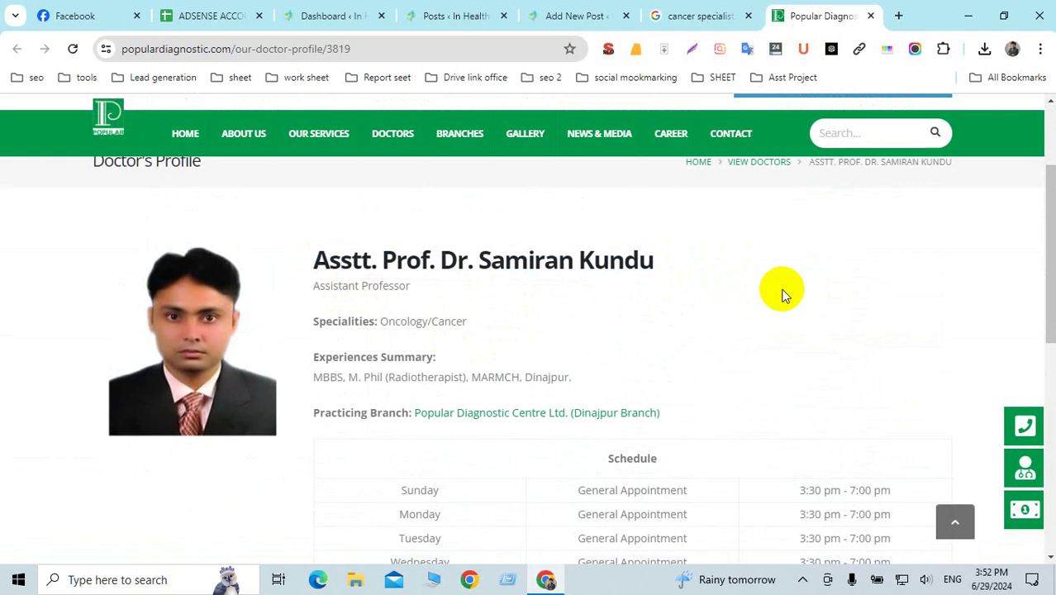
{"action": "scroll", "coordinate": [784, 293], "scroll_direction": "down", "scroll_amount": 5}
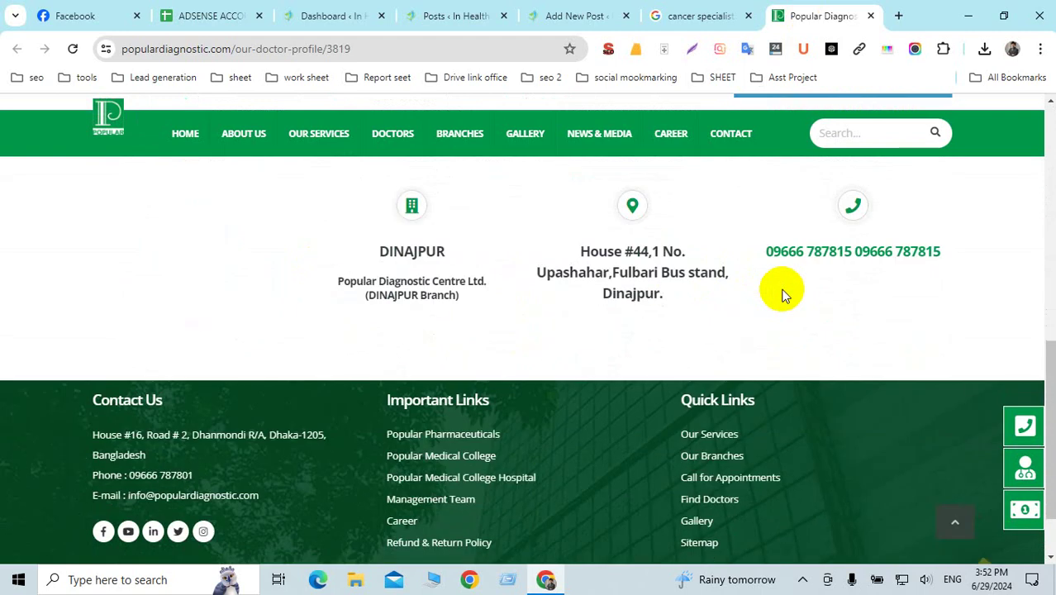
{"action": "scroll", "coordinate": [784, 294], "scroll_direction": "up", "scroll_amount": 10}
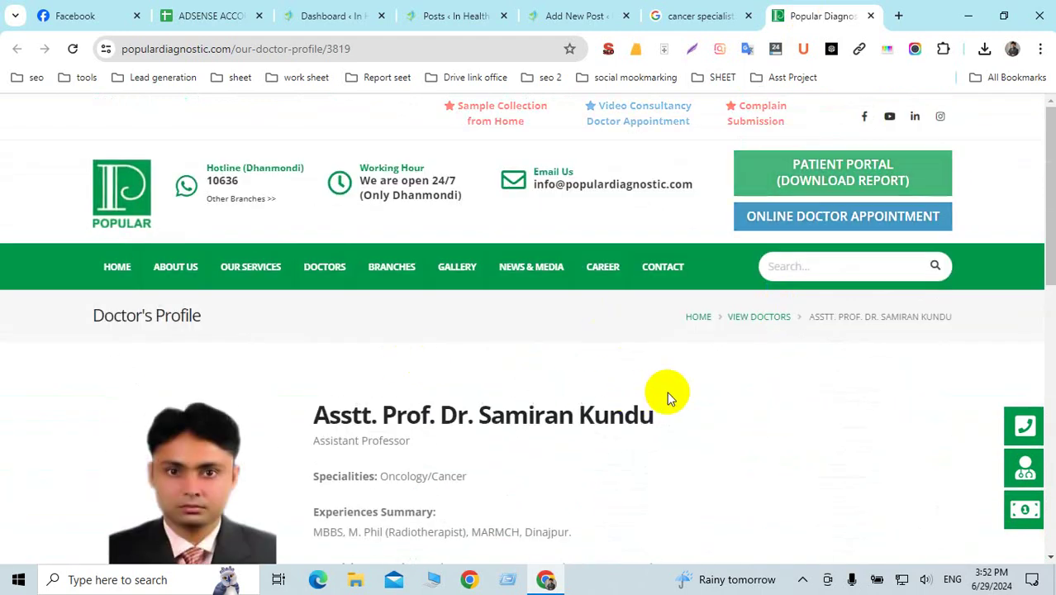
Copy the doctor's profile details, from the name through the practicing branch, into the new post's content area.
{"action": "scroll", "coordinate": [712, 405], "scroll_direction": "down", "scroll_amount": 1}
{"action": "left_click_drag", "start_coordinate": [690, 487], "coordinate": [307, 340]}
{"action": "key", "text": "ctrl+c"}
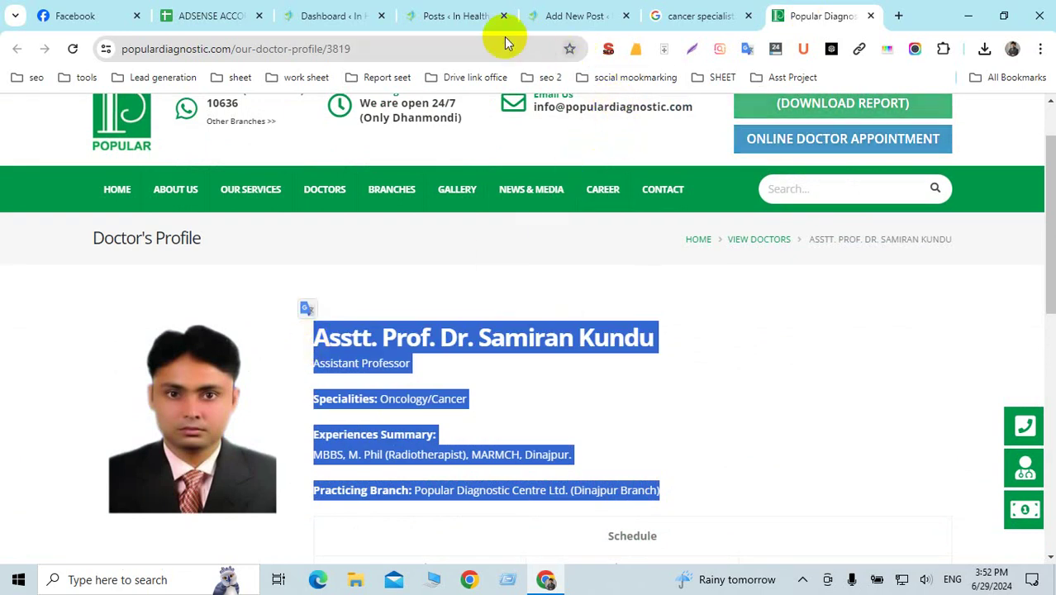
{"action": "left_click", "coordinate": [528, 16]}
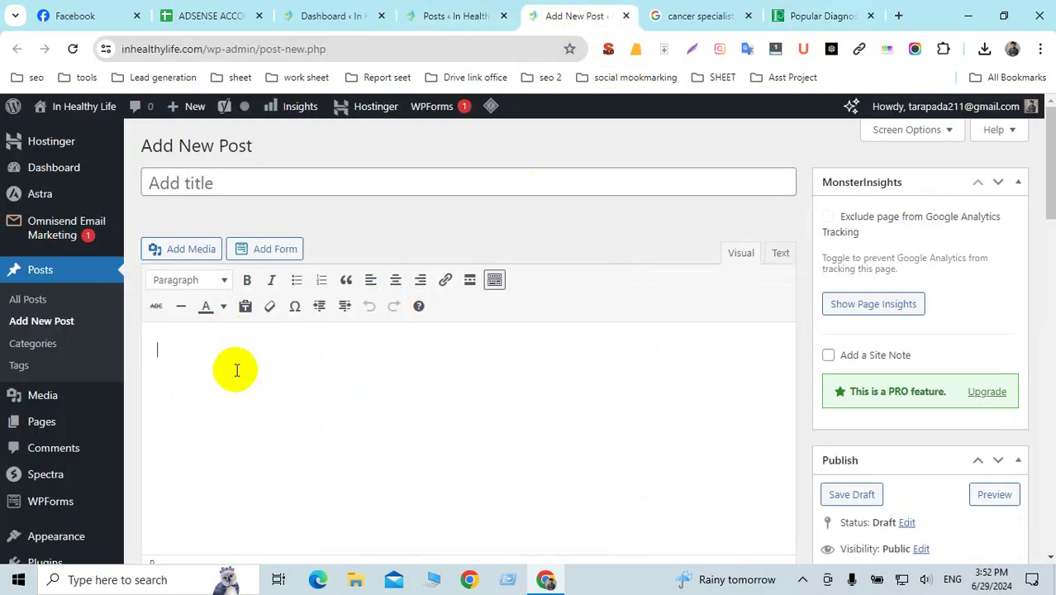
{"action": "key", "text": "ctrl+v"}
{"action": "scroll", "coordinate": [312, 374], "scroll_direction": "up", "scroll_amount": 2}
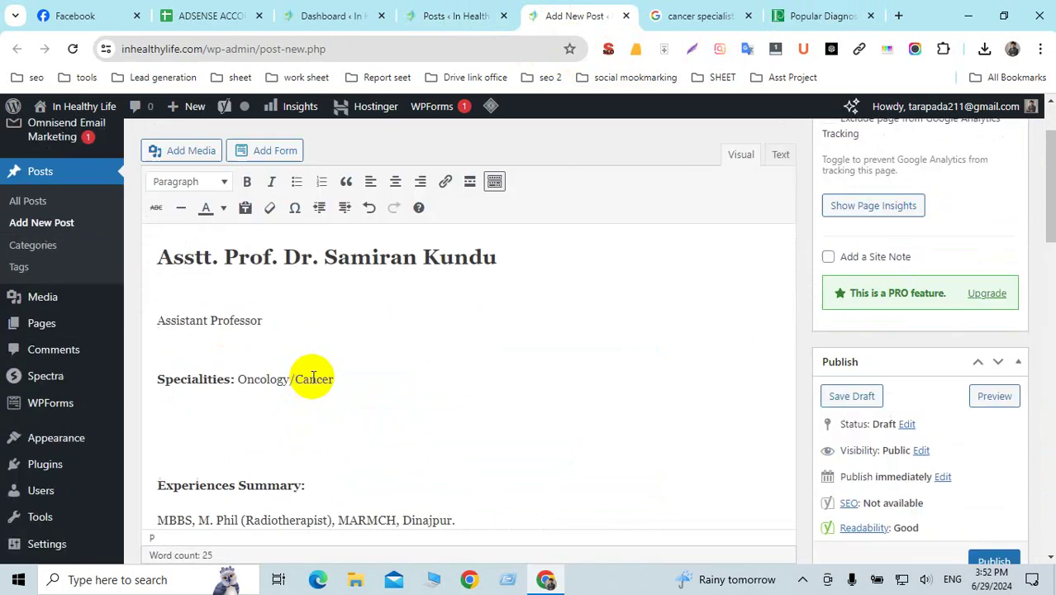
{"action": "scroll", "coordinate": [311, 373], "scroll_direction": "down", "scroll_amount": 2}
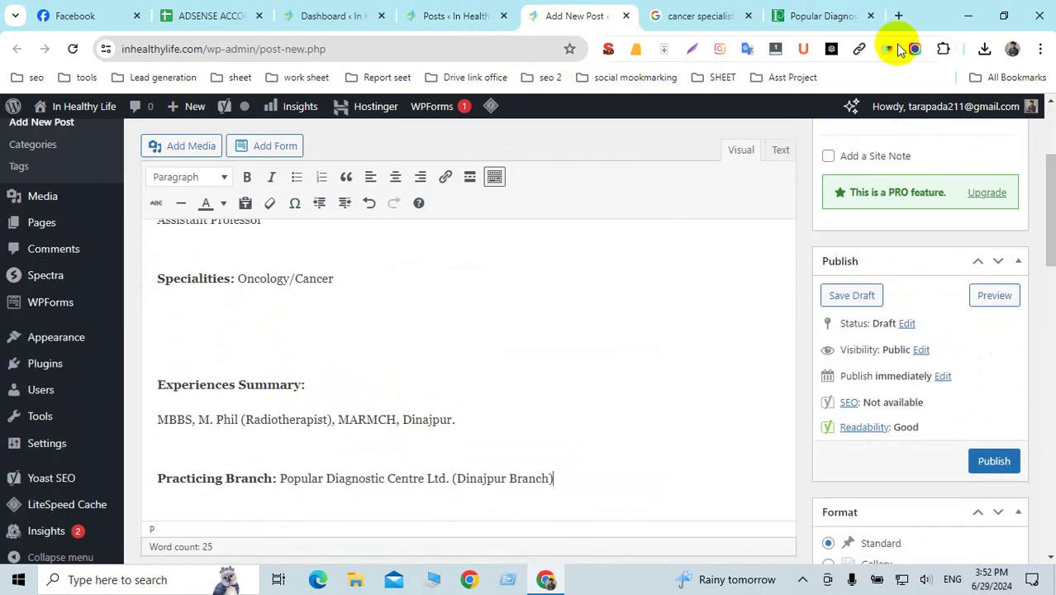
Open Google Translate in a new browser tab and replace its source text with the copied doctor's profile details.
{"action": "left_click", "coordinate": [899, 15]}
{"action": "type", "text": "tr"}
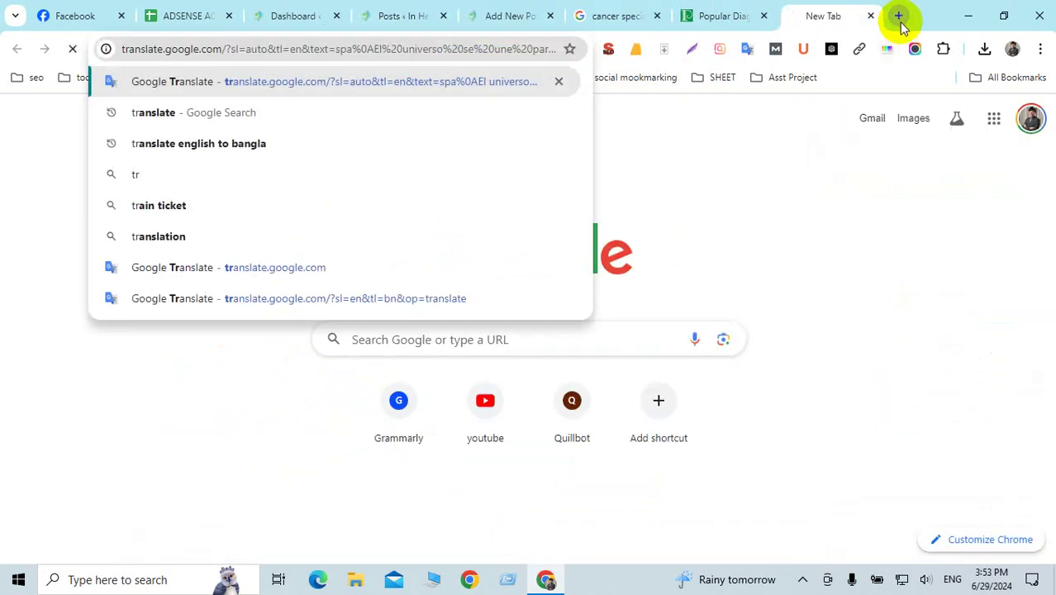
{"action": "key", "text": "Return"}
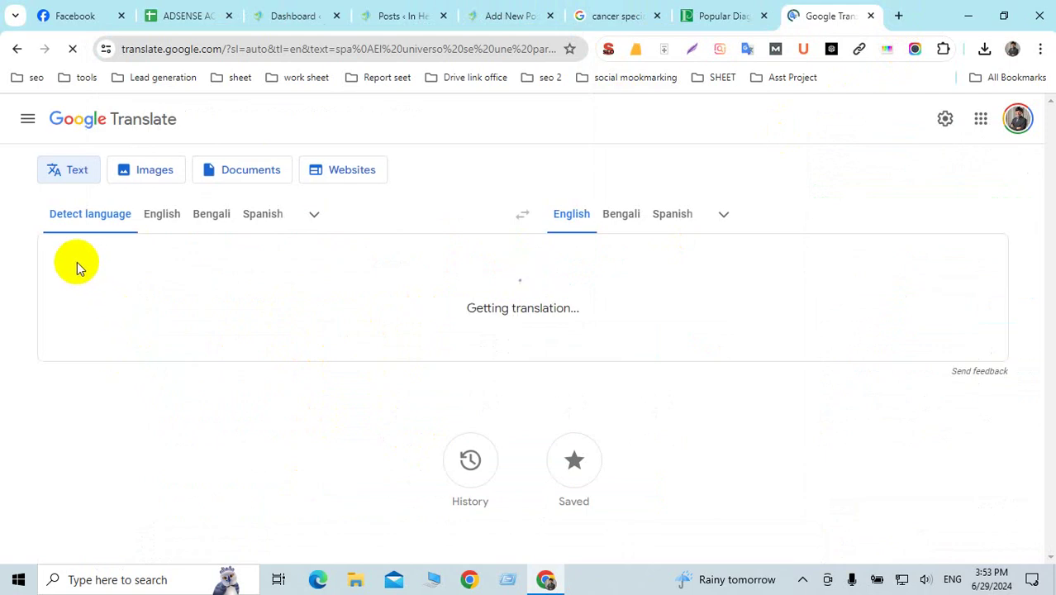
{"action": "key", "text": "ctrl+a"}
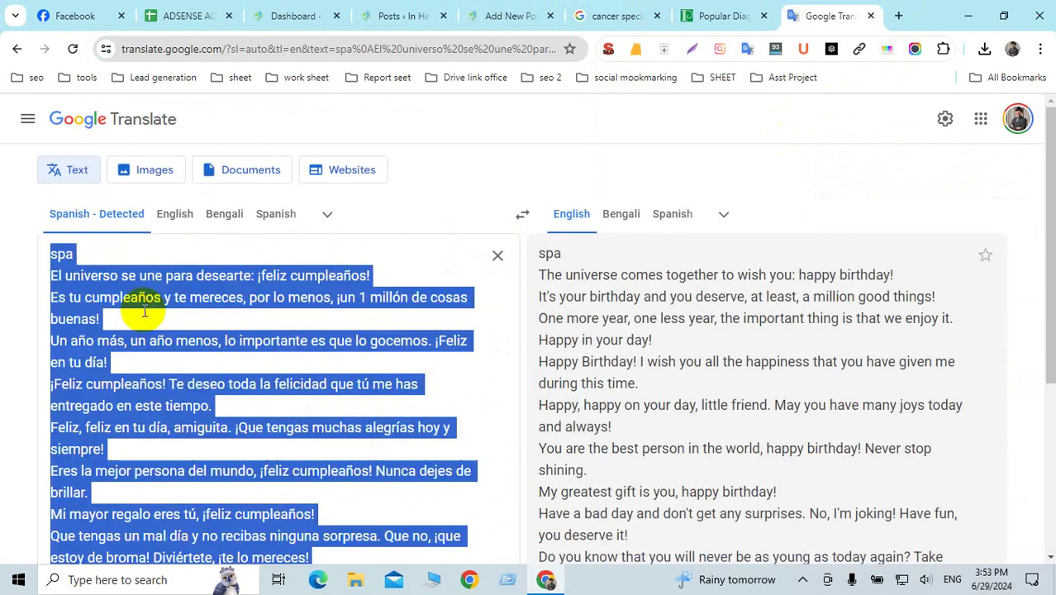
{"action": "key", "text": "ctrl+v"}
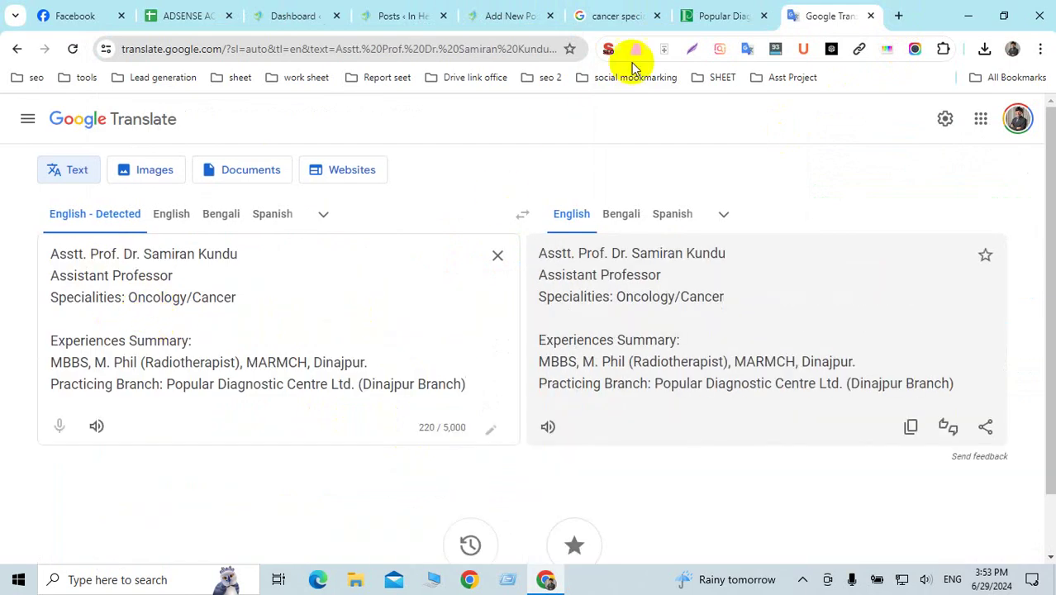
Copy the whole Schedule table from the doctor's profile page.
{"action": "left_click", "coordinate": [705, 20]}
{"action": "scroll", "coordinate": [530, 306], "scroll_direction": "down", "scroll_amount": 4}
{"action": "left_click", "coordinate": [238, 359]}
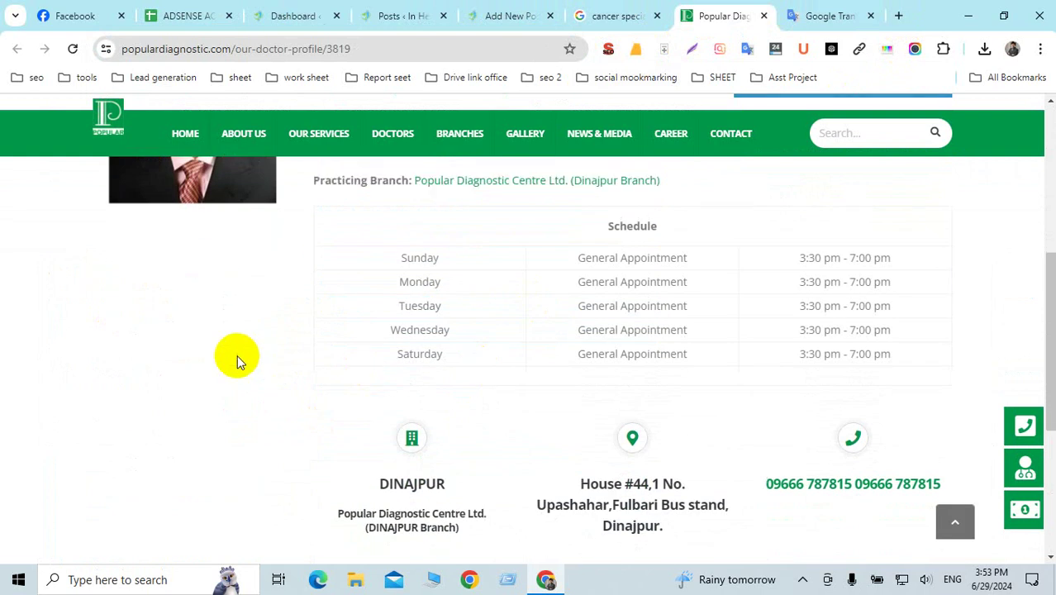
{"action": "left_click_drag", "start_coordinate": [375, 218], "coordinate": [906, 367]}
{"action": "key", "text": "ctrl+c"}
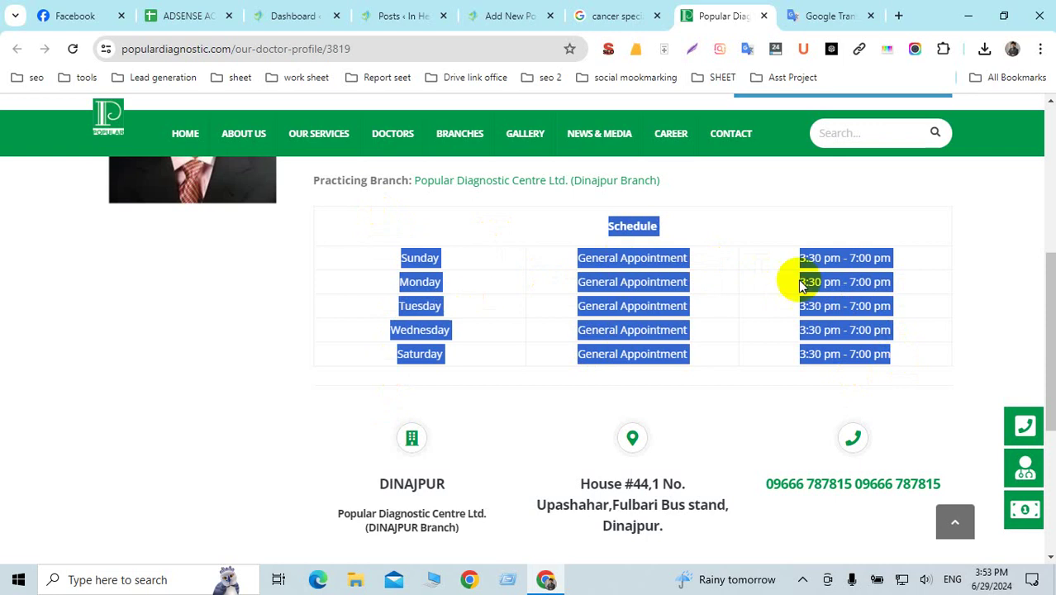
{"action": "left_click", "coordinate": [976, 284]}
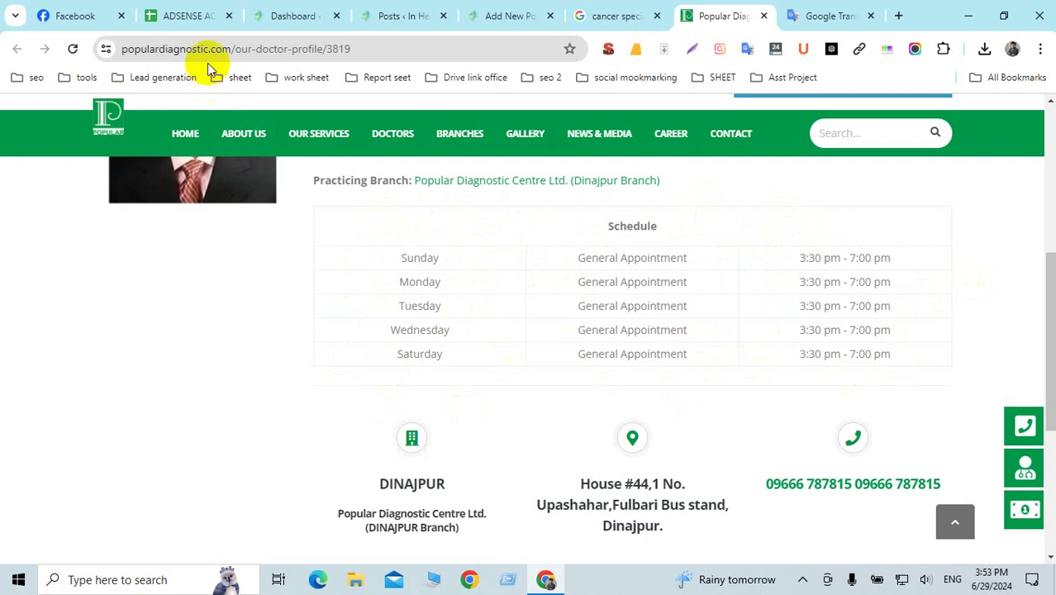
Paste the schedule as values only at cell F4 of the moneyteg sheet in the ADSENSE ACCOUNT DETAILS spreadsheet.
{"action": "left_click", "coordinate": [195, 24]}
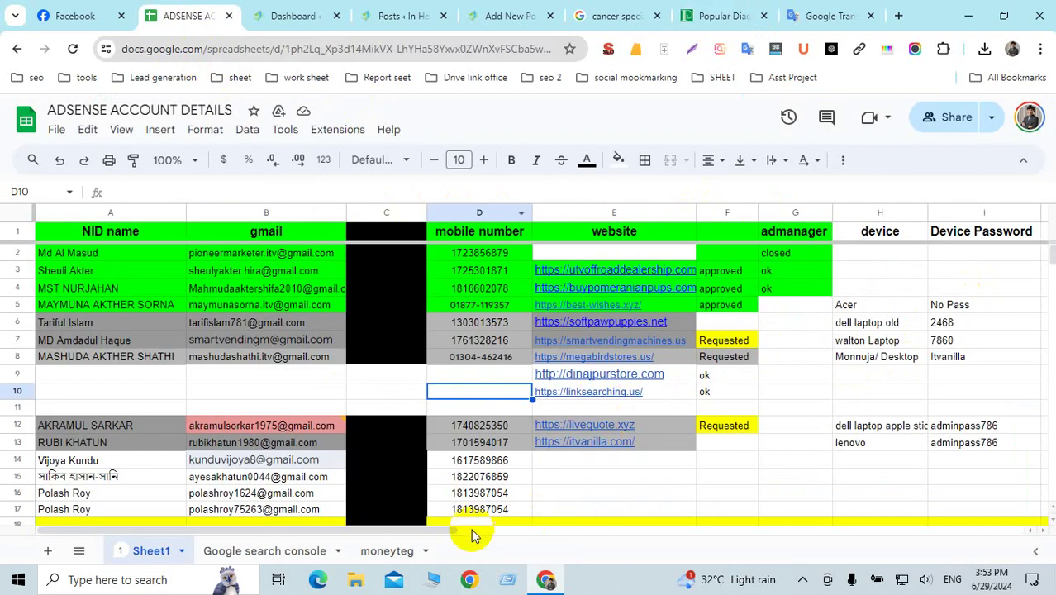
{"action": "left_click_drag", "start_coordinate": [439, 526], "coordinate": [406, 542]}
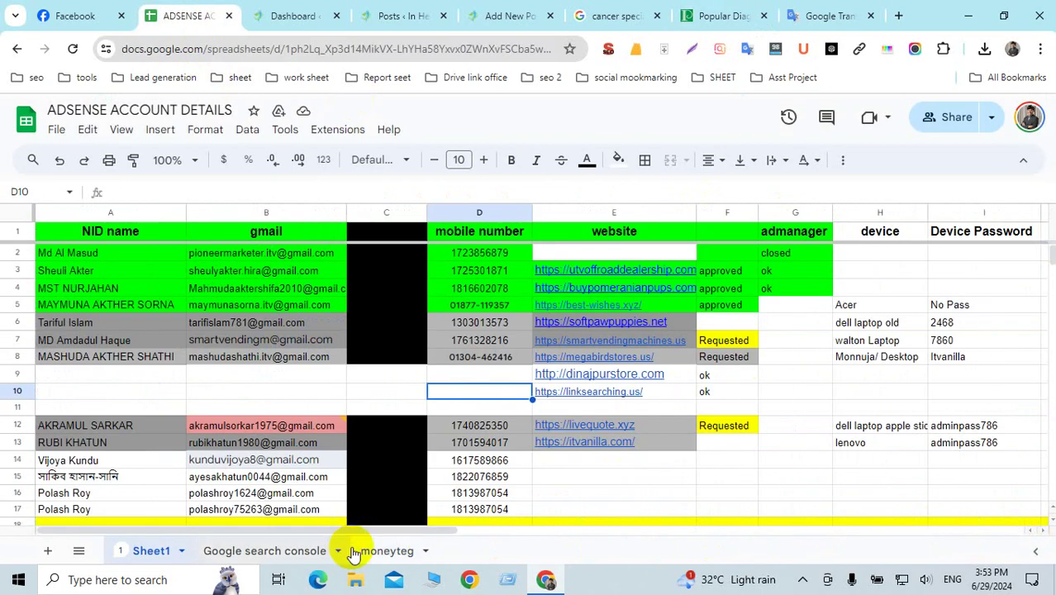
{"action": "left_click", "coordinate": [395, 552]}
{"action": "left_click", "coordinate": [491, 281]}
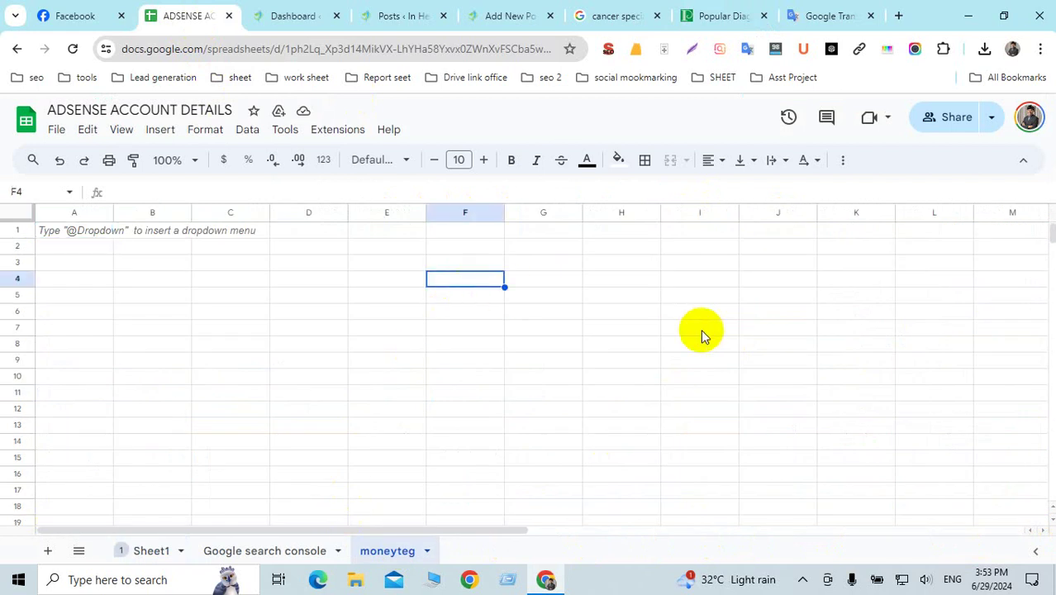
{"action": "key", "text": "ctrl+v"}
{"action": "left_click", "coordinate": [696, 393]}
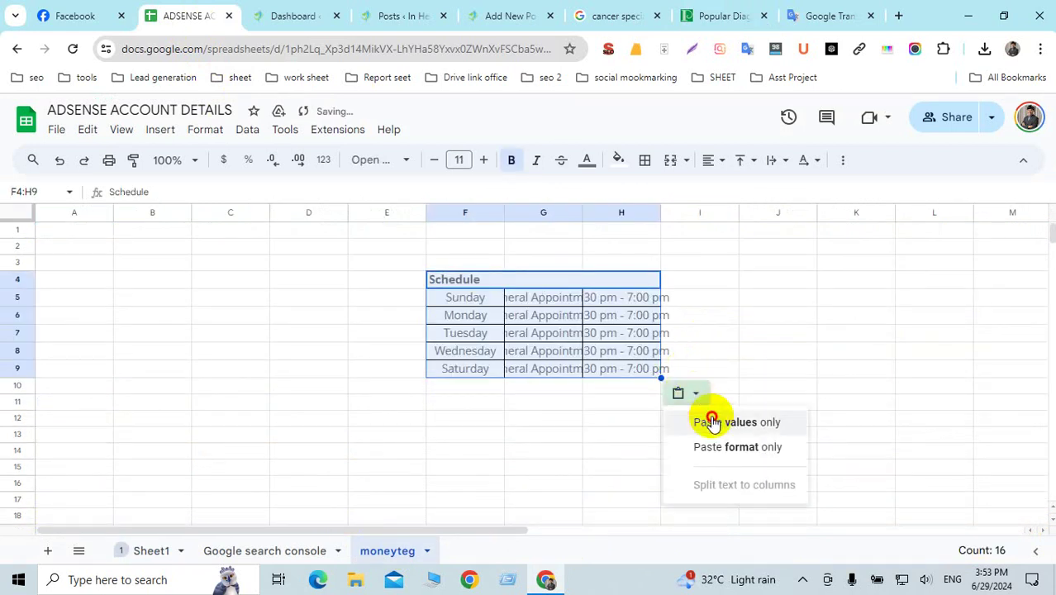
{"action": "left_click", "coordinate": [709, 420]}
{"action": "left_click", "coordinate": [826, 377]}
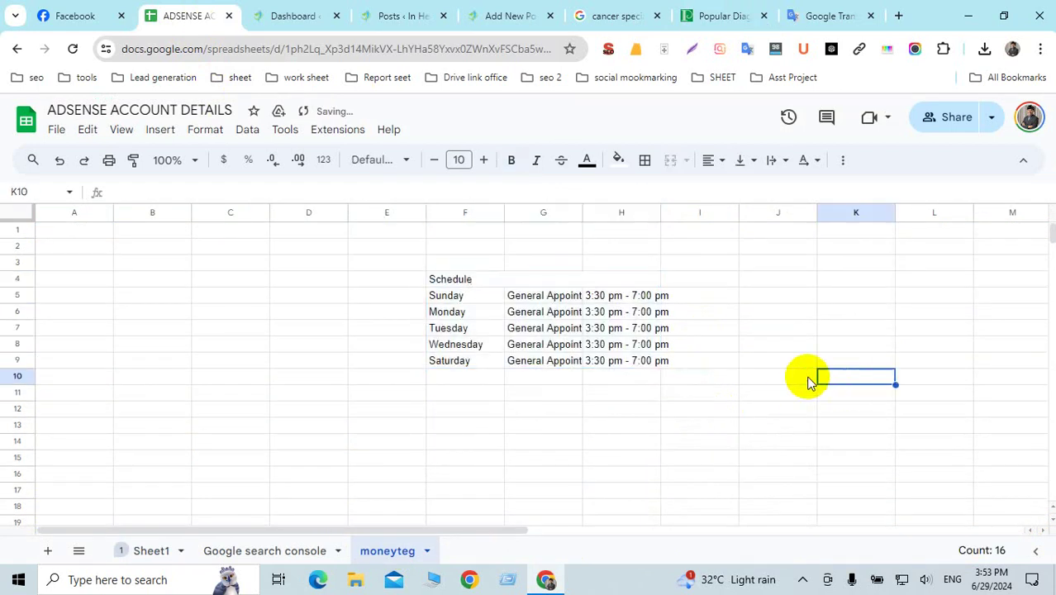
Apply all borders to the schedule table in cells F4:H9.
{"action": "left_click_drag", "start_coordinate": [434, 275], "coordinate": [648, 366]}
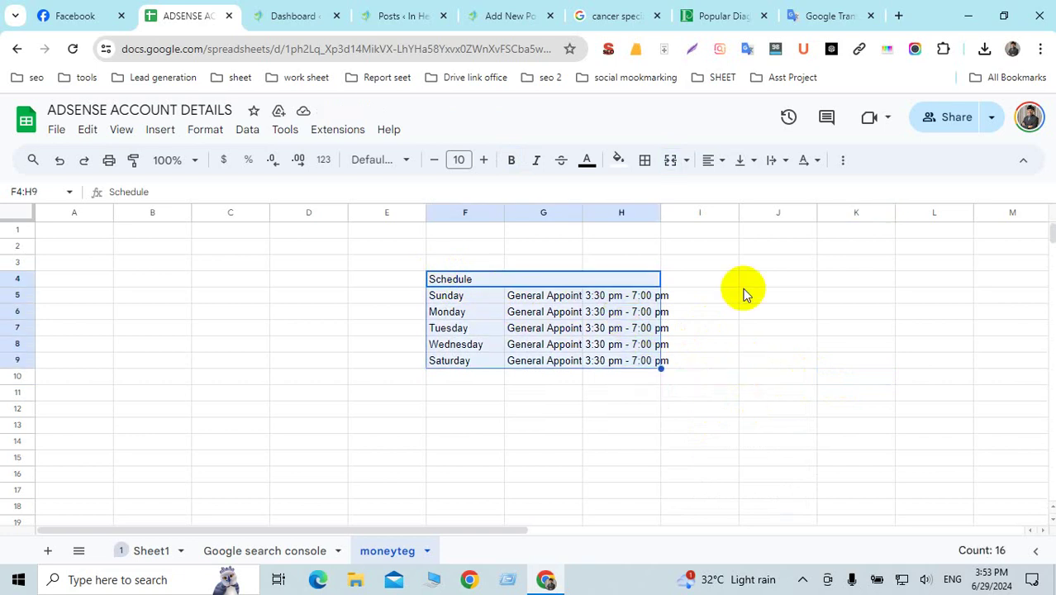
{"action": "left_click", "coordinate": [650, 162]}
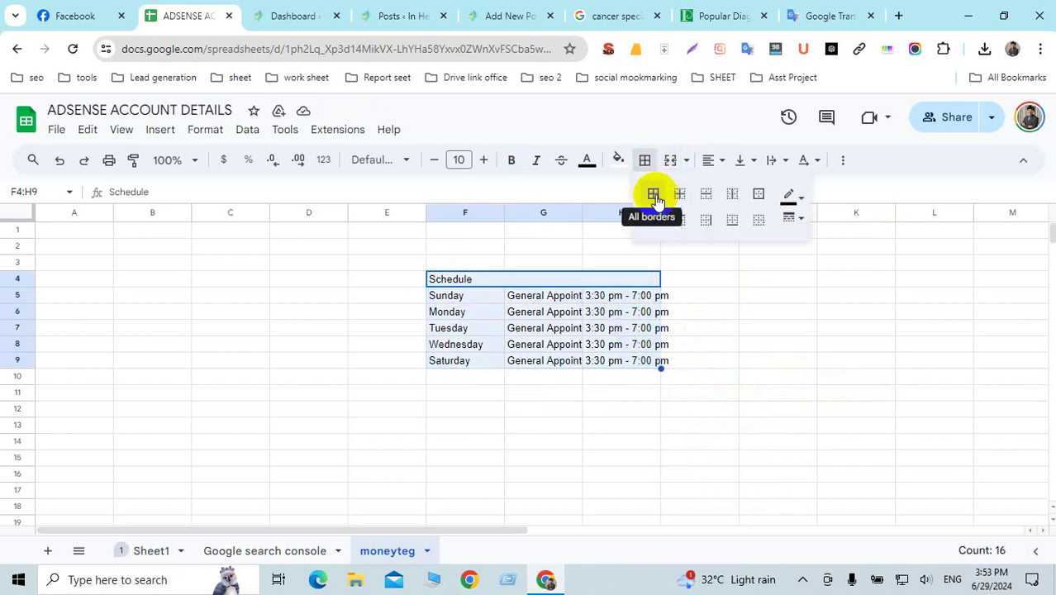
{"action": "left_click", "coordinate": [651, 193]}
{"action": "left_click", "coordinate": [744, 308]}
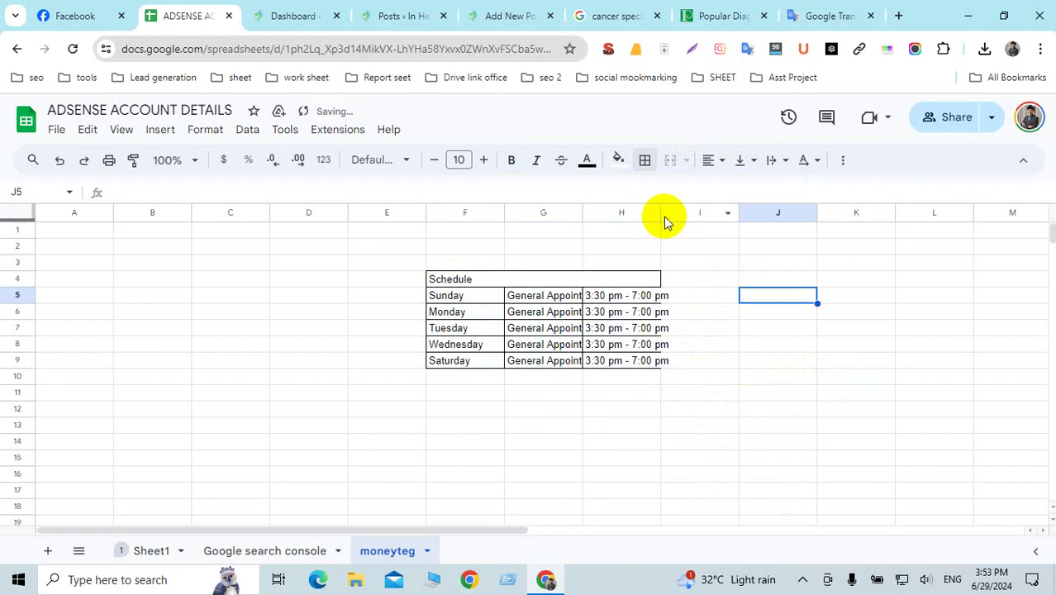
Widen columns H and G so the appointment and time entries fit inside the schedule table's cells.
{"action": "left_click_drag", "start_coordinate": [663, 214], "coordinate": [683, 218]}
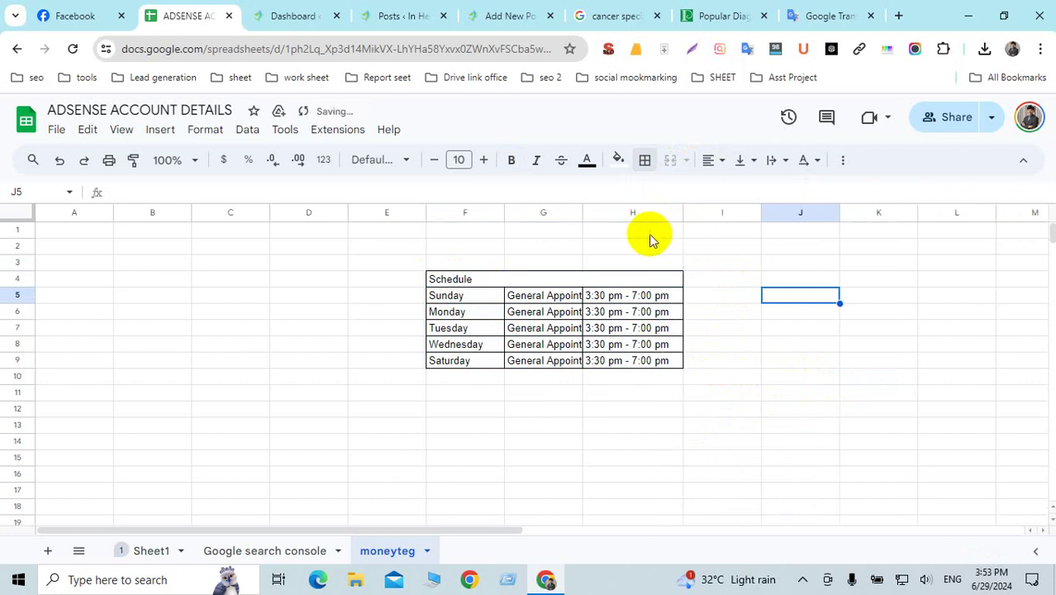
{"action": "left_click_drag", "start_coordinate": [582, 210], "coordinate": [618, 234]}
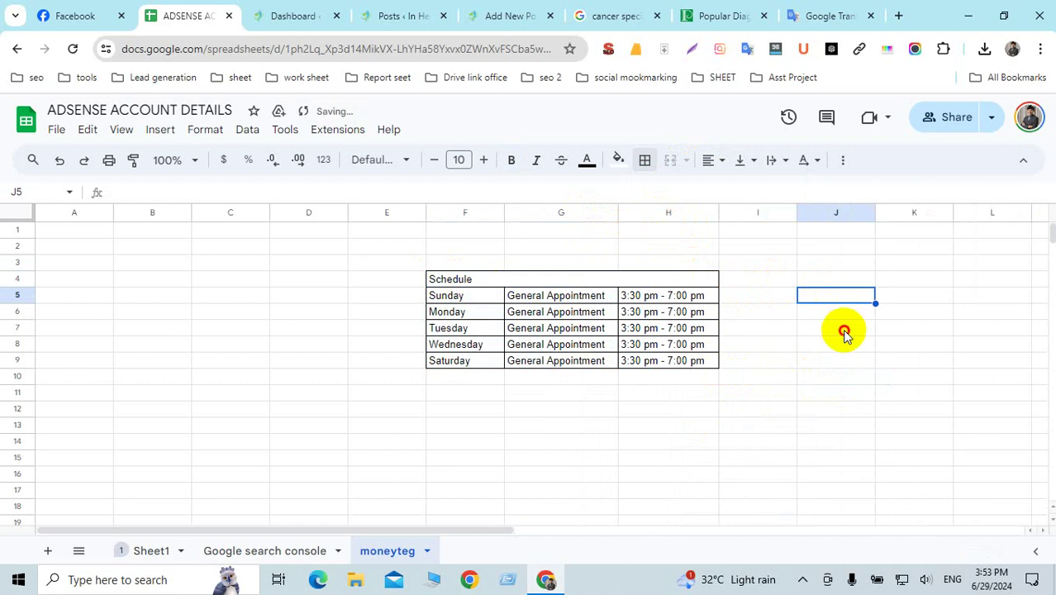
{"action": "left_click", "coordinate": [841, 328]}
{"action": "left_click_drag", "start_coordinate": [436, 276], "coordinate": [689, 377]}
{"action": "left_click", "coordinate": [811, 368]}
Copy the Dinajpur branch's name, address and phone details from below the schedule on the doctor's profile page.
{"action": "left_click", "coordinate": [732, 17]}
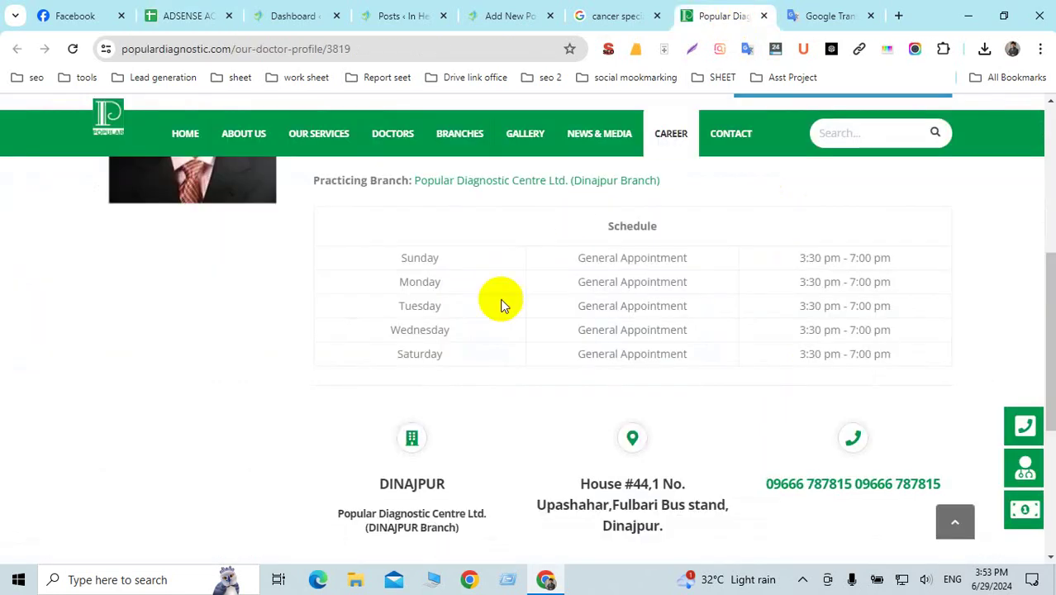
{"action": "scroll", "coordinate": [496, 305], "scroll_direction": "down", "scroll_amount": 3}
{"action": "scroll", "coordinate": [491, 317], "scroll_direction": "up", "scroll_amount": 2}
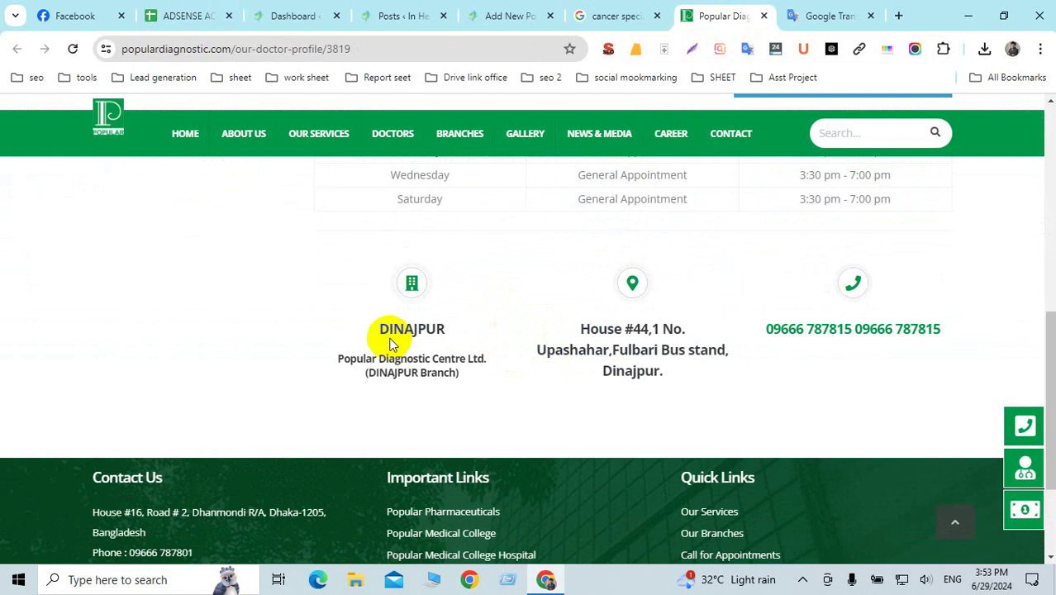
{"action": "left_click_drag", "start_coordinate": [376, 329], "coordinate": [958, 410]}
{"action": "key", "text": "ctrl+c"}
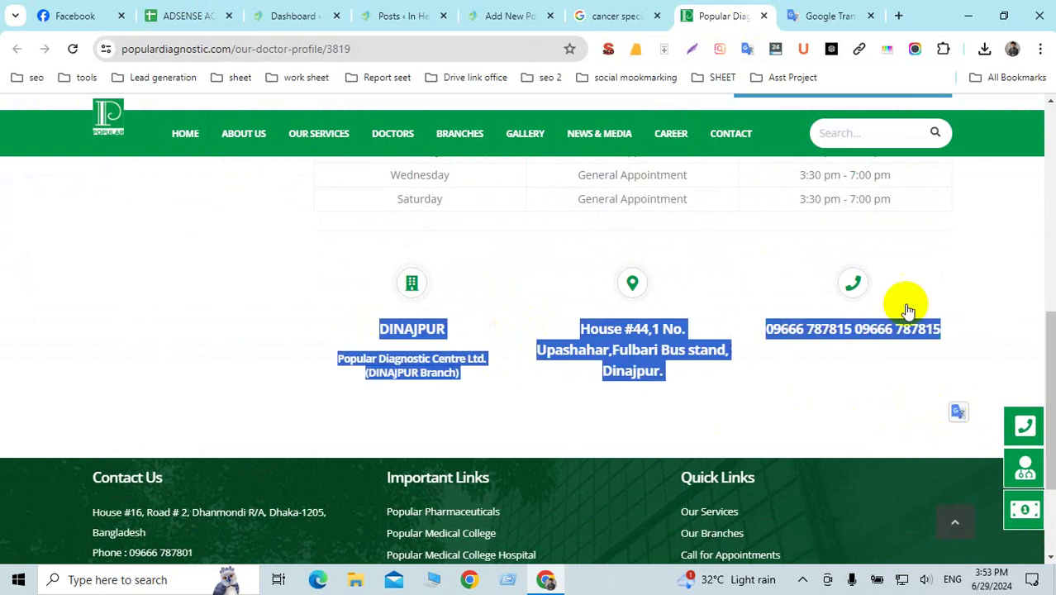
Paste the branch details below the doctor's profile text in Google Translate, separated by blank lines.
{"action": "left_click", "coordinate": [820, 14]}
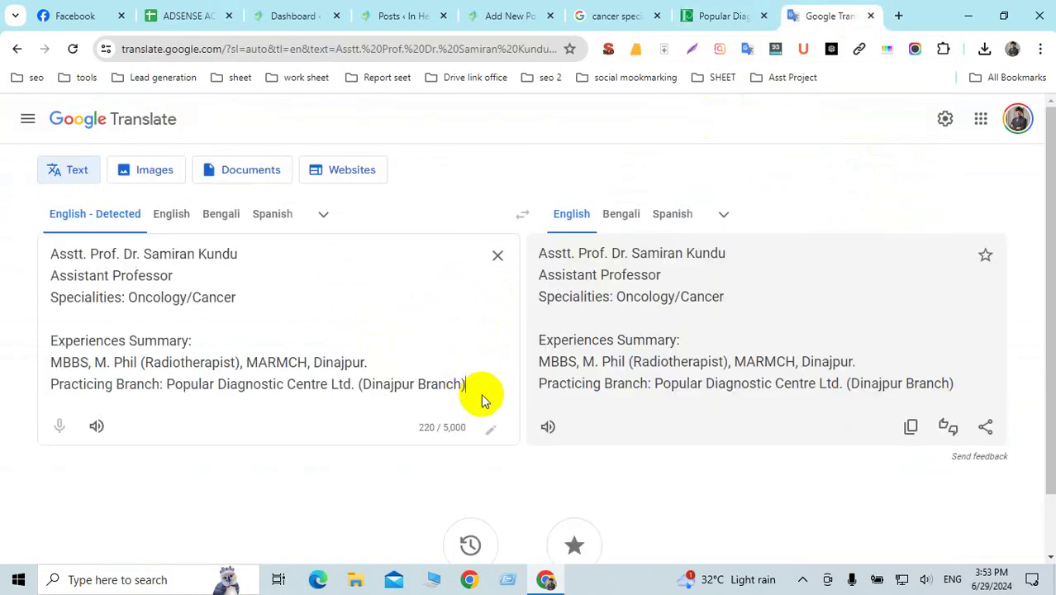
{"action": "key", "text": "Return"}
{"action": "key", "text": "Return"}
{"action": "key", "text": "Return"}
{"action": "key", "text": "ctrl+v"}
{"action": "scroll", "coordinate": [312, 404], "scroll_direction": "down", "scroll_amount": 1}
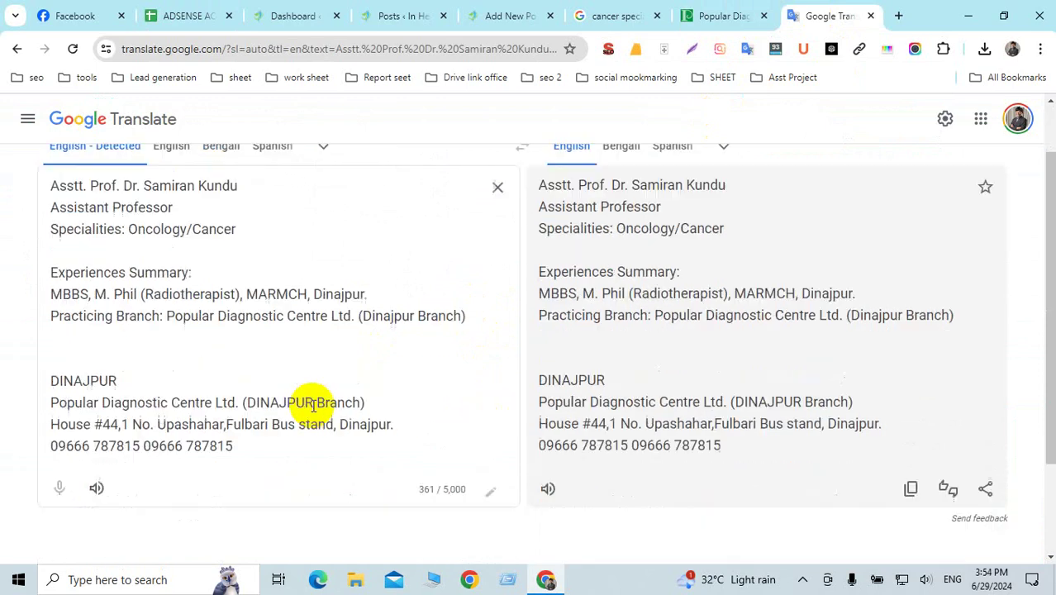
{"action": "scroll", "coordinate": [312, 405], "scroll_direction": "down", "scroll_amount": 2}
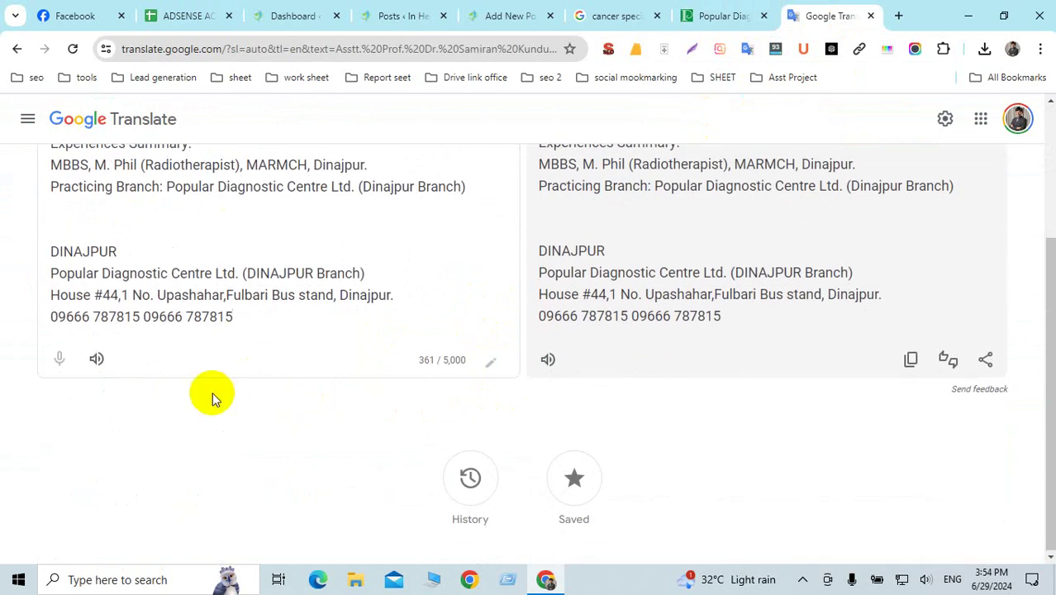
{"action": "scroll", "coordinate": [213, 392], "scroll_direction": "up", "scroll_amount": 3}
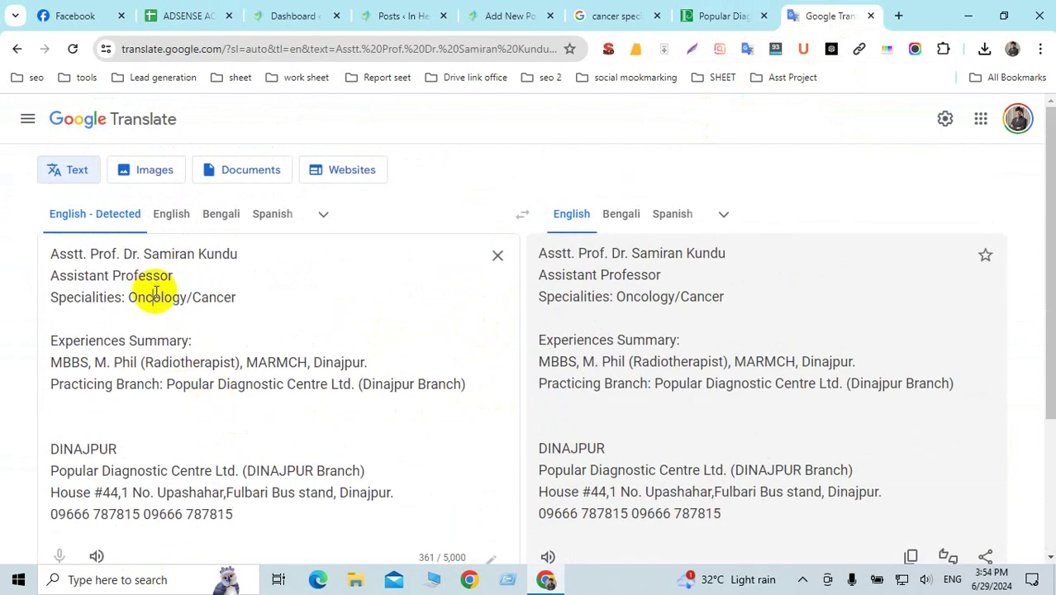
Replace the new WordPress post's body with the full combined text copied from the Google Translate source box.
{"action": "key", "text": "ctrl+a"}
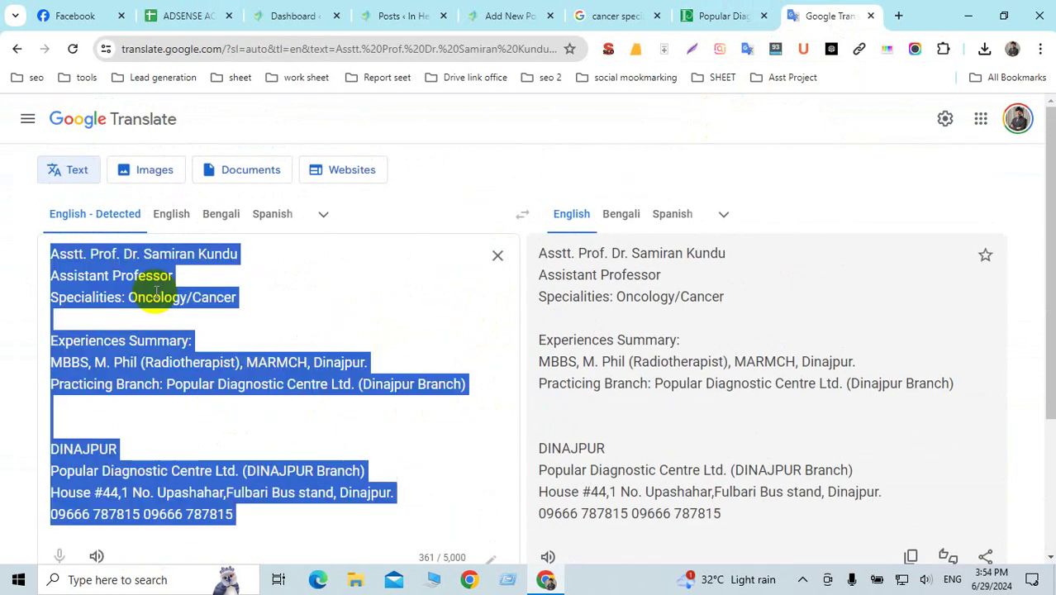
{"action": "left_click", "coordinate": [496, 18]}
{"action": "key", "text": "ctrl+a"}
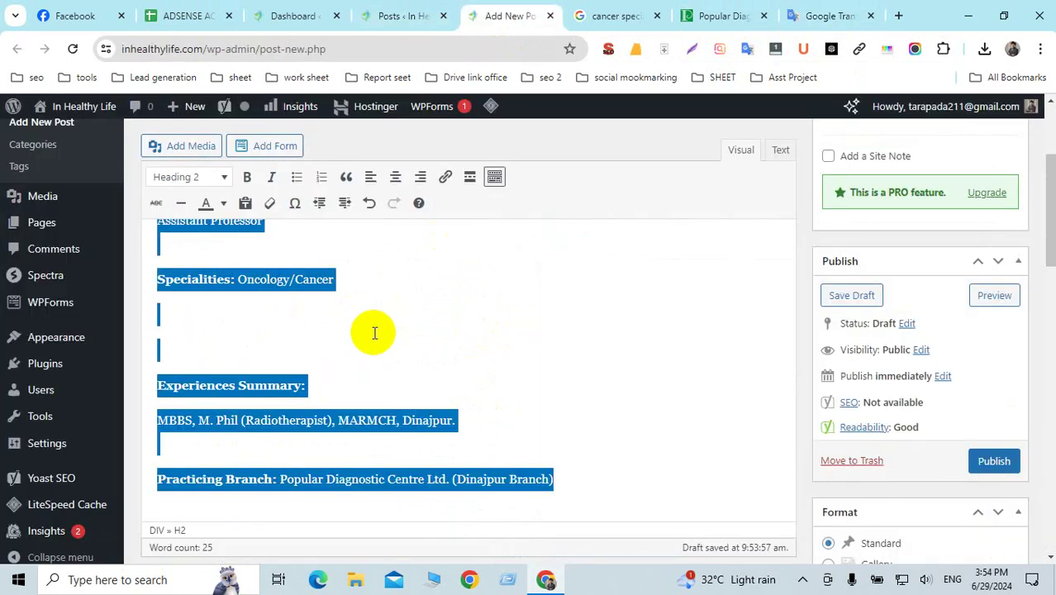
{"action": "key", "text": "Delete"}
{"action": "left_click", "coordinate": [184, 349]}
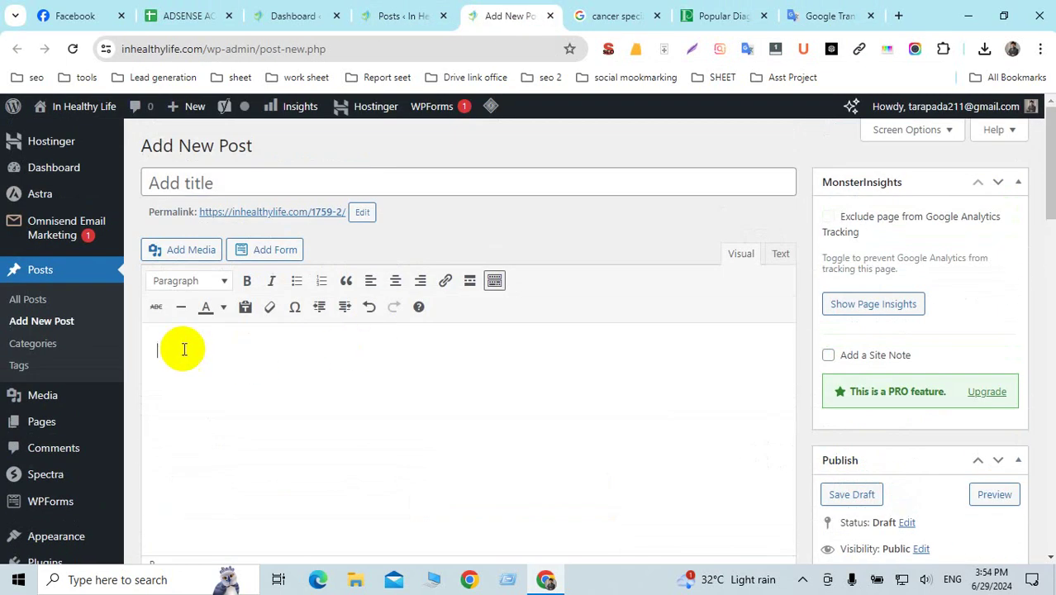
{"action": "key", "text": "ctrl+v"}
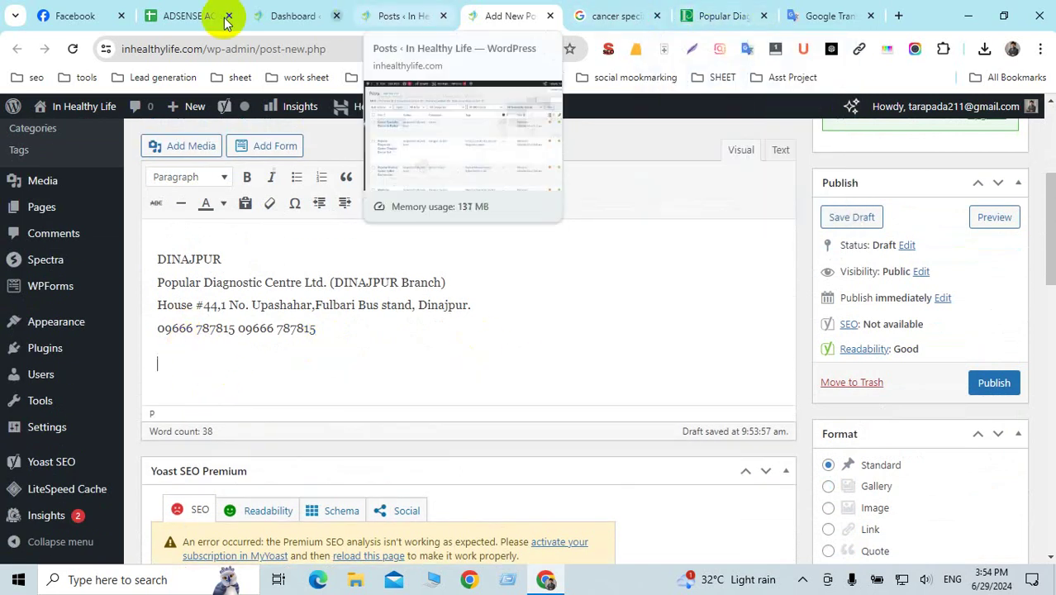
Copy schedule table F4:H9 from the moneyteg sheet and paste it below the branch phone details in the WordPress post.
{"action": "left_click", "coordinate": [198, 16]}
{"action": "left_click_drag", "start_coordinate": [448, 276], "coordinate": [672, 358]}
{"action": "key", "text": "ctrl+c"}
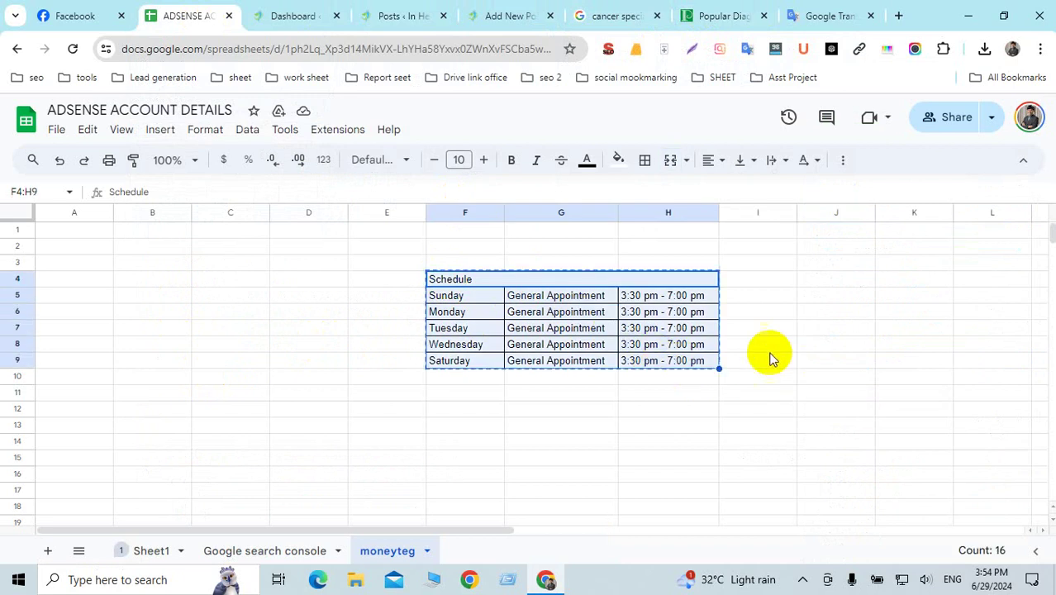
{"action": "left_click", "coordinate": [508, 16]}
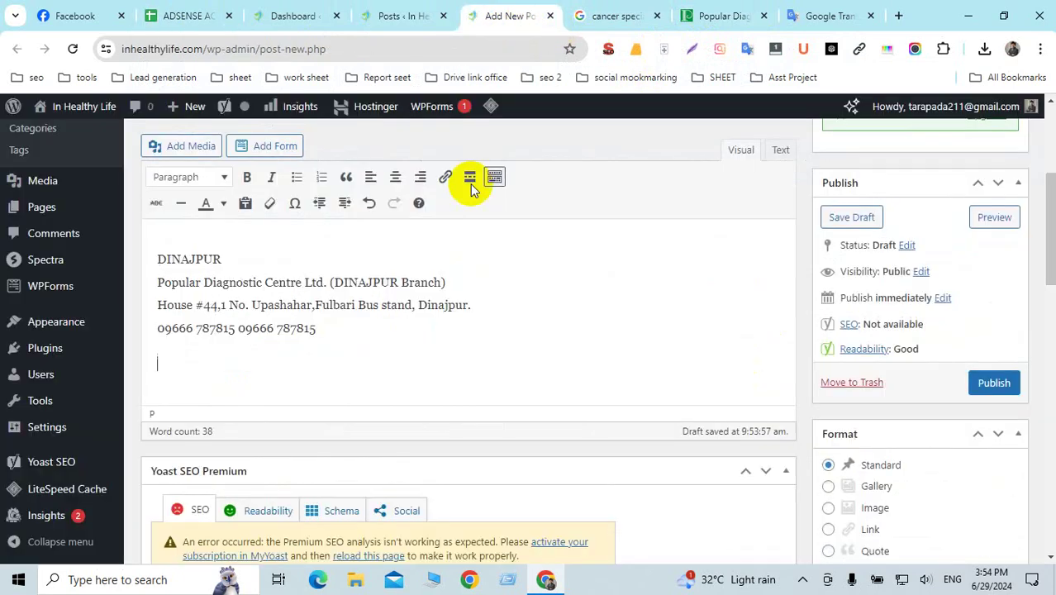
{"action": "left_click", "coordinate": [224, 377]}
{"action": "key", "text": "ctrl+v"}
{"action": "scroll", "coordinate": [355, 376], "scroll_direction": "down", "scroll_amount": 3}
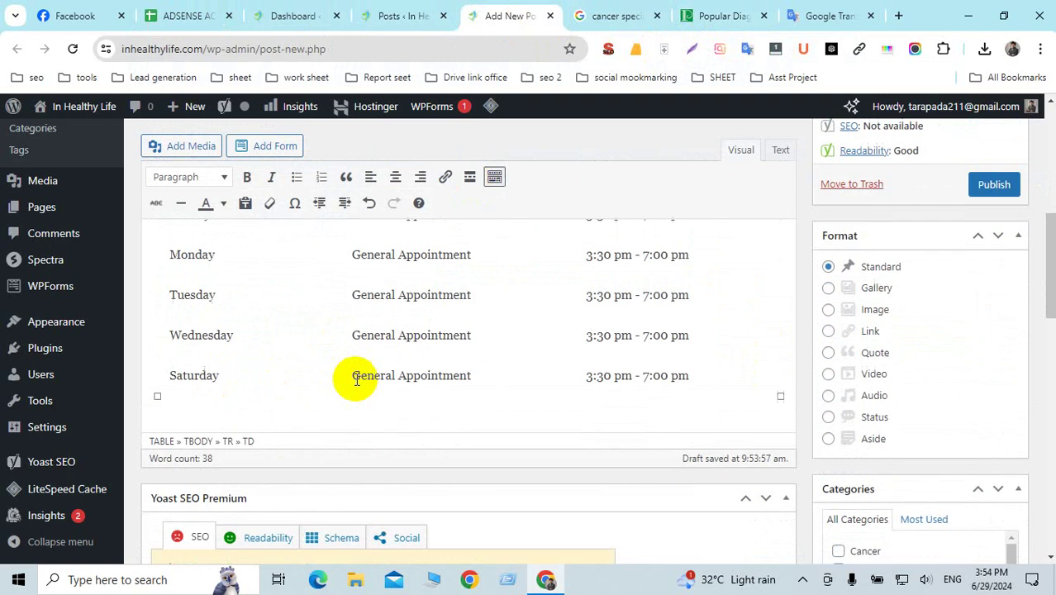
Center the Schedule heading in the post's table and make it bold.
{"action": "scroll", "coordinate": [348, 376], "scroll_direction": "up", "scroll_amount": 2}
{"action": "left_click_drag", "start_coordinate": [219, 282], "coordinate": [169, 282]}
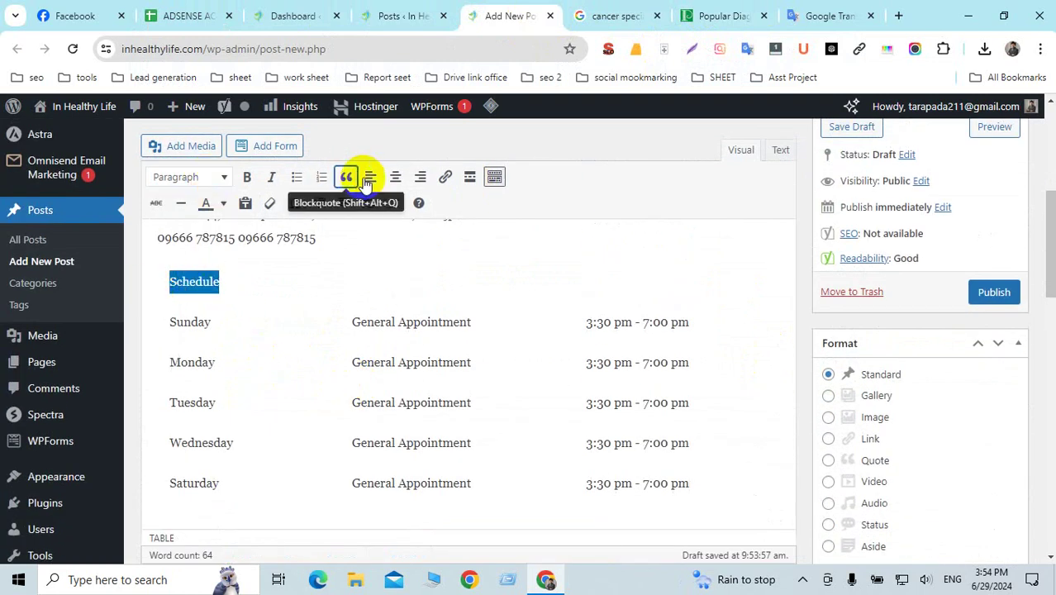
{"action": "left_click", "coordinate": [396, 182]}
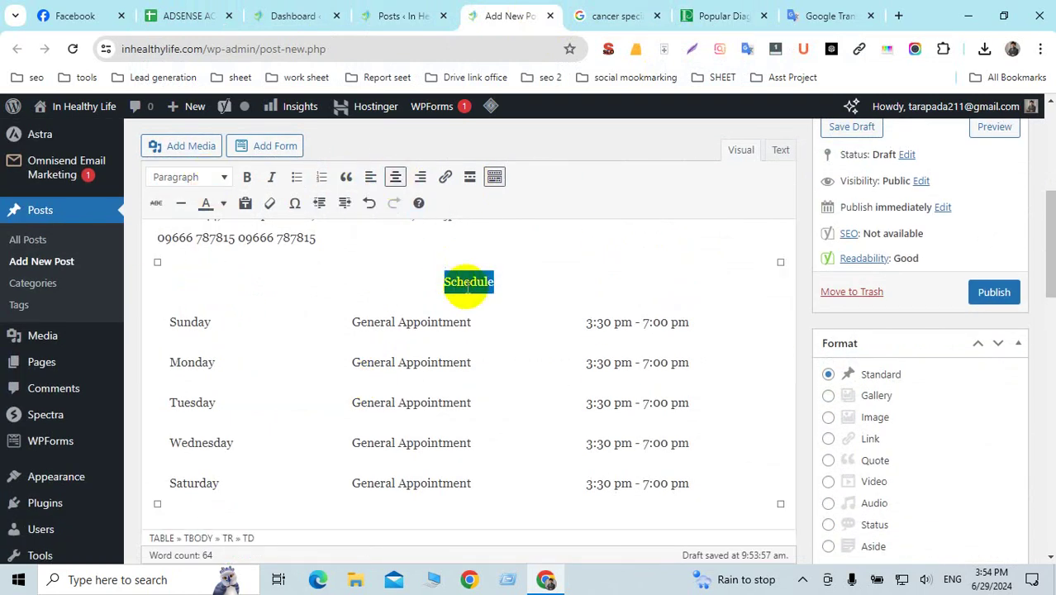
{"action": "left_click", "coordinate": [248, 178]}
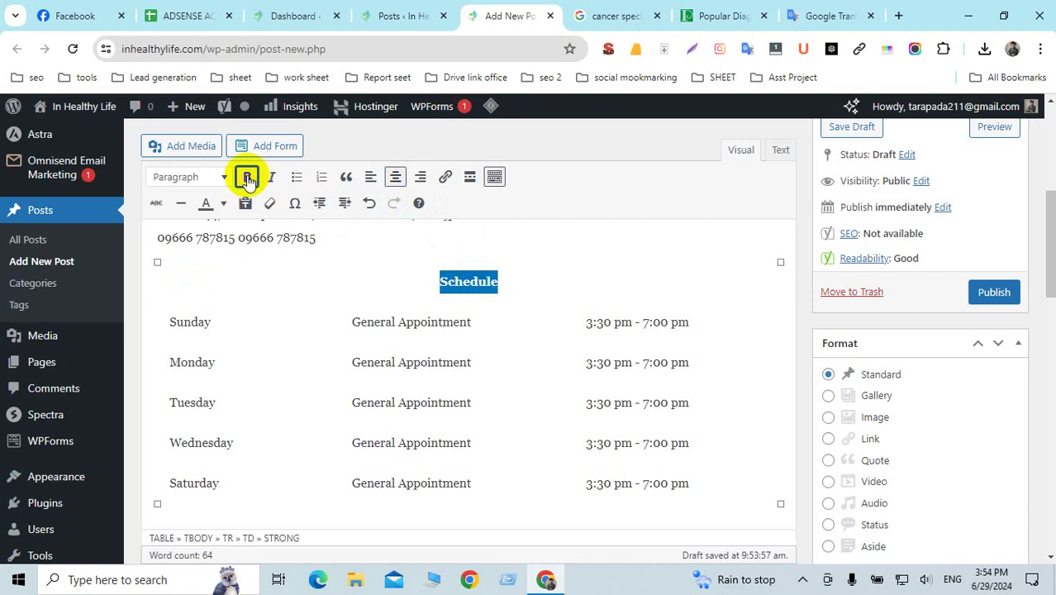
{"action": "left_click", "coordinate": [499, 284]}
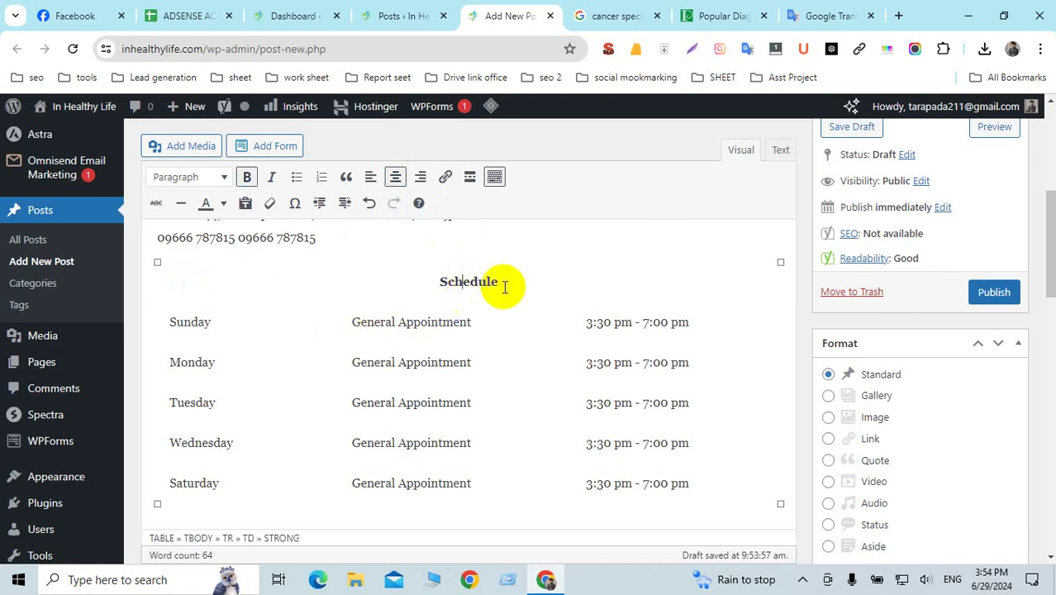
Color the Schedule heading text red.
{"action": "double_click", "coordinate": [479, 280]}
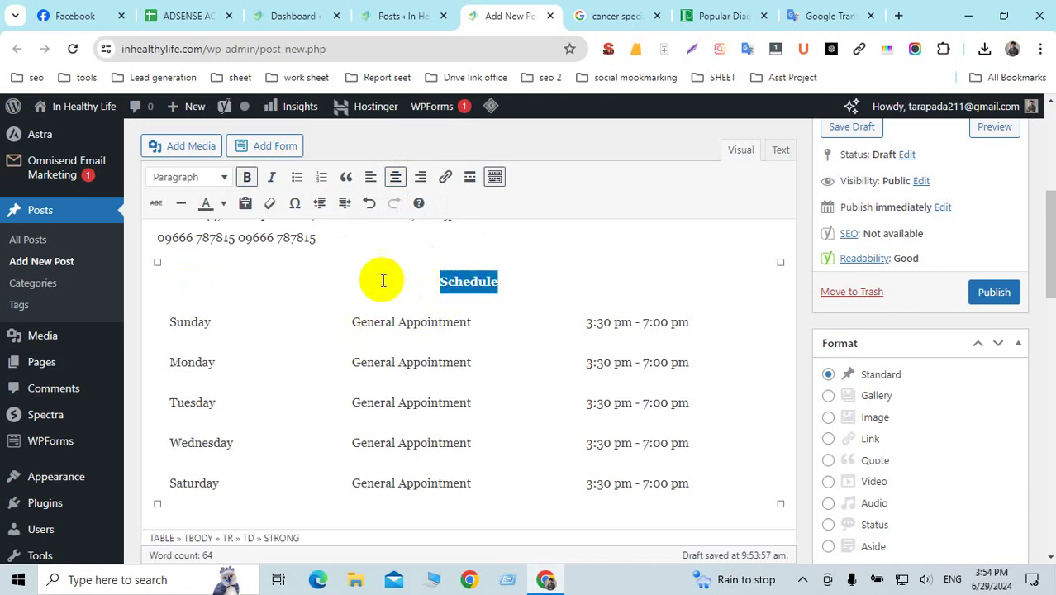
{"action": "left_click", "coordinate": [223, 206]}
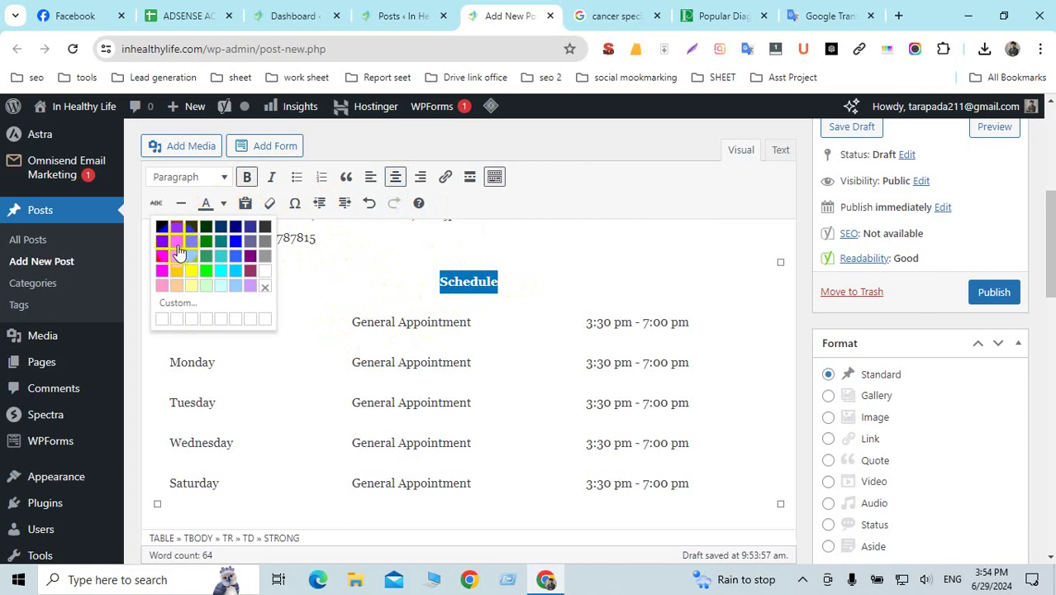
{"action": "left_click", "coordinate": [162, 270]}
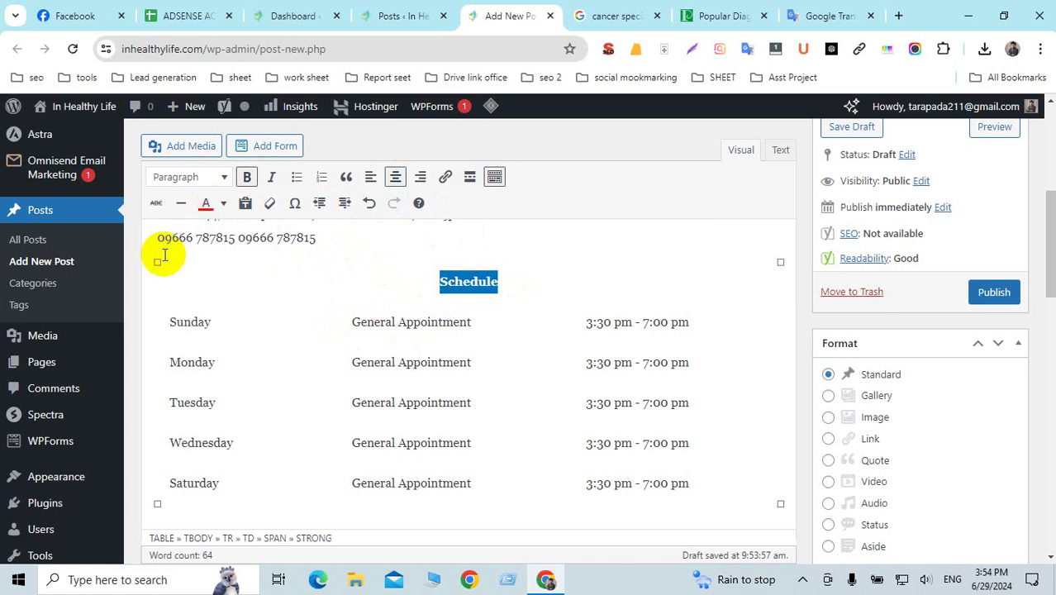
{"action": "left_click", "coordinate": [322, 276]}
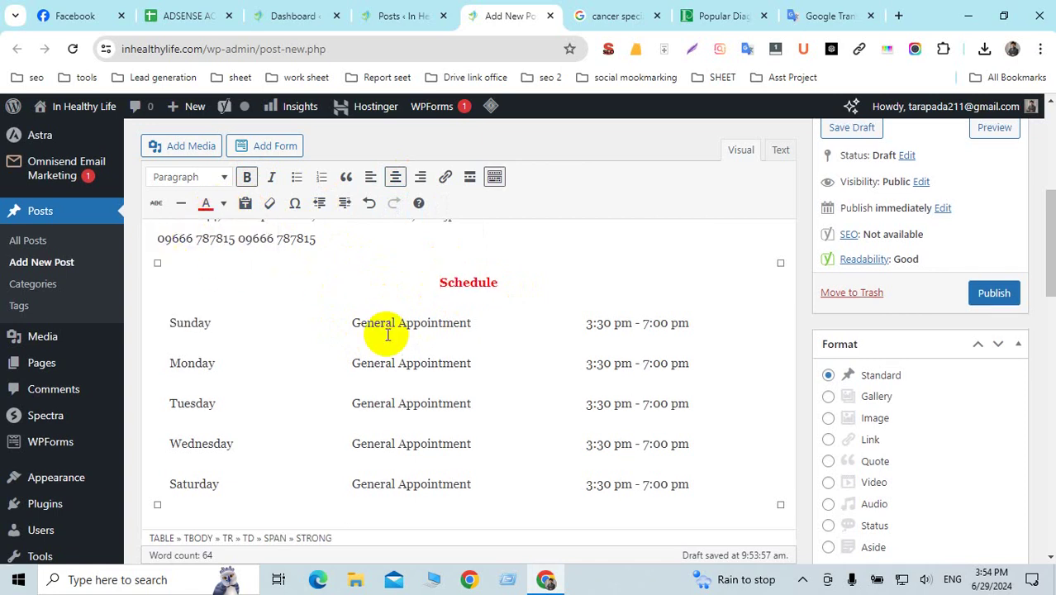
Make the DINAJPUR line above the branch details bold.
{"action": "scroll", "coordinate": [384, 330], "scroll_direction": "up", "scroll_amount": 2}
{"action": "left_click_drag", "start_coordinate": [223, 324], "coordinate": [140, 325]}
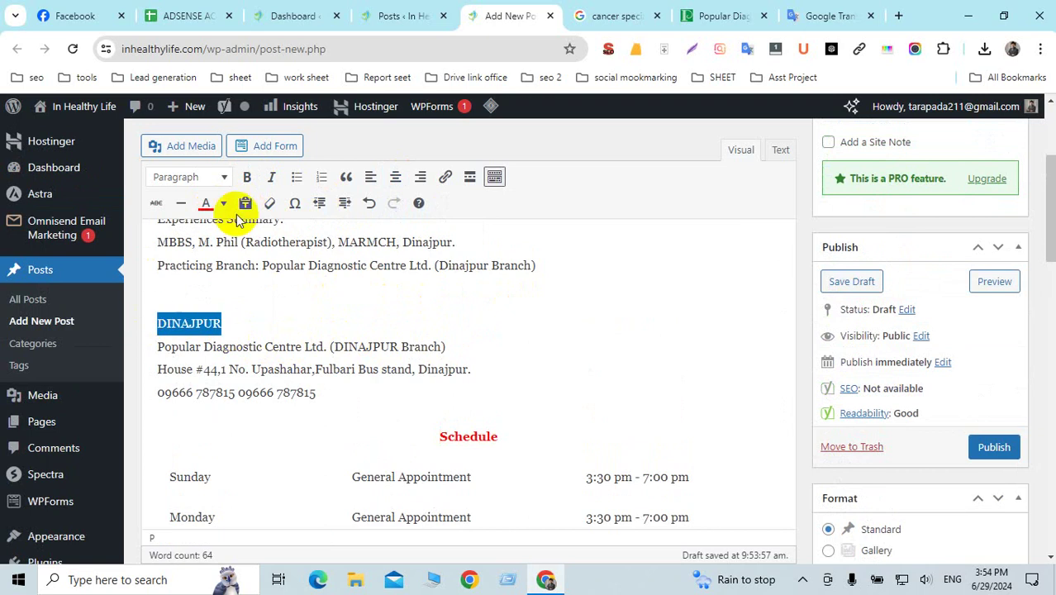
{"action": "left_click", "coordinate": [246, 178]}
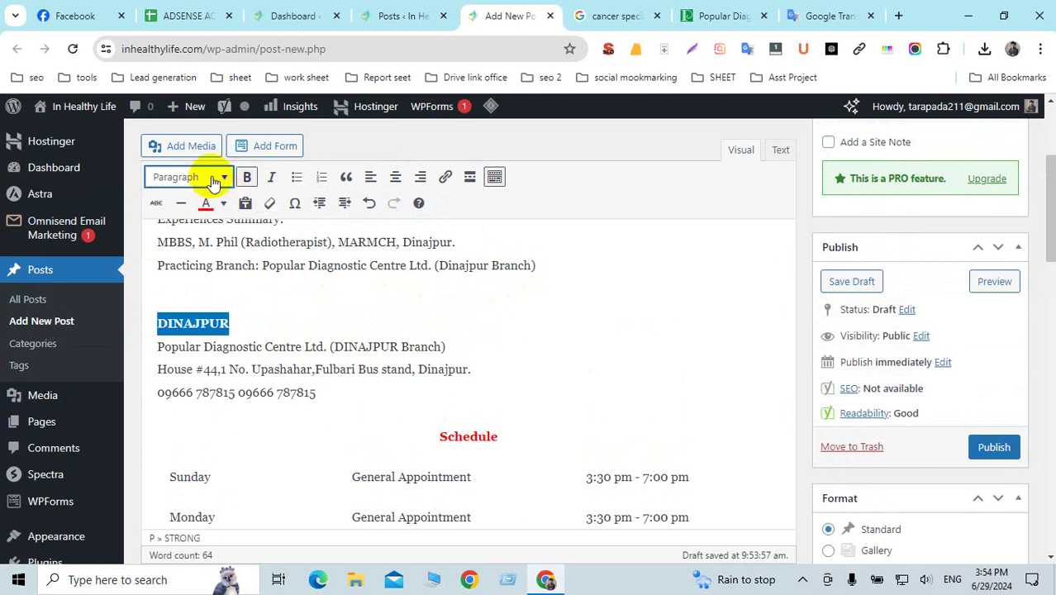
Try to format the DINAJPUR line as Heading 2.
{"action": "left_click", "coordinate": [219, 178]}
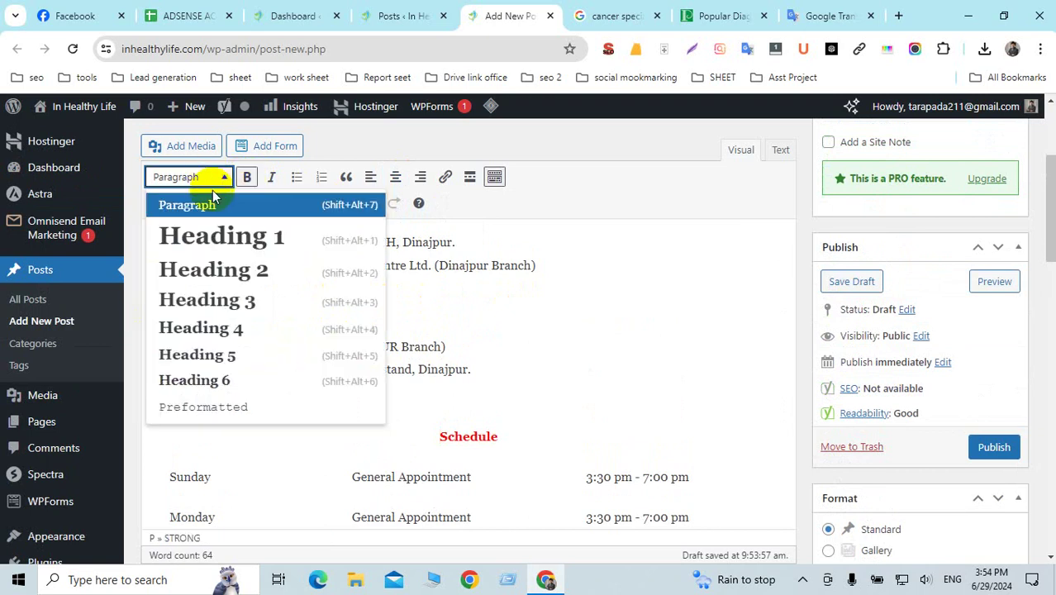
{"action": "left_click", "coordinate": [210, 272]}
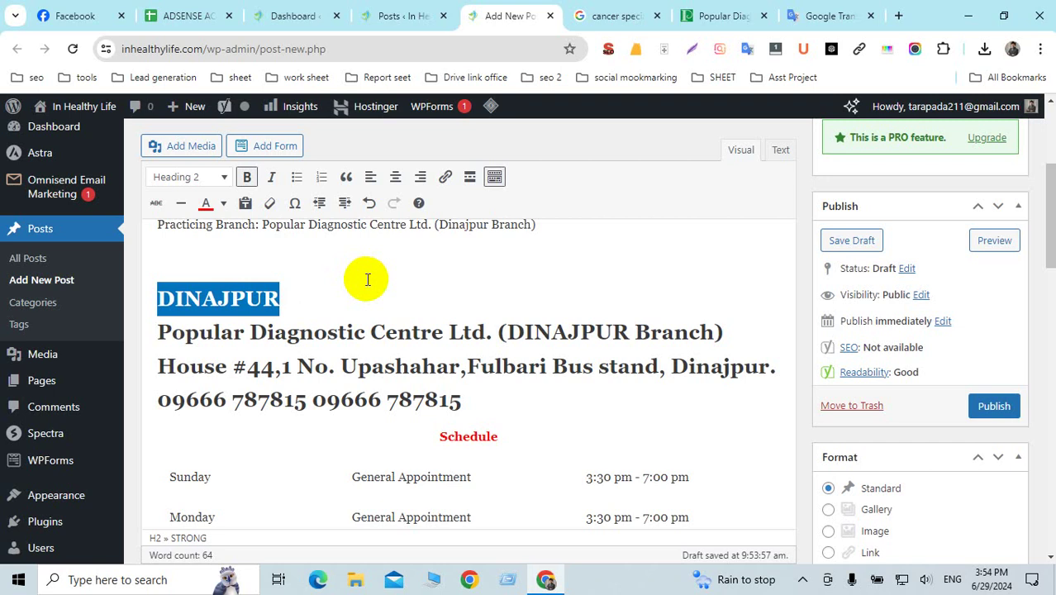
{"action": "key", "text": "ctrl+z"}
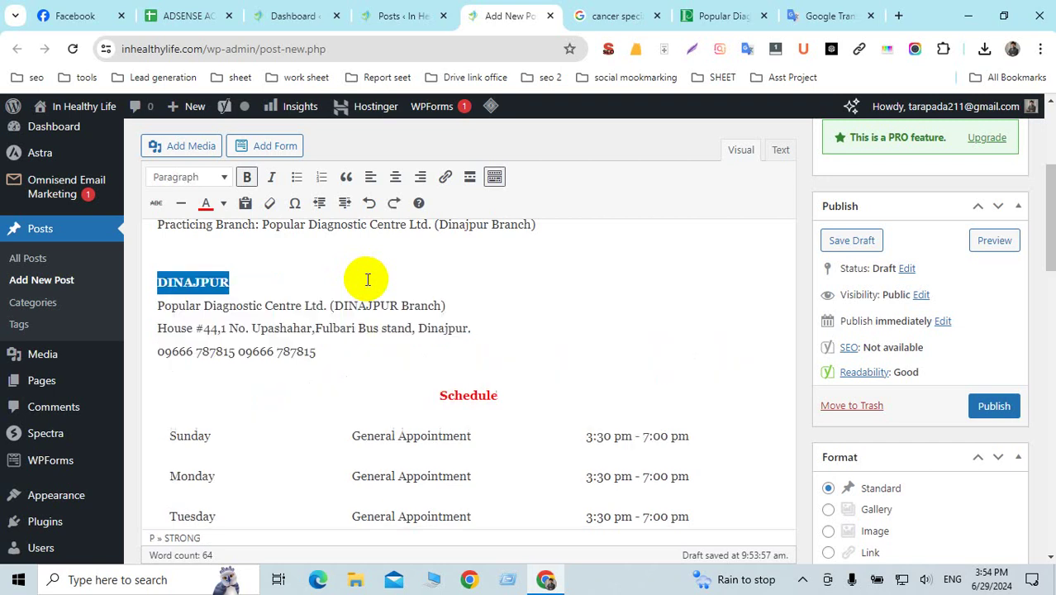
Split DINAJPUR into its own paragraph, format it as Heading 2, and remove the empty line below it.
{"action": "left_click", "coordinate": [247, 286]}
{"action": "key", "text": "Return"}
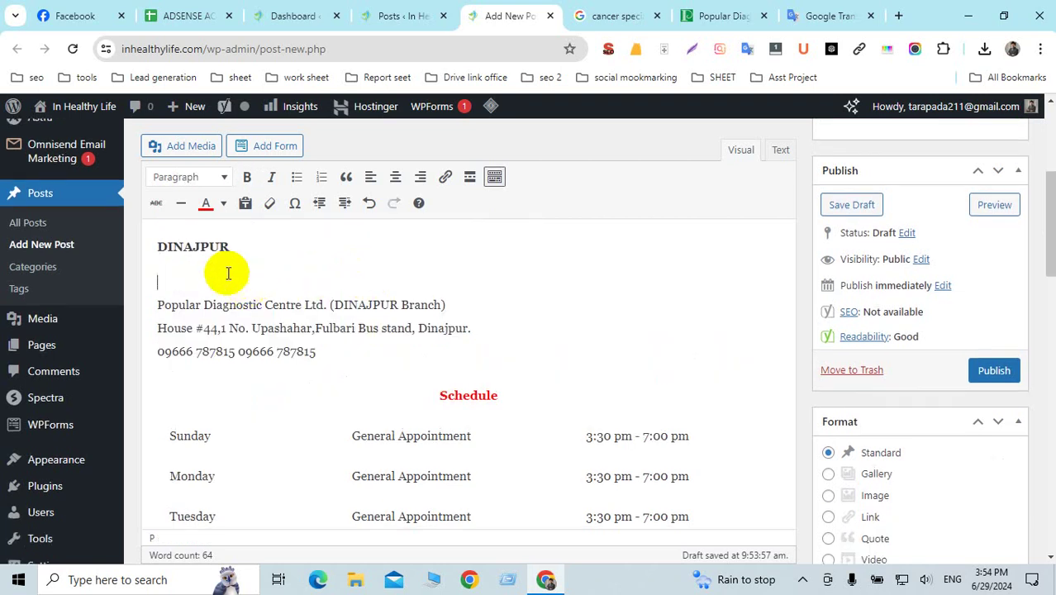
{"action": "double_click", "coordinate": [228, 245]}
{"action": "left_click", "coordinate": [198, 176]}
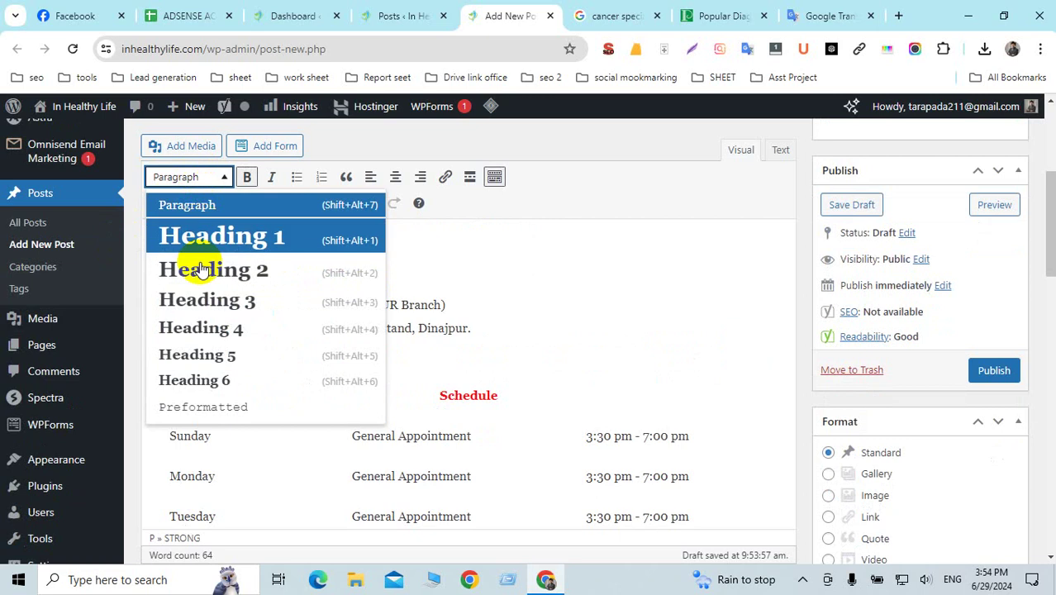
{"action": "left_click", "coordinate": [198, 269]}
{"action": "left_click", "coordinate": [198, 289]}
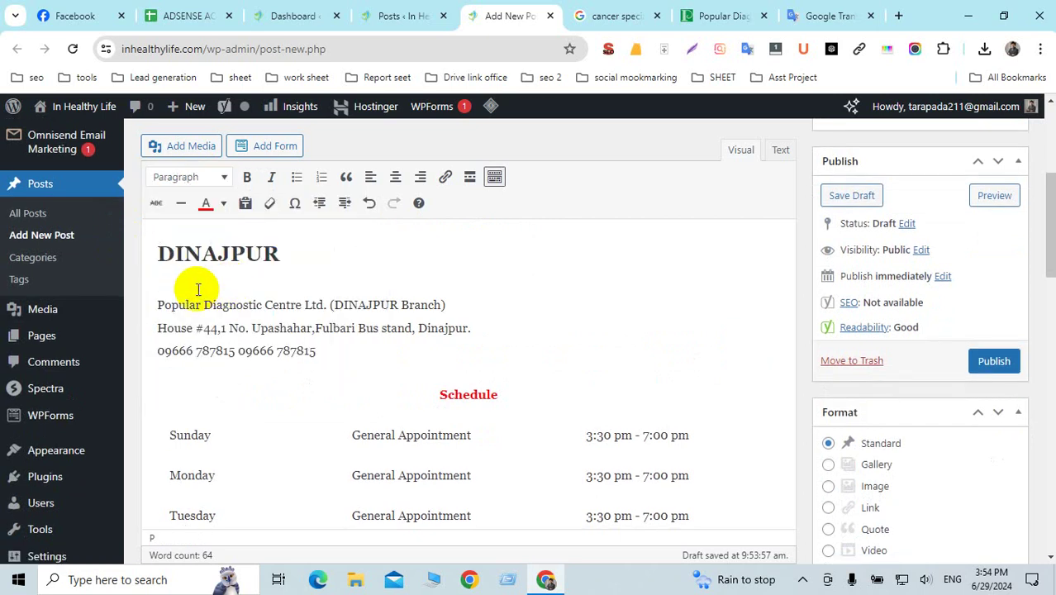
{"action": "key", "text": "Delete"}
{"action": "left_click", "coordinate": [216, 252]}
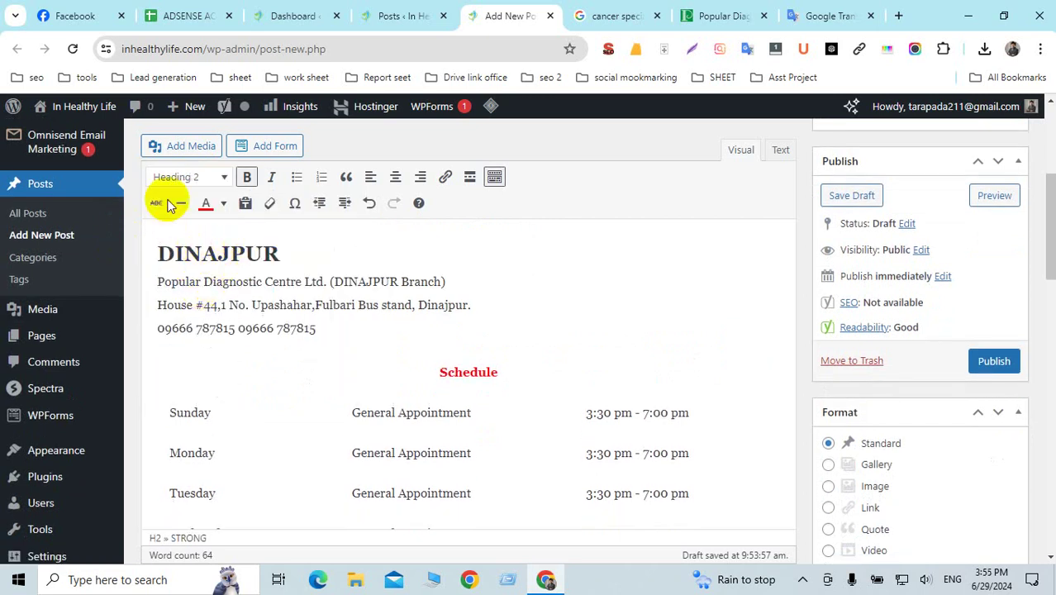
Split the doctor's name at the start of the post into its own paragraph and format it as Heading 2.
{"action": "scroll", "coordinate": [276, 236], "scroll_direction": "up", "scroll_amount": 5}
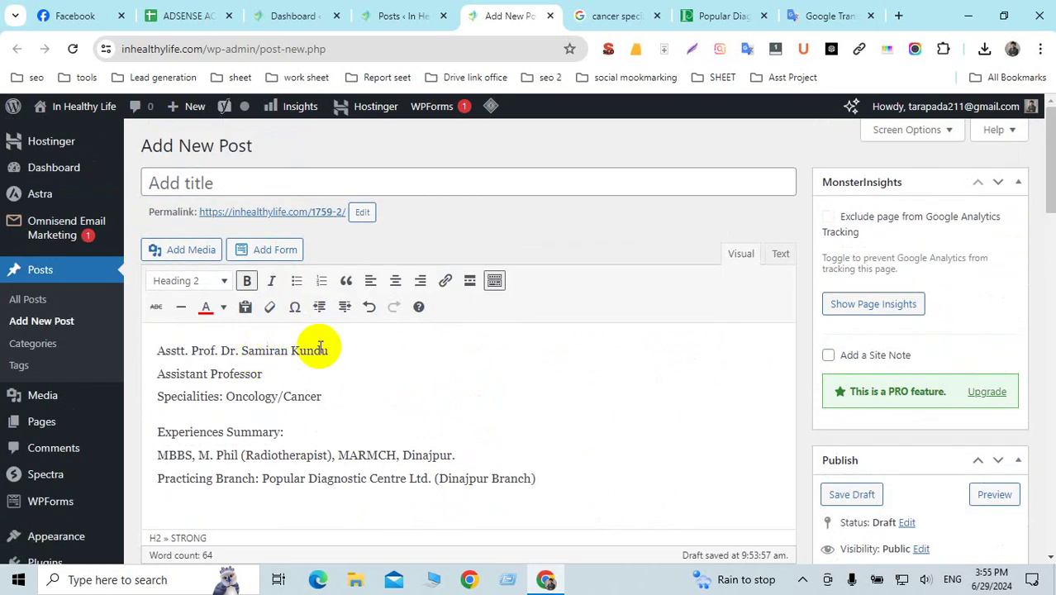
{"action": "left_click_drag", "start_coordinate": [329, 351], "coordinate": [147, 348]}
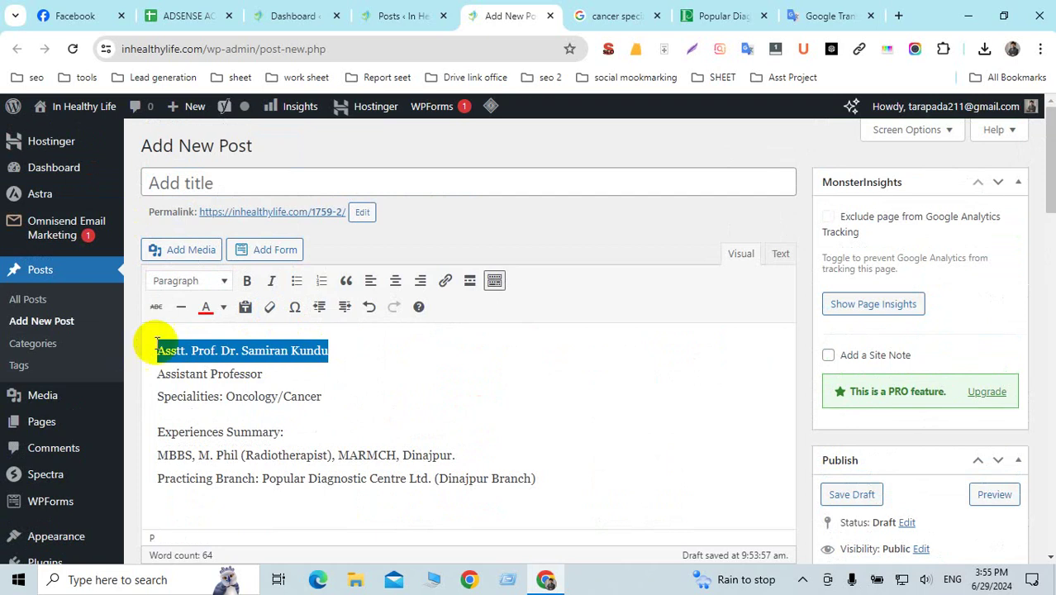
{"action": "left_click", "coordinate": [346, 352]}
{"action": "key", "text": "Return"}
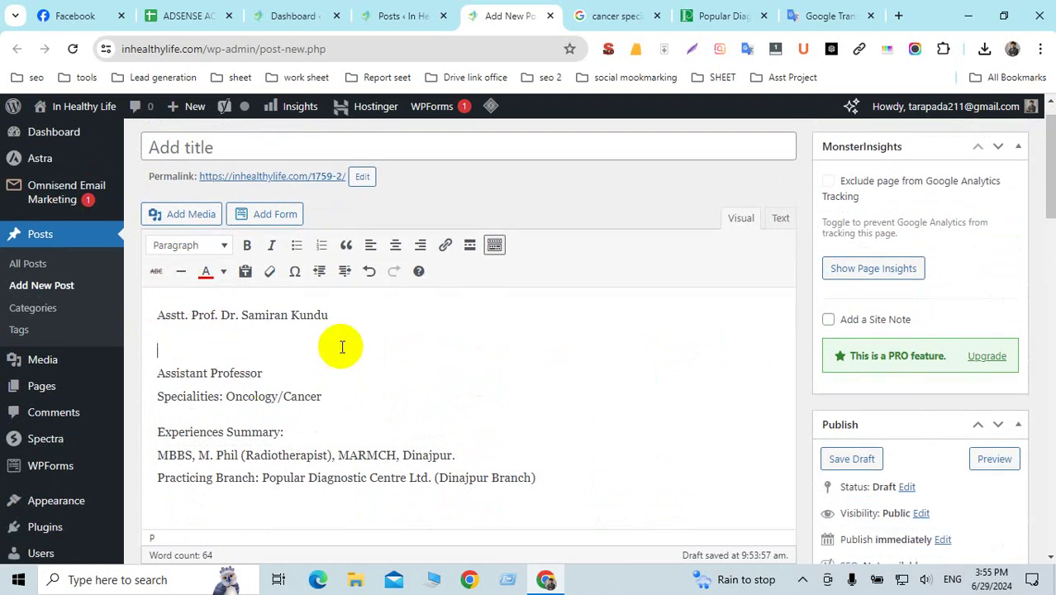
{"action": "triple_click", "coordinate": [244, 318]}
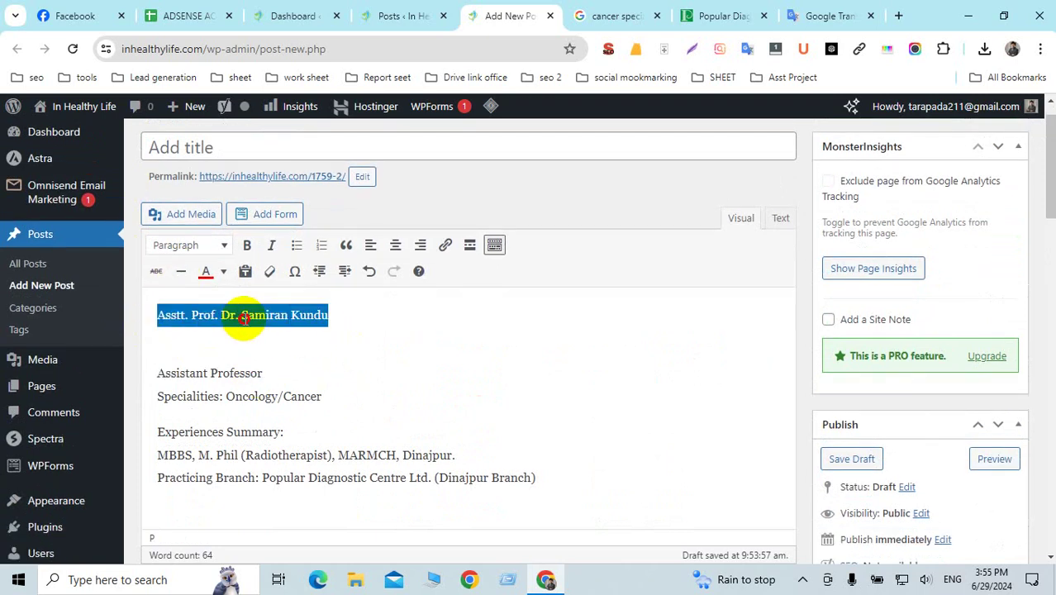
{"action": "left_click", "coordinate": [208, 248]}
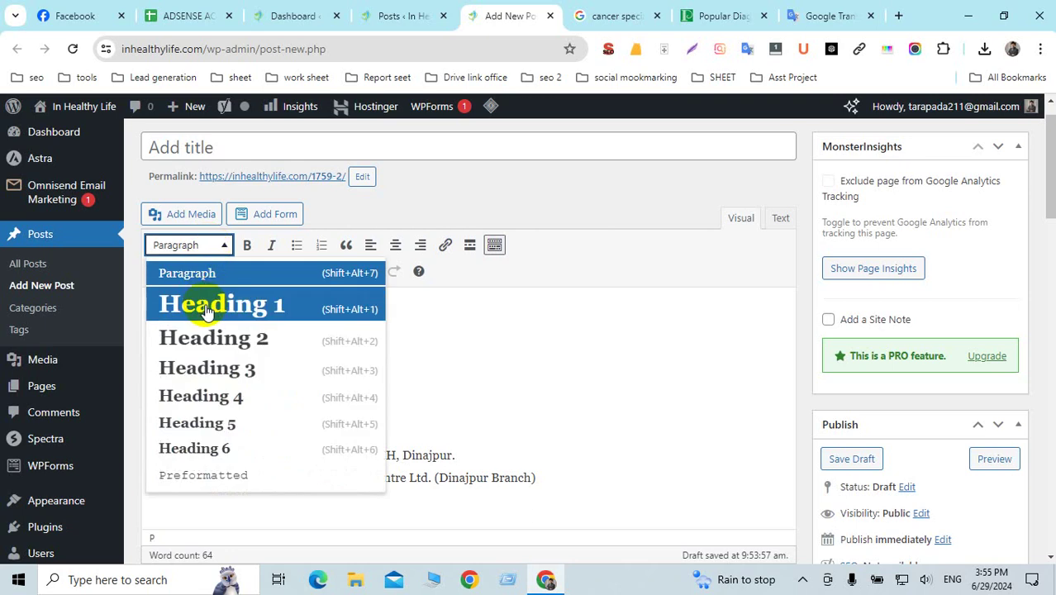
{"action": "left_click", "coordinate": [206, 337]}
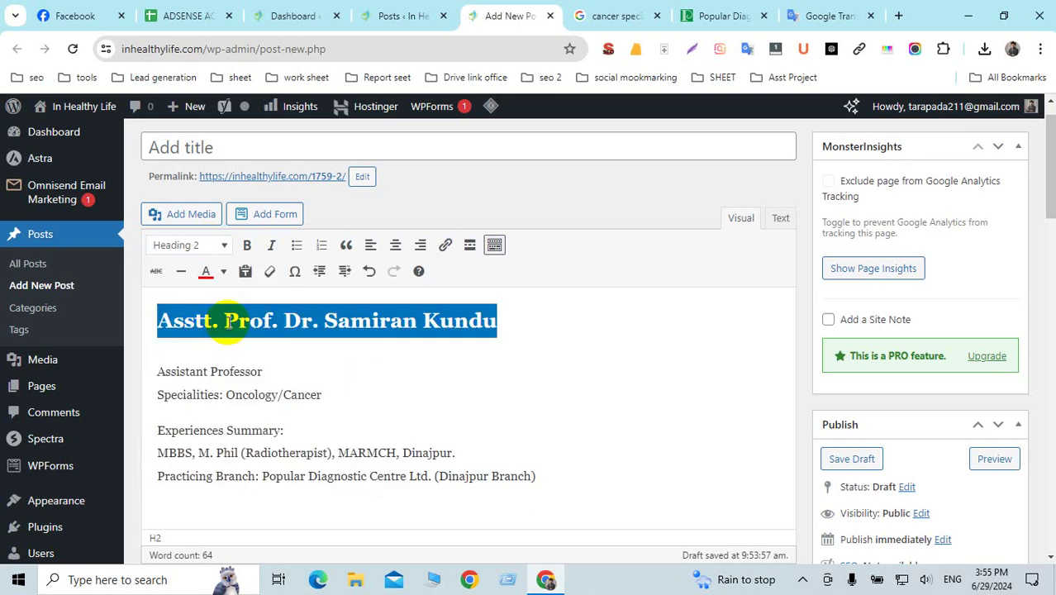
{"action": "left_click", "coordinate": [228, 322]}
Copy the query "cancer specialist in dinajpur" from the Google search tab and paste it as the post title.
{"action": "left_click", "coordinate": [211, 147]}
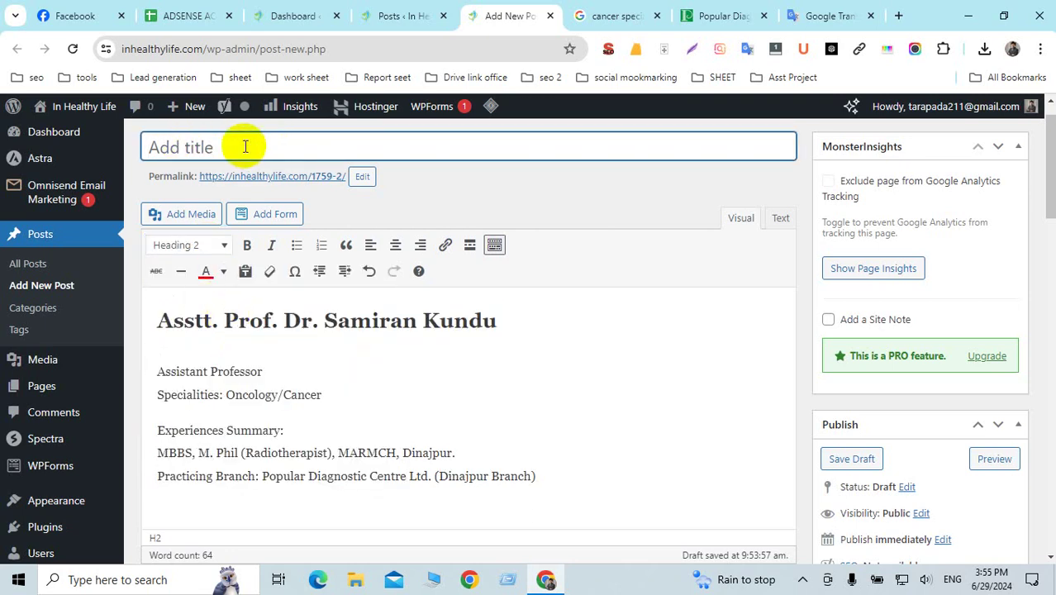
{"action": "left_click", "coordinate": [632, 18]}
{"action": "scroll", "coordinate": [274, 264], "scroll_direction": "up", "scroll_amount": 1}
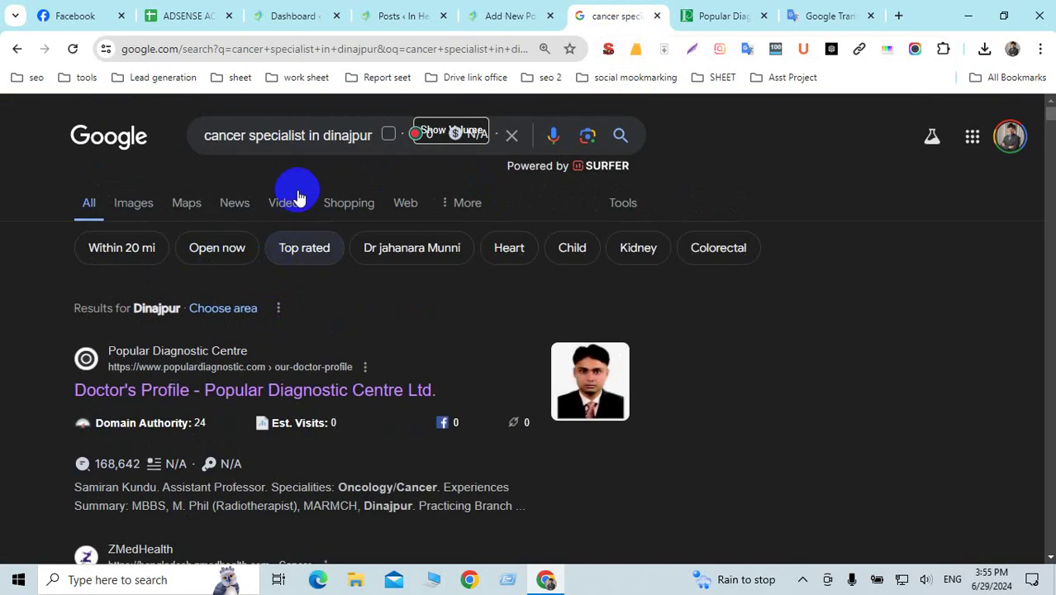
{"action": "triple_click", "coordinate": [295, 145]}
{"action": "key", "text": "ctrl+c"}
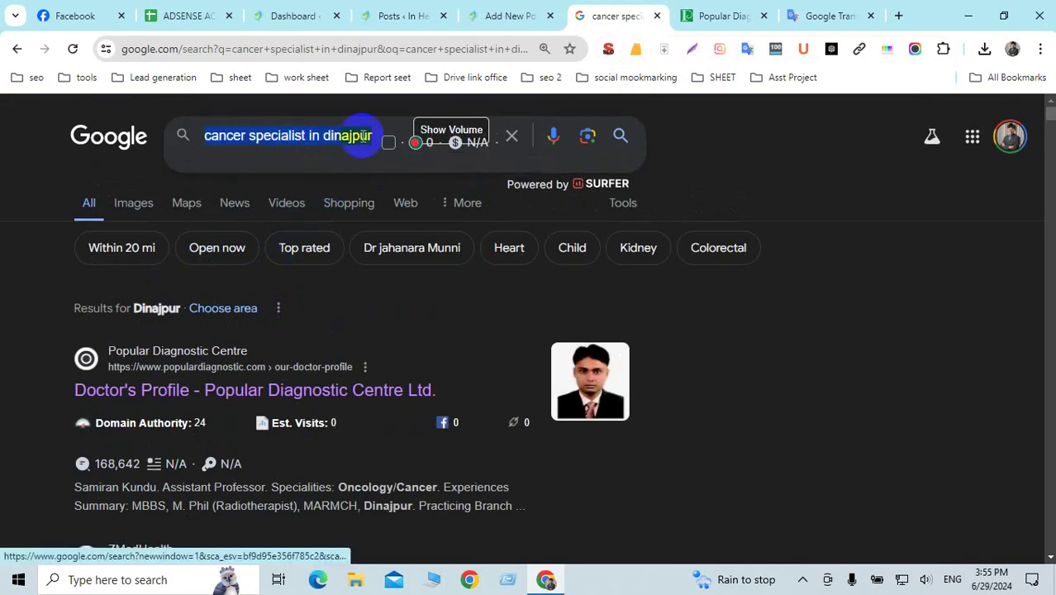
{"action": "left_click", "coordinate": [499, 18]}
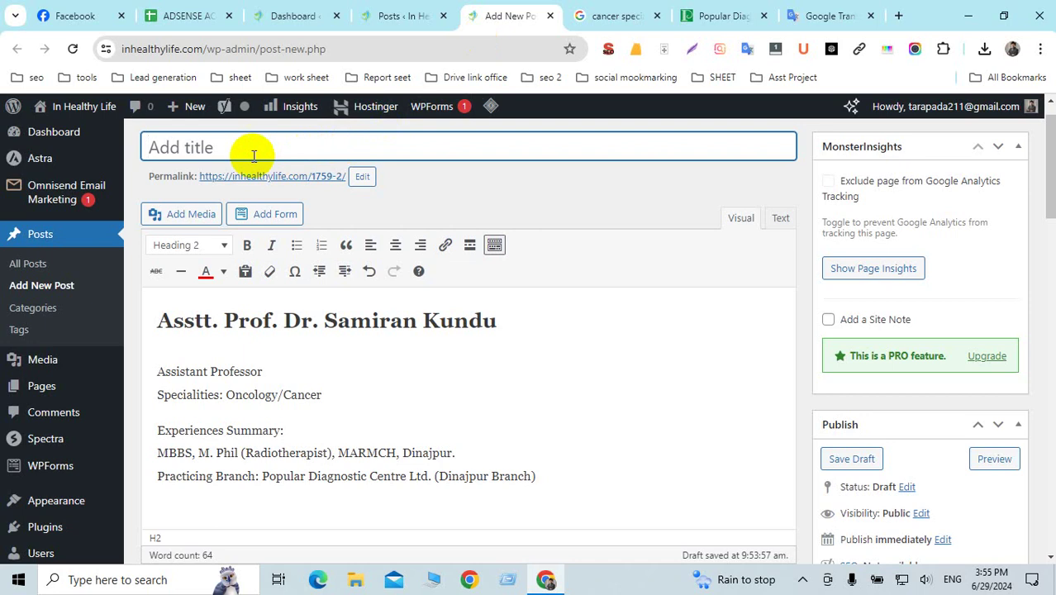
{"action": "key", "text": "ctrl+v"}
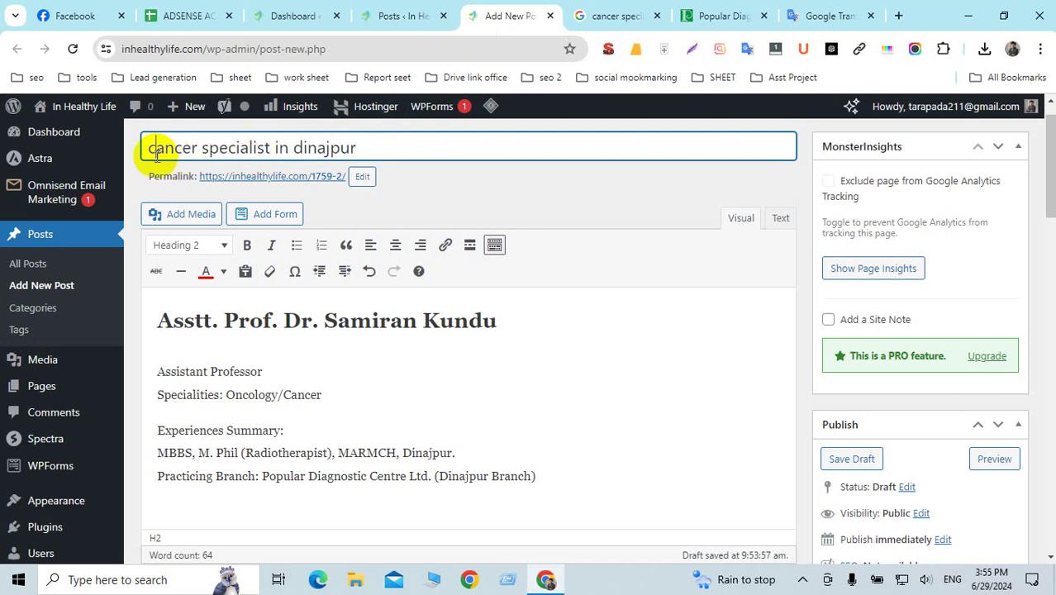
Capitalize the words in the post title so it reads "Cancer Specialist in Dinajpur".
{"action": "key", "text": "Delete"}
{"action": "type", "text": "C"}
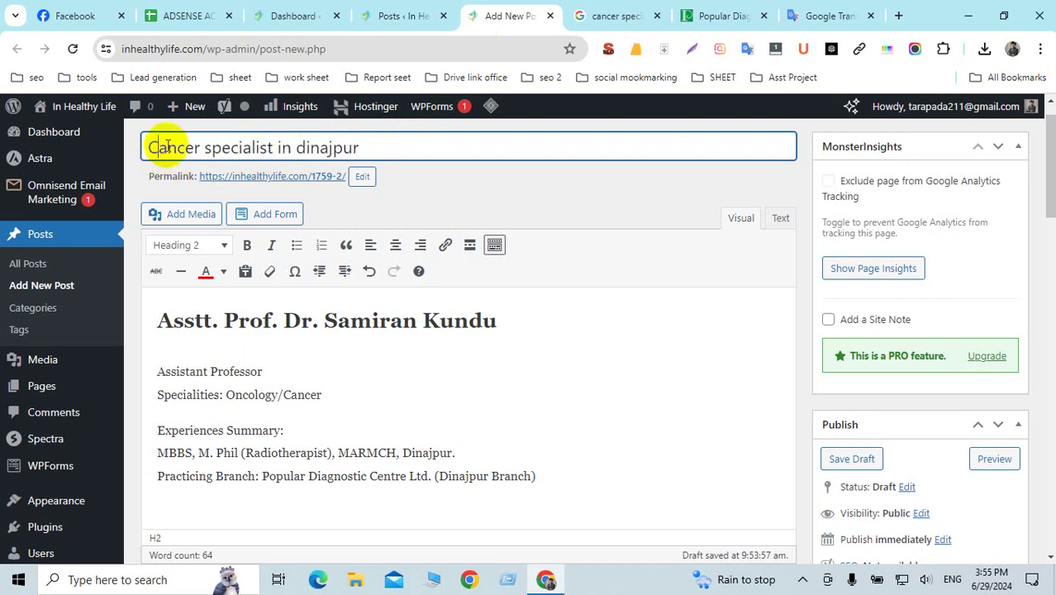
{"action": "left_click", "coordinate": [210, 153]}
{"action": "key", "text": "BackSpace"}
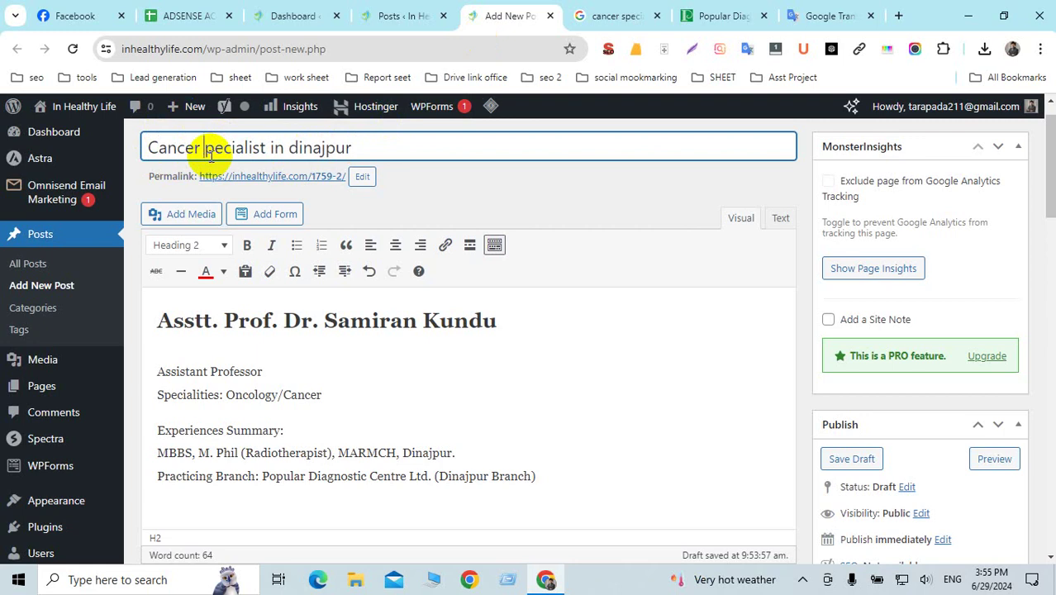
{"action": "type", "text": "S"}
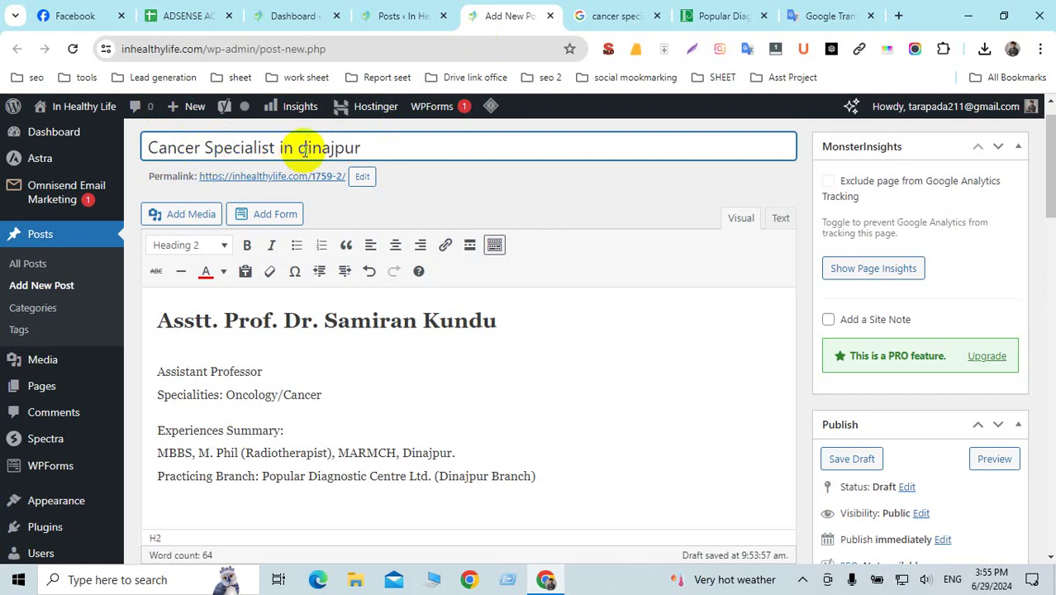
{"action": "type", "text": "D"}
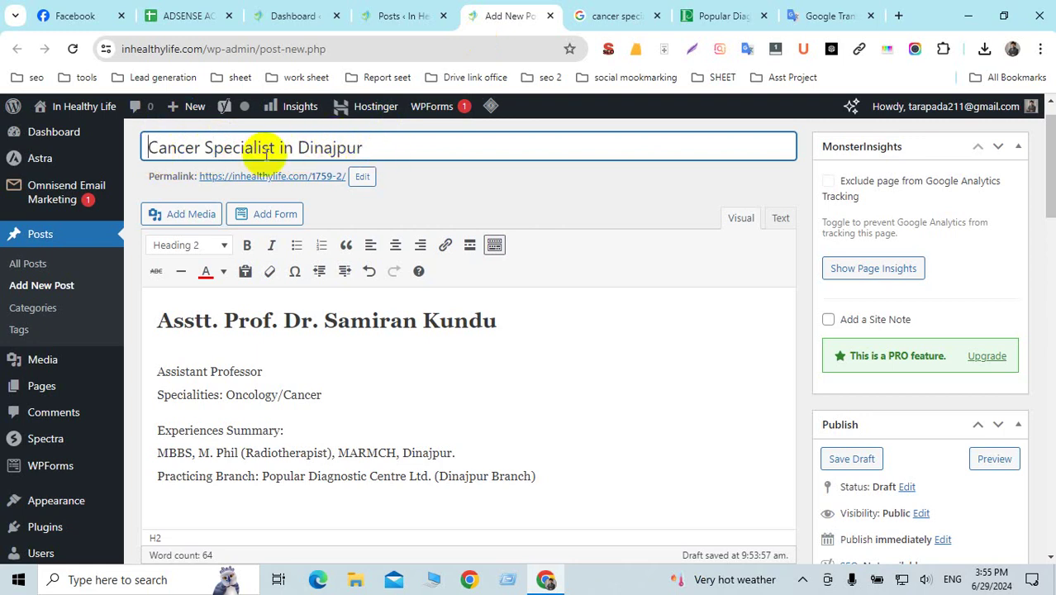
Add "The Best" in front of the post title to make it "The Best Cancer Specialist in Dinajpur".
{"action": "type", "text": "t"}
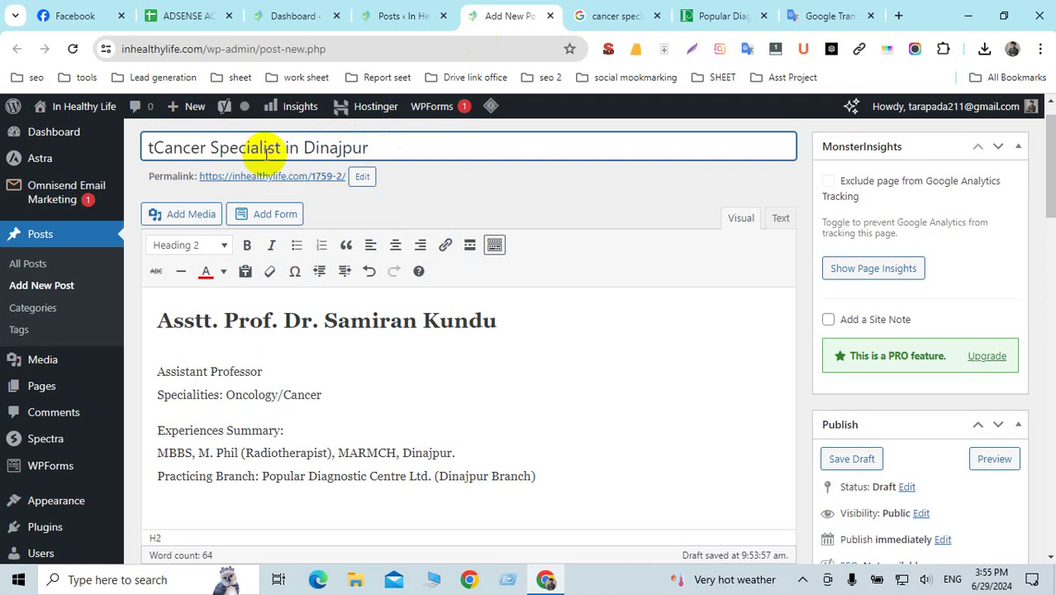
{"action": "key", "text": "BackSpace"}
{"action": "type", "text": "The "}
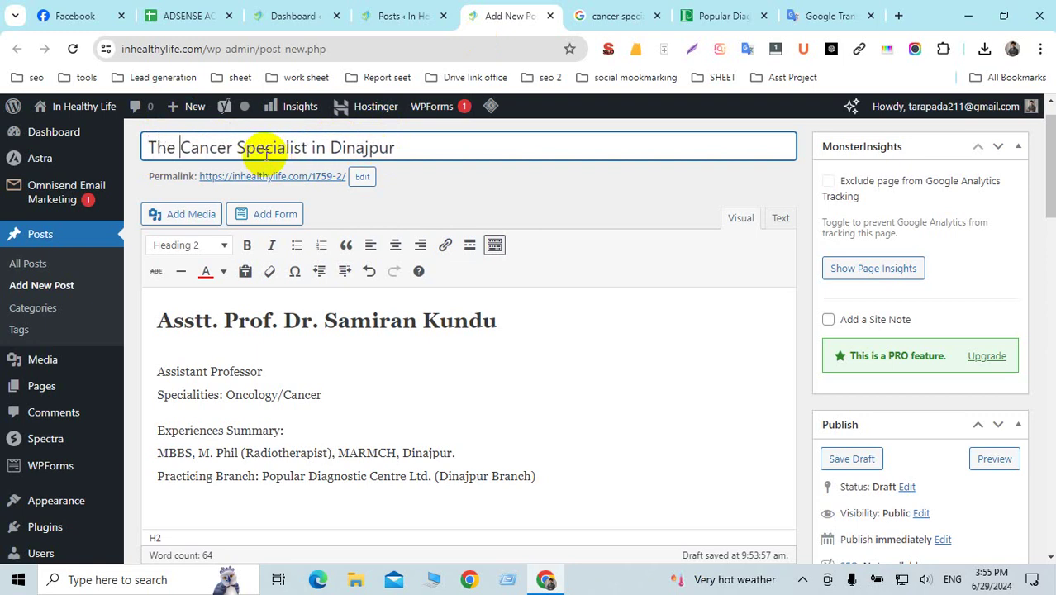
{"action": "type", "text": "Best"}
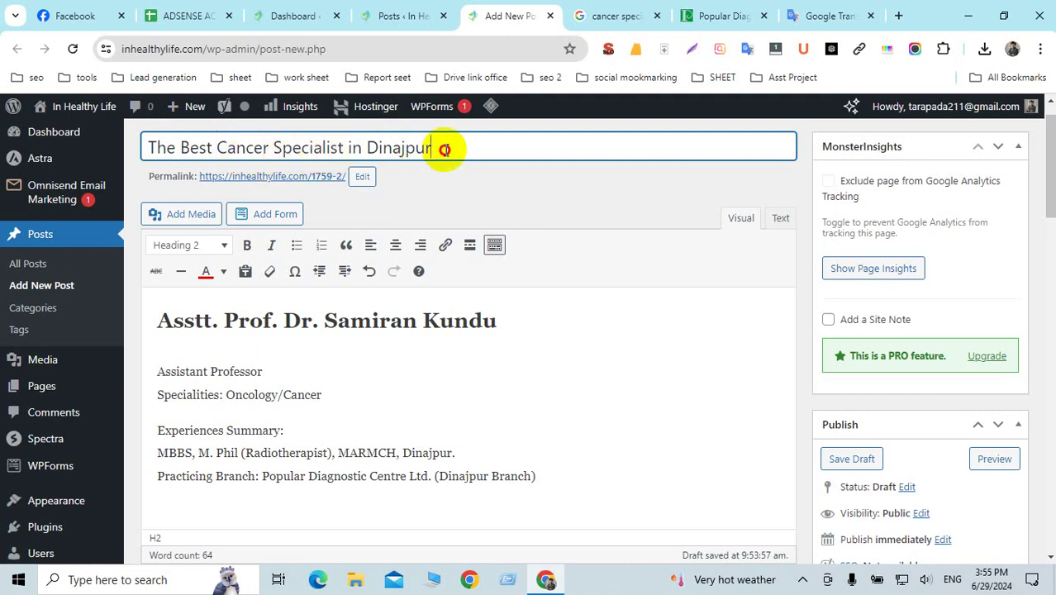
{"action": "left_click_drag", "start_coordinate": [445, 149], "coordinate": [132, 150]}
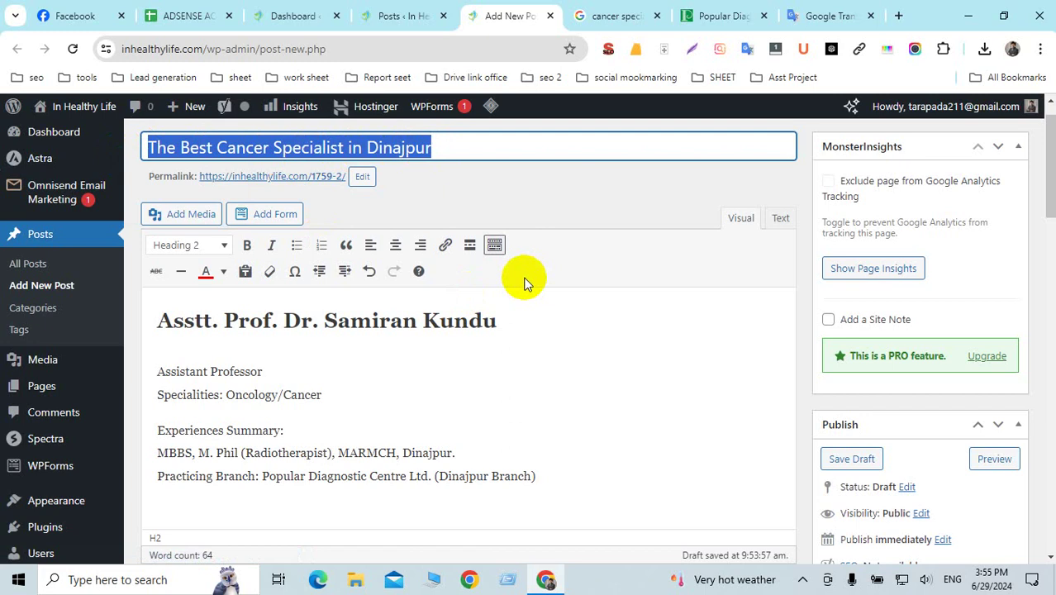
{"action": "left_click", "coordinate": [476, 191]}
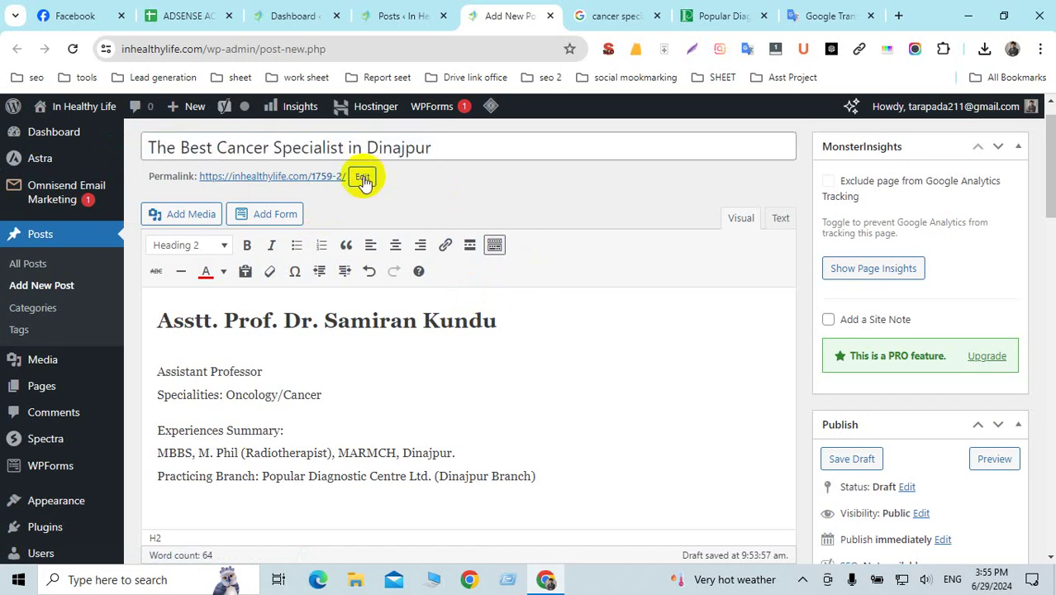
Replace the permalink slug with "Cancer Specialist in Dinajpur" copied from the title and save it.
{"action": "left_click_drag", "start_coordinate": [219, 150], "coordinate": [442, 150]}
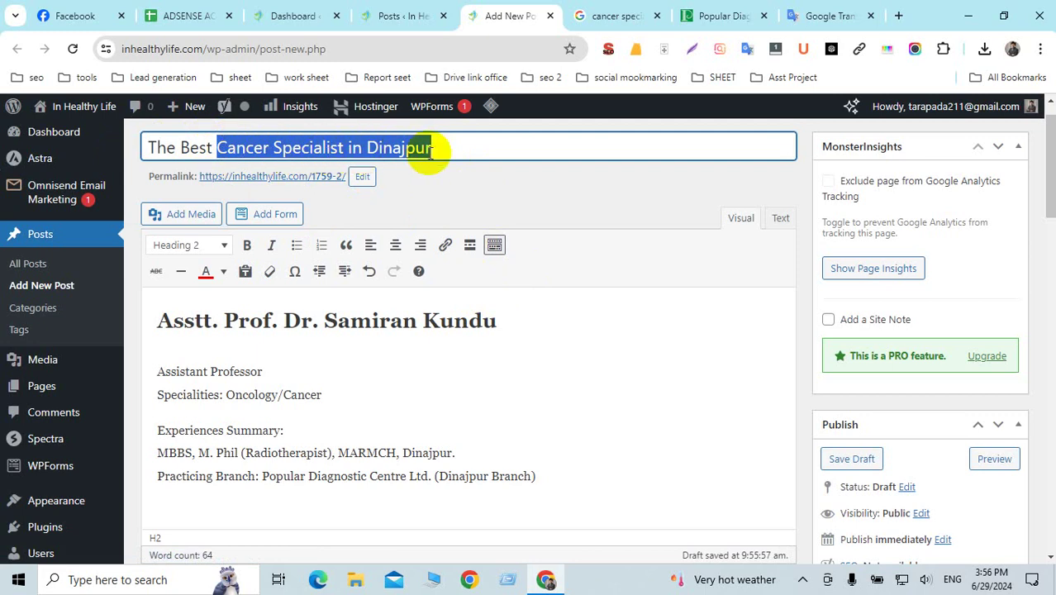
{"action": "left_click", "coordinate": [364, 178]}
{"action": "left_click_drag", "start_coordinate": [365, 177], "coordinate": [315, 180]}
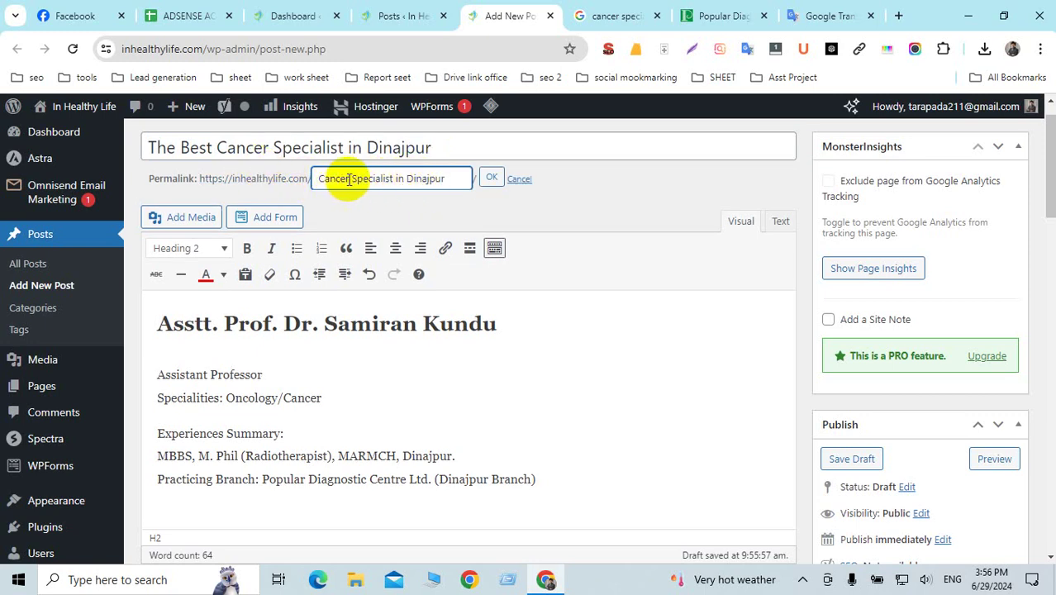
{"action": "left_click", "coordinate": [492, 180]}
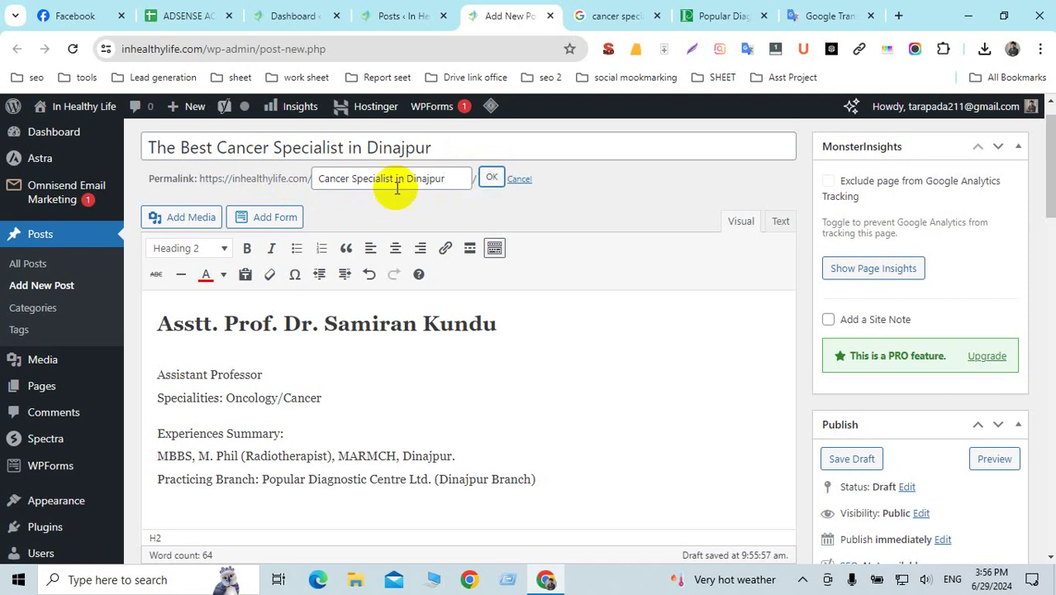
{"action": "double_click", "coordinate": [183, 178]}
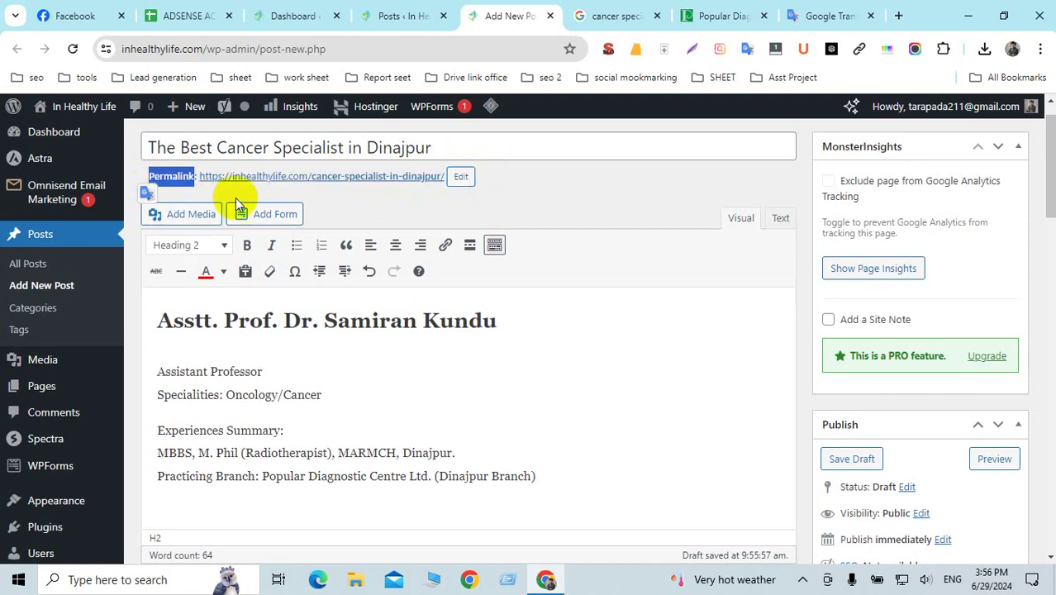
{"action": "left_click", "coordinate": [558, 186]}
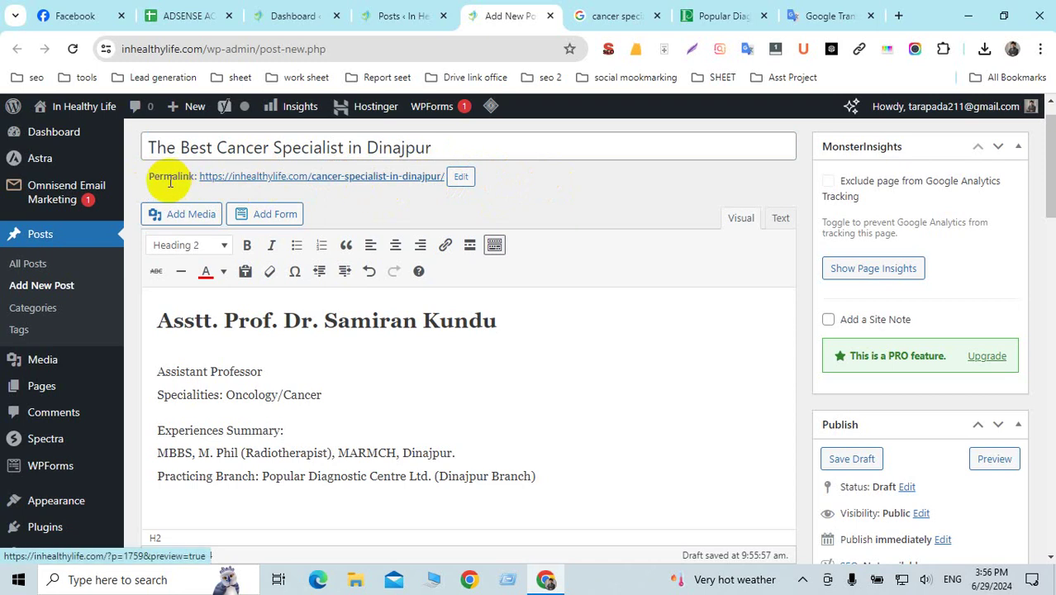
Examine the slug, the SEO title variables and the search preview in the post's Yoast SEO settings.
{"action": "scroll", "coordinate": [302, 343], "scroll_direction": "down", "scroll_amount": 5}
{"action": "scroll", "coordinate": [301, 343], "scroll_direction": "down", "scroll_amount": 8}
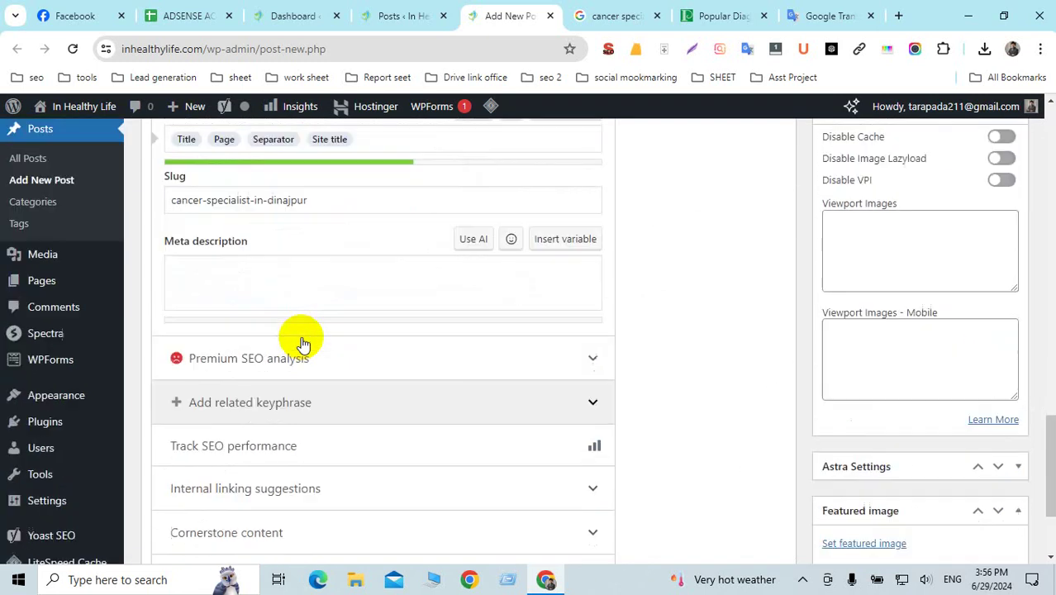
{"action": "scroll", "coordinate": [194, 339], "scroll_direction": "up", "scroll_amount": 3}
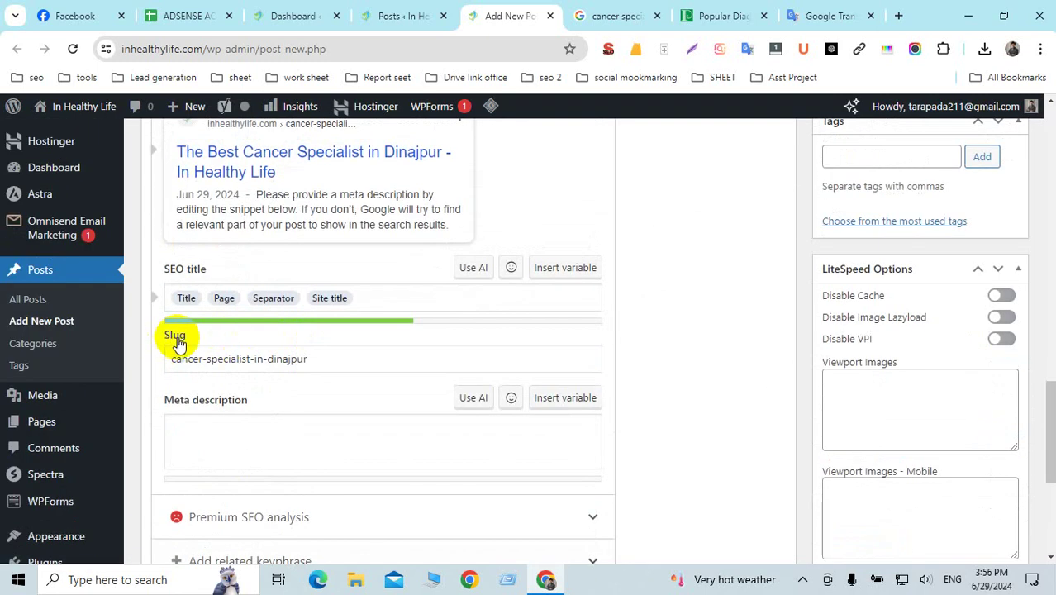
{"action": "left_click_drag", "start_coordinate": [307, 361], "coordinate": [165, 363]}
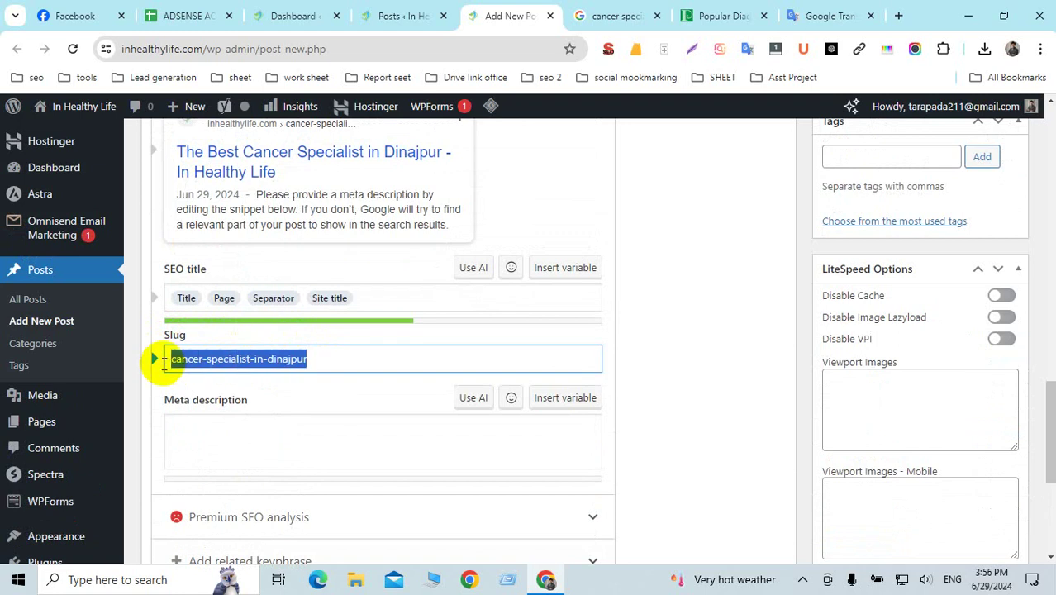
{"action": "left_click", "coordinate": [659, 365]}
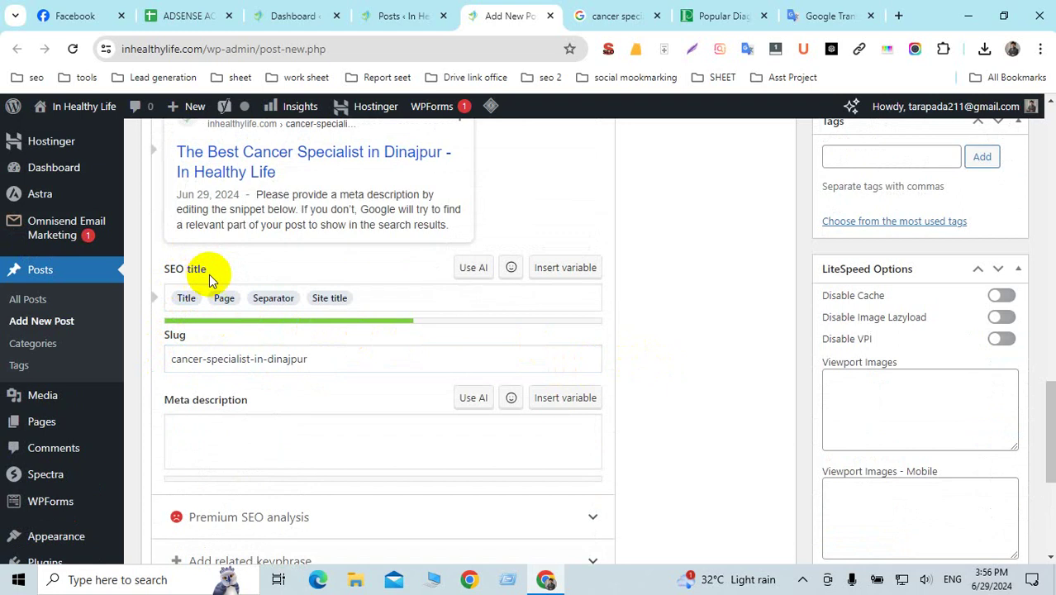
{"action": "scroll", "coordinate": [198, 274], "scroll_direction": "up", "scroll_amount": 1}
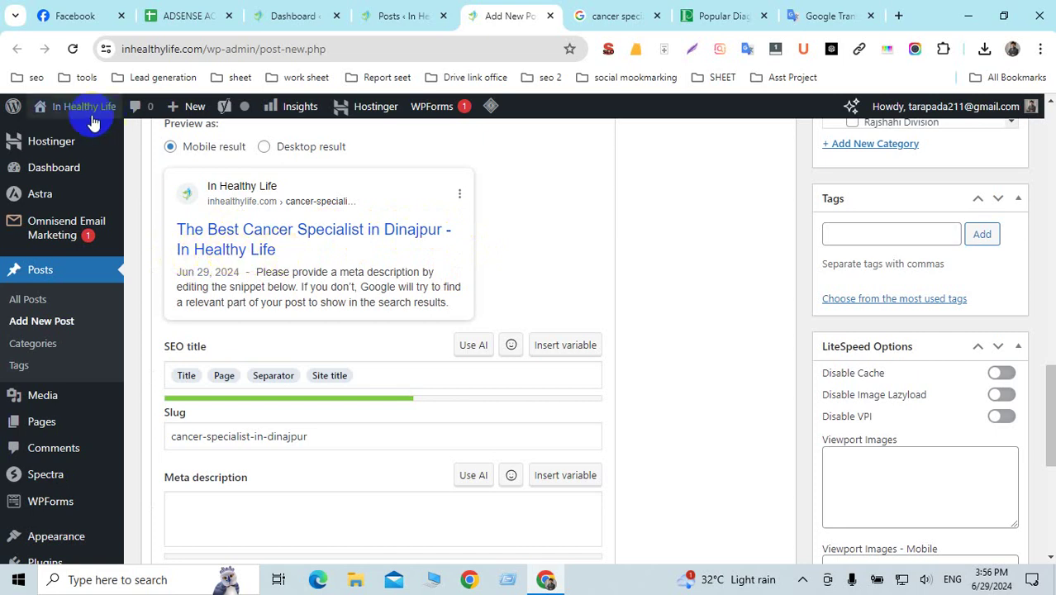
{"action": "mouse_move", "coordinate": [46, 110]}
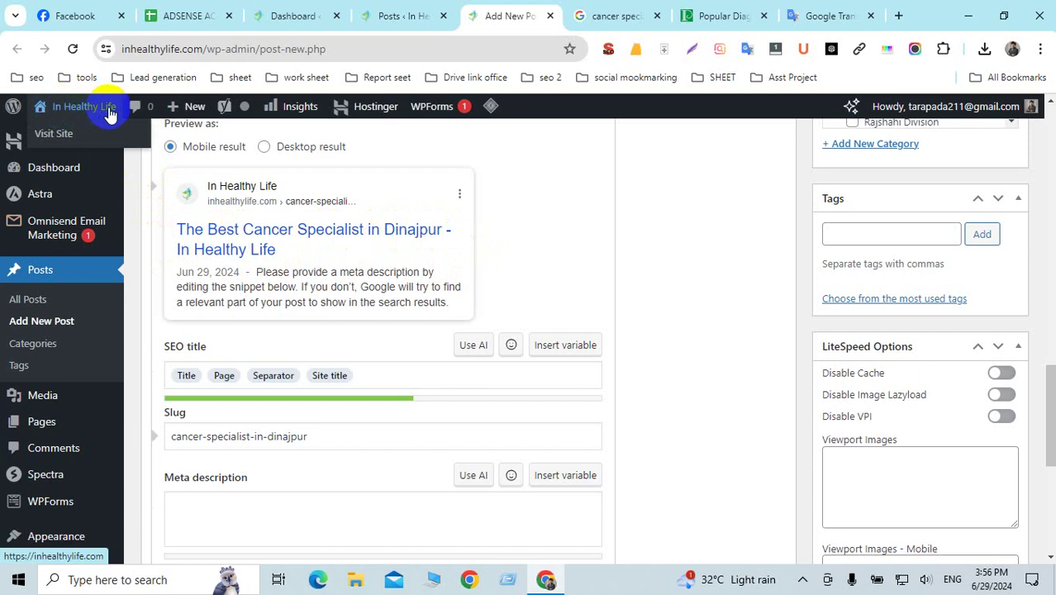
{"action": "left_click", "coordinate": [216, 376]}
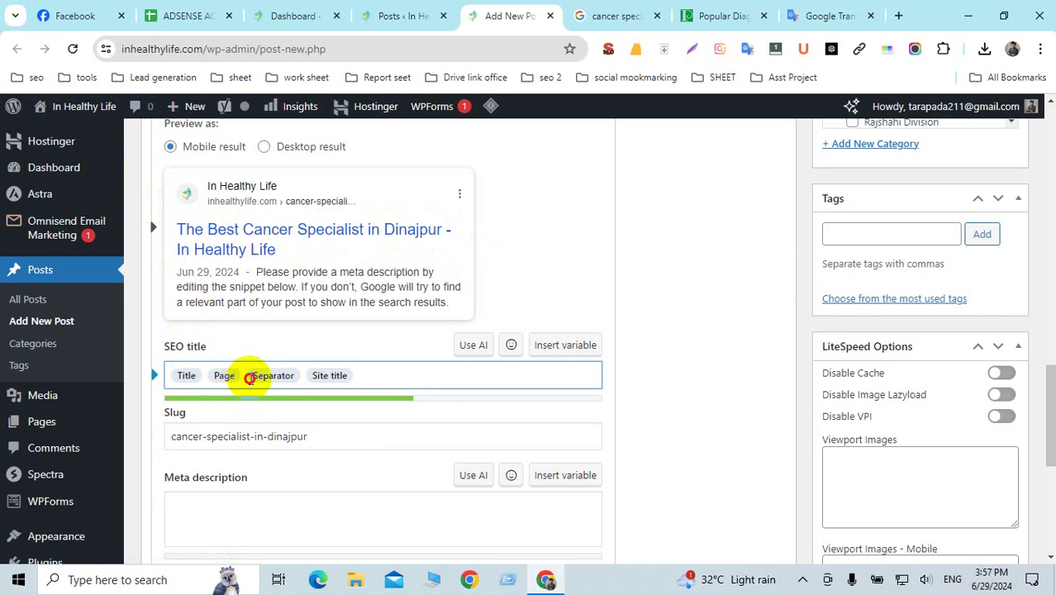
{"action": "left_click_drag", "start_coordinate": [248, 378], "coordinate": [291, 377]}
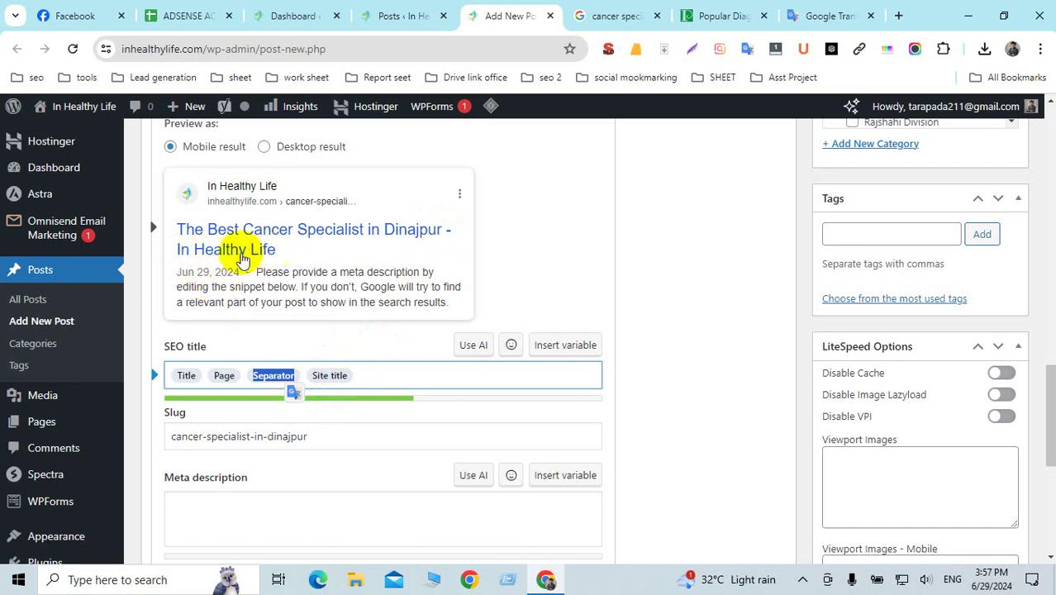
{"action": "left_click", "coordinate": [680, 400]}
Fill the Yoast meta description with "Popular Diagnostic Centre Ltd.", copied from the doctor profile page's meta description, followed by a hyphen.
{"action": "scroll", "coordinate": [347, 438], "scroll_direction": "down", "scroll_amount": 1}
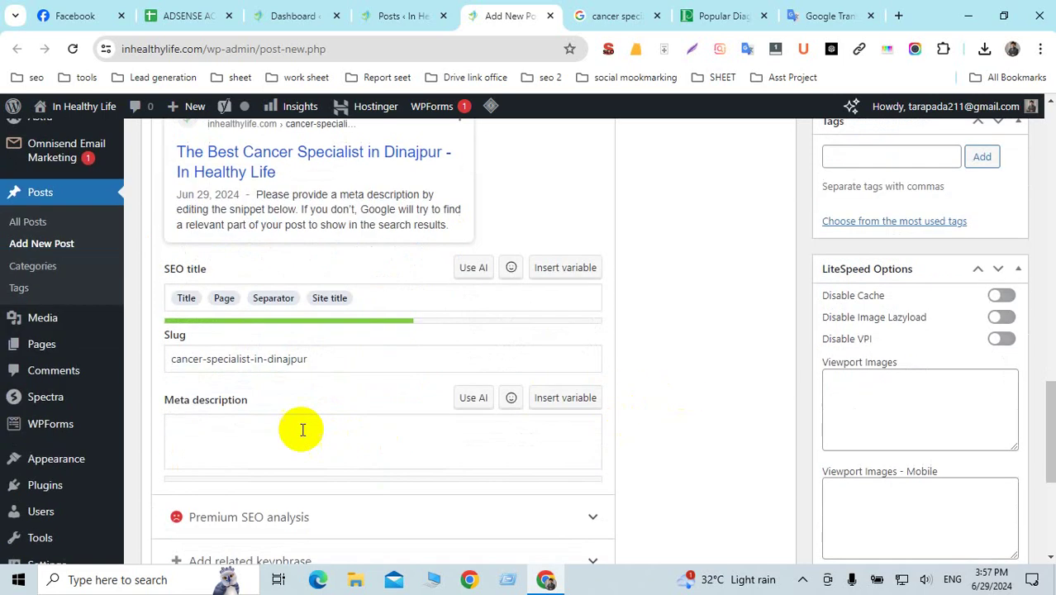
{"action": "left_click", "coordinate": [177, 428]}
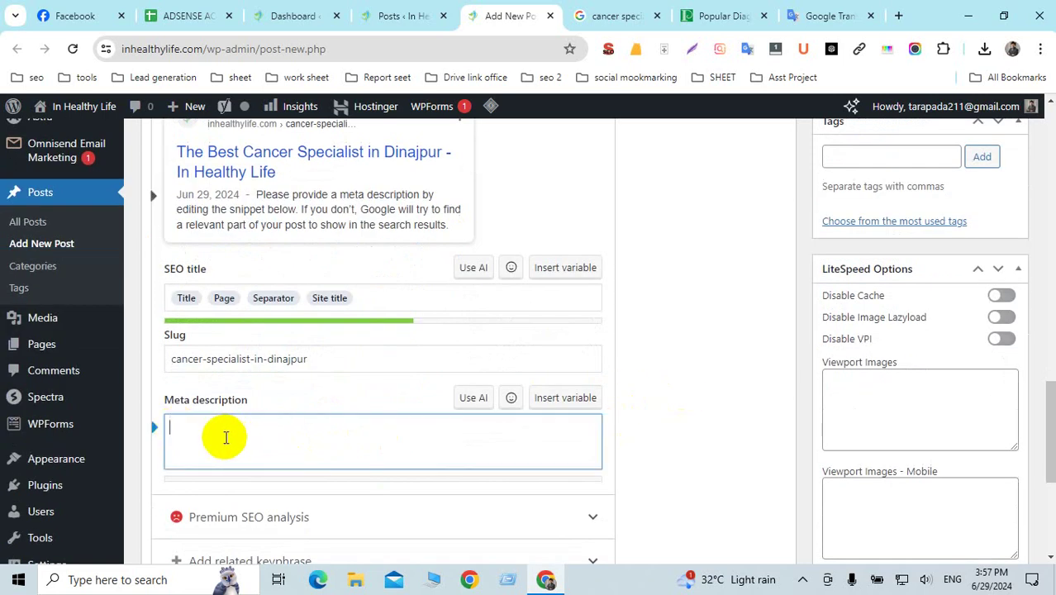
{"action": "left_click", "coordinate": [722, 19]}
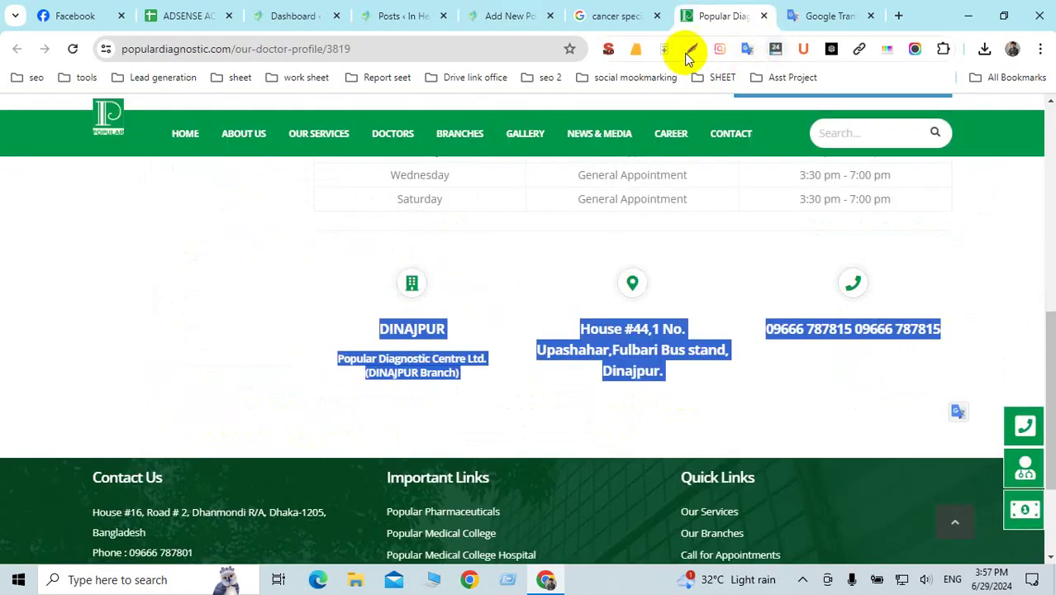
{"action": "left_click", "coordinate": [607, 51]}
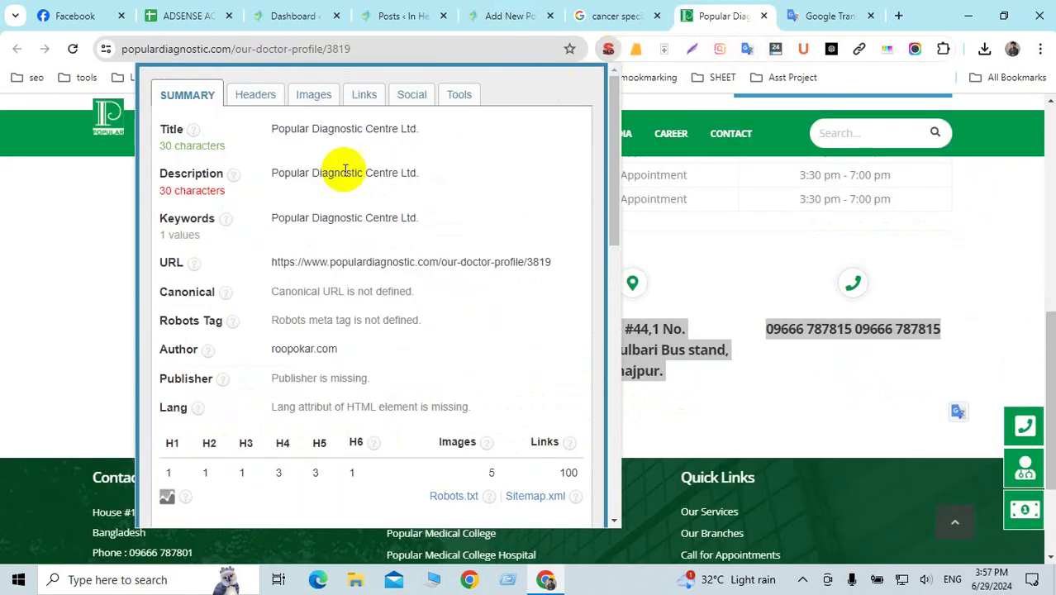
{"action": "left_click_drag", "start_coordinate": [267, 175], "coordinate": [469, 182]}
{"action": "key", "text": "ctrl+c"}
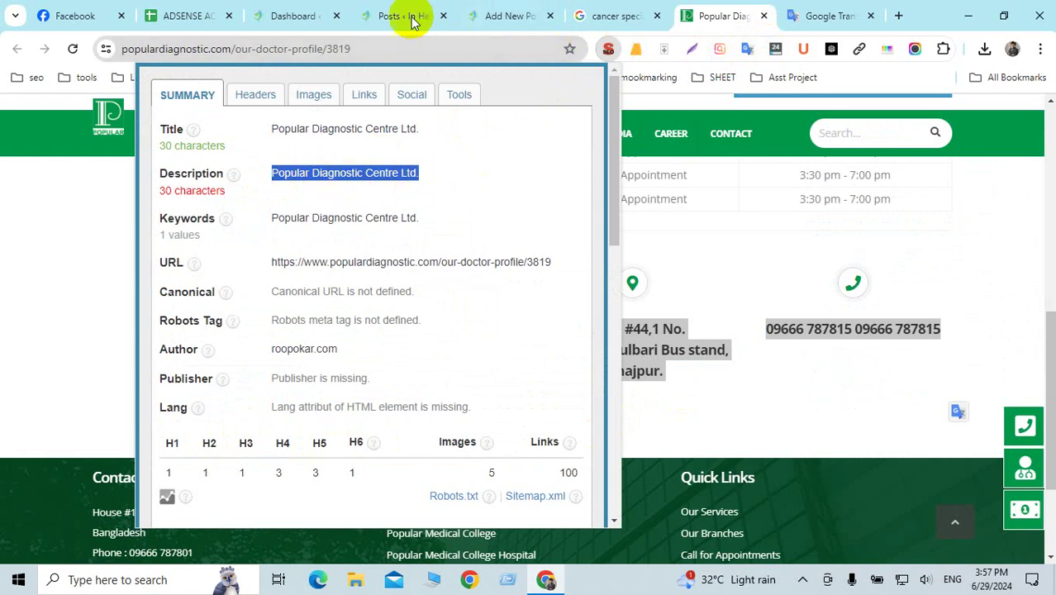
{"action": "left_click", "coordinate": [500, 16]}
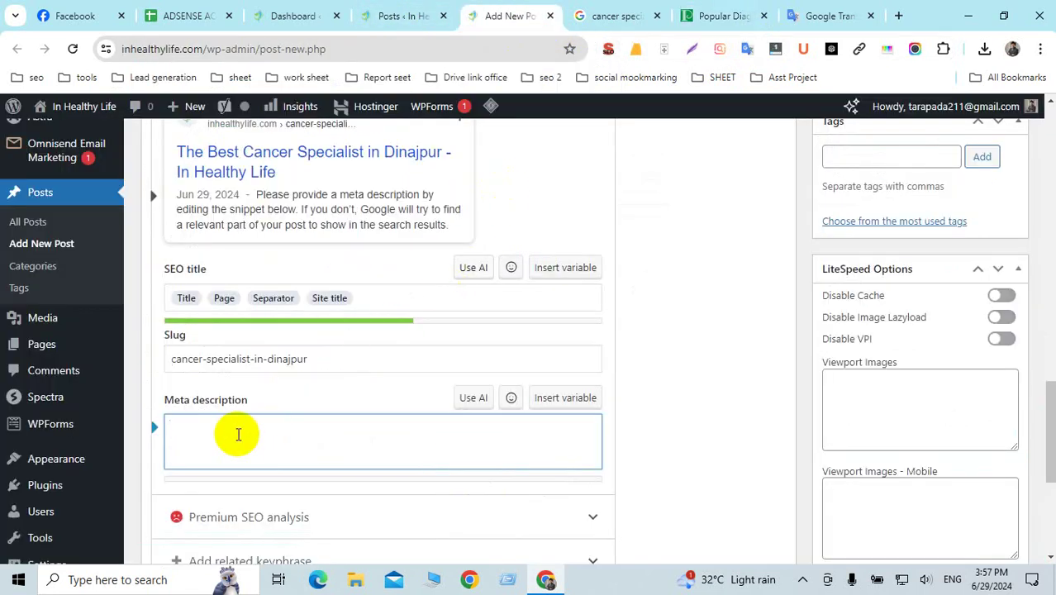
{"action": "key", "text": "ctrl+v"}
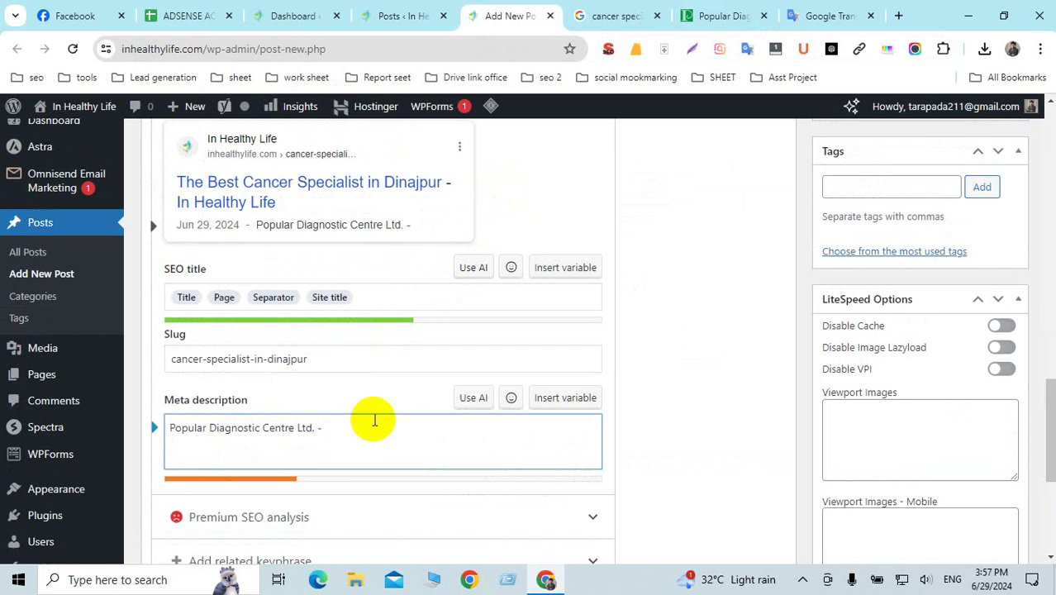
{"action": "type", "text": "-"}
{"action": "key", "text": "ctrl+v"}
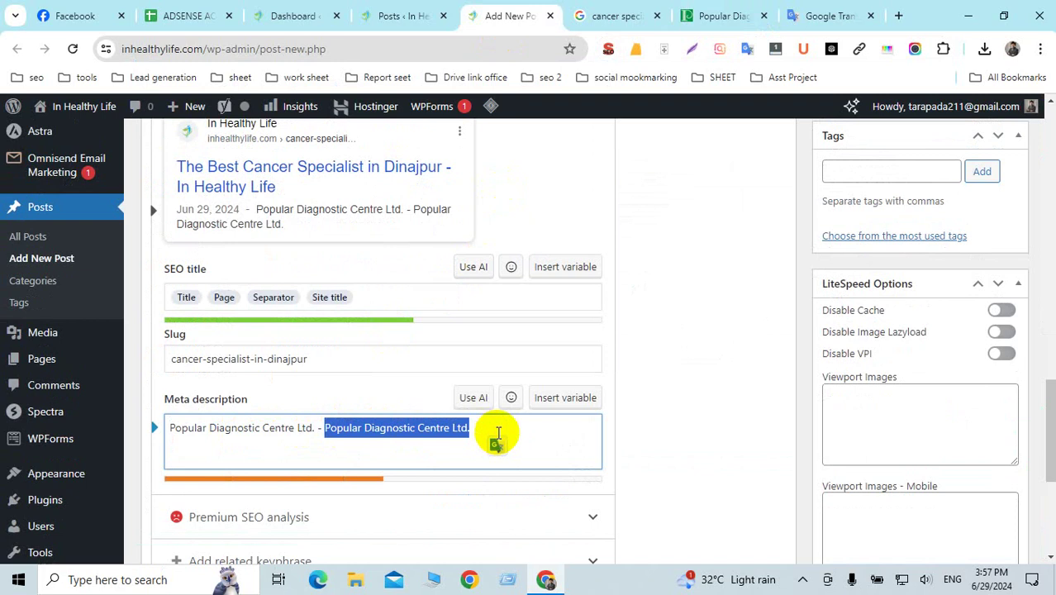
{"action": "key", "text": "BackSpace"}
Append the copied post title "The Best Cancer Specialist in Dinajpur" after the hyphen in the meta description.
{"action": "scroll", "coordinate": [617, 395], "scroll_direction": "up", "scroll_amount": 10}
{"action": "scroll", "coordinate": [617, 395], "scroll_direction": "up", "scroll_amount": 2}
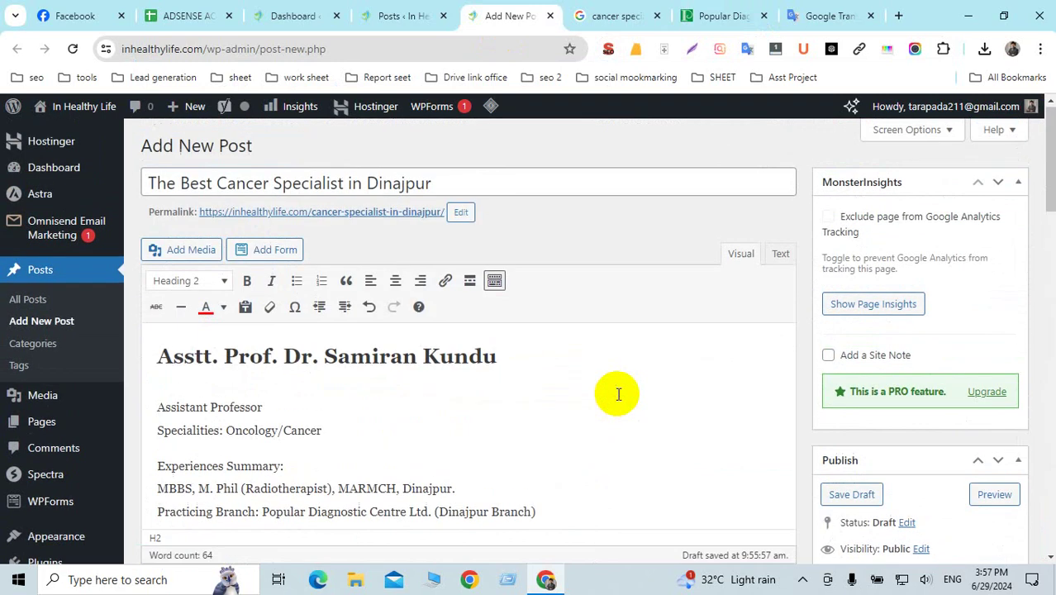
{"action": "left_click", "coordinate": [447, 184]}
{"action": "left_click_drag", "start_coordinate": [307, 183], "coordinate": [143, 179]}
{"action": "key", "text": "ctrl+c"}
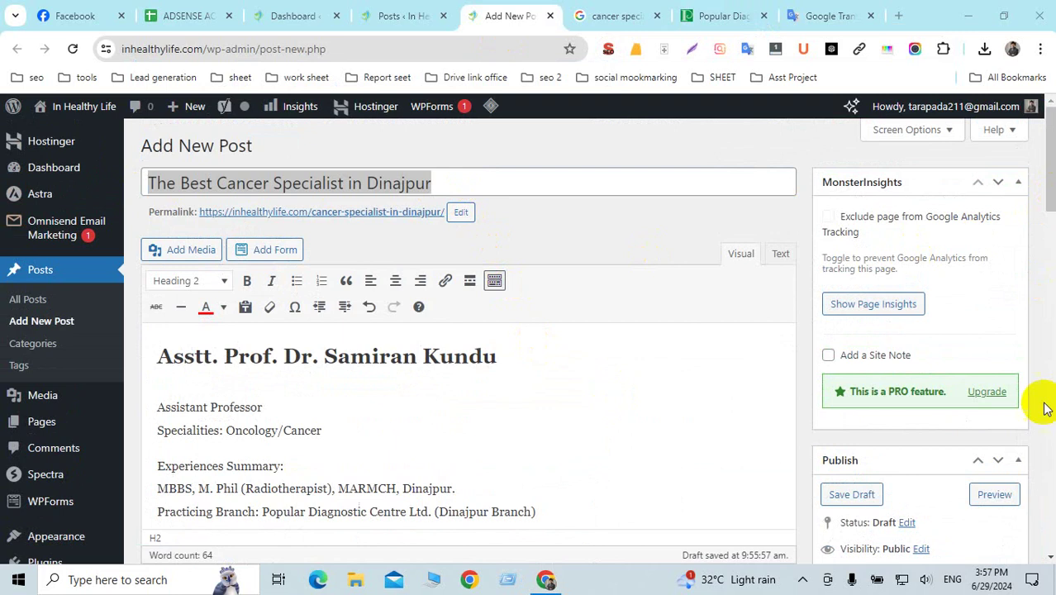
{"action": "left_click_drag", "start_coordinate": [1046, 187], "coordinate": [1045, 364]}
{"action": "scroll", "coordinate": [448, 353], "scroll_direction": "down", "scroll_amount": 8}
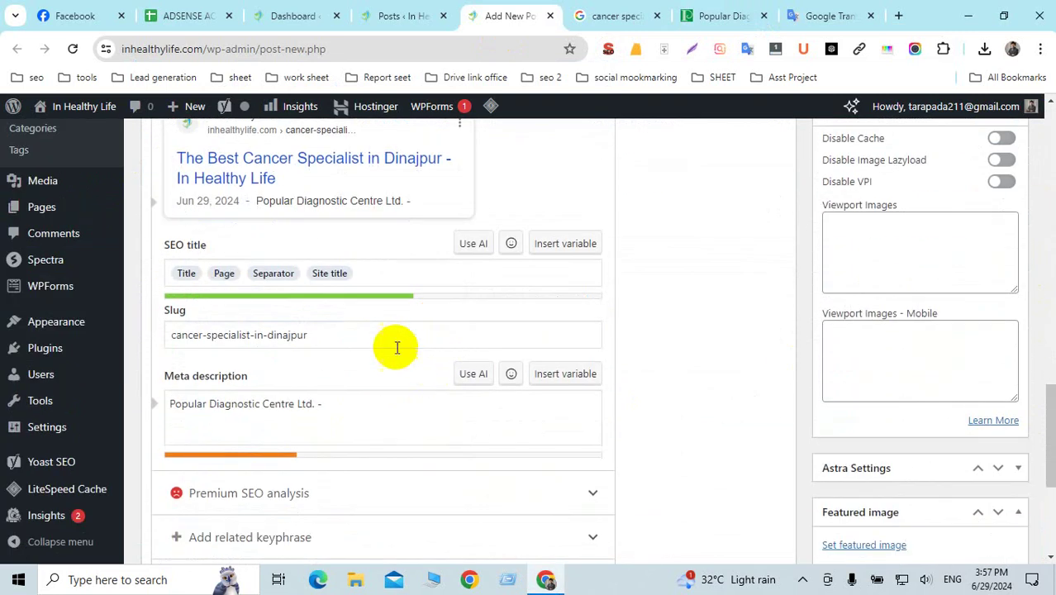
{"action": "left_click", "coordinate": [365, 416]}
{"action": "key", "text": "ctrl+v"}
{"action": "left_click", "coordinate": [676, 384]}
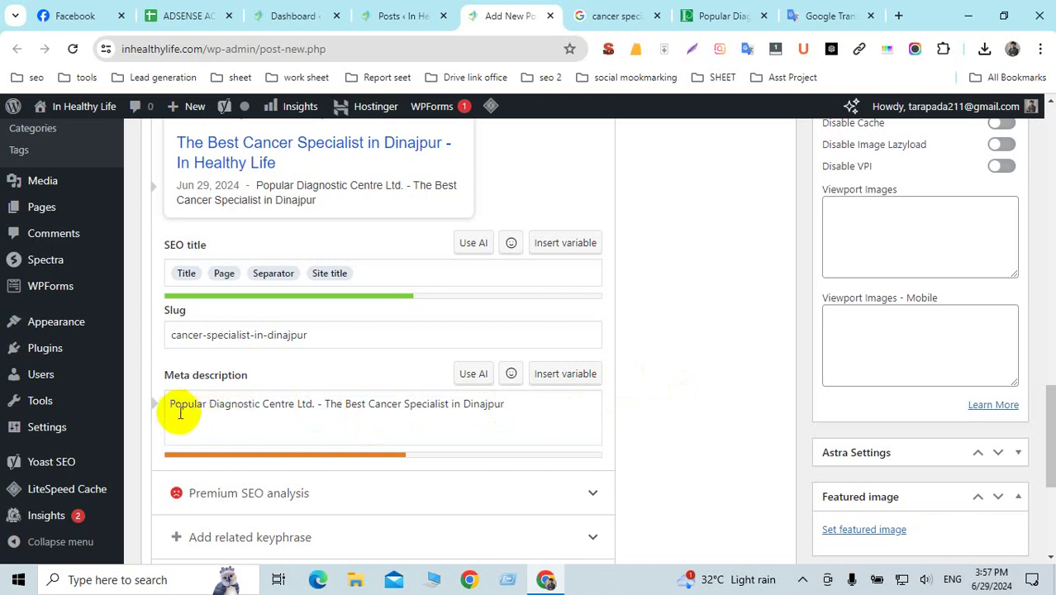
{"action": "left_click_drag", "start_coordinate": [164, 405], "coordinate": [506, 439]}
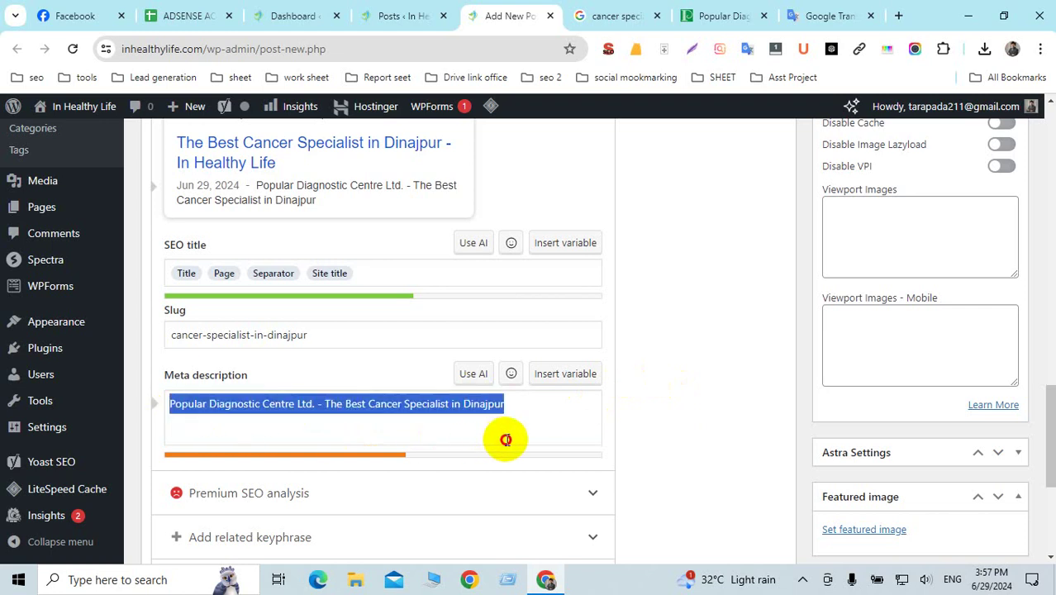
{"action": "left_click", "coordinate": [693, 411]}
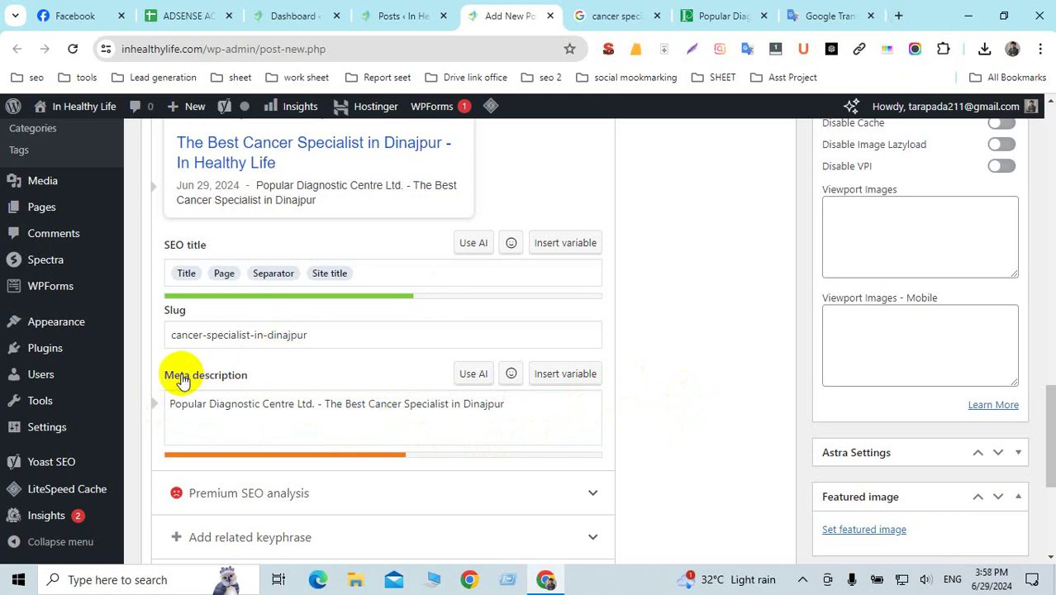
Search Google in a new tab for "how to word Meta description" and expand the question about a meta description example.
{"action": "triple_click", "coordinate": [239, 373]}
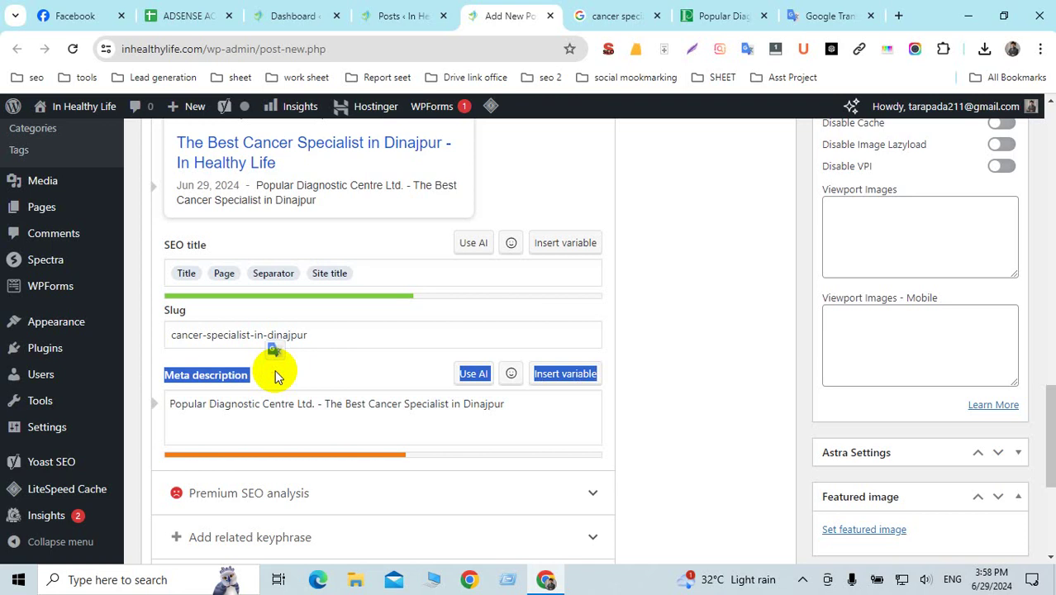
{"action": "left_click", "coordinate": [347, 373]}
{"action": "left_click_drag", "start_coordinate": [249, 375], "coordinate": [165, 378]}
{"action": "key", "text": "ctrl+c"}
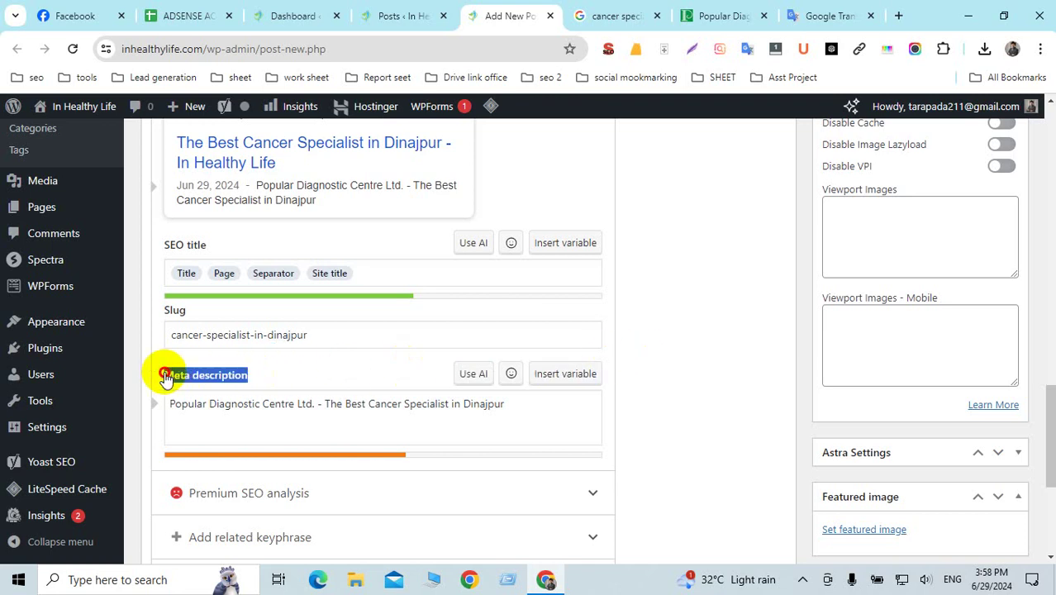
{"action": "left_click", "coordinate": [898, 15]}
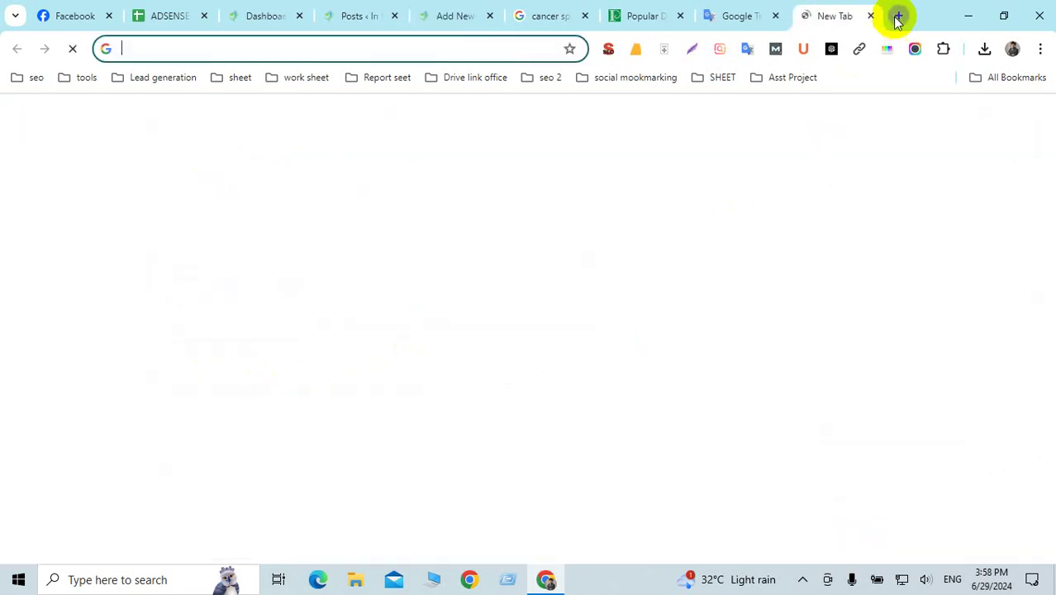
{"action": "key", "text": "ctrl+v"}
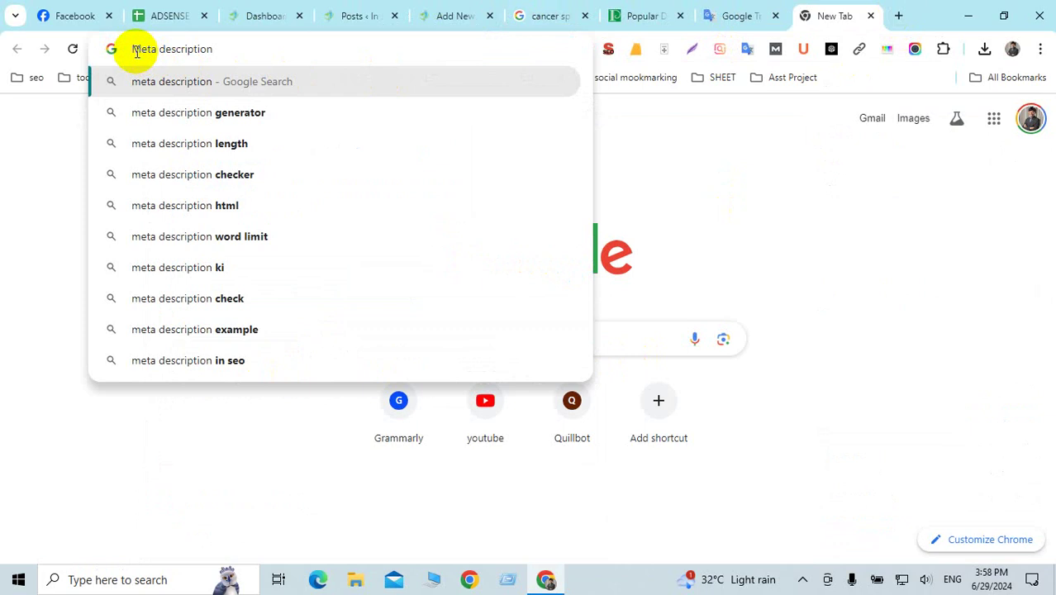
{"action": "type", "text": "w"}
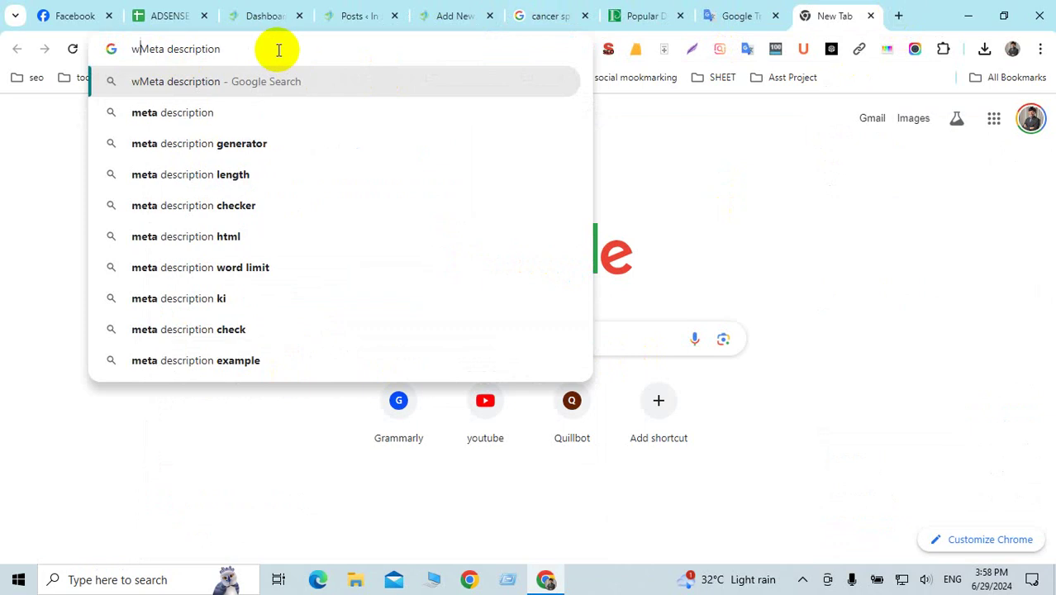
{"action": "key", "text": "BackSpace"}
{"action": "type", "text": "how t"}
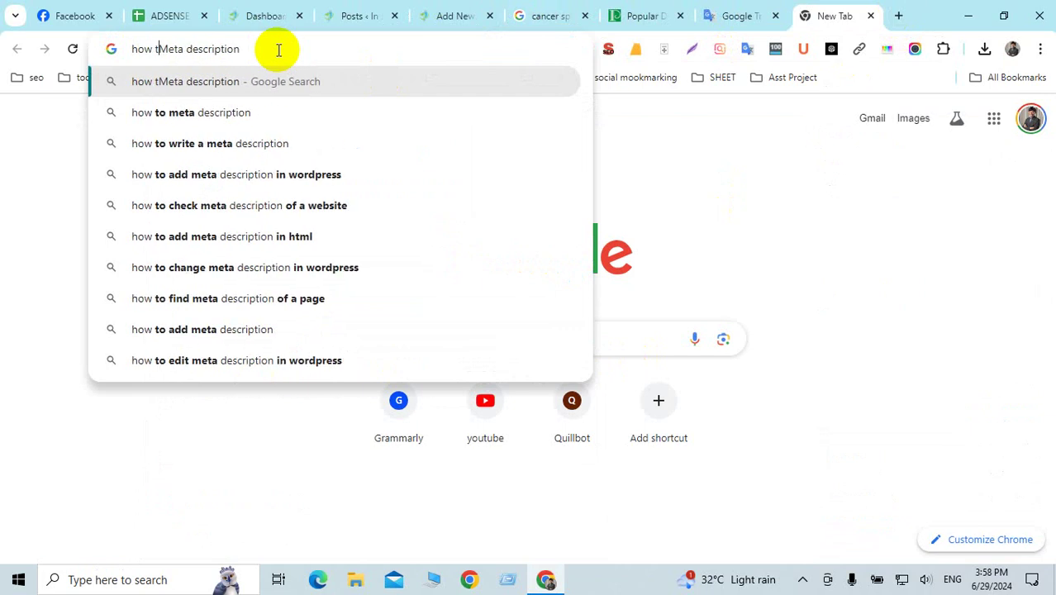
{"action": "type", "text": "o"}
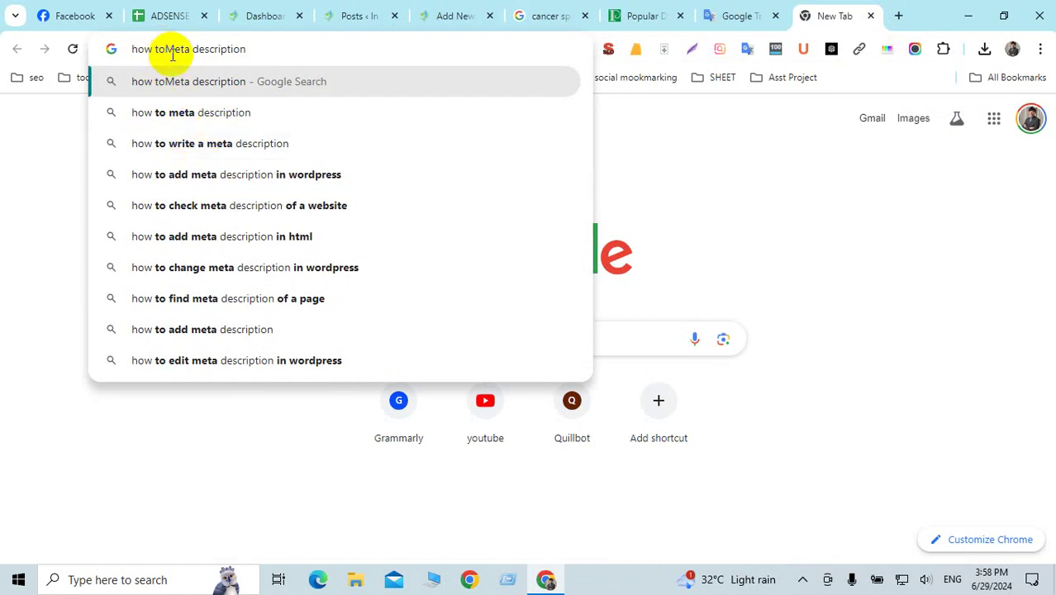
{"action": "type", "text": "word"}
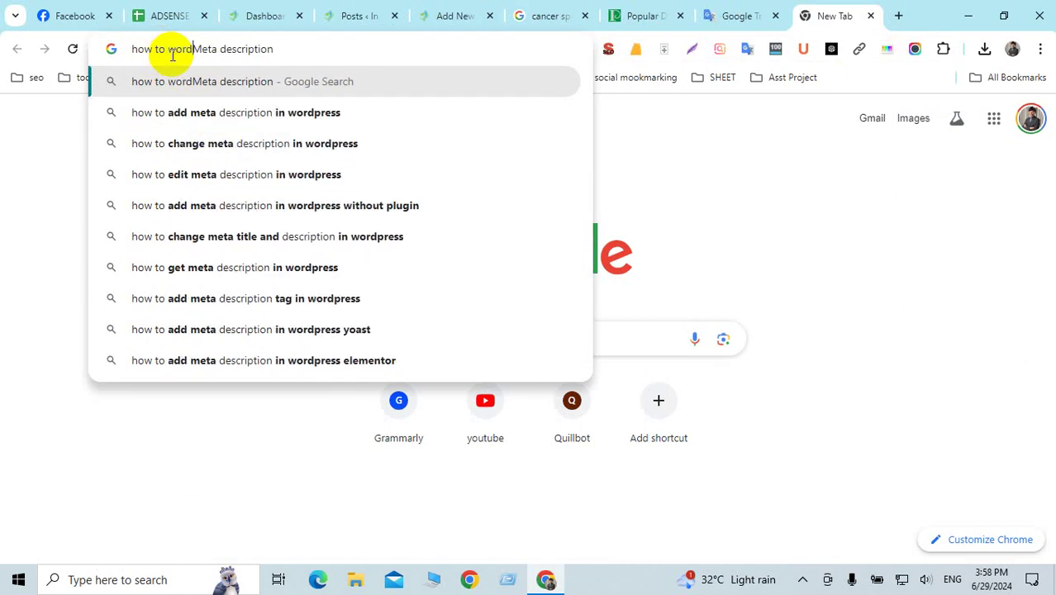
{"action": "key", "text": "Return"}
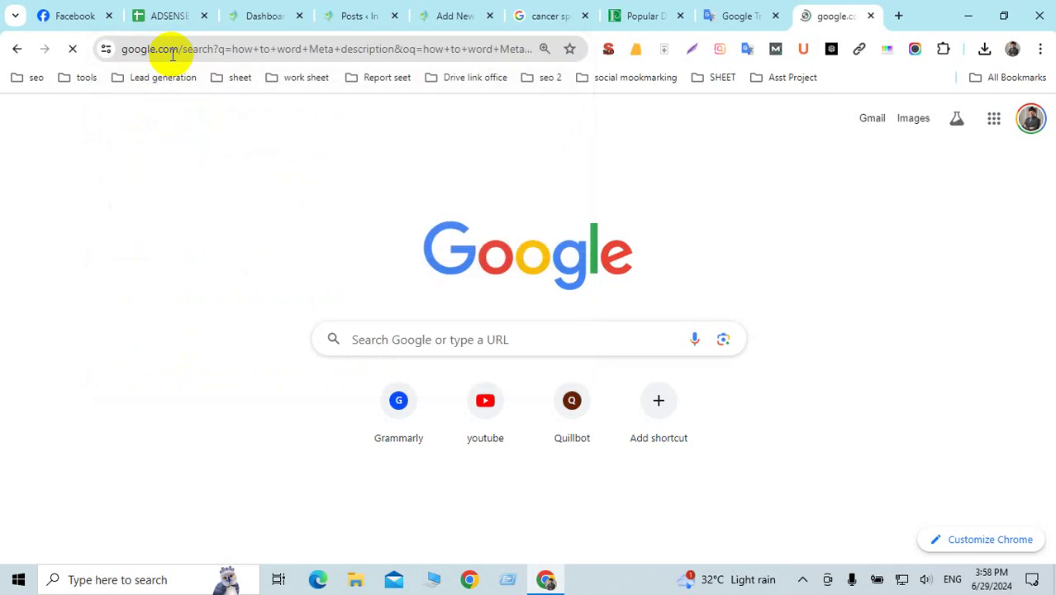
{"action": "scroll", "coordinate": [310, 276], "scroll_direction": "down", "scroll_amount": 5}
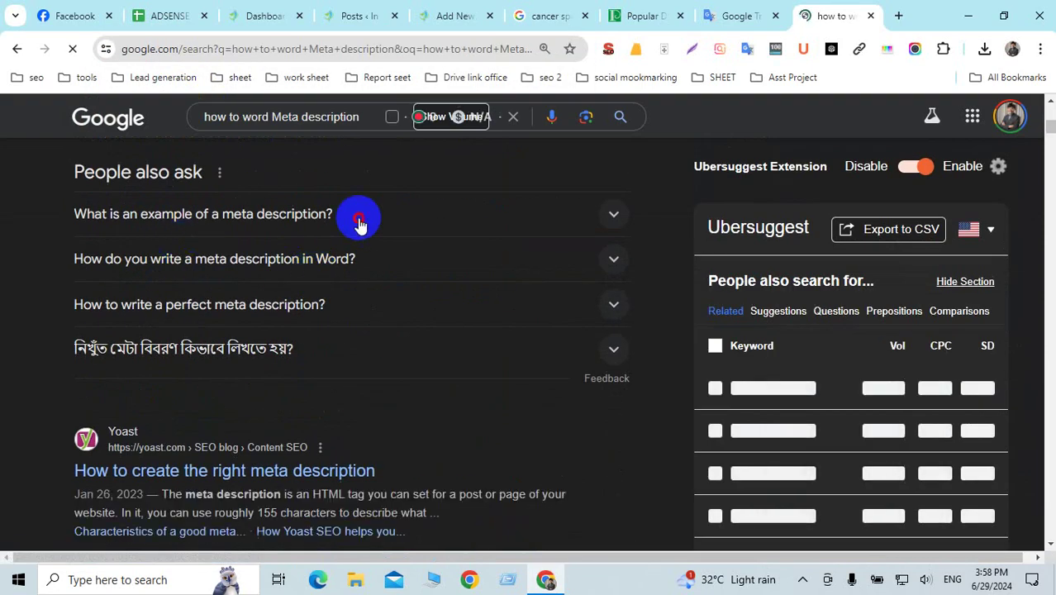
{"action": "left_click", "coordinate": [359, 219]}
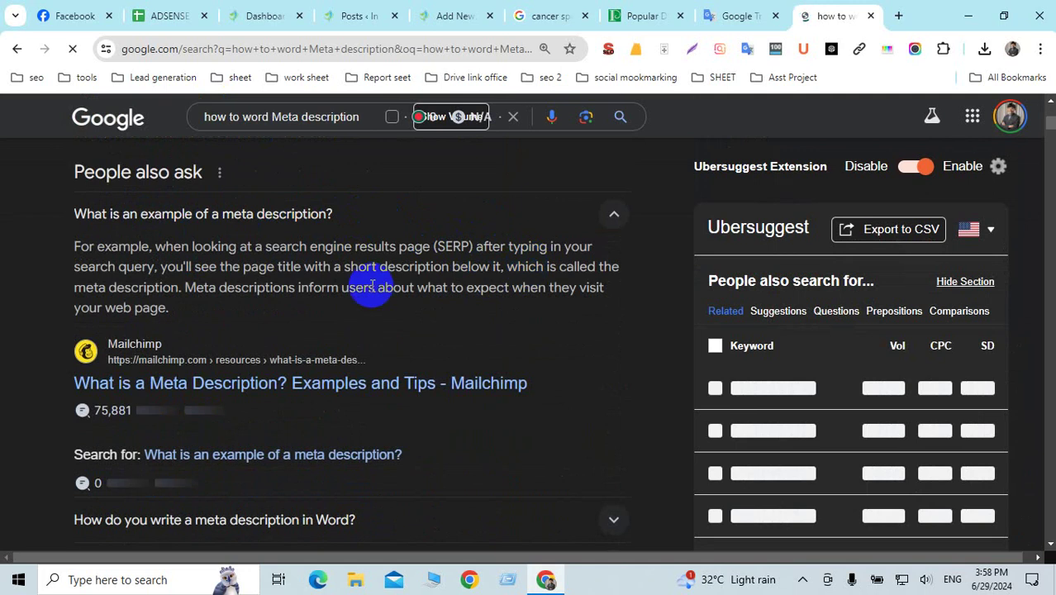
{"action": "scroll", "coordinate": [369, 285], "scroll_direction": "up", "scroll_amount": 5}
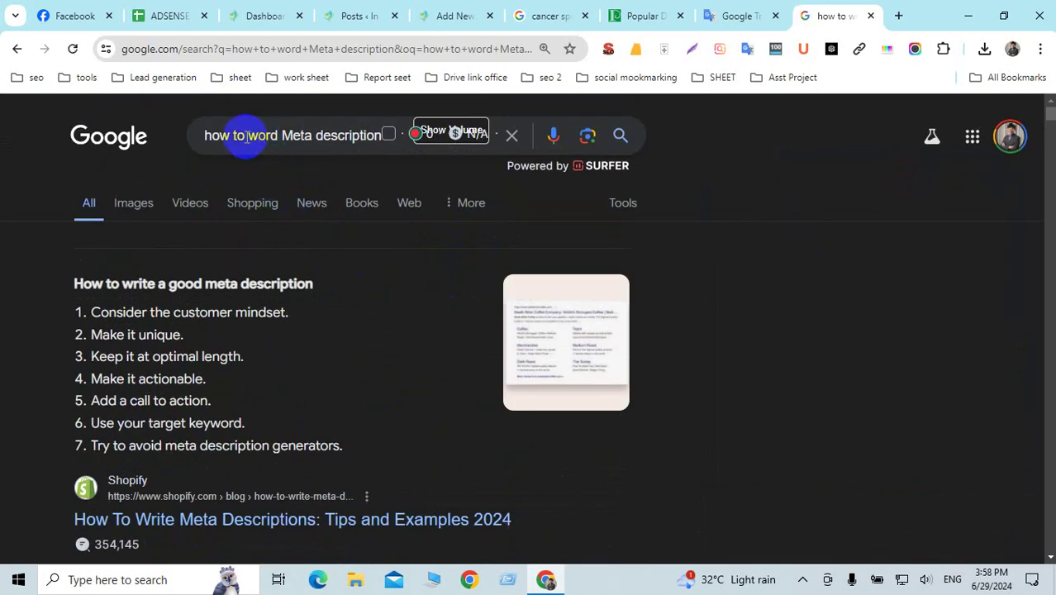
Change the Google search to "how to much letter Meta description" and read the recommended length in the featured snippet.
{"action": "left_click_drag", "start_coordinate": [248, 137], "coordinate": [279, 144]}
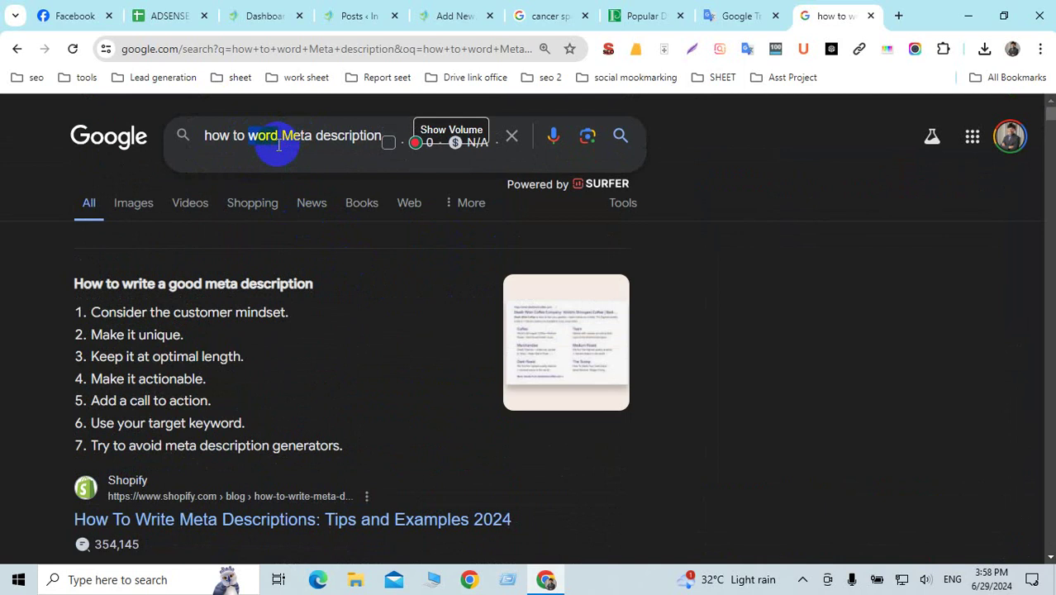
{"action": "type", "text": "much"}
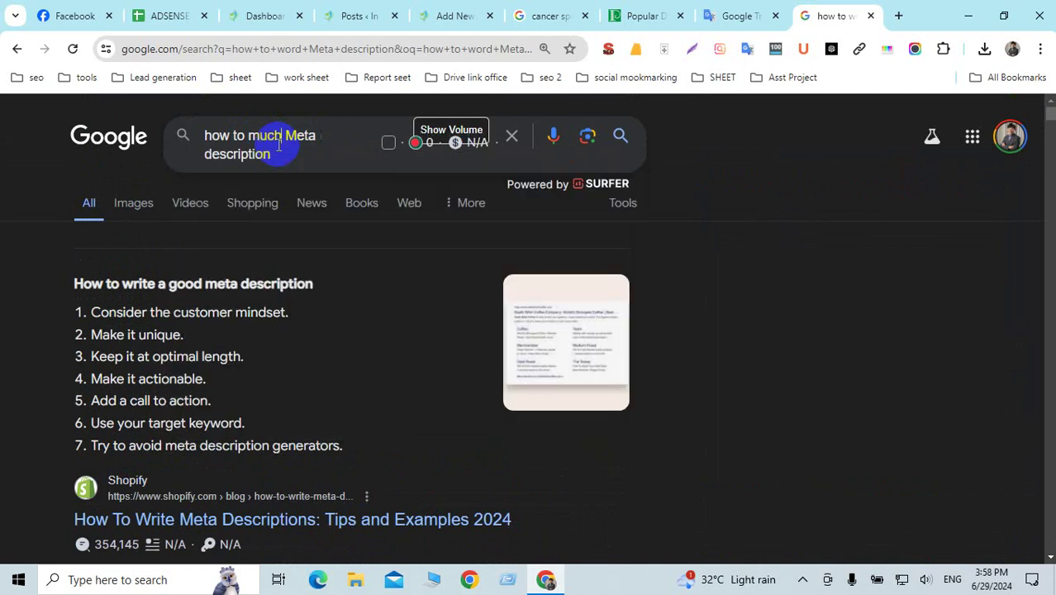
{"action": "type", "text": " letter"}
{"action": "key", "text": "Return"}
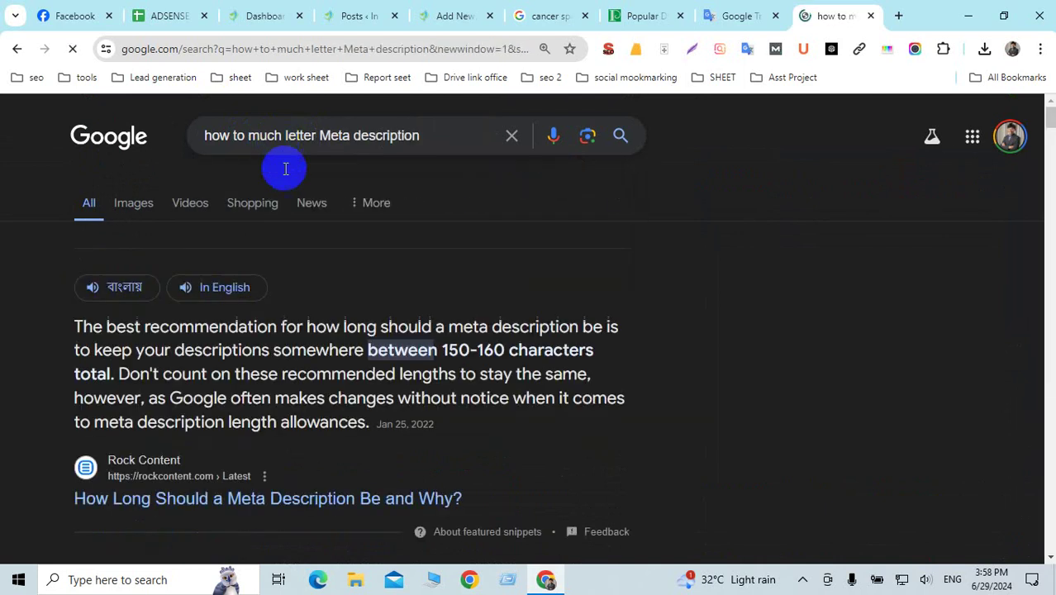
{"action": "scroll", "coordinate": [252, 243], "scroll_direction": "down", "scroll_amount": 1}
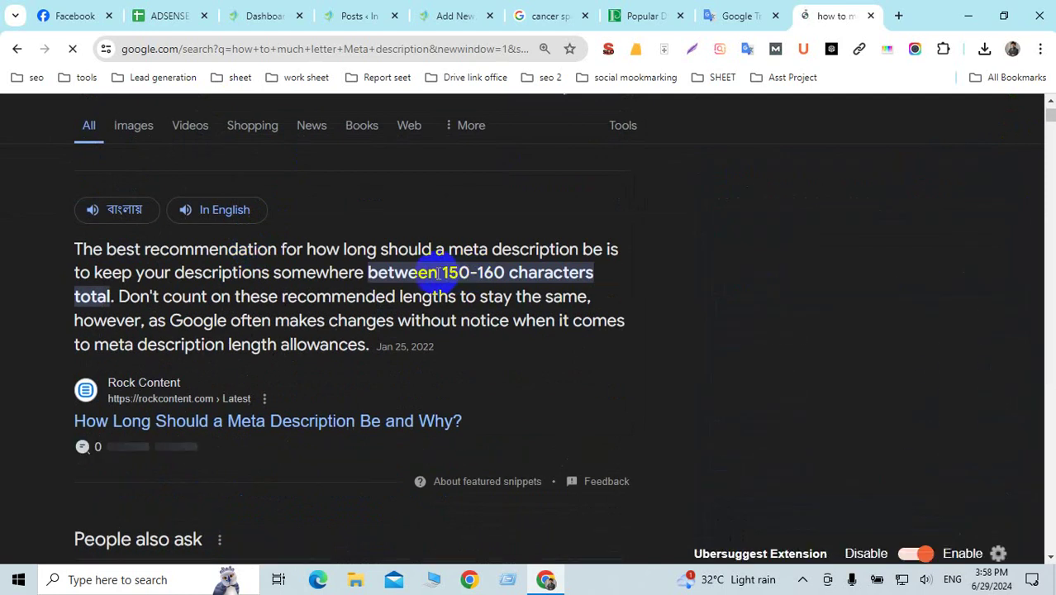
{"action": "left_click_drag", "start_coordinate": [439, 271], "coordinate": [600, 271]}
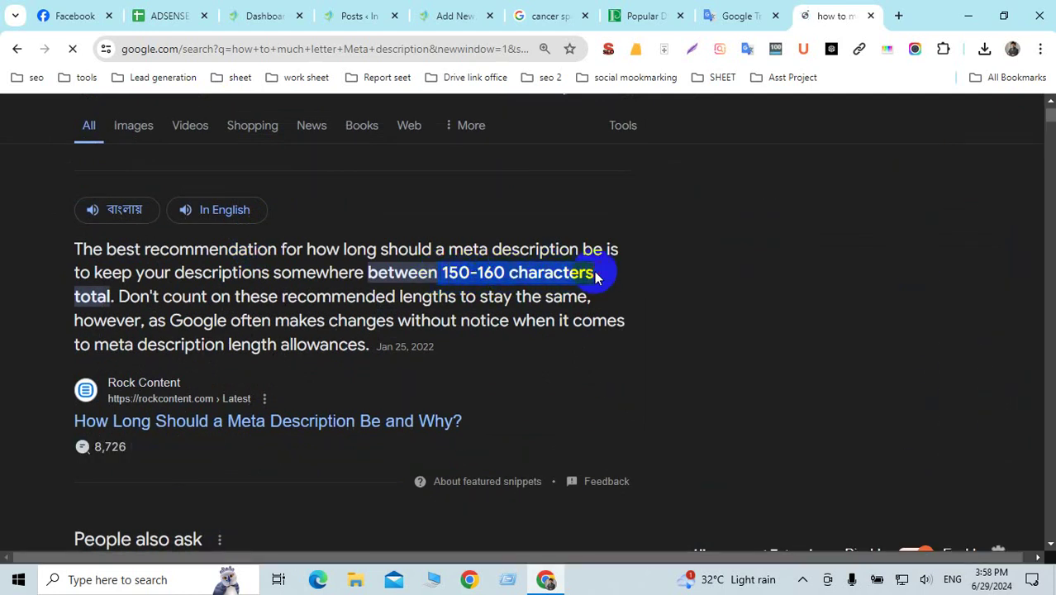
{"action": "left_click", "coordinate": [703, 282]}
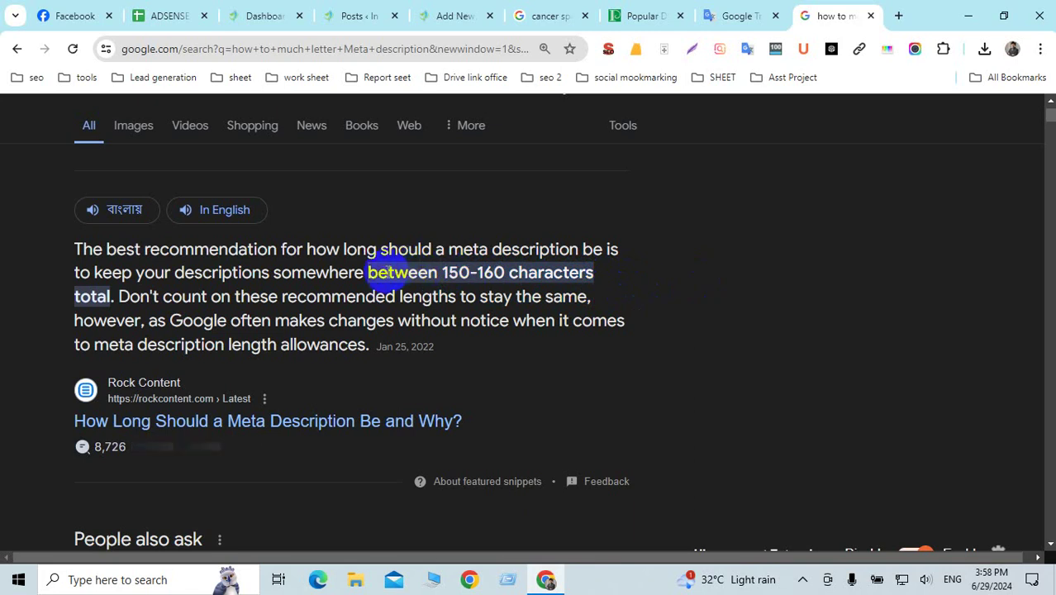
{"action": "left_click_drag", "start_coordinate": [441, 272], "coordinate": [589, 270]}
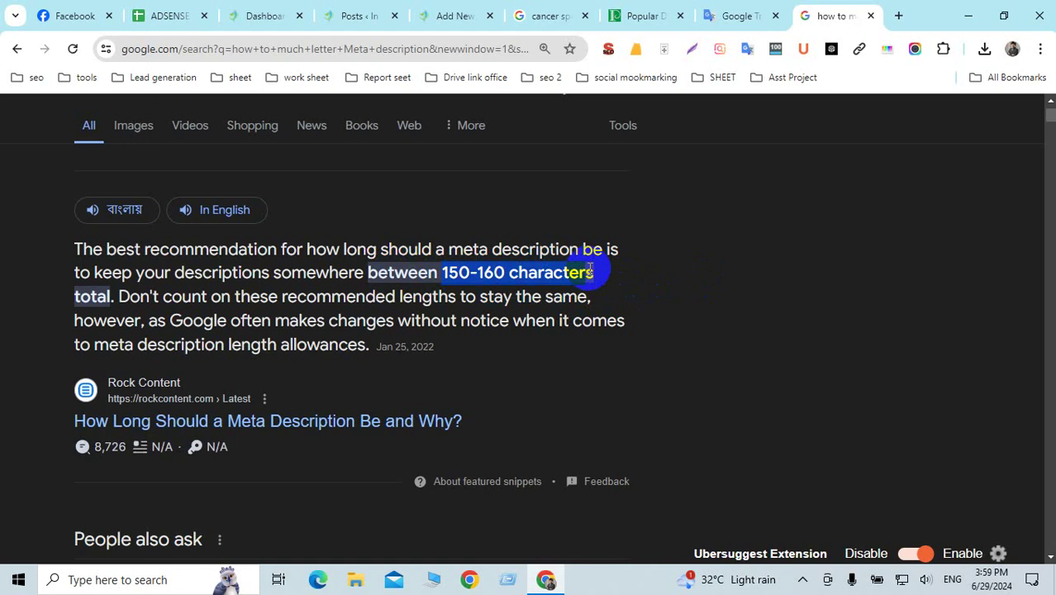
{"action": "left_click_drag", "start_coordinate": [589, 270], "coordinate": [589, 255]}
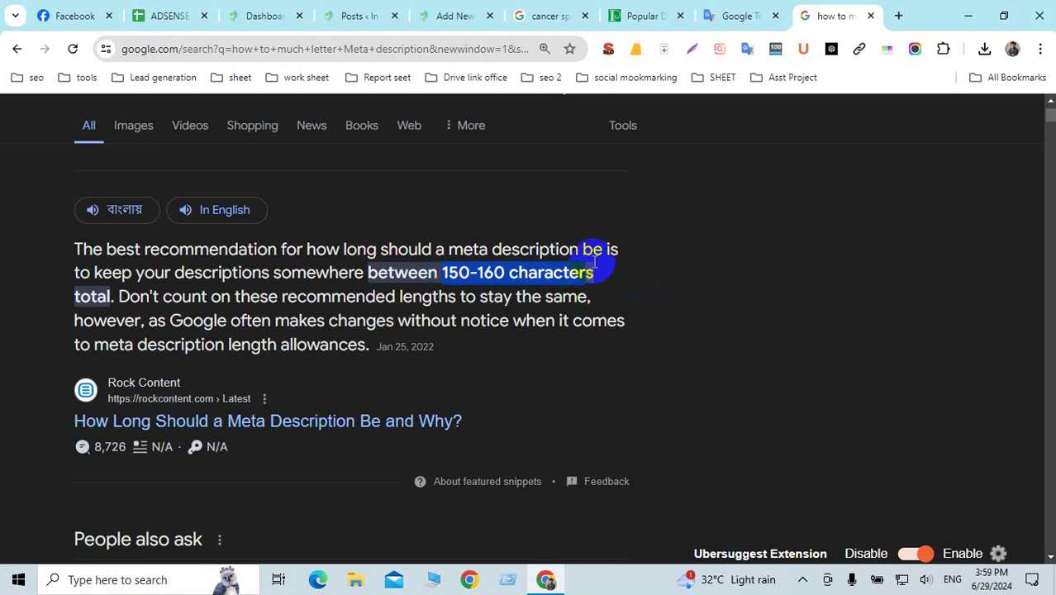
Compare the post's SEO title and meta description in Yoast with the recommended meta description length in the Google snippet.
{"action": "left_click", "coordinate": [443, 16]}
{"action": "left_click", "coordinate": [240, 409]}
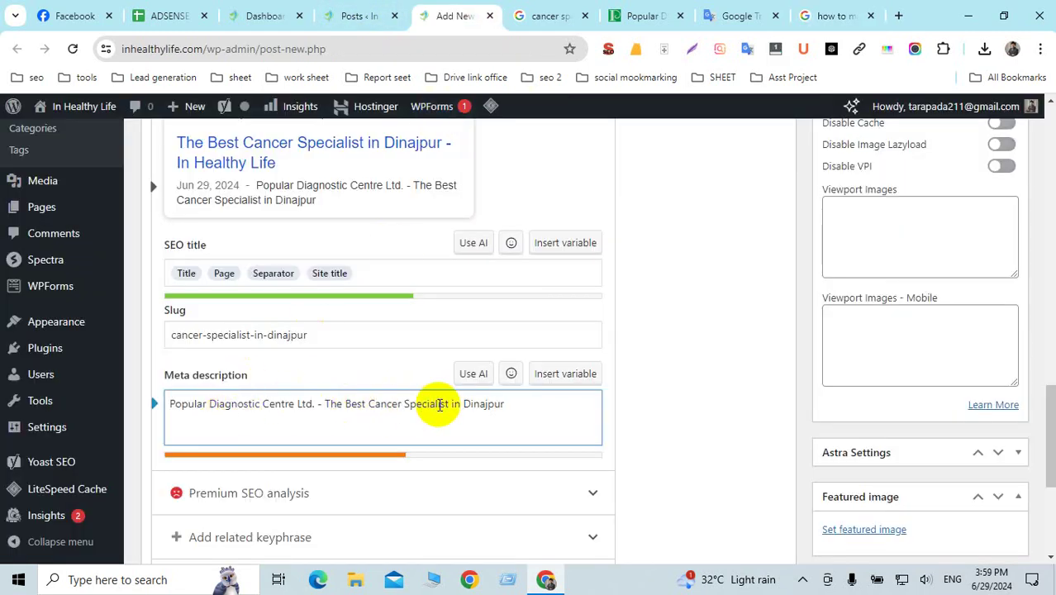
{"action": "left_click", "coordinate": [438, 404]}
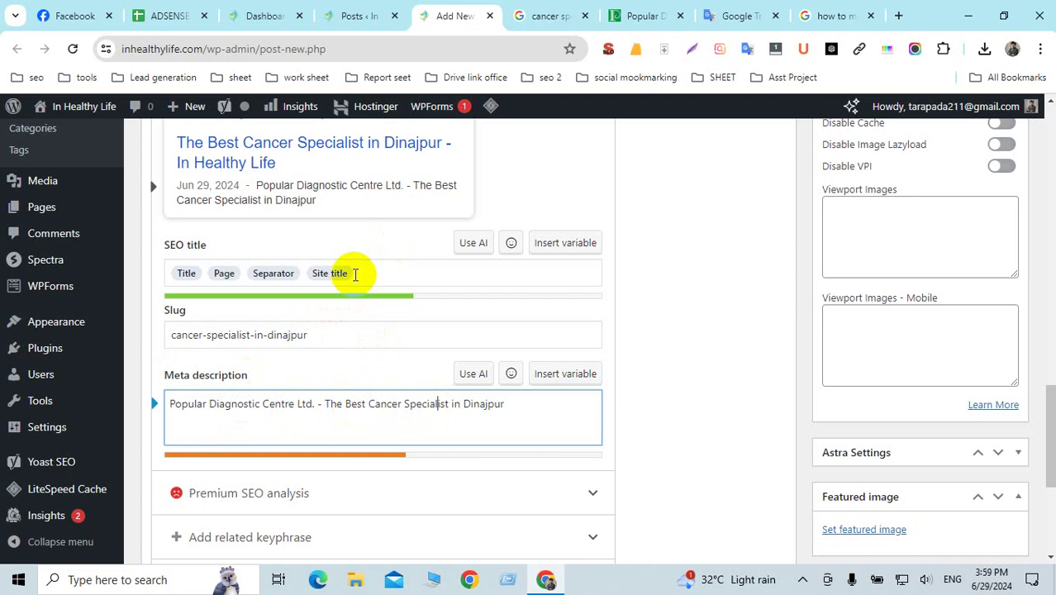
{"action": "left_click_drag", "start_coordinate": [355, 276], "coordinate": [161, 275]}
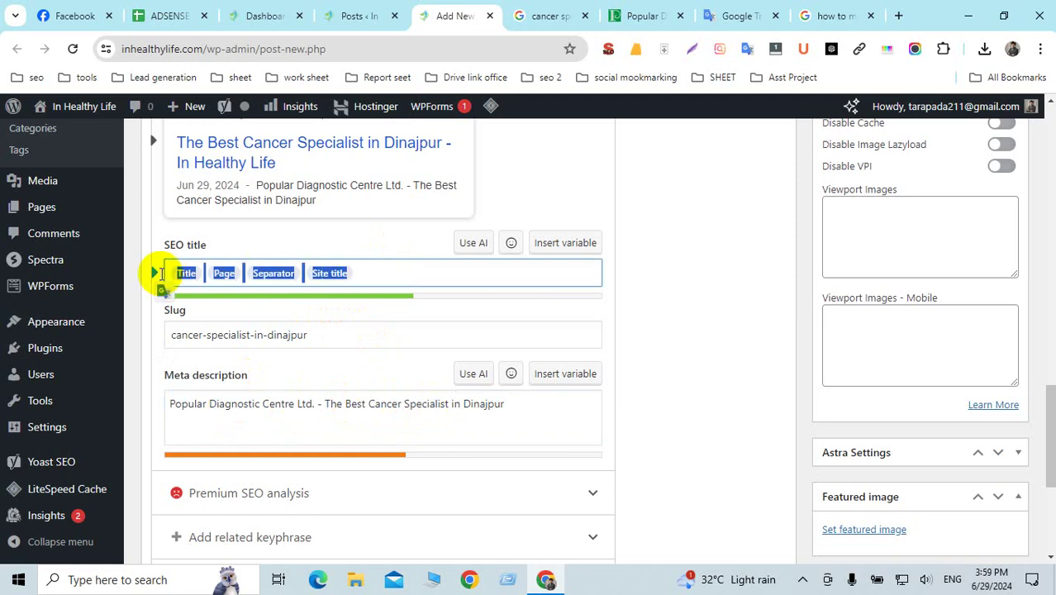
{"action": "left_click", "coordinate": [830, 16]}
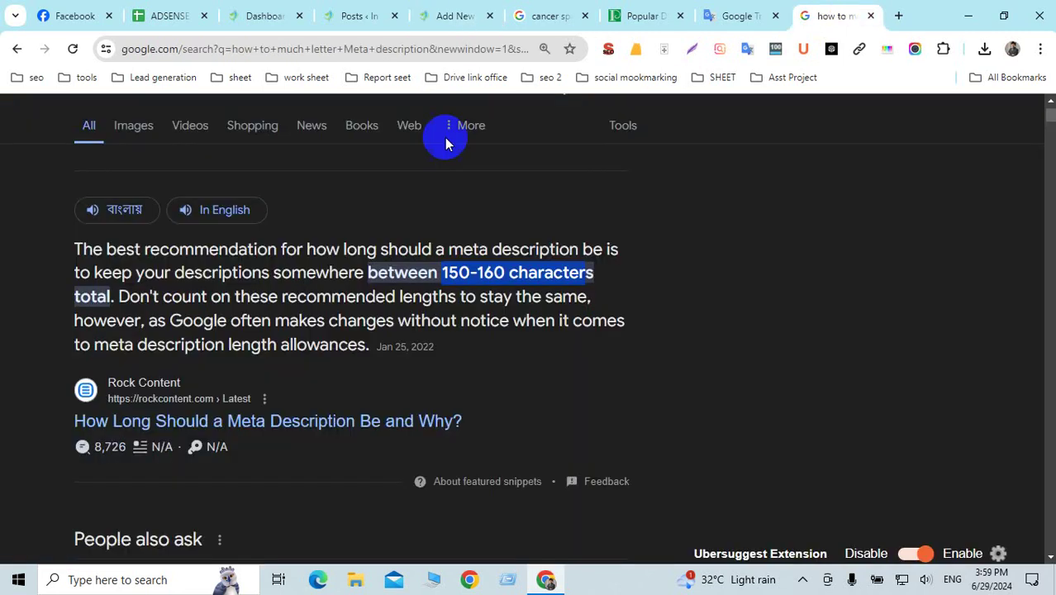
{"action": "scroll", "coordinate": [315, 255], "scroll_direction": "up", "scroll_amount": 1}
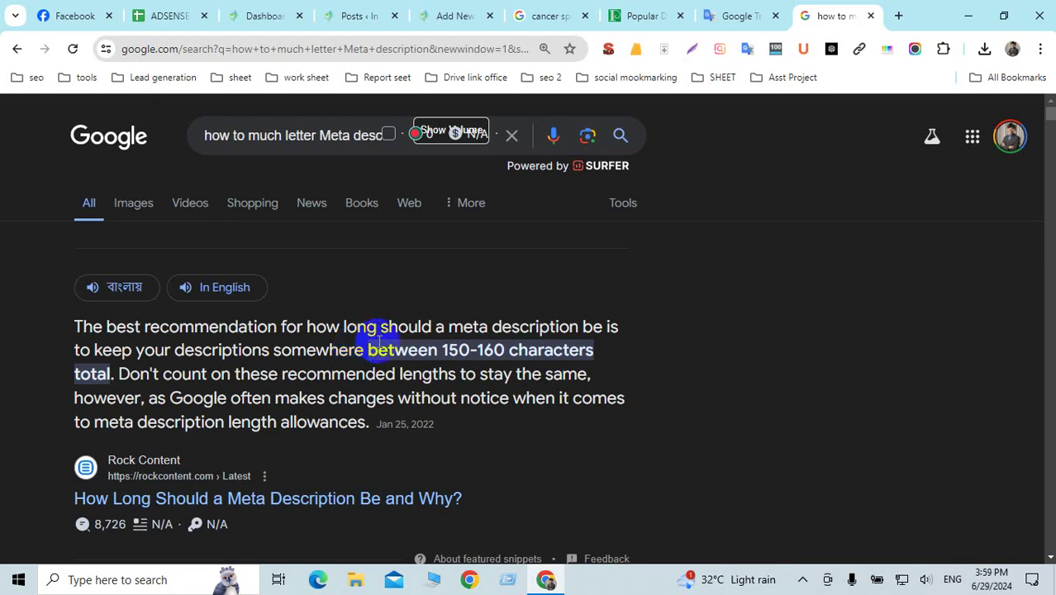
{"action": "left_click", "coordinate": [449, 25]}
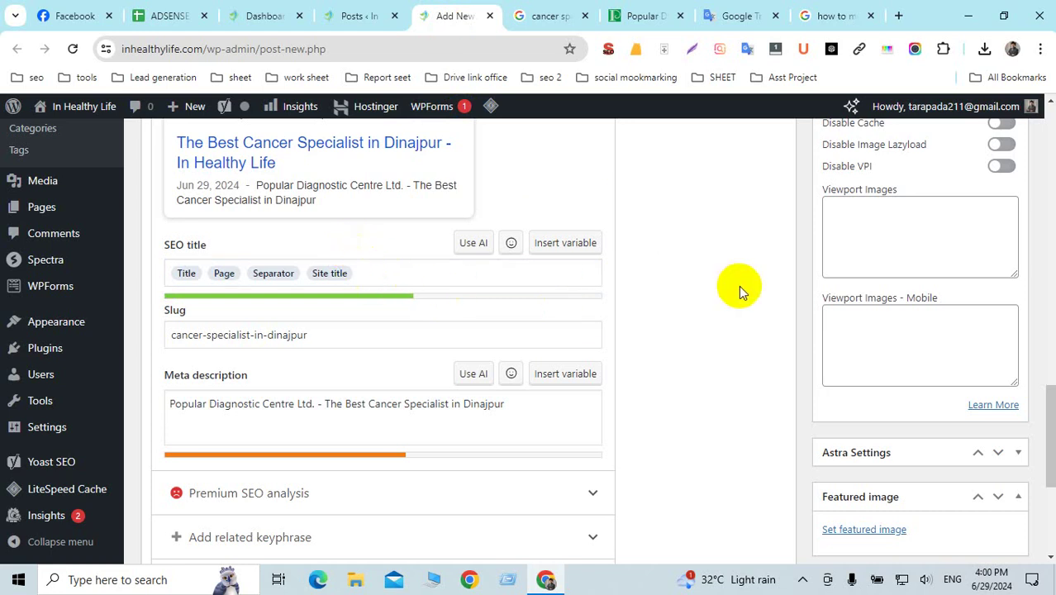
{"action": "left_click", "coordinate": [834, 16]}
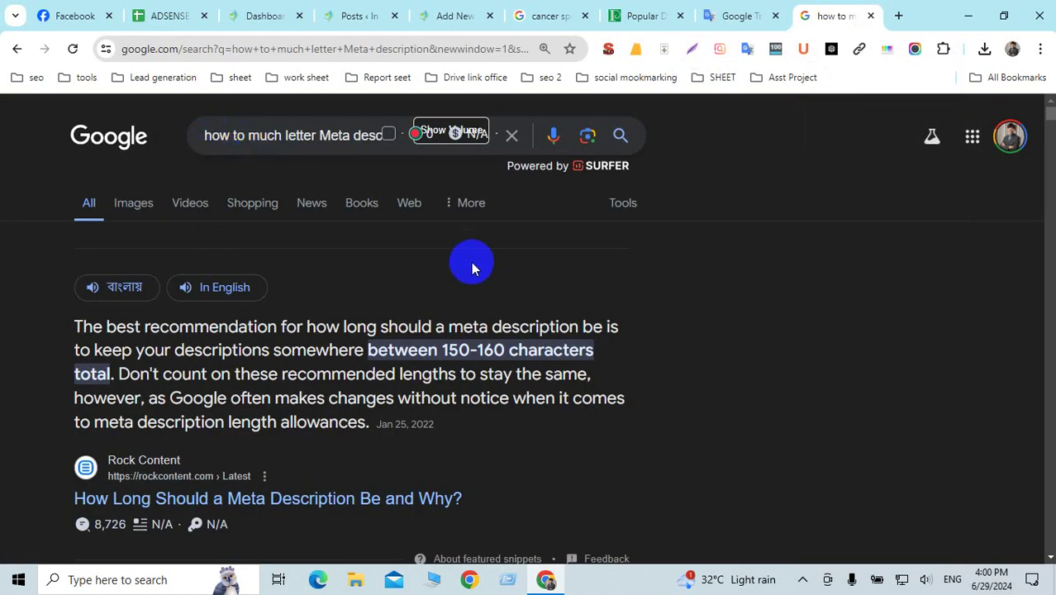
{"action": "left_click", "coordinate": [449, 23]}
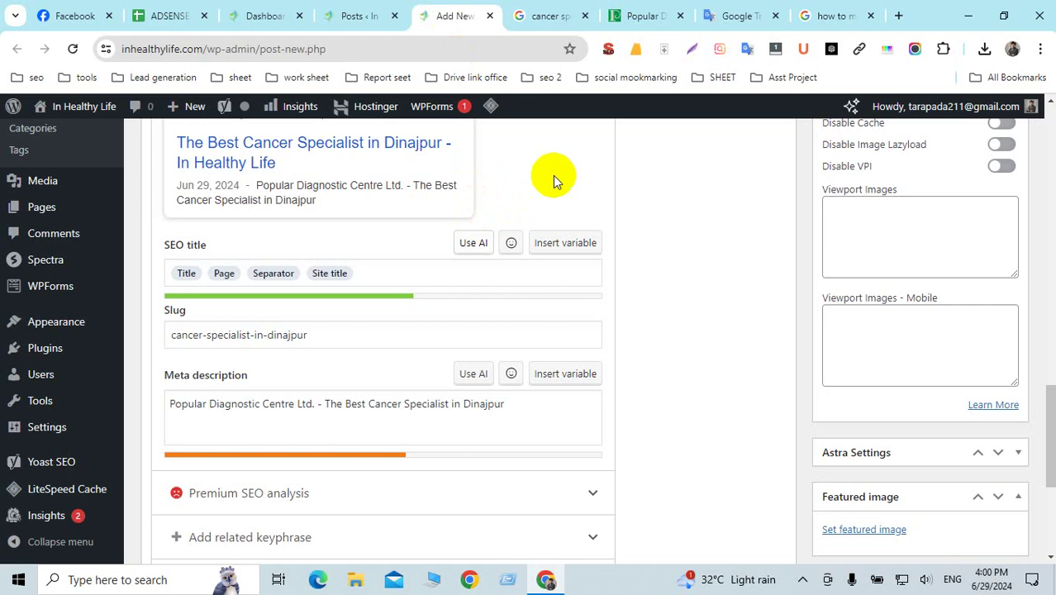
{"action": "left_click", "coordinate": [823, 18]}
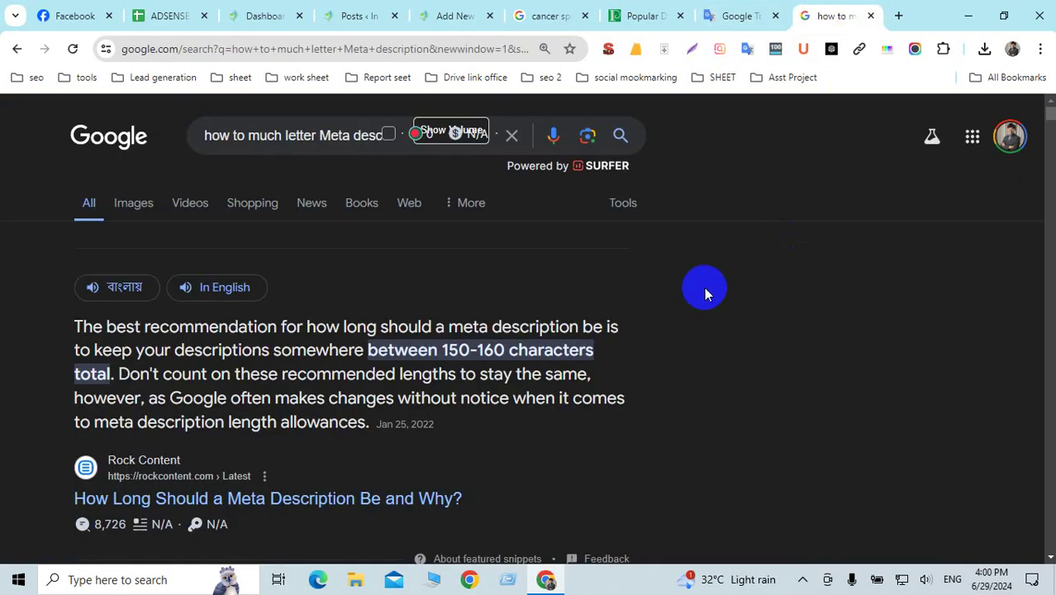
{"action": "left_click", "coordinate": [456, 16]}
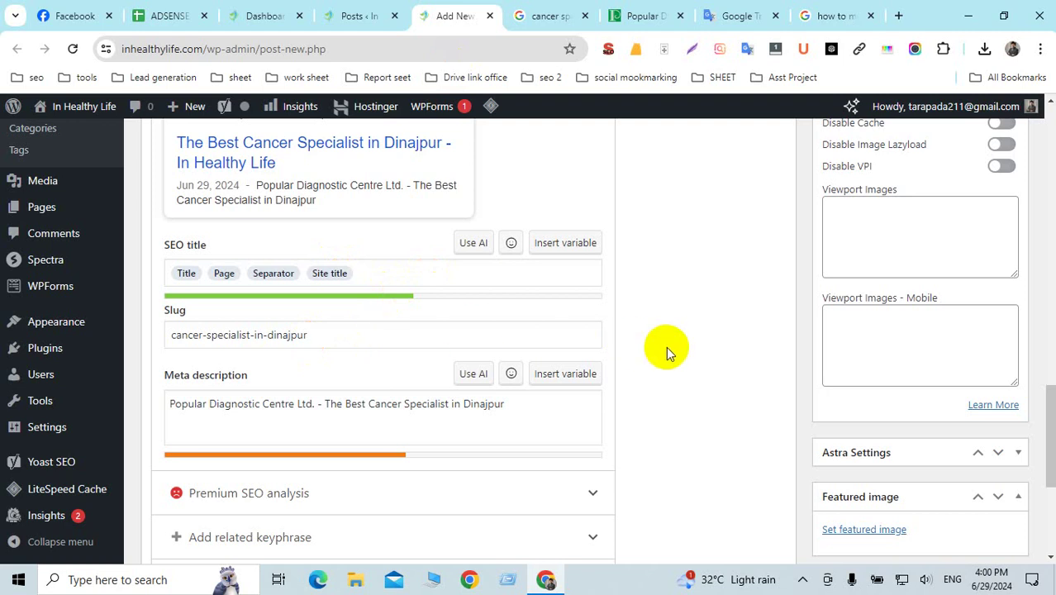
Set the Yoast focus keyphrase to "Cancer Specialist in Dinajpur", copied from the end of the meta description.
{"action": "scroll", "coordinate": [666, 347], "scroll_direction": "down", "scroll_amount": 2}
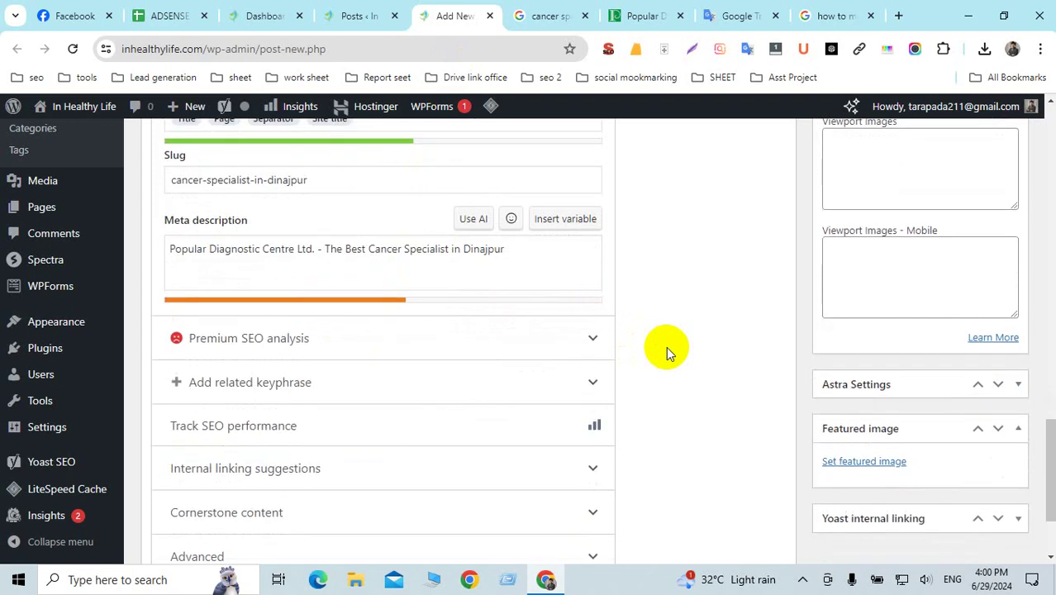
{"action": "scroll", "coordinate": [665, 346], "scroll_direction": "up", "scroll_amount": 5}
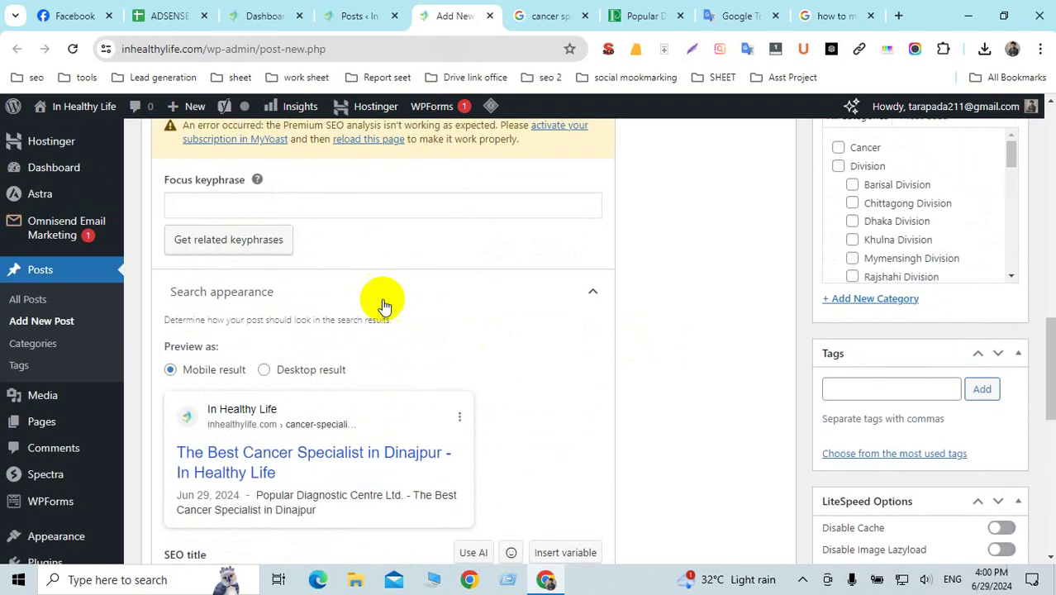
{"action": "left_click", "coordinate": [213, 206]}
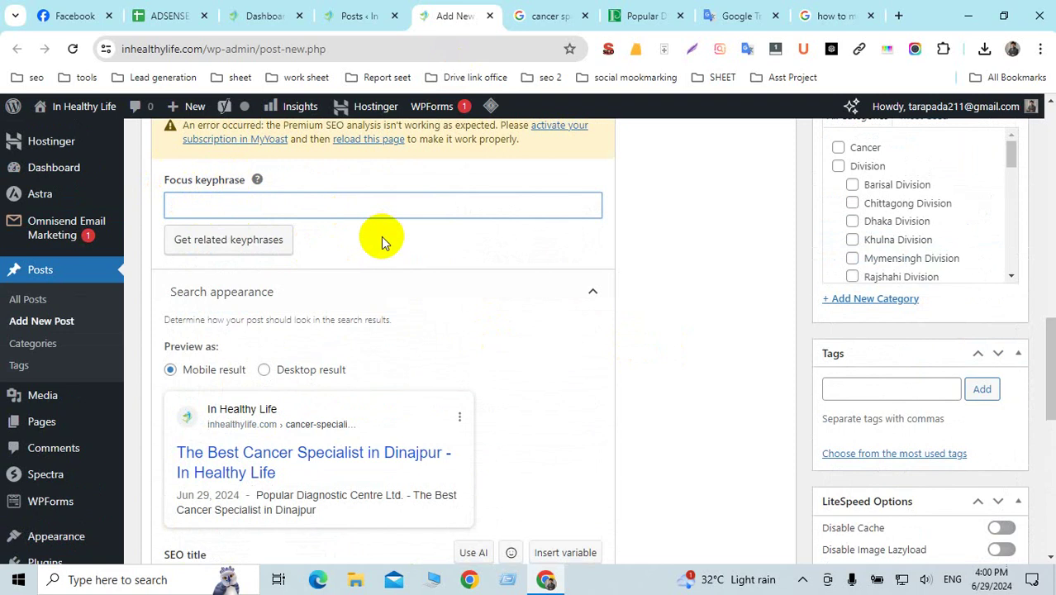
{"action": "scroll", "coordinate": [408, 297], "scroll_direction": "down", "scroll_amount": 5}
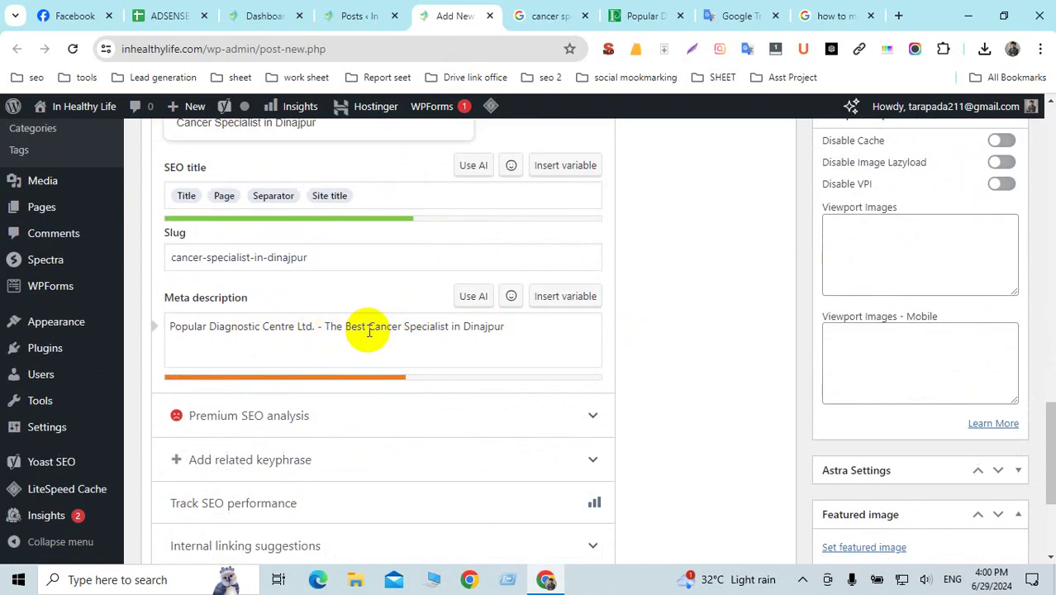
{"action": "left_click_drag", "start_coordinate": [367, 326], "coordinate": [513, 330]}
{"action": "key", "text": "ctrl+c"}
{"action": "left_click", "coordinate": [561, 321]}
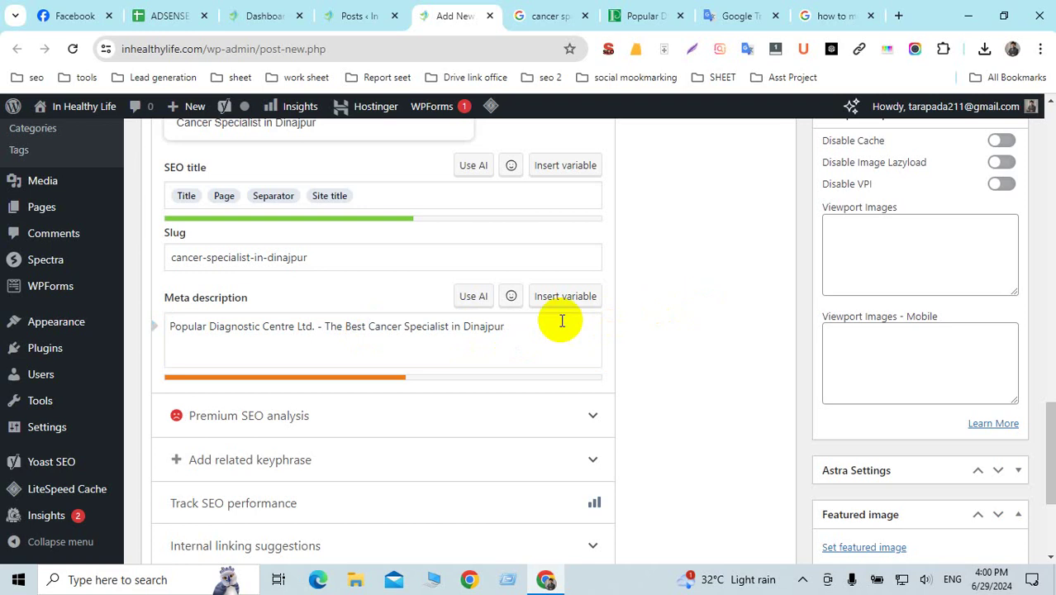
{"action": "scroll", "coordinate": [354, 314], "scroll_direction": "up", "scroll_amount": 5}
{"action": "left_click", "coordinate": [222, 280]}
{"action": "key", "text": "ctrl+v"}
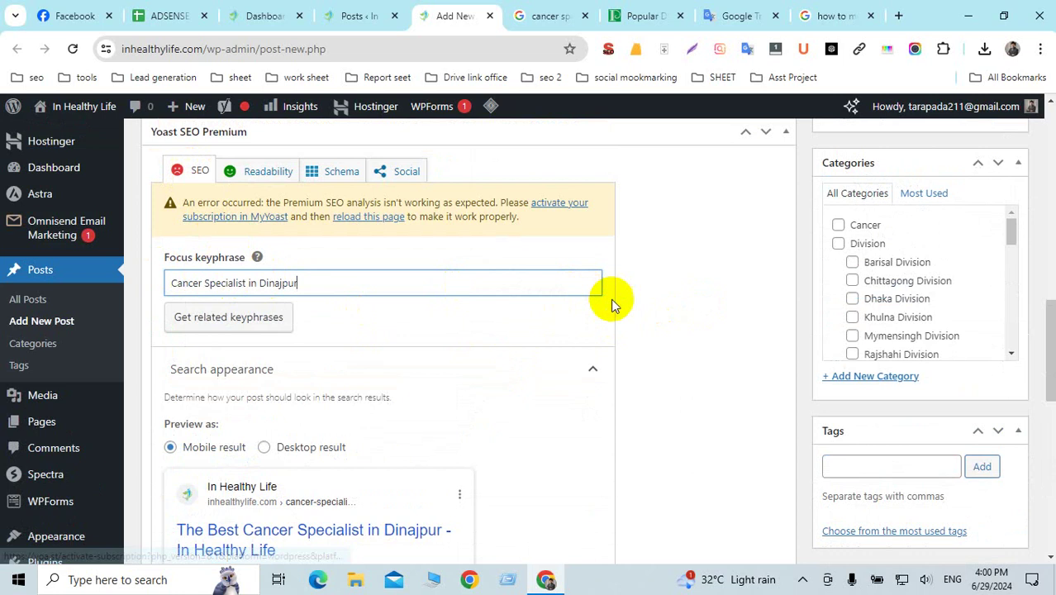
{"action": "left_click", "coordinate": [644, 304]}
Insert the copied keyphrase "Cancer Specialist in Dinajpur" as a Heading 2 line above the doctor's name in the post body.
{"action": "scroll", "coordinate": [343, 301], "scroll_direction": "up", "scroll_amount": 15}
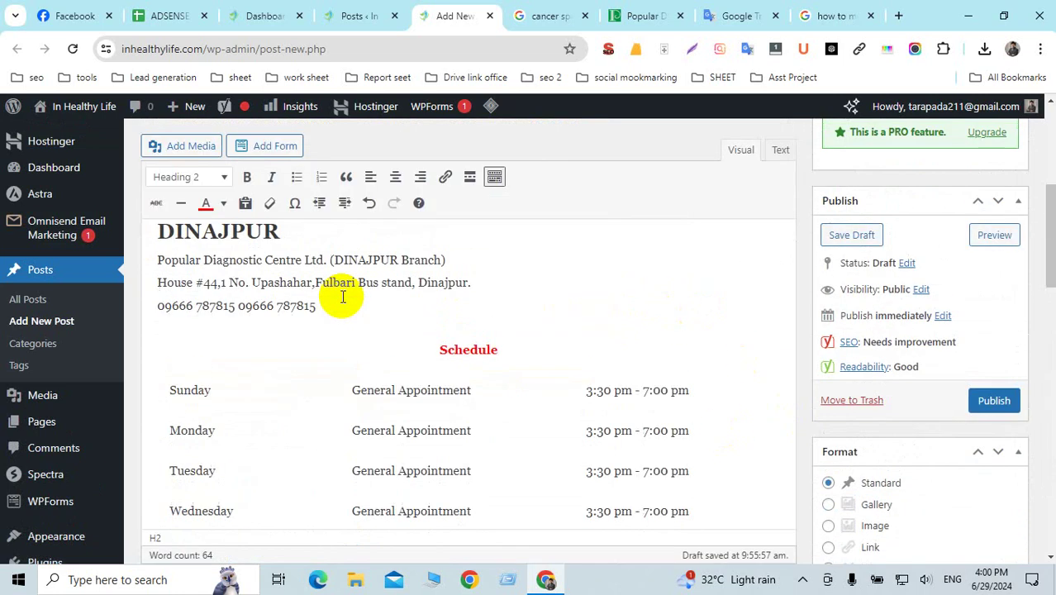
{"action": "left_click", "coordinate": [162, 356]}
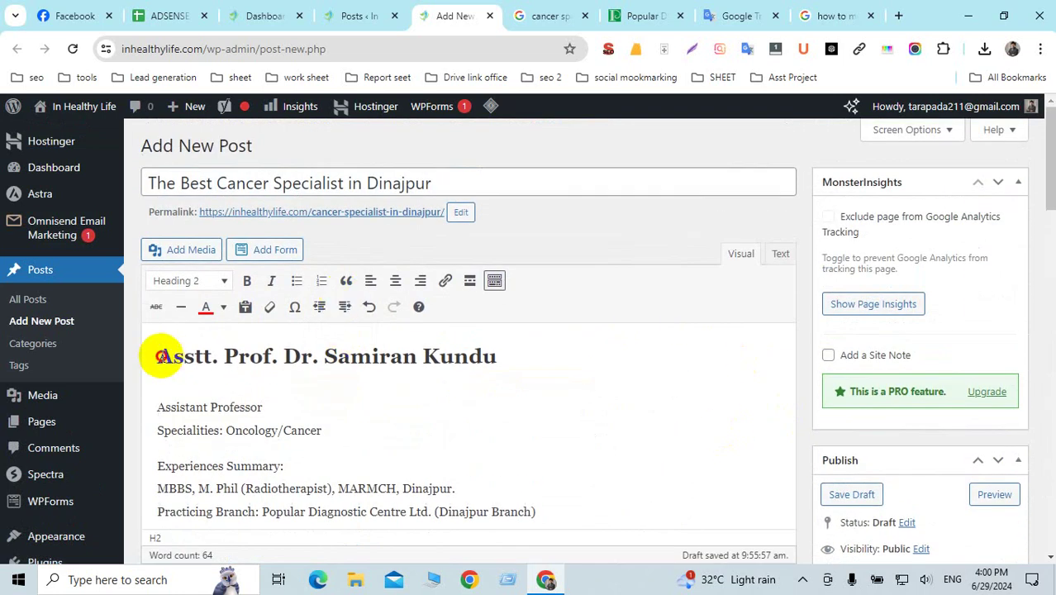
{"action": "key", "text": "Return"}
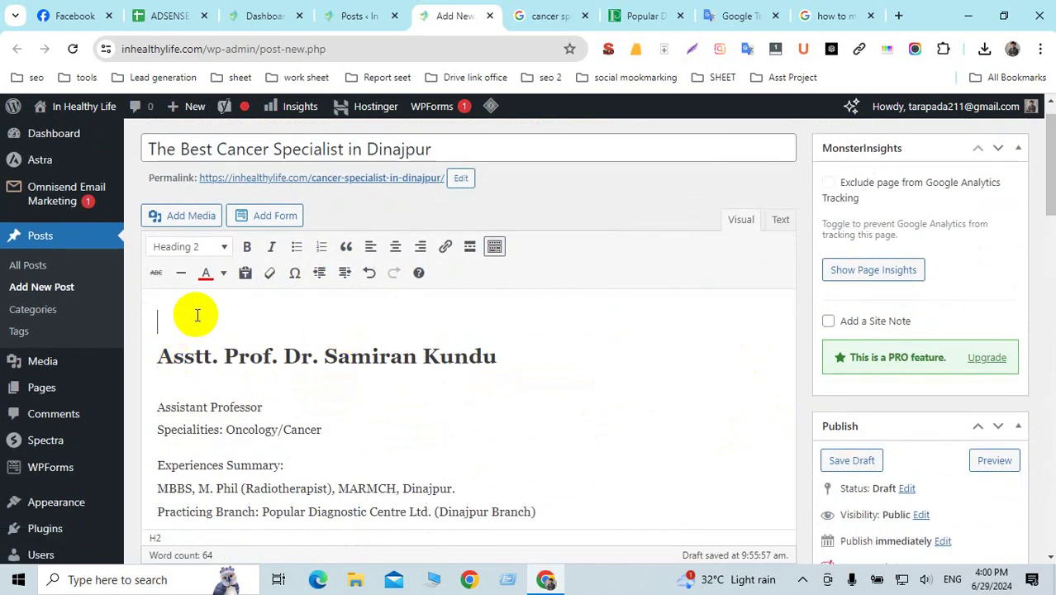
{"action": "key", "text": "ctrl+v"}
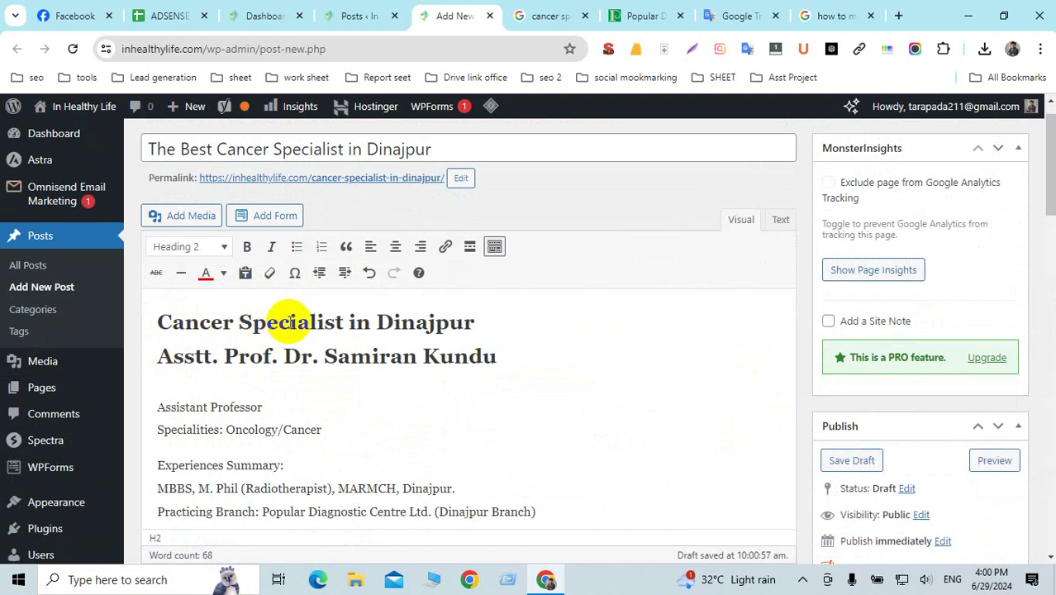
Expand the Premium SEO analysis section and enter "Cancer Specialist in Dinajpur" as the first keyphrase synonym.
{"action": "scroll", "coordinate": [288, 322], "scroll_direction": "down", "scroll_amount": 15}
{"action": "scroll", "coordinate": [308, 328], "scroll_direction": "up", "scroll_amount": 3}
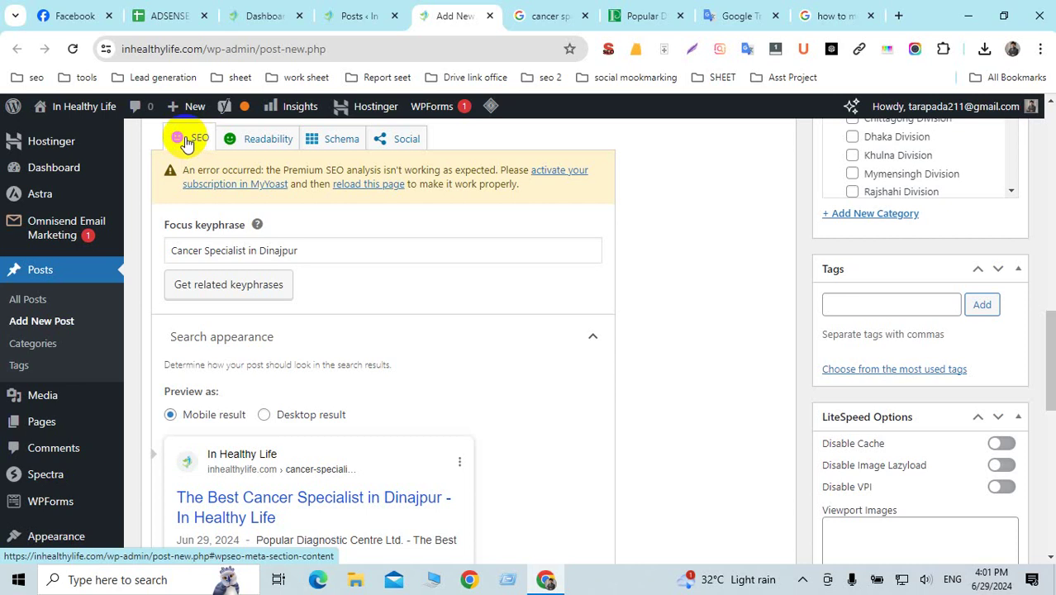
{"action": "scroll", "coordinate": [288, 384], "scroll_direction": "down", "scroll_amount": 6}
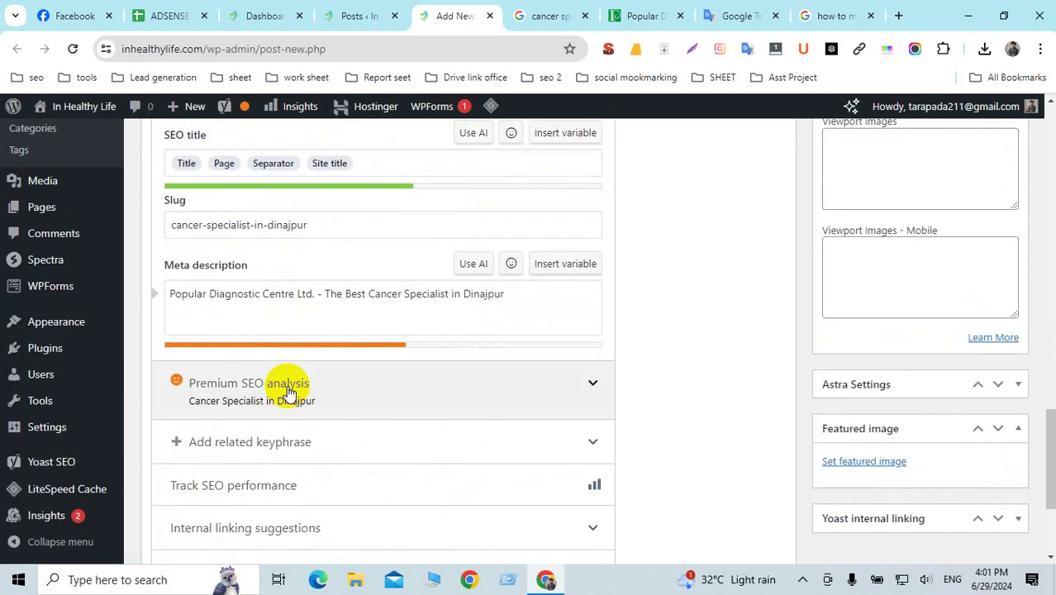
{"action": "left_click", "coordinate": [289, 388]}
{"action": "scroll", "coordinate": [190, 295], "scroll_direction": "down", "scroll_amount": 2}
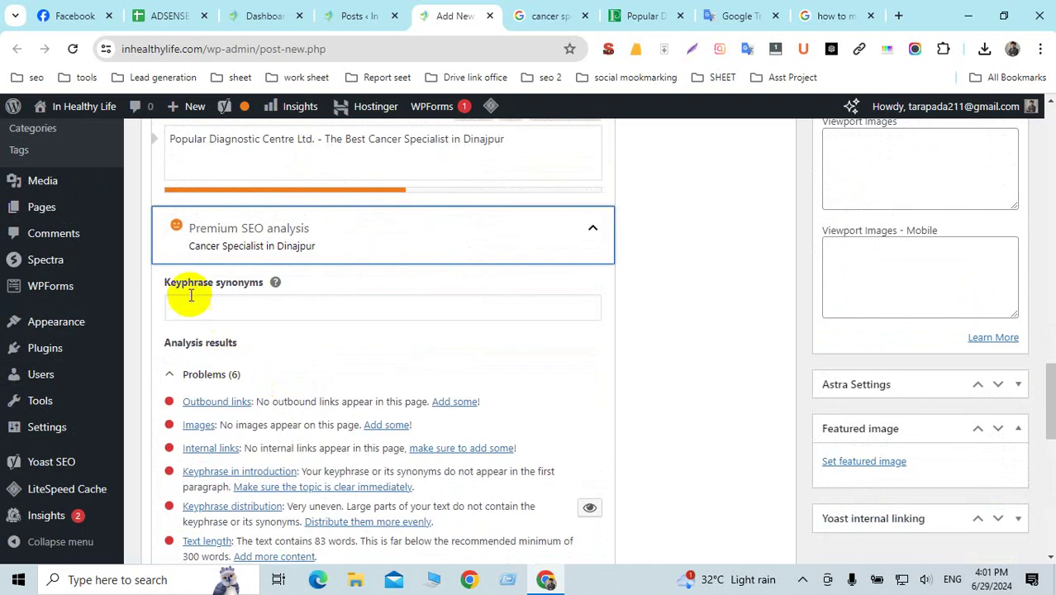
{"action": "left_click", "coordinate": [183, 306]}
{"action": "key", "text": "ctrl+v"}
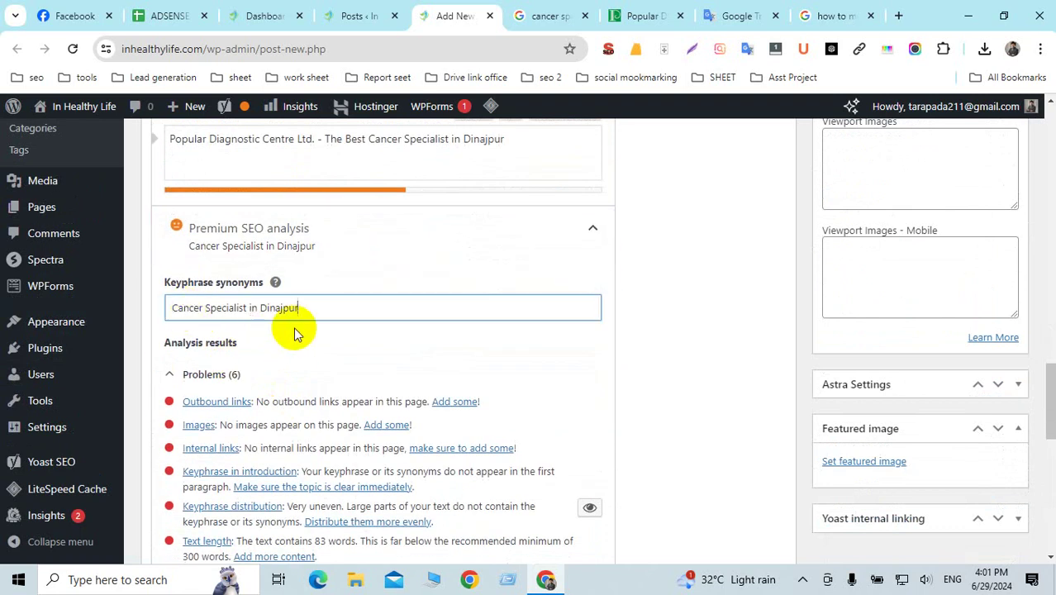
Add "Cancer Specialist" and "Dinajpur" as further comma-separated keyphrase synonyms, removing the word "in" between them.
{"action": "type", "text": ","}
{"action": "key", "text": "ctrl+v"}
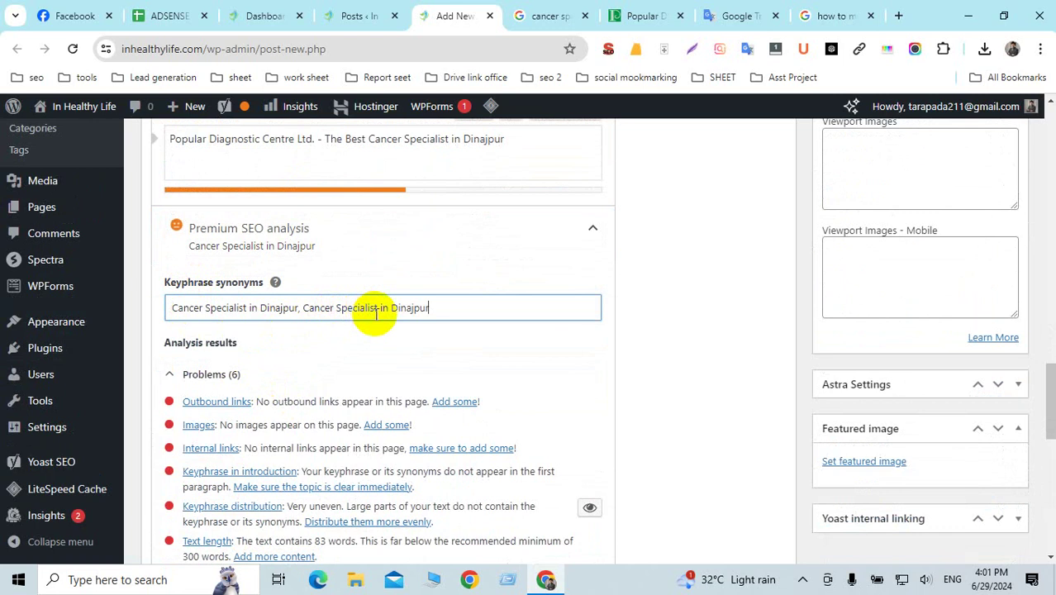
{"action": "key", "text": "ctrl+Left"}
{"action": "key", "text": "ctrl+Left"}
{"action": "type", "text": ","}
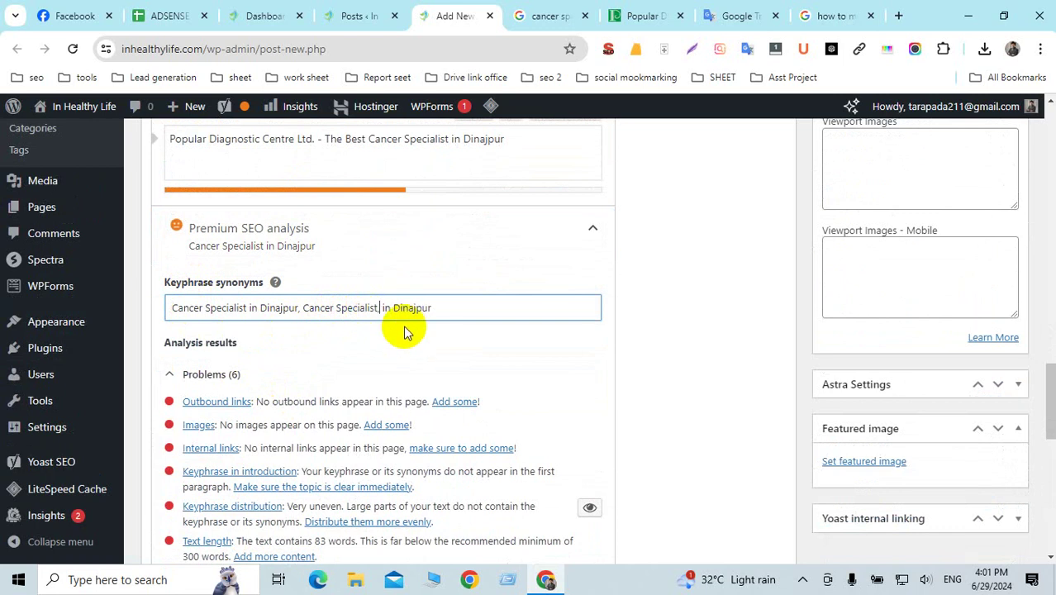
{"action": "key", "text": "Delete"}
{"action": "key", "text": "Delete"}
{"action": "key", "text": "Delete"}
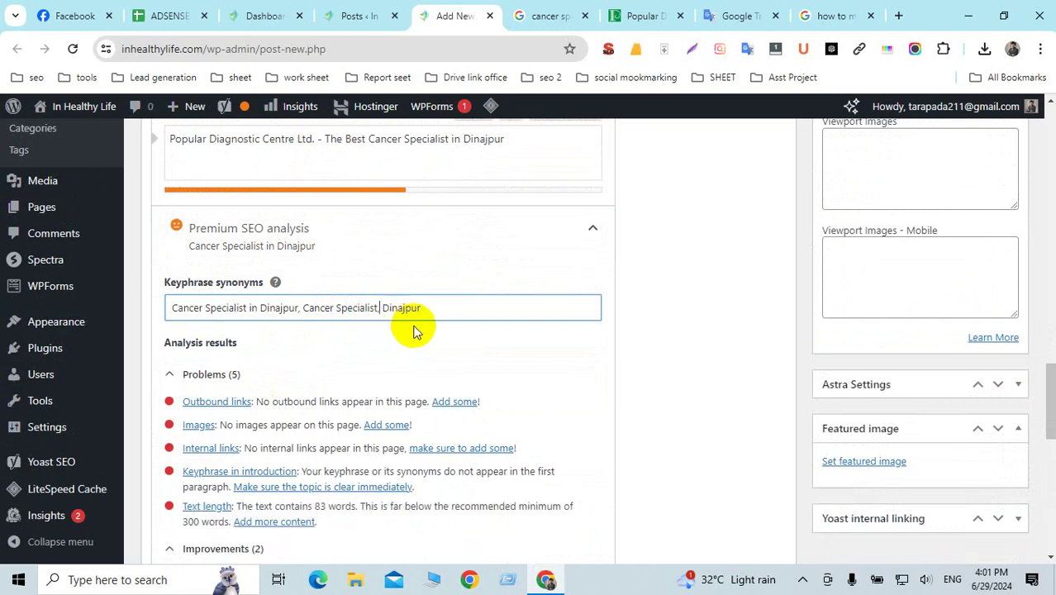
{"action": "left_click", "coordinate": [661, 338]}
Review the problems and improvements in the Yoast SEO analysis and check the readability and SEO score indicators.
{"action": "scroll", "coordinate": [459, 389], "scroll_direction": "down", "scroll_amount": 2}
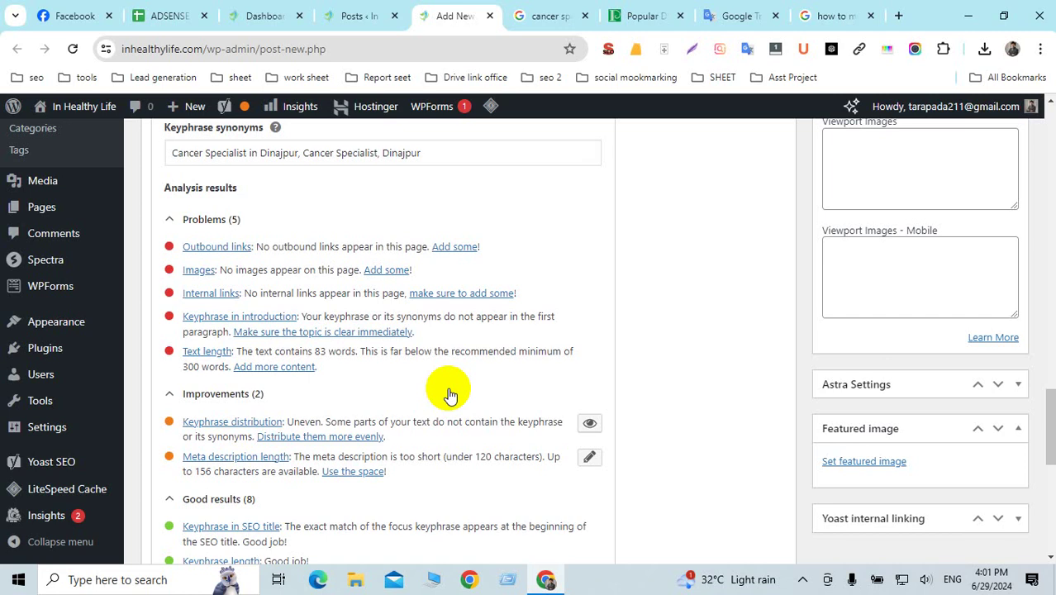
{"action": "scroll", "coordinate": [450, 393], "scroll_direction": "up", "scroll_amount": 10}
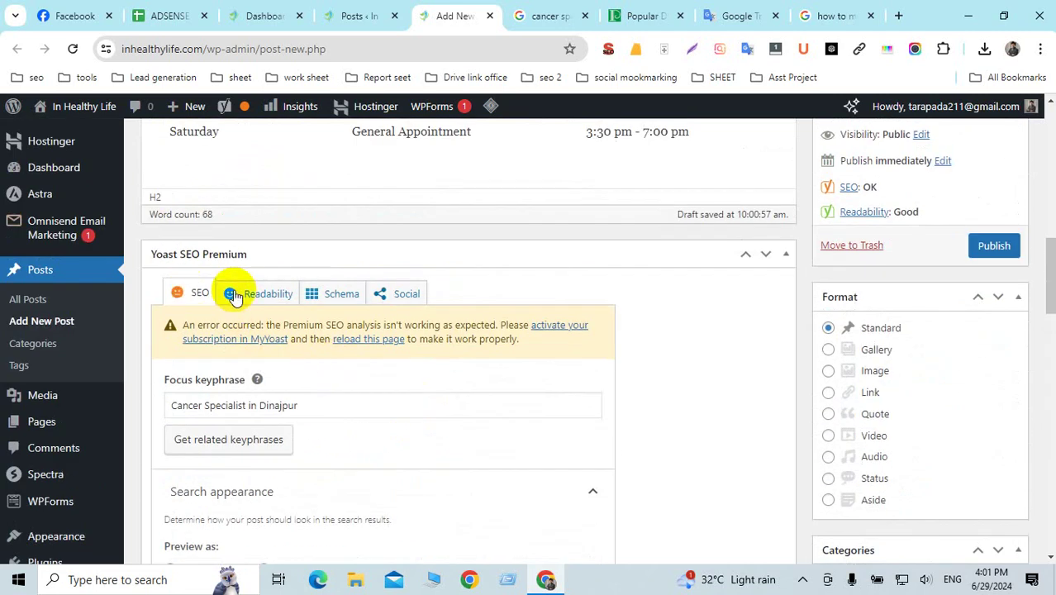
{"action": "left_click", "coordinate": [234, 296]}
{"action": "left_click", "coordinate": [199, 295]}
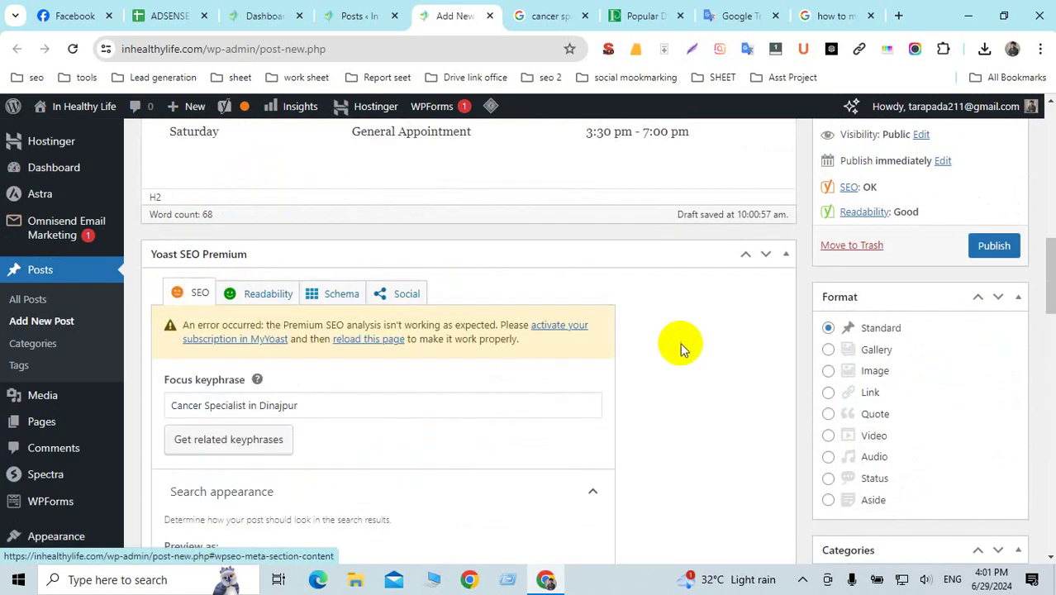
Assign the post to the Cancer category.
{"action": "scroll", "coordinate": [515, 418], "scroll_direction": "down", "scroll_amount": 5}
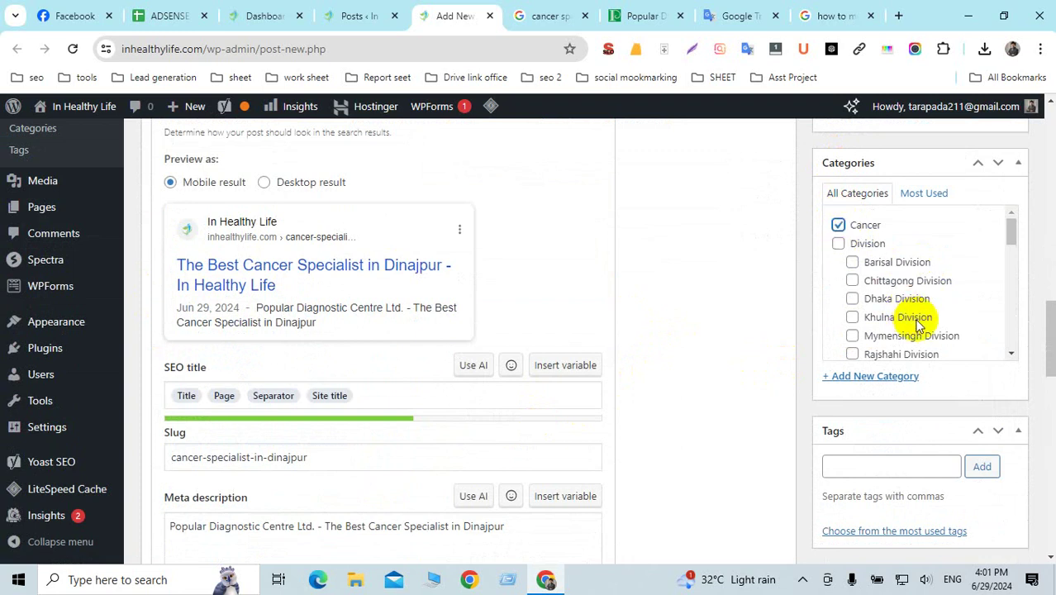
{"action": "scroll", "coordinate": [918, 326], "scroll_direction": "down", "scroll_amount": 1}
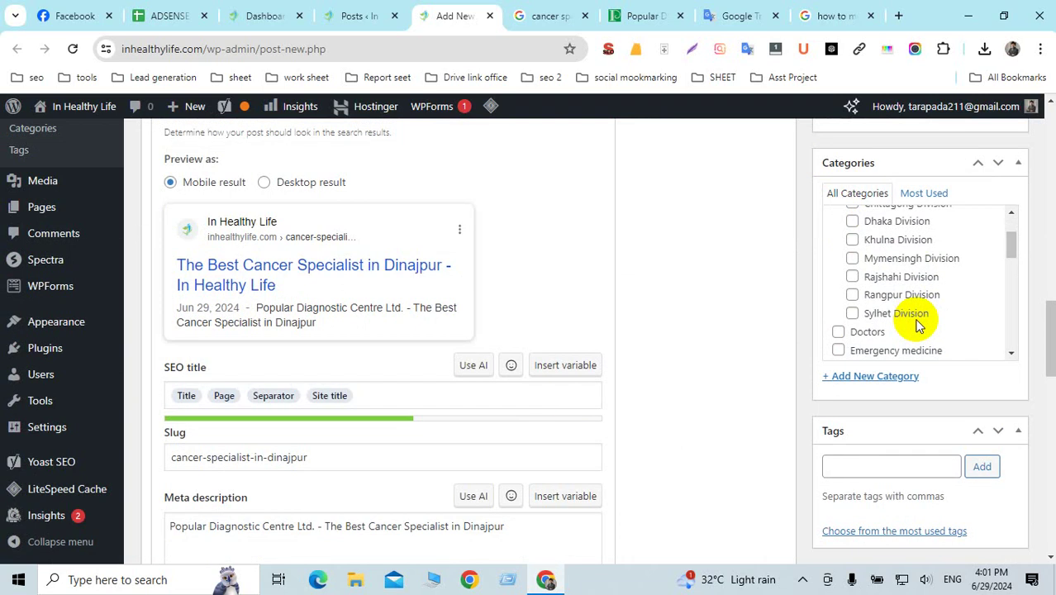
{"action": "scroll", "coordinate": [892, 323], "scroll_direction": "down", "scroll_amount": 1}
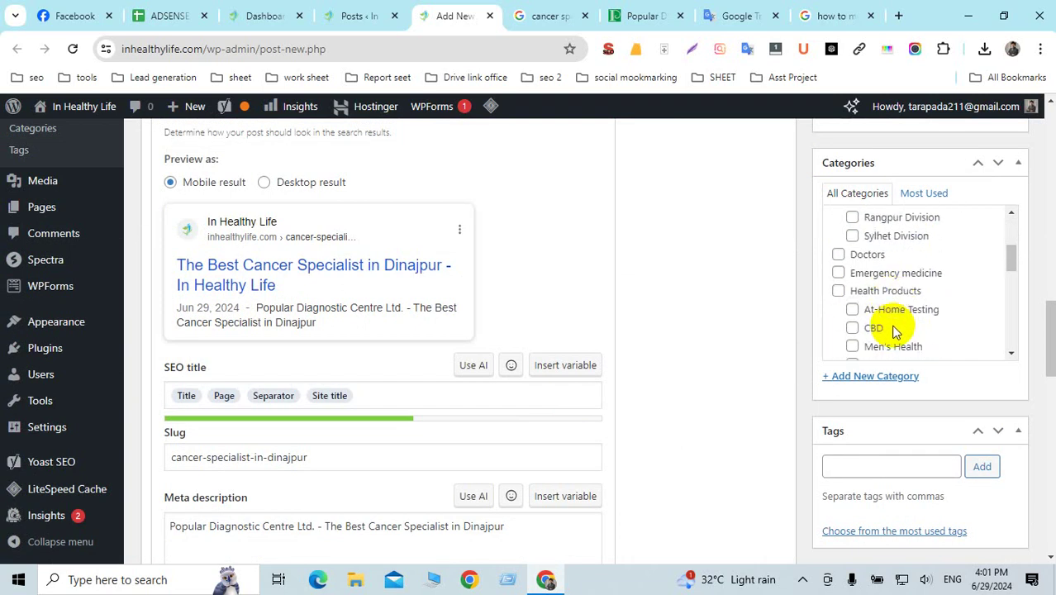
{"action": "left_click", "coordinate": [838, 255]}
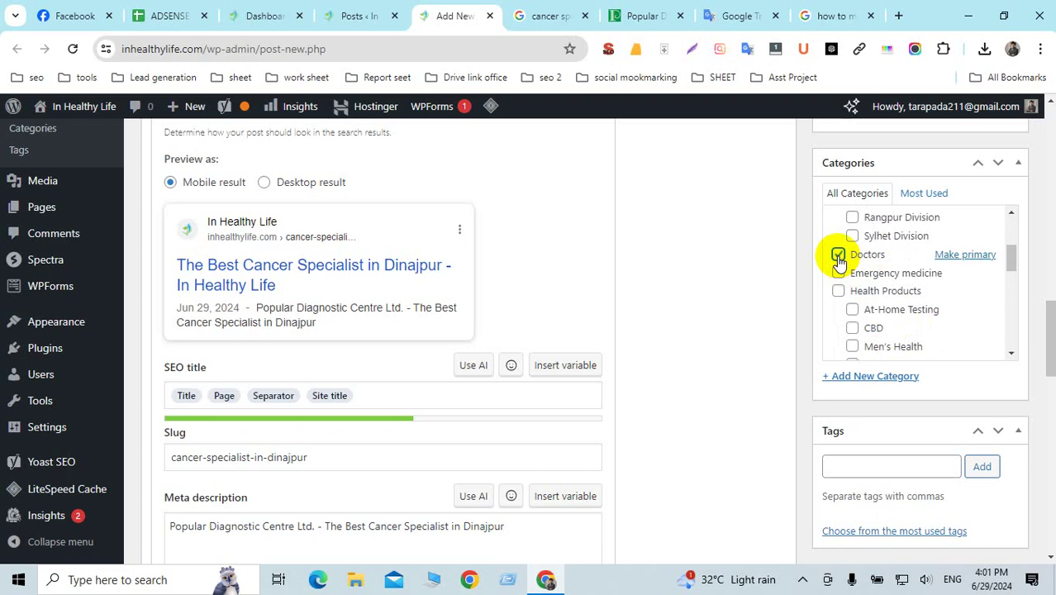
{"action": "left_click", "coordinate": [839, 255]}
{"action": "scroll", "coordinate": [876, 266], "scroll_direction": "up", "scroll_amount": 2}
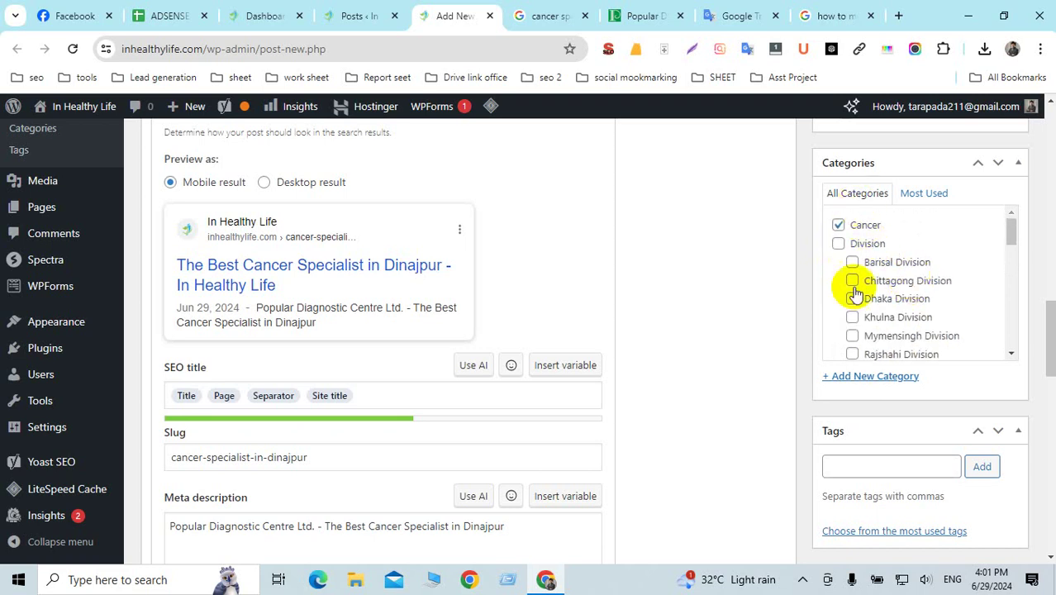
Copy the phrase "Cancer Doctors in Dinajpur" from the Justdial listing in the Google results for cancer specialist in dinajpur.
{"action": "scroll", "coordinate": [857, 289], "scroll_direction": "down", "scroll_amount": 1}
{"action": "scroll", "coordinate": [860, 326], "scroll_direction": "down", "scroll_amount": 8}
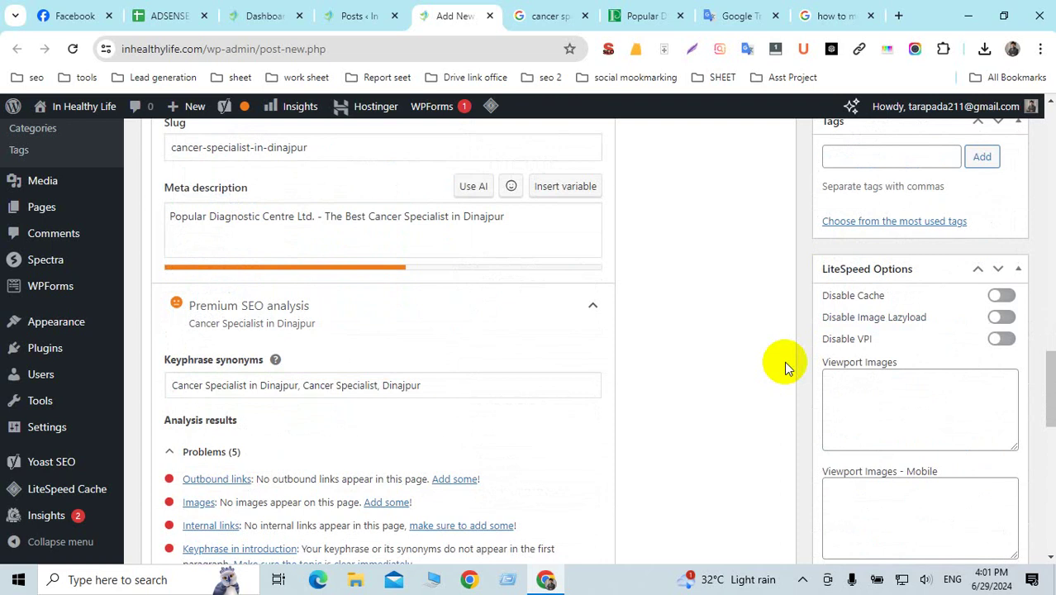
{"action": "scroll", "coordinate": [784, 361], "scroll_direction": "up", "scroll_amount": 2}
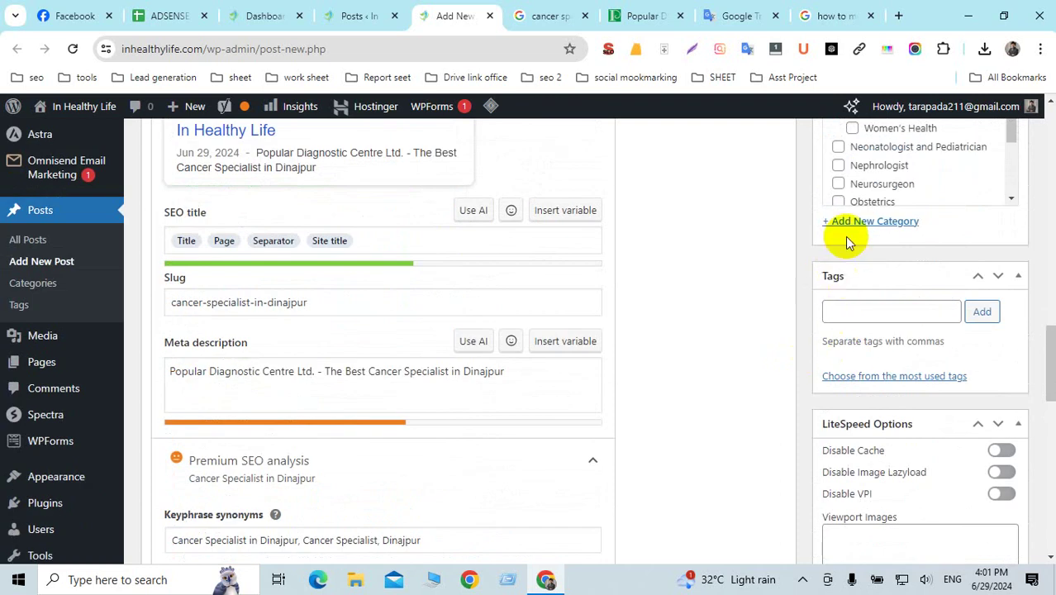
{"action": "left_click", "coordinate": [549, 15]}
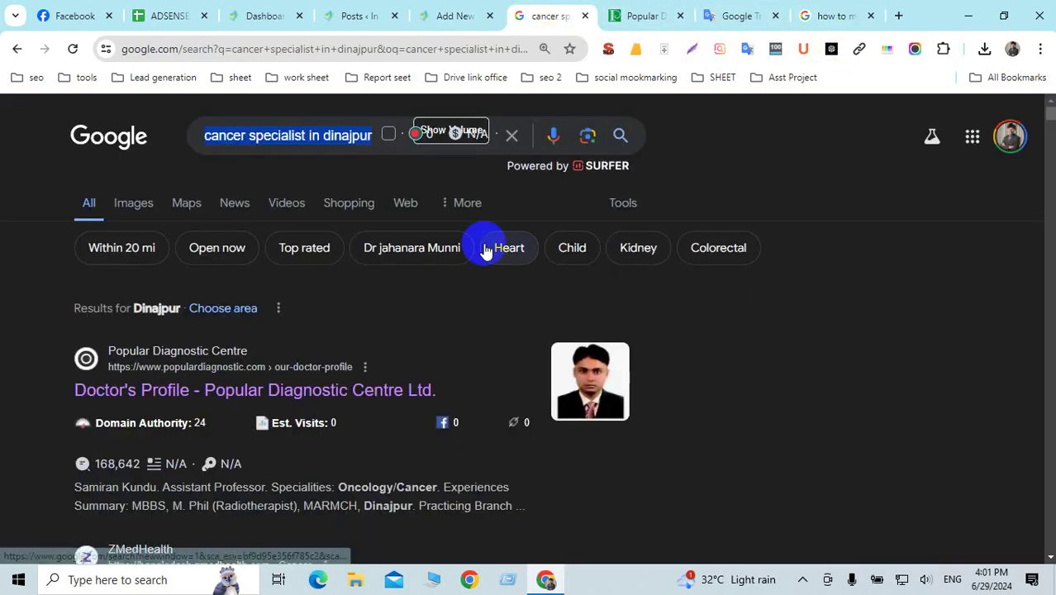
{"action": "triple_click", "coordinate": [282, 136]}
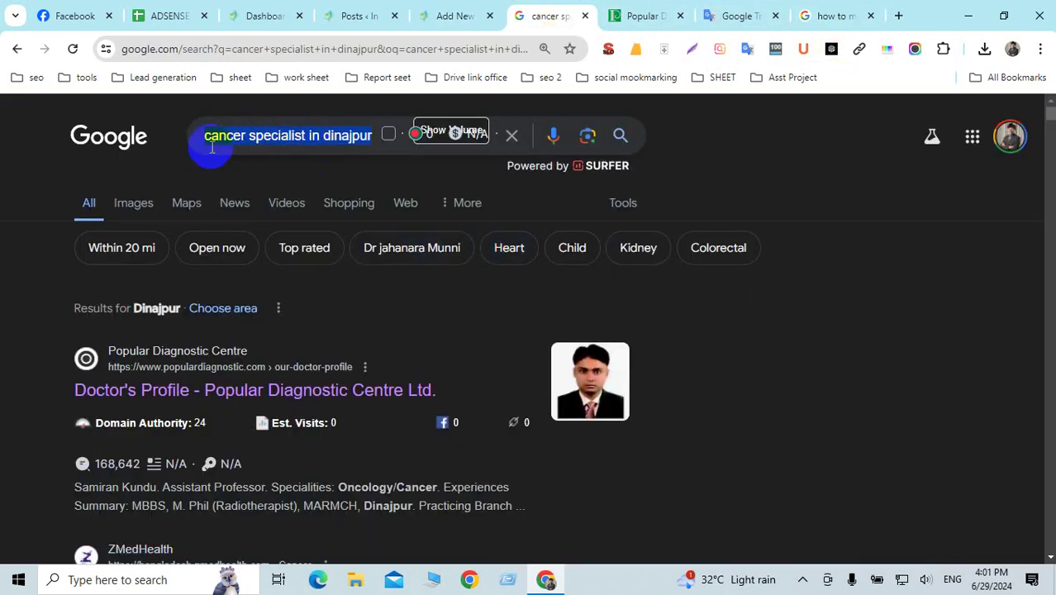
{"action": "scroll", "coordinate": [765, 331], "scroll_direction": "down", "scroll_amount": 1}
{"action": "scroll", "coordinate": [765, 330], "scroll_direction": "down", "scroll_amount": 10}
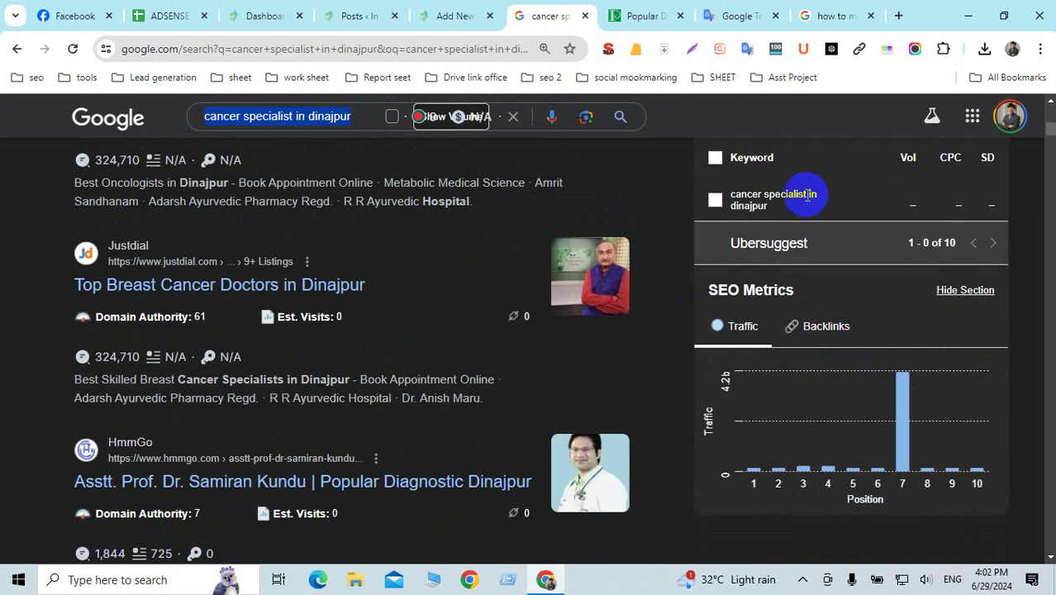
{"action": "scroll", "coordinate": [785, 323], "scroll_direction": "up", "scroll_amount": 2}
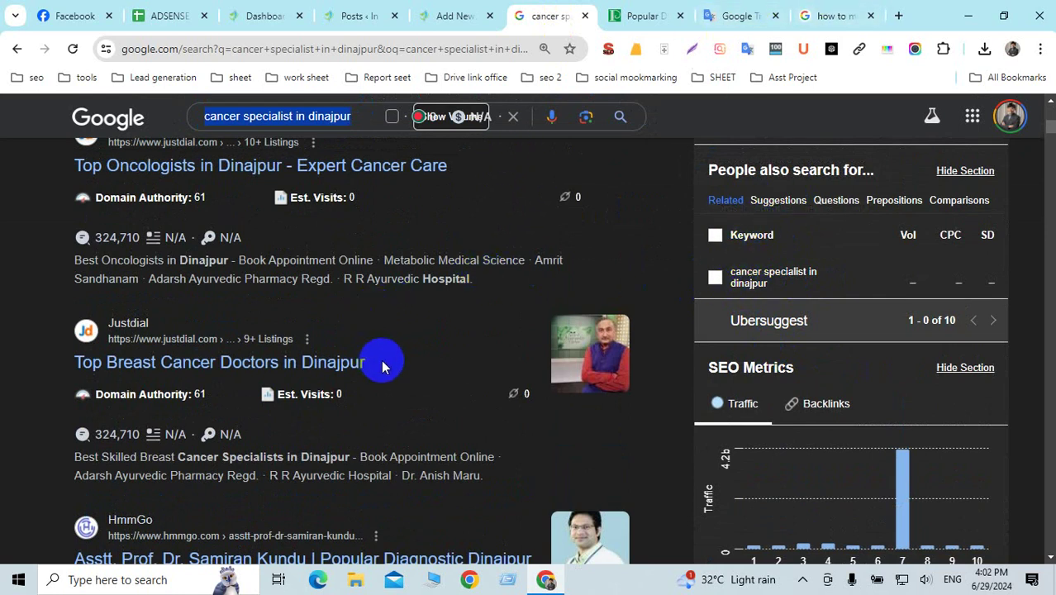
{"action": "left_click_drag", "start_coordinate": [382, 367], "coordinate": [161, 361]}
{"action": "key", "text": "ctrl+c"}
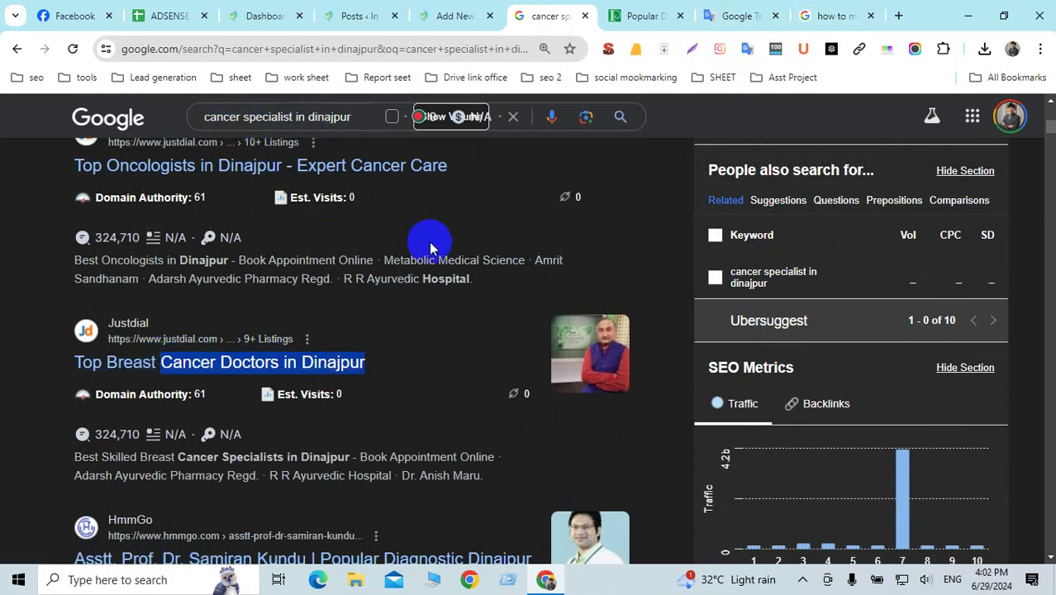
Switch to Google Translate and replace its source text with "Cancer Doctors in Dinajpur,".
{"action": "left_click", "coordinate": [736, 15]}
{"action": "key", "text": "ctrl+a"}
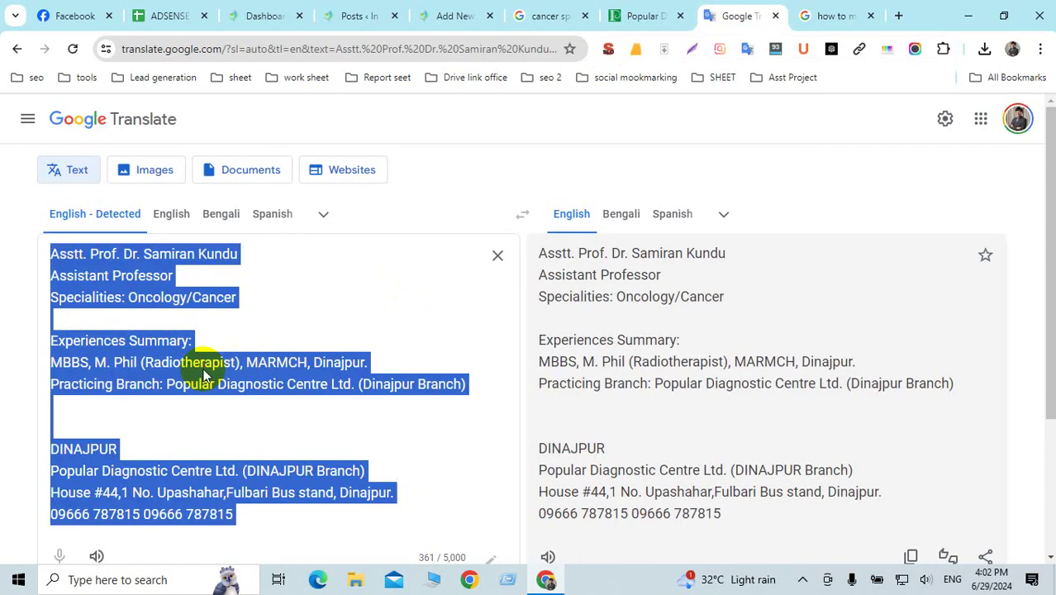
{"action": "key", "text": "ctrl+v"}
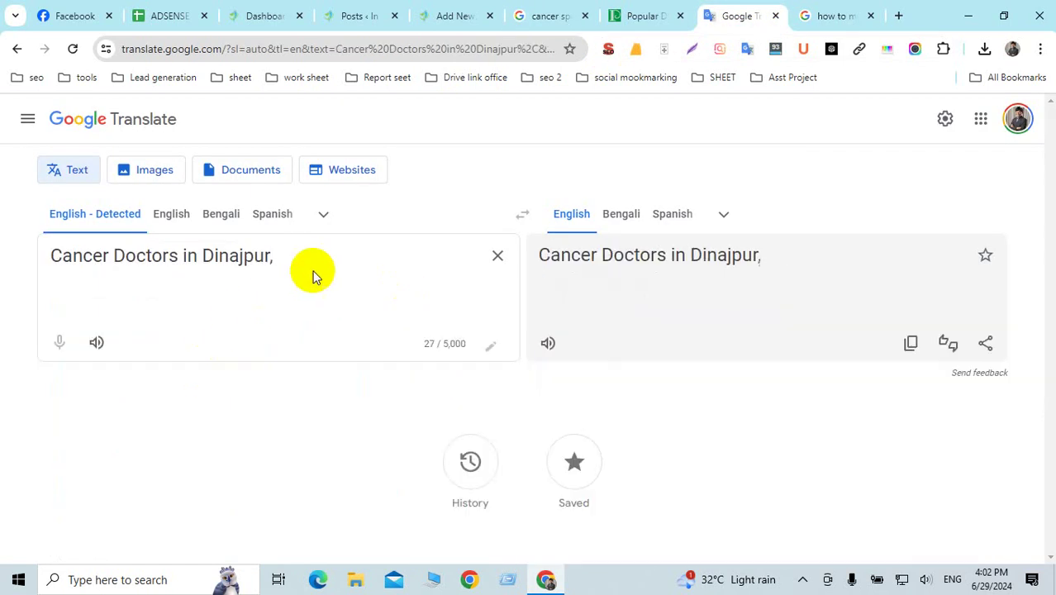
Copy the Google search query and add it in Google Translate as a second line, "cancer specialist in dinajpur,".
{"action": "left_click", "coordinate": [533, 15]}
{"action": "left_click", "coordinate": [351, 117]}
{"action": "key", "text": "ctrl+c"}
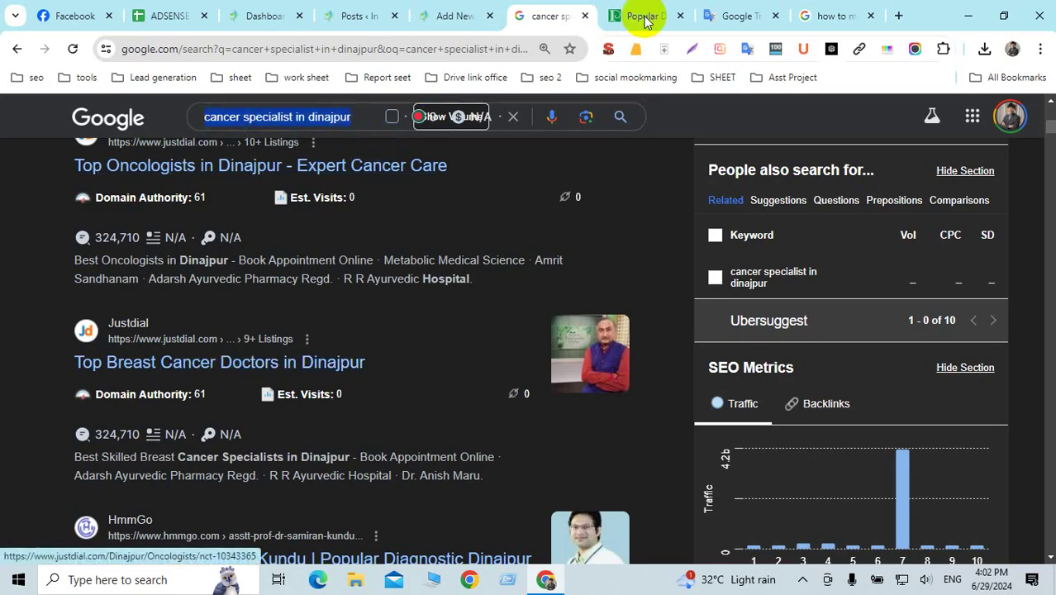
{"action": "left_click", "coordinate": [735, 15]}
{"action": "key", "text": "ctrl+v"}
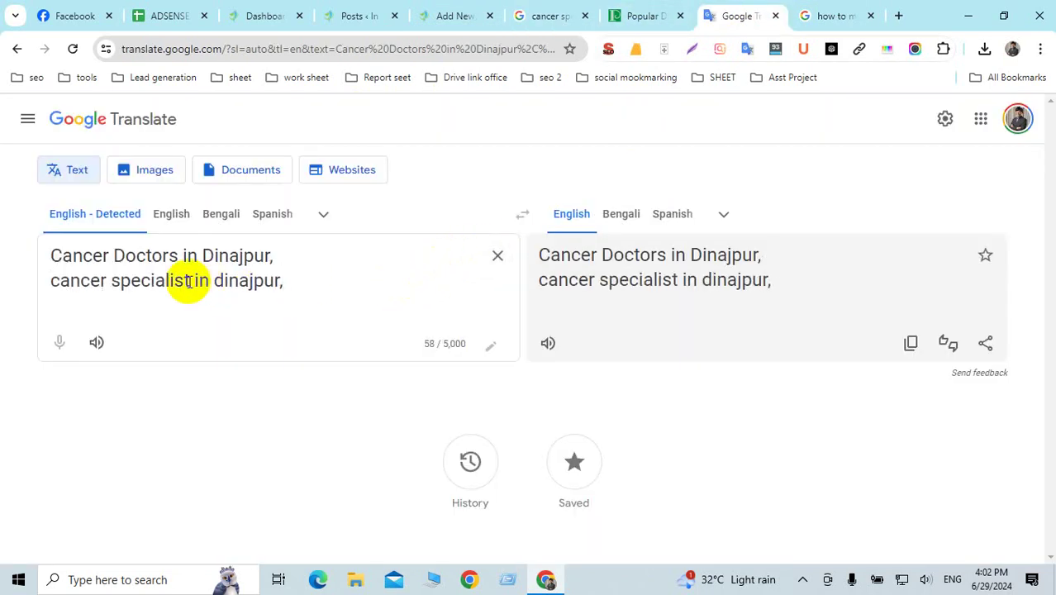
Copy "cancer specialist" from the second line and add it as a third line of the source text.
{"action": "left_click_drag", "start_coordinate": [209, 281], "coordinate": [50, 281]}
{"action": "key", "text": "ctrl+c"}
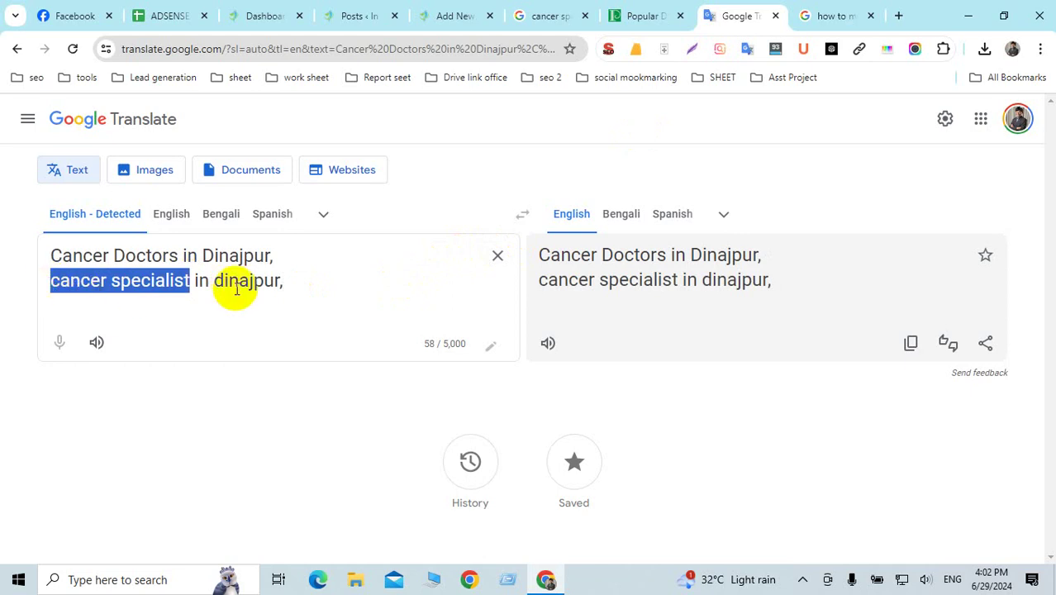
{"action": "left_click", "coordinate": [303, 288]}
{"action": "key", "text": "Return"}
{"action": "key", "text": "ctrl+v"}
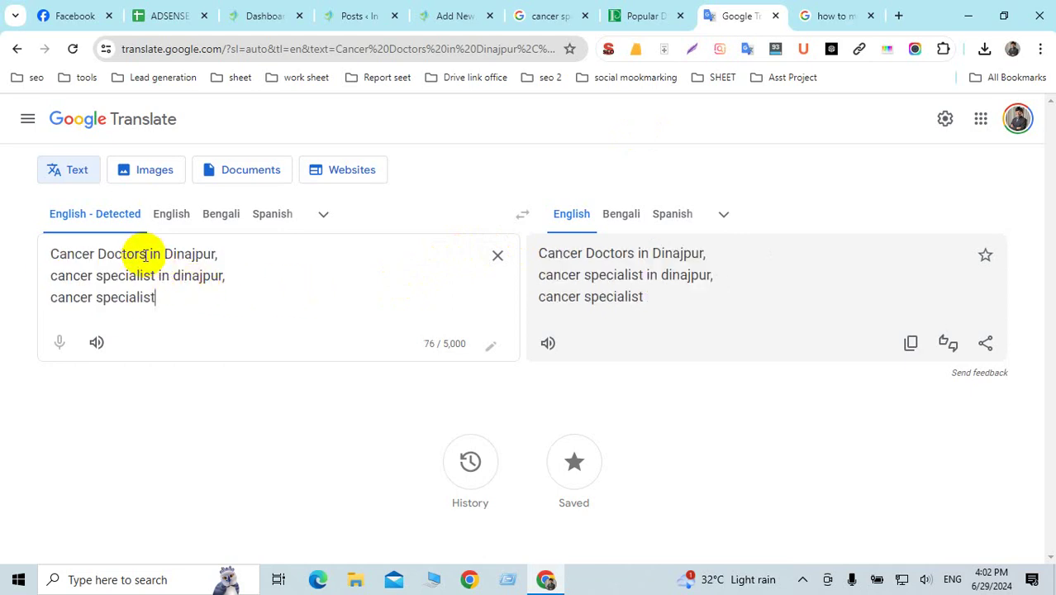
End the third line with a comma and add "Cancer Doctors," copied from the first line, as a fourth line.
{"action": "left_click_drag", "start_coordinate": [145, 256], "coordinate": [11, 258]}
{"action": "key", "text": "ctrl+c"}
{"action": "left_click", "coordinate": [168, 306]}
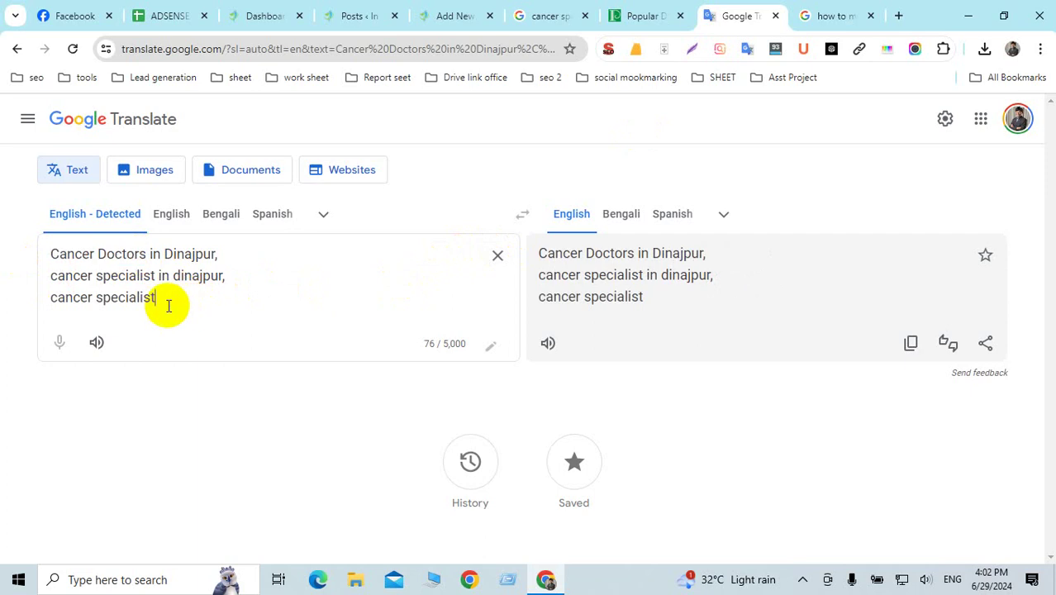
{"action": "key", "text": "Return"}
{"action": "key", "text": "ctrl+v"}
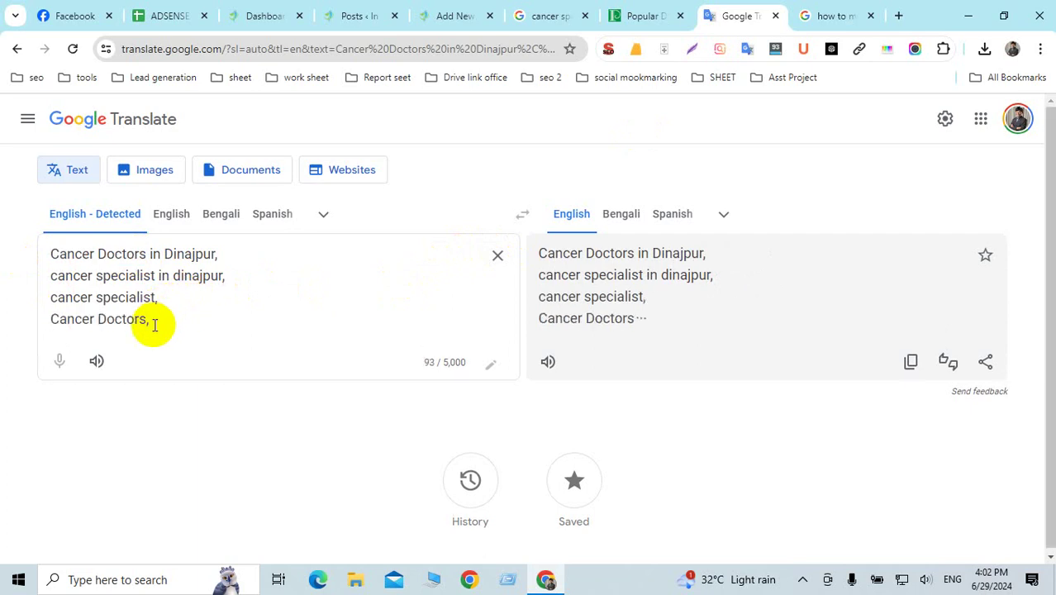
Copy all four comma-separated phrases from Google Translate and add them as tags to the WordPress post.
{"action": "left_click_drag", "start_coordinate": [151, 323], "coordinate": [25, 251]}
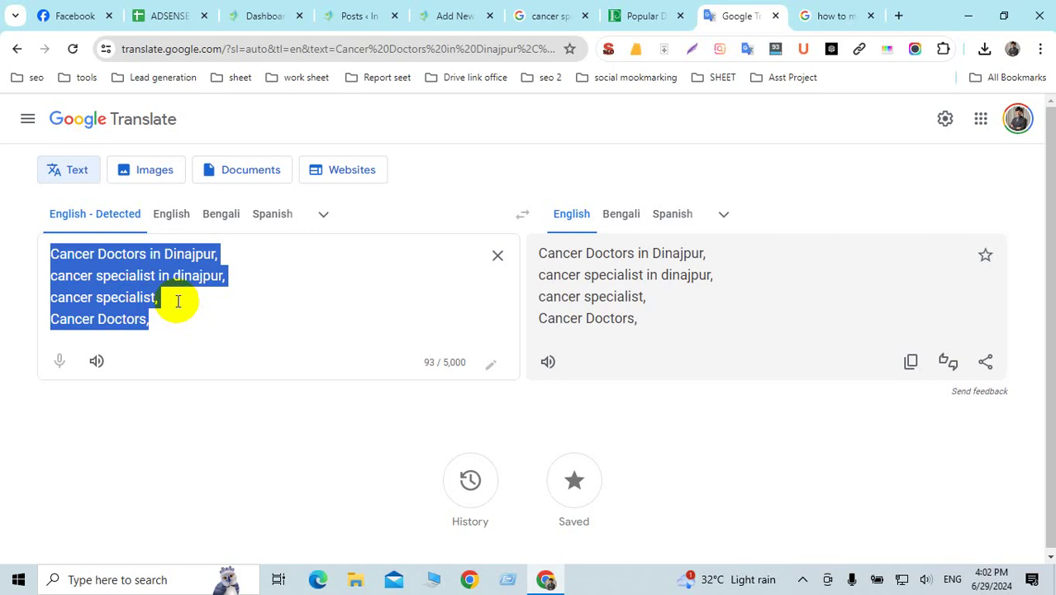
{"action": "left_click", "coordinate": [103, 291]}
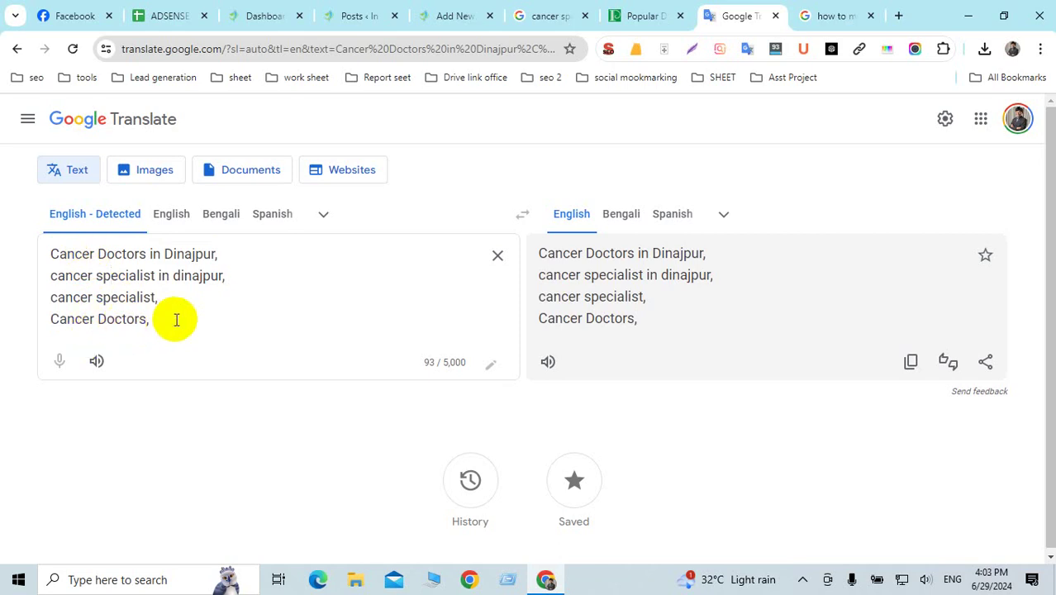
{"action": "left_click_drag", "start_coordinate": [163, 315], "coordinate": [12, 252]}
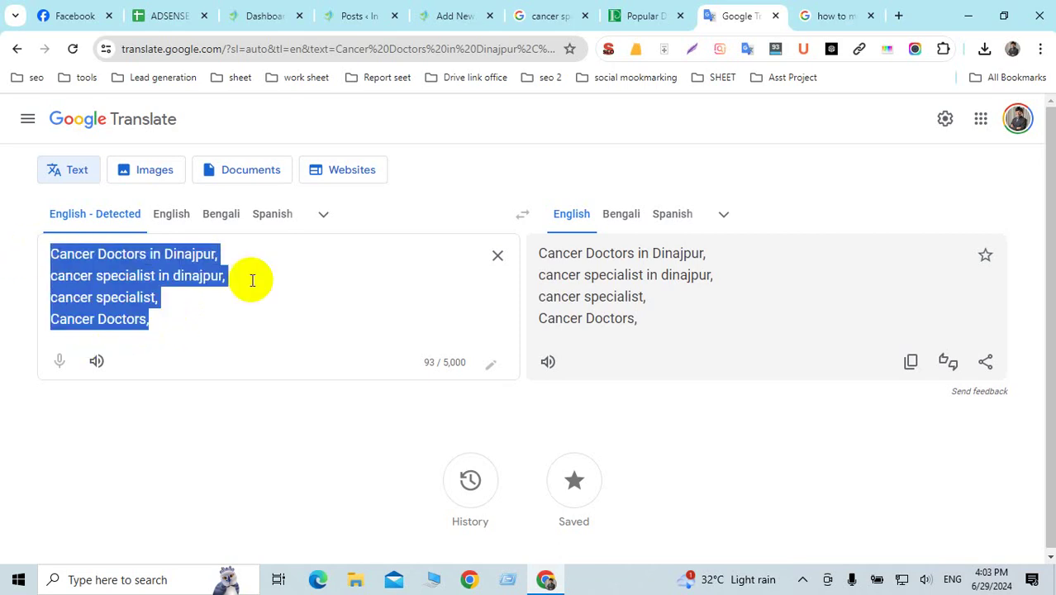
{"action": "left_click", "coordinate": [448, 15]}
{"action": "left_click", "coordinate": [859, 312]}
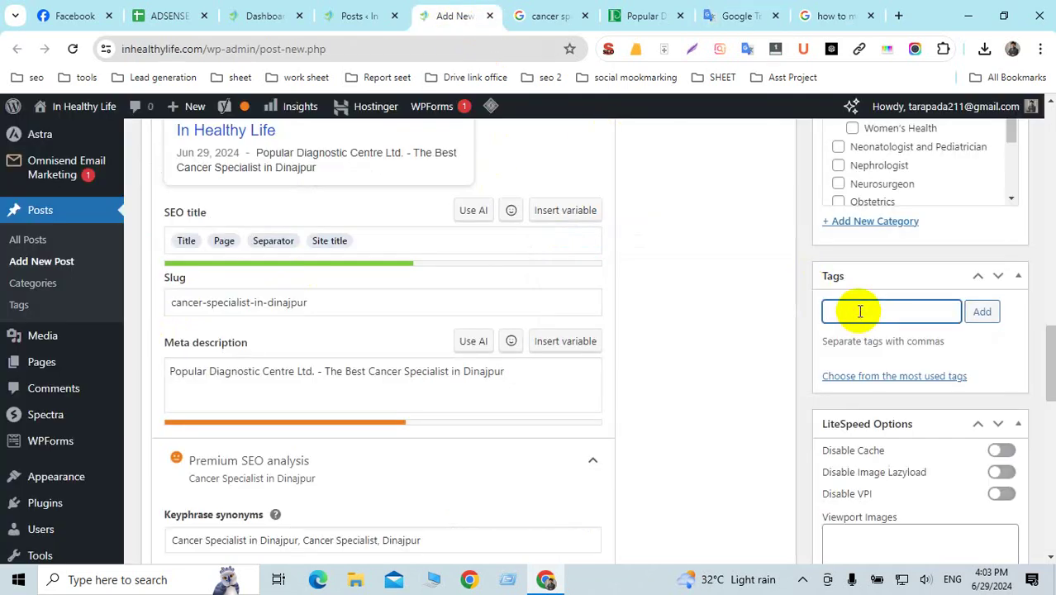
{"action": "key", "text": "ctrl+v"}
{"action": "left_click", "coordinate": [982, 312]}
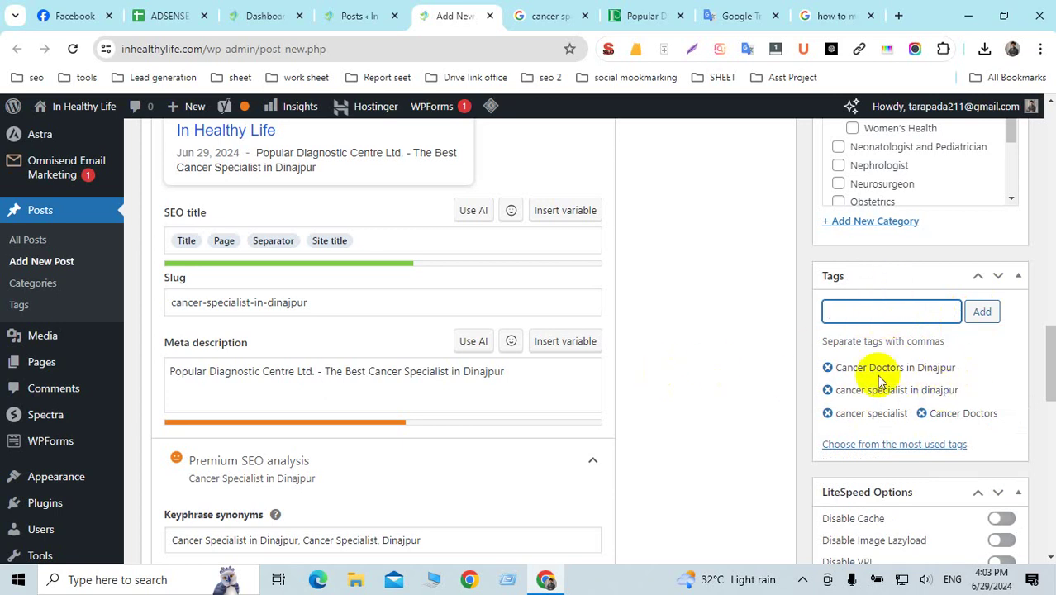
Insert "Top" at the start of the content heading so it reads "Top Cancer Specialist in Dinajpur".
{"action": "scroll", "coordinate": [882, 378], "scroll_direction": "down", "scroll_amount": 1}
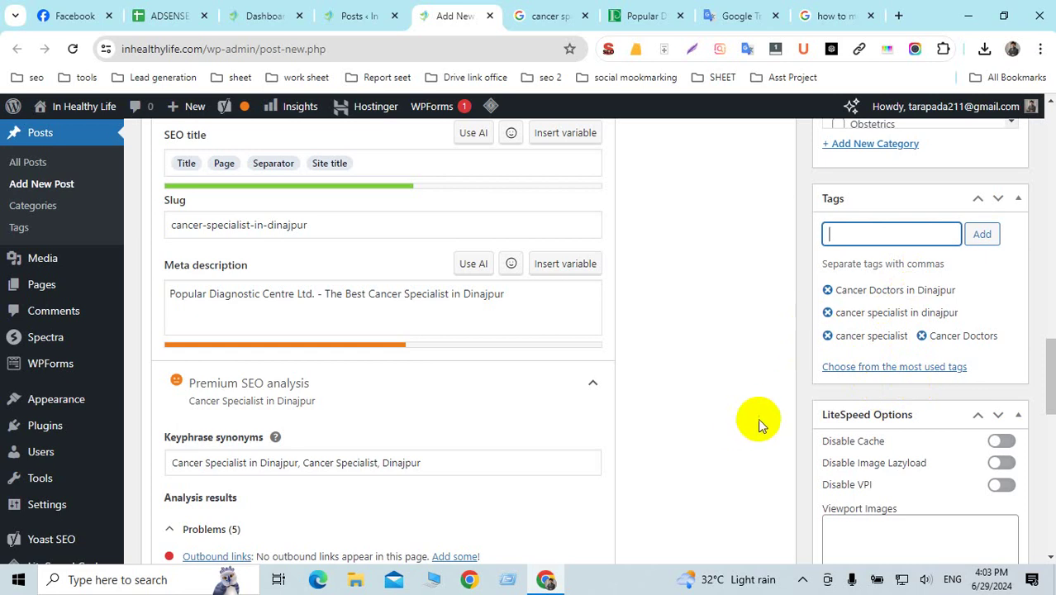
{"action": "scroll", "coordinate": [692, 409], "scroll_direction": "down", "scroll_amount": 3}
{"action": "scroll", "coordinate": [690, 402], "scroll_direction": "up", "scroll_amount": 5}
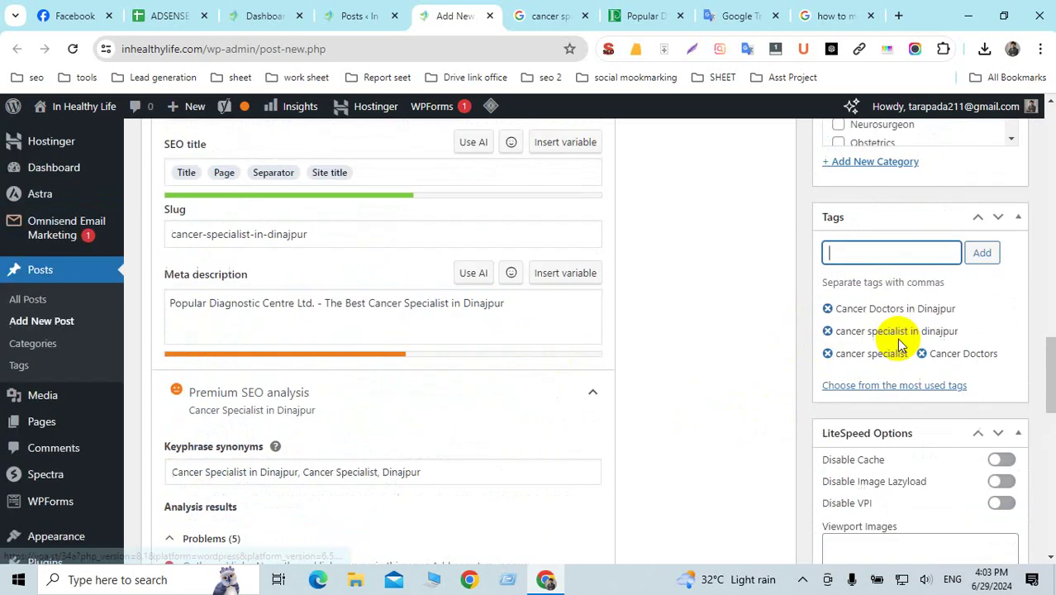
{"action": "scroll", "coordinate": [896, 338], "scroll_direction": "up", "scroll_amount": 7}
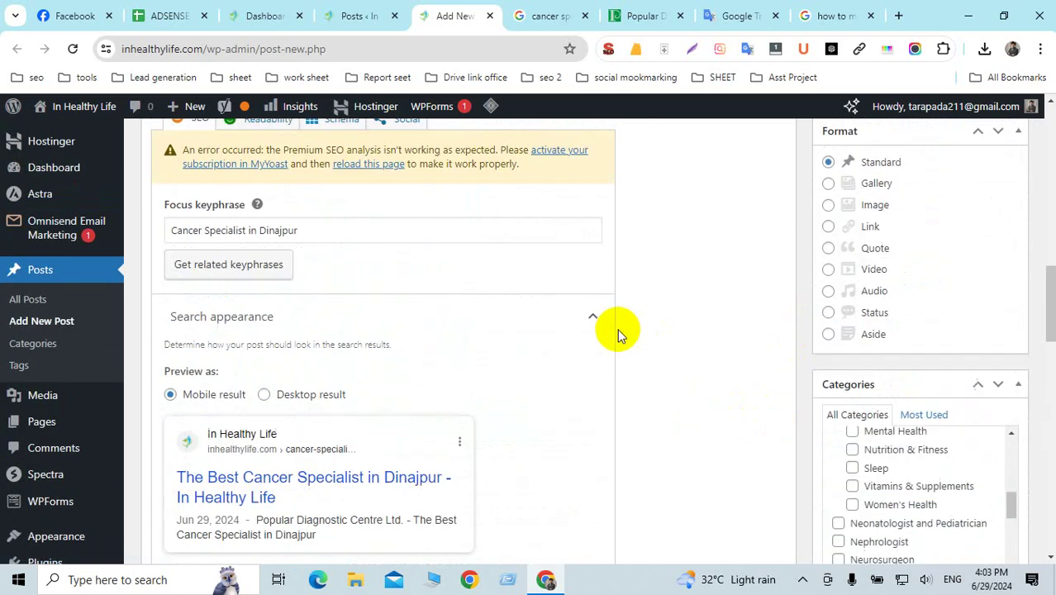
{"action": "scroll", "coordinate": [617, 329], "scroll_direction": "up", "scroll_amount": 1}
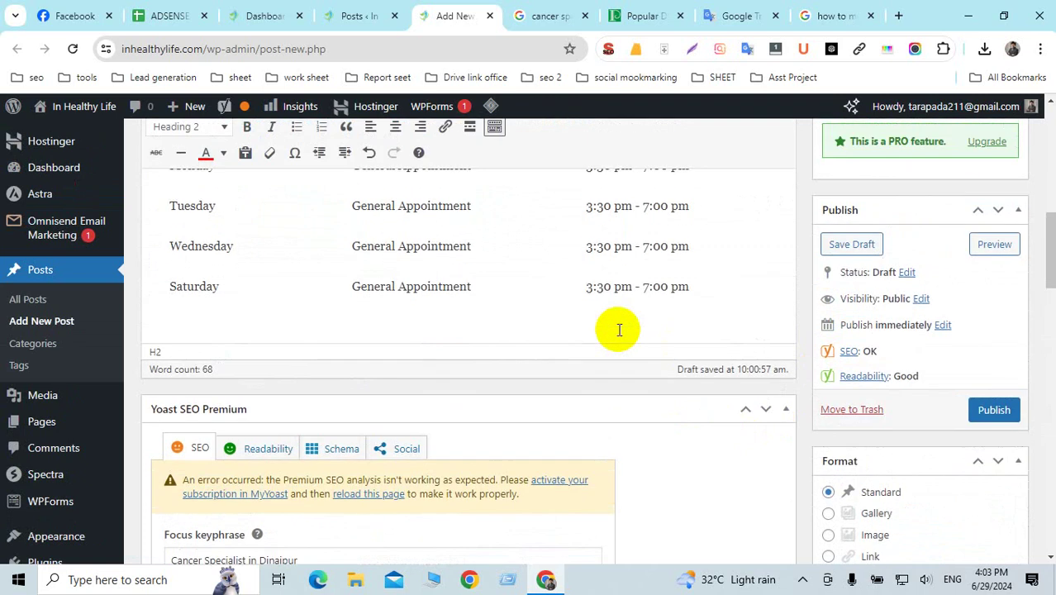
{"action": "scroll", "coordinate": [618, 329], "scroll_direction": "down", "scroll_amount": 3}
{"action": "scroll", "coordinate": [699, 309], "scroll_direction": "up", "scroll_amount": 5}
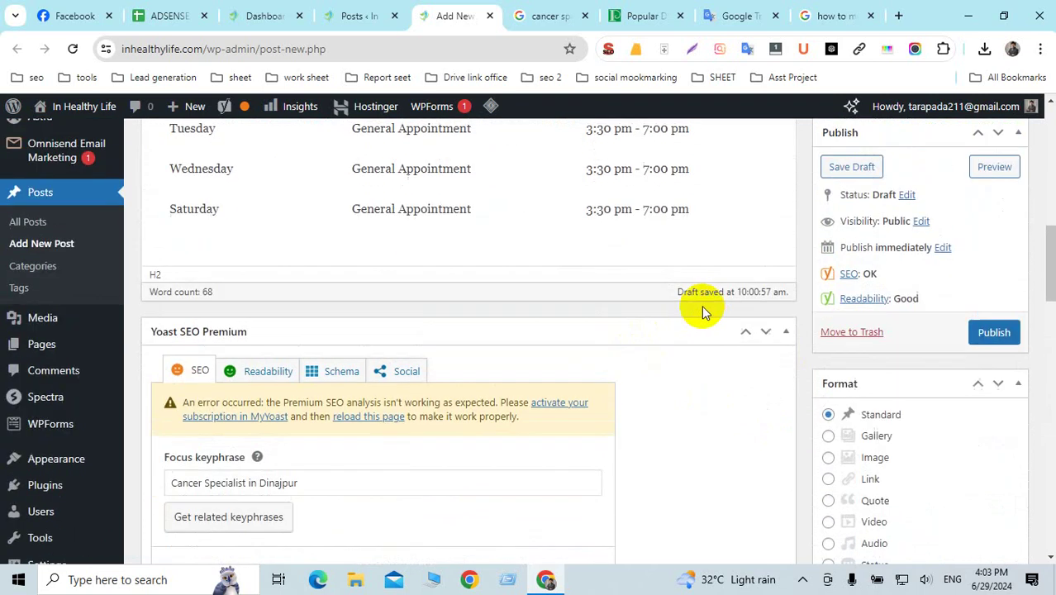
{"action": "scroll", "coordinate": [647, 311], "scroll_direction": "up", "scroll_amount": 5}
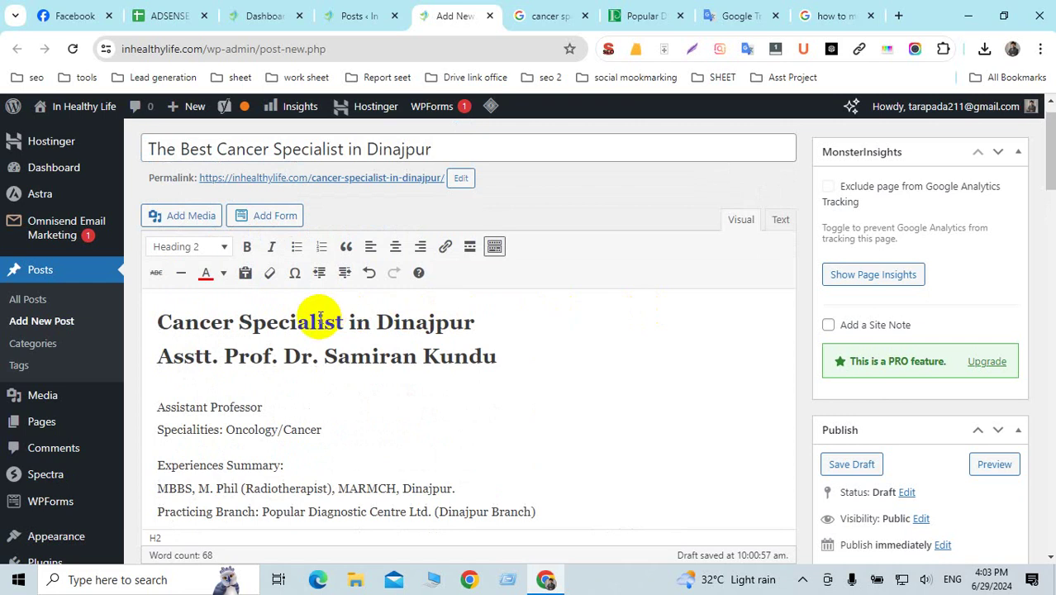
{"action": "left_click", "coordinate": [160, 323]}
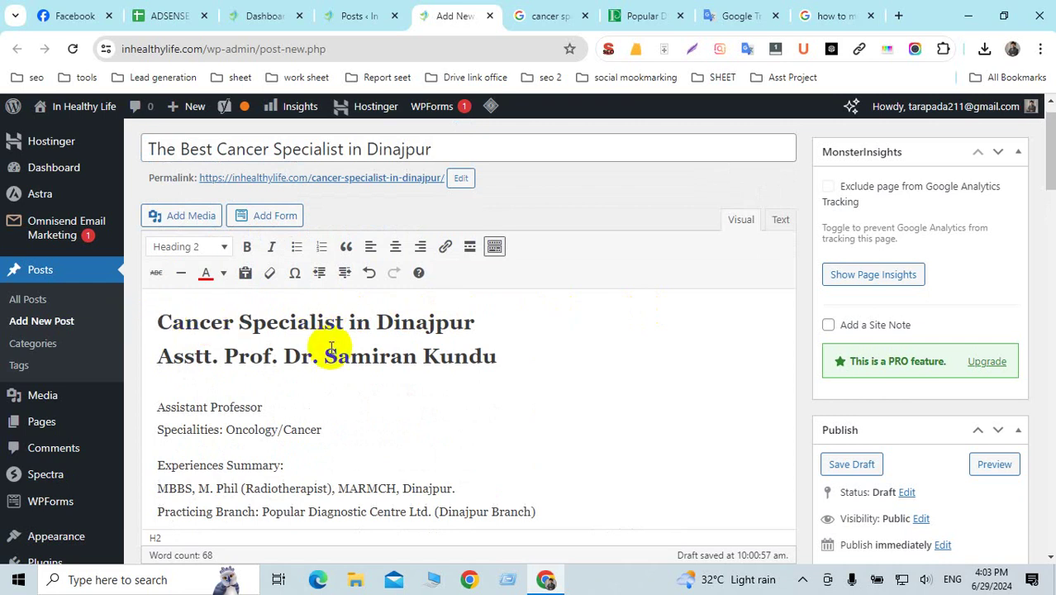
{"action": "type", "text": "T"}
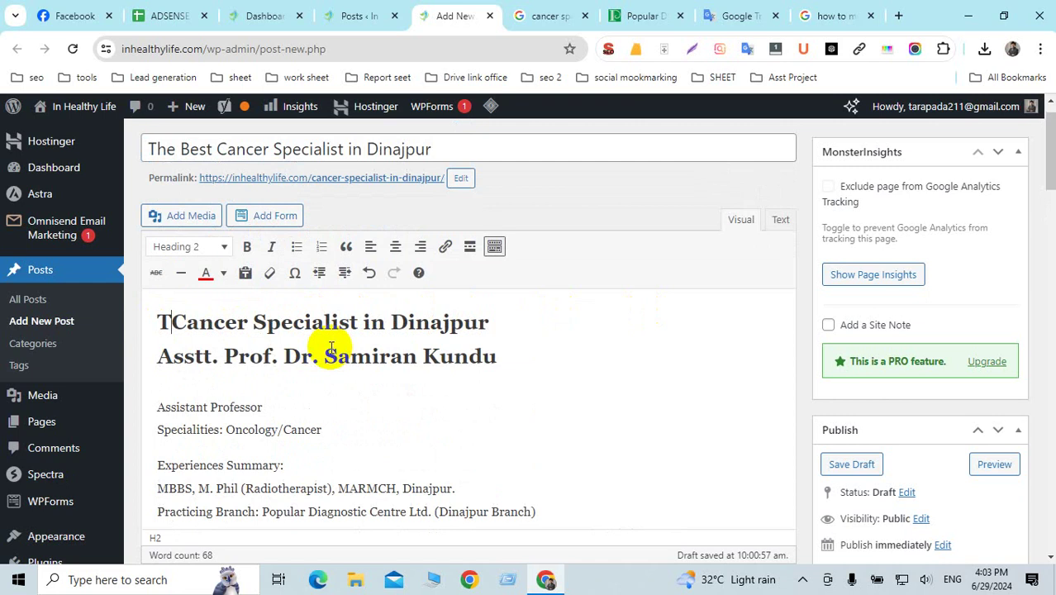
{"action": "type", "text": "op"}
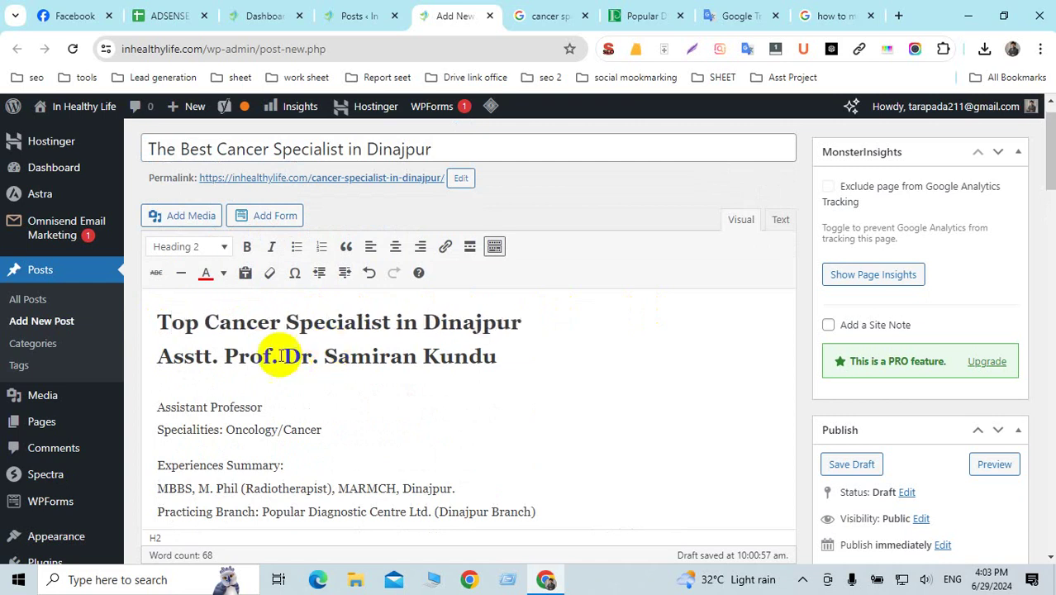
{"action": "left_click", "coordinate": [544, 326]}
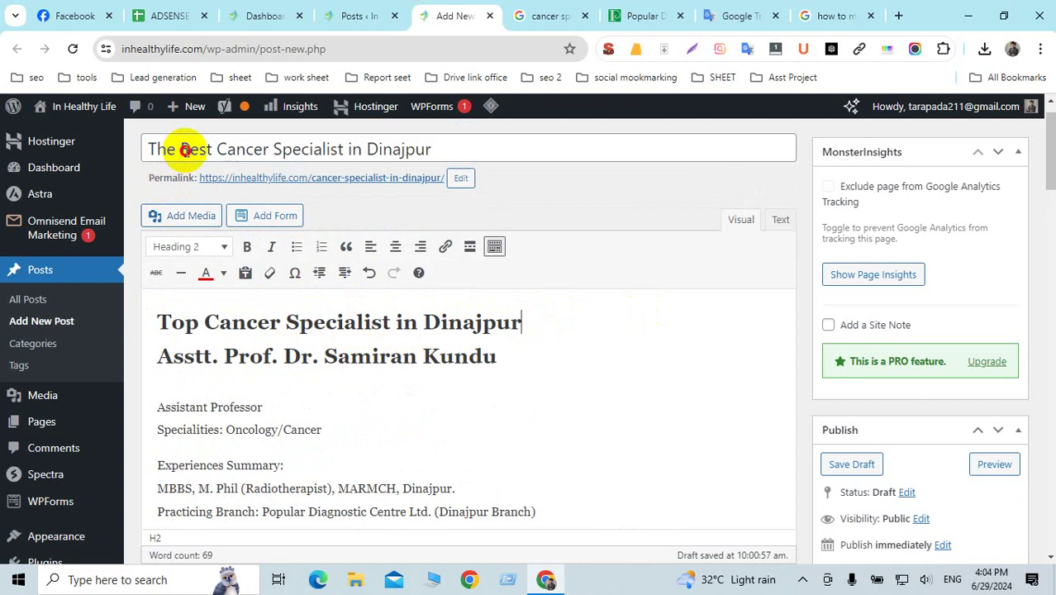
{"action": "left_click", "coordinate": [186, 150]}
{"action": "left_click", "coordinate": [198, 323]}
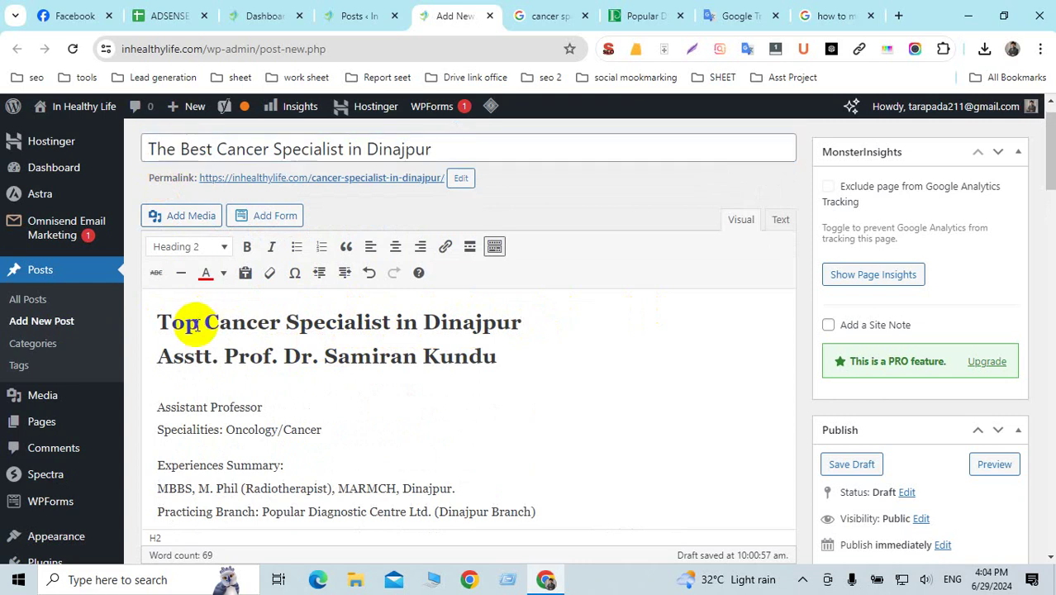
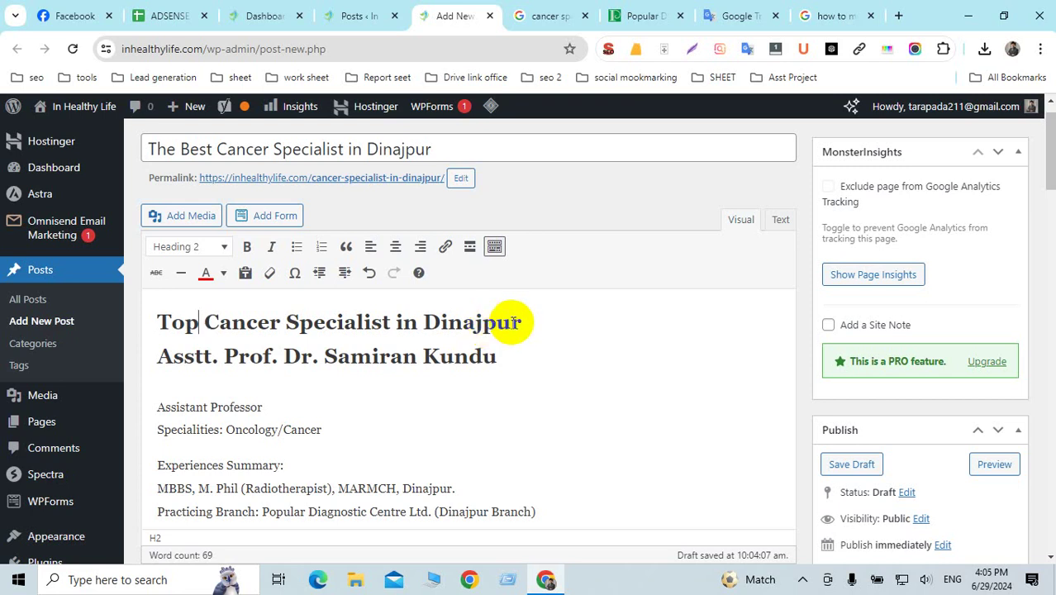
Check the post content down to the schedule table and publish the post.
{"action": "left_click", "coordinate": [338, 351]}
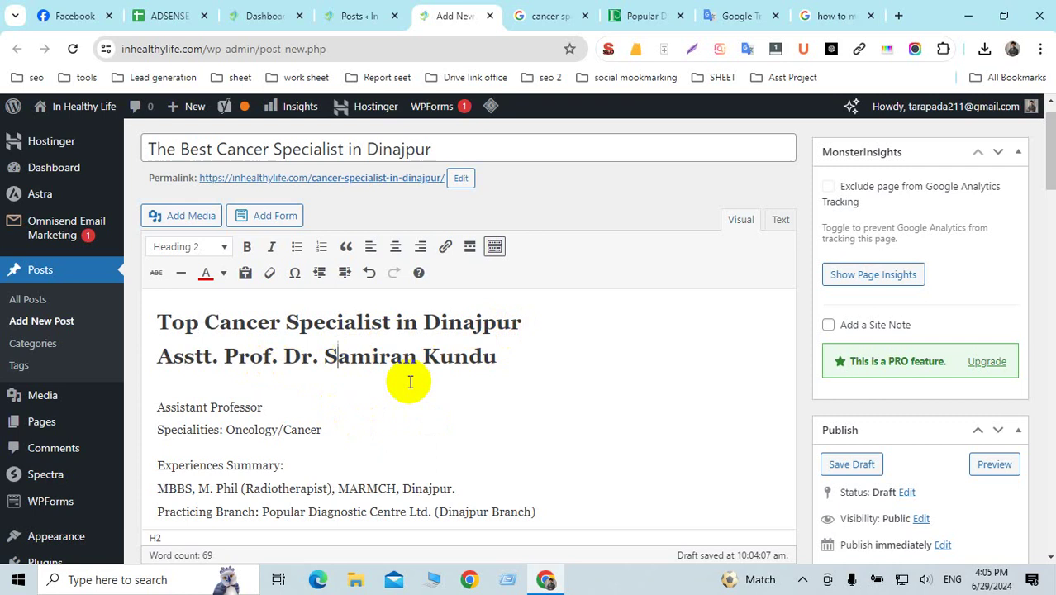
{"action": "scroll", "coordinate": [727, 384], "scroll_direction": "down", "scroll_amount": 8}
{"action": "scroll", "coordinate": [881, 378], "scroll_direction": "up", "scroll_amount": 5}
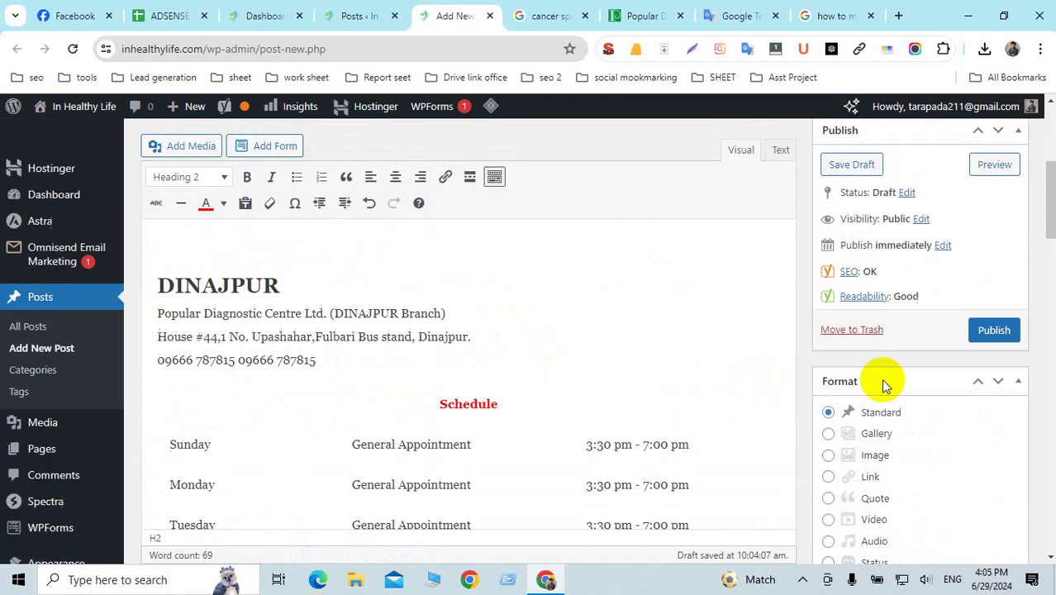
{"action": "left_click", "coordinate": [991, 401]}
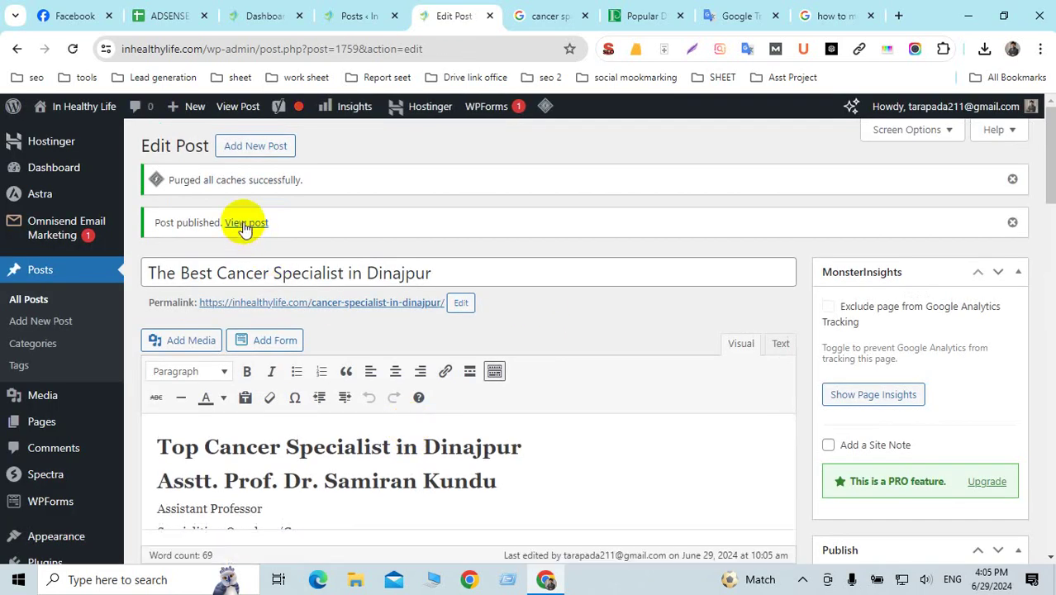
Open the published Dinajpur cancer specialist post in a new browser tab and select its web address.
{"action": "left_click", "coordinate": [244, 223], "text": "ctrl"}
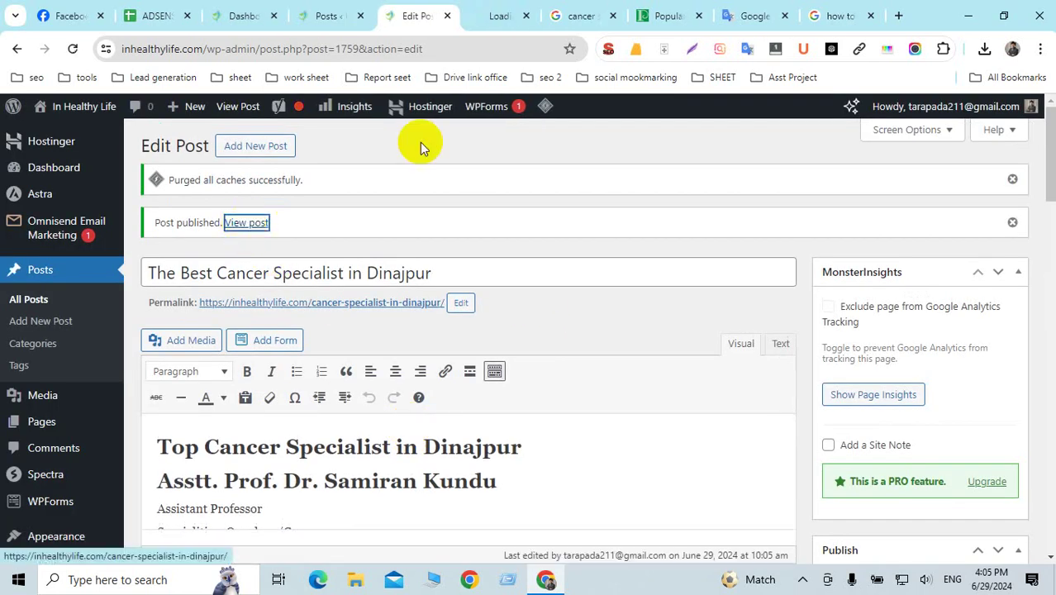
{"action": "left_click", "coordinate": [487, 15]}
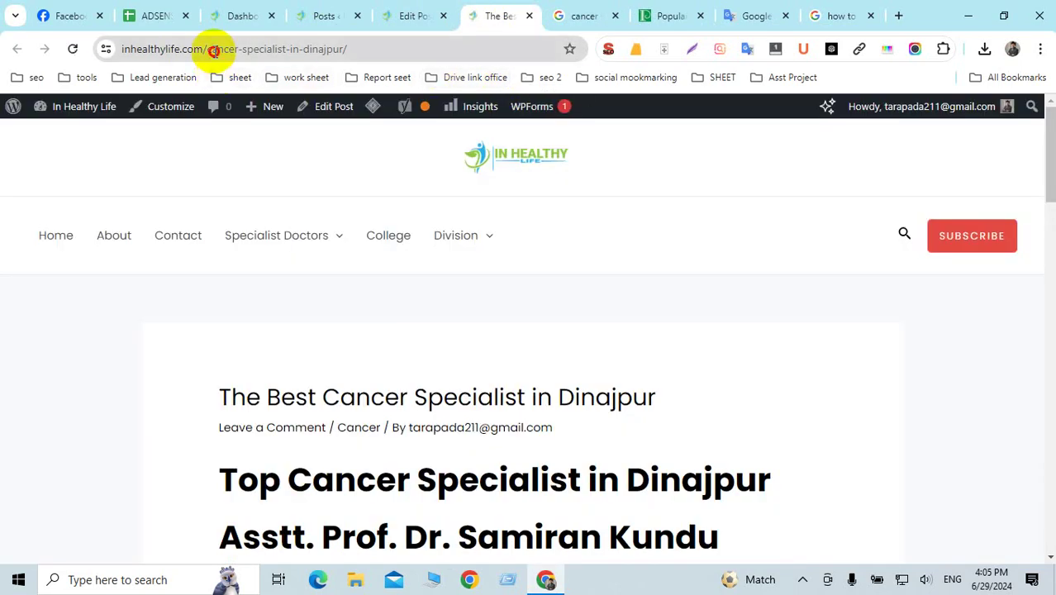
{"action": "left_click", "coordinate": [212, 50]}
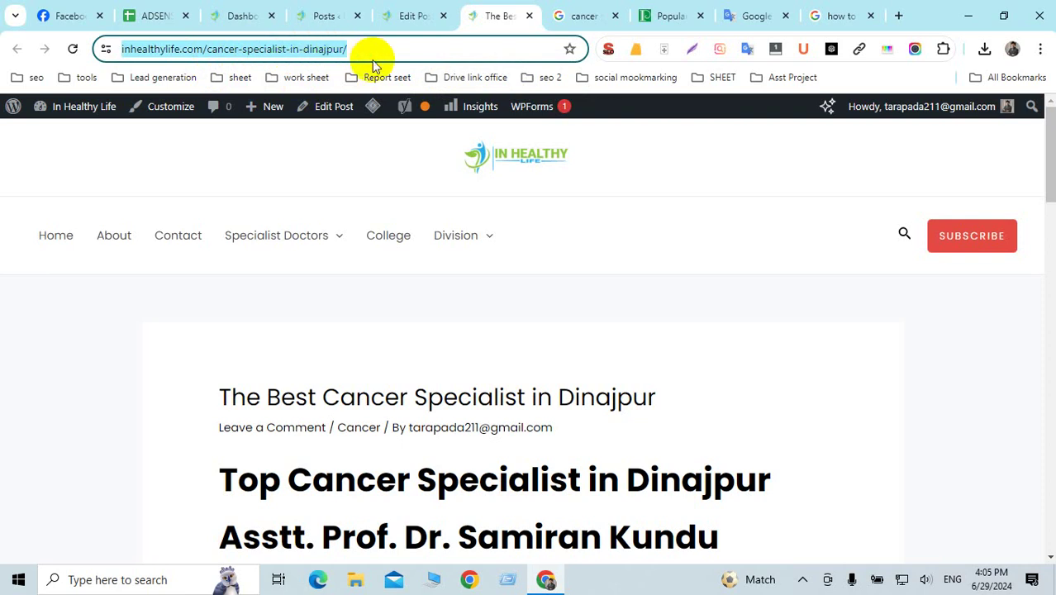
Switch to Facebook and open the list of Messenger chats.
{"action": "left_click", "coordinate": [83, 16]}
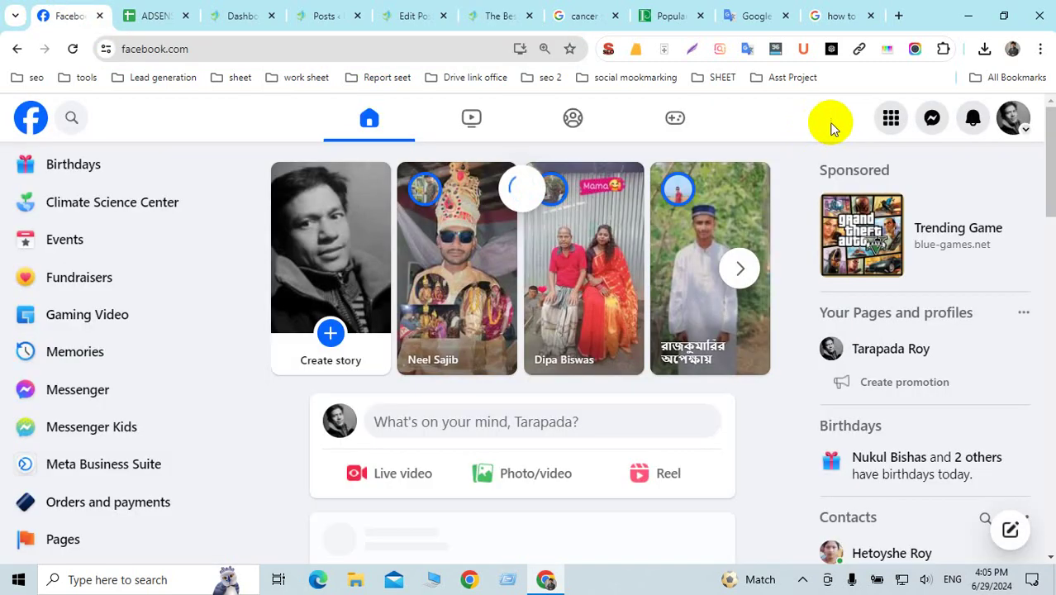
{"action": "left_click", "coordinate": [933, 120]}
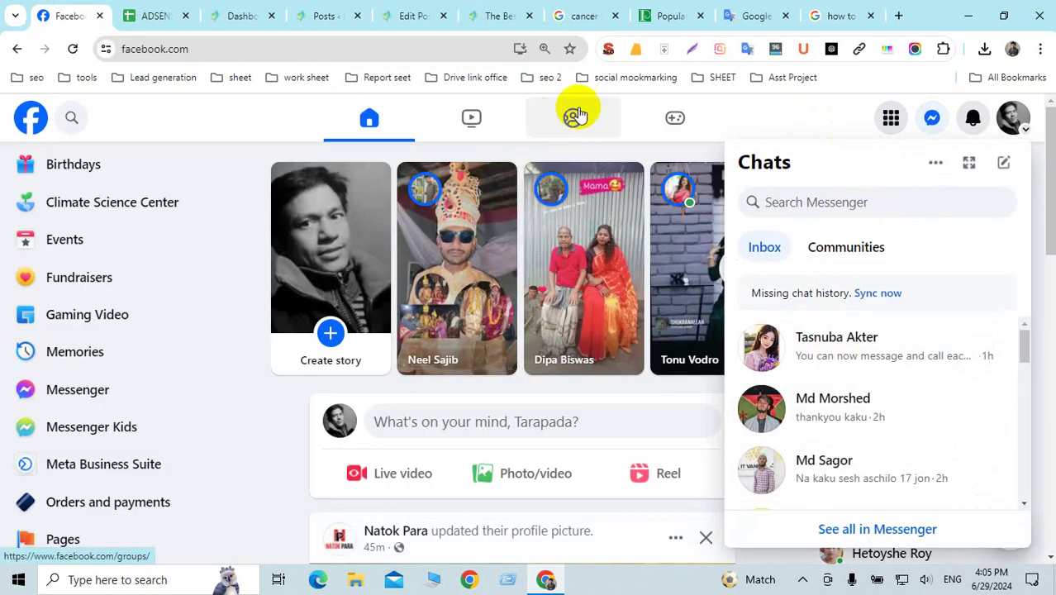
Return to the published post and review its live page down to the related posts section.
{"action": "left_click", "coordinate": [487, 16]}
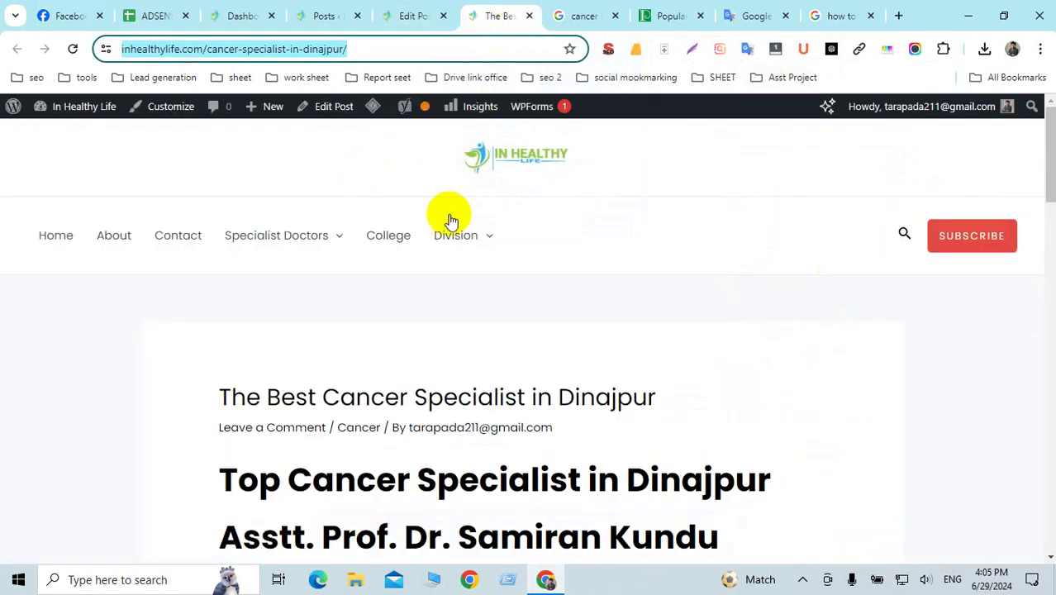
{"action": "scroll", "coordinate": [442, 324], "scroll_direction": "down", "scroll_amount": 10}
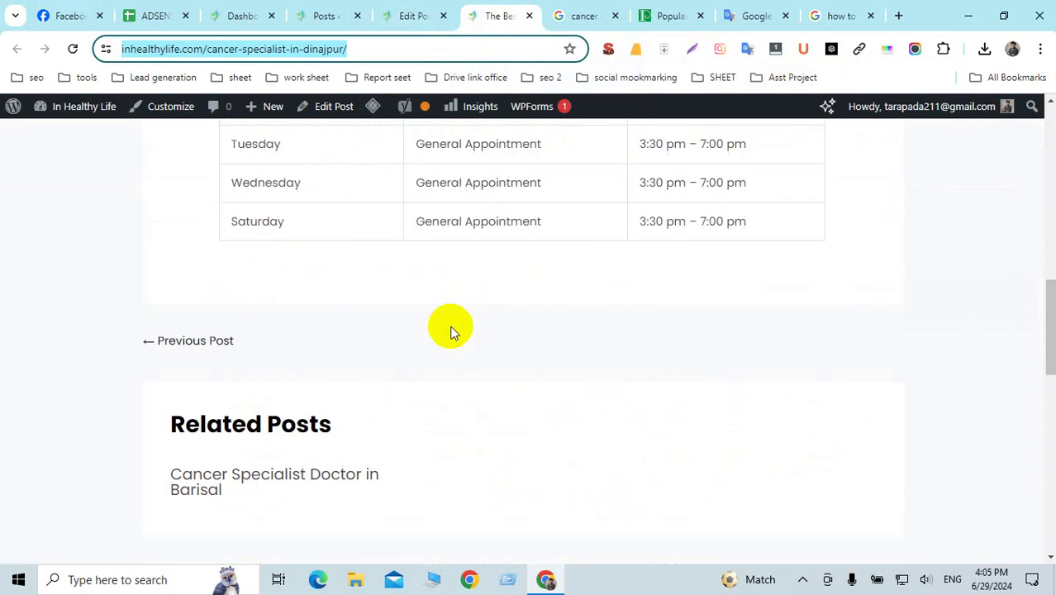
{"action": "scroll", "coordinate": [450, 328], "scroll_direction": "up", "scroll_amount": 6}
{"action": "scroll", "coordinate": [450, 332], "scroll_direction": "up", "scroll_amount": 4}
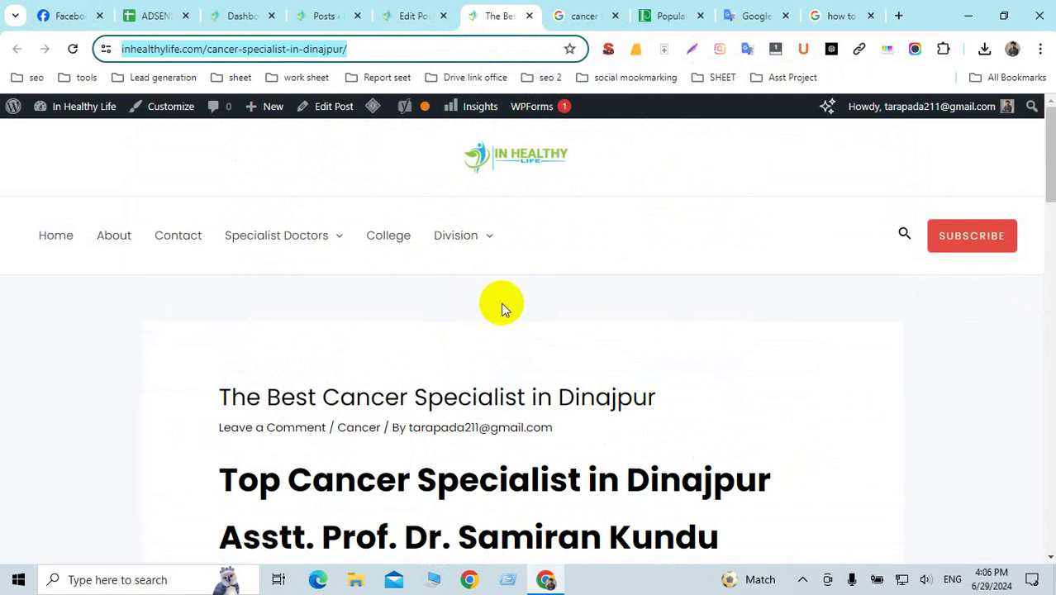
Inspect the live post's summary in the SEO browser extension and highlight the full page title.
{"action": "left_click", "coordinate": [611, 52]}
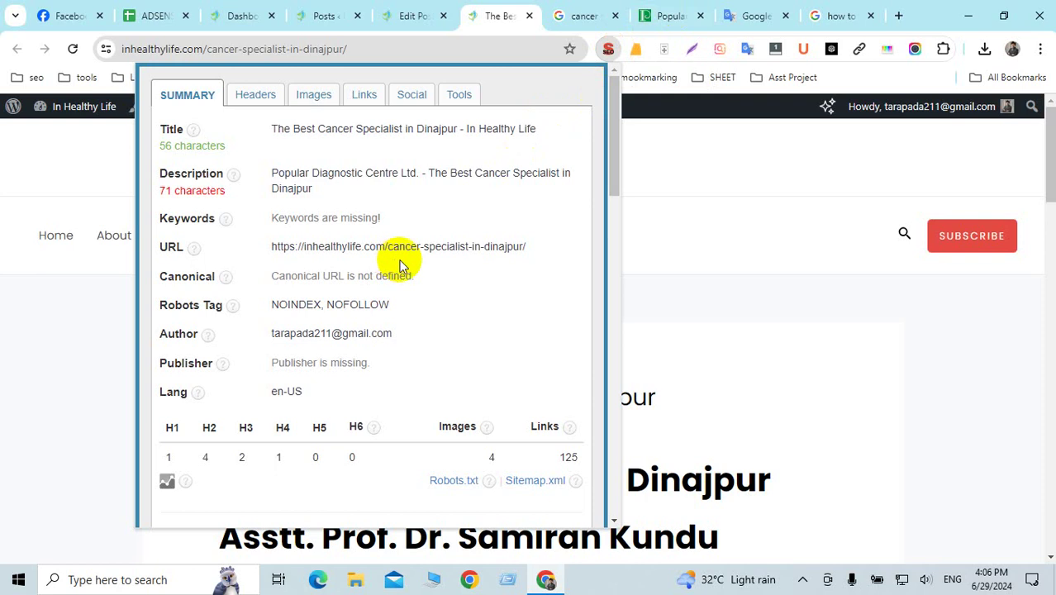
{"action": "left_click", "coordinate": [656, 179]}
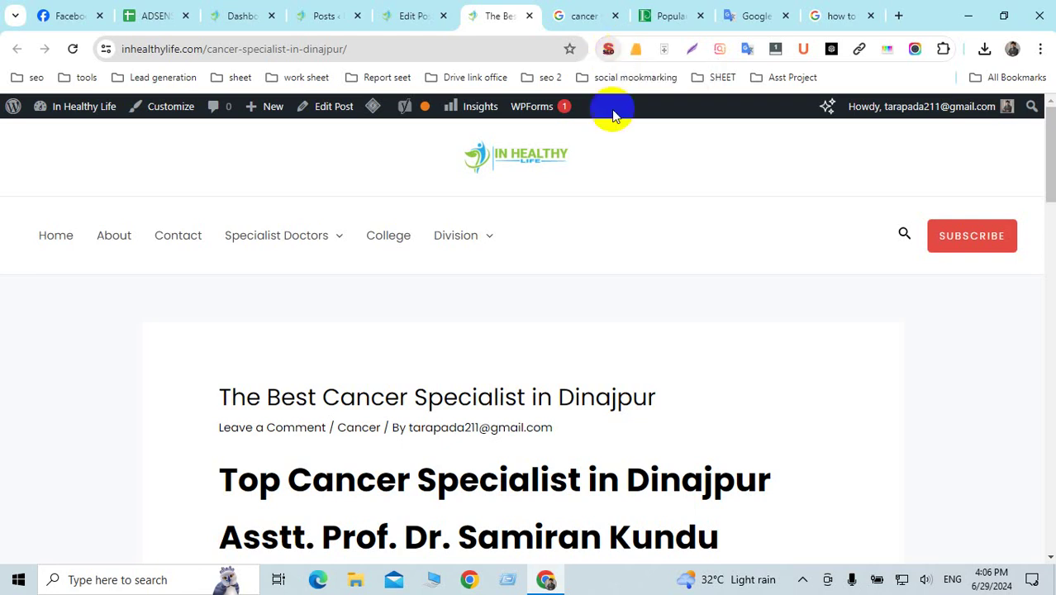
{"action": "left_click", "coordinate": [608, 52]}
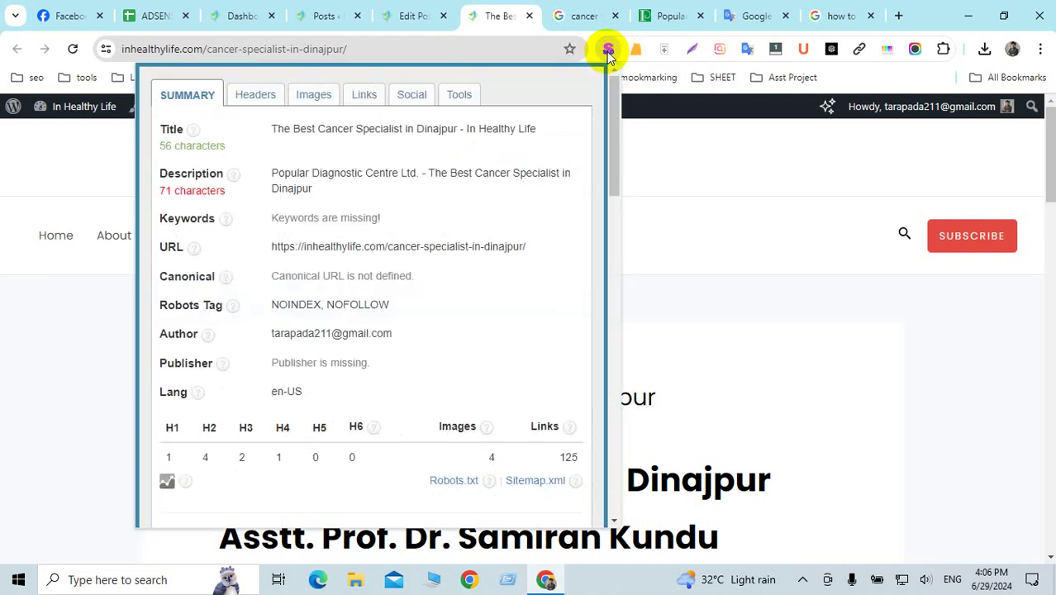
{"action": "left_click", "coordinate": [271, 132]}
{"action": "left_click_drag", "start_coordinate": [271, 135], "coordinate": [537, 128]}
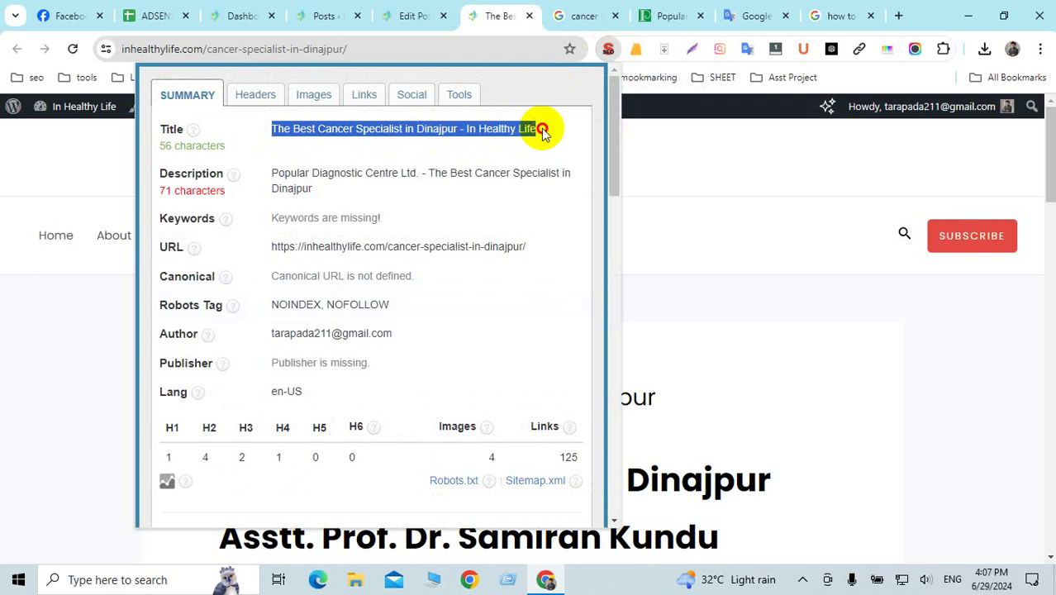
Check the character counts of the page title and meta description in the SEO summary.
{"action": "mouse_move", "coordinate": [160, 148]}
{"action": "left_mouse_down"}
{"action": "mouse_move", "coordinate": [221, 144]}
{"action": "mouse_move", "coordinate": [160, 146]}
{"action": "left_mouse_up"}
{"action": "left_click", "coordinate": [237, 144]}
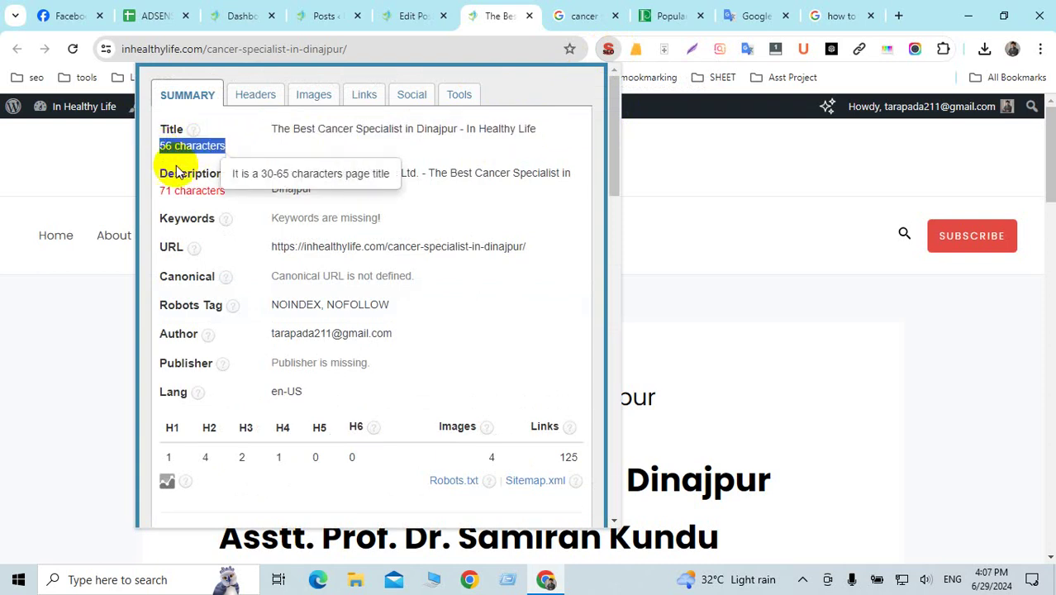
{"action": "left_click_drag", "start_coordinate": [239, 198], "coordinate": [160, 190]}
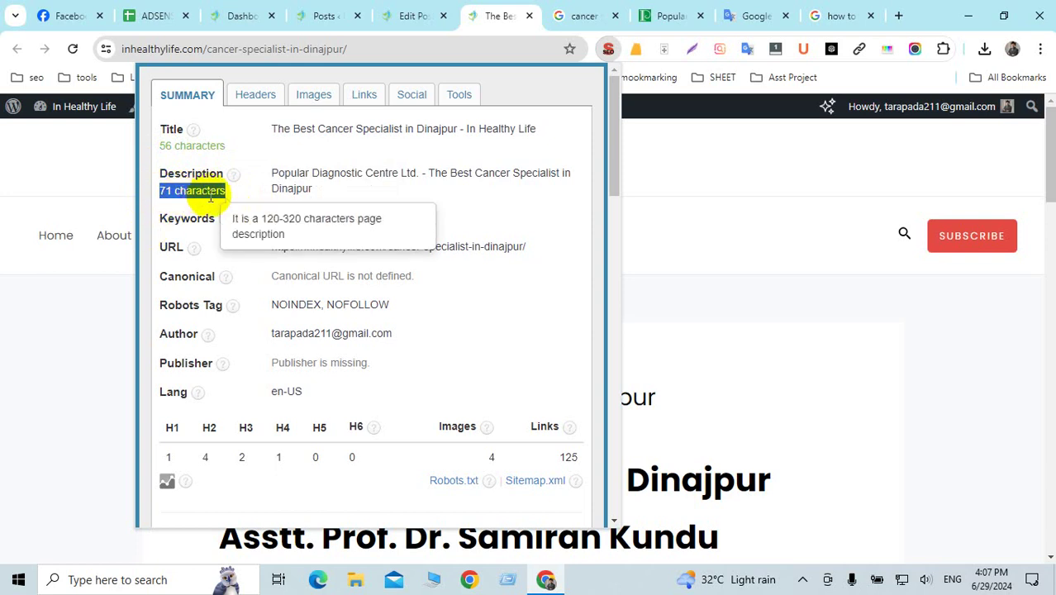
{"action": "left_click", "coordinate": [188, 196]}
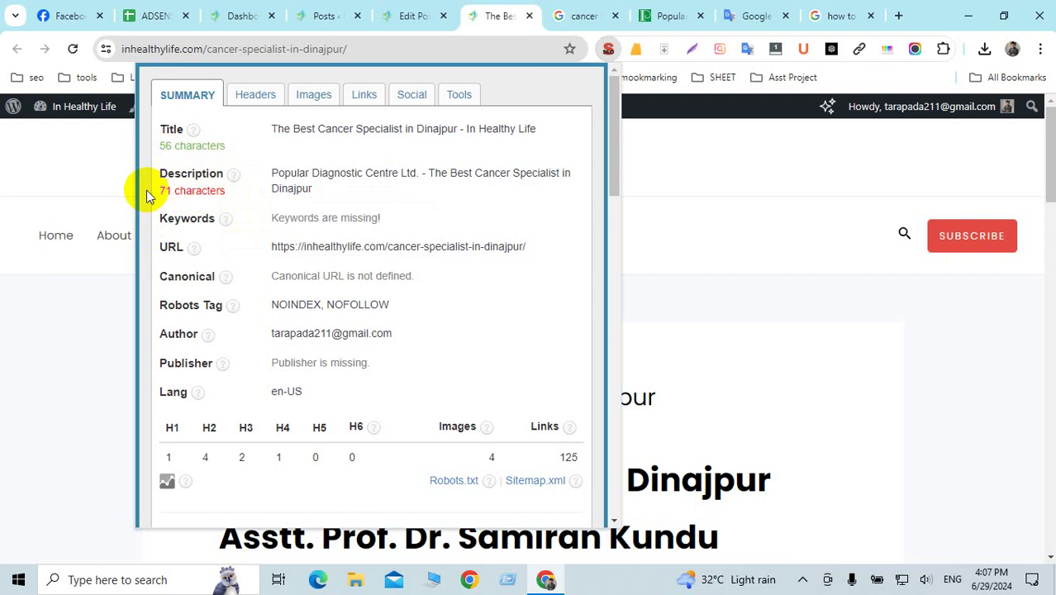
{"action": "left_click_drag", "start_coordinate": [160, 191], "coordinate": [171, 191]}
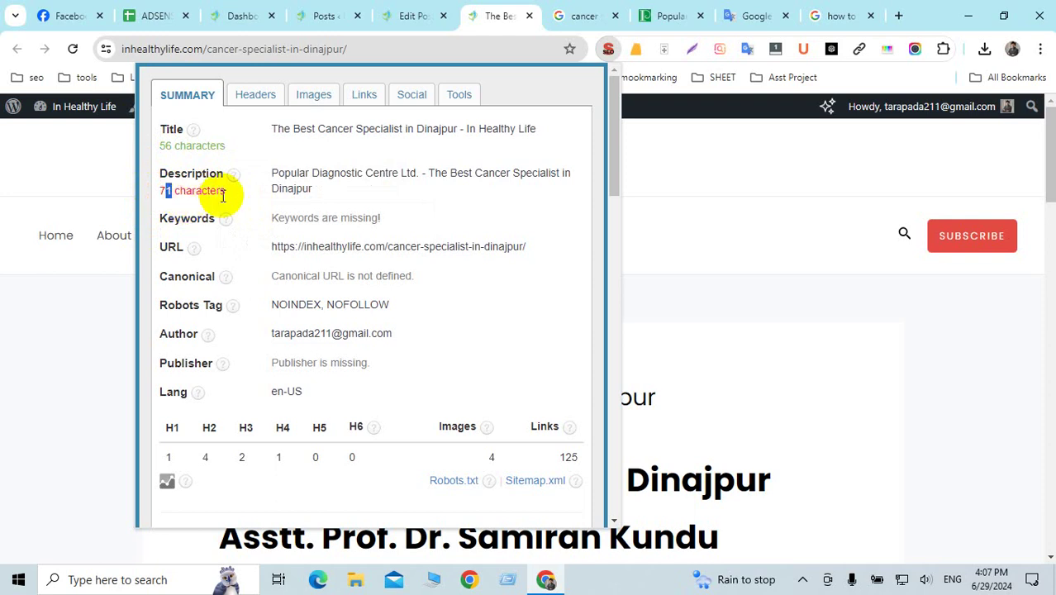
{"action": "left_click", "coordinate": [456, 174]}
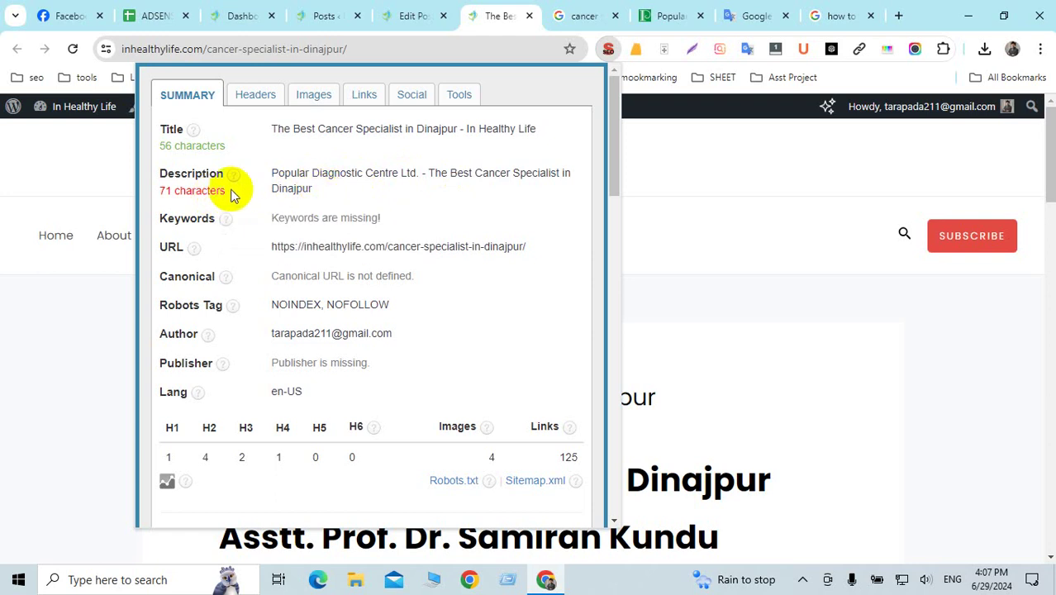
{"action": "left_click_drag", "start_coordinate": [227, 191], "coordinate": [153, 198]}
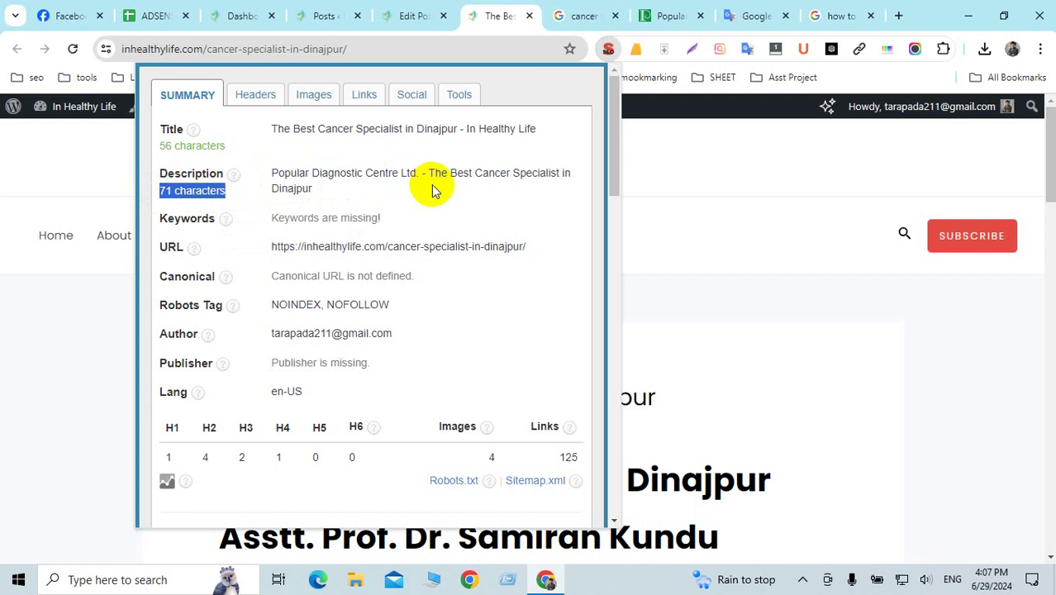
Check the H1 heading count and the keywords entry in the SEO summary.
{"action": "left_click", "coordinate": [165, 458]}
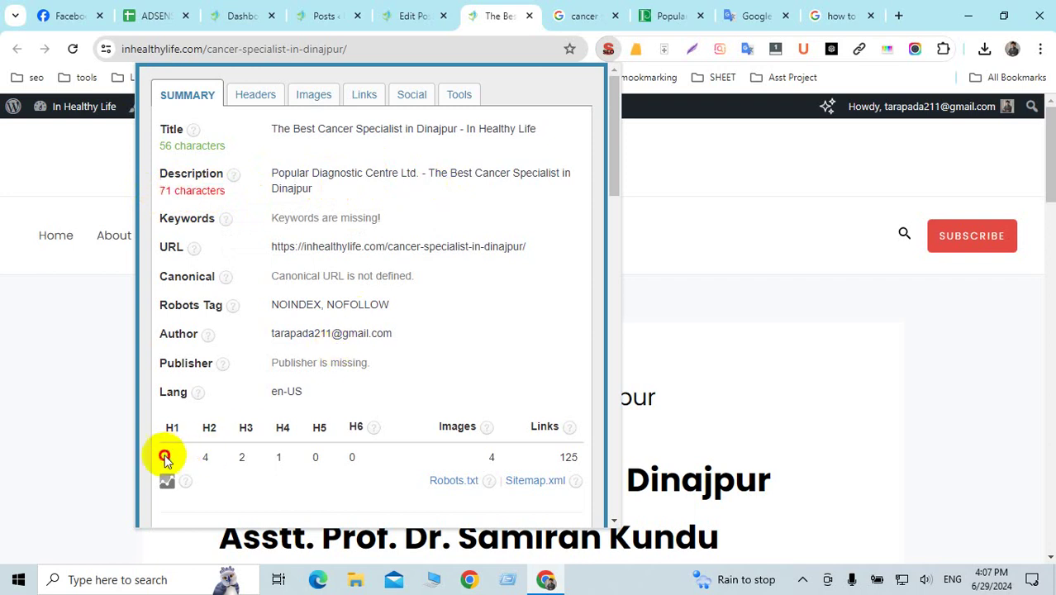
{"action": "double_click", "coordinate": [165, 457]}
{"action": "double_click", "coordinate": [168, 456]}
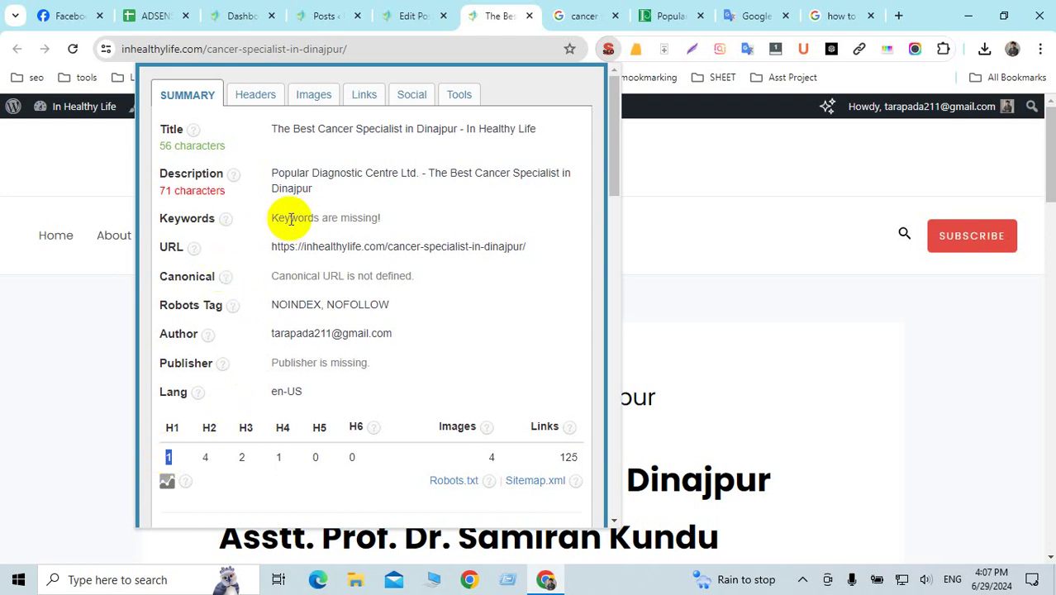
{"action": "left_click_drag", "start_coordinate": [277, 218], "coordinate": [457, 223]}
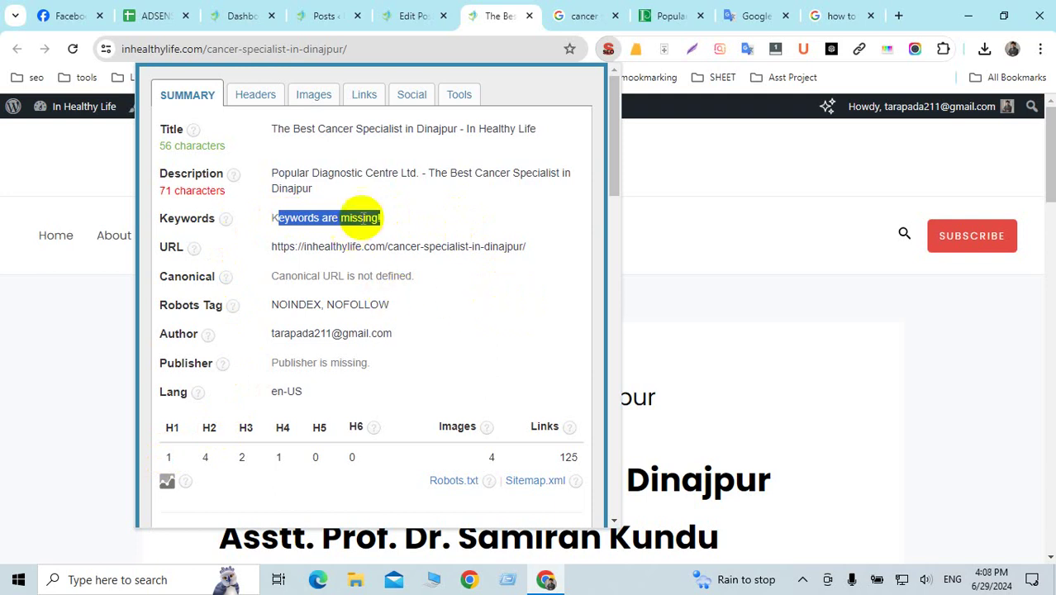
{"action": "left_click", "coordinate": [365, 216]}
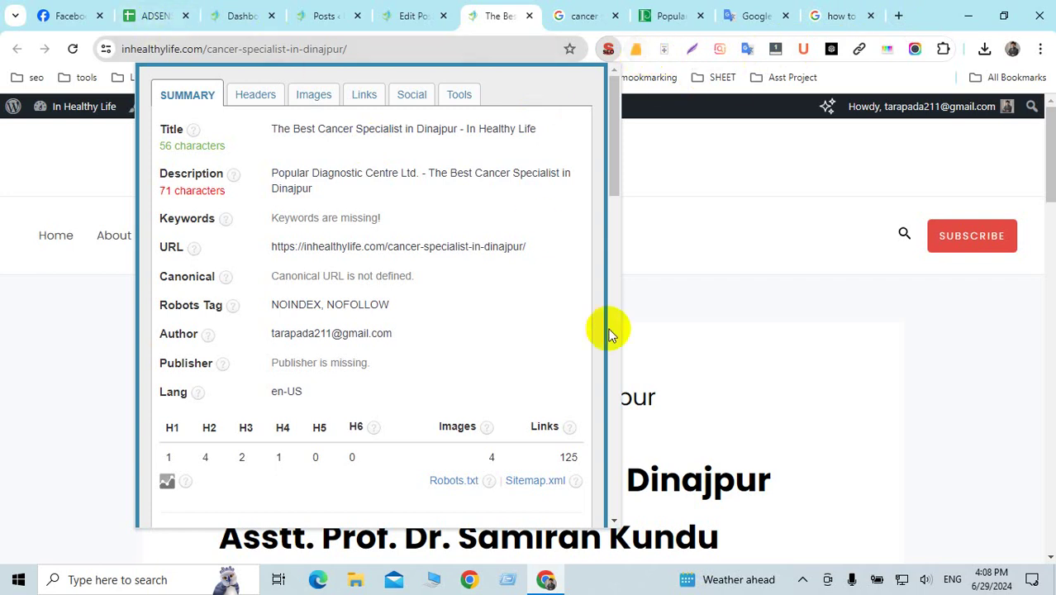
Search Google for "web chrome store" in a new tab and open the Chrome Web Store site.
{"action": "left_click", "coordinate": [900, 15]}
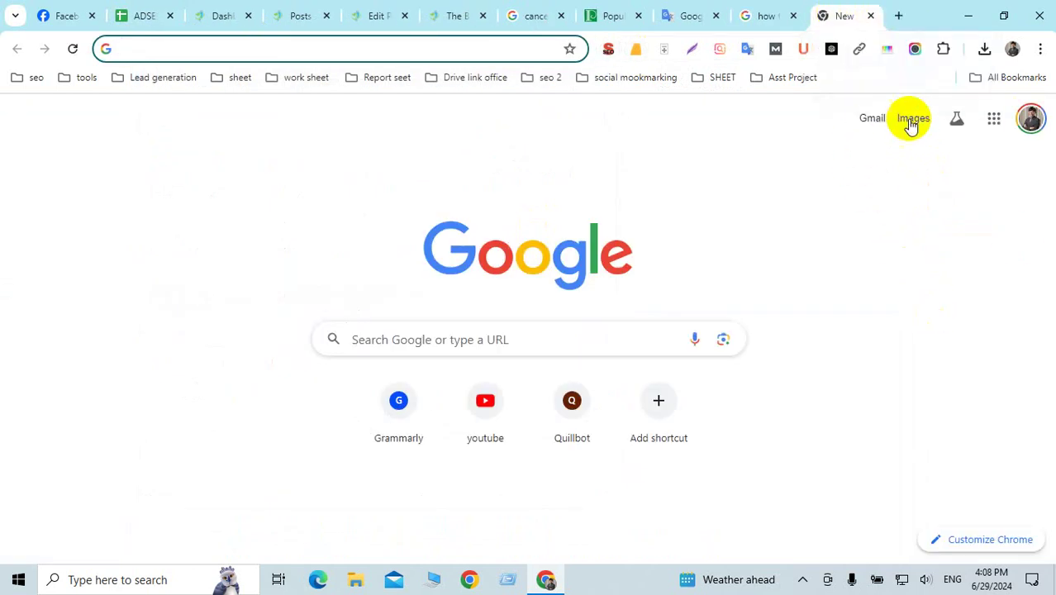
{"action": "left_click", "coordinate": [944, 50]}
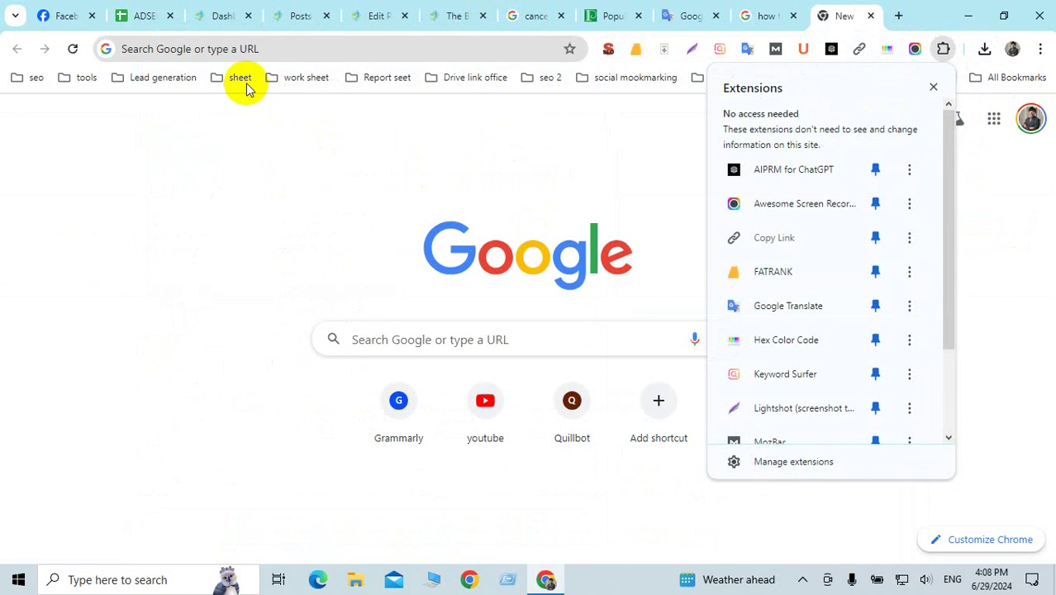
{"action": "left_click", "coordinate": [248, 51]}
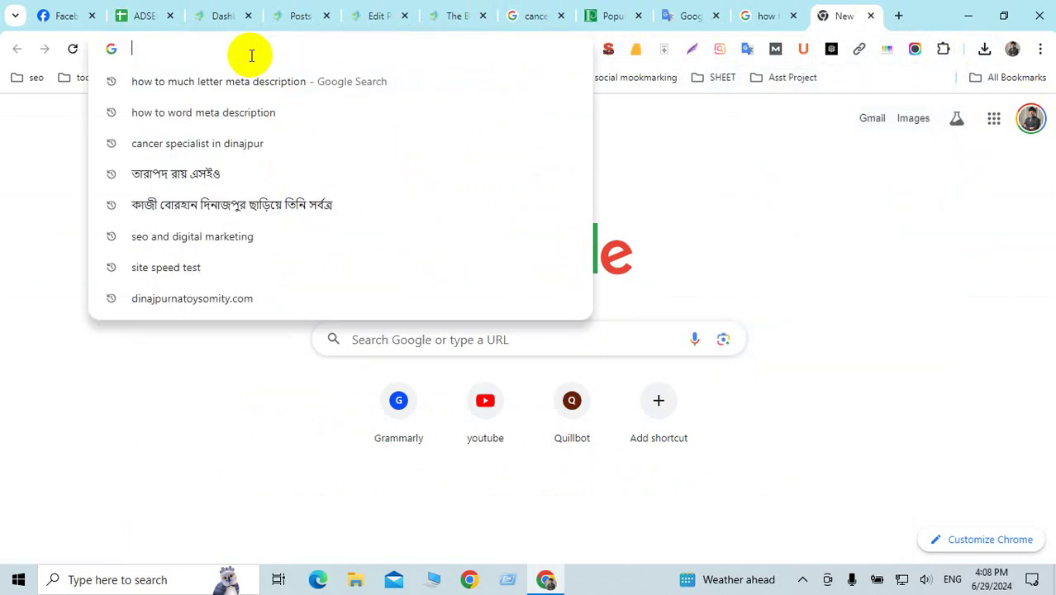
{"action": "type", "text": "web"}
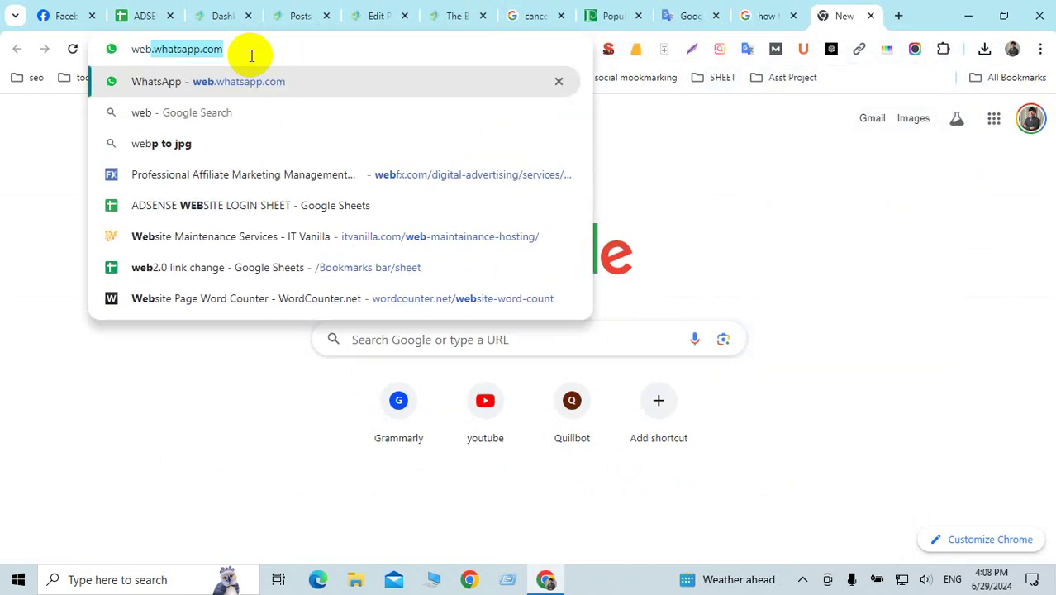
{"action": "type", "text": " ch"}
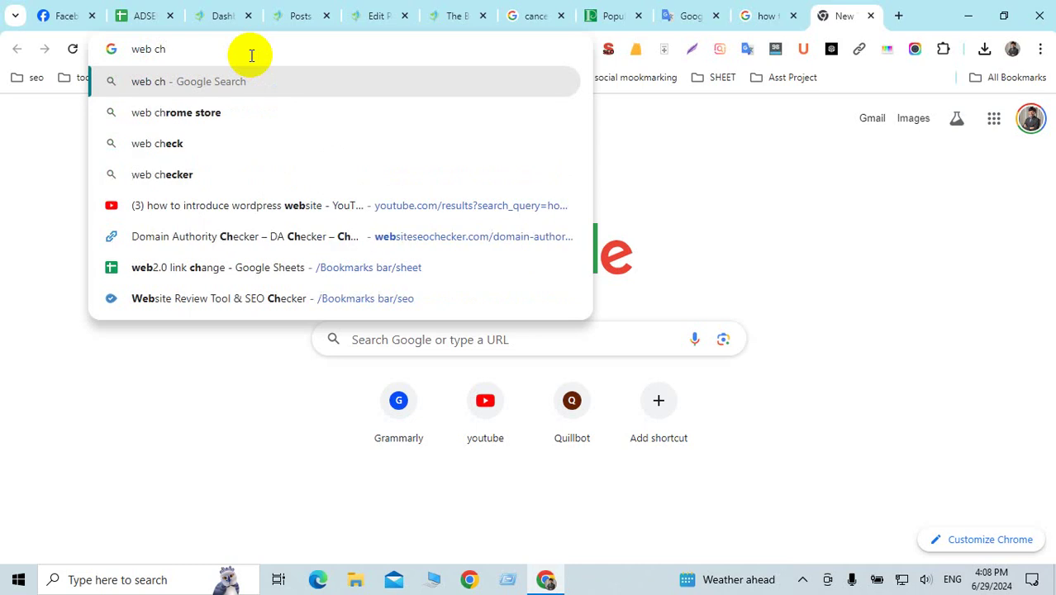
{"action": "type", "text": "rom"}
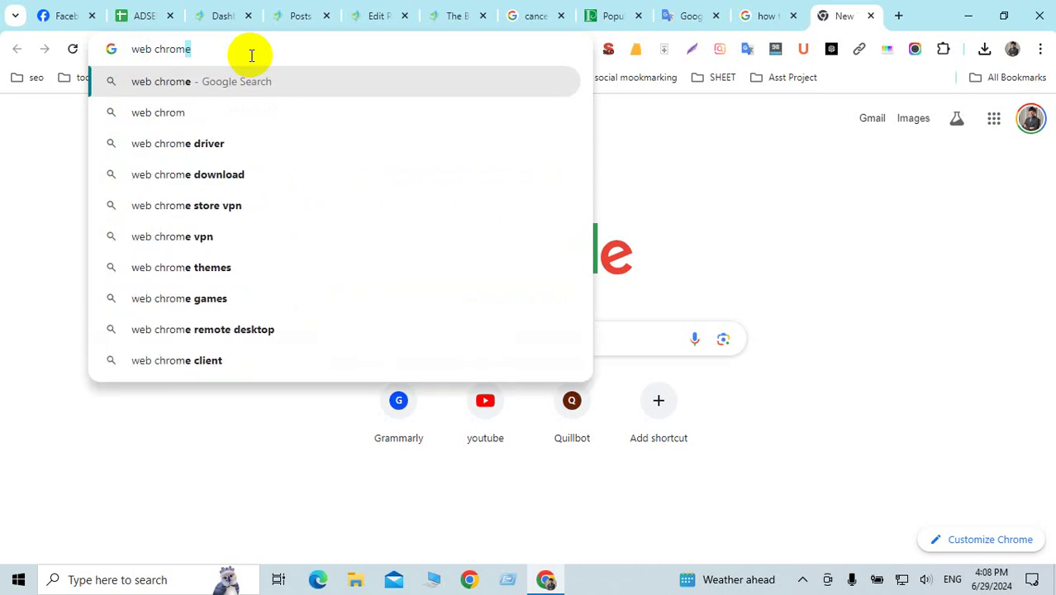
{"action": "type", "text": "e s"}
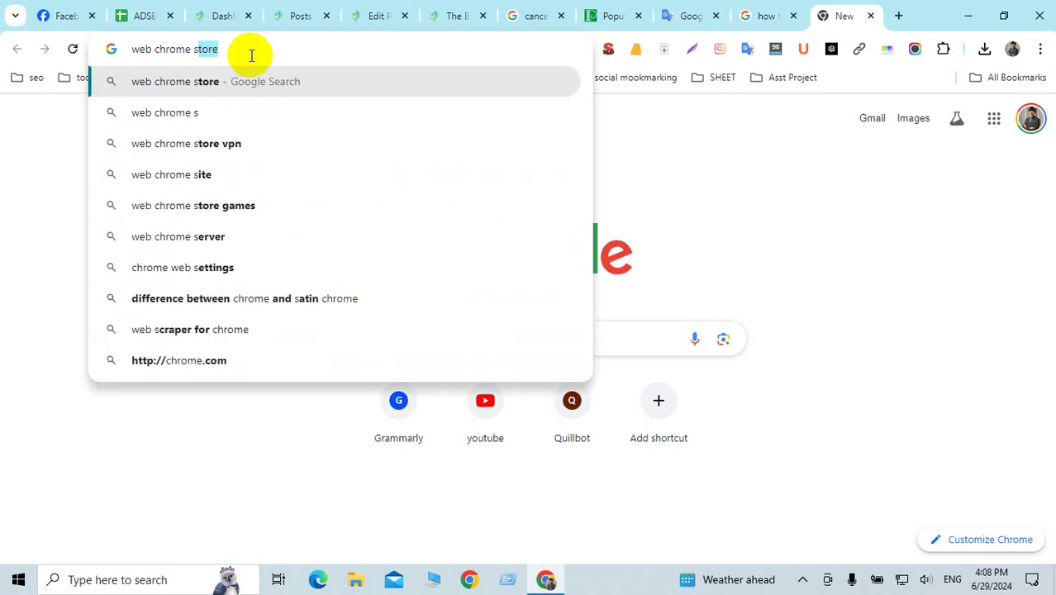
{"action": "type", "text": "tore"}
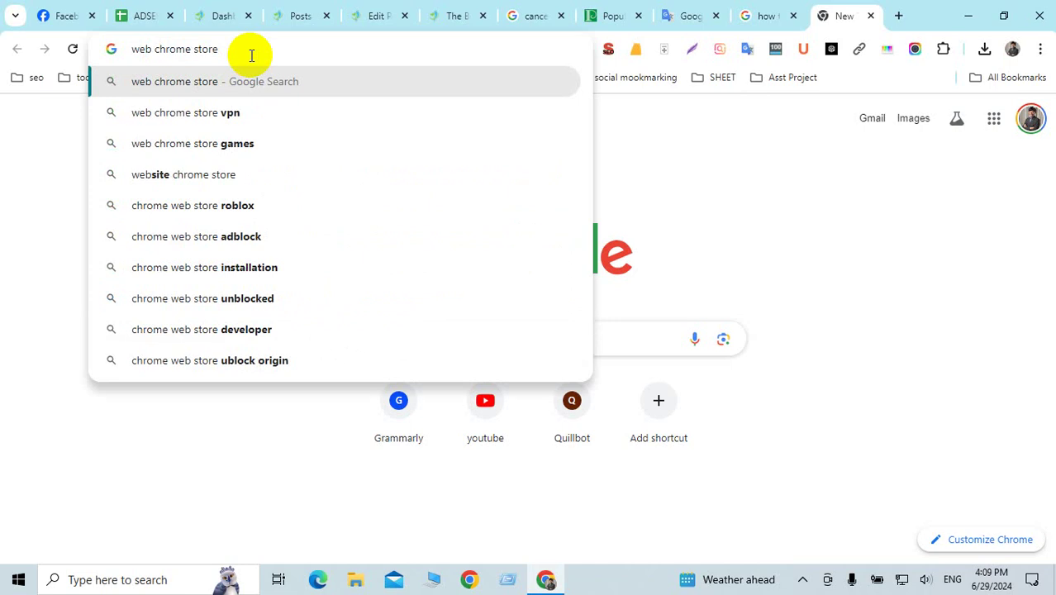
{"action": "key", "text": "Return"}
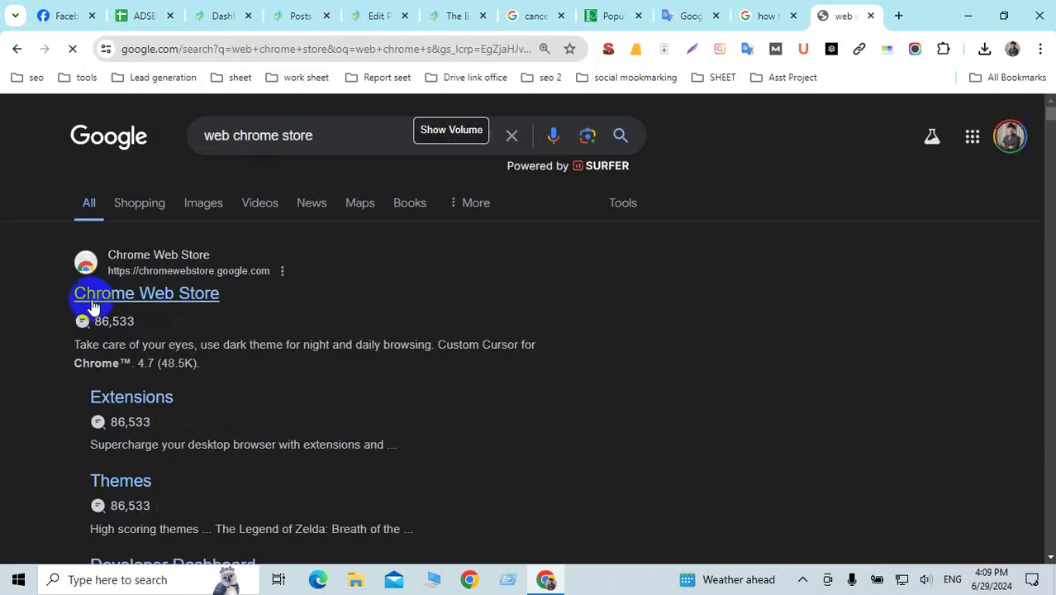
{"action": "left_click", "coordinate": [144, 296]}
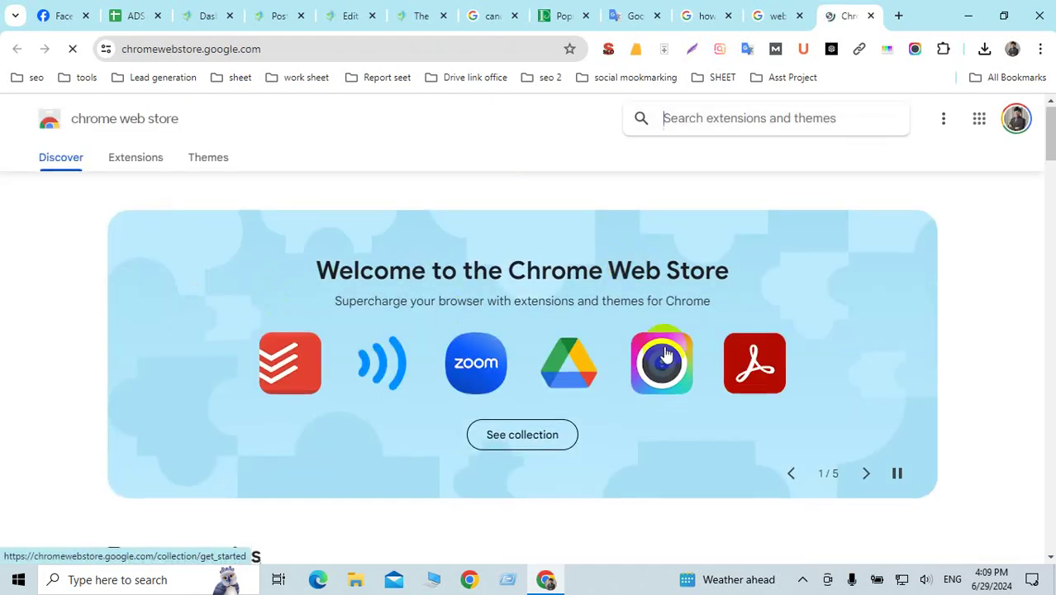
Search the Chrome Web Store for "seo meta in 1 click" and open the SEO META in 1 CLICK extension's page.
{"action": "scroll", "coordinate": [665, 353], "scroll_direction": "down", "scroll_amount": 5}
{"action": "scroll", "coordinate": [666, 354], "scroll_direction": "up", "scroll_amount": 5}
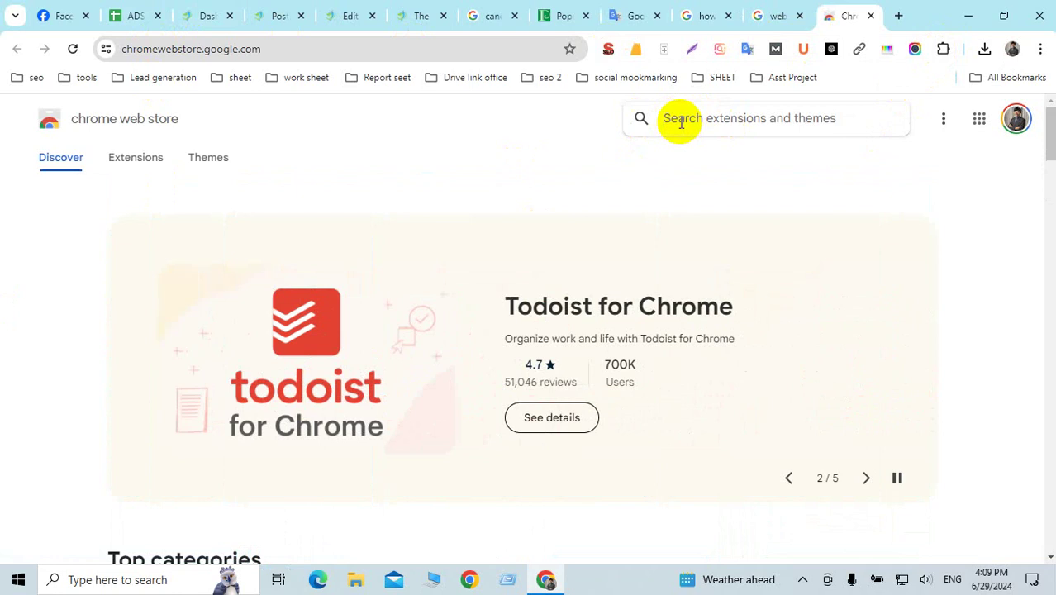
{"action": "type", "text": "s"}
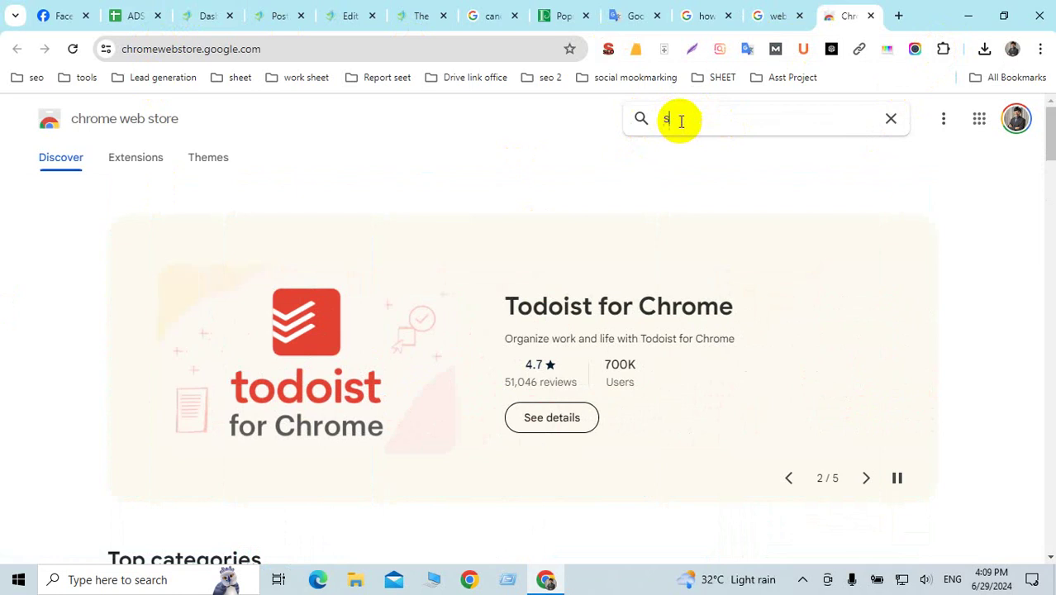
{"action": "type", "text": "eo meta in 1 click"}
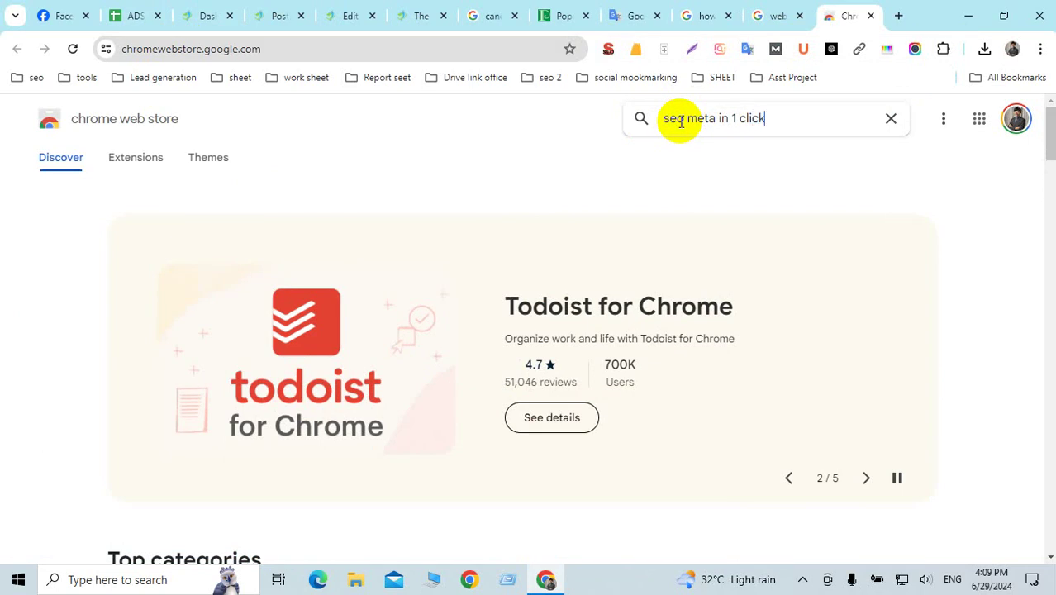
{"action": "key", "text": "Return"}
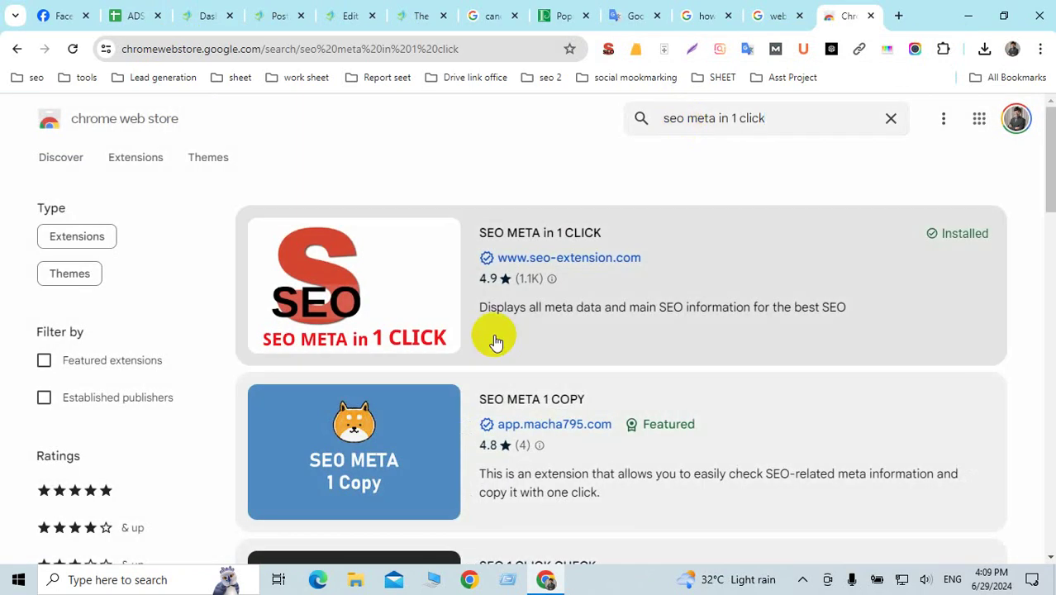
{"action": "left_click", "coordinate": [559, 239]}
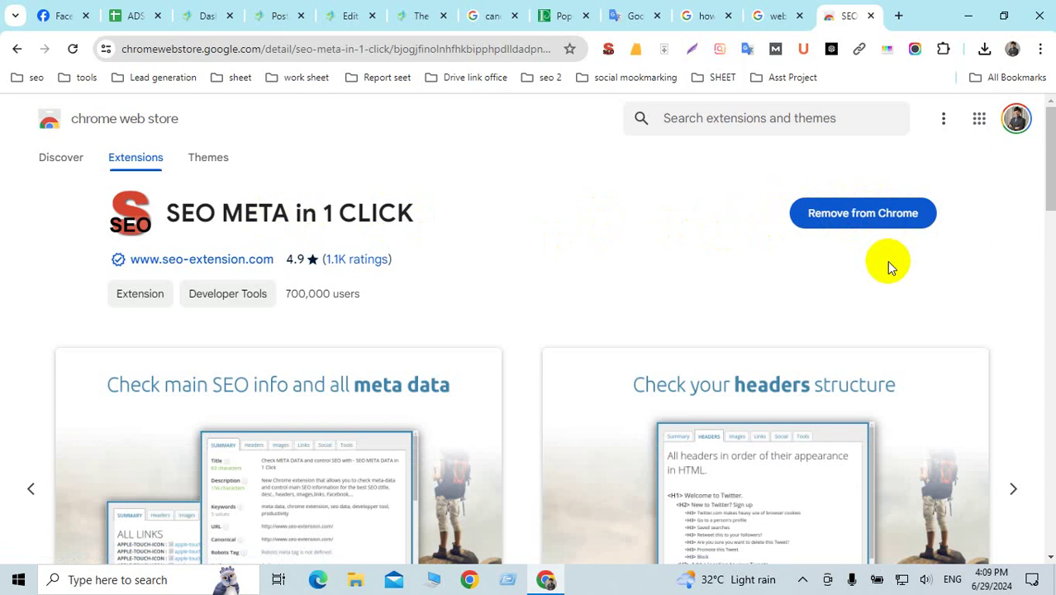
Close the extension's store page and the two Google search pages about the web store and meta description.
{"action": "left_click", "coordinate": [872, 16]}
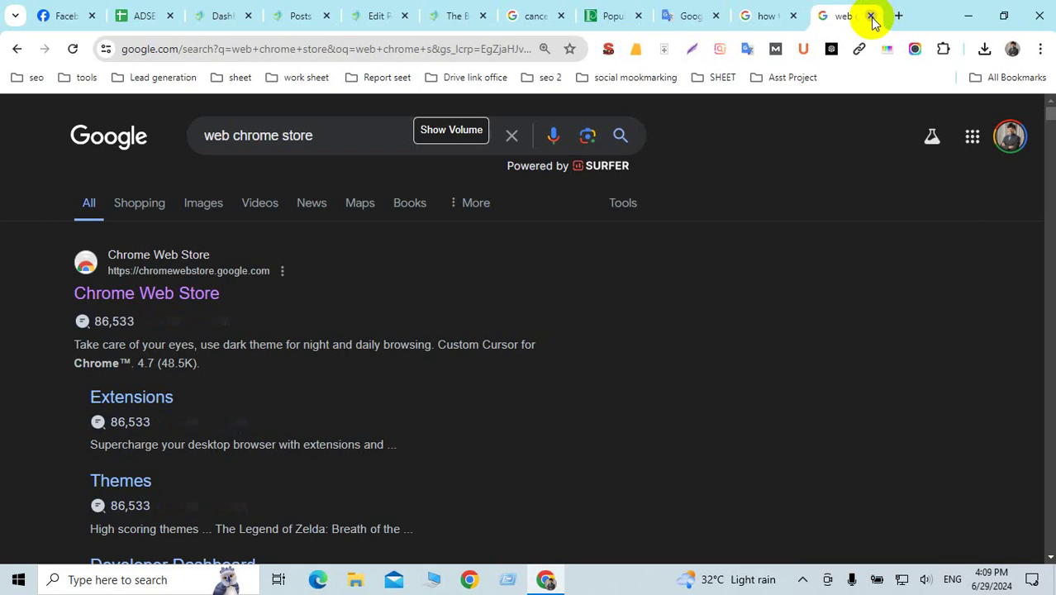
{"action": "left_click", "coordinate": [872, 18]}
{"action": "left_click", "coordinate": [871, 17]}
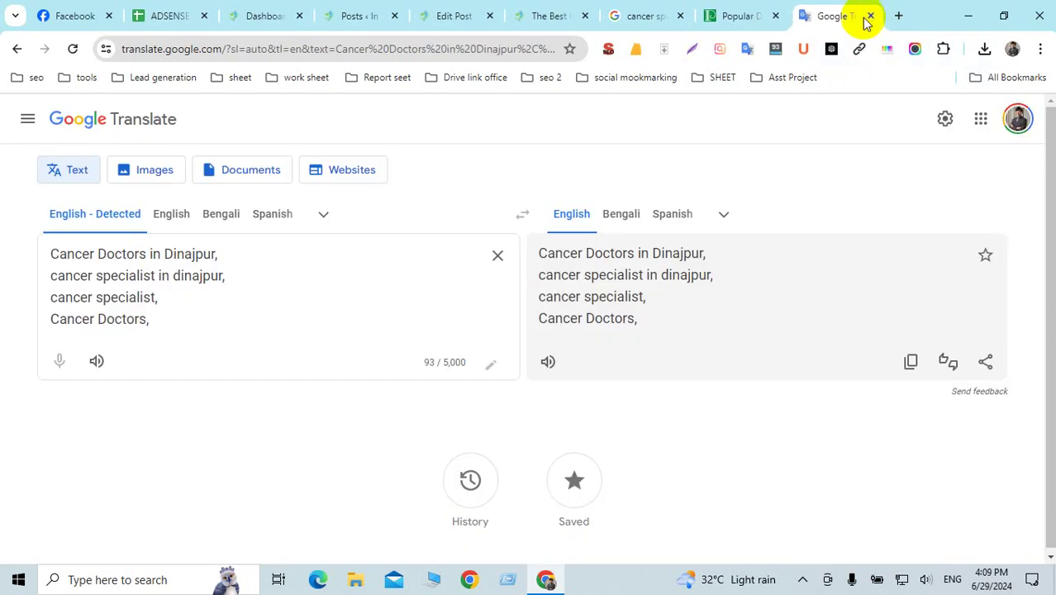
Return to editing the post "The Best Cancer Specialist in Dinajpur" and review its content and publish settings.
{"action": "left_click", "coordinate": [451, 14]}
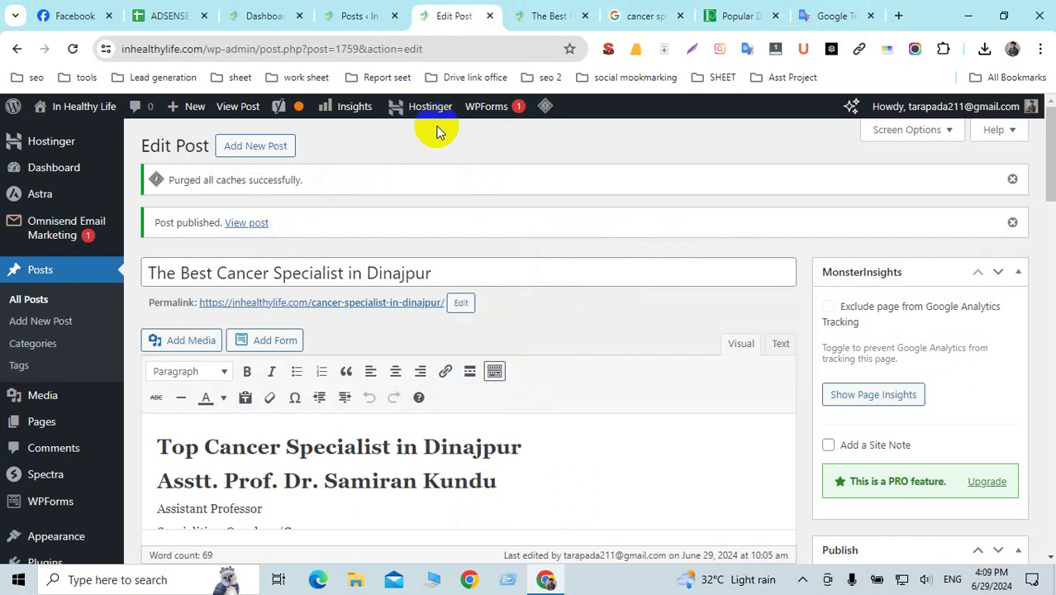
{"action": "scroll", "coordinate": [446, 217], "scroll_direction": "down", "scroll_amount": 6}
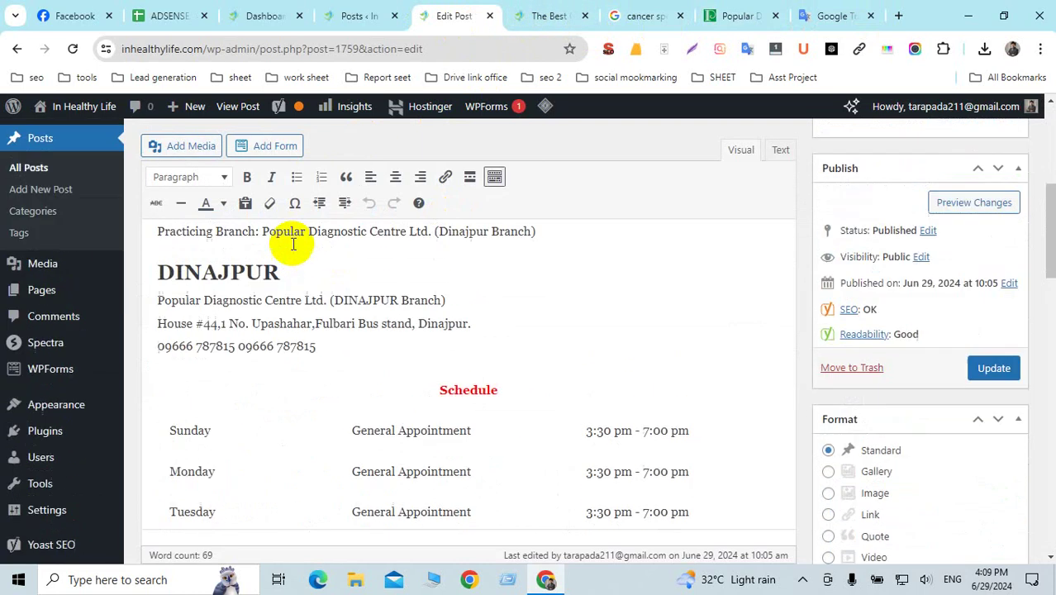
{"action": "scroll", "coordinate": [289, 244], "scroll_direction": "up", "scroll_amount": 6}
{"action": "scroll", "coordinate": [426, 395], "scroll_direction": "down", "scroll_amount": 3}
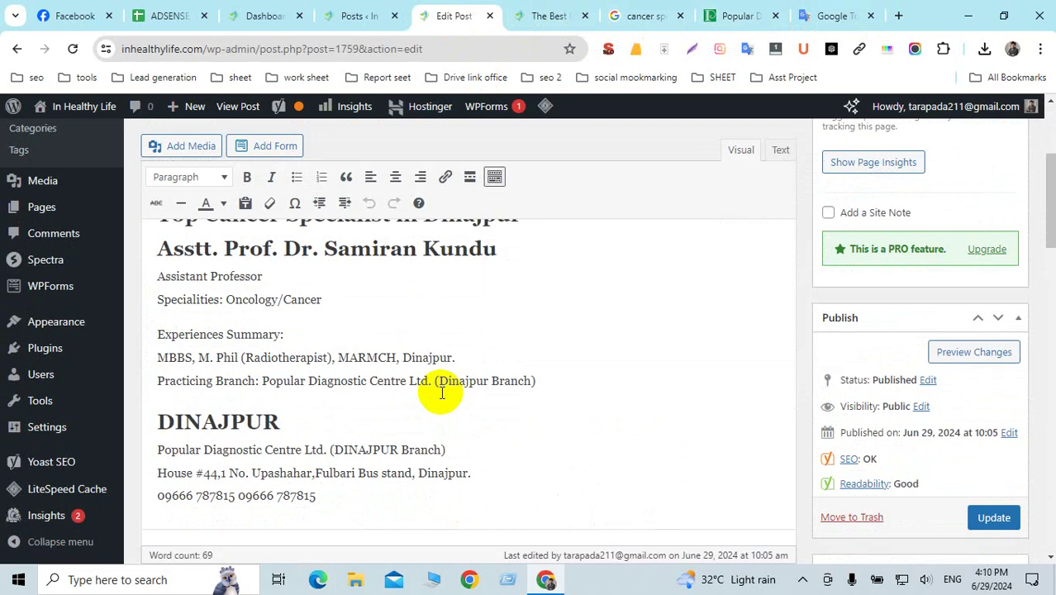
{"action": "scroll", "coordinate": [338, 384], "scroll_direction": "up", "scroll_amount": 3}
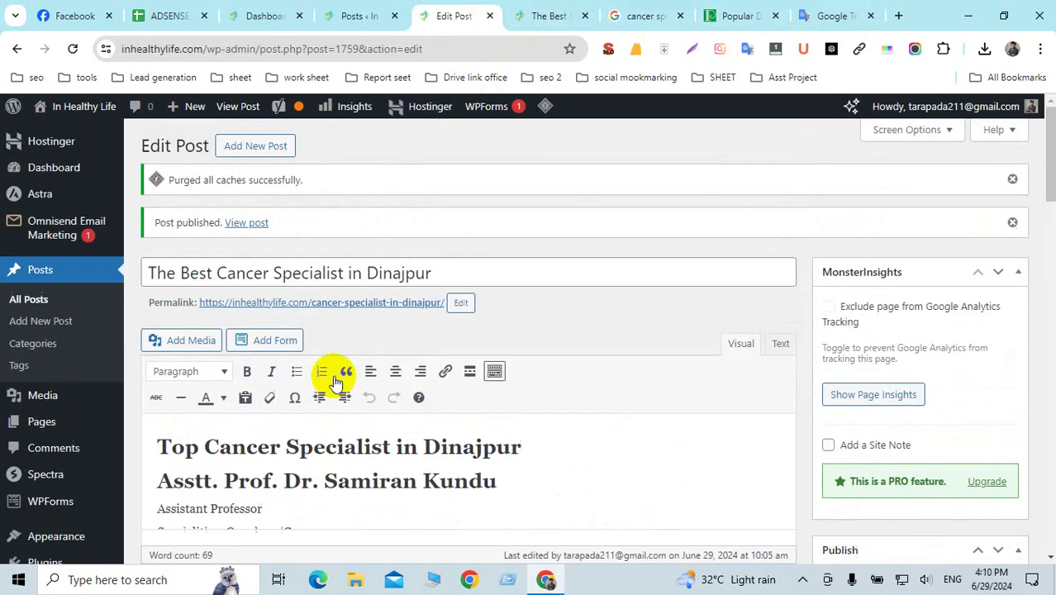
Review the published cancer specialist page, from its headings to the appointment schedule table.
{"action": "left_click", "coordinate": [535, 18]}
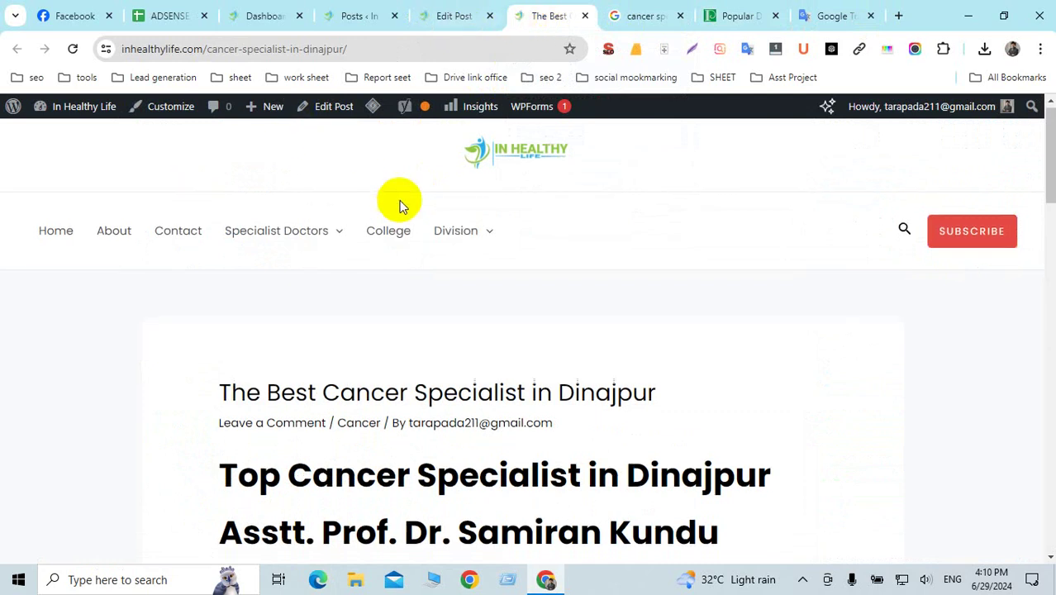
{"action": "scroll", "coordinate": [402, 207], "scroll_direction": "down", "scroll_amount": 15}
{"action": "scroll", "coordinate": [403, 211], "scroll_direction": "up", "scroll_amount": 15}
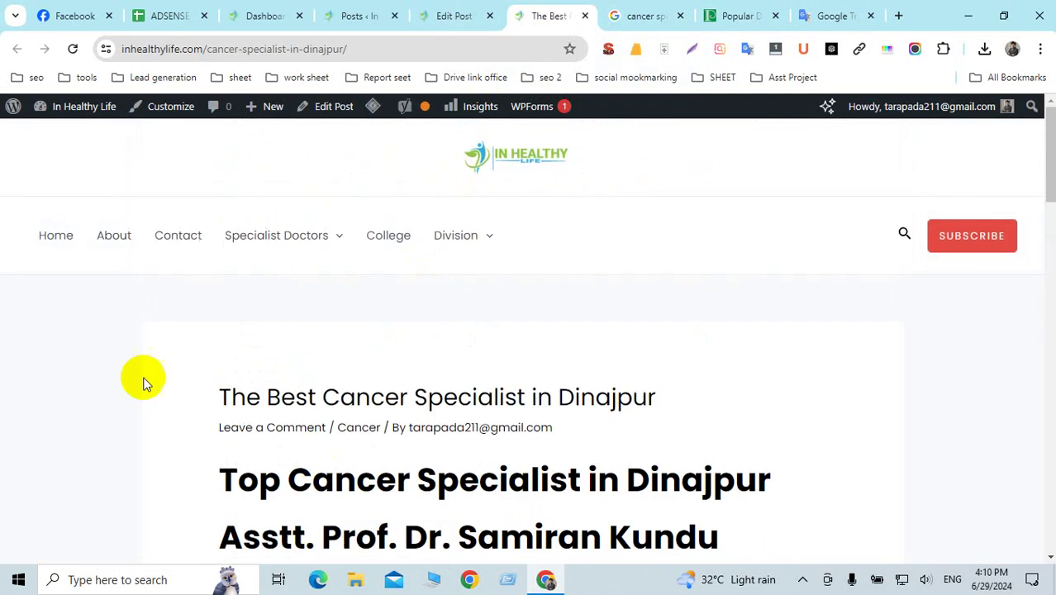
{"action": "scroll", "coordinate": [448, 401], "scroll_direction": "down", "scroll_amount": 3}
{"action": "scroll", "coordinate": [493, 372], "scroll_direction": "down", "scroll_amount": 5}
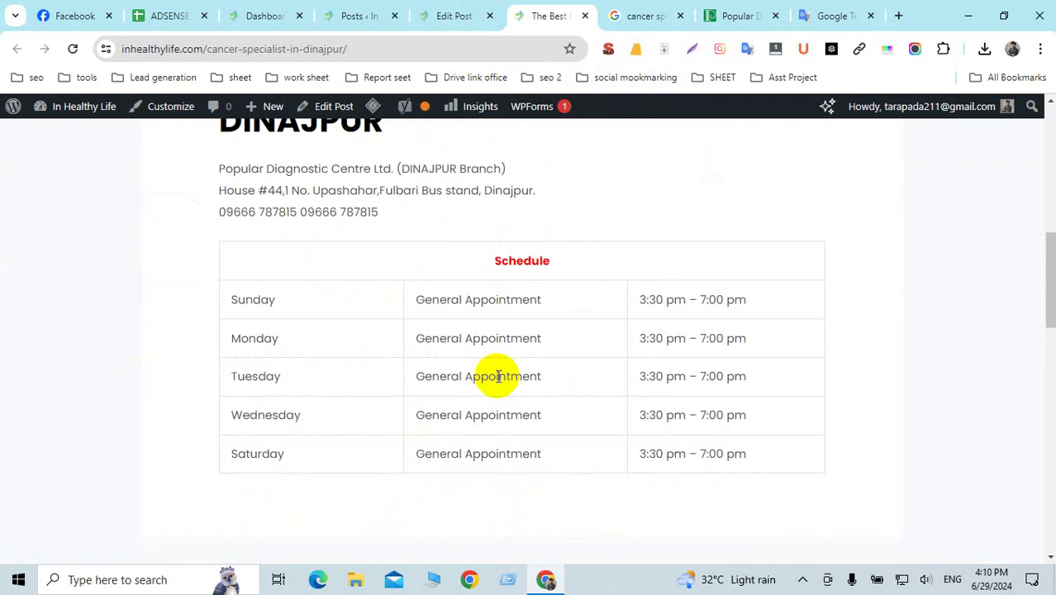
{"action": "scroll", "coordinate": [507, 370], "scroll_direction": "up", "scroll_amount": 7}
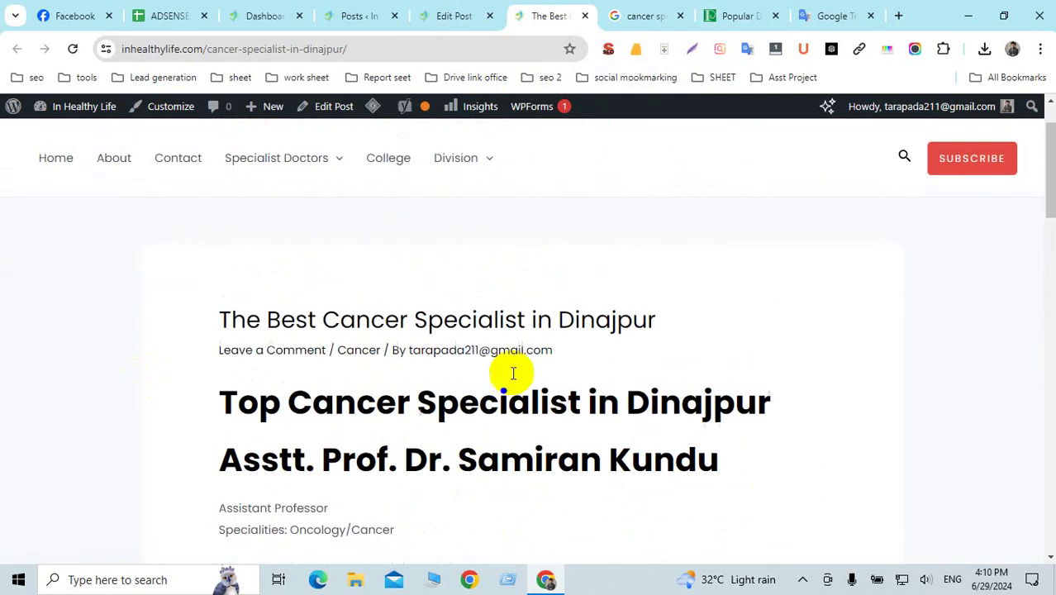
Check the title, description and other meta details of the published cancer specialist page with SEO META in 1 CLICK.
{"action": "left_click", "coordinate": [609, 49]}
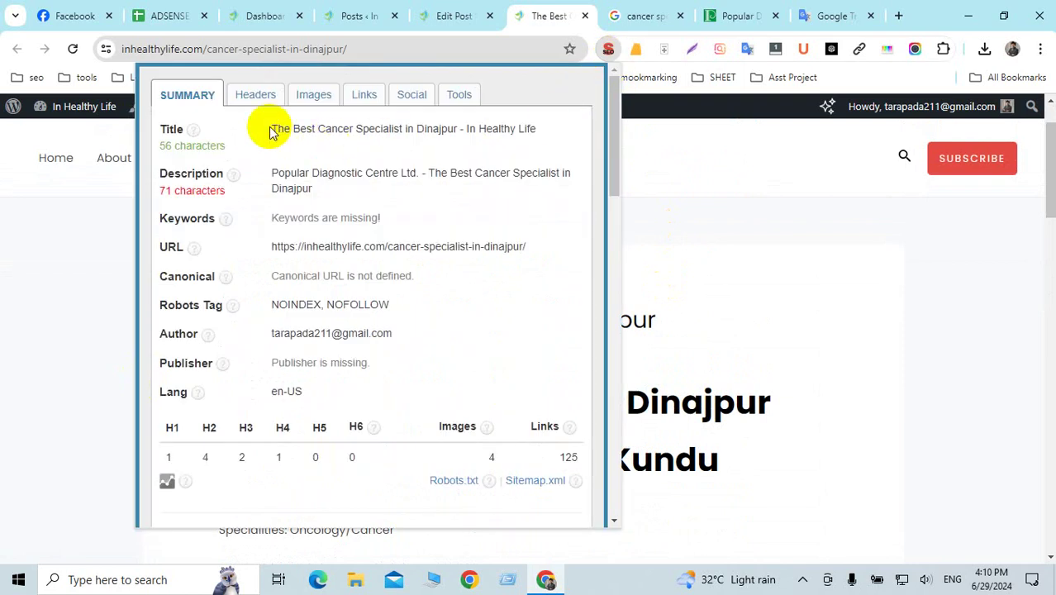
{"action": "left_click_drag", "start_coordinate": [266, 130], "coordinate": [500, 347]}
{"action": "left_click", "coordinate": [867, 293]}
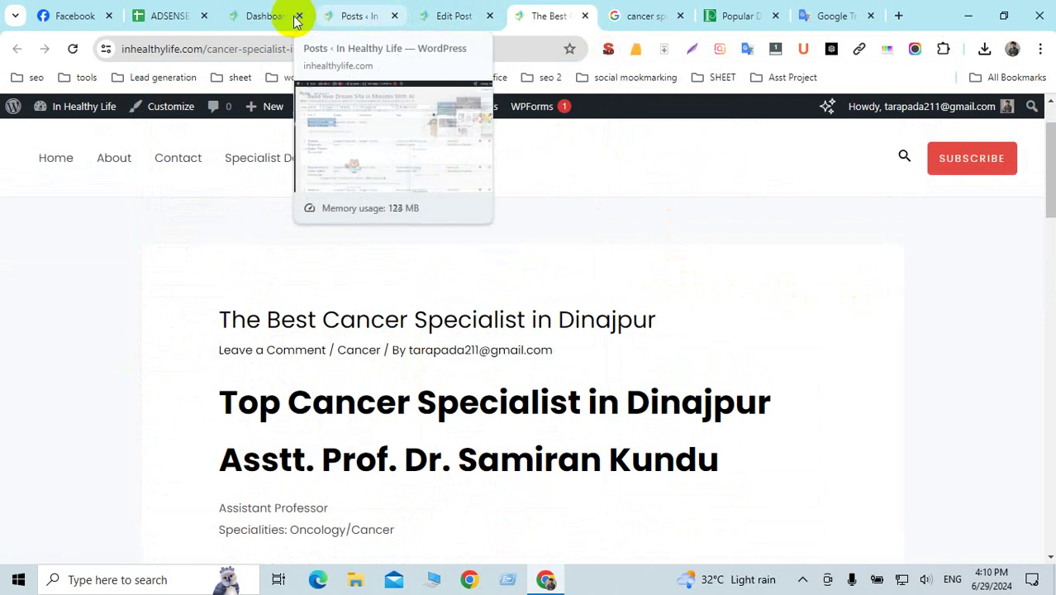
Return to the site's dashboard, open the post categories page and look over the category list and its item count.
{"action": "left_click", "coordinate": [339, 14]}
{"action": "left_click", "coordinate": [271, 13]}
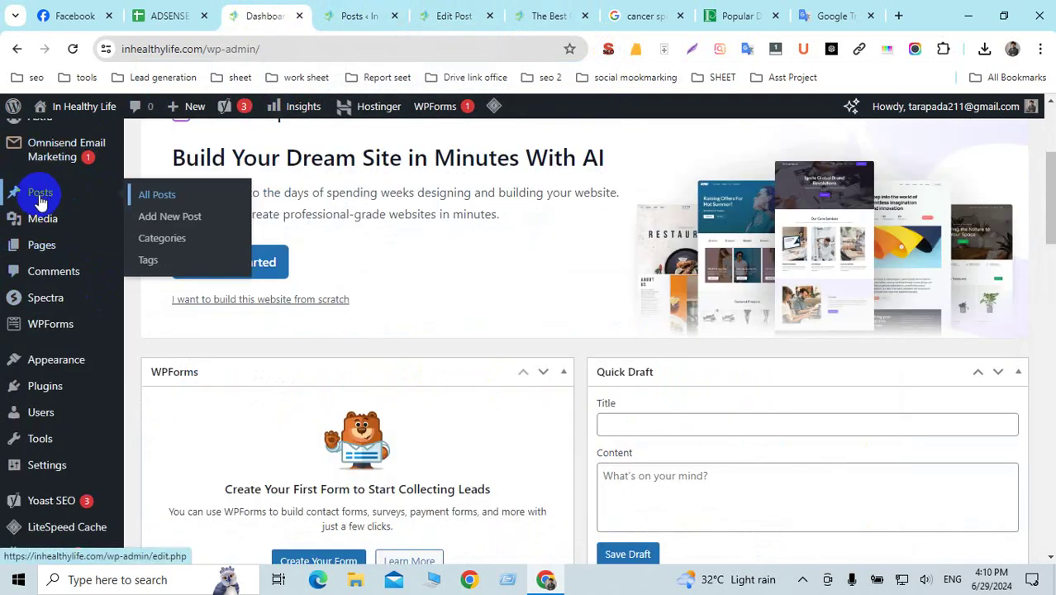
{"action": "left_click", "coordinate": [156, 198]}
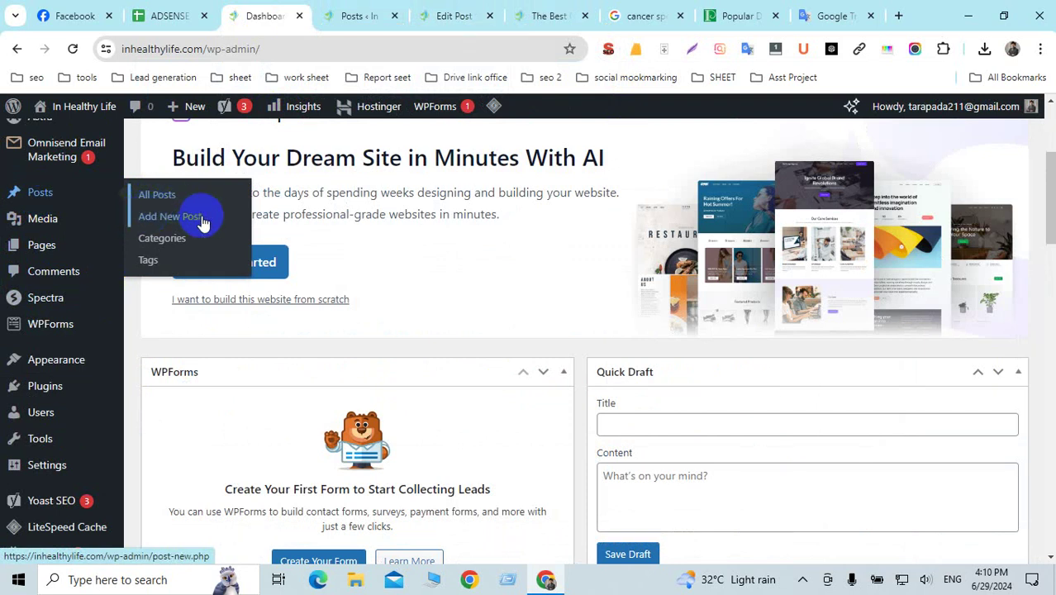
{"action": "left_click", "coordinate": [156, 242]}
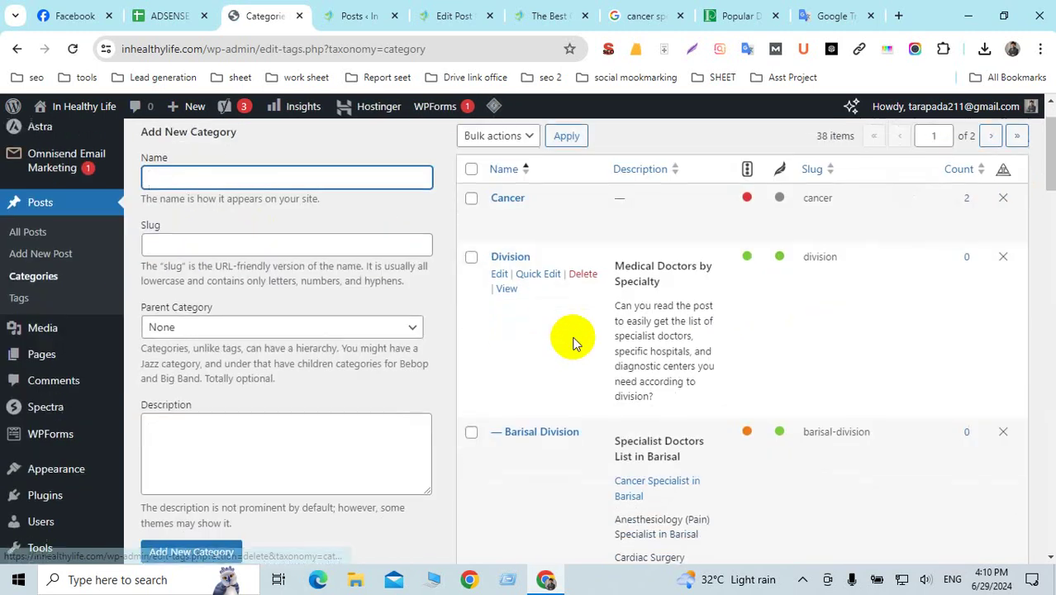
{"action": "scroll", "coordinate": [576, 343], "scroll_direction": "up", "scroll_amount": 1}
{"action": "left_click", "coordinate": [816, 202]}
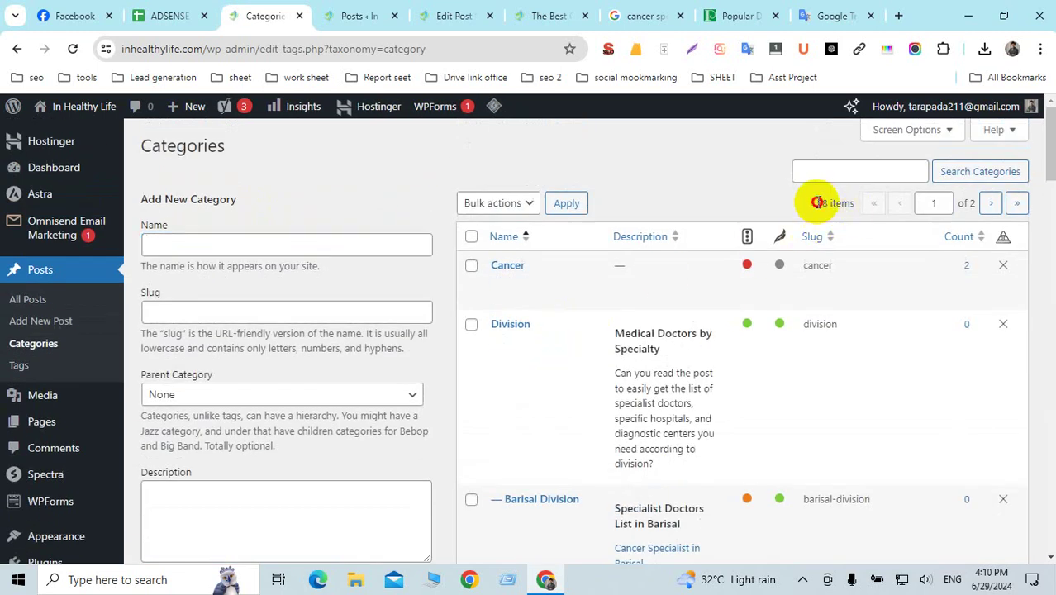
{"action": "double_click", "coordinate": [816, 202]}
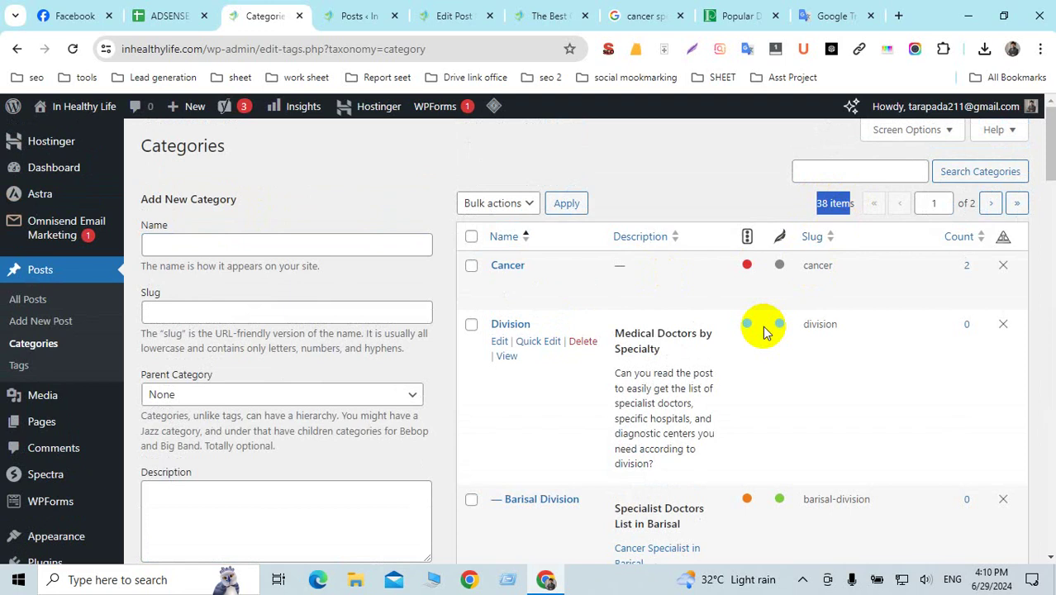
{"action": "left_click", "coordinate": [652, 165]}
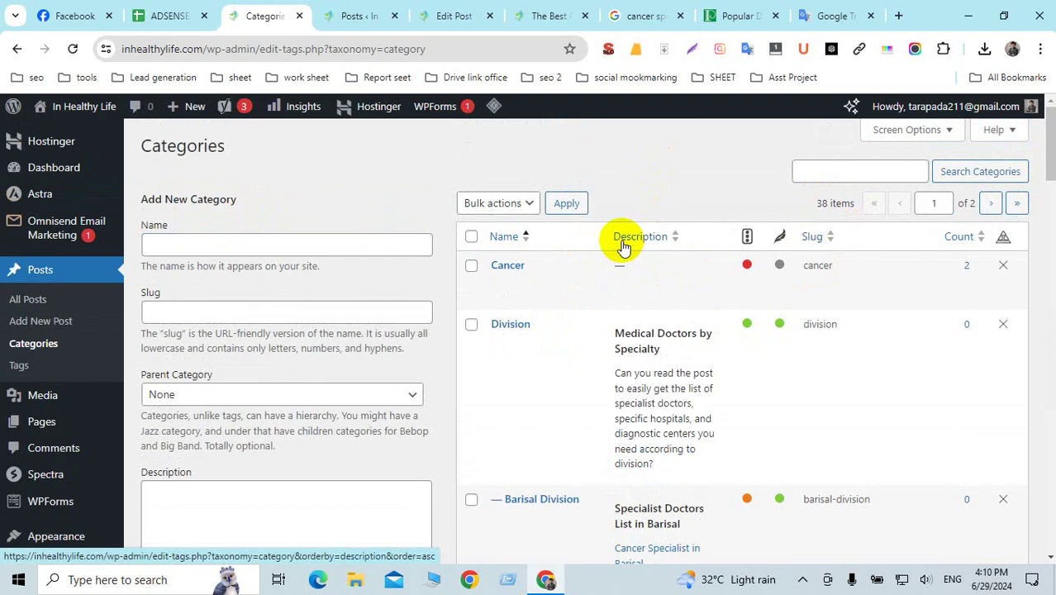
{"action": "scroll", "coordinate": [624, 245], "scroll_direction": "down", "scroll_amount": 2}
{"action": "scroll", "coordinate": [491, 295], "scroll_direction": "up", "scroll_amount": 2}
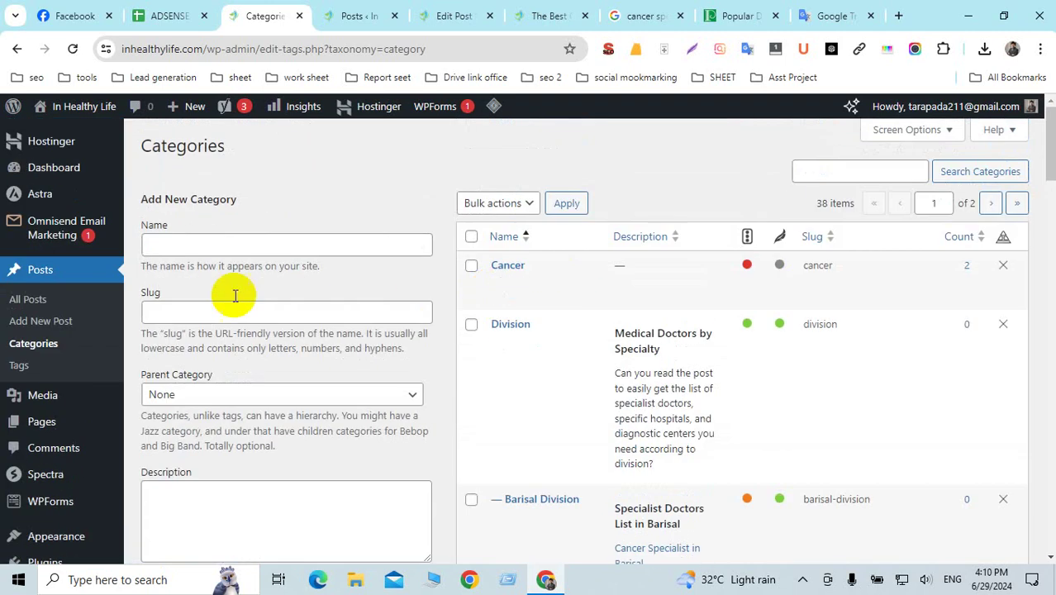
Enter Health as both the name and the slug of the new category.
{"action": "left_click", "coordinate": [218, 243]}
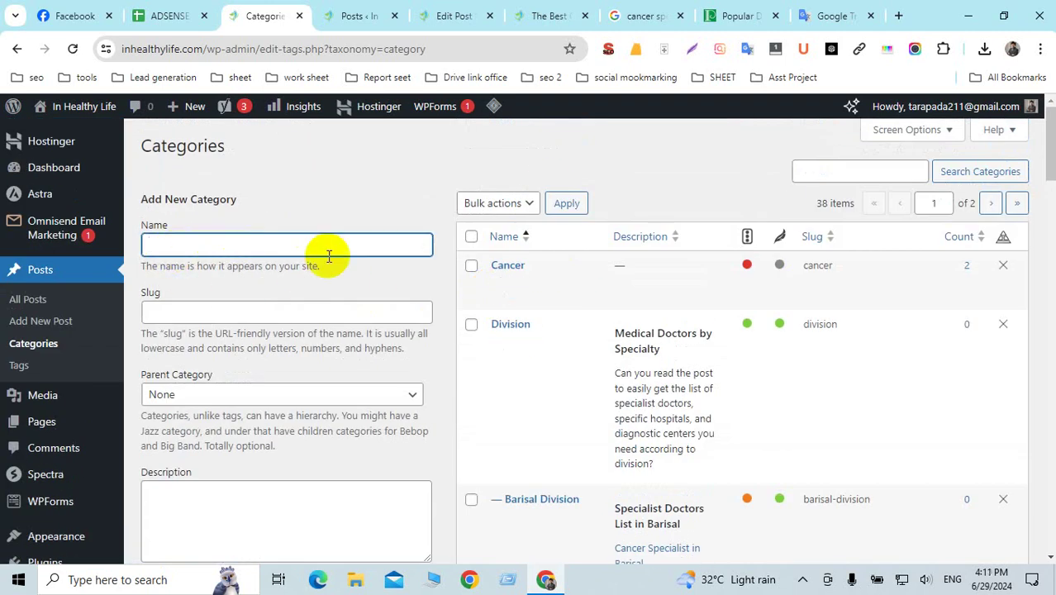
{"action": "type", "text": "Health"}
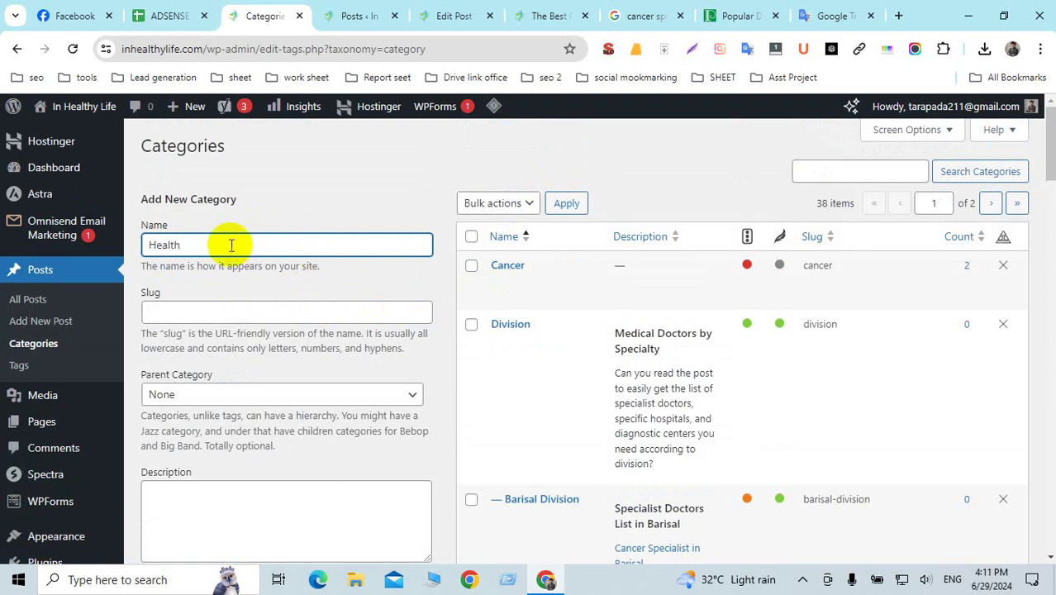
{"action": "left_click_drag", "start_coordinate": [228, 243], "coordinate": [62, 247]}
{"action": "key", "text": "ctrl+c"}
{"action": "left_click", "coordinate": [182, 316]}
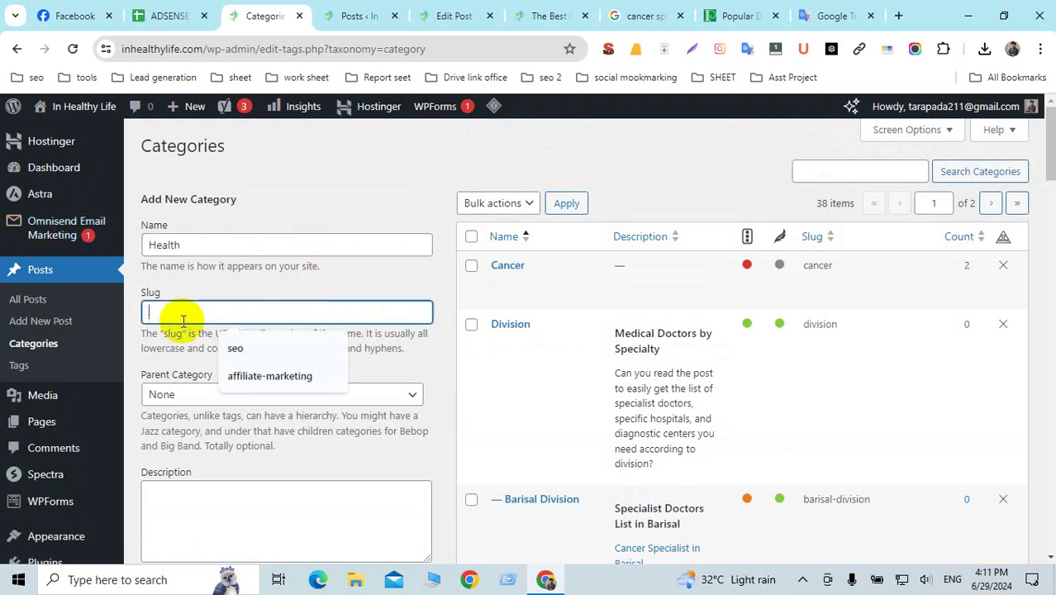
{"action": "key", "text": "ctrl+v"}
Enter Health as the new category's description and choose Doctors as its parent category.
{"action": "scroll", "coordinate": [248, 430], "scroll_direction": "down", "scroll_amount": 2}
{"action": "scroll", "coordinate": [265, 432], "scroll_direction": "down", "scroll_amount": 1}
{"action": "left_click", "coordinate": [152, 342]}
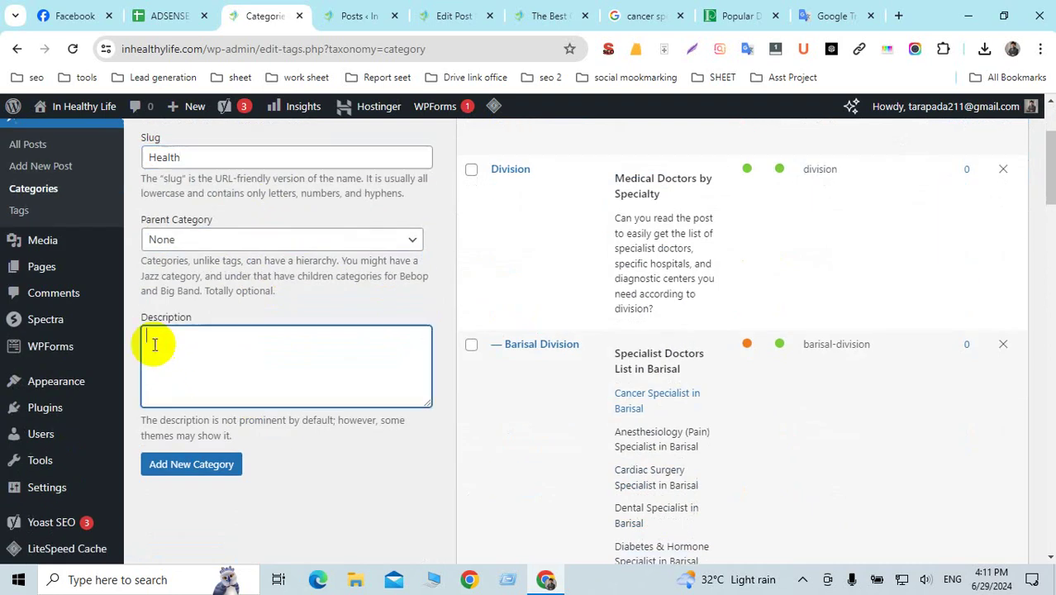
{"action": "key", "text": "ctrl+v"}
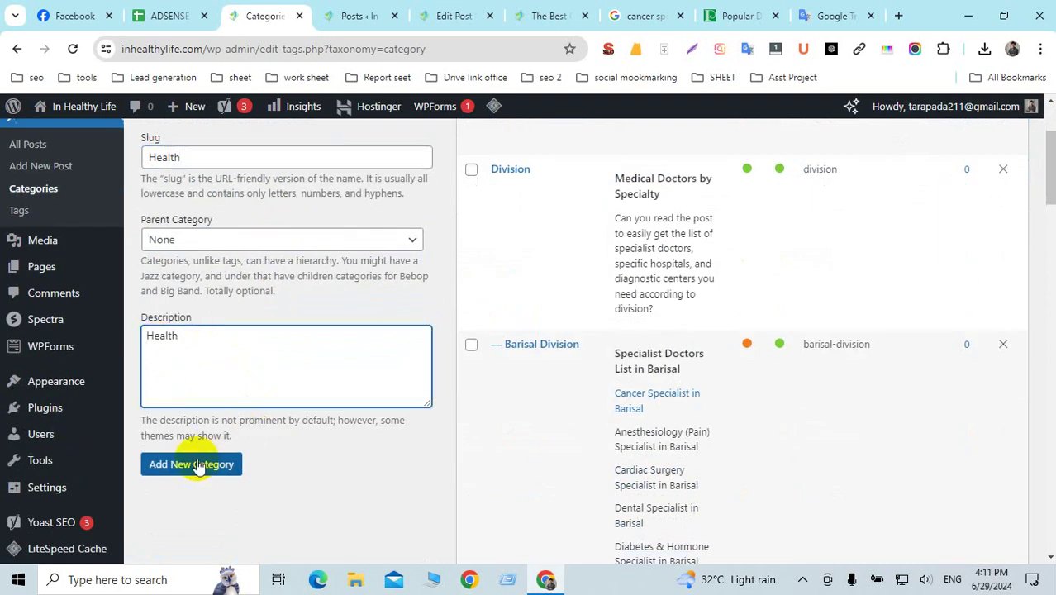
{"action": "scroll", "coordinate": [707, 276], "scroll_direction": "up", "scroll_amount": 2}
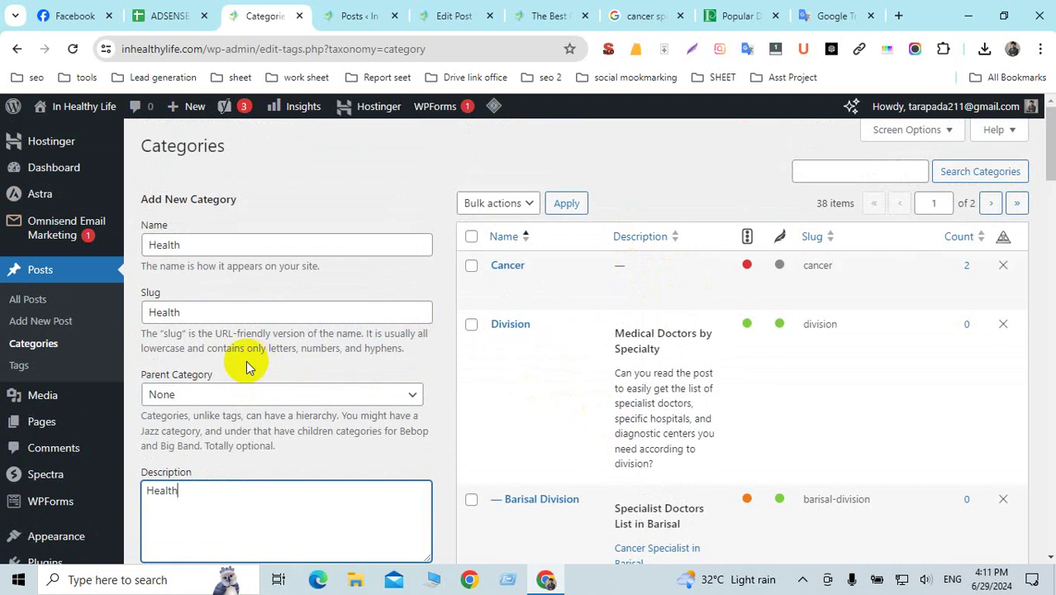
{"action": "scroll", "coordinate": [258, 335], "scroll_direction": "down", "scroll_amount": 1}
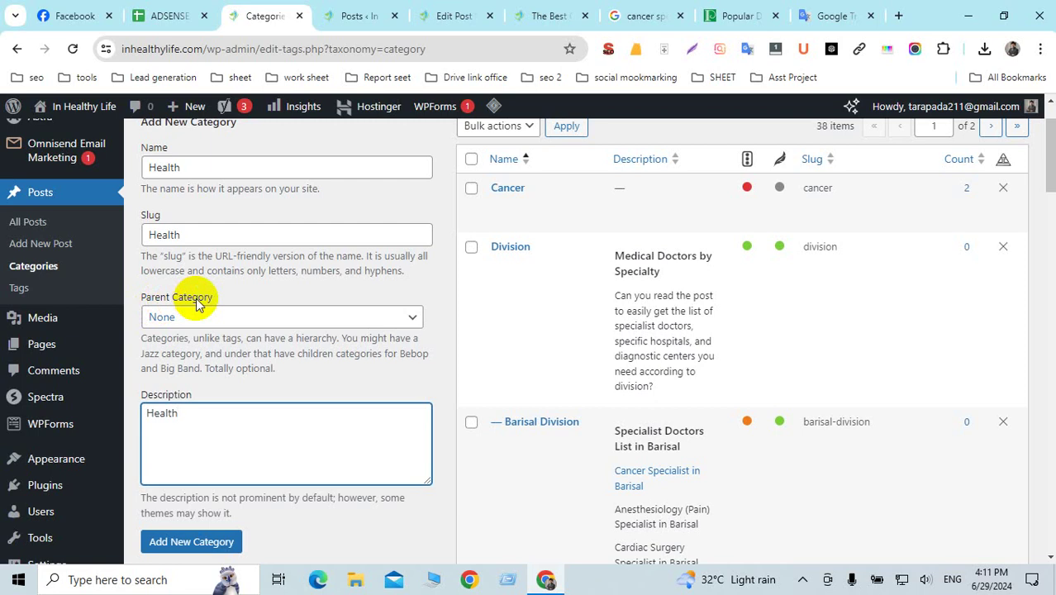
{"action": "left_click", "coordinate": [395, 319]}
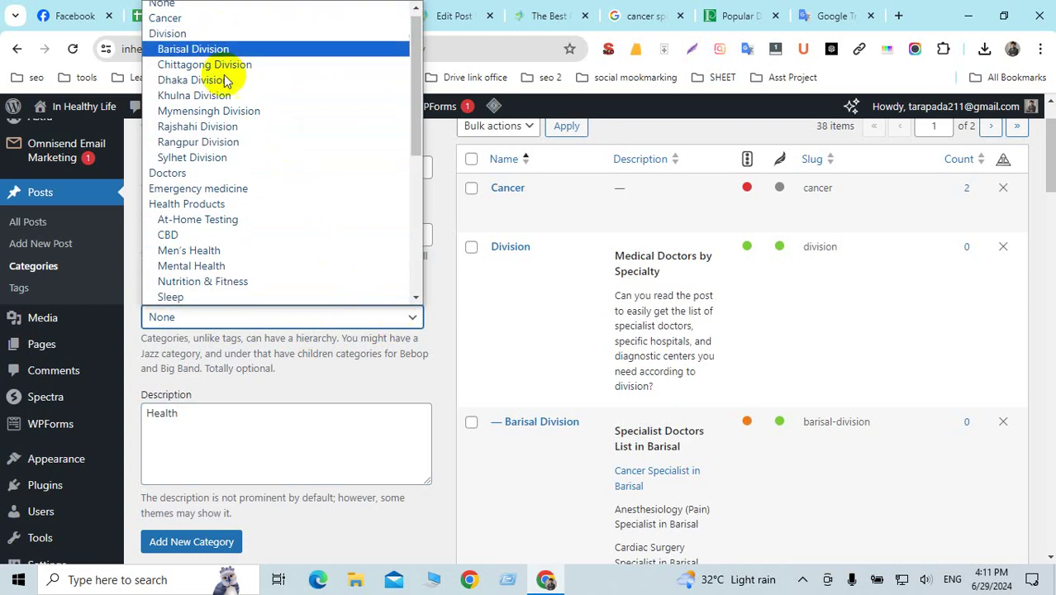
{"action": "left_click", "coordinate": [203, 175]}
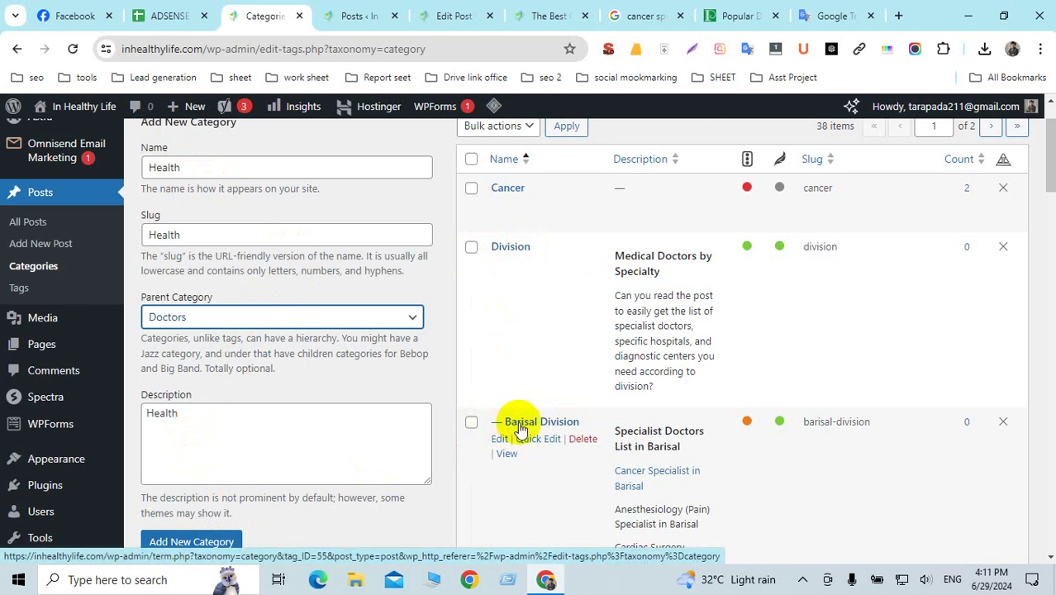
Highlight the Barisal Division subcategory in the list as an example, and add the new Health category.
{"action": "left_click", "coordinate": [486, 424]}
{"action": "left_click_drag", "start_coordinate": [485, 423], "coordinate": [583, 423]}
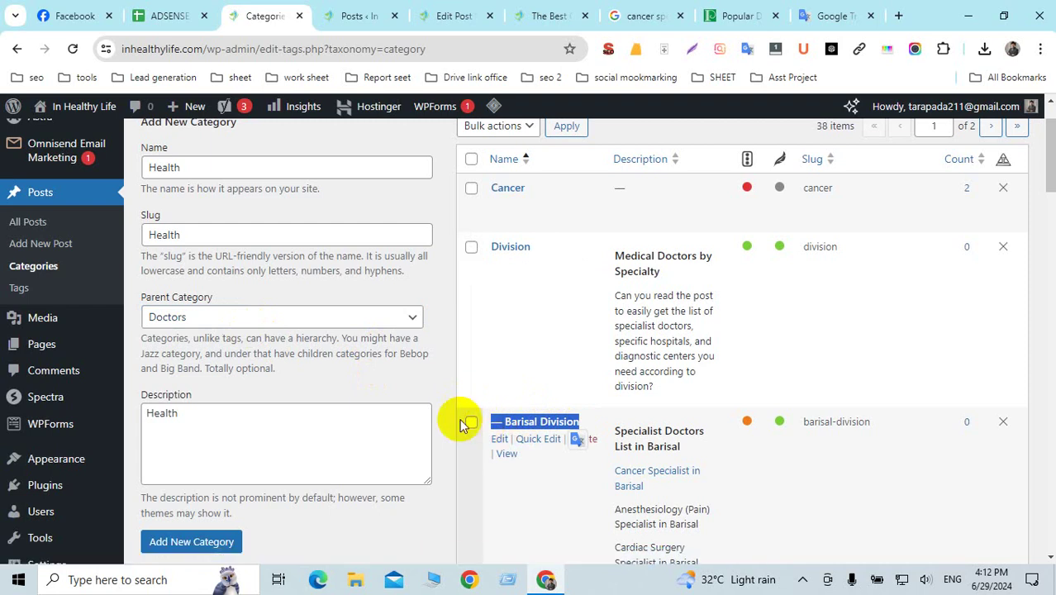
{"action": "left_click", "coordinate": [470, 329]}
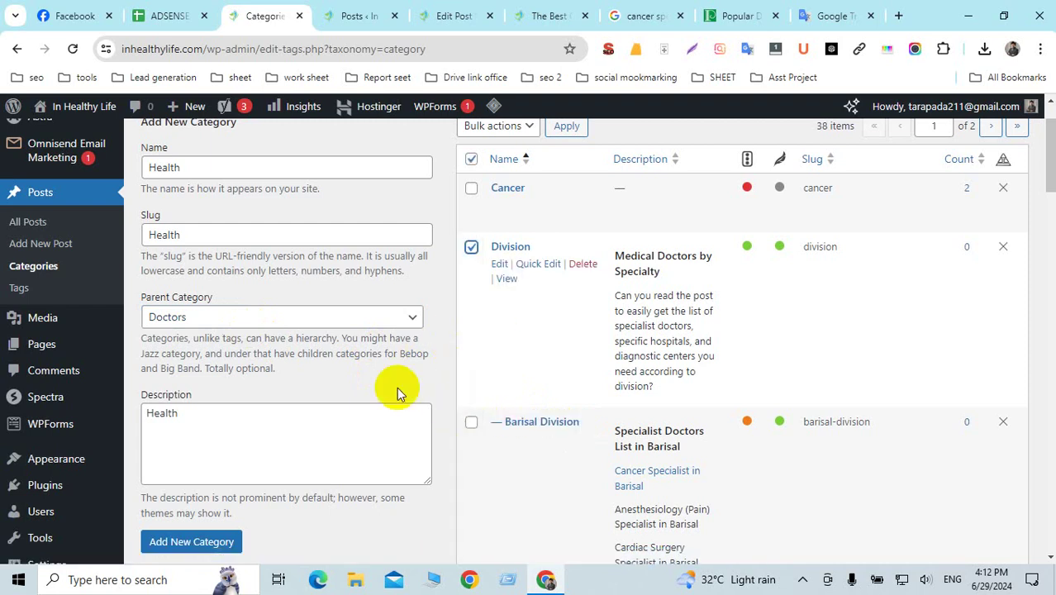
{"action": "scroll", "coordinate": [397, 387], "scroll_direction": "down", "scroll_amount": 3}
{"action": "left_click", "coordinate": [205, 314]}
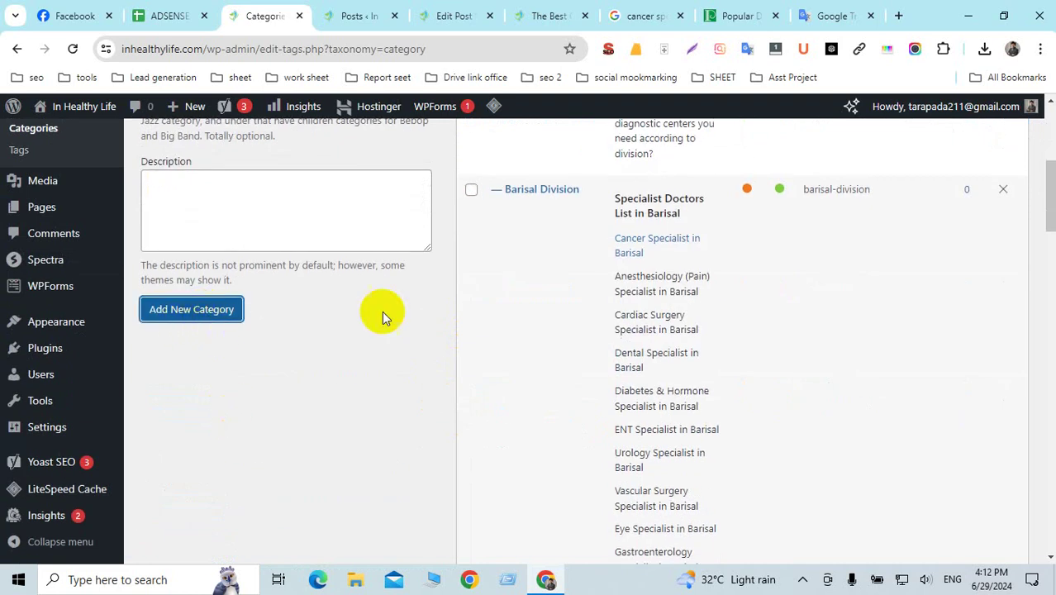
Clear the selection in the category list and reload the categories page.
{"action": "scroll", "coordinate": [595, 335], "scroll_direction": "up", "scroll_amount": 4}
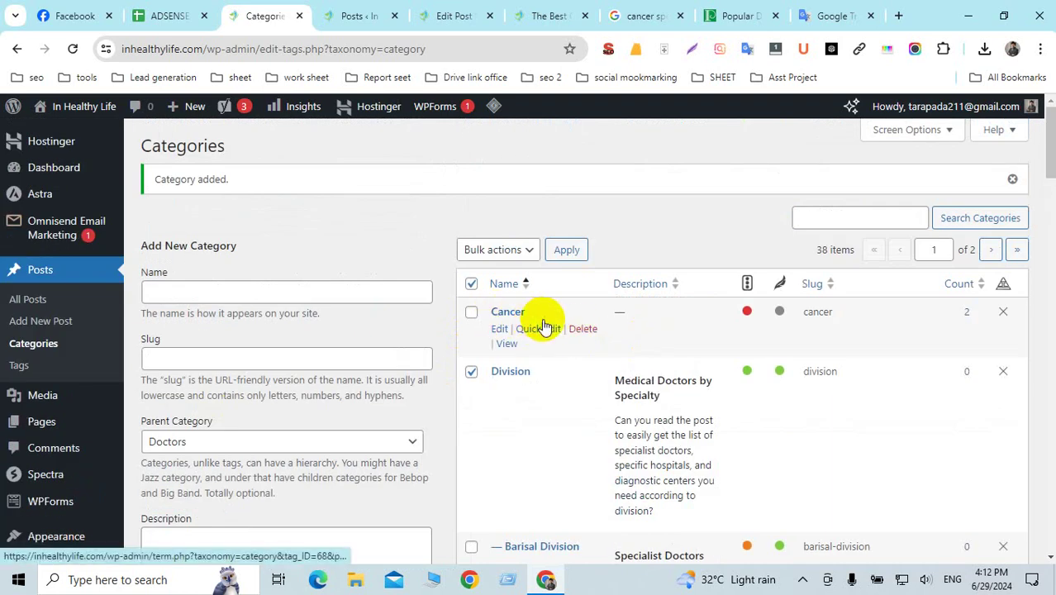
{"action": "scroll", "coordinate": [542, 323], "scroll_direction": "down", "scroll_amount": 2}
{"action": "scroll", "coordinate": [547, 318], "scroll_direction": "up", "scroll_amount": 1}
{"action": "scroll", "coordinate": [529, 305], "scroll_direction": "up", "scroll_amount": 1}
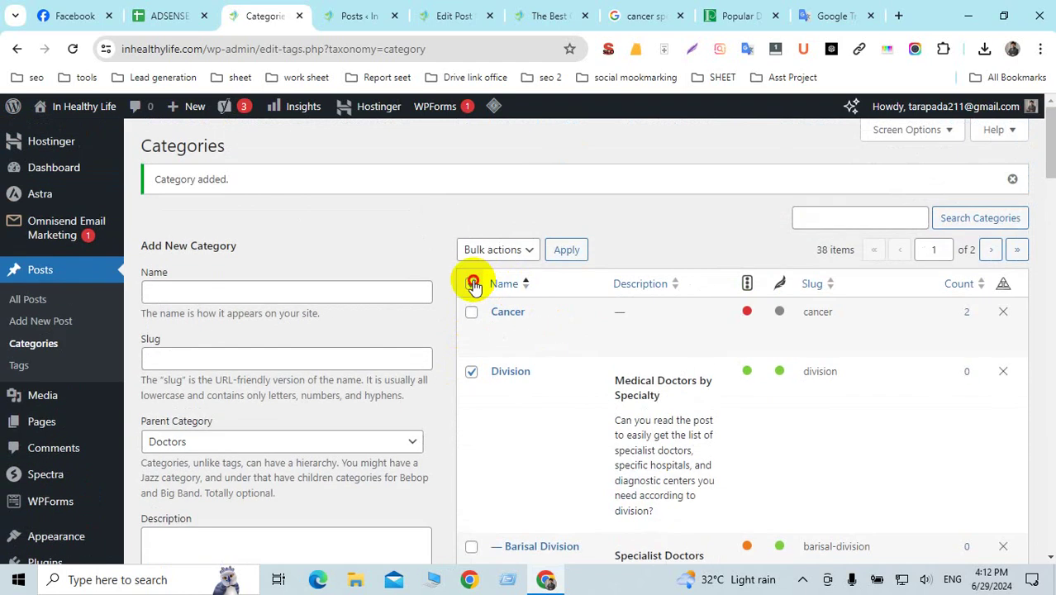
{"action": "left_click", "coordinate": [472, 282]}
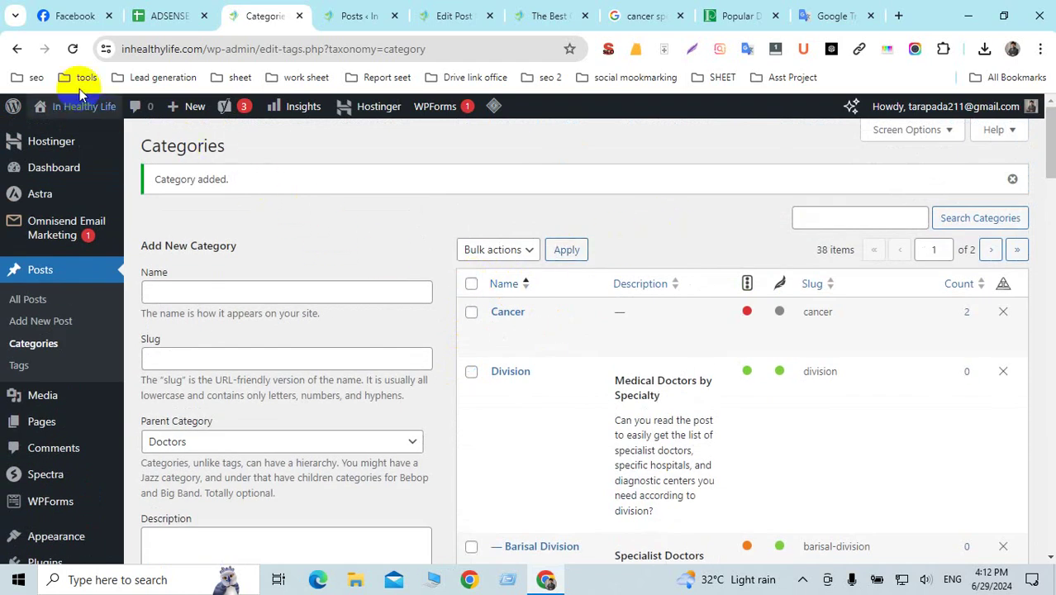
{"action": "left_click", "coordinate": [73, 49]}
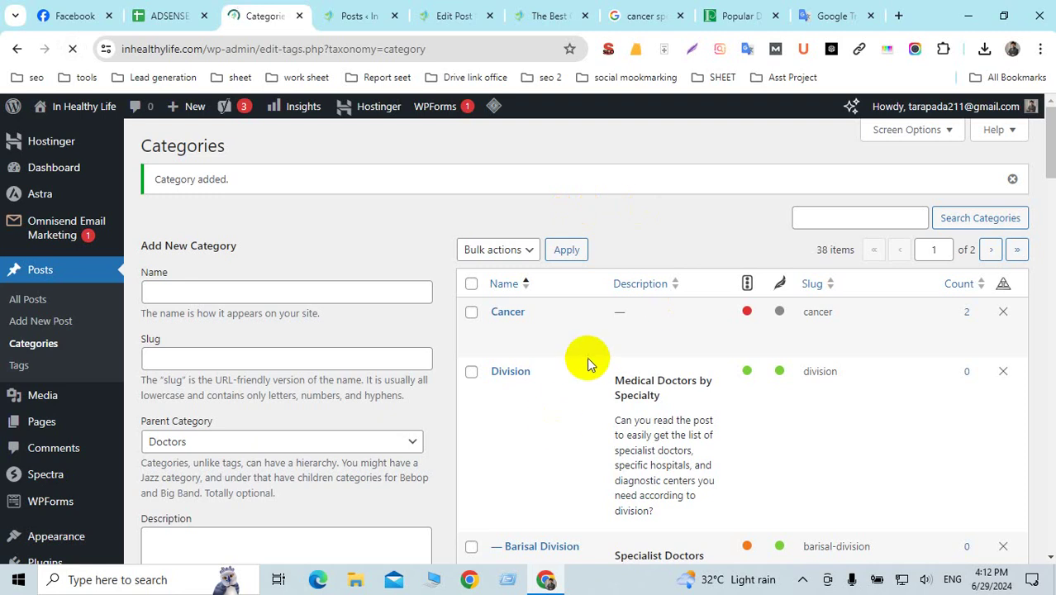
Find the Health category under Doctors and open it for editing in a new tab.
{"action": "scroll", "coordinate": [632, 334], "scroll_direction": "down", "scroll_amount": 3}
{"action": "scroll", "coordinate": [633, 333], "scroll_direction": "down", "scroll_amount": 1}
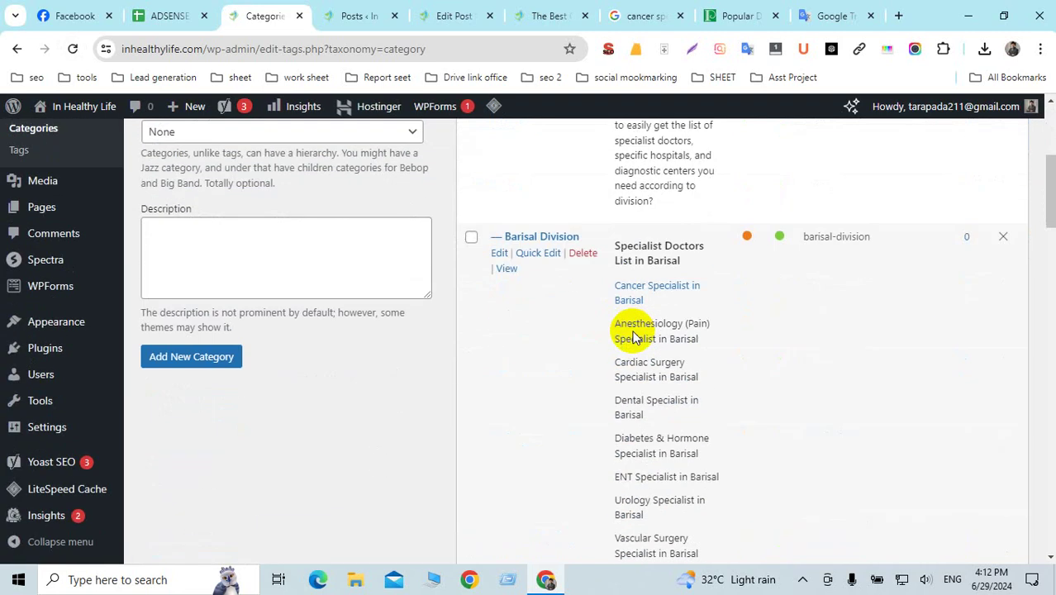
{"action": "scroll", "coordinate": [530, 301], "scroll_direction": "down", "scroll_amount": 6}
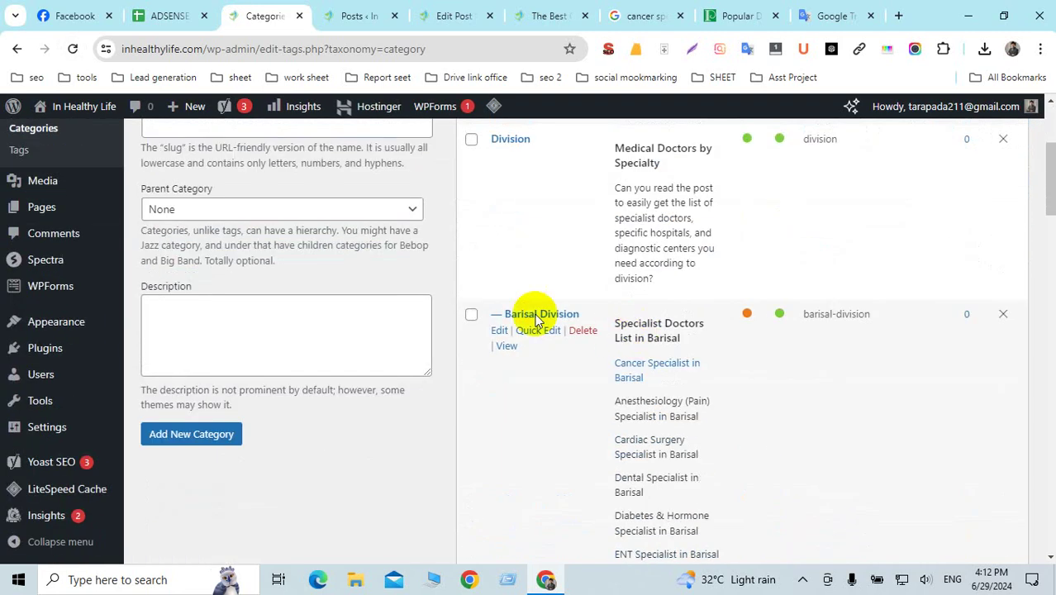
{"action": "scroll", "coordinate": [534, 318], "scroll_direction": "down", "scroll_amount": 12}
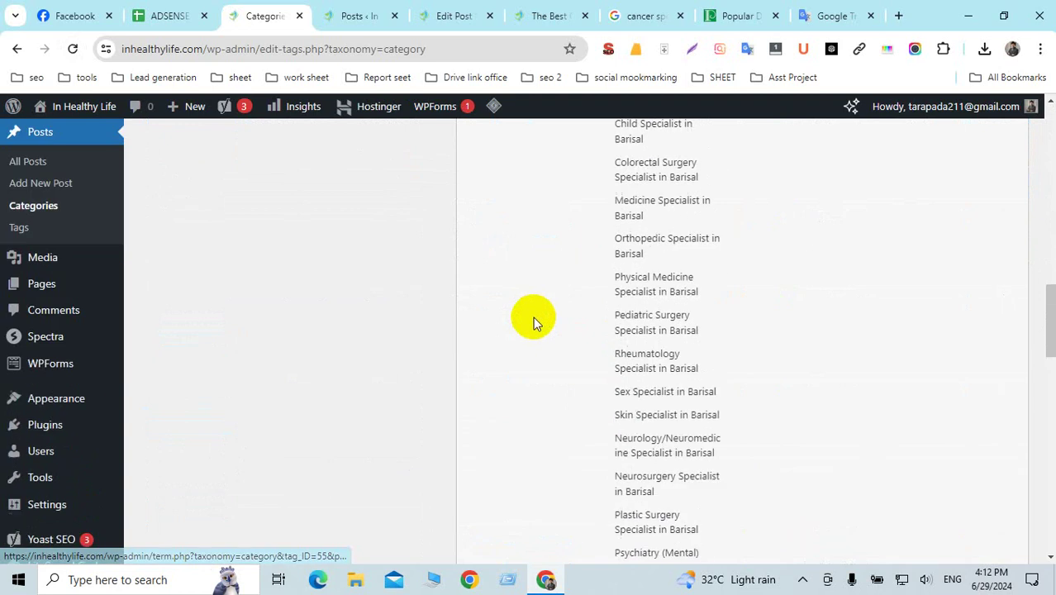
{"action": "scroll", "coordinate": [533, 317], "scroll_direction": "down", "scroll_amount": 5}
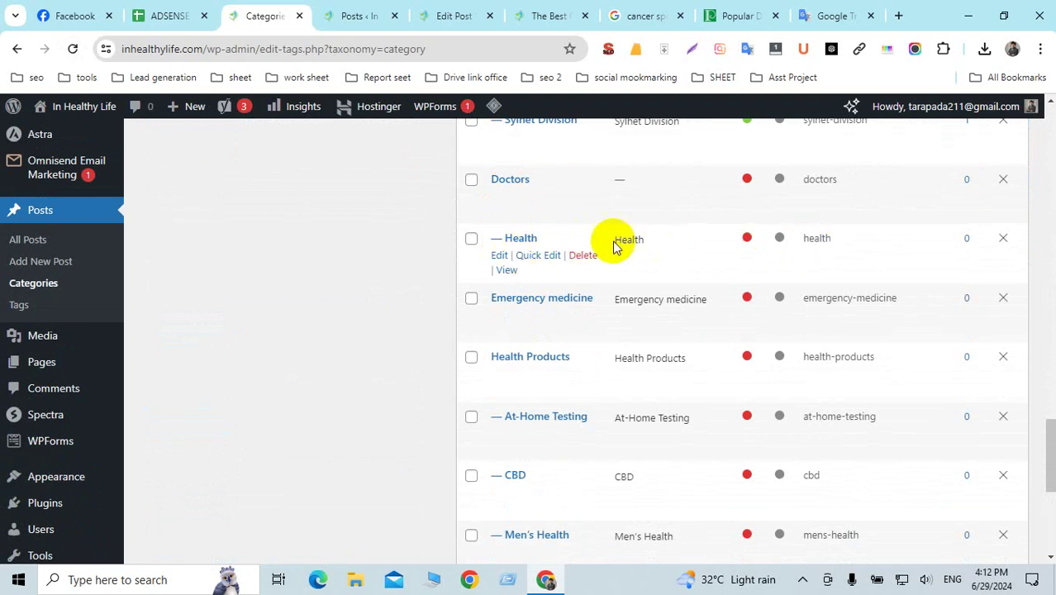
{"action": "middle_click", "coordinate": [501, 259]}
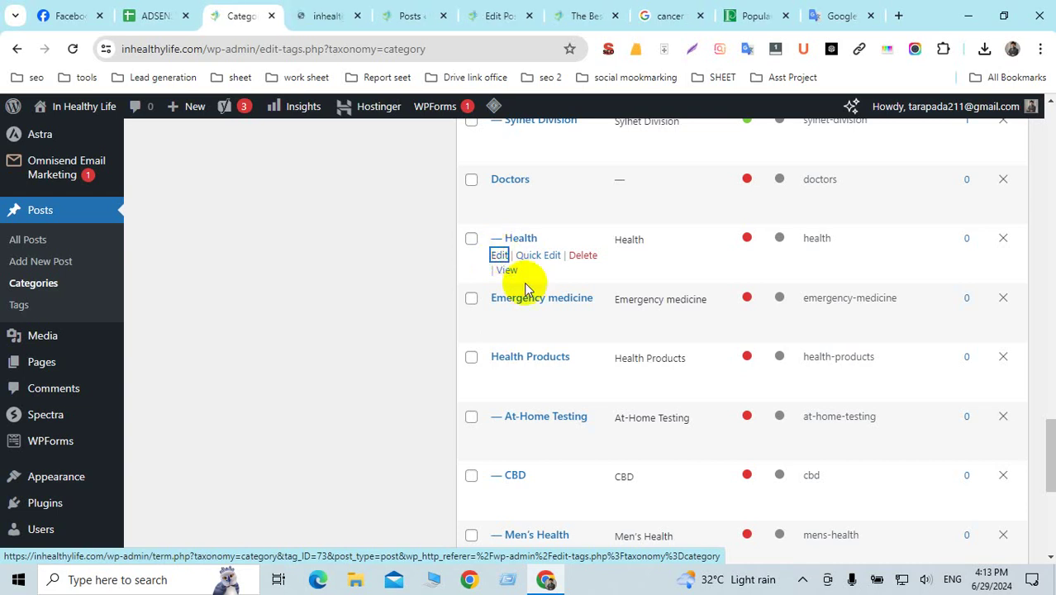
{"action": "left_click", "coordinate": [327, 16]}
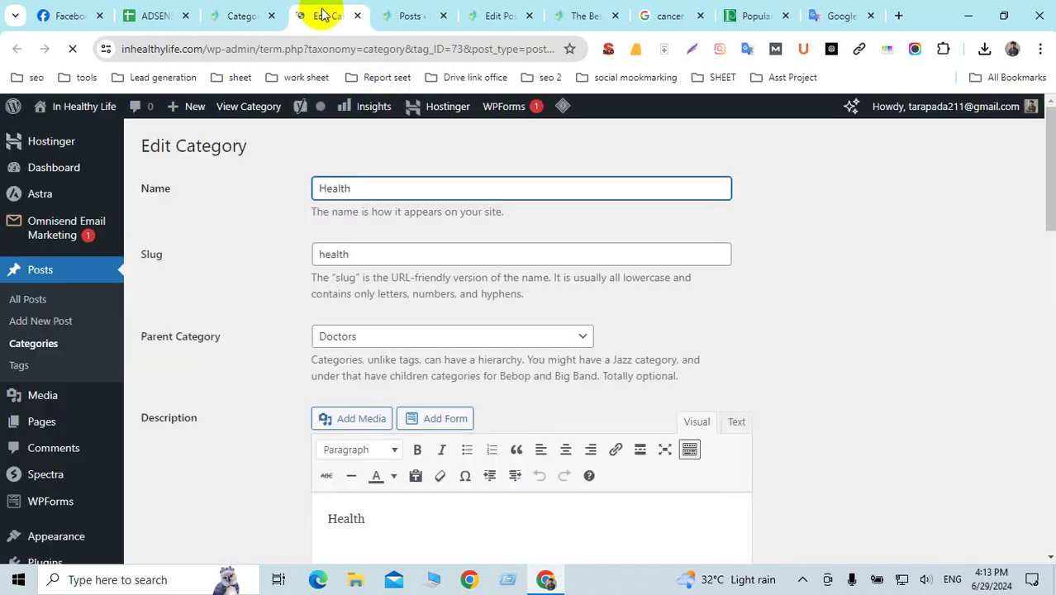
Set the Health category's Yoast focus keyphrase to Health.
{"action": "double_click", "coordinate": [345, 189]}
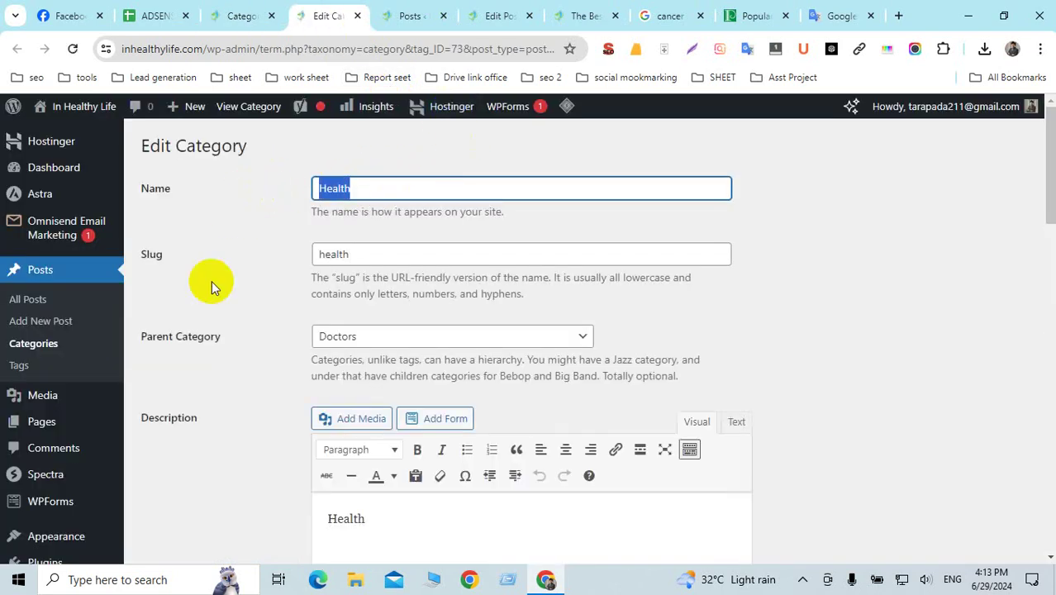
{"action": "scroll", "coordinate": [484, 323], "scroll_direction": "down", "scroll_amount": 2}
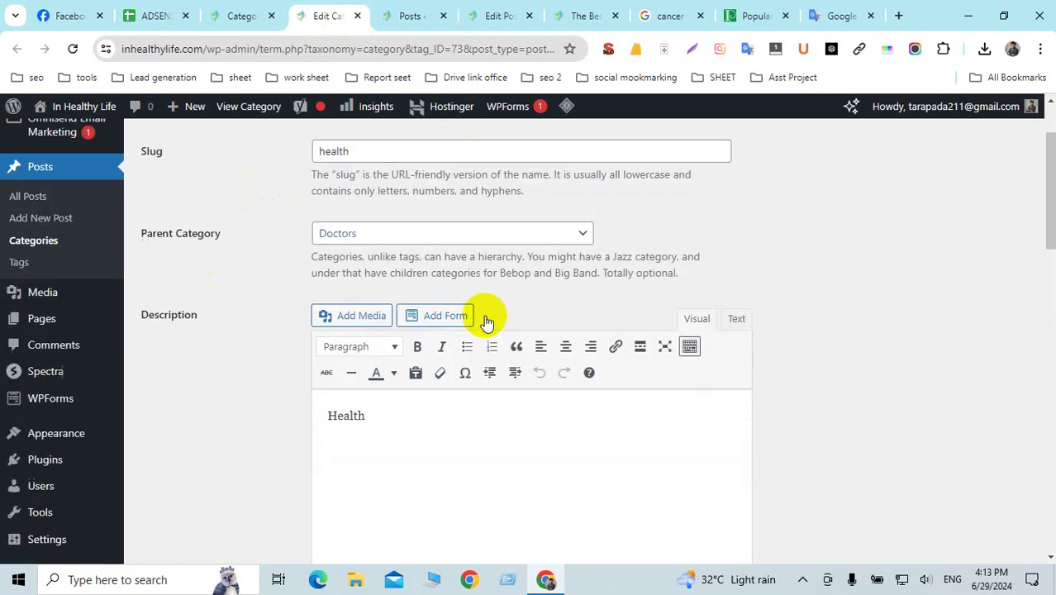
{"action": "scroll", "coordinate": [446, 362], "scroll_direction": "down", "scroll_amount": 7}
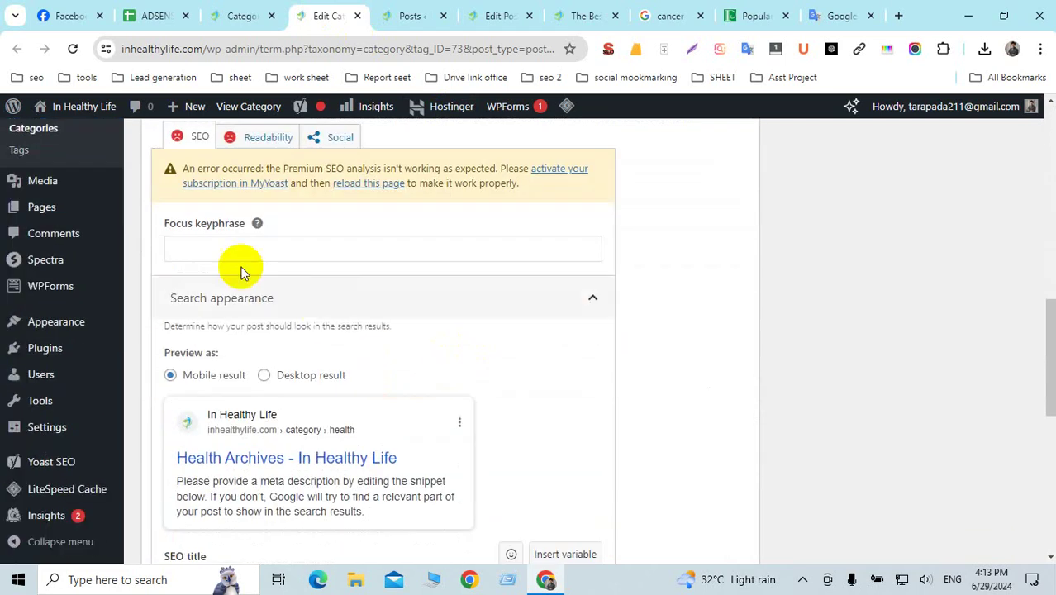
{"action": "left_click", "coordinate": [187, 248]}
{"action": "type", "text": "health"}
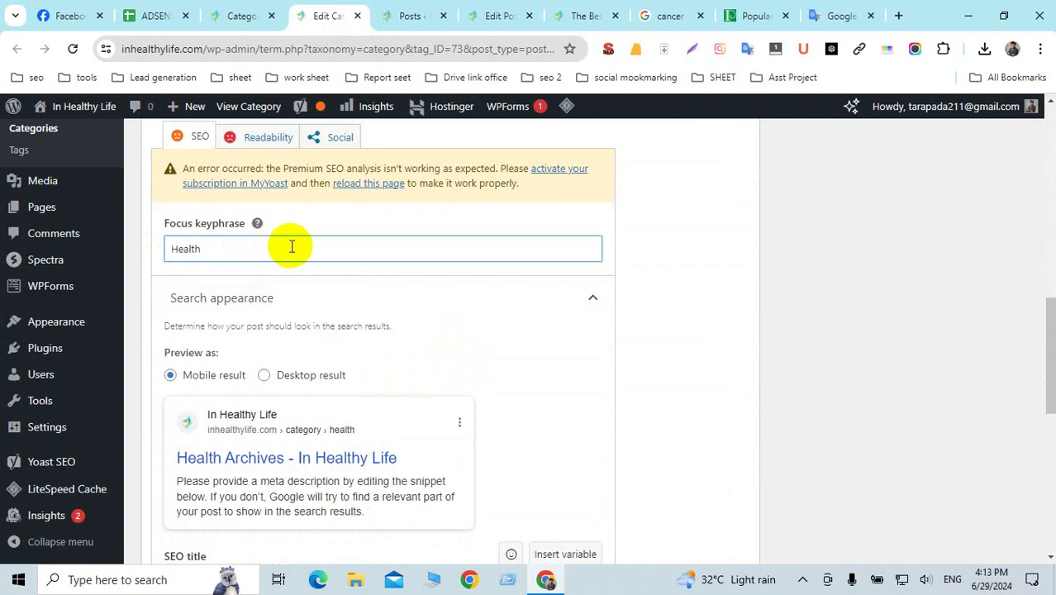
Set the Health category's Yoast meta description to Health and check the search result preview.
{"action": "scroll", "coordinate": [290, 246], "scroll_direction": "down", "scroll_amount": 4}
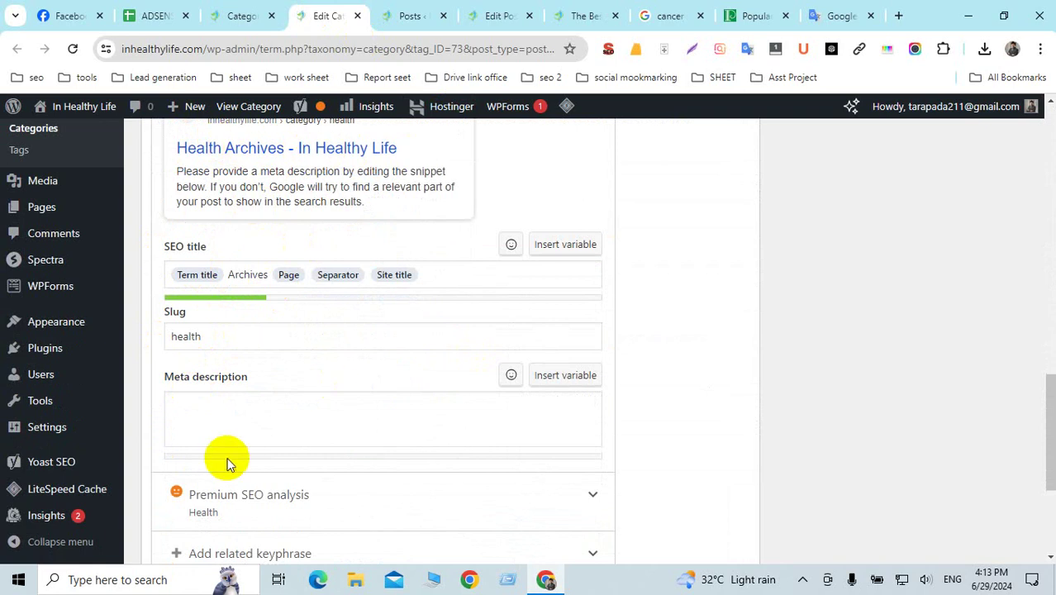
{"action": "left_click", "coordinate": [192, 405]}
{"action": "type", "text": "Health"}
{"action": "scroll", "coordinate": [354, 424], "scroll_direction": "up", "scroll_amount": 3}
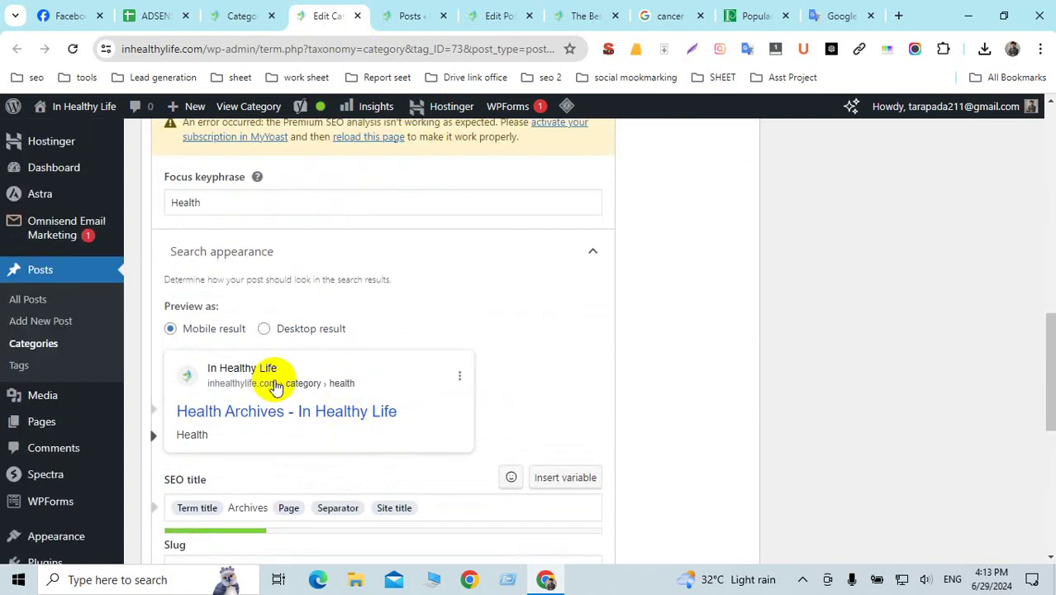
{"action": "scroll", "coordinate": [265, 363], "scroll_direction": "down", "scroll_amount": 2}
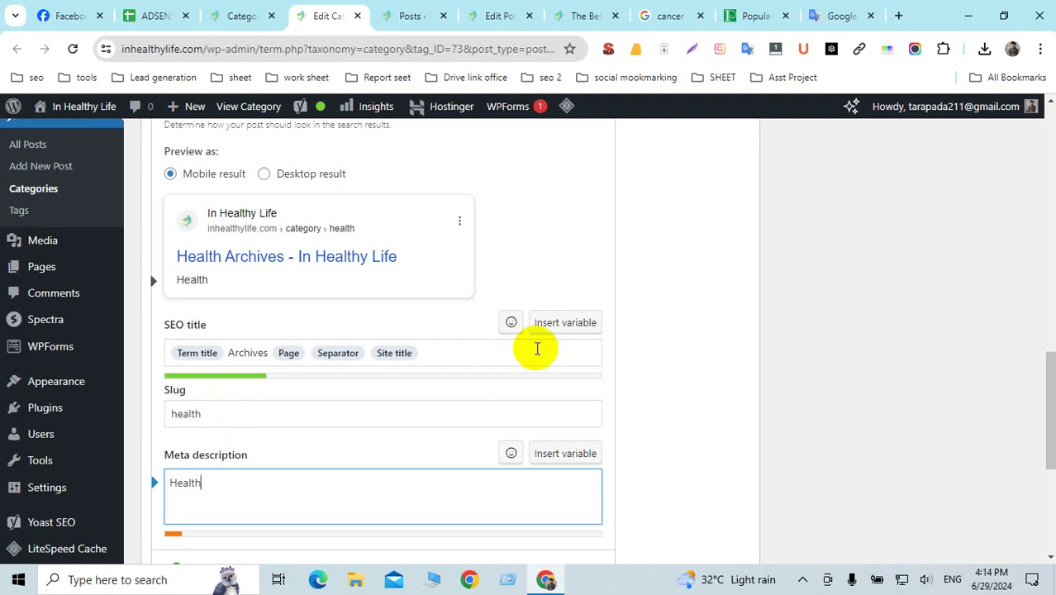
Capture a large area of the category page with Lightshot and draw a red rectangle on it labelled "seo".
{"action": "left_click", "coordinate": [691, 50]}
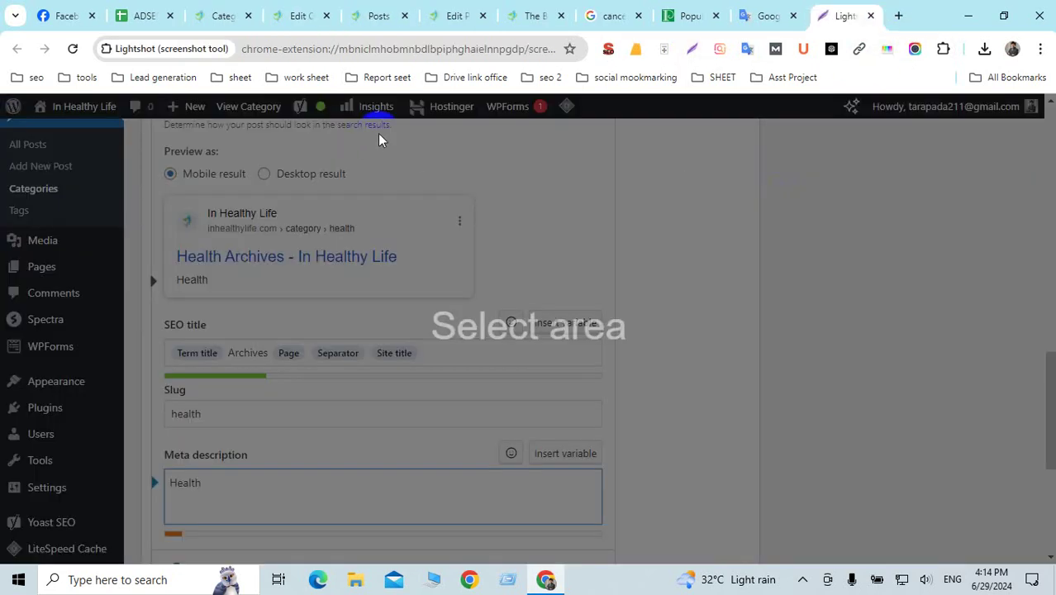
{"action": "left_click_drag", "start_coordinate": [388, 132], "coordinate": [1051, 543]}
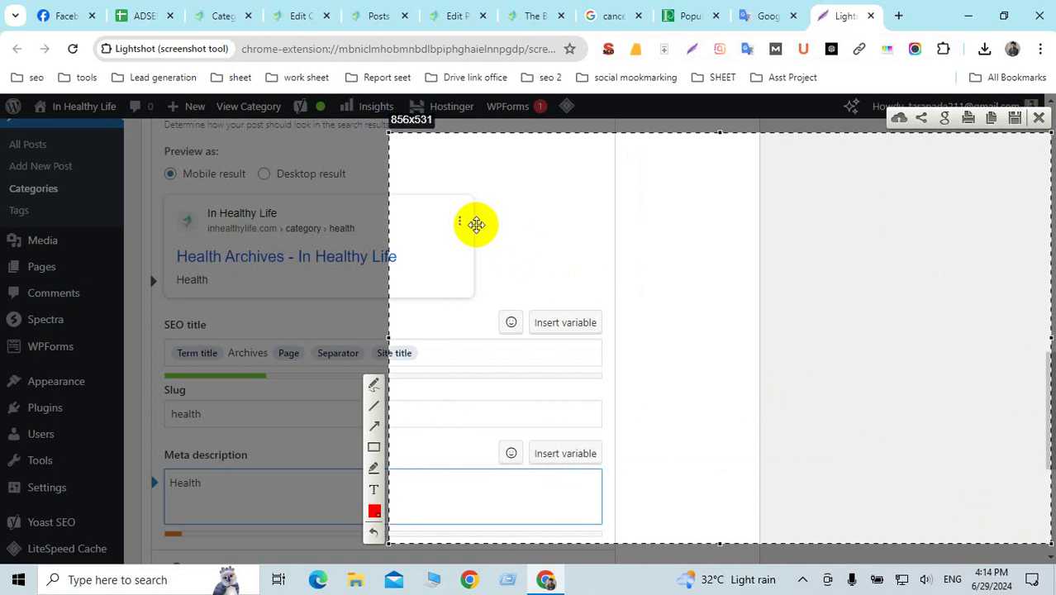
{"action": "left_click", "coordinate": [374, 447]}
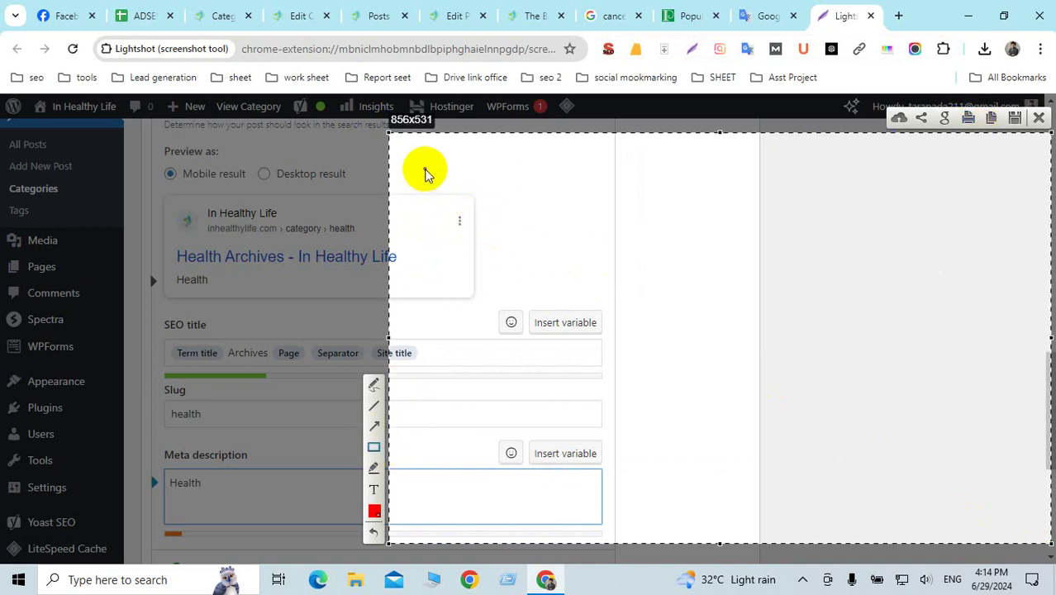
{"action": "mouse_move", "coordinate": [424, 170]}
{"action": "left_mouse_down"}
{"action": "mouse_move", "coordinate": [431, 188]}
{"action": "mouse_move", "coordinate": [502, 192]}
{"action": "left_mouse_up"}
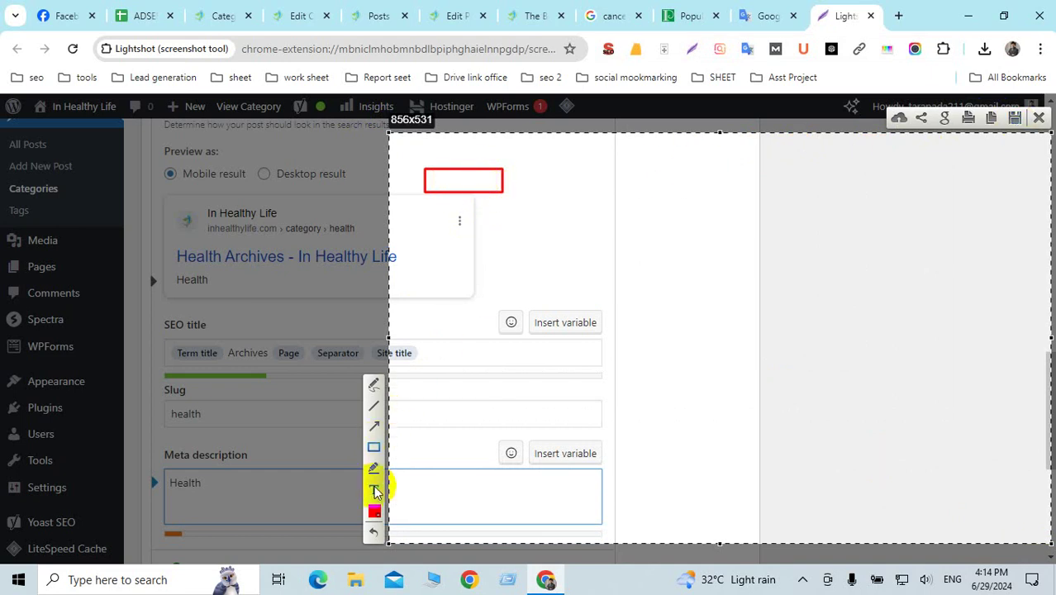
{"action": "left_click", "coordinate": [374, 489]}
{"action": "left_click", "coordinate": [433, 179]}
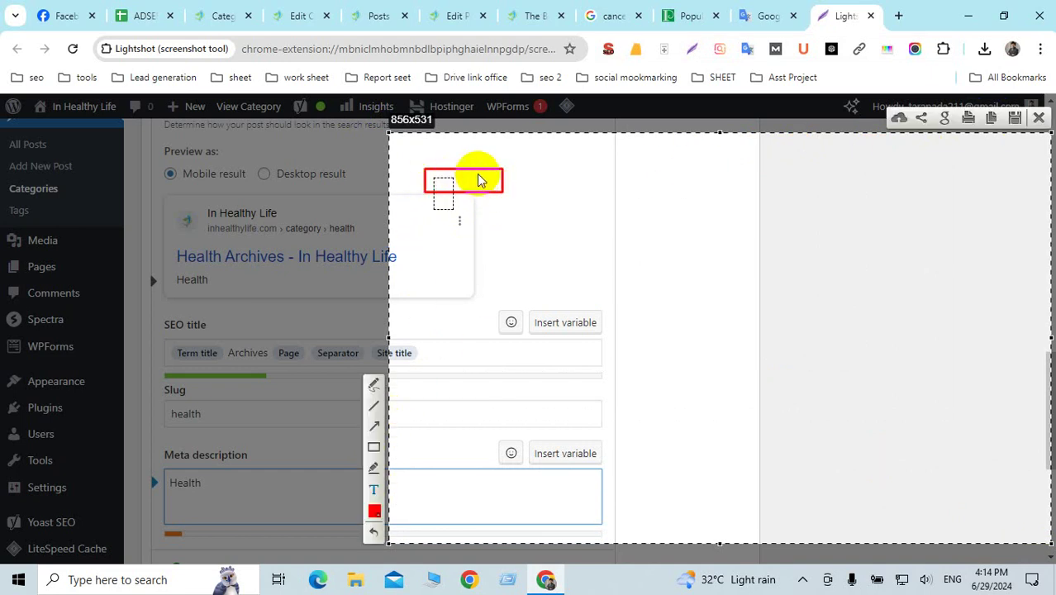
{"action": "type", "text": "seo"}
Draw four red arrows fanning out from the "seo" box.
{"action": "left_click", "coordinate": [373, 425]}
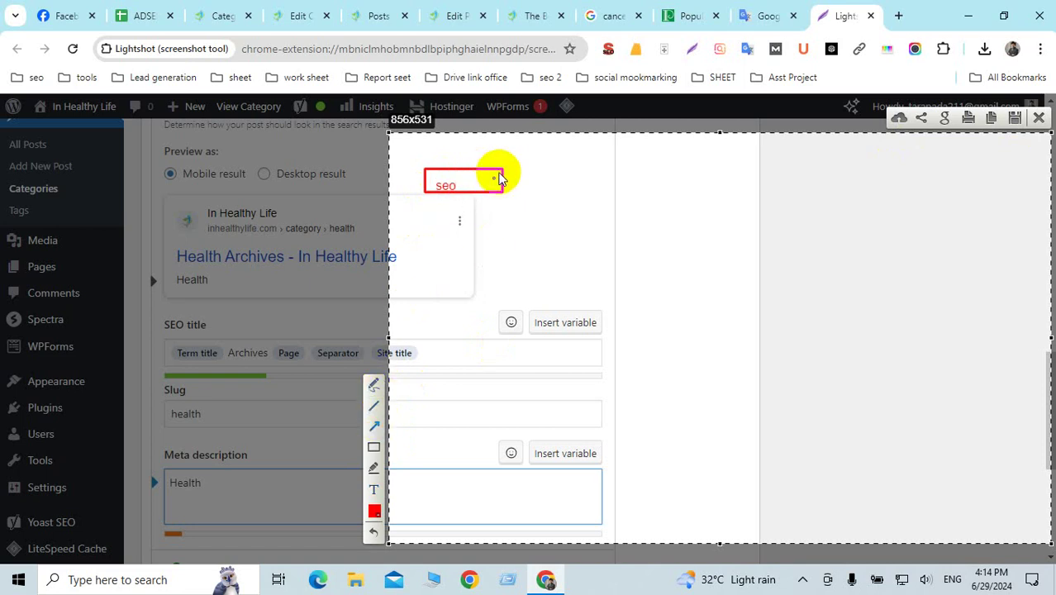
{"action": "left_click_drag", "start_coordinate": [501, 173], "coordinate": [625, 164]}
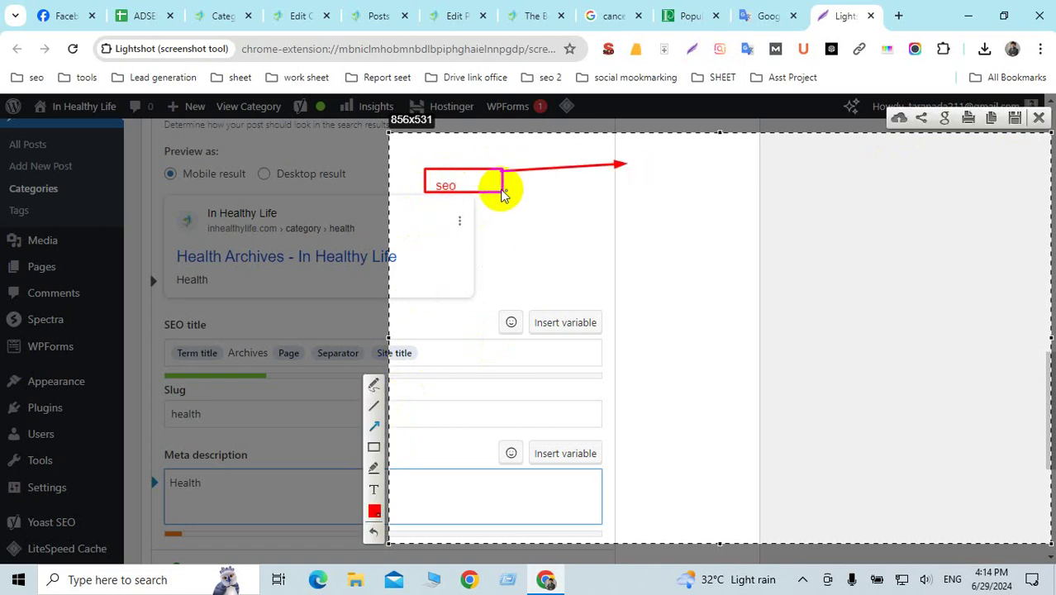
{"action": "left_click_drag", "start_coordinate": [502, 177], "coordinate": [625, 185]}
{"action": "left_click_drag", "start_coordinate": [500, 188], "coordinate": [616, 202]}
{"action": "left_click_drag", "start_coordinate": [495, 194], "coordinate": [617, 235]}
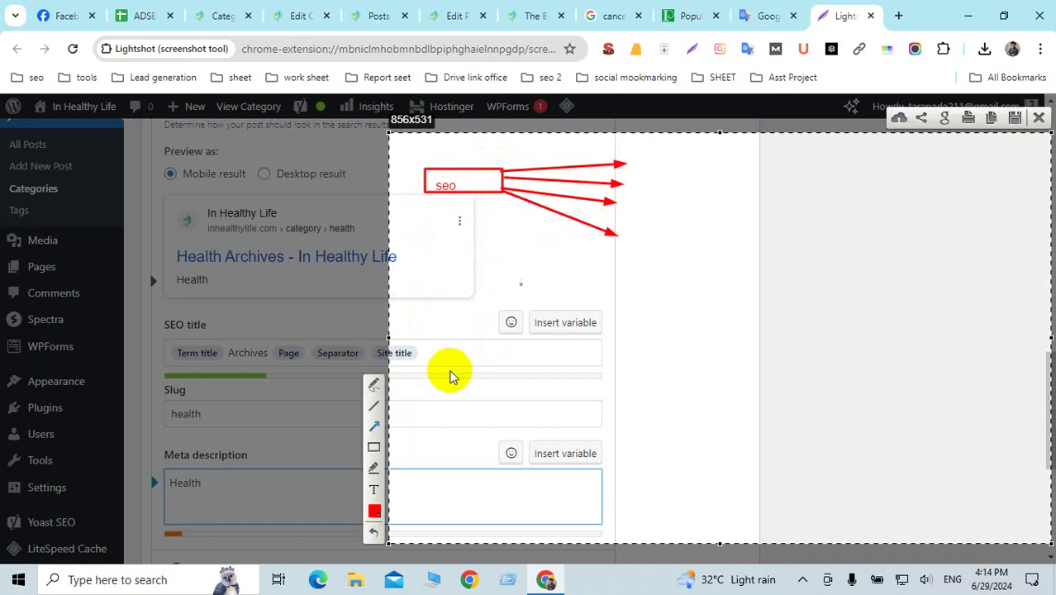
Label the tip of the uppermost arrow "on page seo".
{"action": "left_click", "coordinate": [373, 489]}
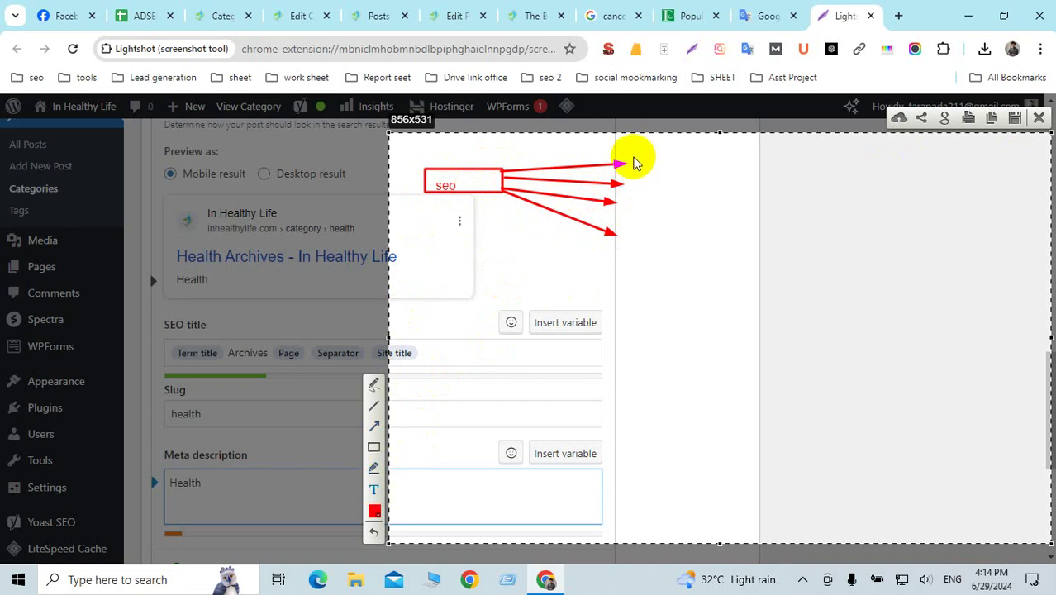
{"action": "left_click", "coordinate": [634, 158]}
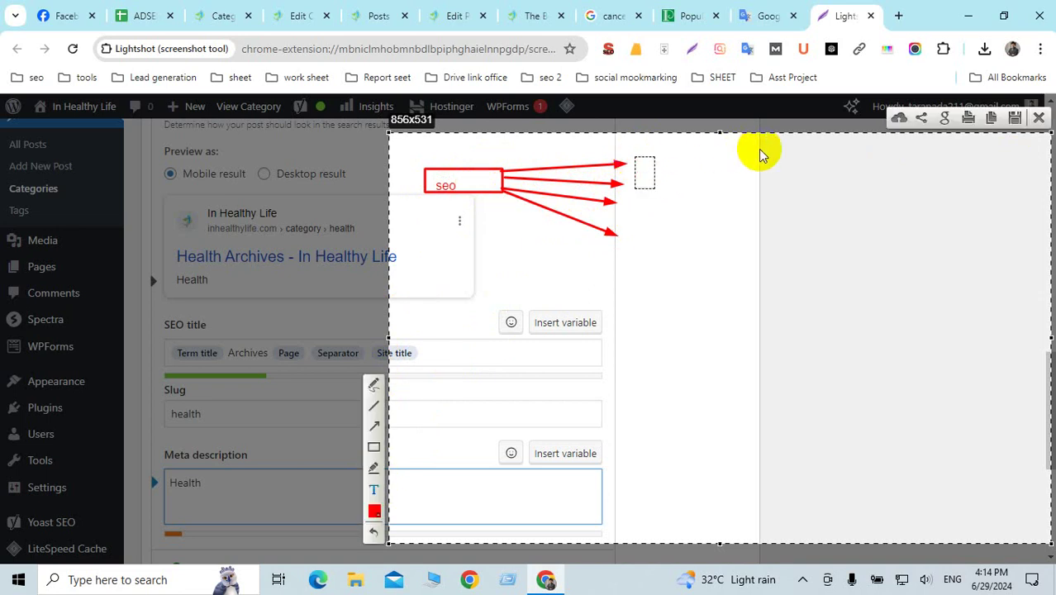
{"action": "type", "text": "on page seo"}
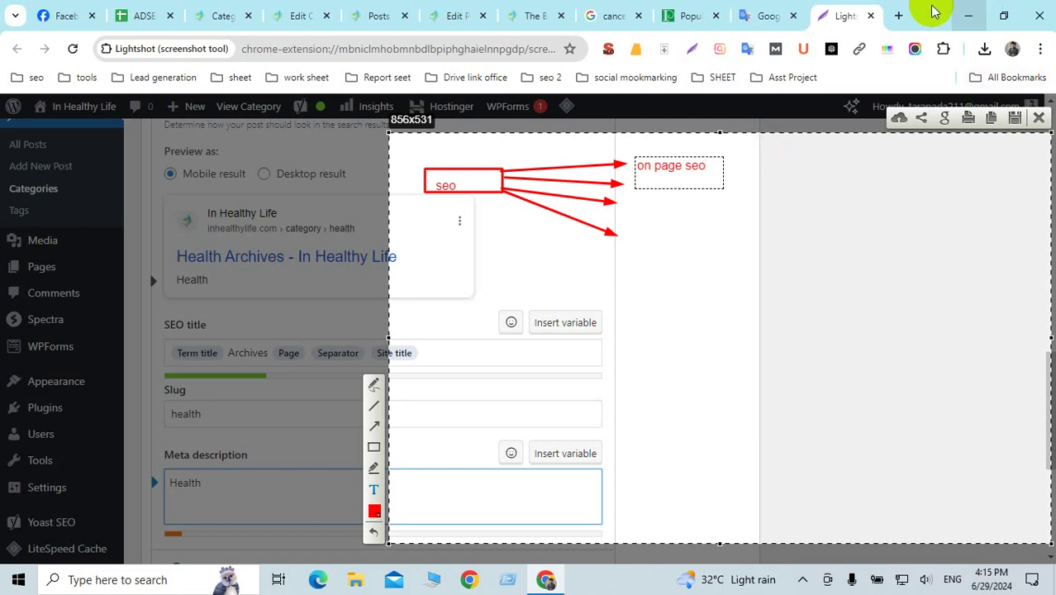
Search Google for "types of off page seo" in a new browser tab.
{"action": "left_click", "coordinate": [898, 15]}
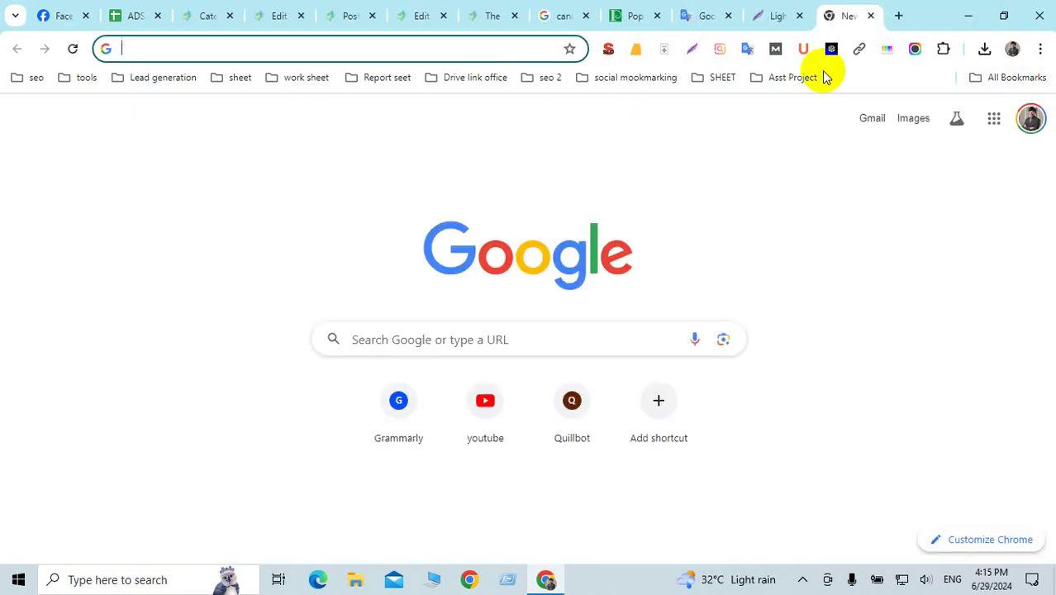
{"action": "type", "text": "typ"}
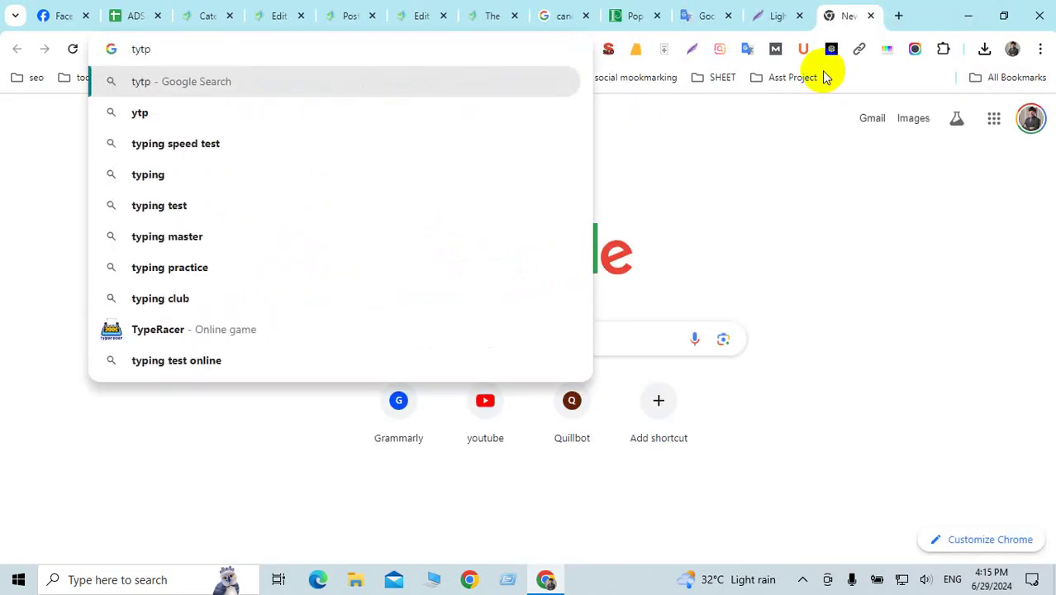
{"action": "key", "text": "BackSpace"}
{"action": "type", "text": "pes of "}
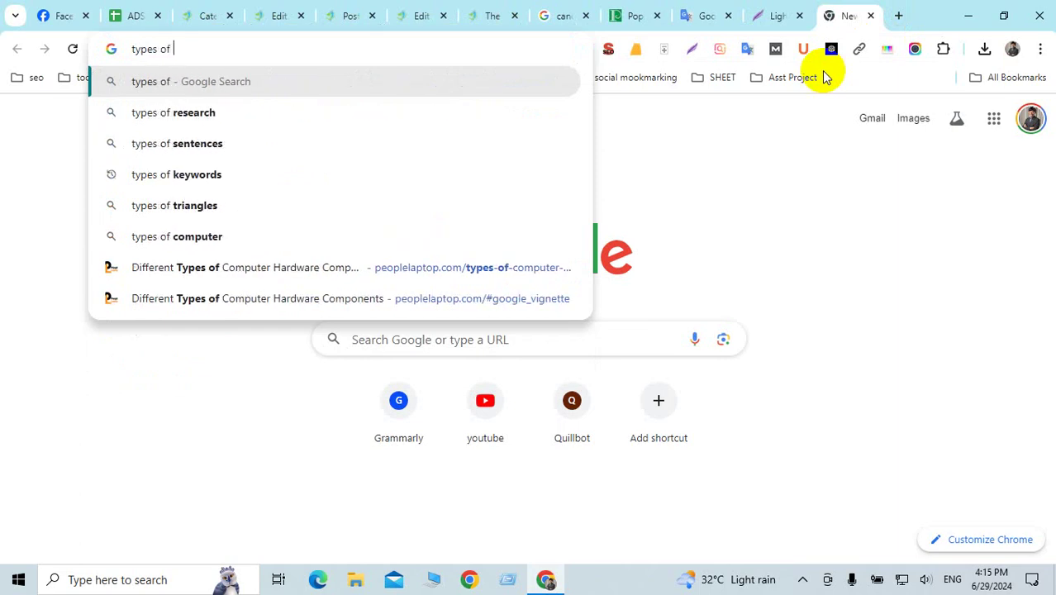
{"action": "type", "text": "off pag"}
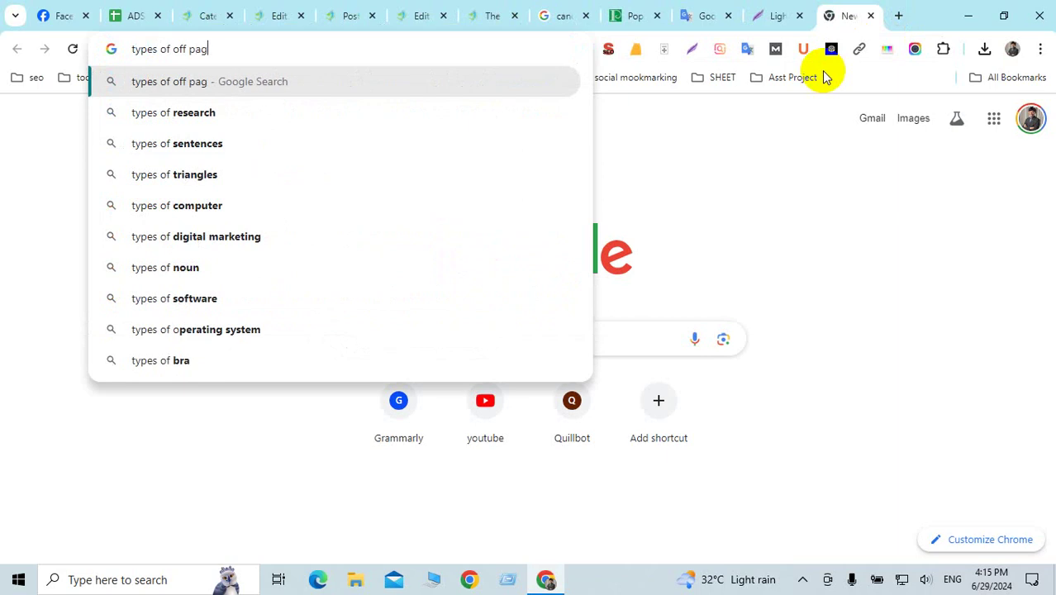
{"action": "type", "text": "e seo"}
{"action": "key", "text": "Return"}
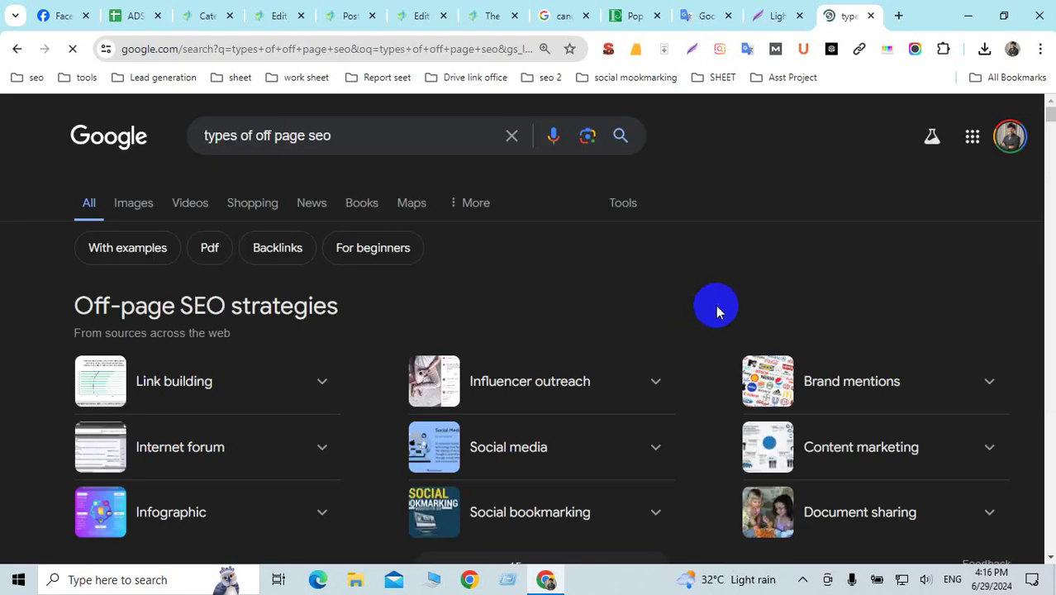
Look through the off-page SEO results and open echoVME Digital's "20 Off-Page SEO Techniques & Trends in 2024" article in a new tab.
{"action": "scroll", "coordinate": [715, 311], "scroll_direction": "down", "scroll_amount": 3}
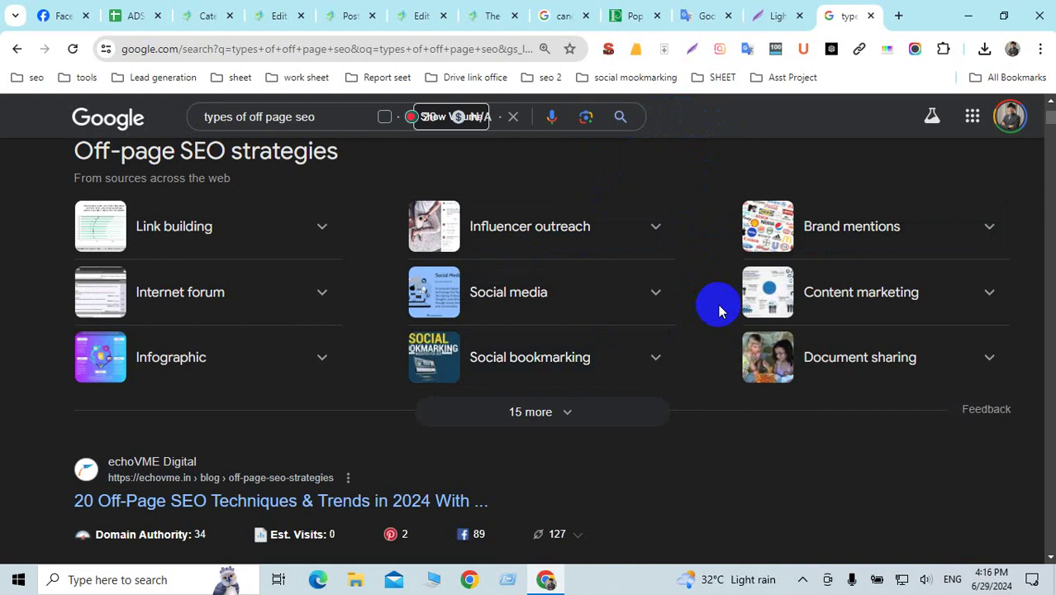
{"action": "scroll", "coordinate": [749, 306], "scroll_direction": "down", "scroll_amount": 1}
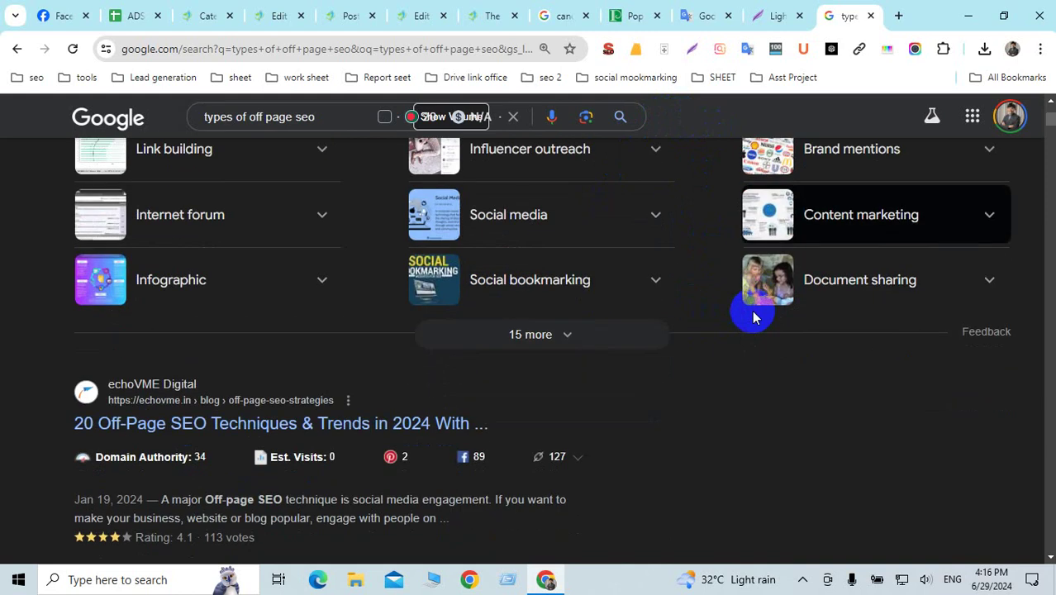
{"action": "scroll", "coordinate": [752, 316], "scroll_direction": "up", "scroll_amount": 2}
{"action": "scroll", "coordinate": [752, 316], "scroll_direction": "down", "scroll_amount": 4}
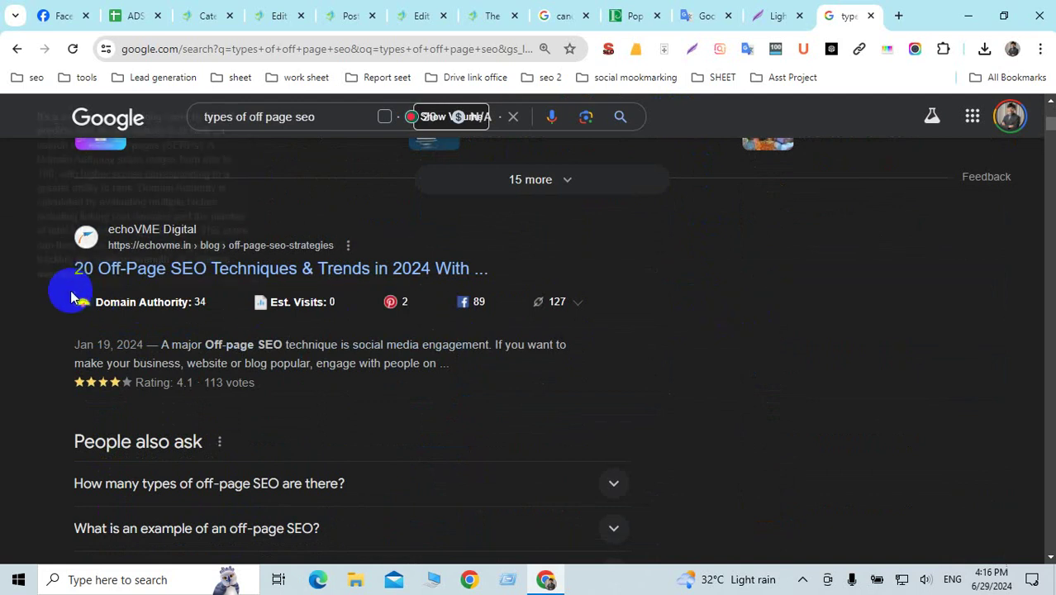
{"action": "left_click_drag", "start_coordinate": [69, 276], "coordinate": [143, 280]}
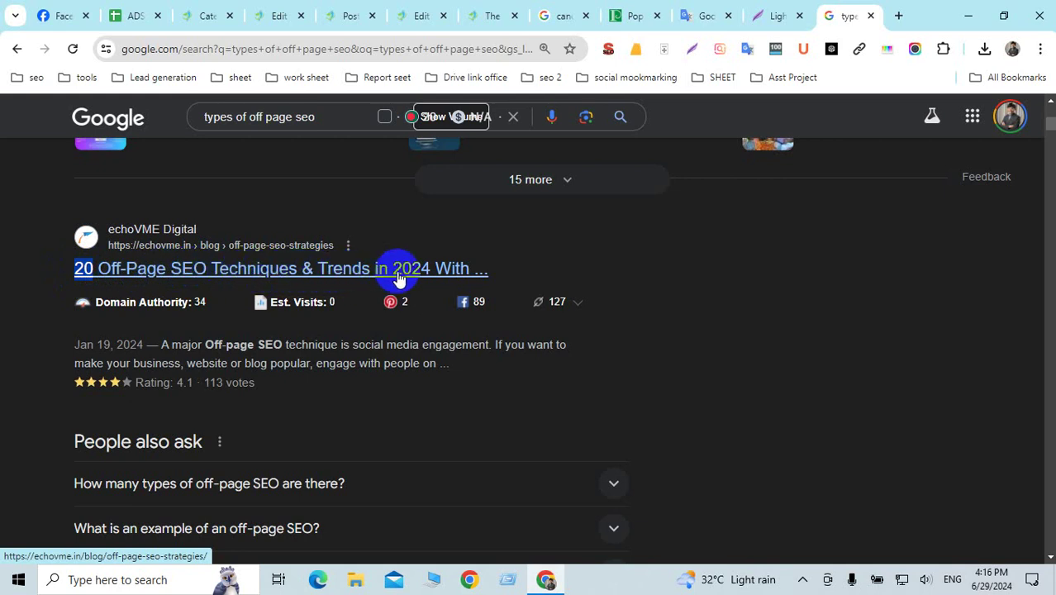
{"action": "right_click", "coordinate": [151, 272]}
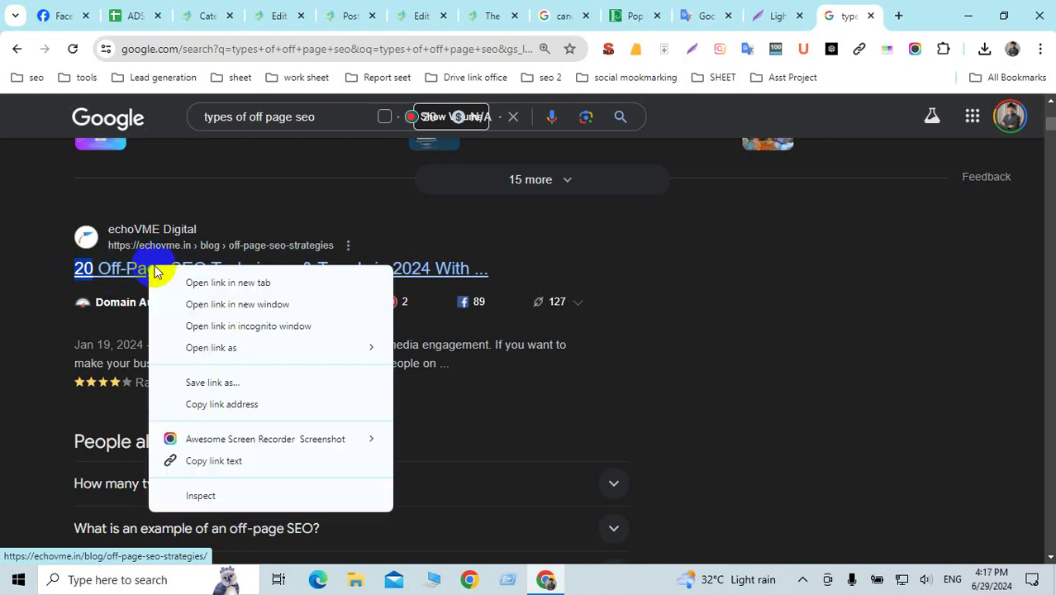
{"action": "left_click", "coordinate": [187, 284]}
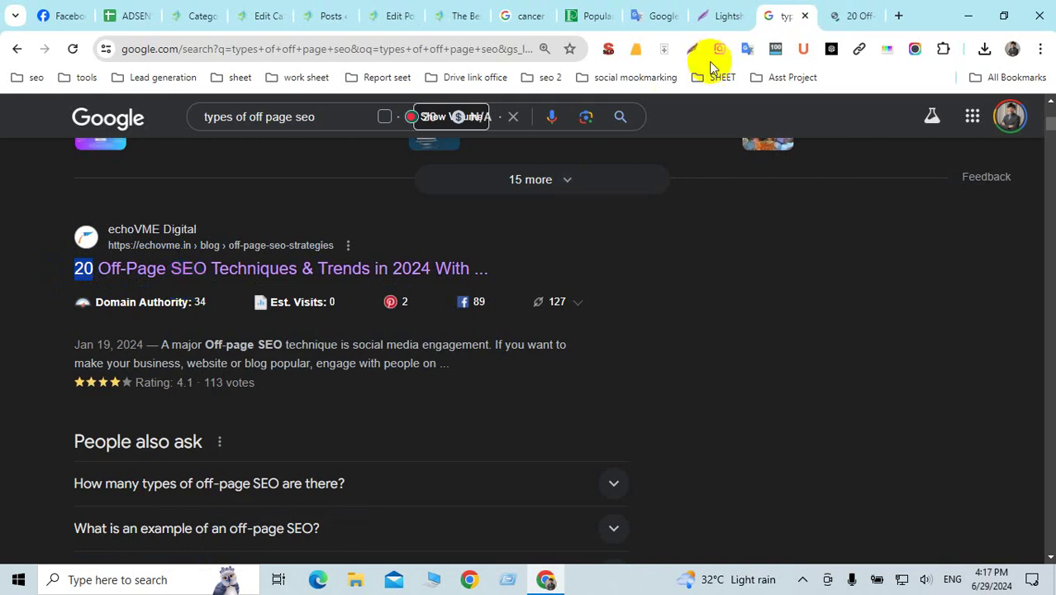
{"action": "left_click", "coordinate": [842, 14]}
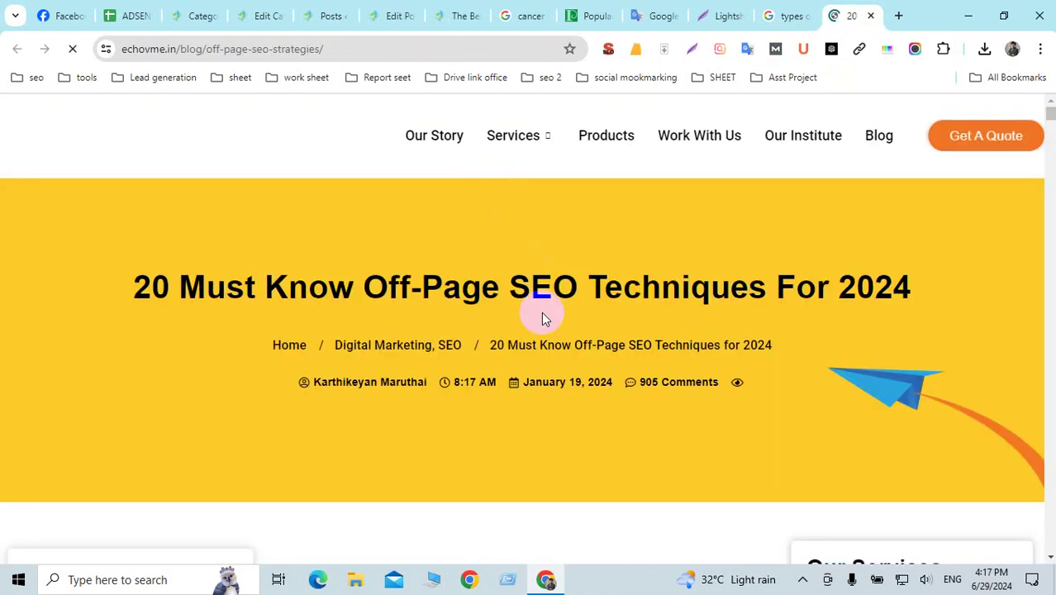
Dismiss the job seekers announcement and read the article's sections on technical, on-page and off-page SEO.
{"action": "scroll", "coordinate": [542, 313], "scroll_direction": "down", "scroll_amount": 15}
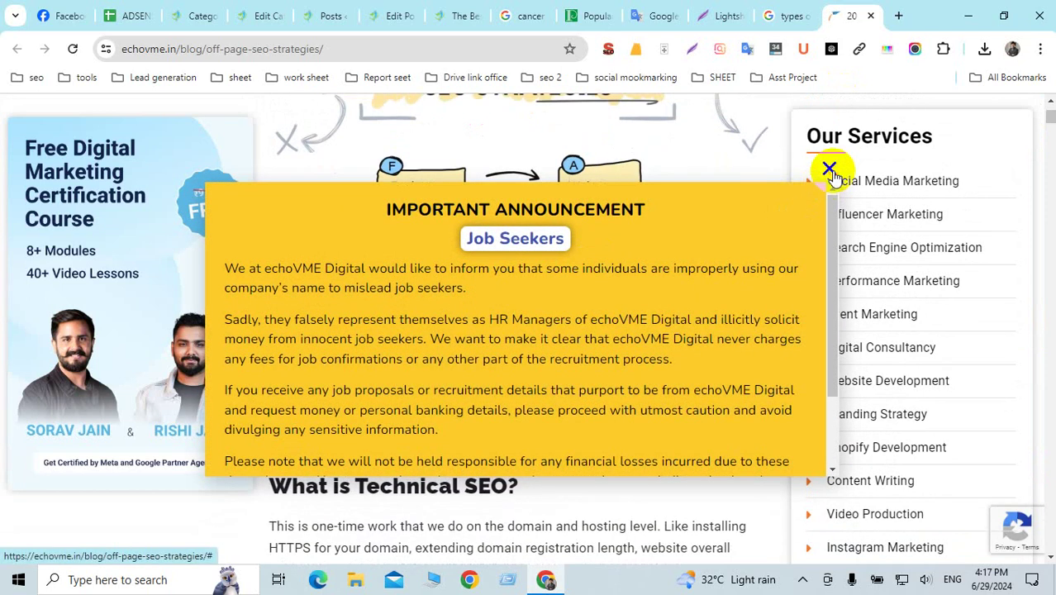
{"action": "left_click", "coordinate": [830, 172]}
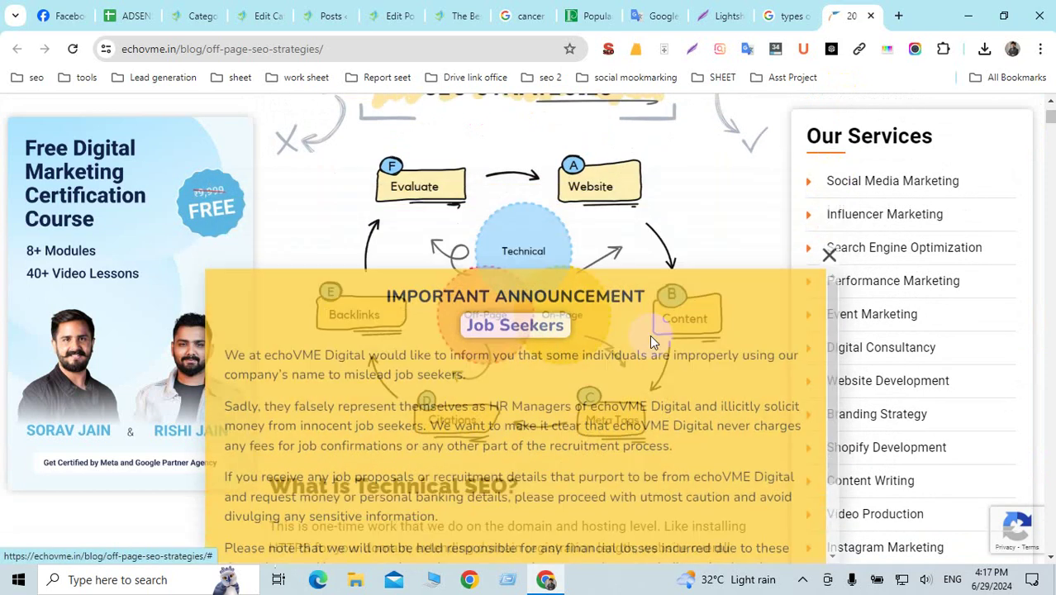
{"action": "scroll", "coordinate": [616, 343], "scroll_direction": "down", "scroll_amount": 3}
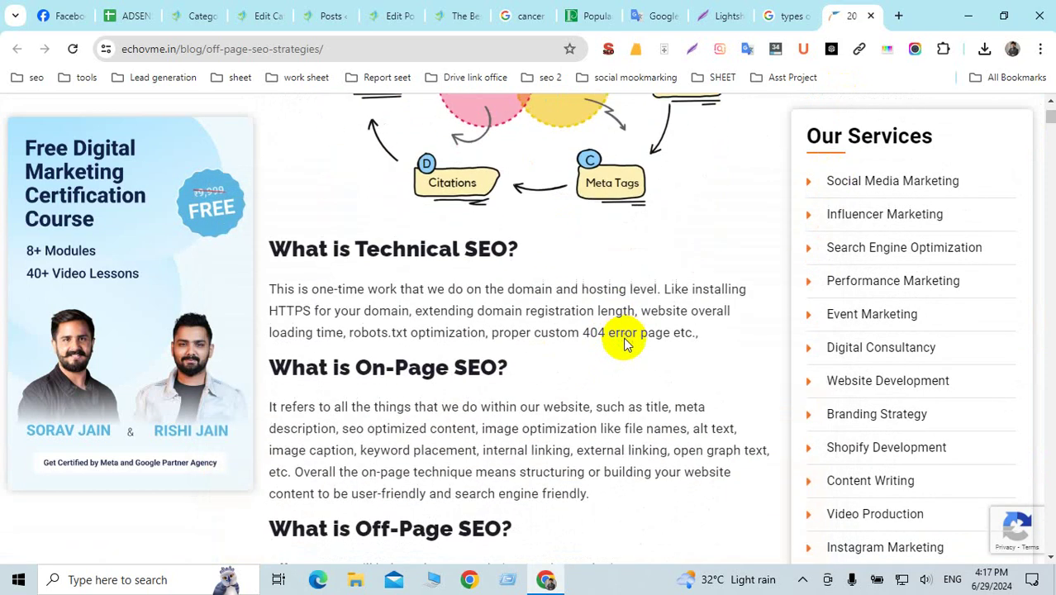
{"action": "scroll", "coordinate": [618, 339], "scroll_direction": "down", "scroll_amount": 1}
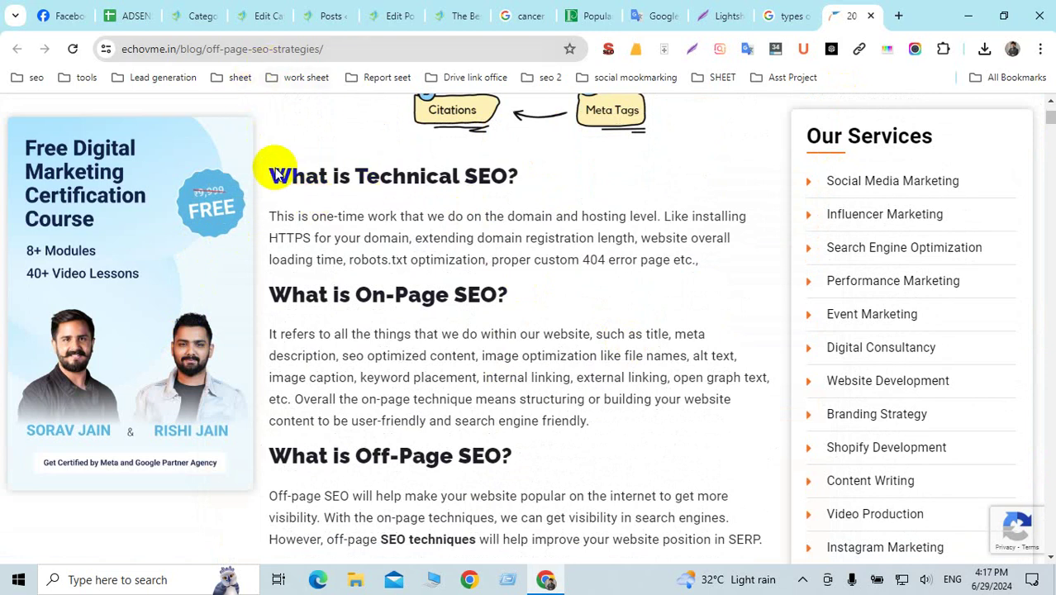
{"action": "scroll", "coordinate": [537, 383], "scroll_direction": "down", "scroll_amount": 5}
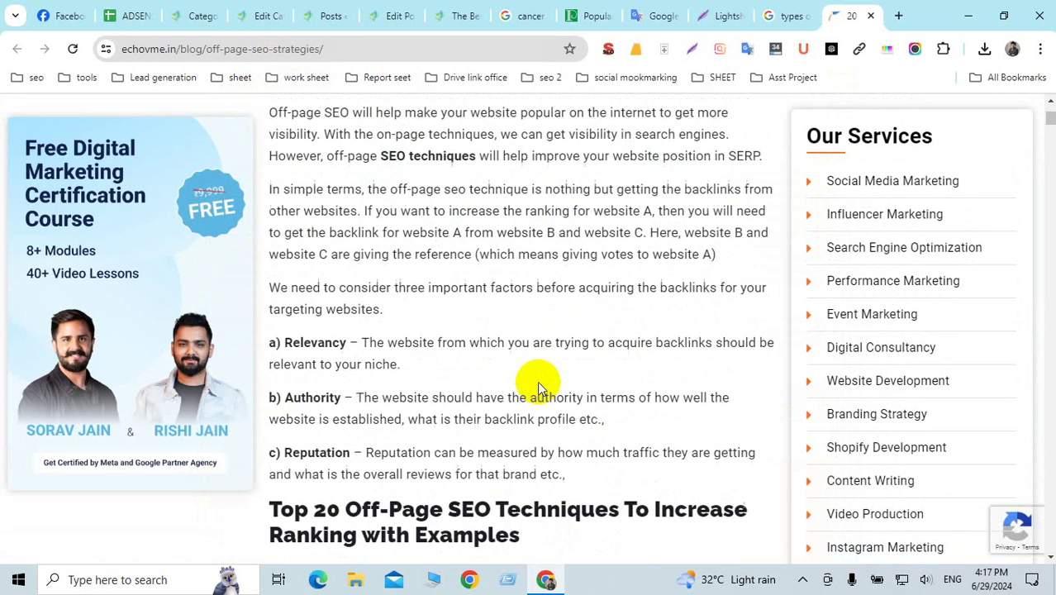
{"action": "scroll", "coordinate": [348, 248], "scroll_direction": "up", "scroll_amount": 5}
{"action": "left_click", "coordinate": [509, 398]}
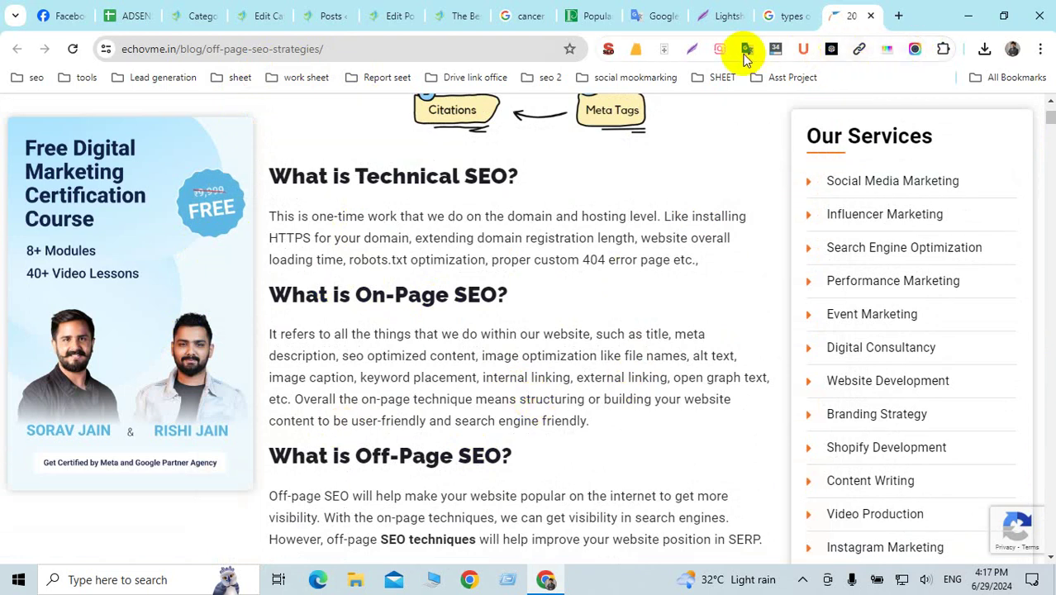
Open Chrome's extension management page and enable the Simple Allow Copy extension.
{"action": "left_click", "coordinate": [946, 53]}
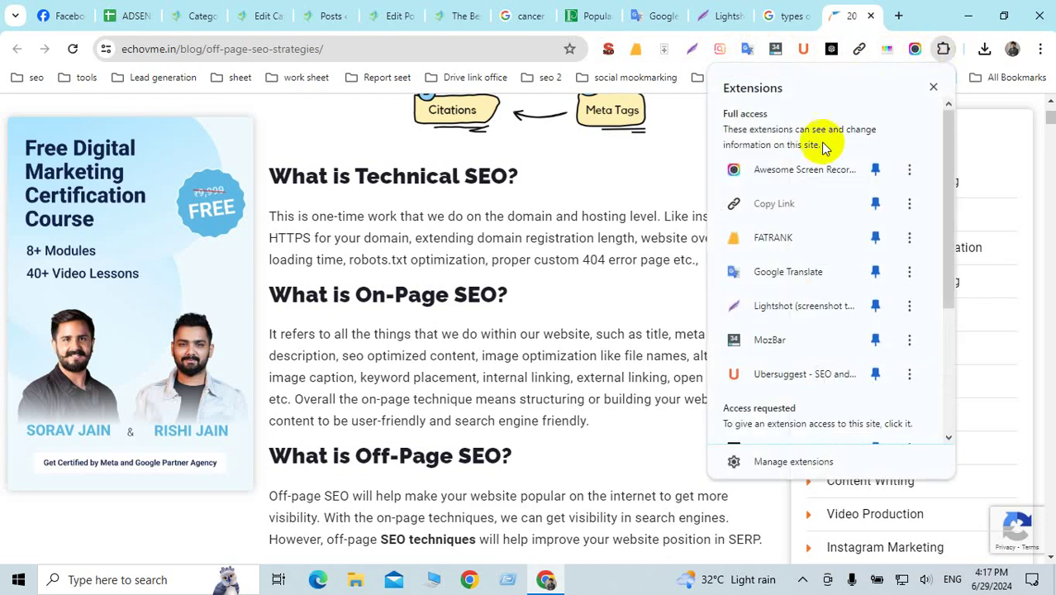
{"action": "scroll", "coordinate": [801, 272], "scroll_direction": "down", "scroll_amount": 2}
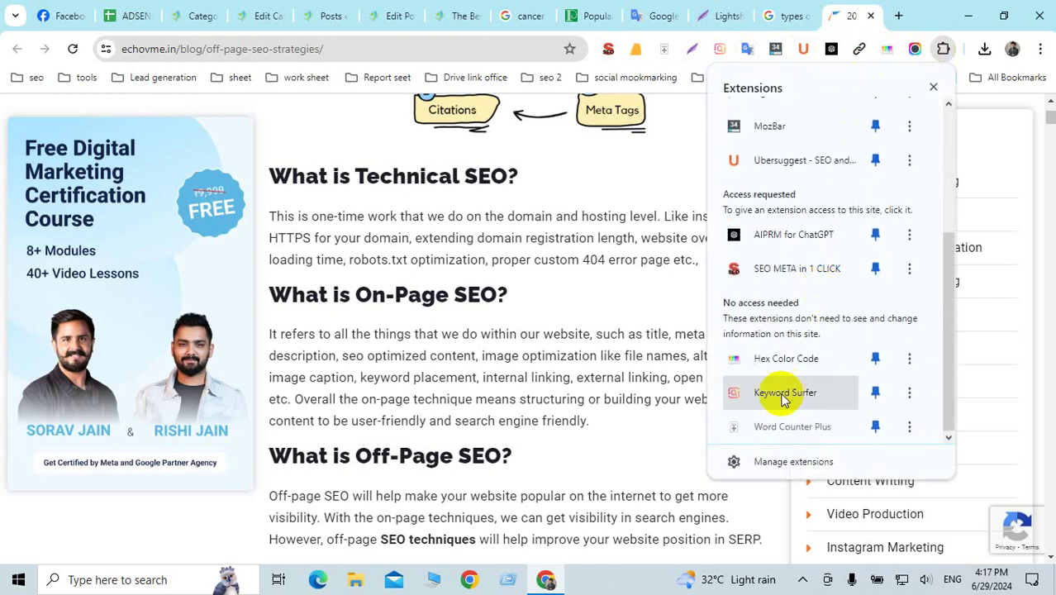
{"action": "left_click", "coordinate": [779, 465]}
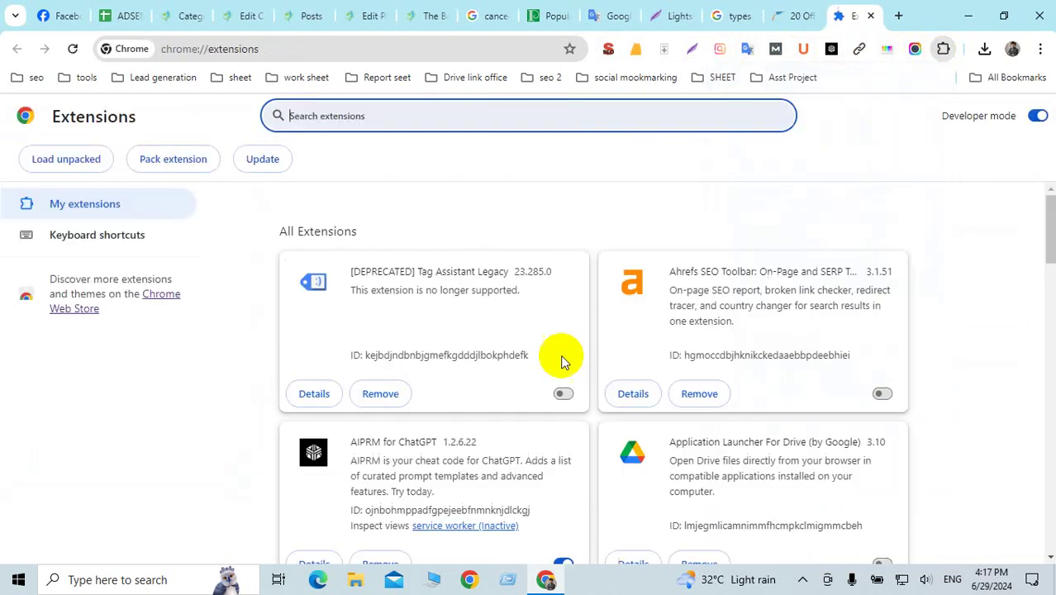
{"action": "scroll", "coordinate": [484, 295], "scroll_direction": "down", "scroll_amount": 4}
{"action": "scroll", "coordinate": [529, 302], "scroll_direction": "down", "scroll_amount": 2}
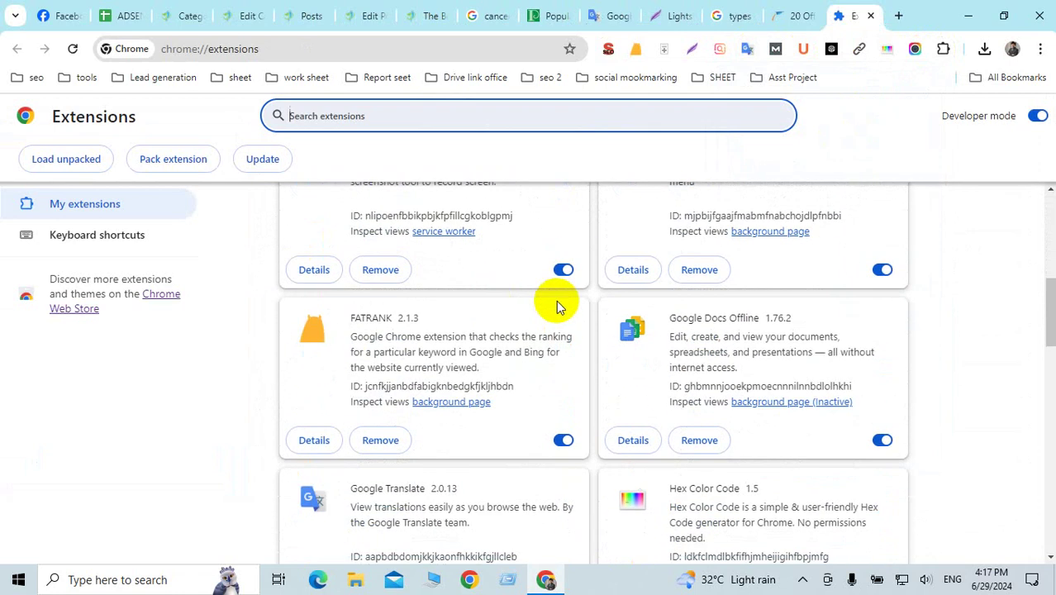
{"action": "scroll", "coordinate": [733, 349], "scroll_direction": "down", "scroll_amount": 7}
{"action": "scroll", "coordinate": [738, 351], "scroll_direction": "down", "scroll_amount": 5}
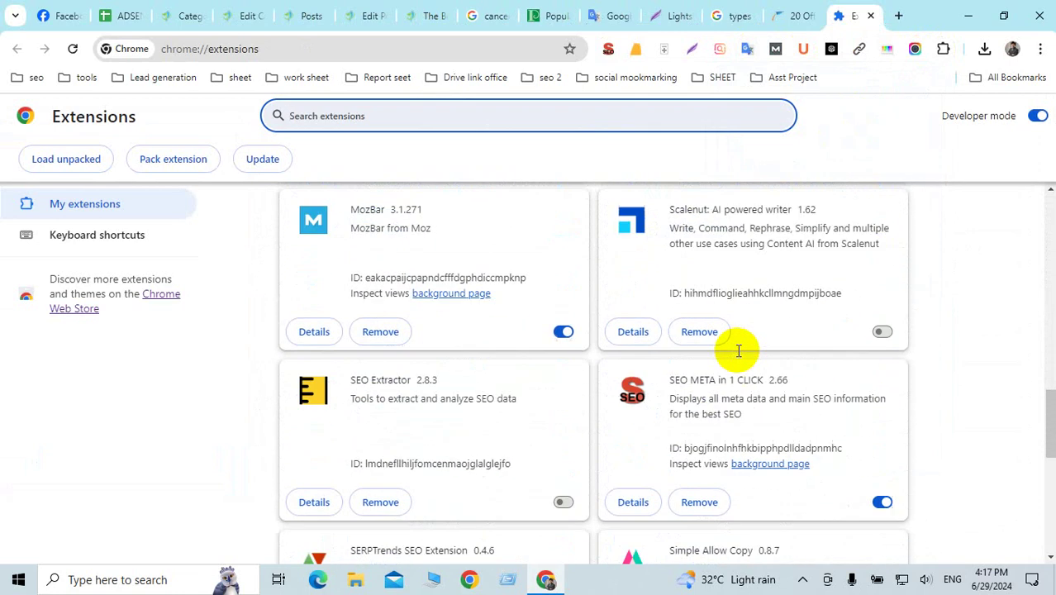
{"action": "left_click", "coordinate": [880, 441]}
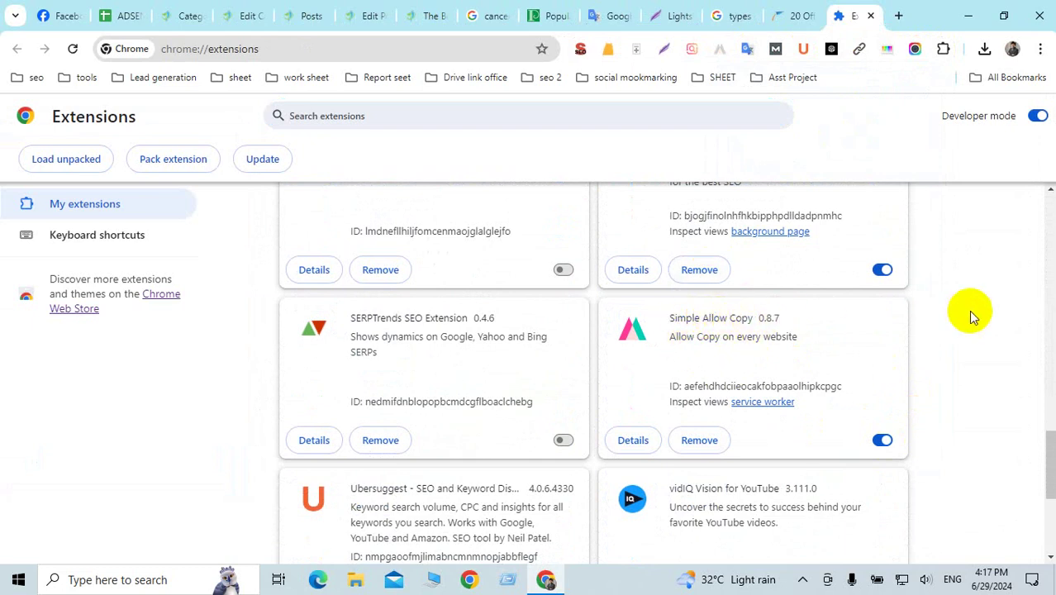
Unpin and re-pin Simple Allow Copy among the browser's pinned extensions.
{"action": "left_click", "coordinate": [942, 49]}
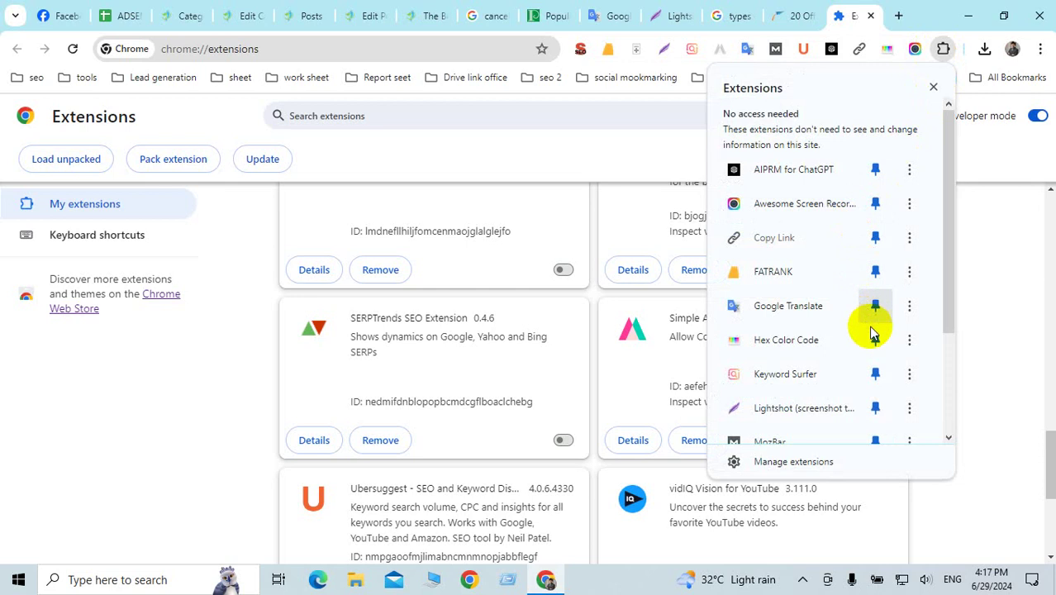
{"action": "scroll", "coordinate": [865, 368], "scroll_direction": "down", "scroll_amount": 3}
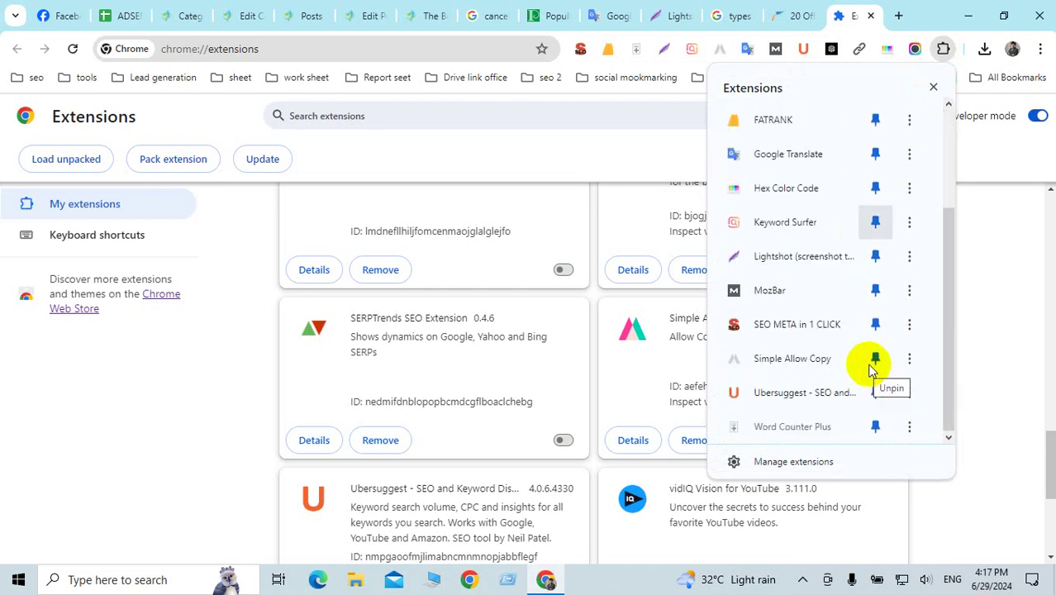
{"action": "left_click", "coordinate": [877, 360]}
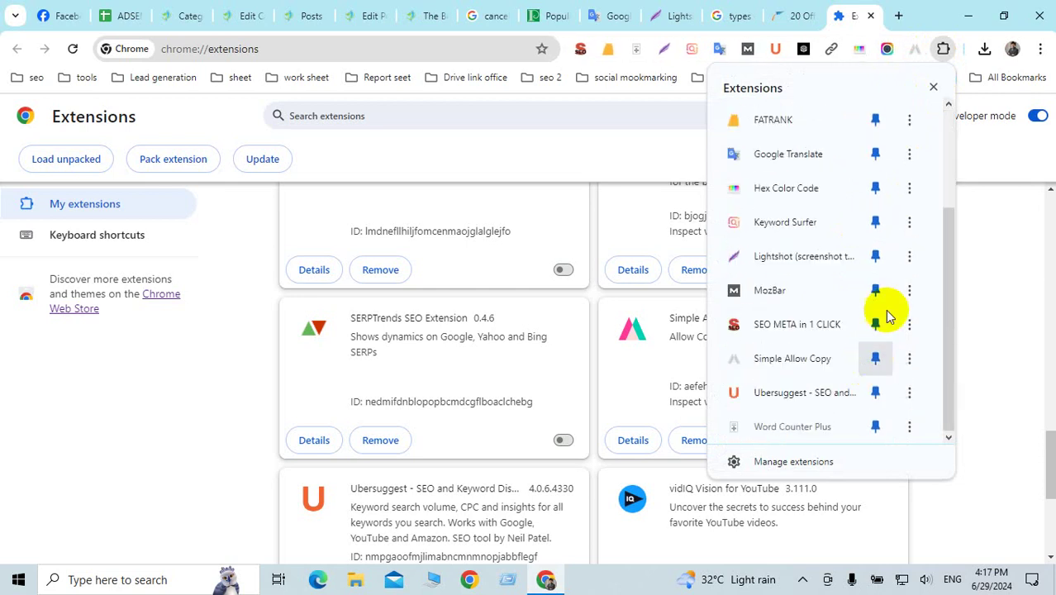
{"action": "left_click", "coordinate": [914, 50]}
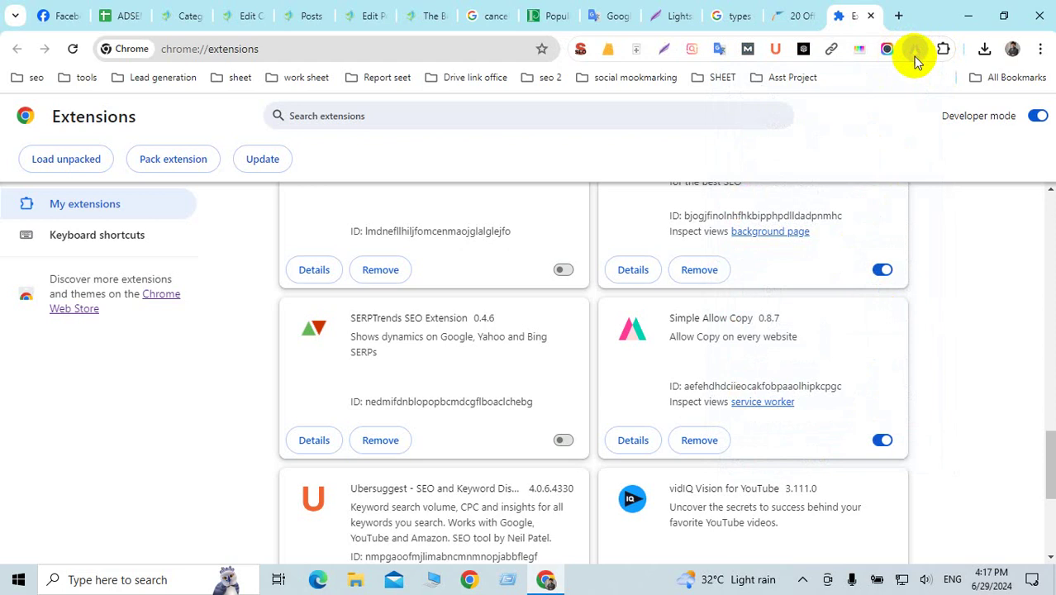
Reload the echoVME off-page SEO article, activate Simple Allow Copy on it and test selecting the article's text.
{"action": "left_click", "coordinate": [784, 15]}
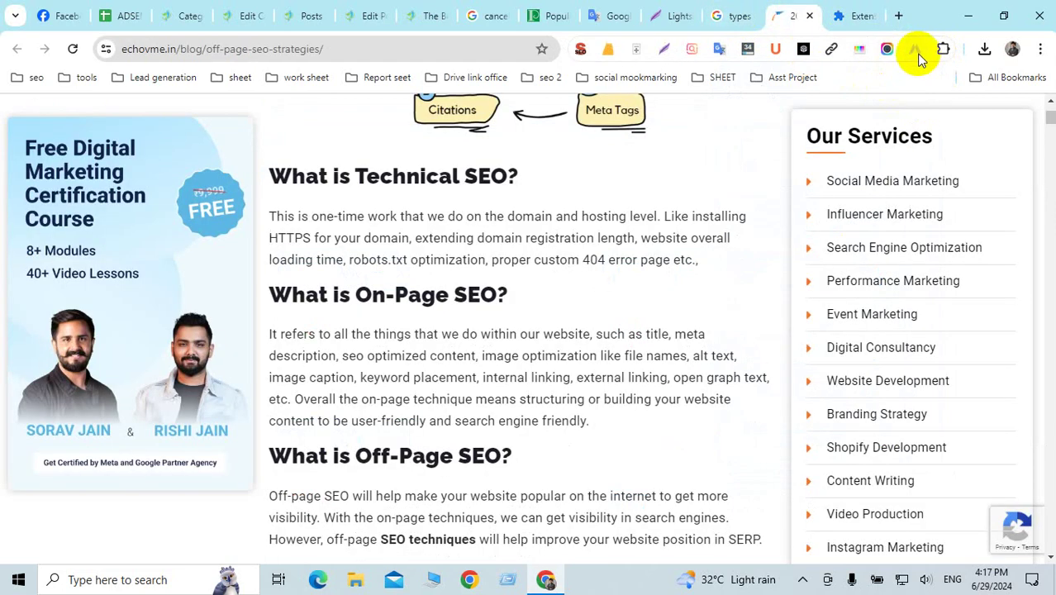
{"action": "left_click", "coordinate": [73, 48]}
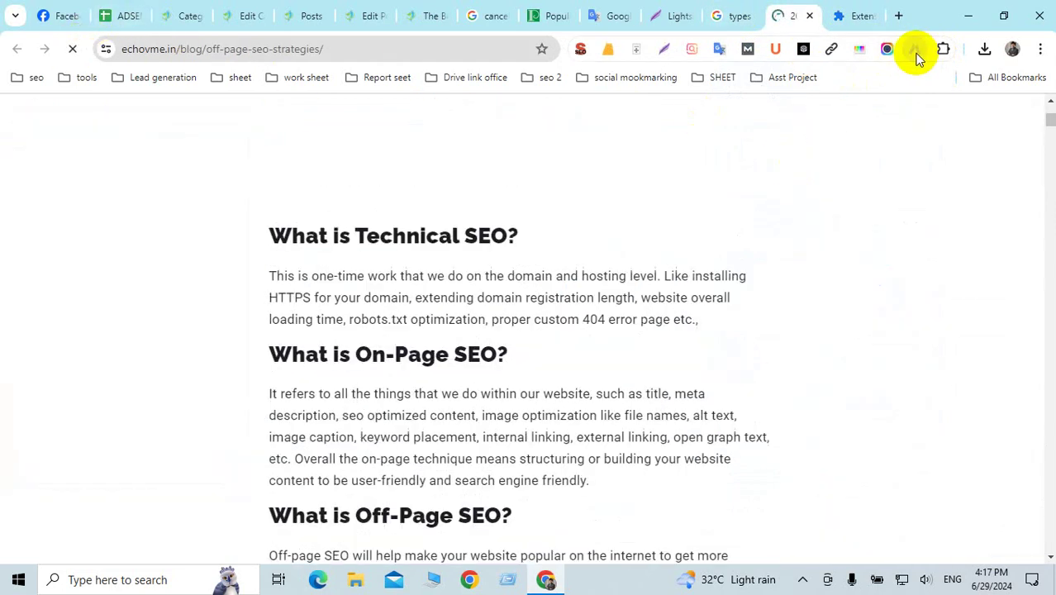
{"action": "left_click", "coordinate": [914, 48]}
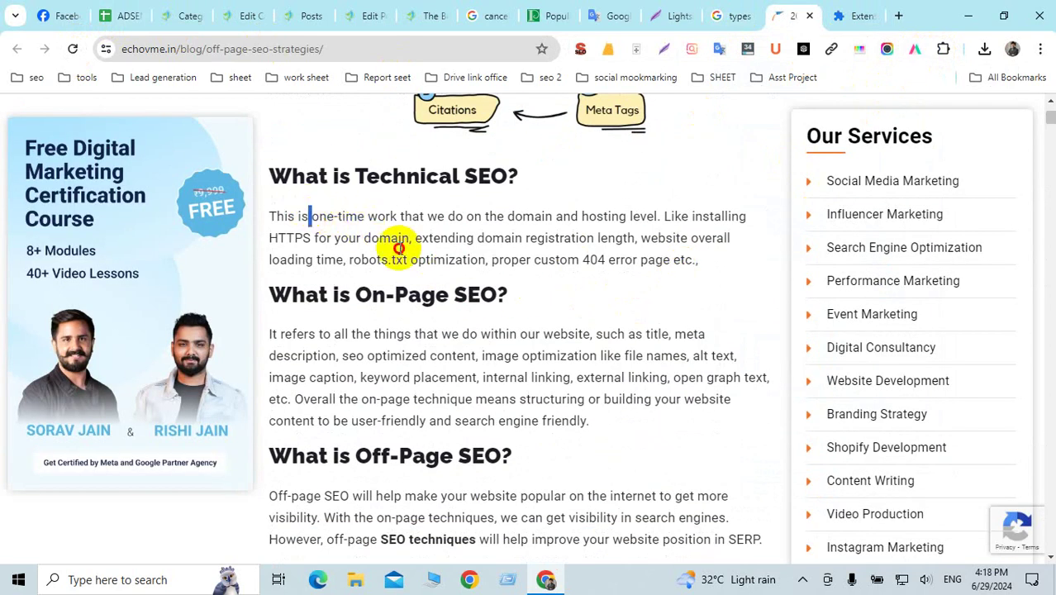
{"action": "left_click_drag", "start_coordinate": [311, 216], "coordinate": [498, 295]}
{"action": "left_click_drag", "start_coordinate": [608, 403], "coordinate": [349, 237]}
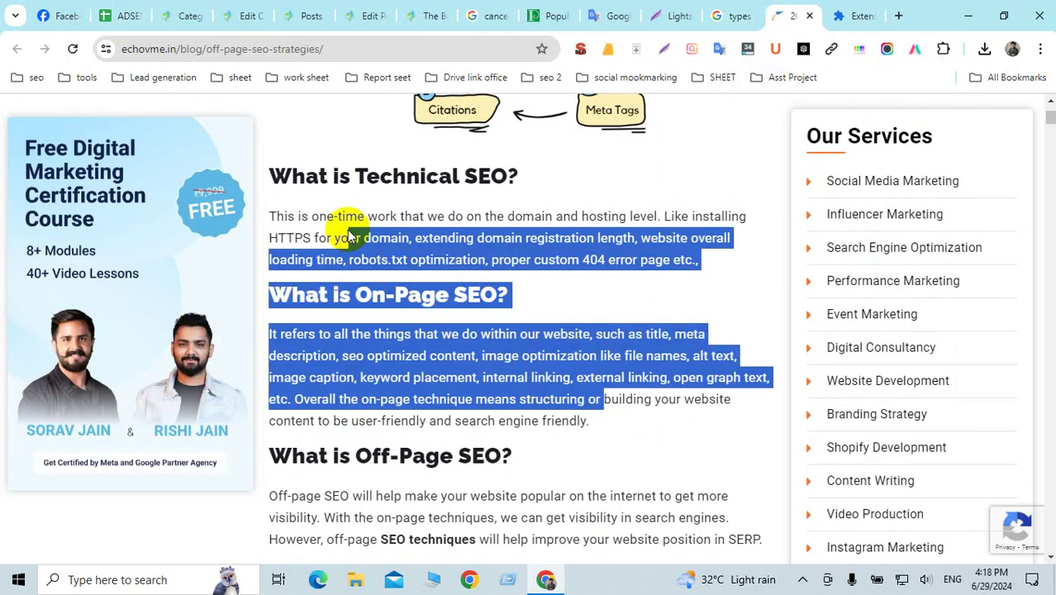
{"action": "left_click", "coordinate": [341, 215]}
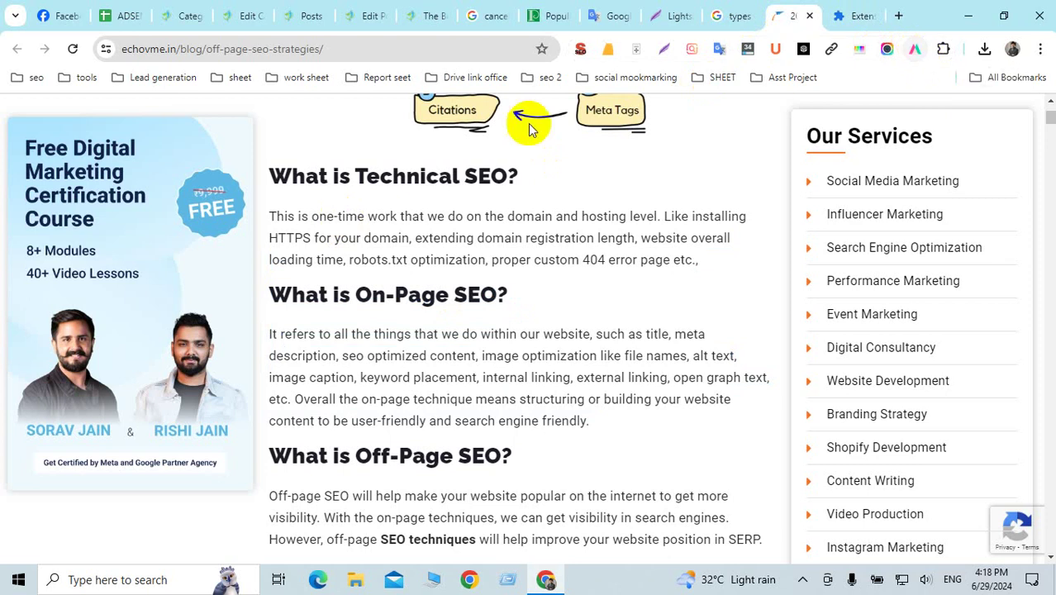
Try to translate the article text from "What is Technical SEO?" to the off-page heading into Bengali with the Google Translate extension.
{"action": "left_click_drag", "start_coordinate": [274, 172], "coordinate": [462, 453]}
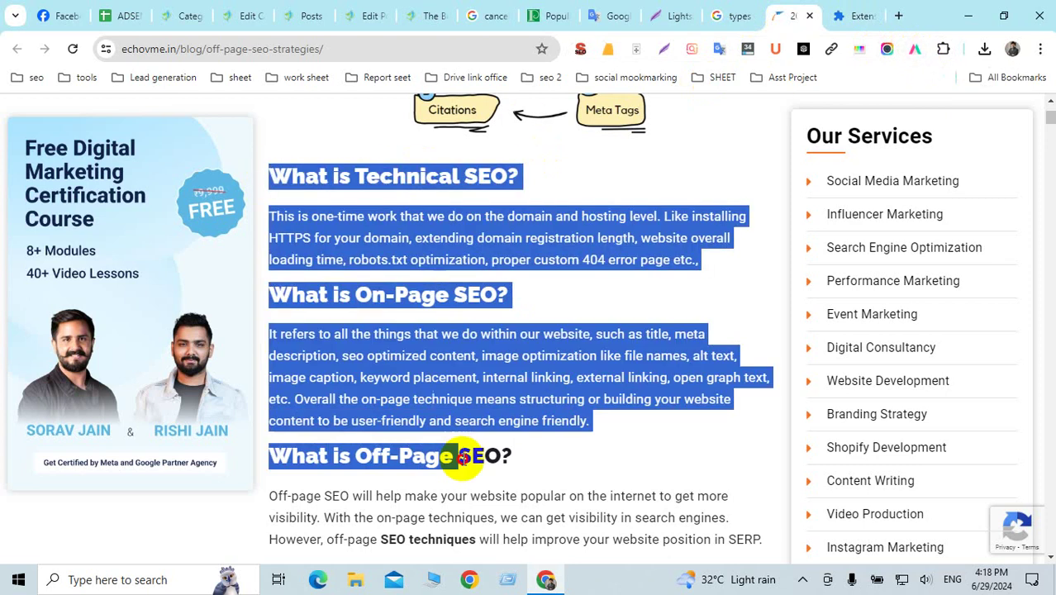
{"action": "scroll", "coordinate": [537, 462], "scroll_direction": "down", "scroll_amount": 5}
{"action": "scroll", "coordinate": [538, 456], "scroll_direction": "up", "scroll_amount": 1}
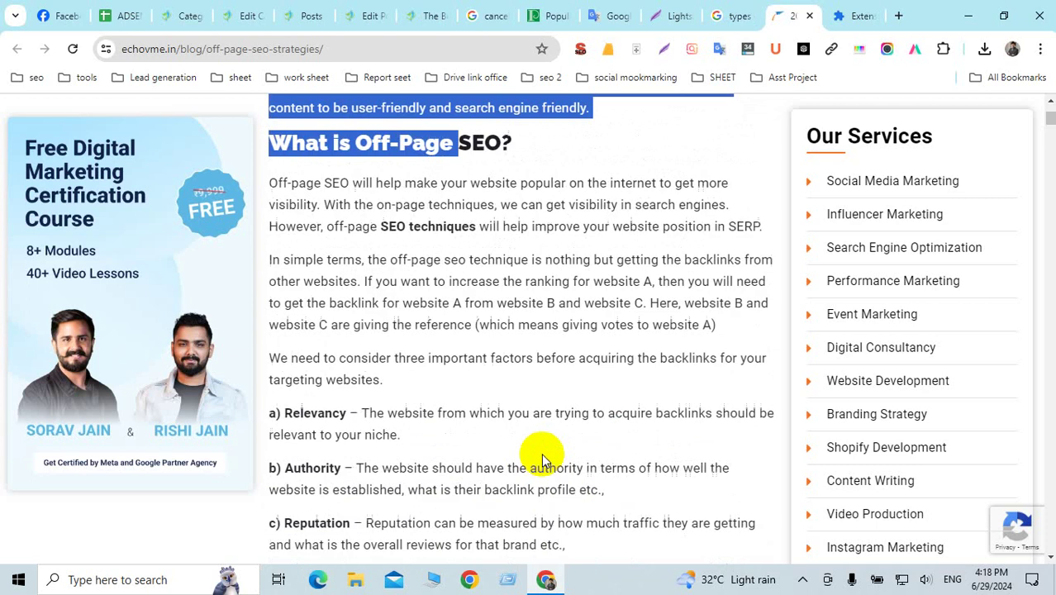
{"action": "scroll", "coordinate": [539, 456], "scroll_direction": "down", "scroll_amount": 3}
{"action": "scroll", "coordinate": [707, 256], "scroll_direction": "down", "scroll_amount": 2}
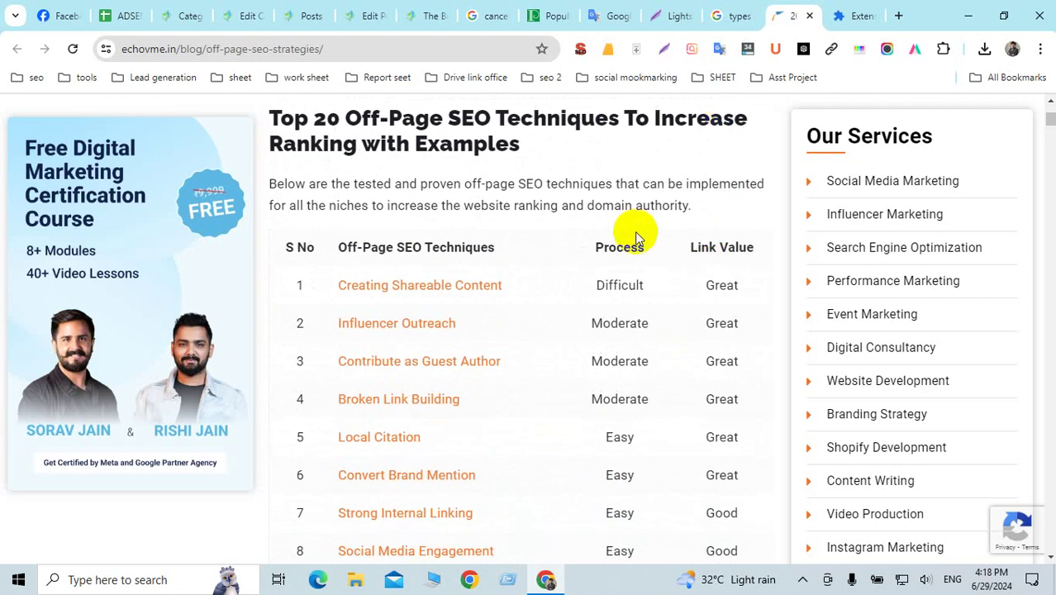
{"action": "left_click", "coordinate": [719, 50]}
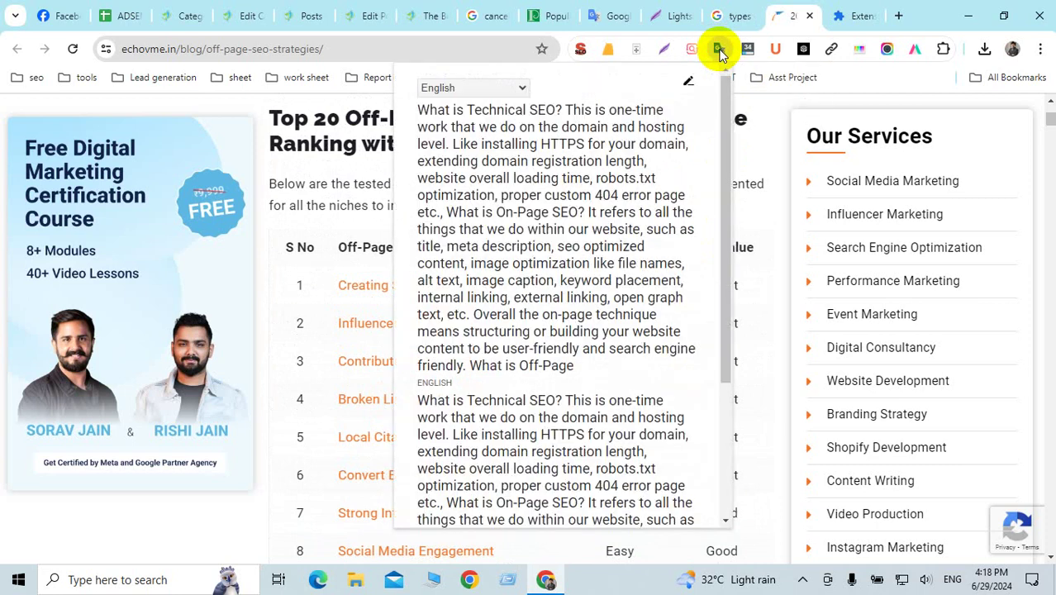
{"action": "left_click", "coordinate": [522, 90]}
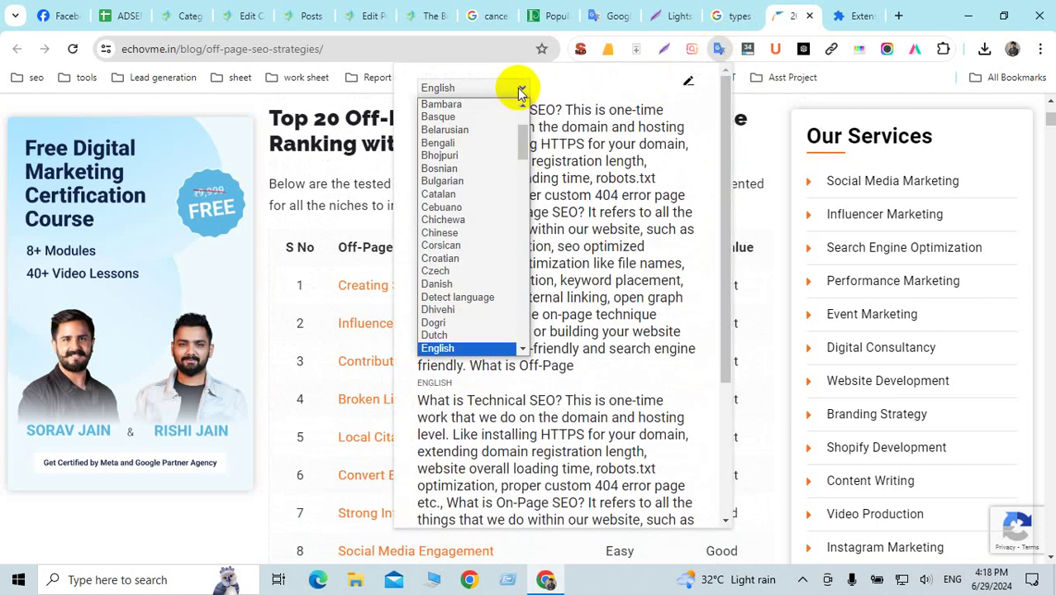
{"action": "left_click", "coordinate": [453, 144]}
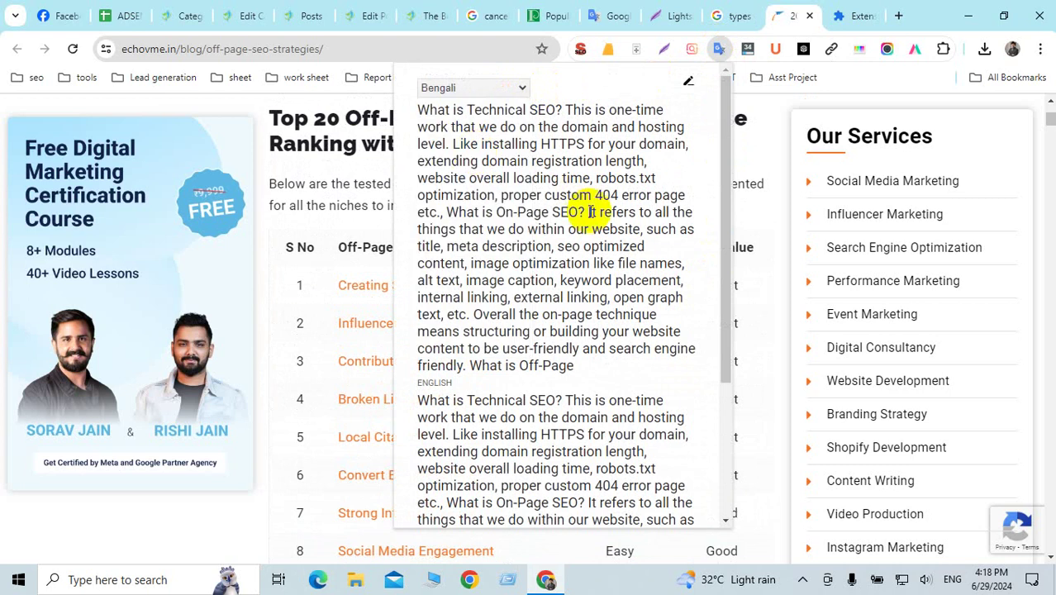
{"action": "scroll", "coordinate": [301, 326], "scroll_direction": "up", "scroll_amount": 15}
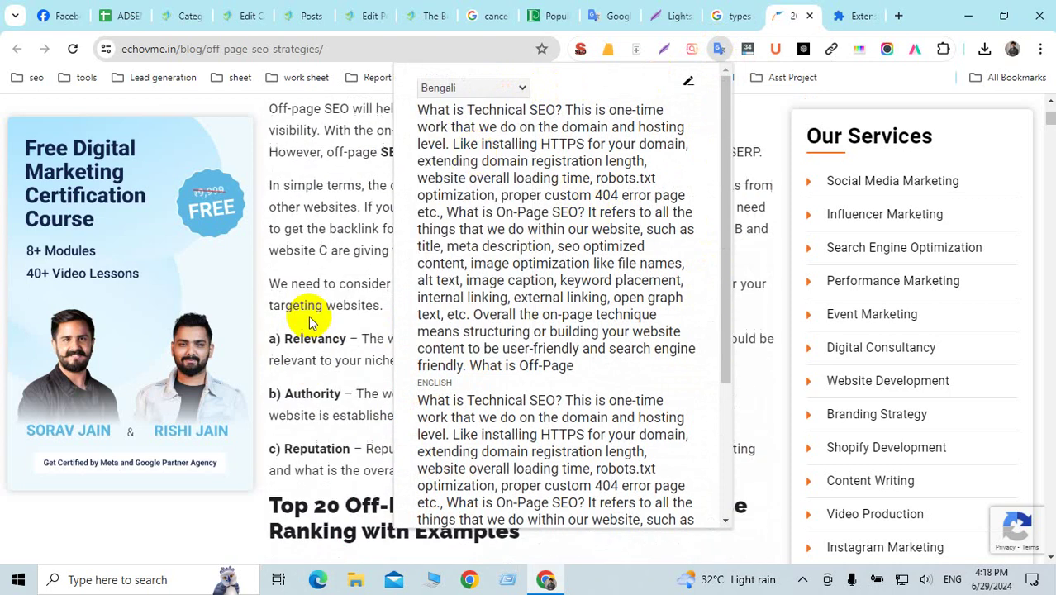
{"action": "scroll", "coordinate": [308, 323], "scroll_direction": "up", "scroll_amount": 3}
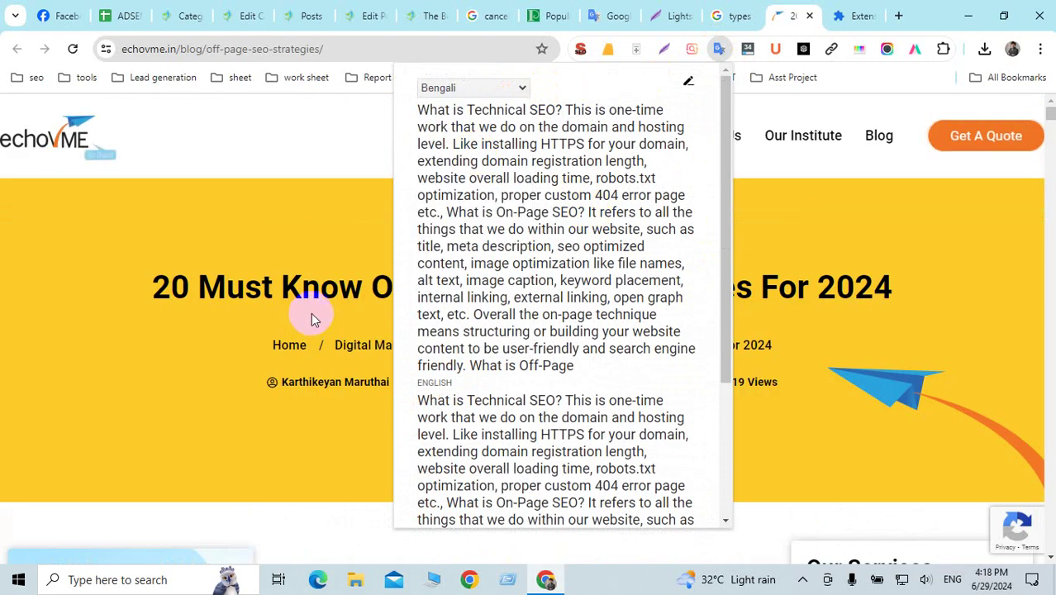
{"action": "left_click", "coordinate": [858, 73]}
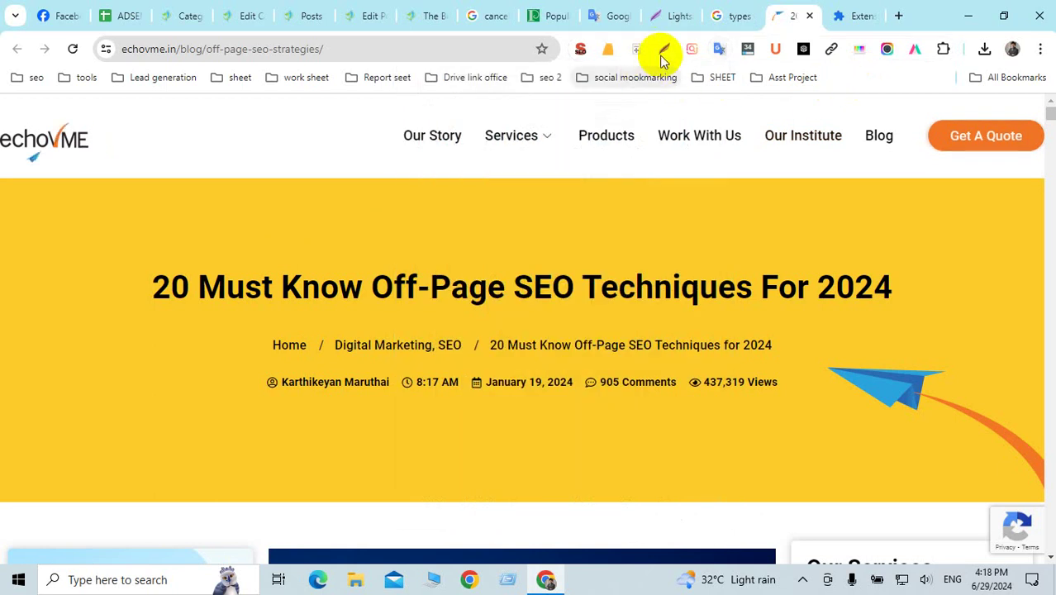
Translate the whole article page with the Google Translate extension and set the translation language to Bengali.
{"action": "left_click", "coordinate": [719, 49]}
{"action": "scroll", "coordinate": [660, 171], "scroll_direction": "down", "scroll_amount": 5}
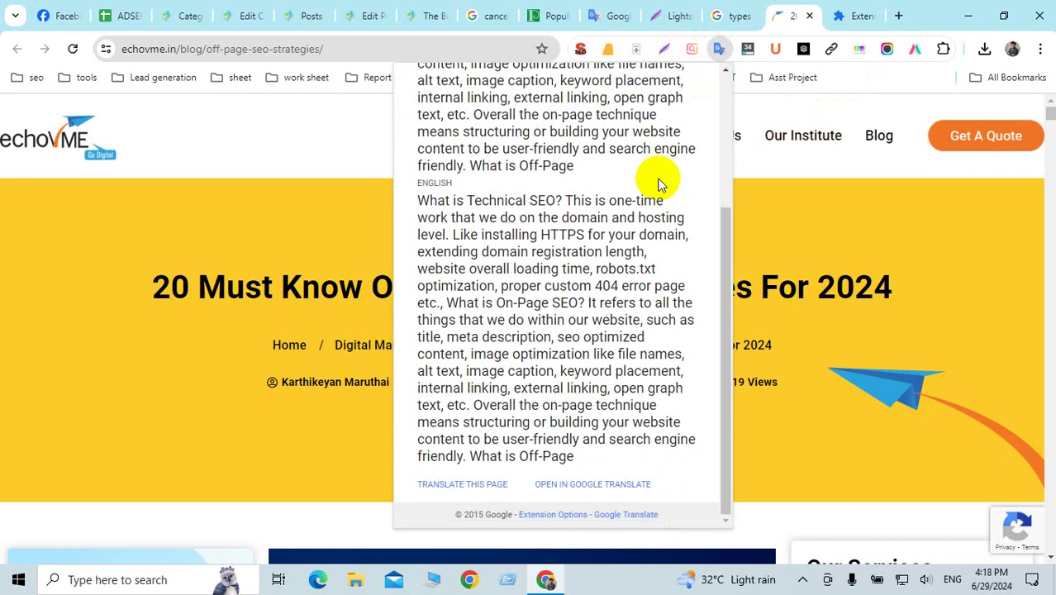
{"action": "left_click", "coordinate": [461, 485]}
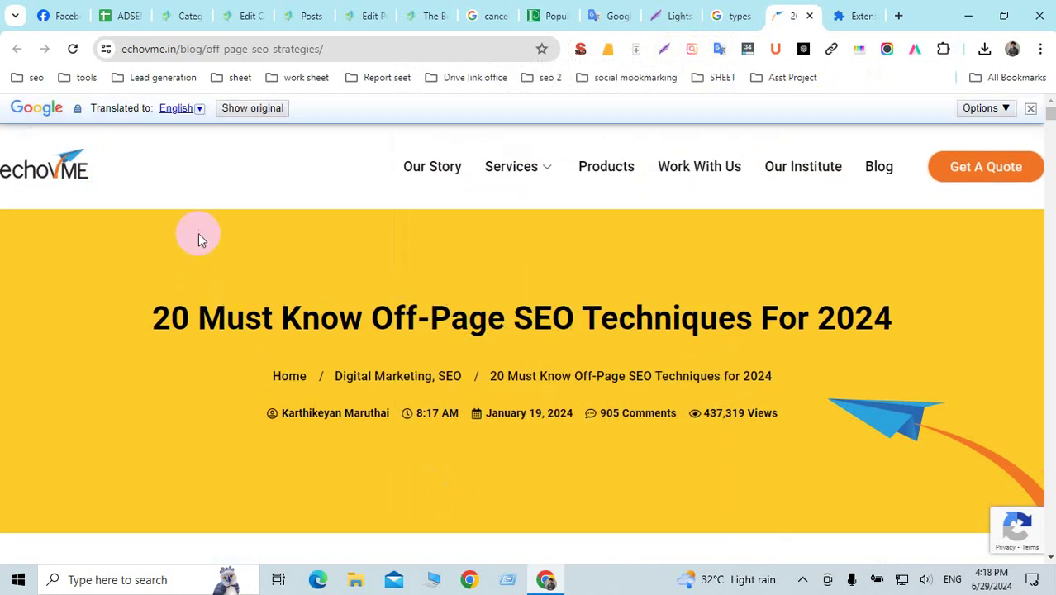
{"action": "left_click", "coordinate": [199, 108]}
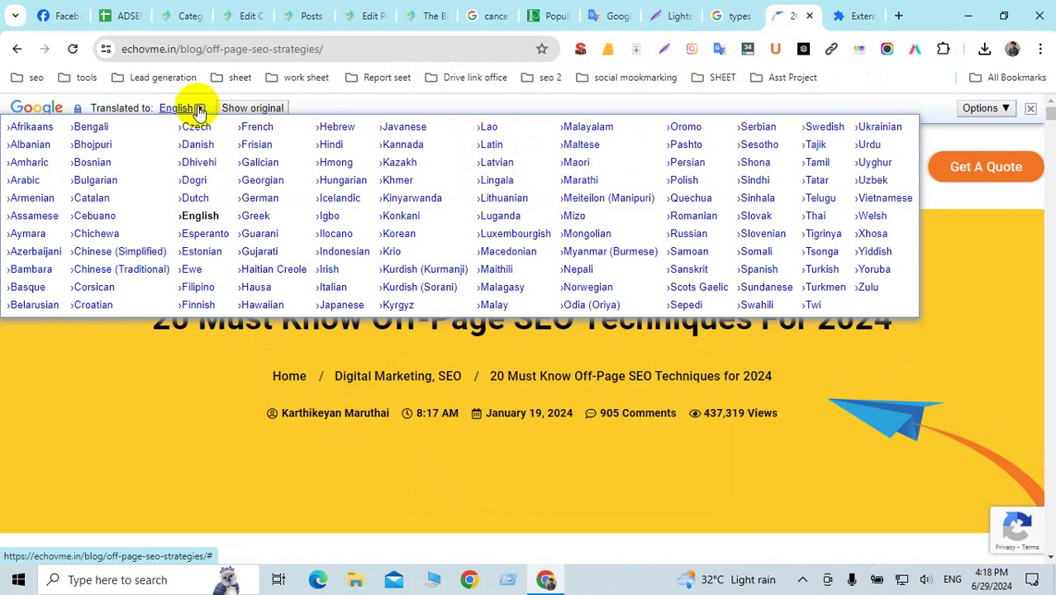
{"action": "left_click", "coordinate": [105, 129]}
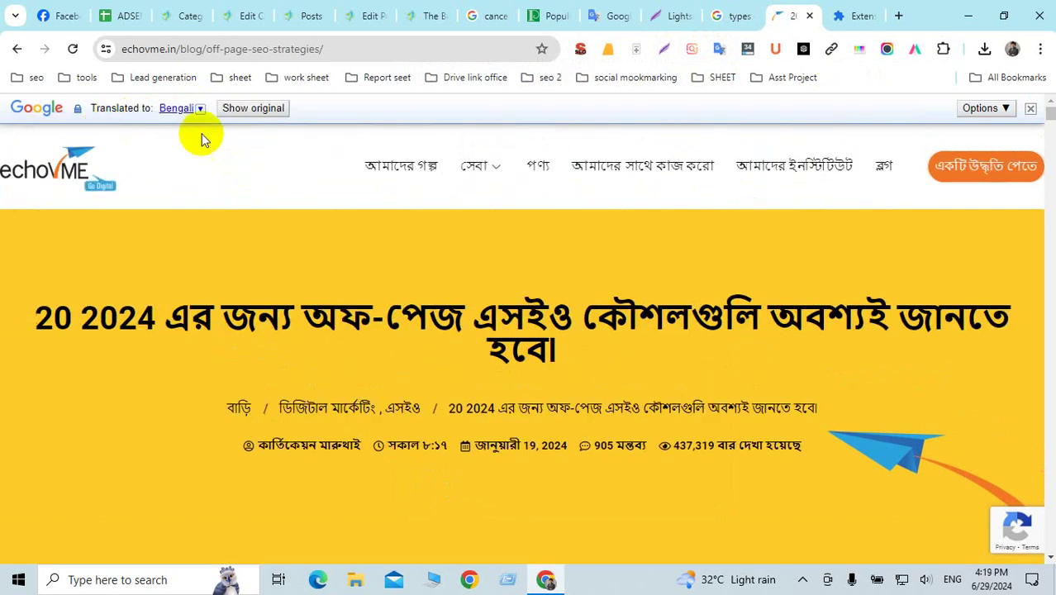
Read the Bengali version of the article's SEO definitions and off-page techniques, and return to the Lightshot SEO diagram.
{"action": "scroll", "coordinate": [304, 493], "scroll_direction": "down", "scroll_amount": 5}
{"action": "scroll", "coordinate": [304, 494], "scroll_direction": "down", "scroll_amount": 10}
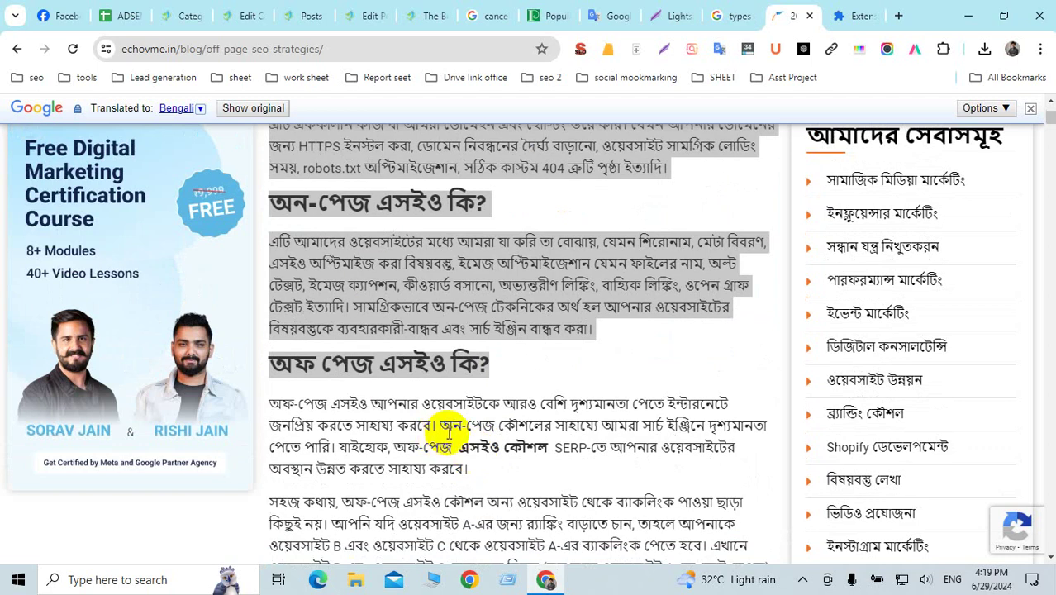
{"action": "mouse_move", "coordinate": [451, 438]}
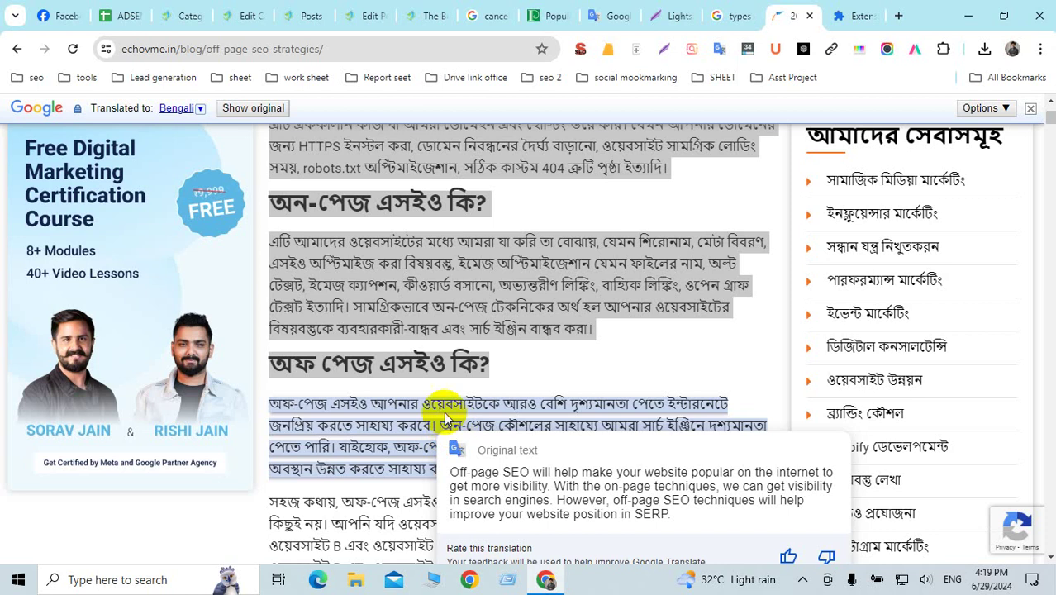
{"action": "scroll", "coordinate": [603, 347], "scroll_direction": "down", "scroll_amount": 3}
{"action": "scroll", "coordinate": [603, 347], "scroll_direction": "down", "scroll_amount": 4}
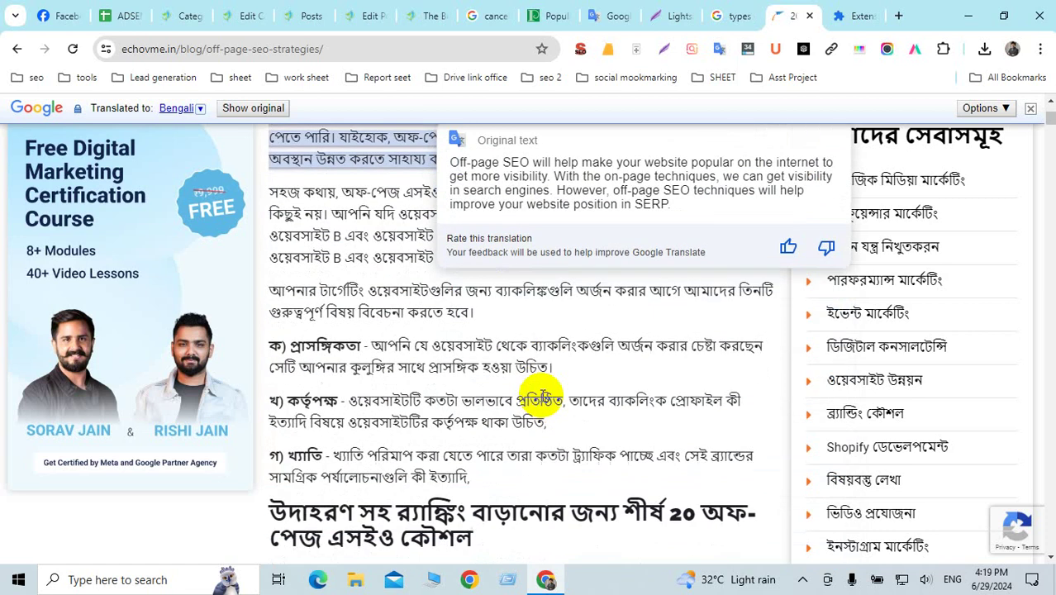
{"action": "scroll", "coordinate": [541, 396], "scroll_direction": "down", "scroll_amount": 2}
{"action": "scroll", "coordinate": [541, 398], "scroll_direction": "down", "scroll_amount": 15}
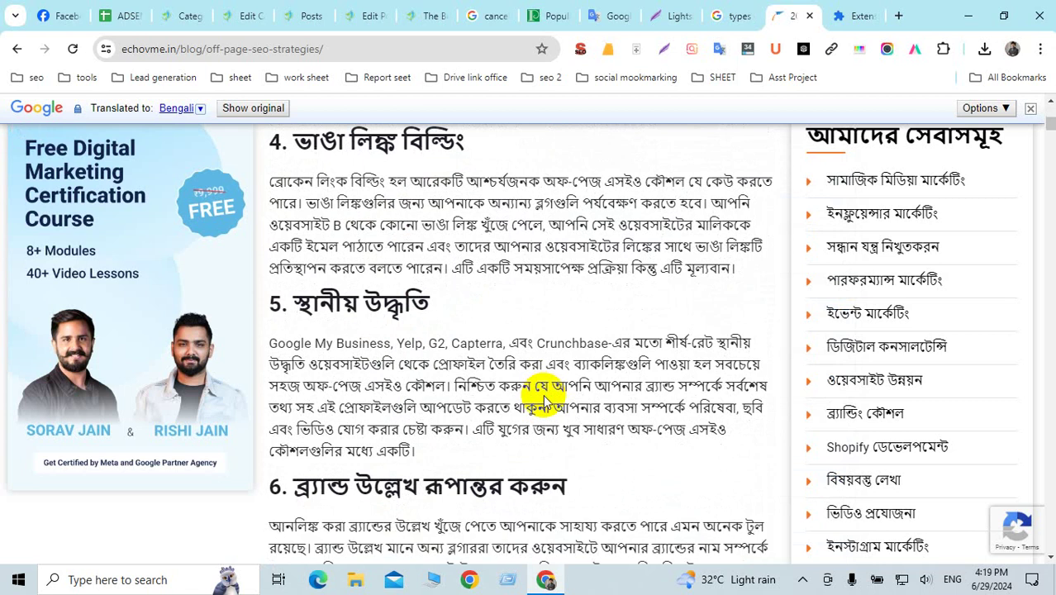
{"action": "scroll", "coordinate": [544, 403], "scroll_direction": "up", "scroll_amount": 20}
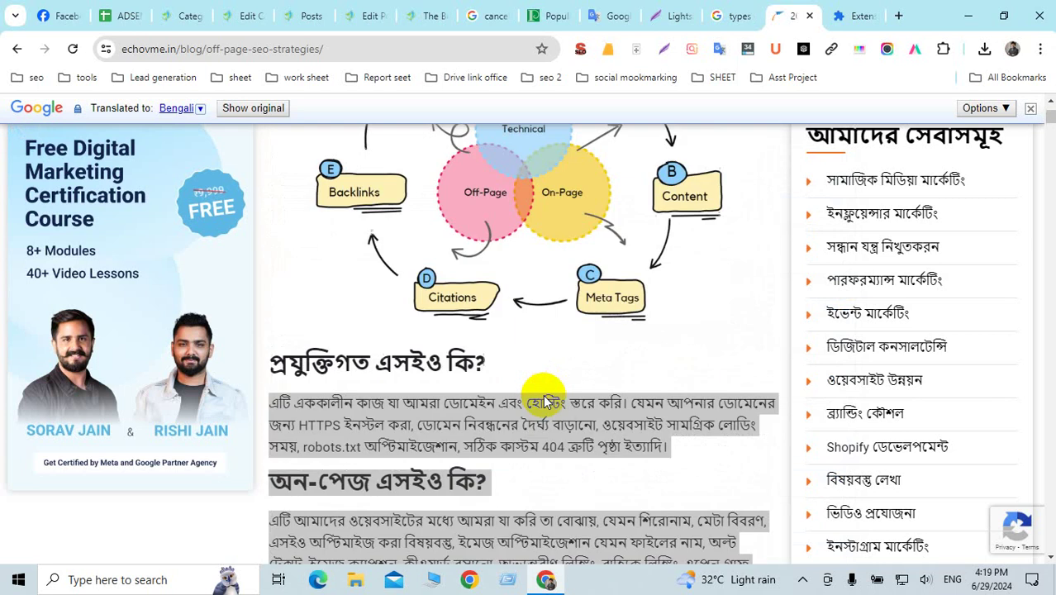
{"action": "scroll", "coordinate": [544, 402], "scroll_direction": "up", "scroll_amount": 15}
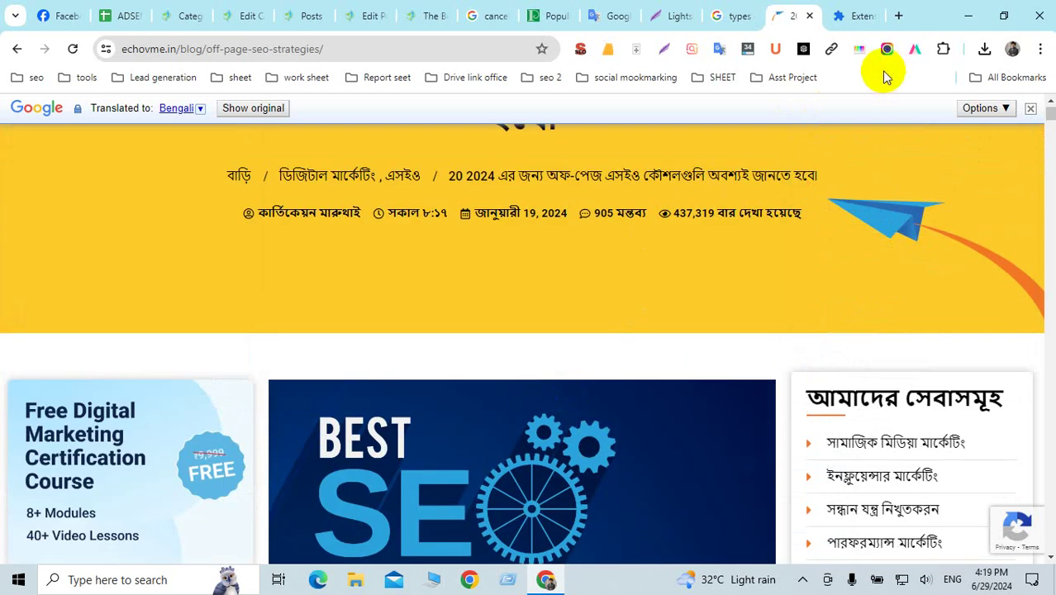
{"action": "left_click", "coordinate": [668, 16]}
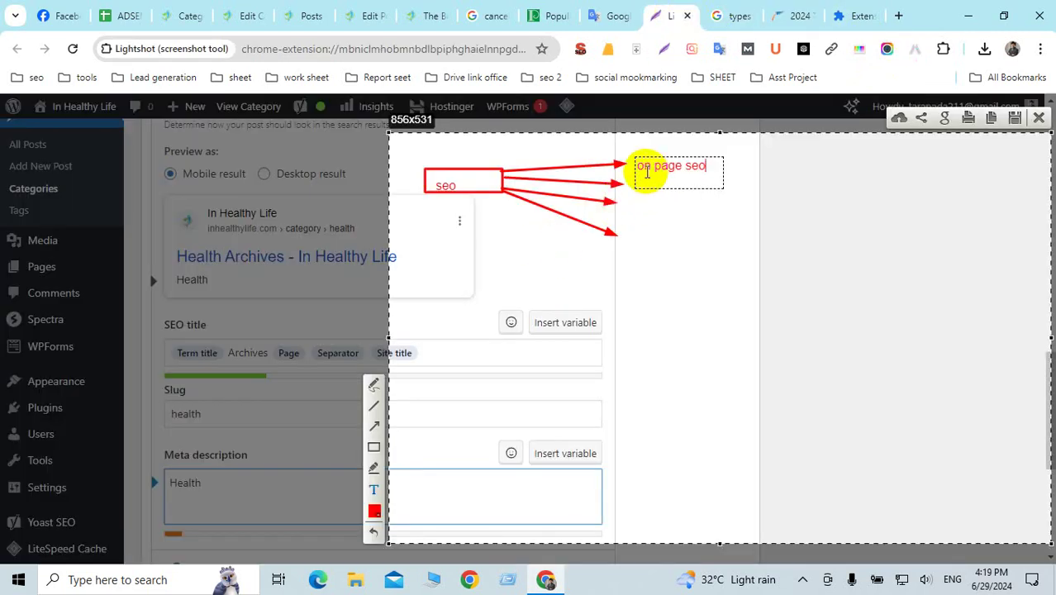
Add the text label "off pafe seo" beneath the "on page seo" label in the SEO diagram.
{"action": "mouse_move", "coordinate": [645, 171]}
{"action": "left_mouse_down"}
{"action": "mouse_move", "coordinate": [707, 165]}
{"action": "mouse_move", "coordinate": [635, 170]}
{"action": "left_mouse_up"}
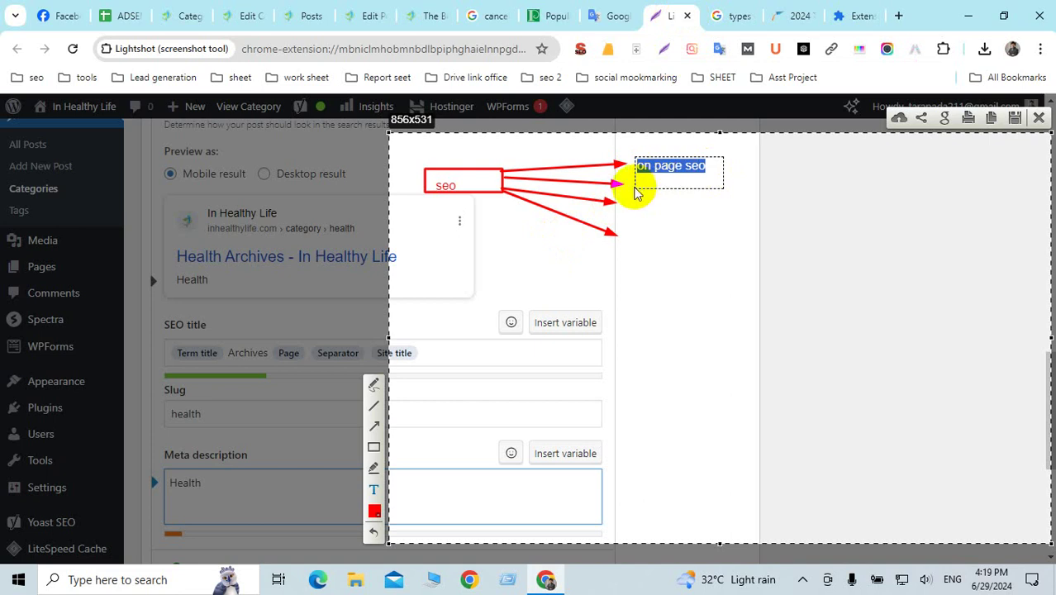
{"action": "left_click", "coordinate": [632, 197]}
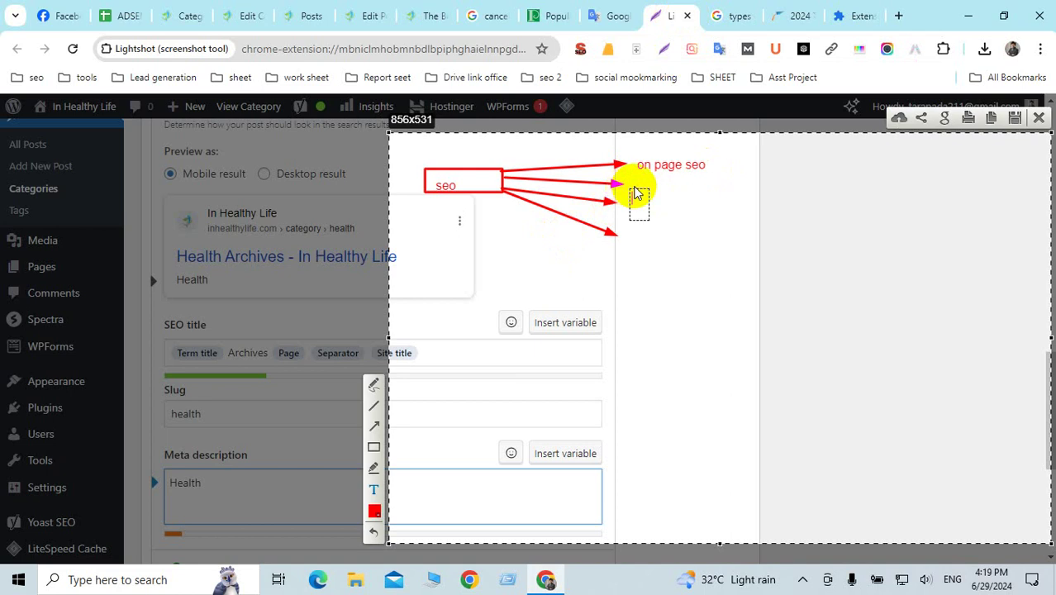
{"action": "type", "text": "o"}
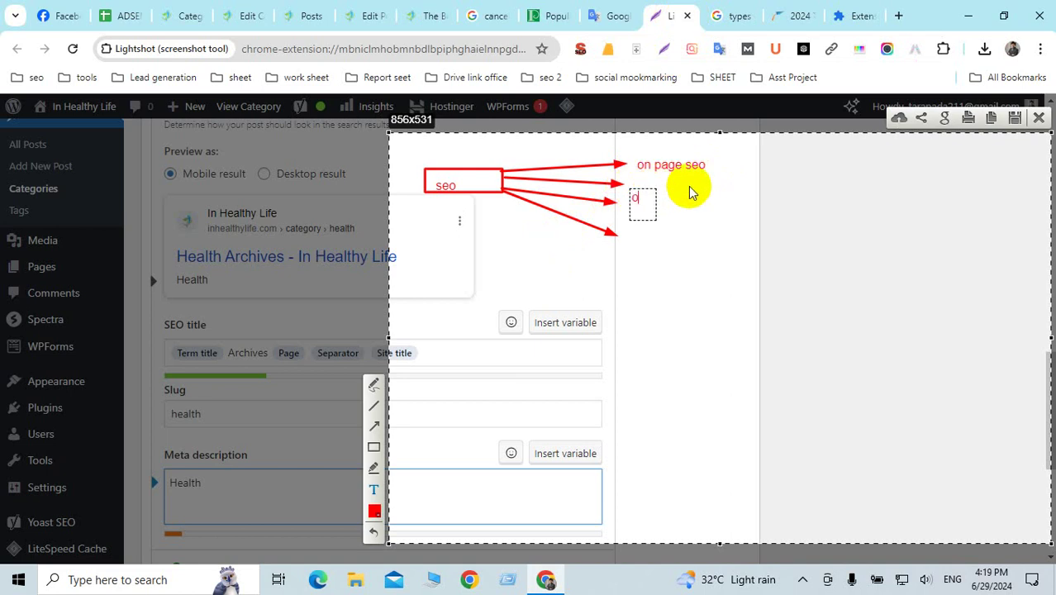
{"action": "type", "text": "ff pa"}
{"action": "key", "text": "BackSpace"}
{"action": "key", "text": "BackSpace"}
{"action": "type", "text": "pafg"}
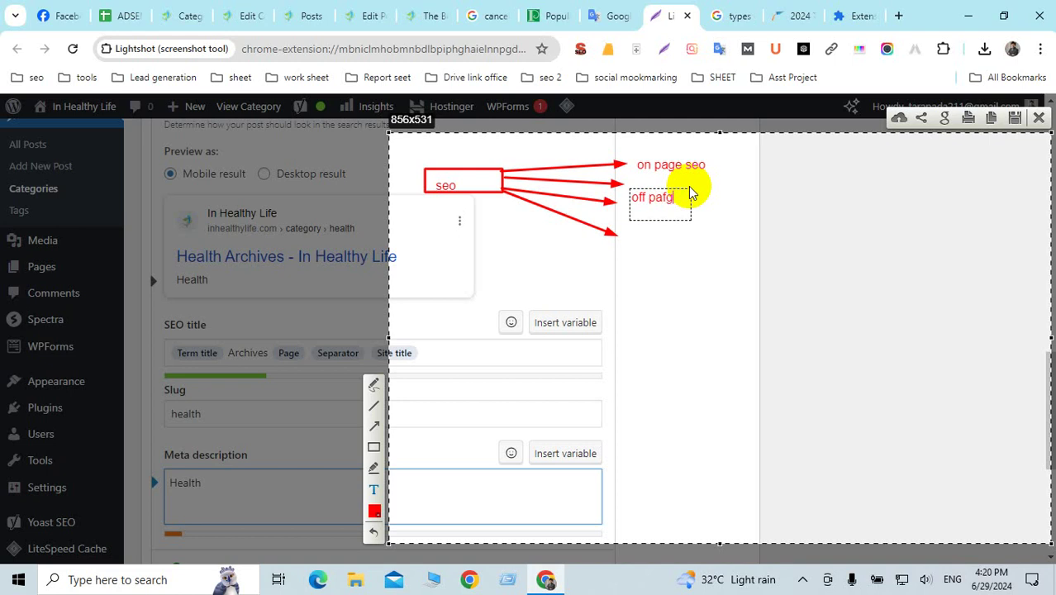
{"action": "type", "text": "e"}
{"action": "key", "text": "BackSpace"}
{"action": "key", "text": "BackSpace"}
{"action": "type", "text": "e seo"}
Add the text labels "technical seo" and "local seo" beneath the off-page label in the SEO diagram.
{"action": "left_click", "coordinate": [624, 217]}
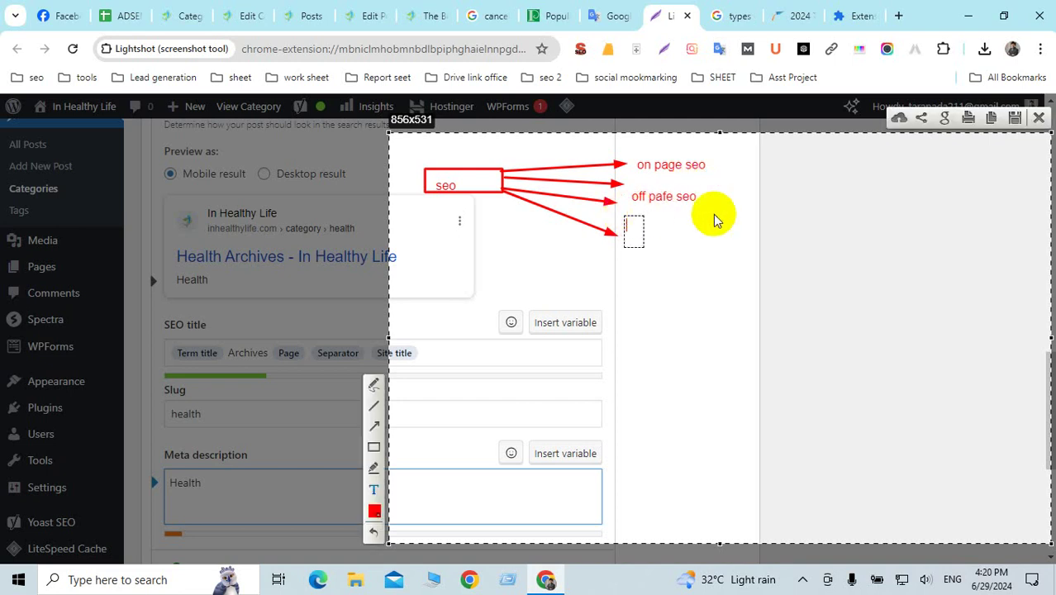
{"action": "type", "text": "te"}
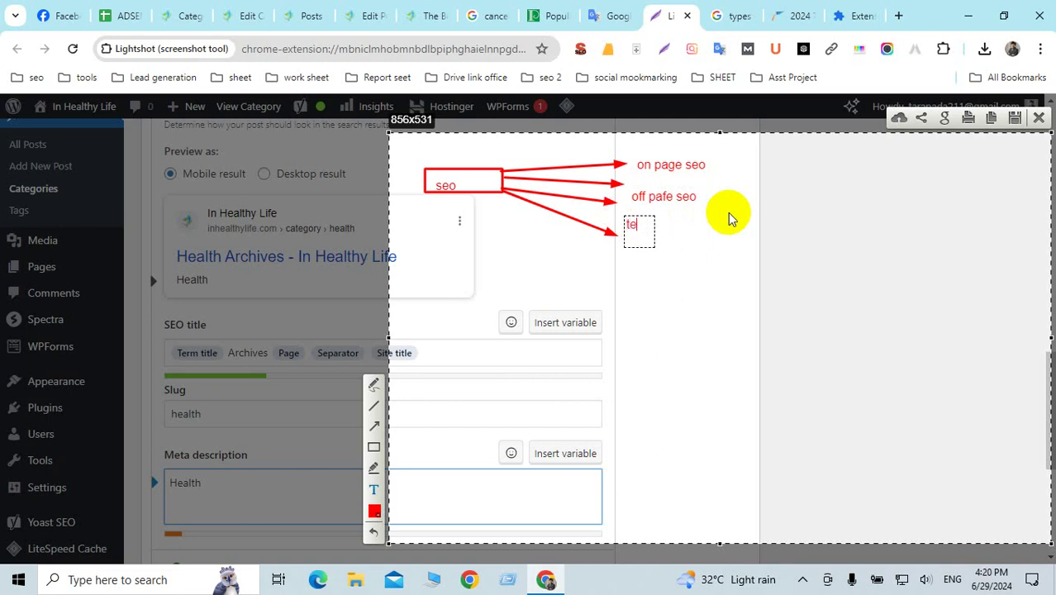
{"action": "type", "text": "chnic"}
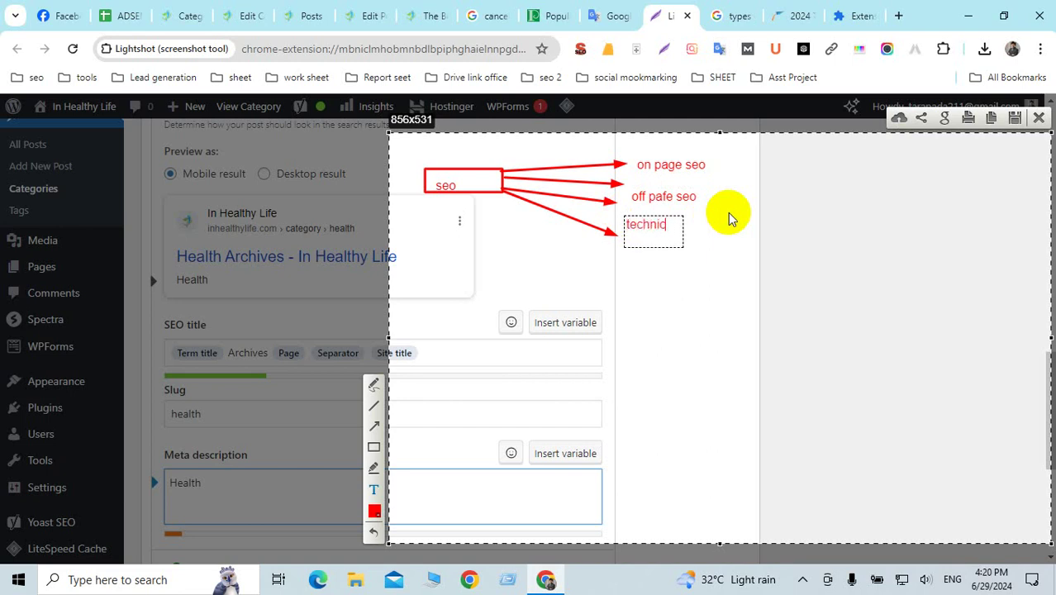
{"action": "type", "text": "al seo"}
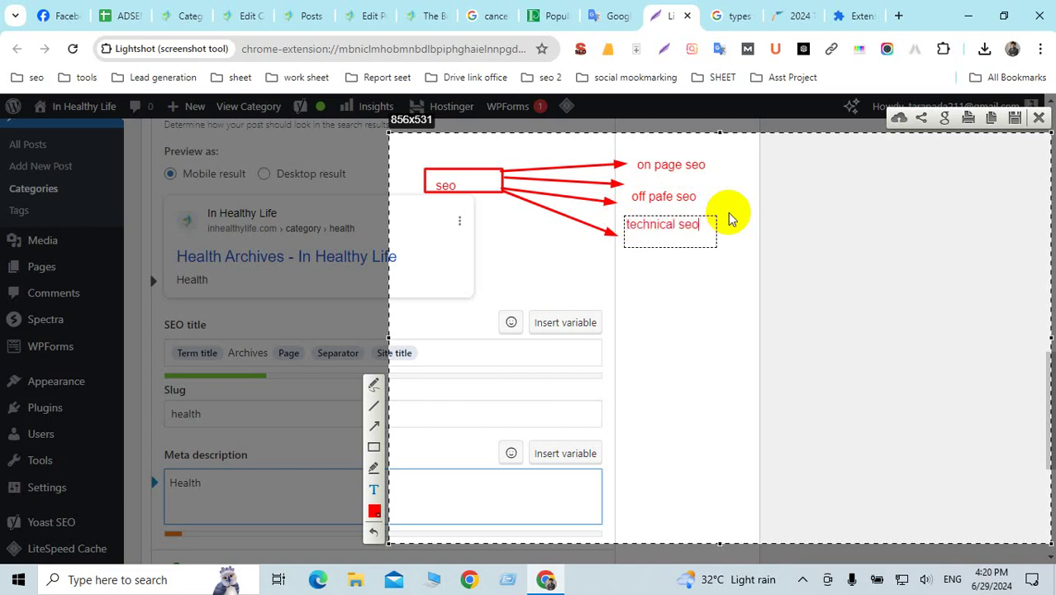
{"action": "left_click", "coordinate": [618, 247]}
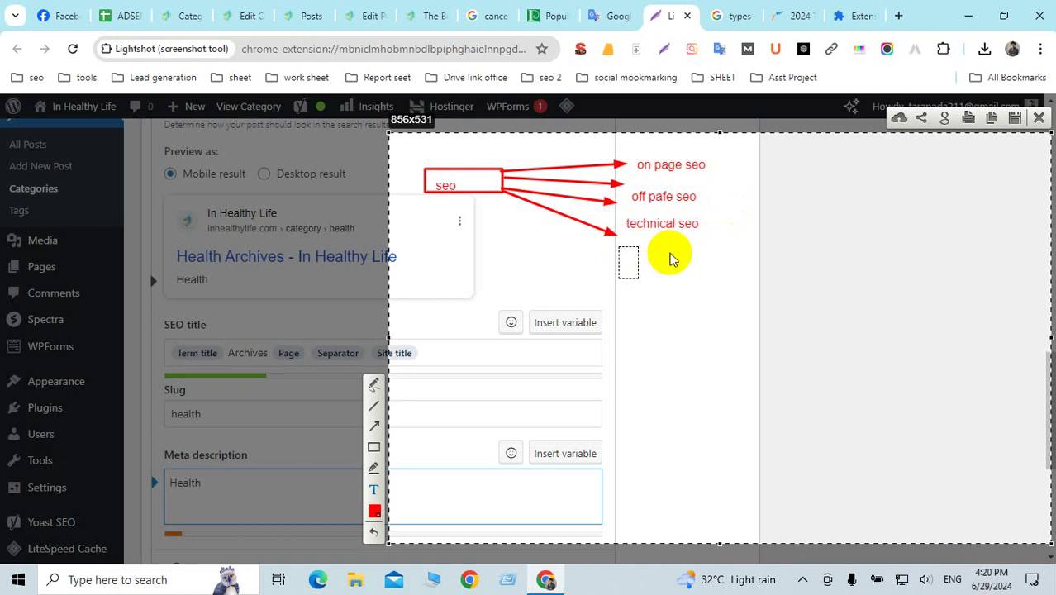
{"action": "type", "text": "local seo"}
{"action": "left_click", "coordinate": [644, 255]}
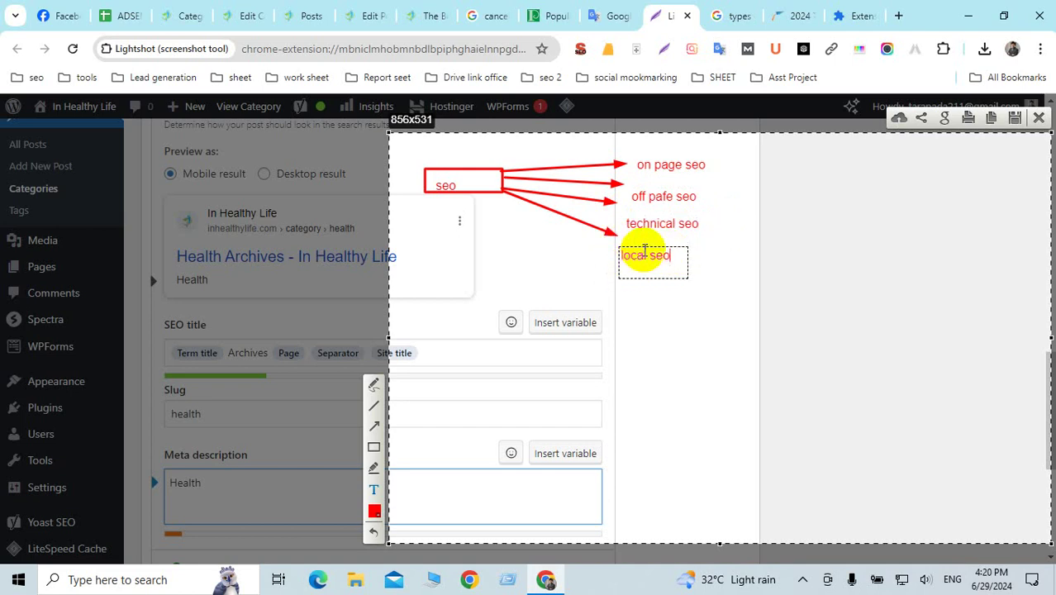
{"action": "left_click", "coordinate": [664, 195]}
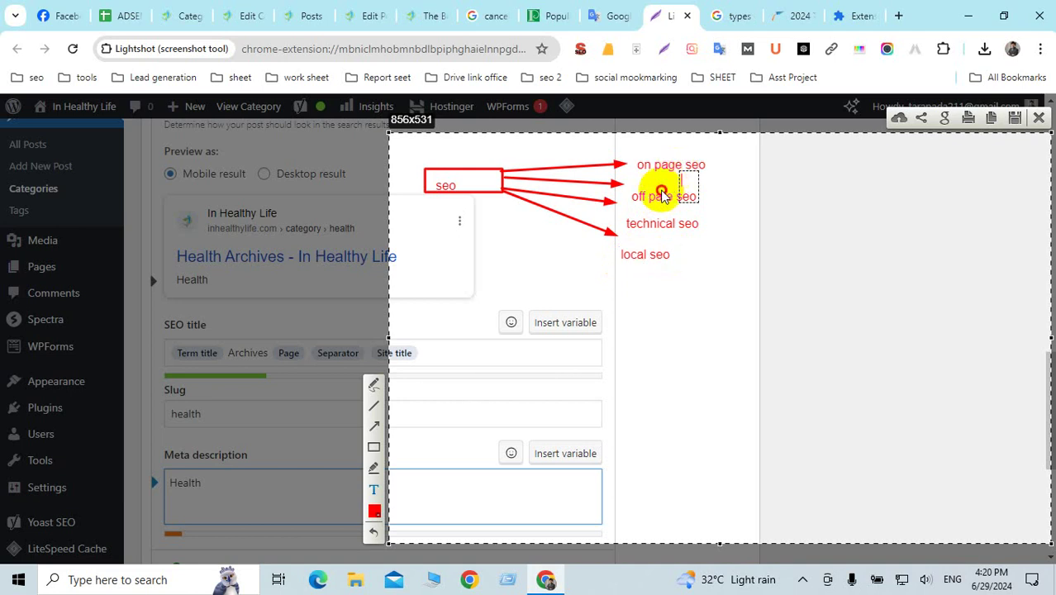
{"action": "left_click", "coordinate": [641, 261]}
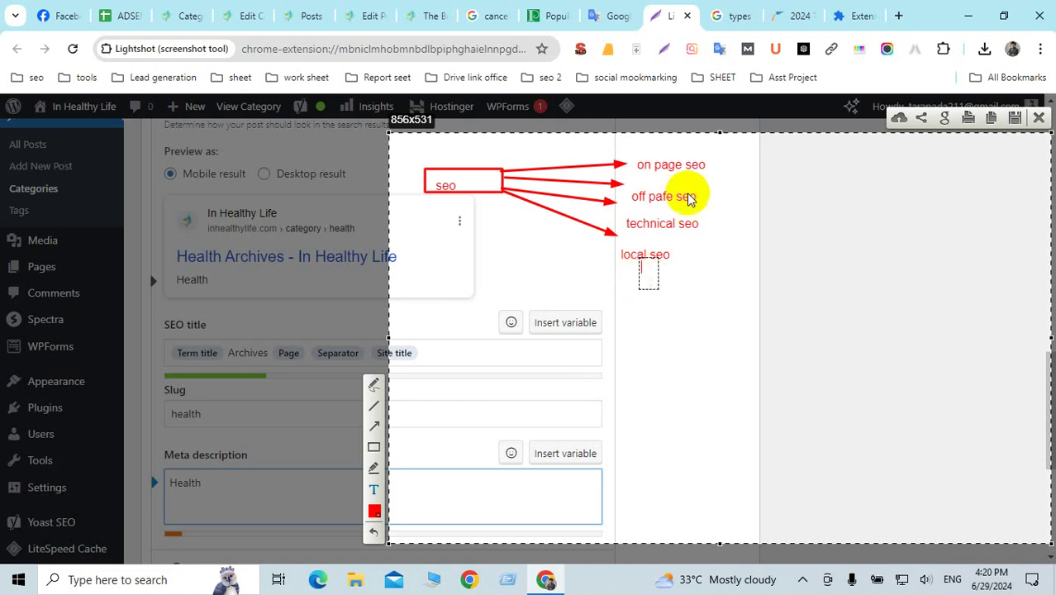
Close the Lightshot diagram, the Dinajpur cancer specialist post's pages and the Posts list, and return to the Health category's edit page.
{"action": "left_click", "coordinate": [1038, 117]}
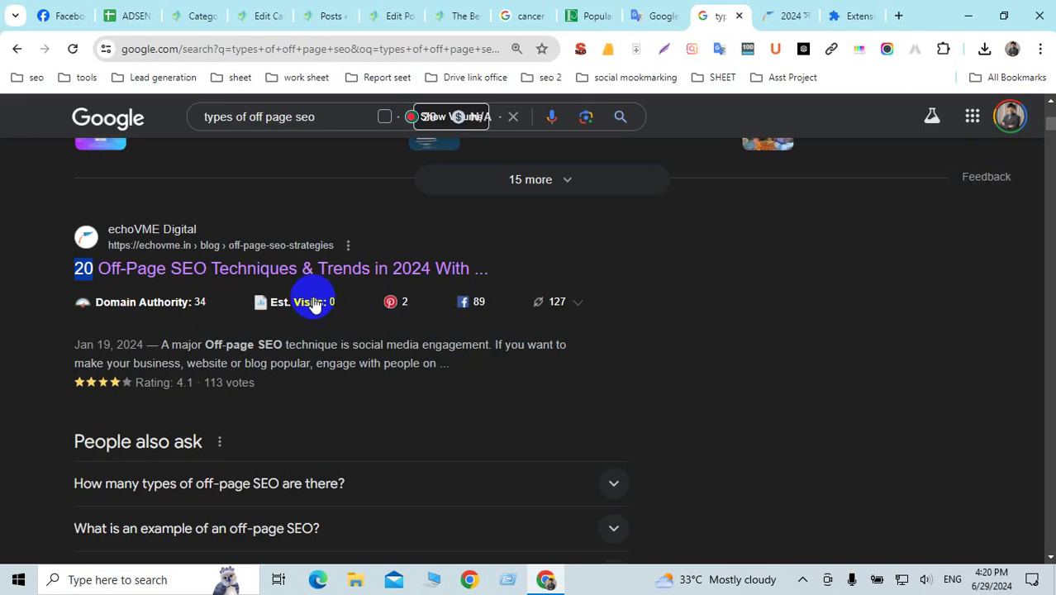
{"action": "left_click", "coordinate": [387, 13]}
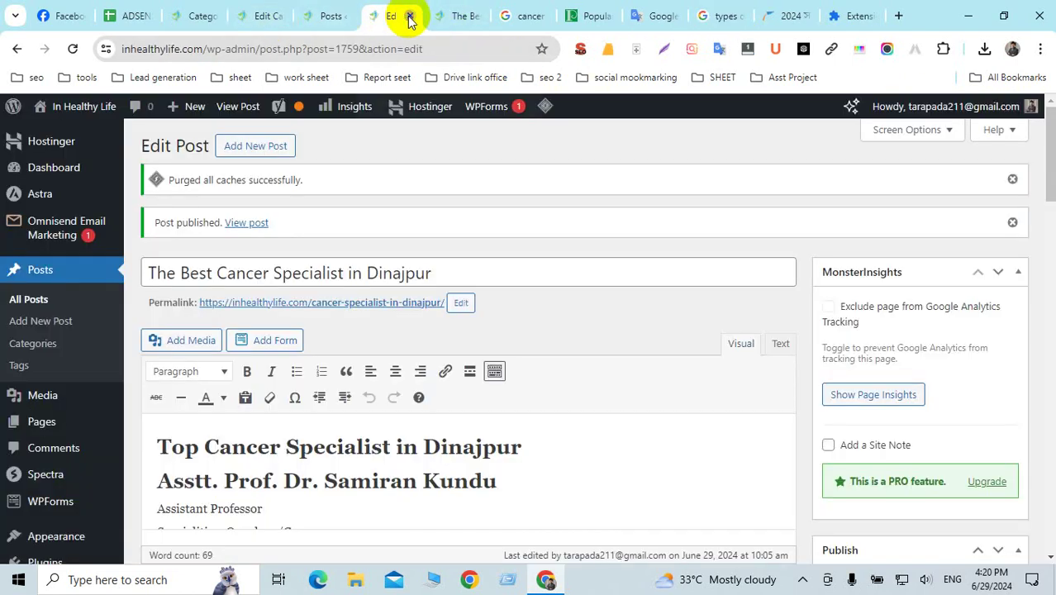
{"action": "left_click", "coordinate": [410, 18]}
{"action": "left_click", "coordinate": [407, 17]}
{"action": "left_click", "coordinate": [329, 17]}
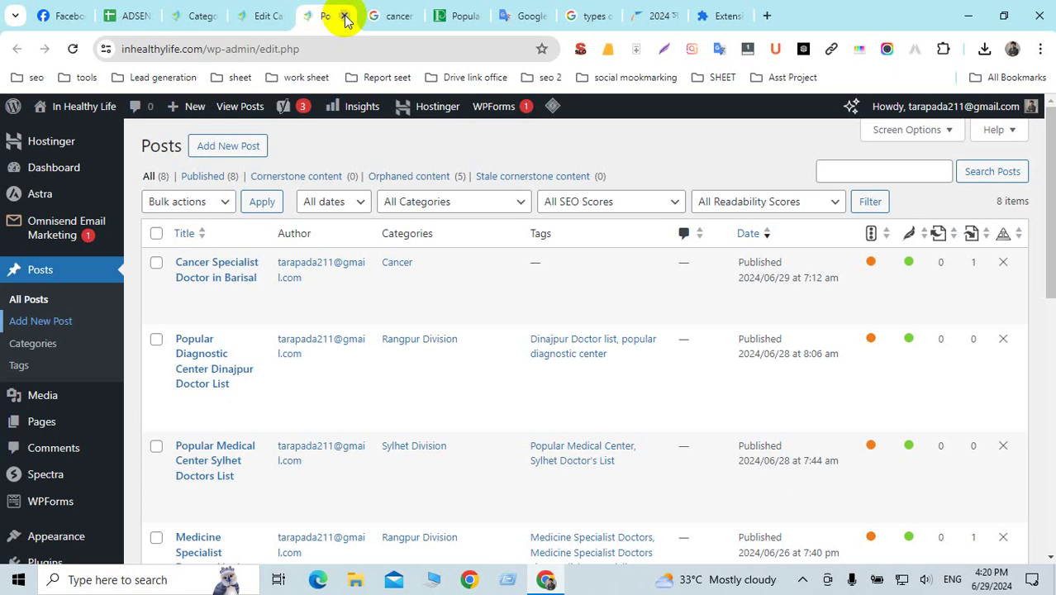
{"action": "left_click", "coordinate": [345, 16]}
{"action": "left_click", "coordinate": [266, 17]}
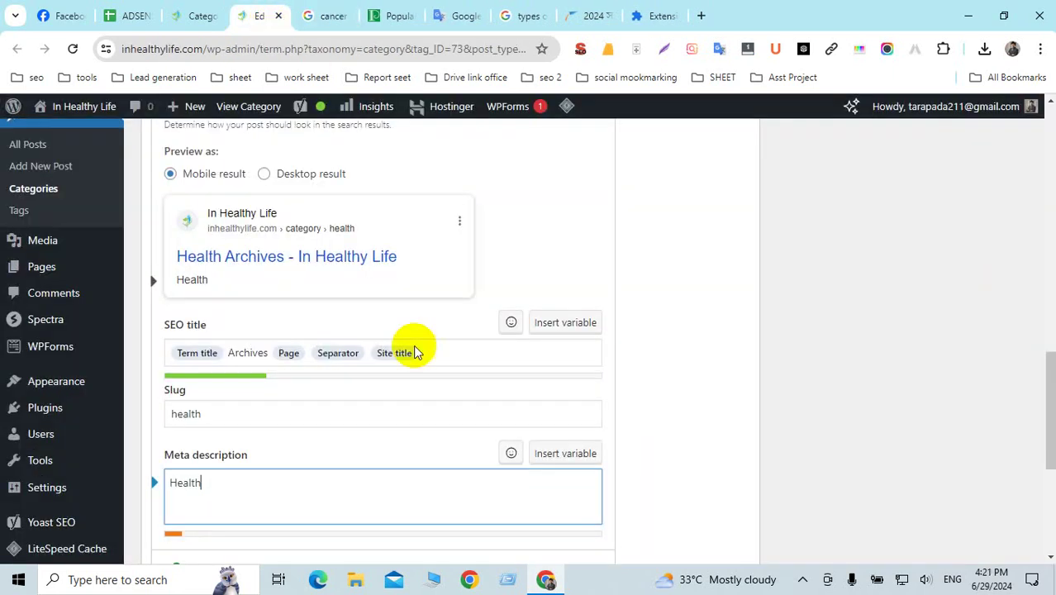
Review the Health category's slug, parent category, description, Yoast focus keyphrase and search appearance fields.
{"action": "scroll", "coordinate": [325, 384], "scroll_direction": "up", "scroll_amount": 6}
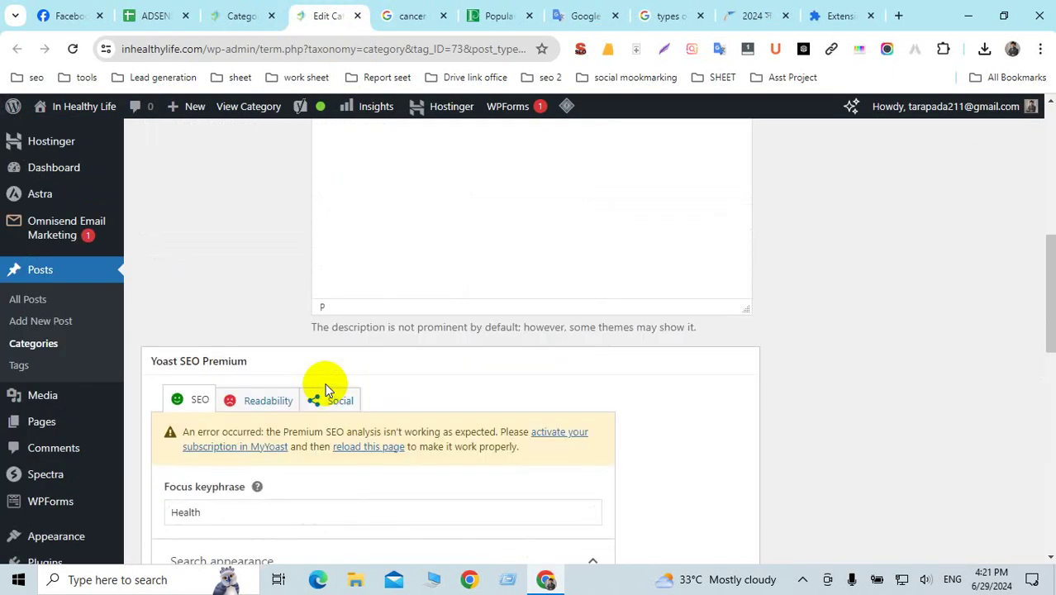
{"action": "scroll", "coordinate": [326, 389], "scroll_direction": "up", "scroll_amount": 4}
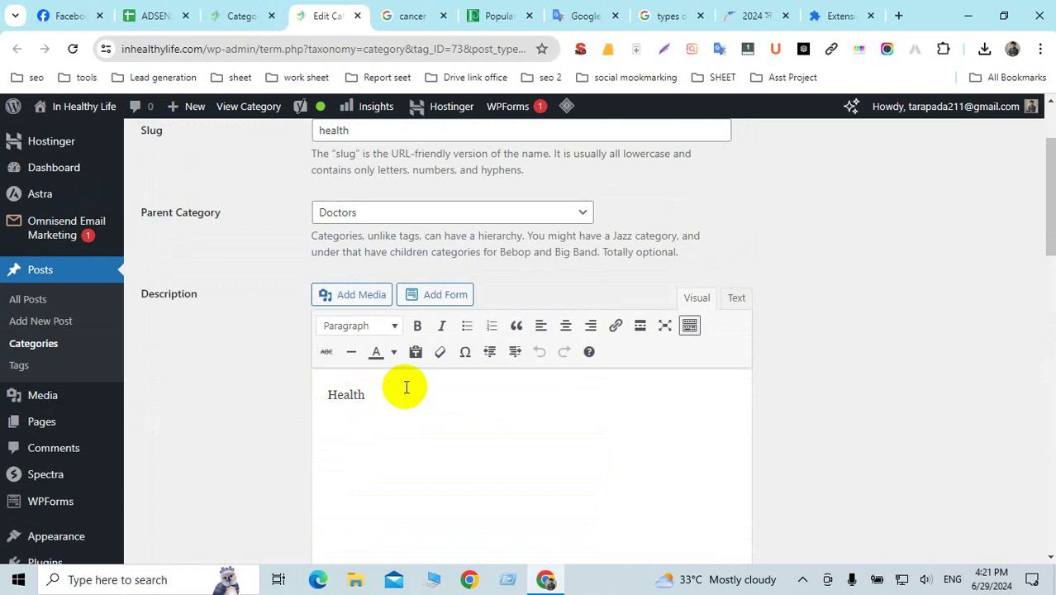
{"action": "scroll", "coordinate": [406, 388], "scroll_direction": "up", "scroll_amount": 2}
{"action": "scroll", "coordinate": [401, 306], "scroll_direction": "down", "scroll_amount": 6}
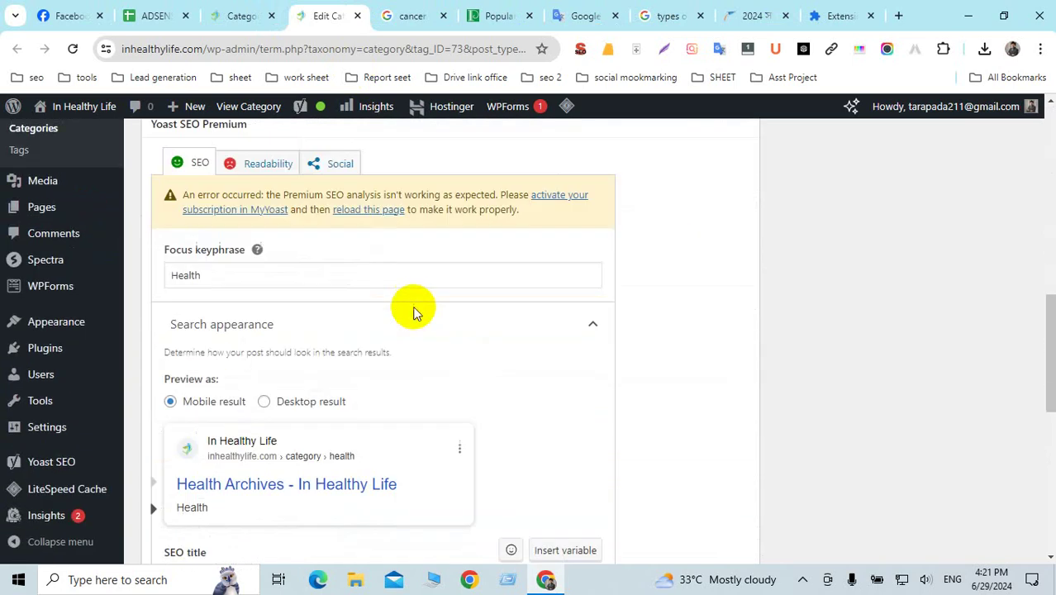
{"action": "scroll", "coordinate": [413, 312], "scroll_direction": "down", "scroll_amount": 1}
{"action": "left_click_drag", "start_coordinate": [228, 248], "coordinate": [155, 248]}
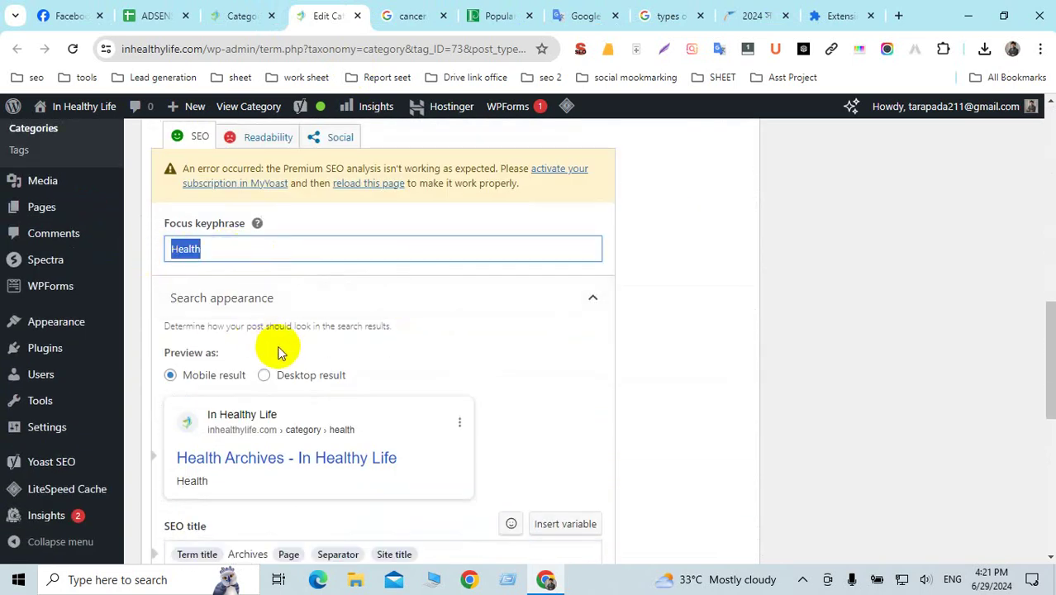
{"action": "scroll", "coordinate": [360, 359], "scroll_direction": "down", "scroll_amount": 4}
{"action": "scroll", "coordinate": [245, 263], "scroll_direction": "up", "scroll_amount": 1}
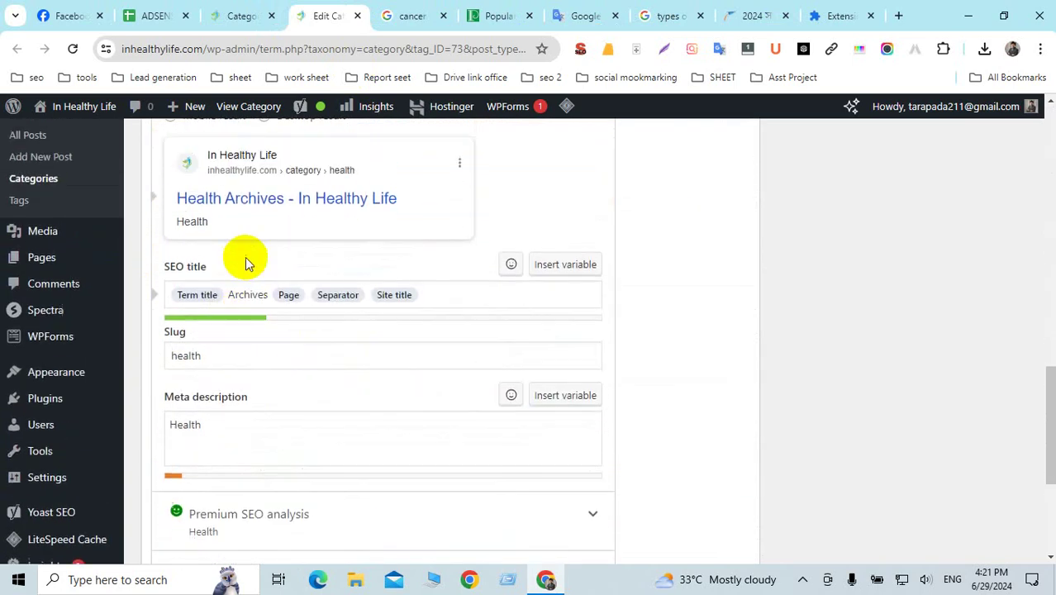
{"action": "scroll", "coordinate": [245, 263], "scroll_direction": "up", "scroll_amount": 1}
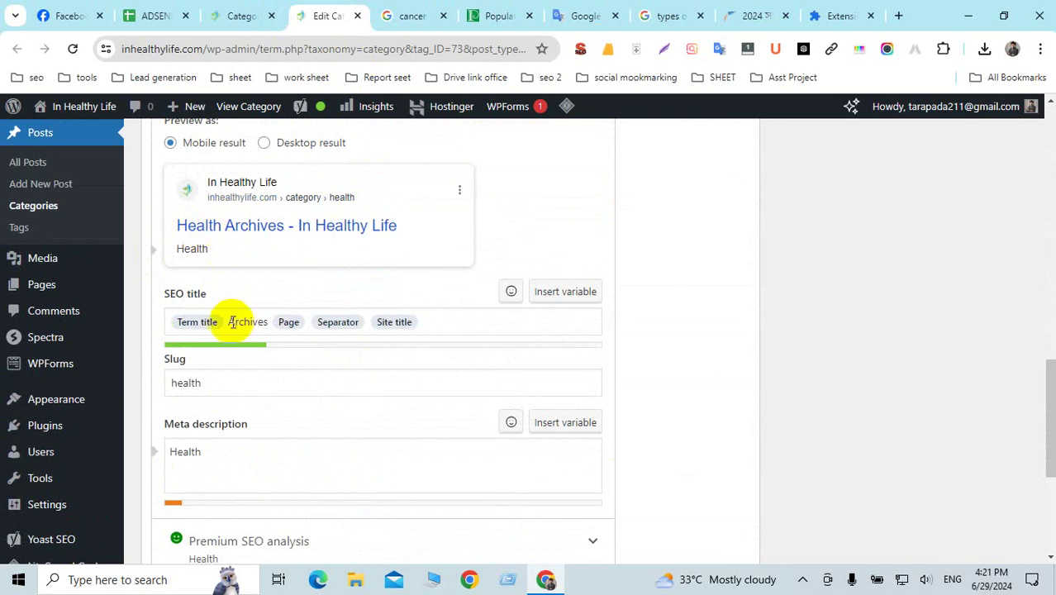
Remove "Archives" from the category's SEO title and insert "Best" before the Term title variable.
{"action": "left_click_drag", "start_coordinate": [231, 322], "coordinate": [267, 324]}
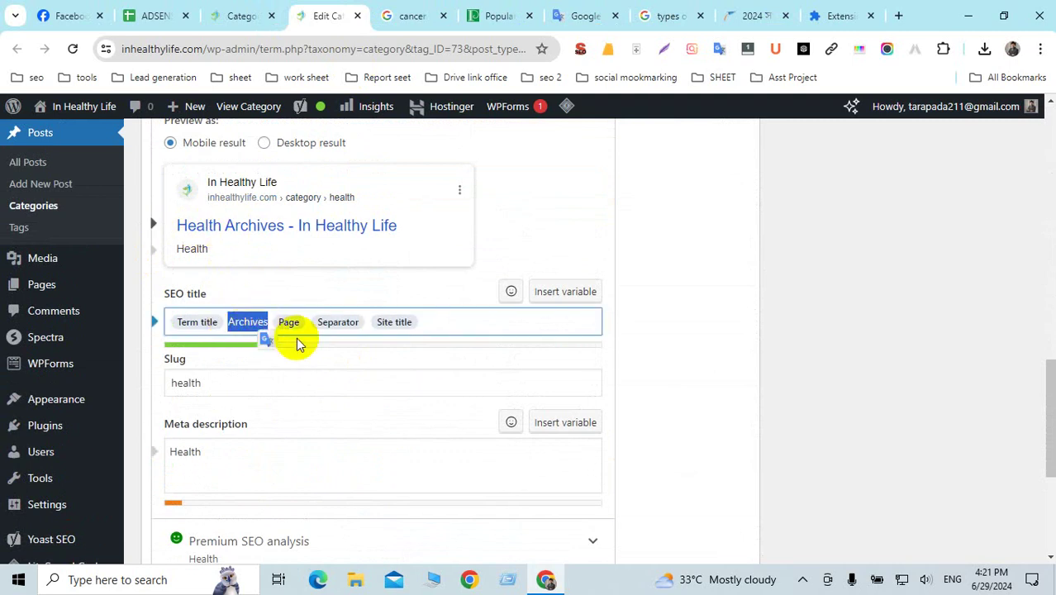
{"action": "key", "text": "BackSpace"}
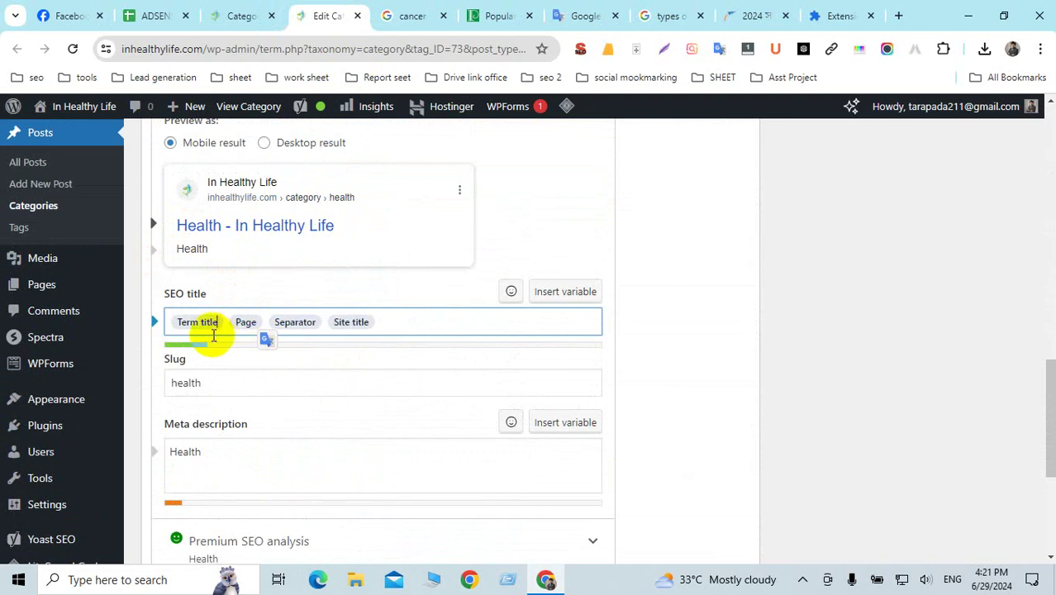
{"action": "left_click", "coordinate": [170, 323]}
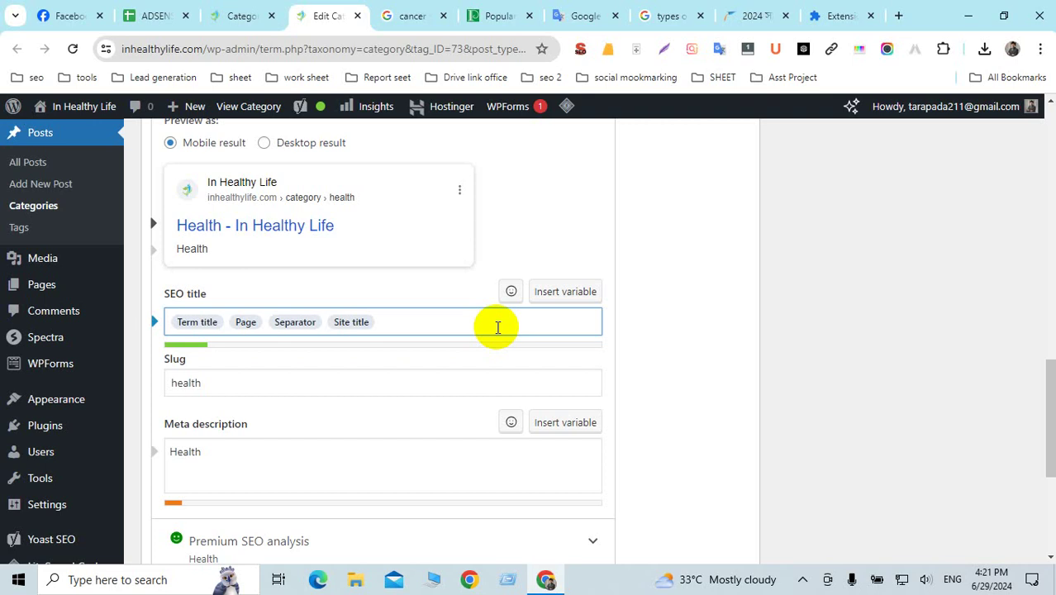
{"action": "type", "text": "Best"}
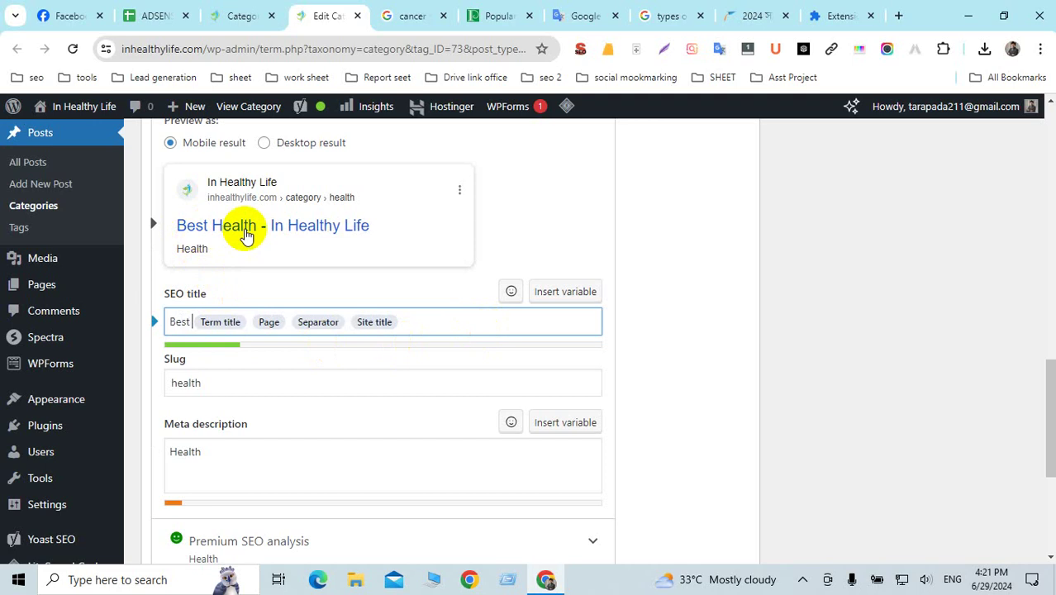
Insert "Cate Services Online in Bangladesh" after the Term title variable in the Health category's SEO title.
{"action": "left_click", "coordinate": [240, 322]}
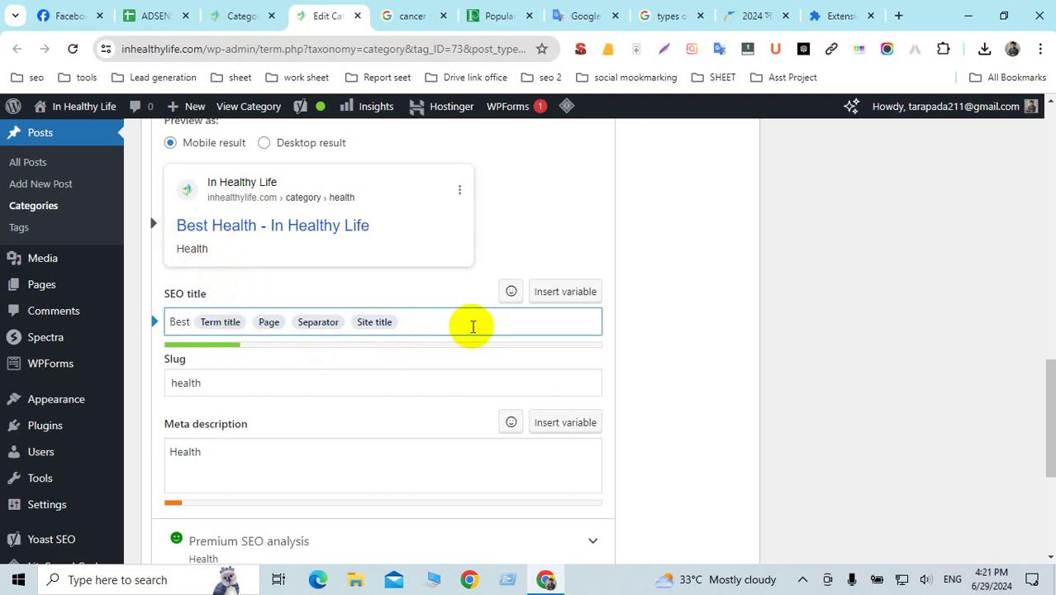
{"action": "type", "text": "Cate"}
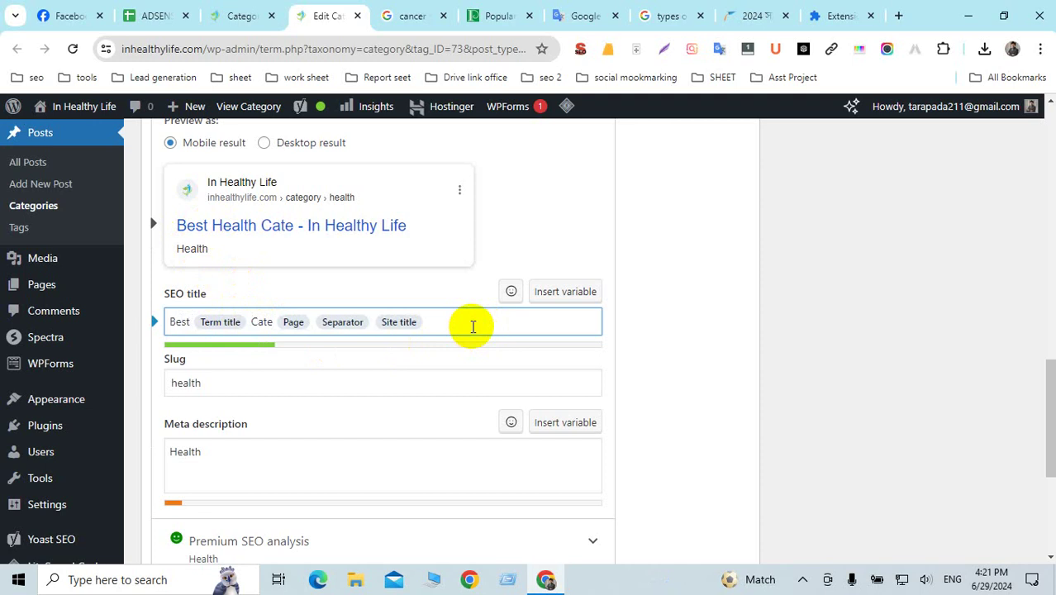
{"action": "type", "text": " Ser"}
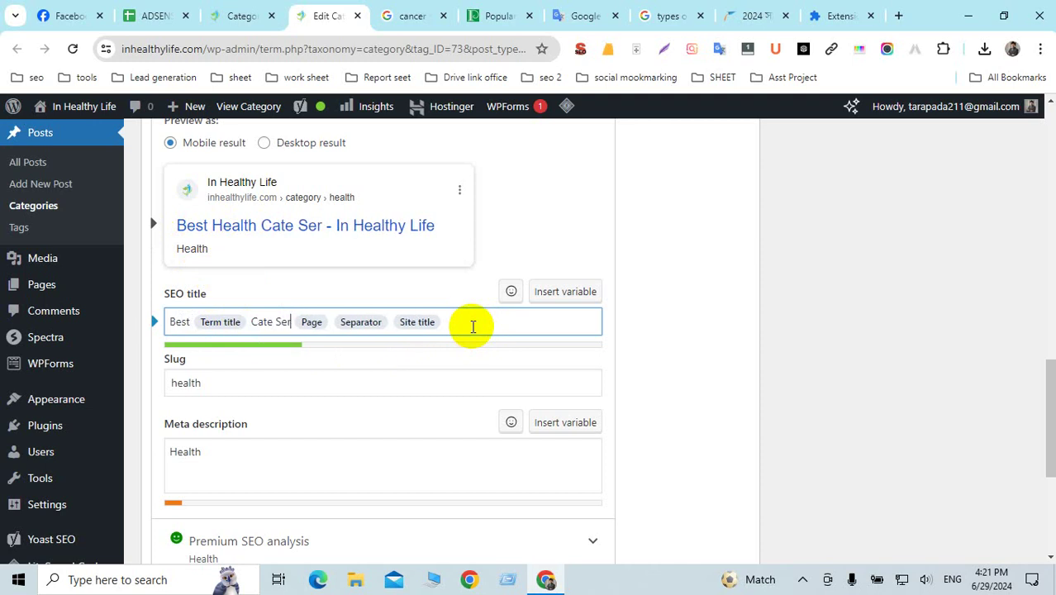
{"action": "type", "text": "vices"}
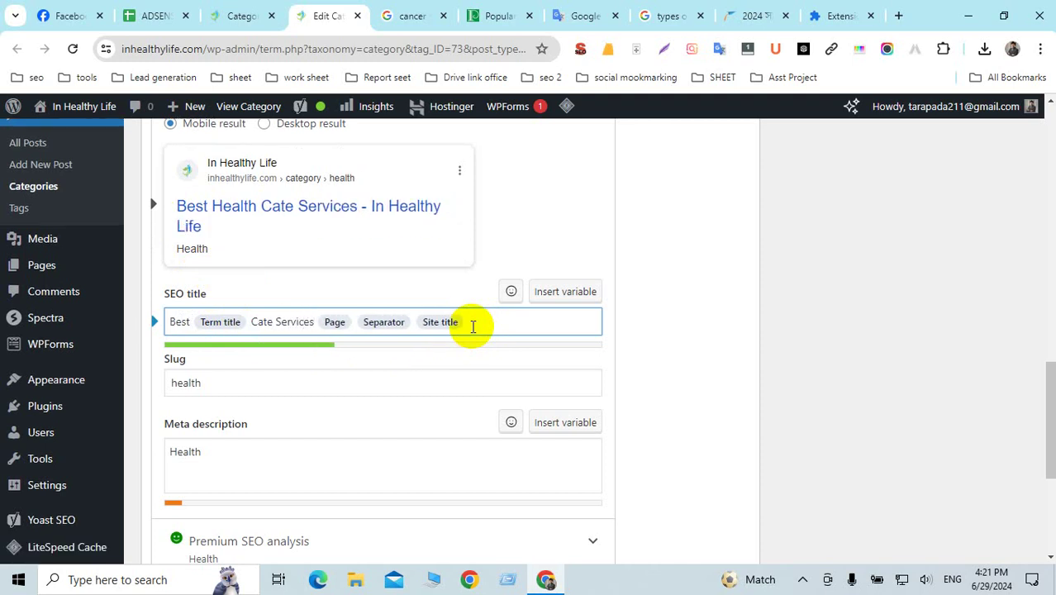
{"action": "type", "text": " Onl"}
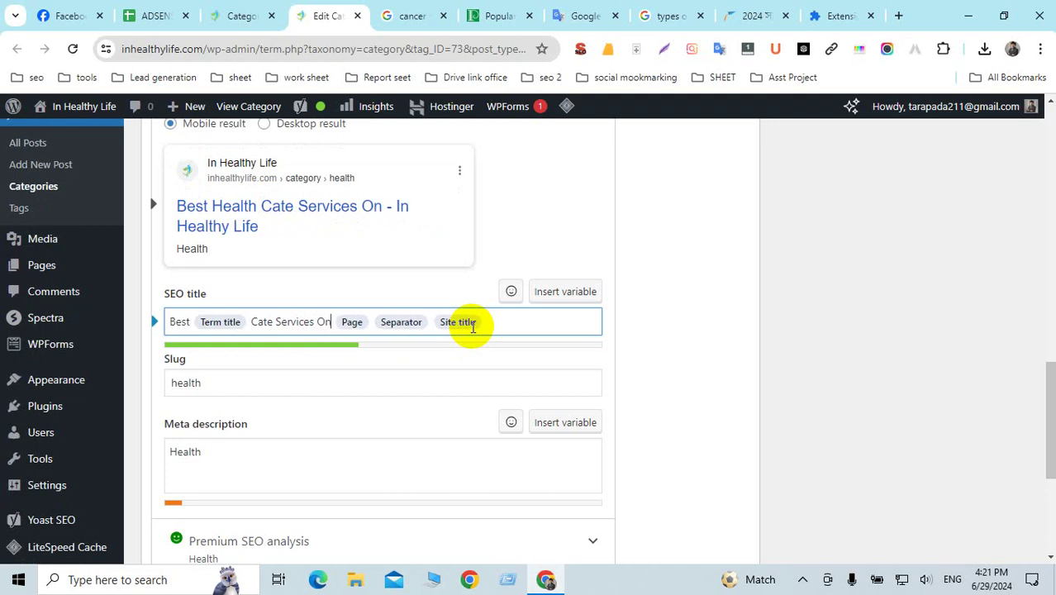
{"action": "type", "text": "ine"}
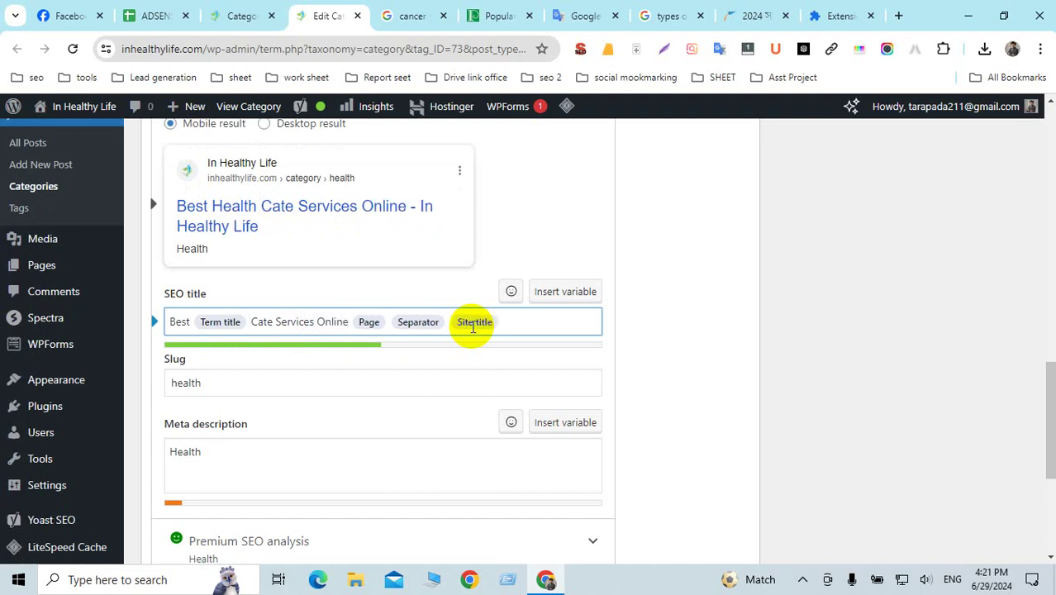
{"action": "type", "text": " in "}
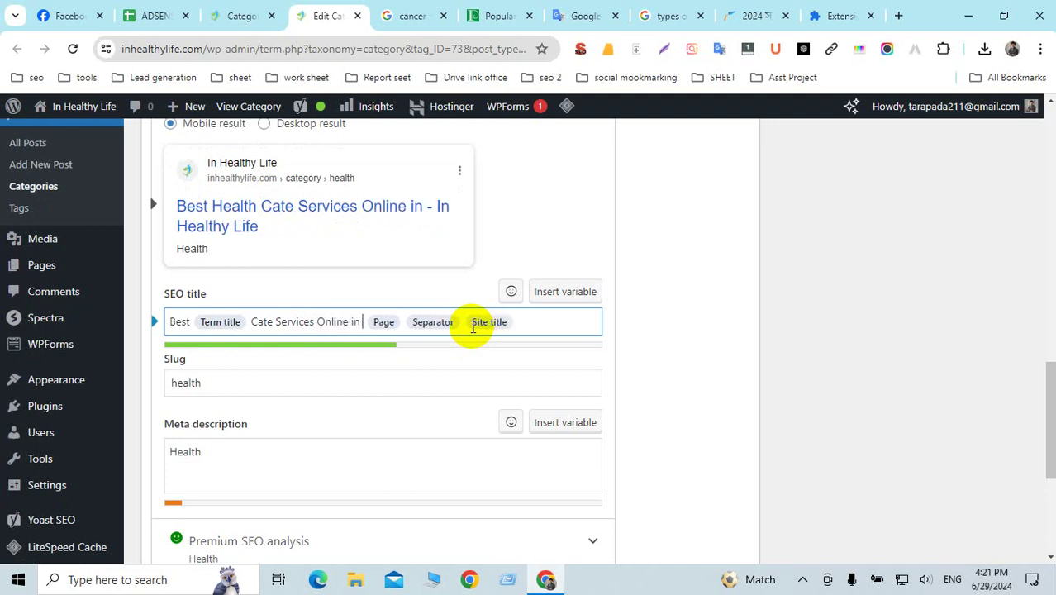
{"action": "type", "text": "Ban "}
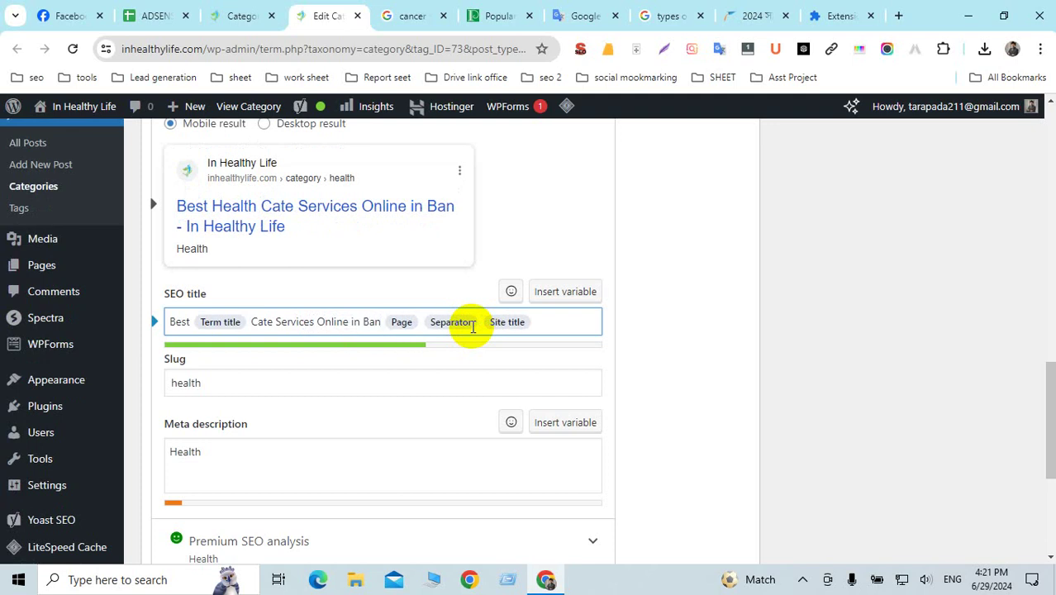
{"action": "type", "text": "gla"}
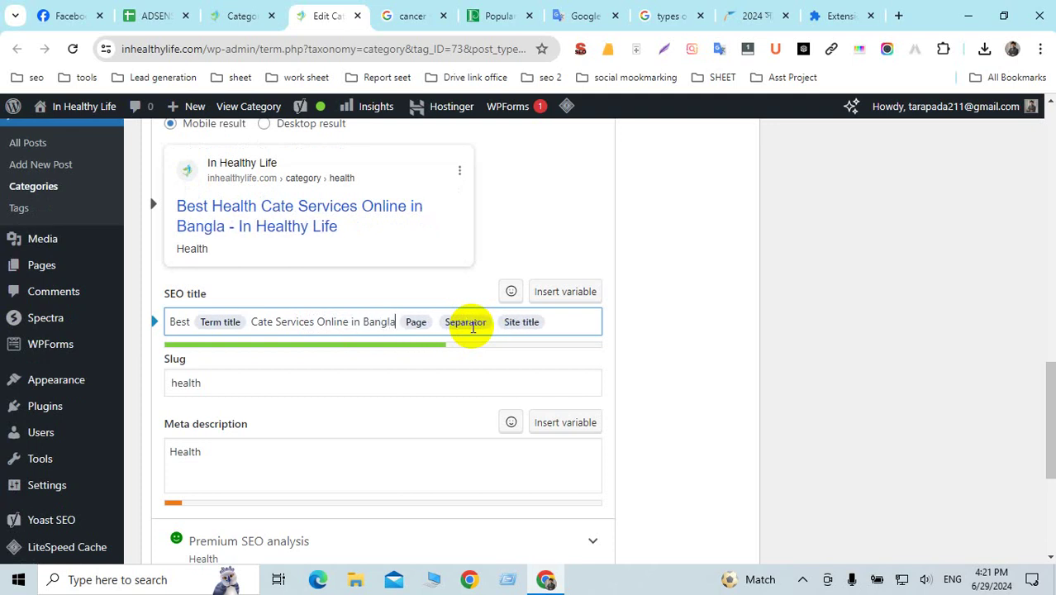
{"action": "type", "text": "desh"}
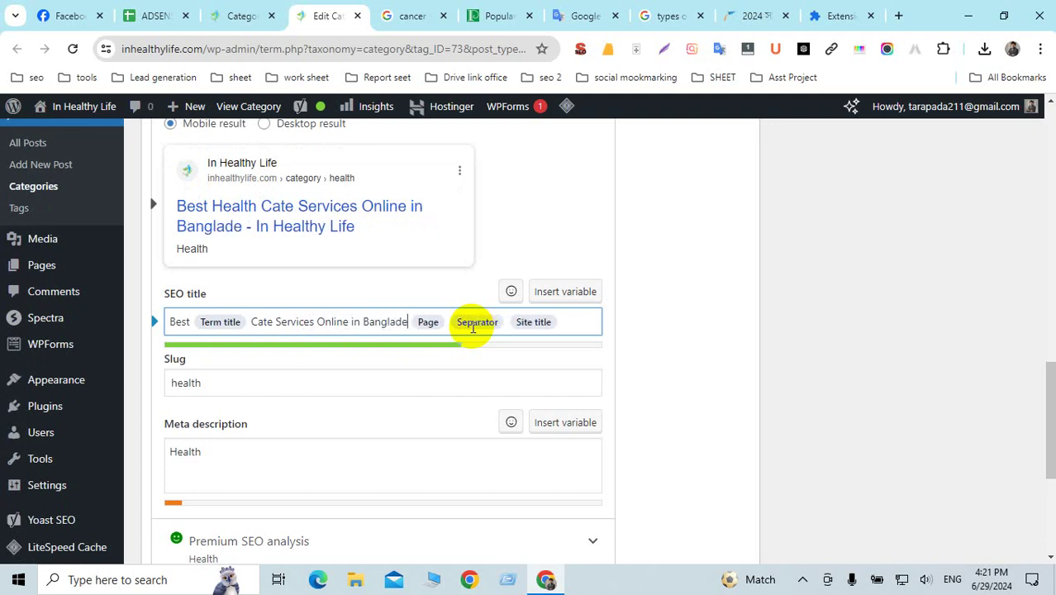
{"action": "left_click", "coordinate": [675, 365]}
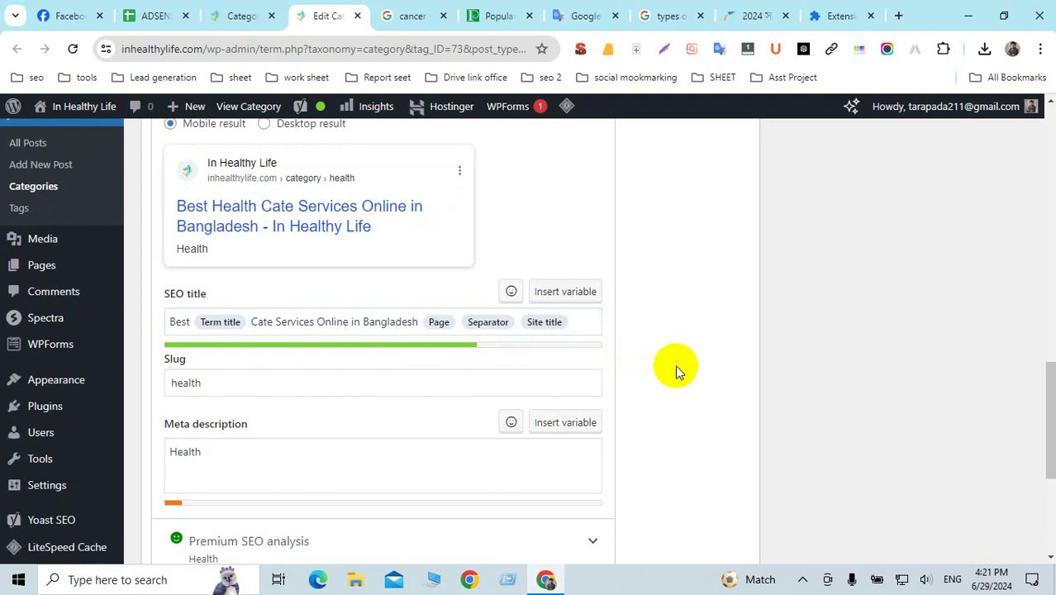
Correct the misspelled word "Cate" in the SEO title to "Care".
{"action": "left_click", "coordinate": [272, 322]}
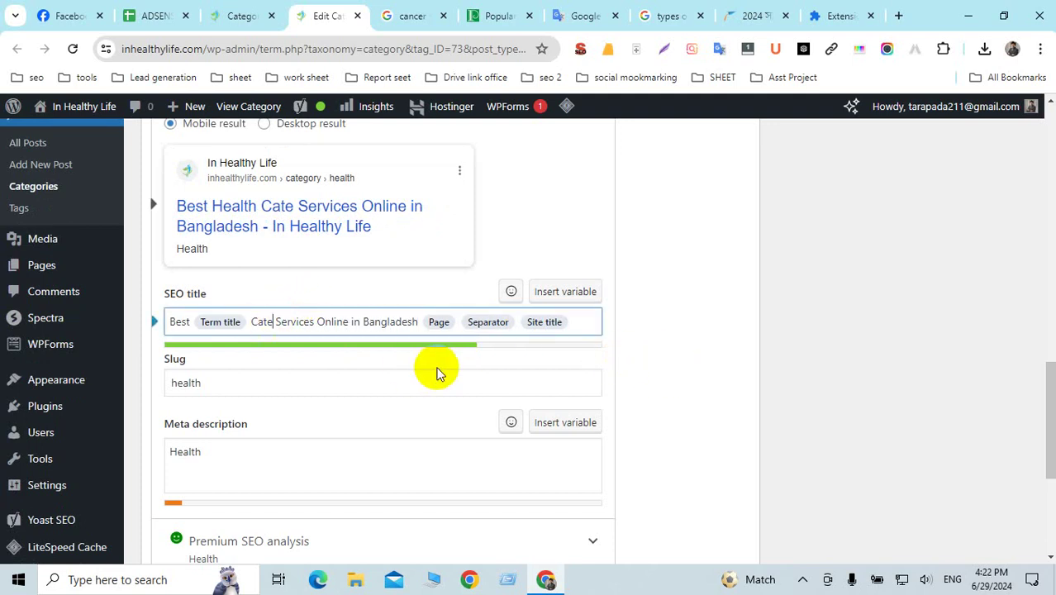
{"action": "key", "text": "BackSpace"}
{"action": "key", "text": "BackSpace"}
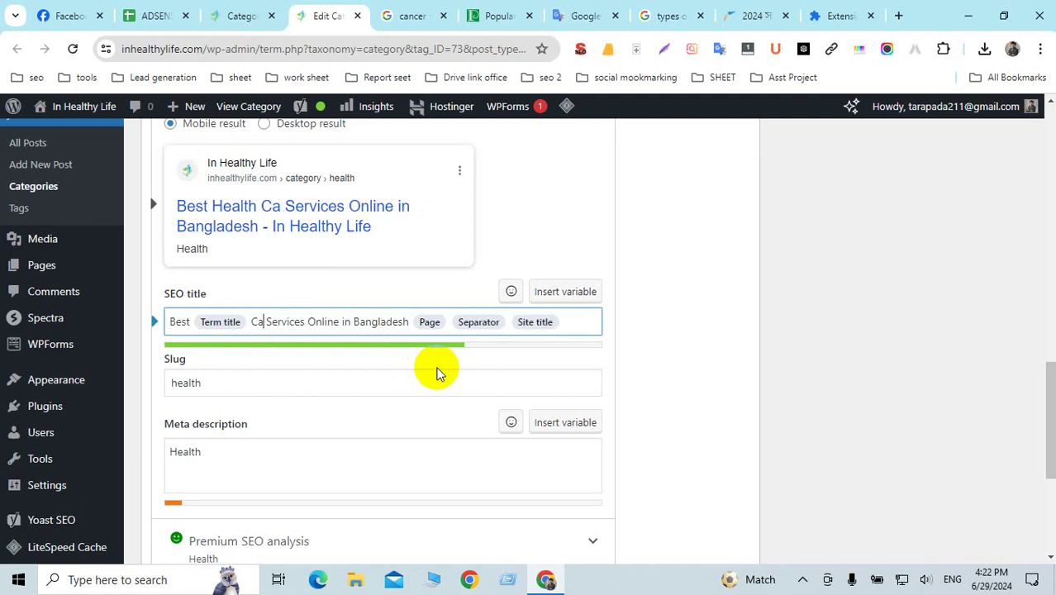
{"action": "type", "text": "re"}
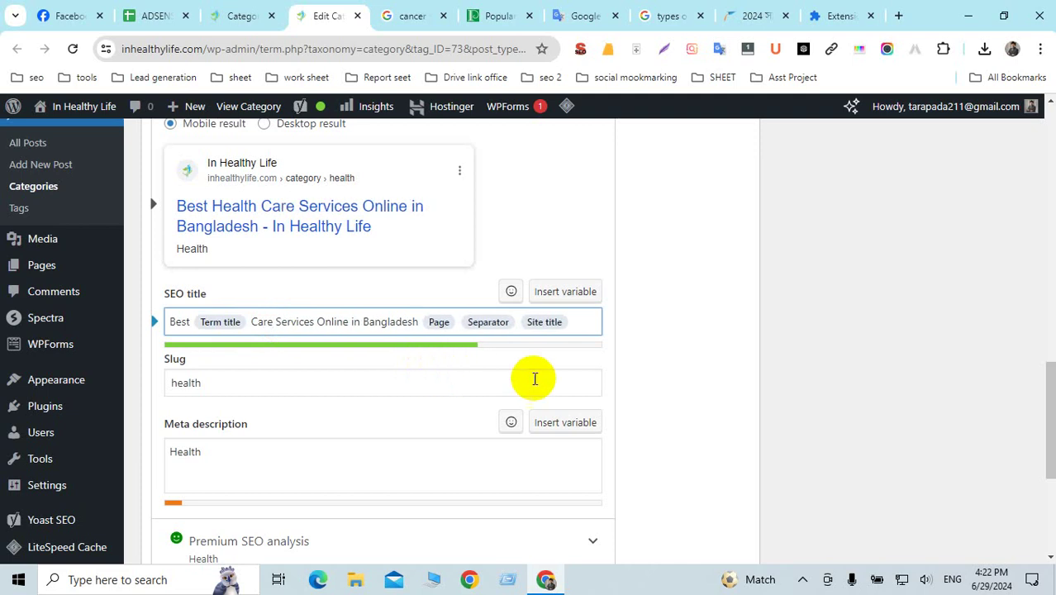
{"action": "left_click", "coordinate": [636, 396]}
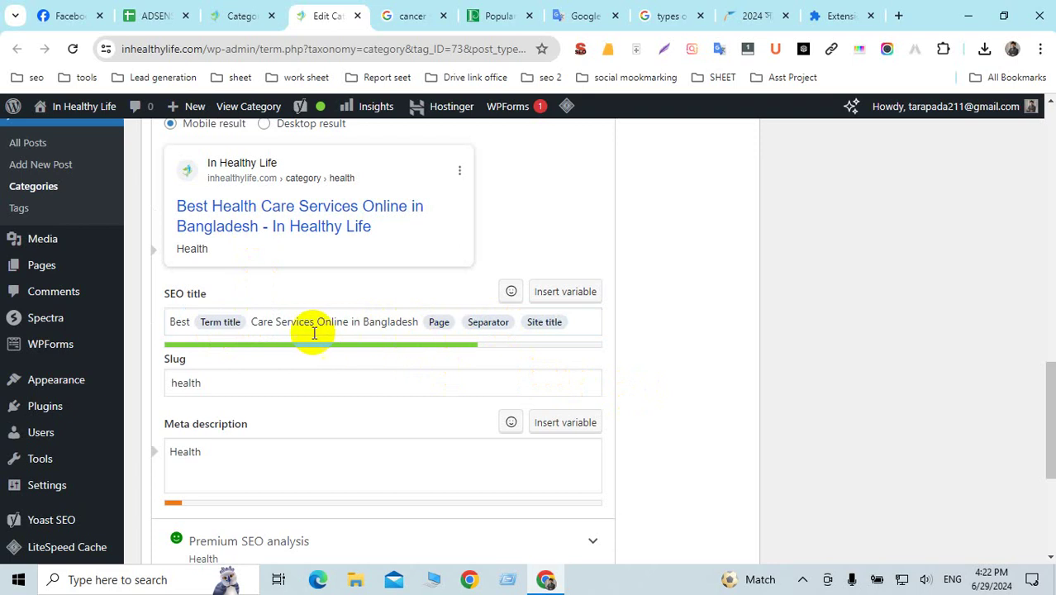
Replace the Term title variable in the SEO title with the plain word "Health".
{"action": "left_click_drag", "start_coordinate": [241, 322], "coordinate": [198, 336]}
{"action": "key", "text": "BackSpace"}
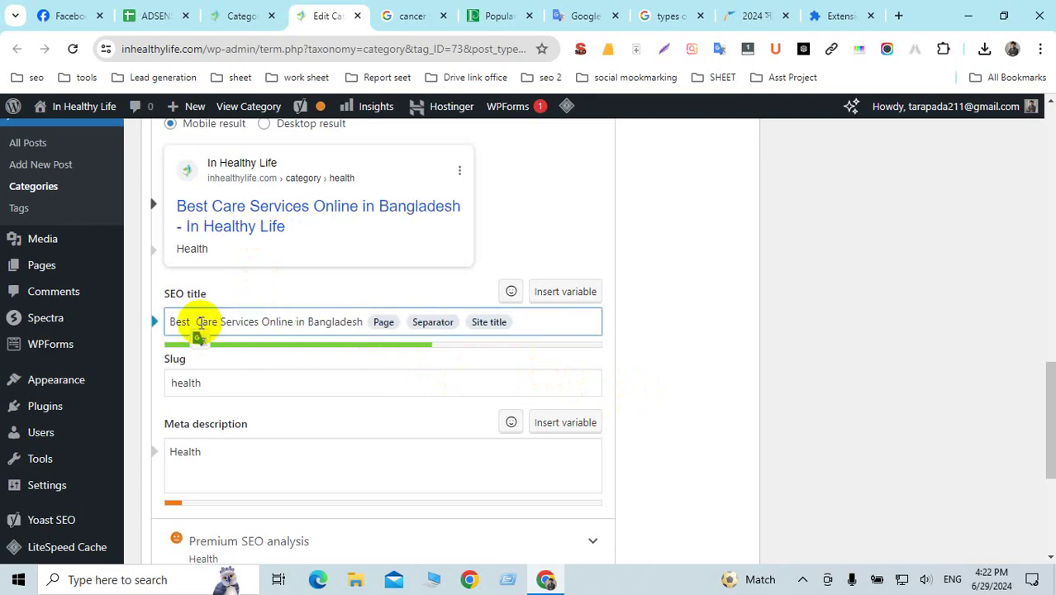
{"action": "type", "text": "Hea"}
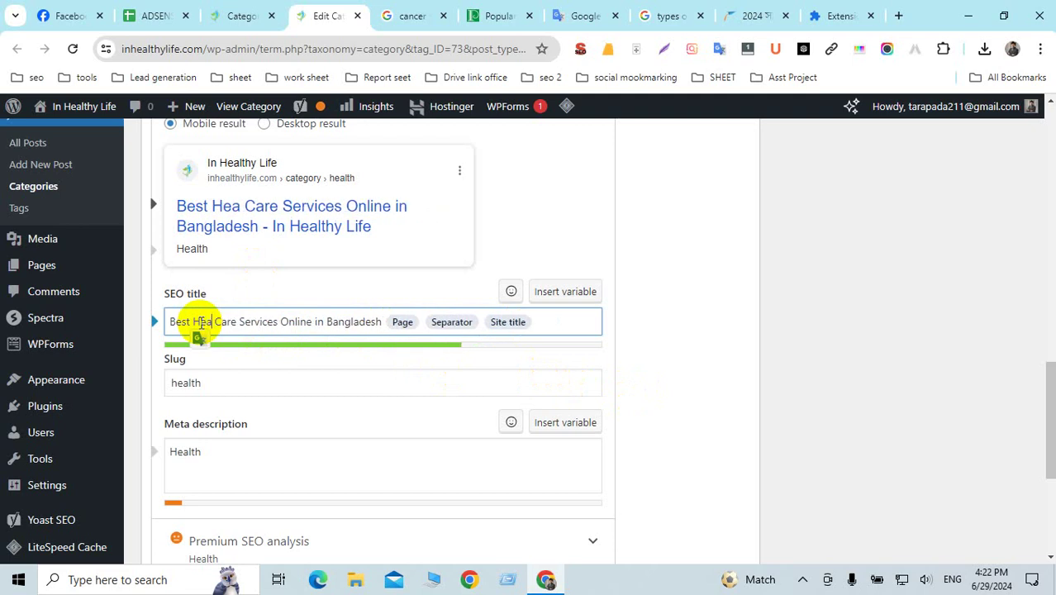
{"action": "type", "text": "lth"}
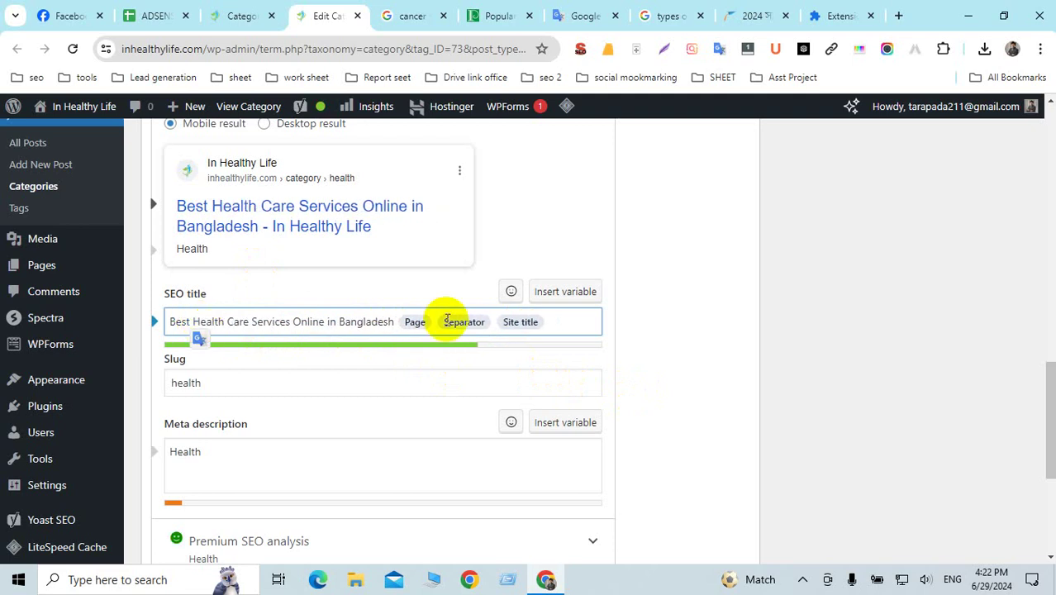
{"action": "left_click", "coordinate": [665, 329]}
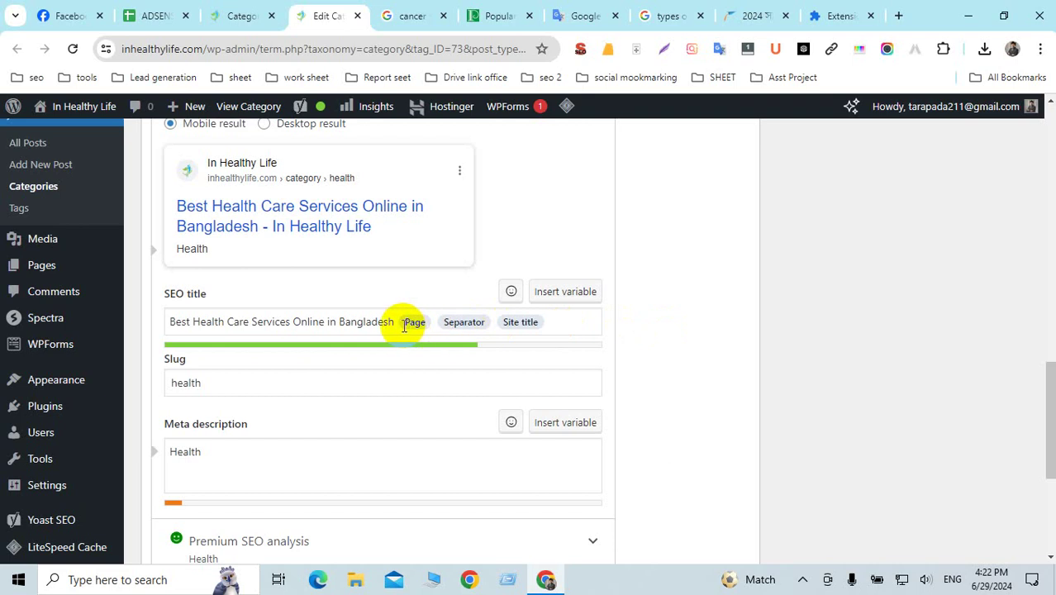
Remove the Page, Separator and Site title variables from the end of the SEO title.
{"action": "left_click_drag", "start_coordinate": [400, 326], "coordinate": [611, 322]}
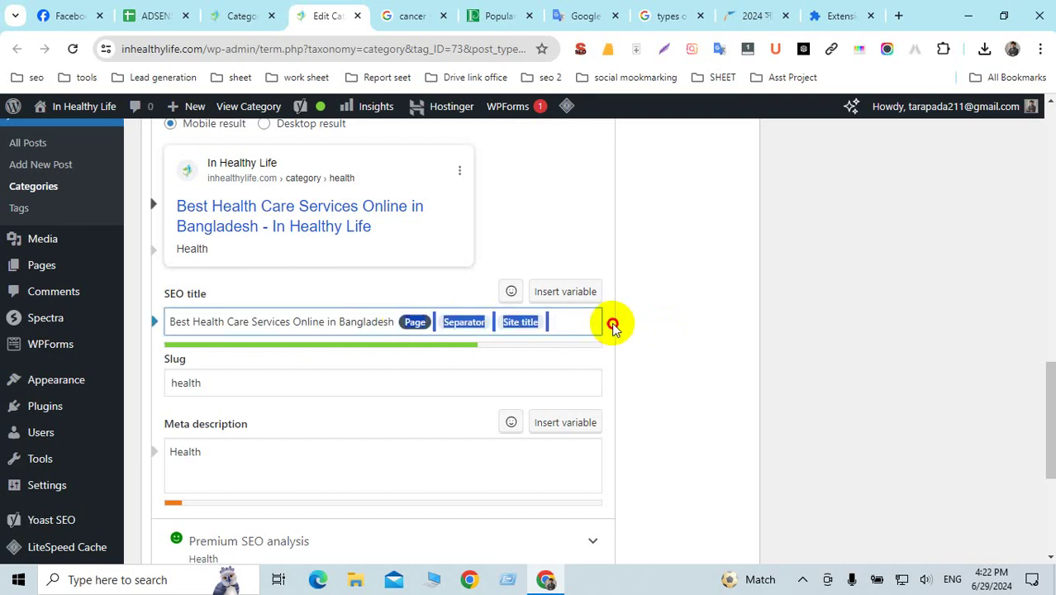
{"action": "key", "text": "BackSpace"}
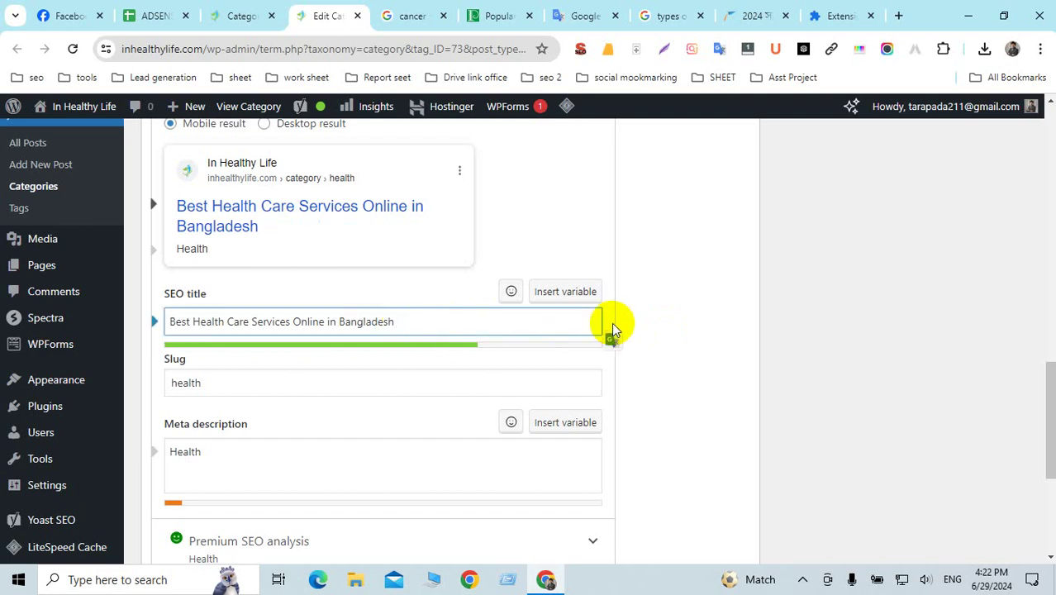
{"action": "left_click", "coordinate": [658, 341]}
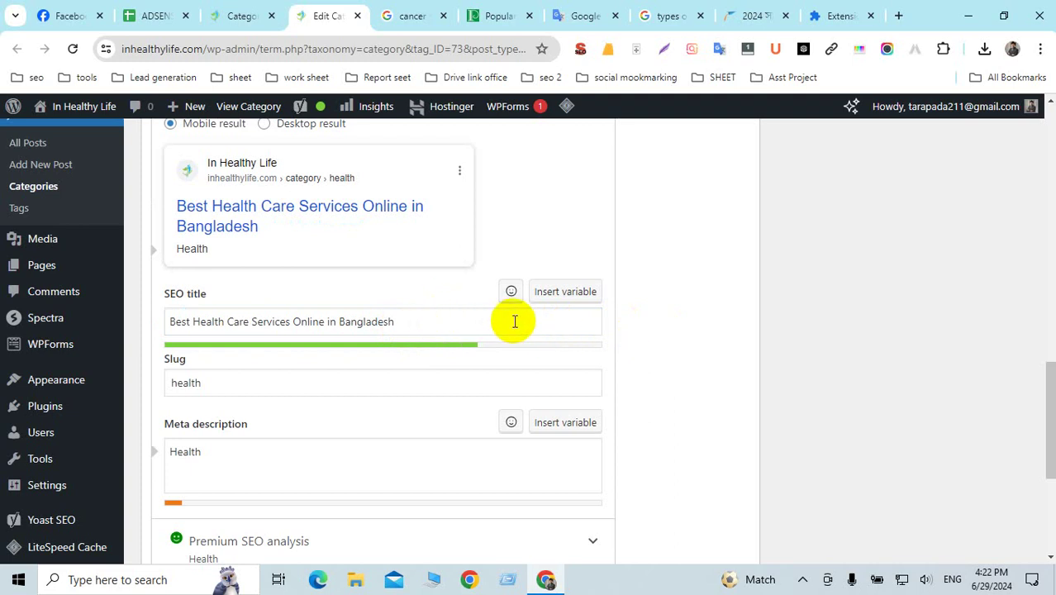
Append the Separator and Site title variables after "Bangladesh" in the SEO title.
{"action": "left_click", "coordinate": [408, 326]}
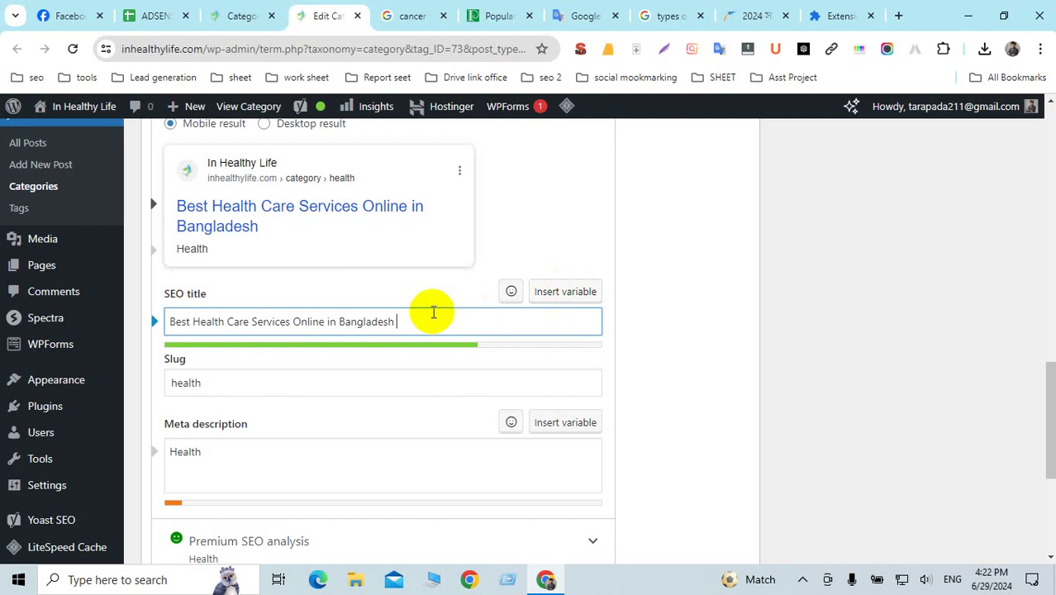
{"action": "left_click", "coordinate": [406, 322]}
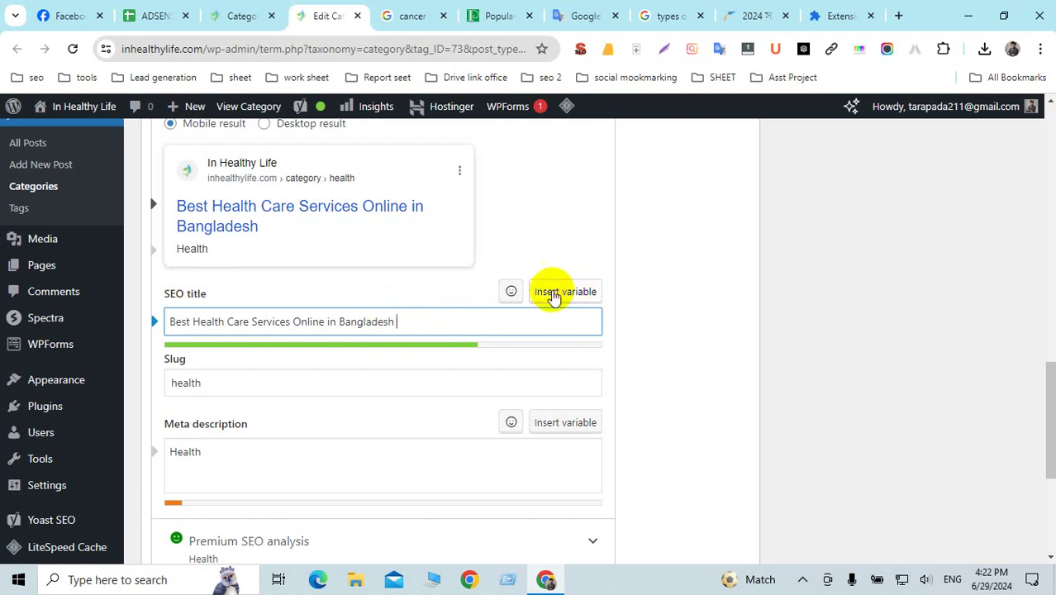
{"action": "left_click", "coordinate": [585, 296]}
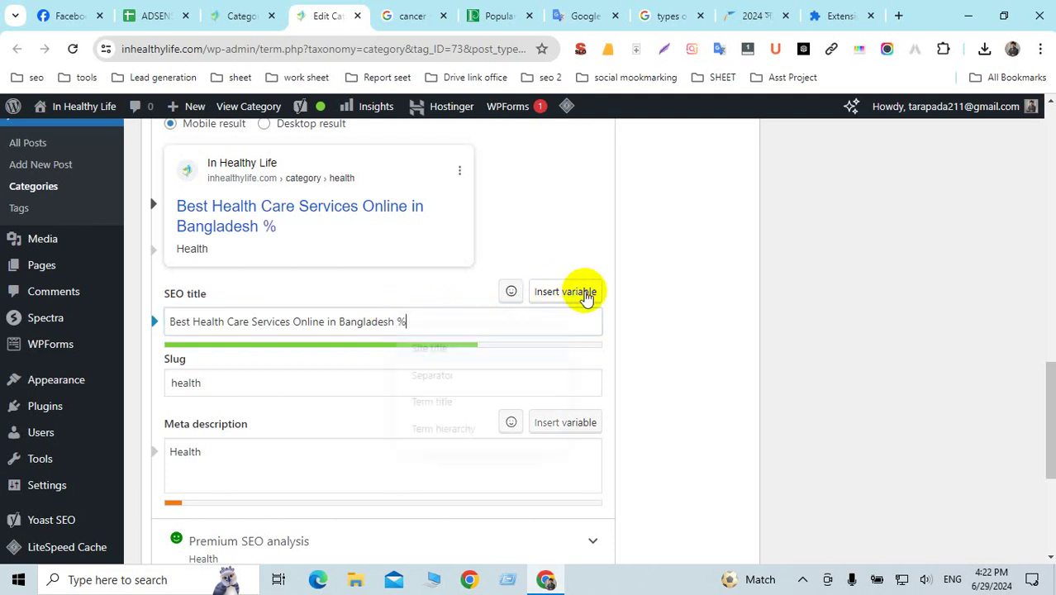
{"action": "left_click", "coordinate": [451, 382]}
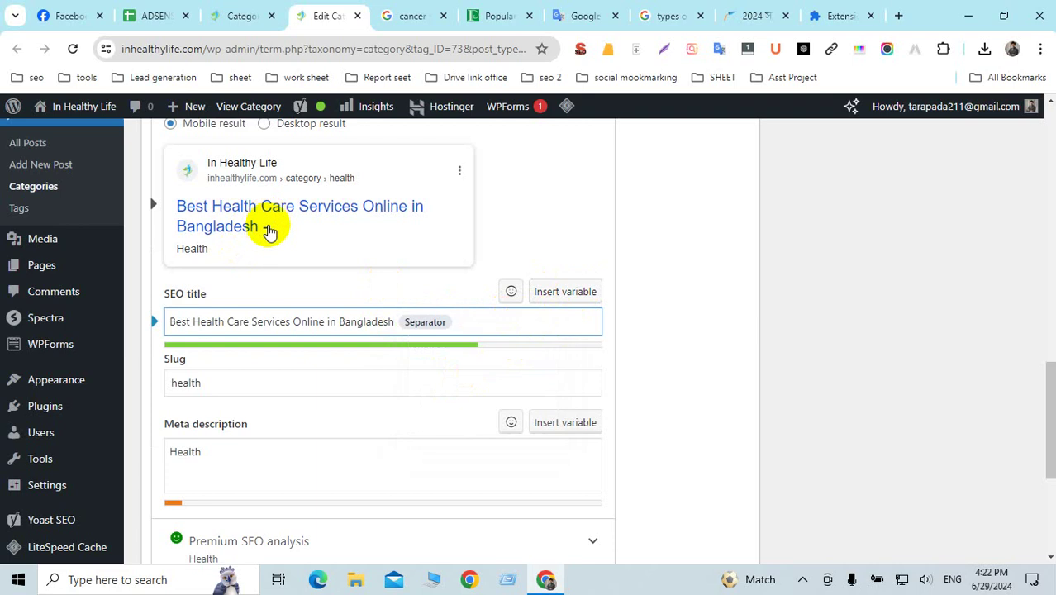
{"action": "left_click", "coordinate": [566, 294]}
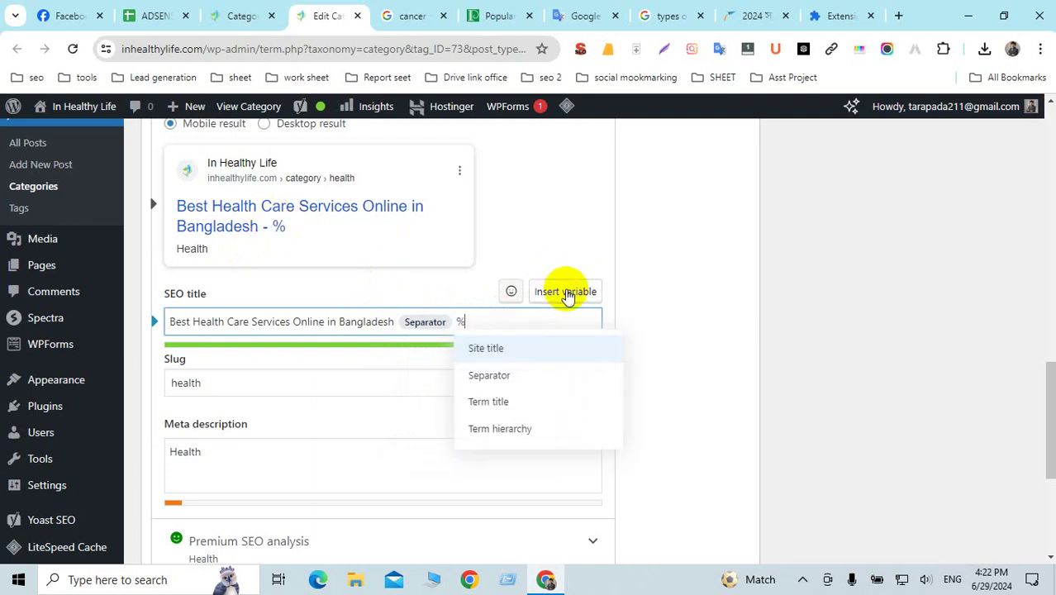
{"action": "left_click", "coordinate": [498, 350]}
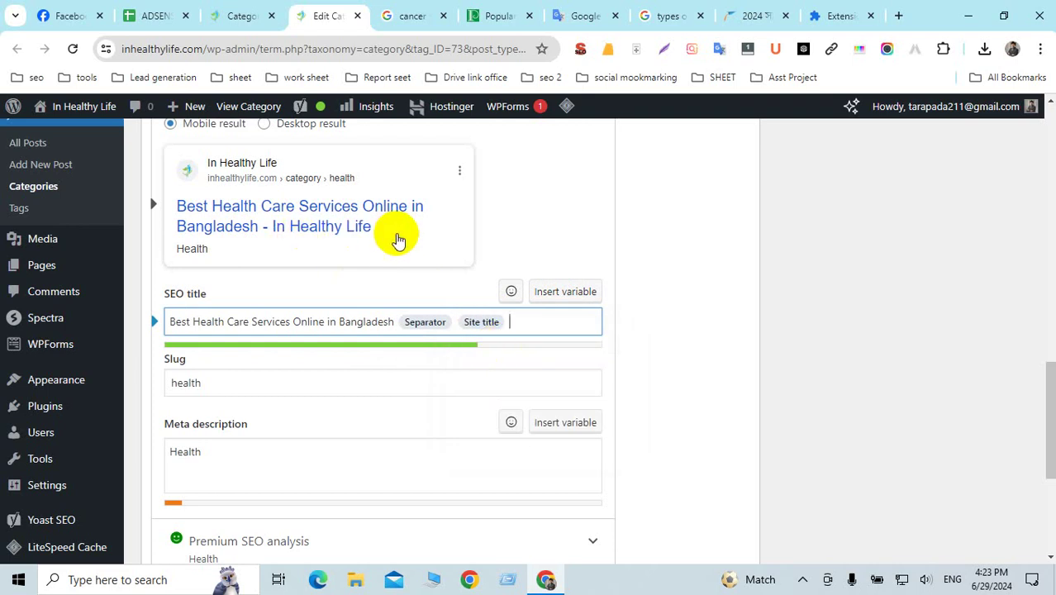
{"action": "left_click", "coordinate": [671, 323]}
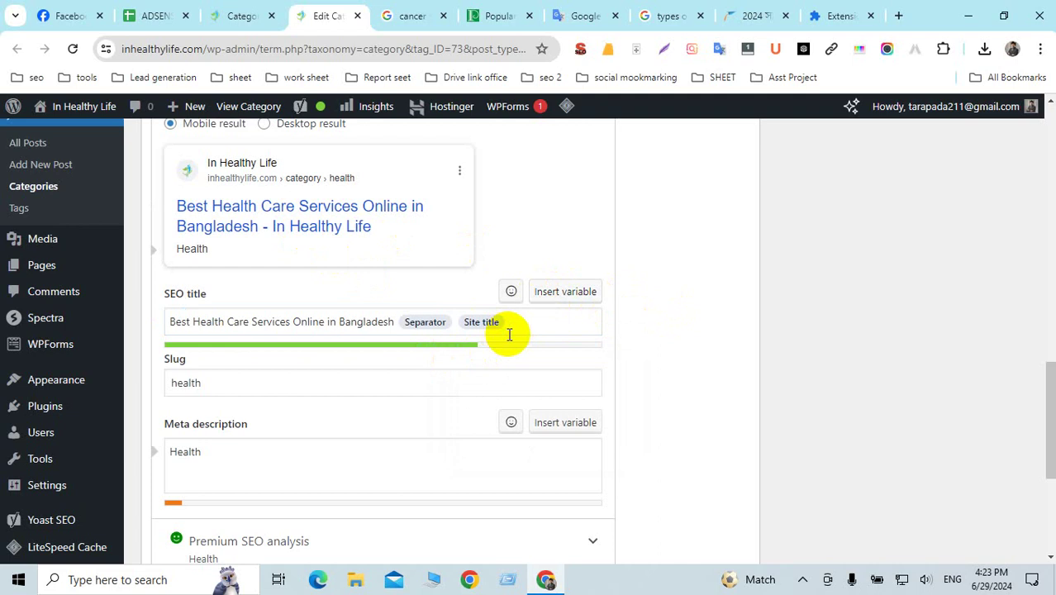
{"action": "left_click", "coordinate": [700, 306]}
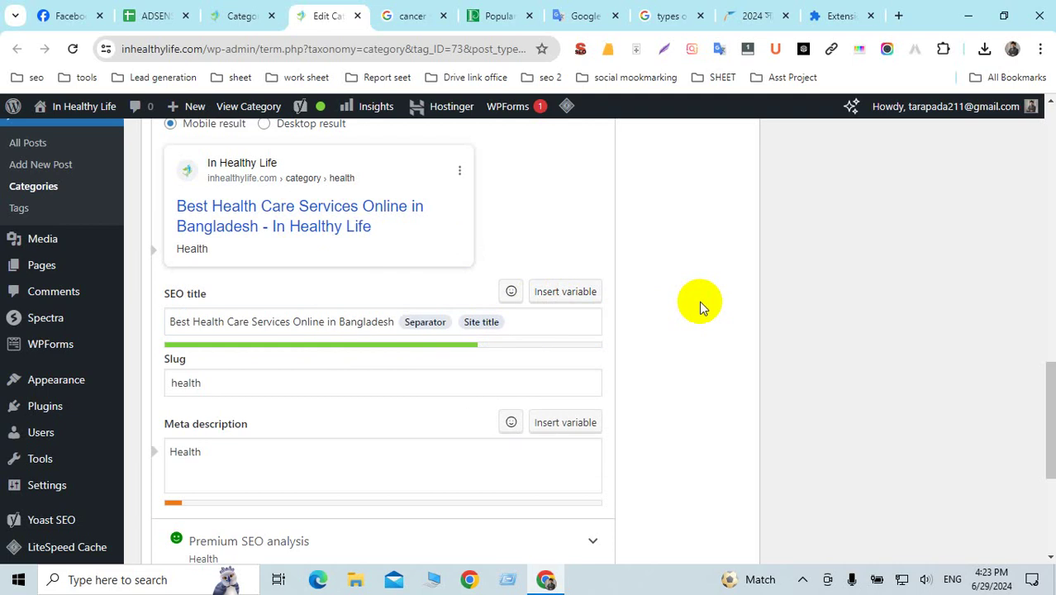
Select the existing text "Health" in the category's meta description.
{"action": "scroll", "coordinate": [495, 335], "scroll_direction": "down", "scroll_amount": 1}
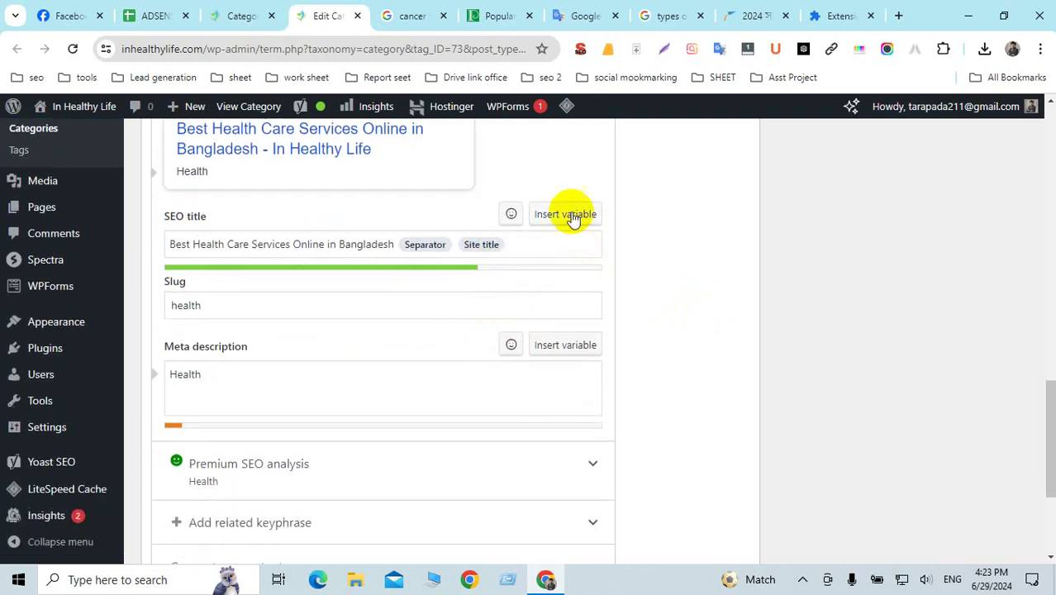
{"action": "scroll", "coordinate": [485, 256], "scroll_direction": "down", "scroll_amount": 1}
{"action": "scroll", "coordinate": [485, 256], "scroll_direction": "down", "scroll_amount": 1}
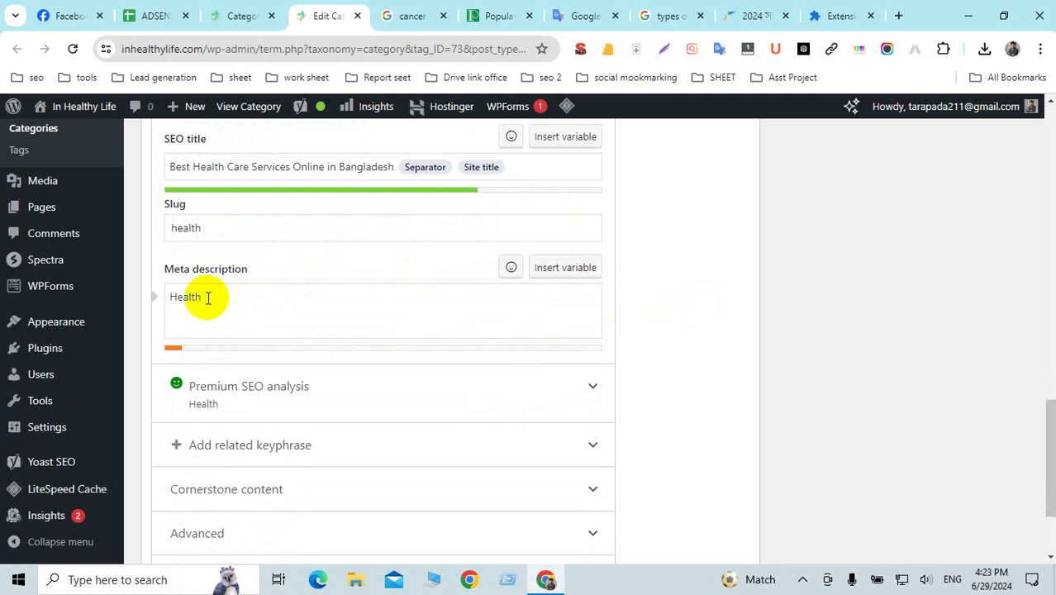
{"action": "left_click_drag", "start_coordinate": [207, 297], "coordinate": [153, 293]}
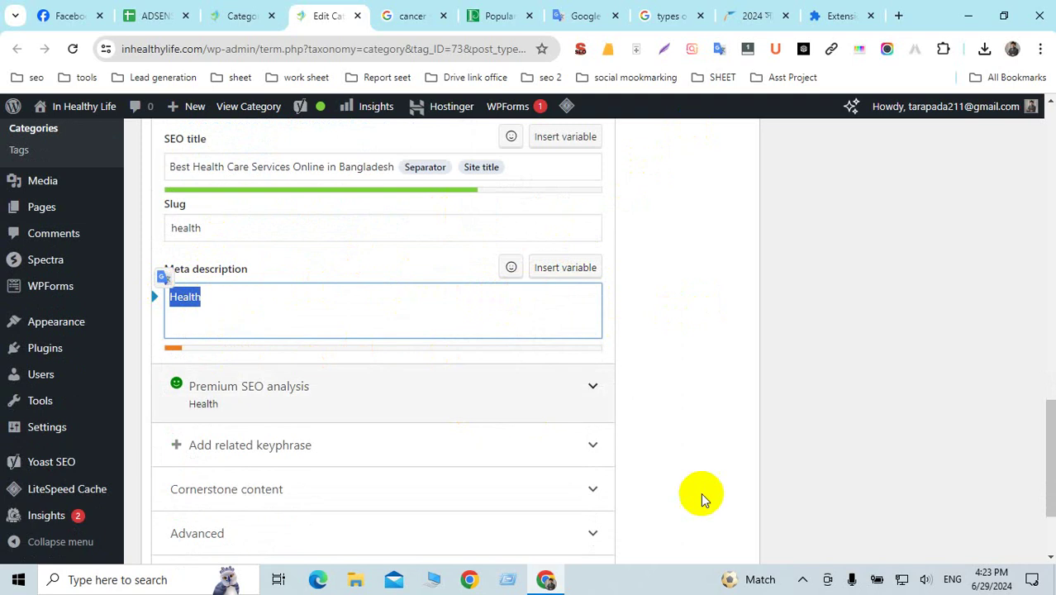
Switch to Google Translate with Bengali keyboard input and replace the source text with "বাংলাদেশের যে কোন বিভাগের স্বাস্থ্য সেবা".
{"action": "left_click", "coordinate": [802, 578]}
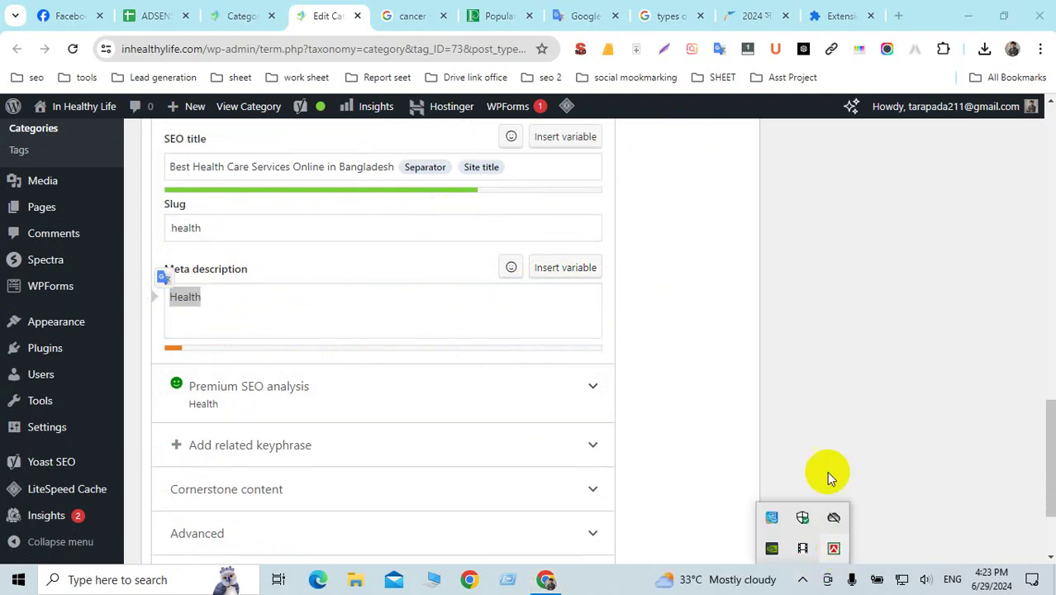
{"action": "left_click", "coordinate": [584, 16]}
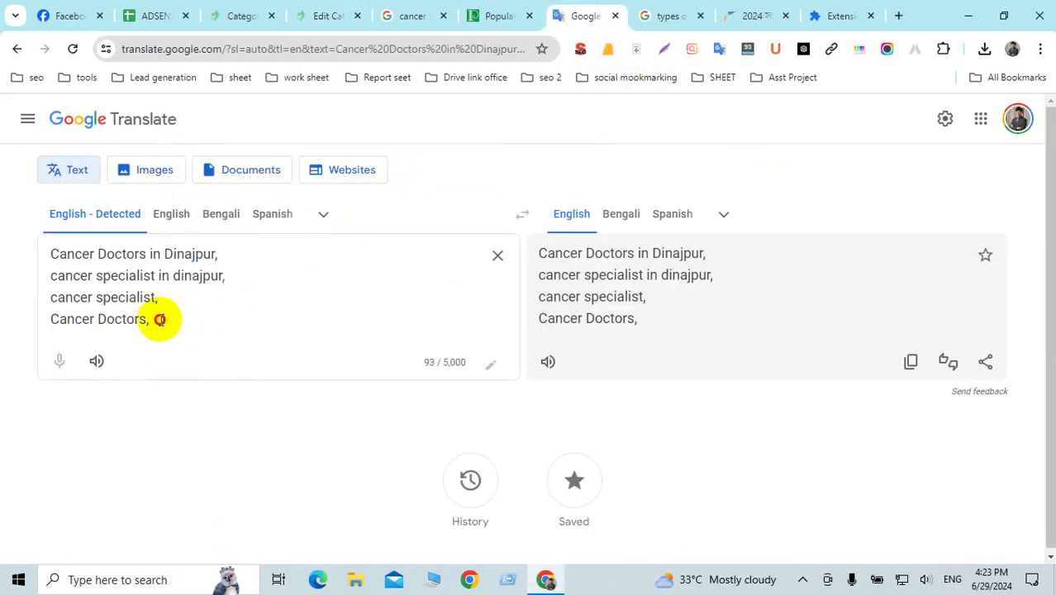
{"action": "left_click_drag", "start_coordinate": [157, 318], "coordinate": [5, 248]}
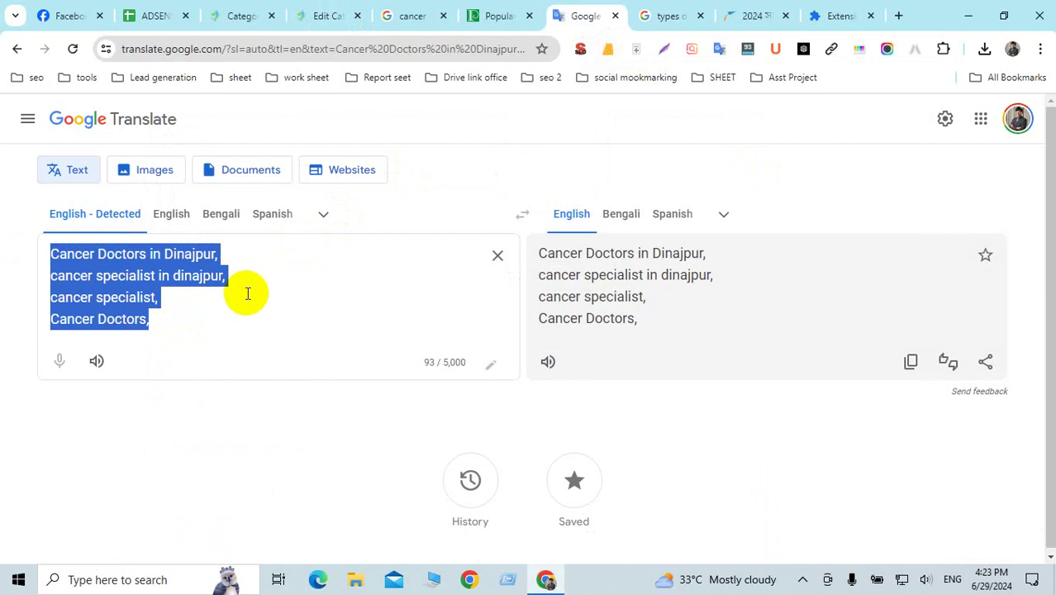
{"action": "type", "text": "বাং"}
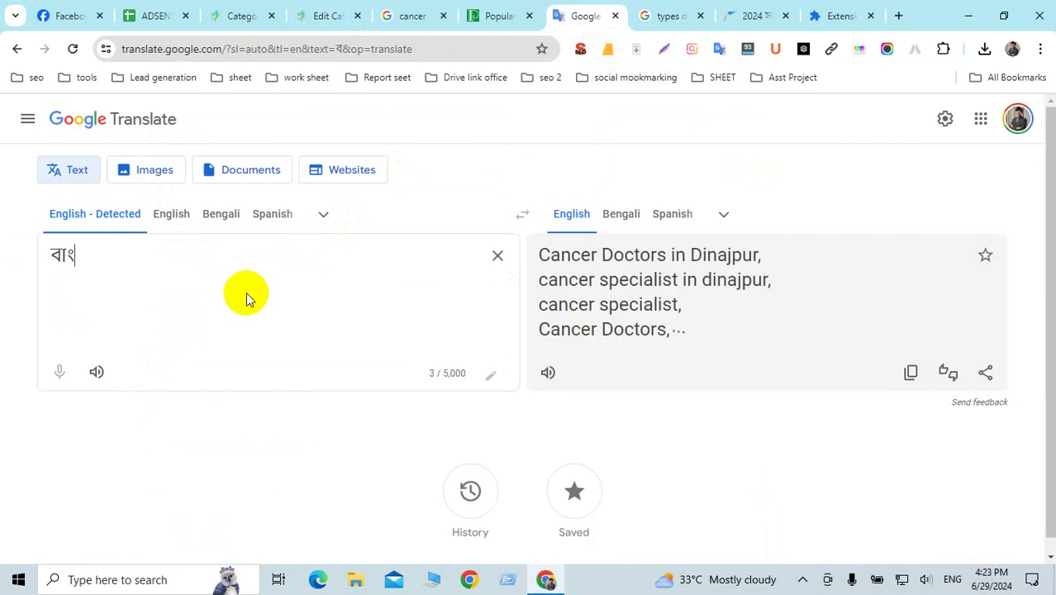
{"action": "type", "text": "লাদে"}
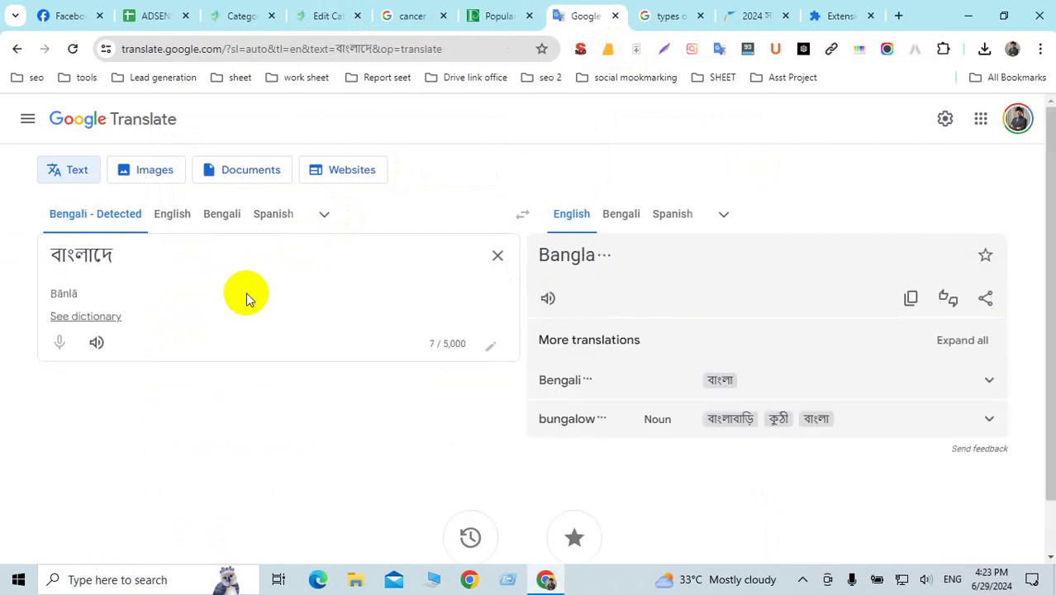
{"action": "type", "text": "শের"}
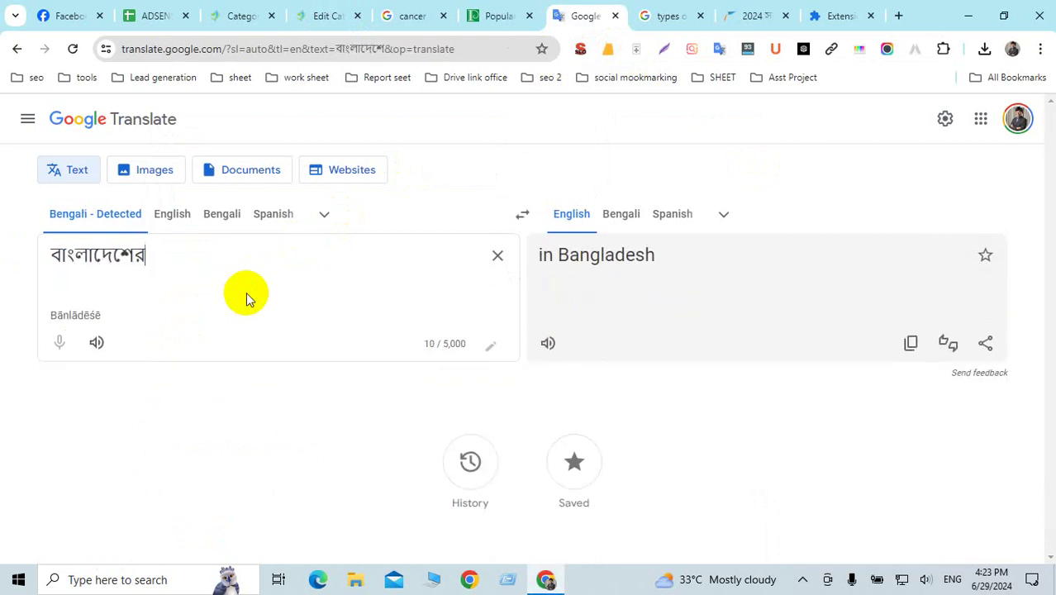
{"action": "type", "text": " যে কোন"}
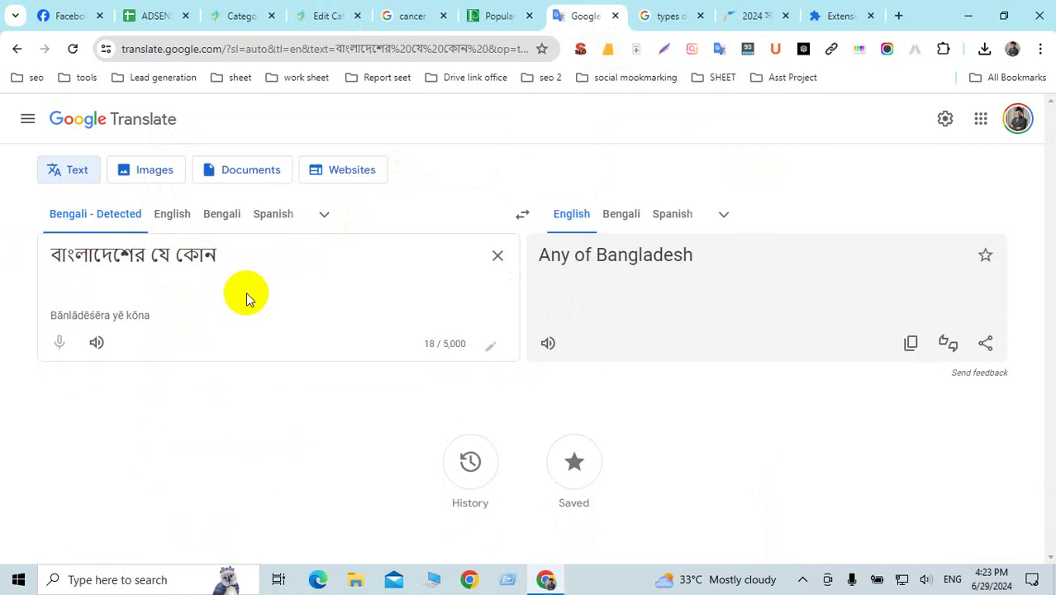
{"action": "type", "text": " বিভাগের"}
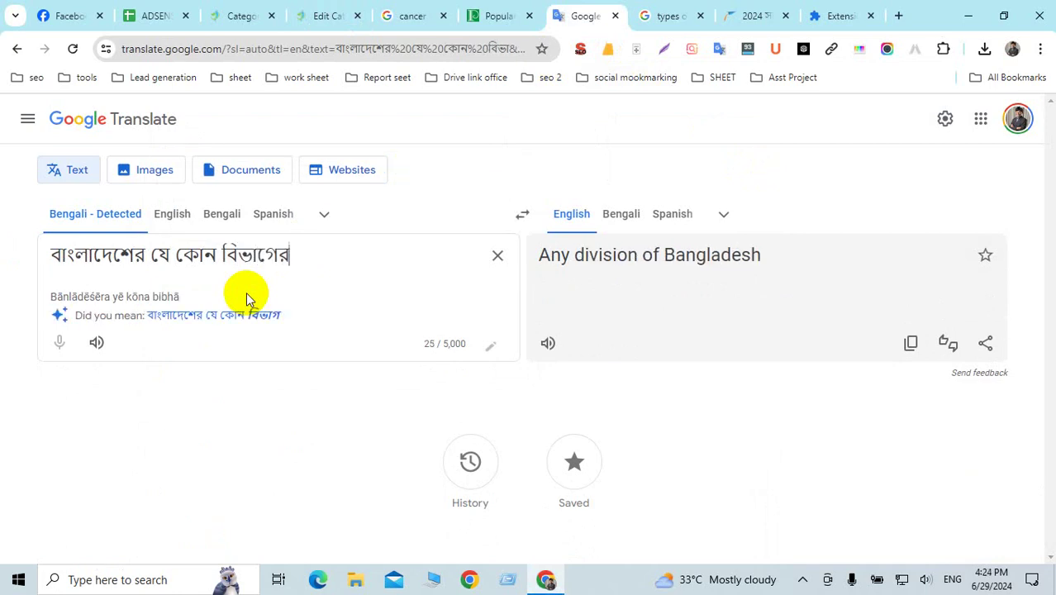
{"action": "type", "text": " স"}
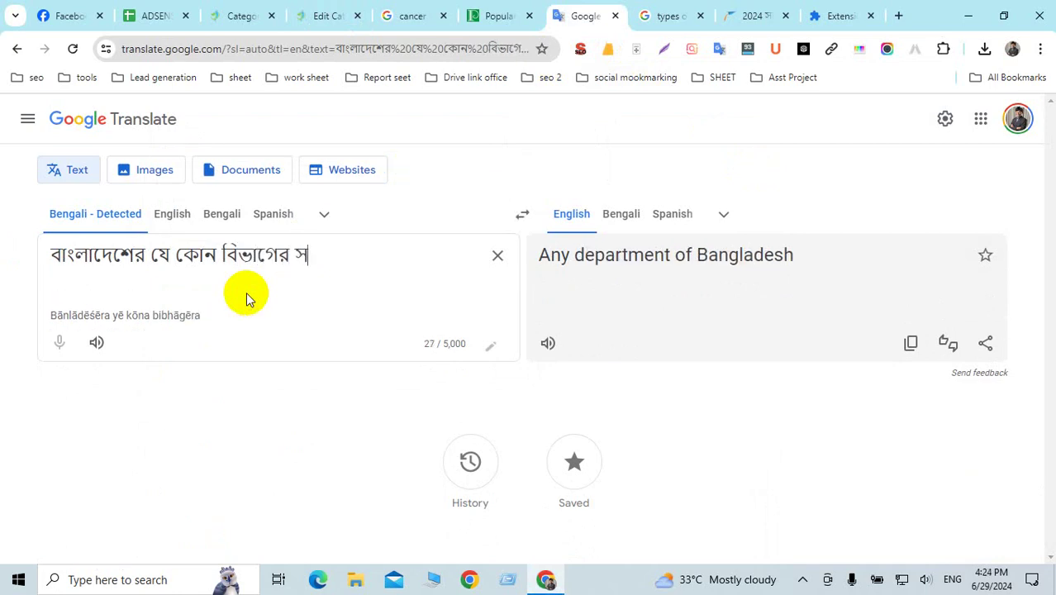
{"action": "type", "text": "্বাস"}
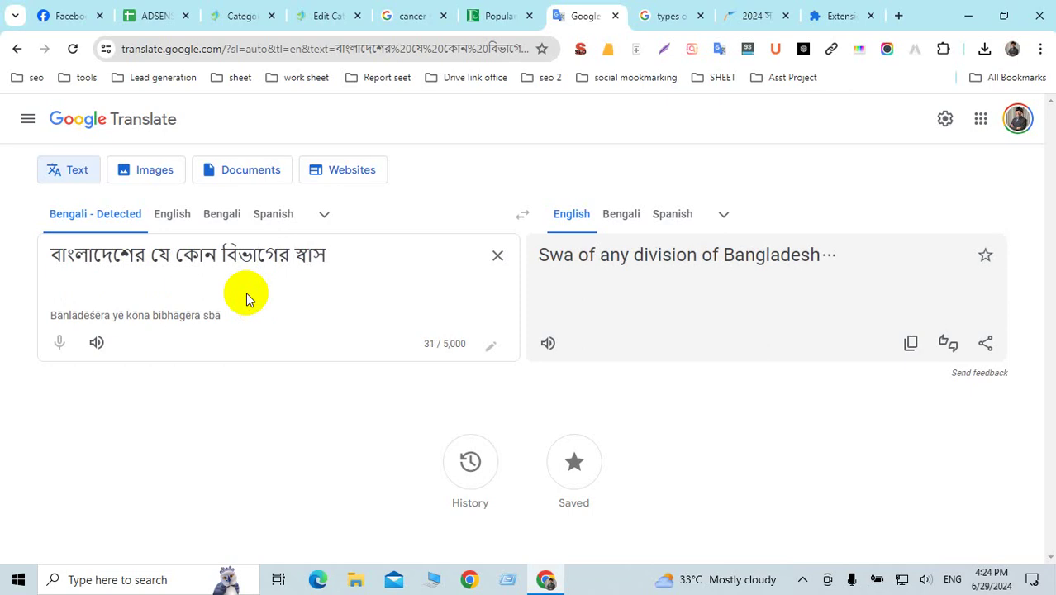
{"action": "type", "text": "্থ্য "}
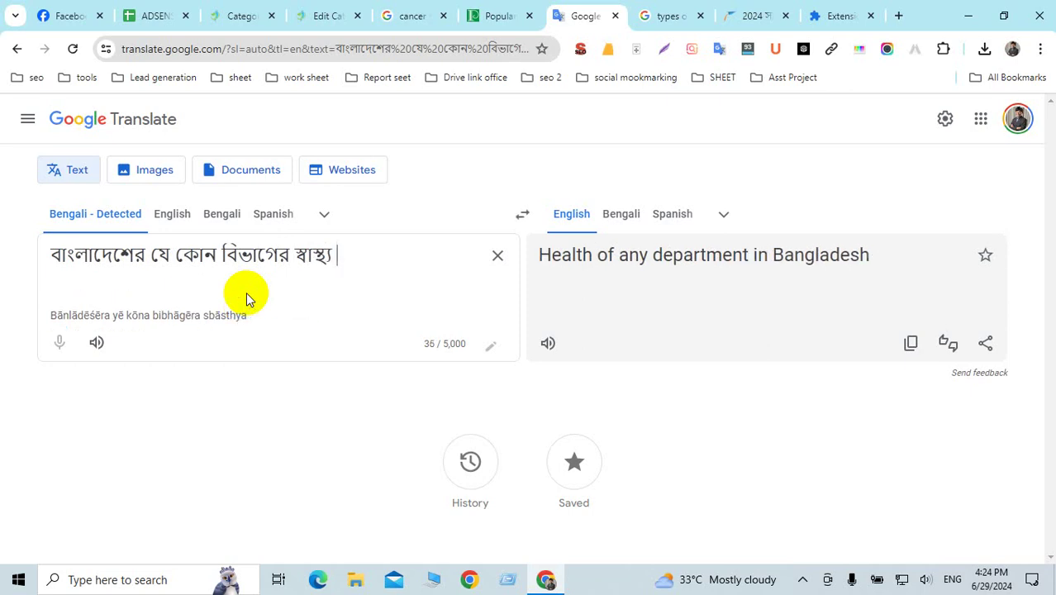
{"action": "type", "text": "সেবা"}
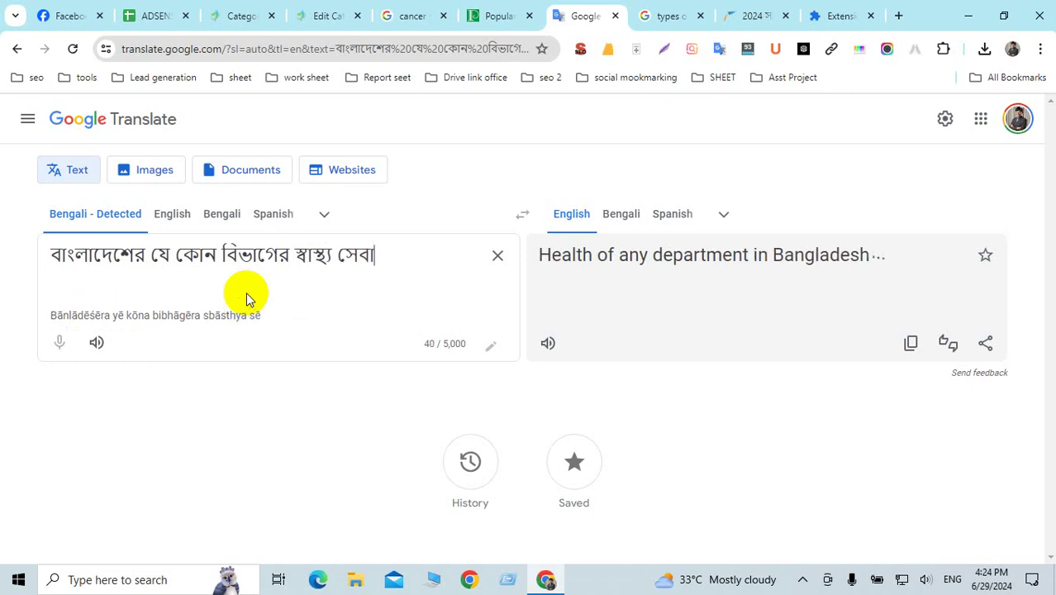
Complete the Bengali source sentence with "পেতে আমাদের এই আর্টিকেলগুলো আপনার জন্য।".
{"action": "type", "text": "পেতে আম"}
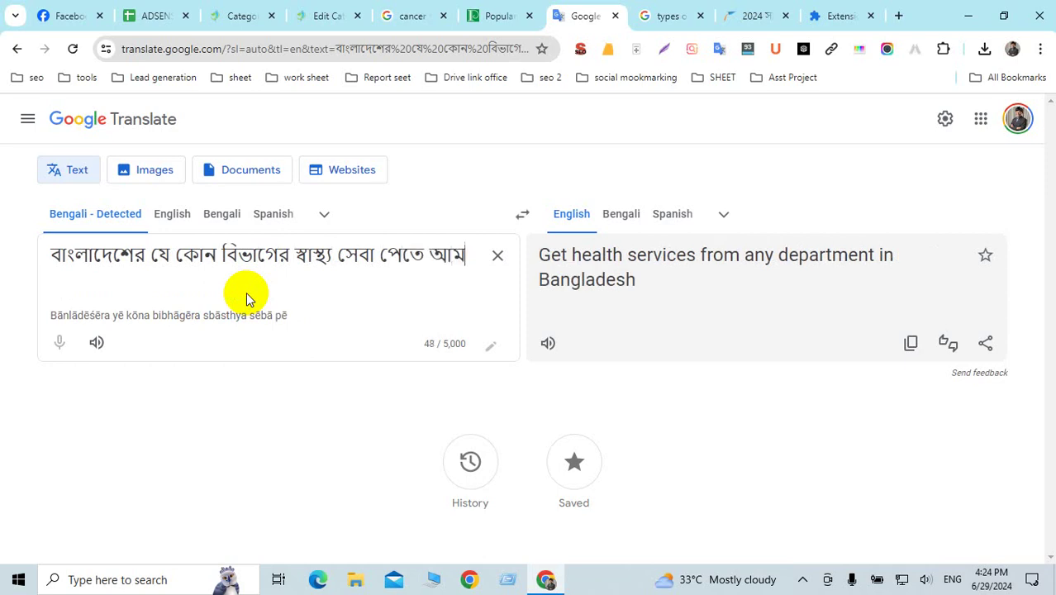
{"action": "type", "text": "াদের ু"}
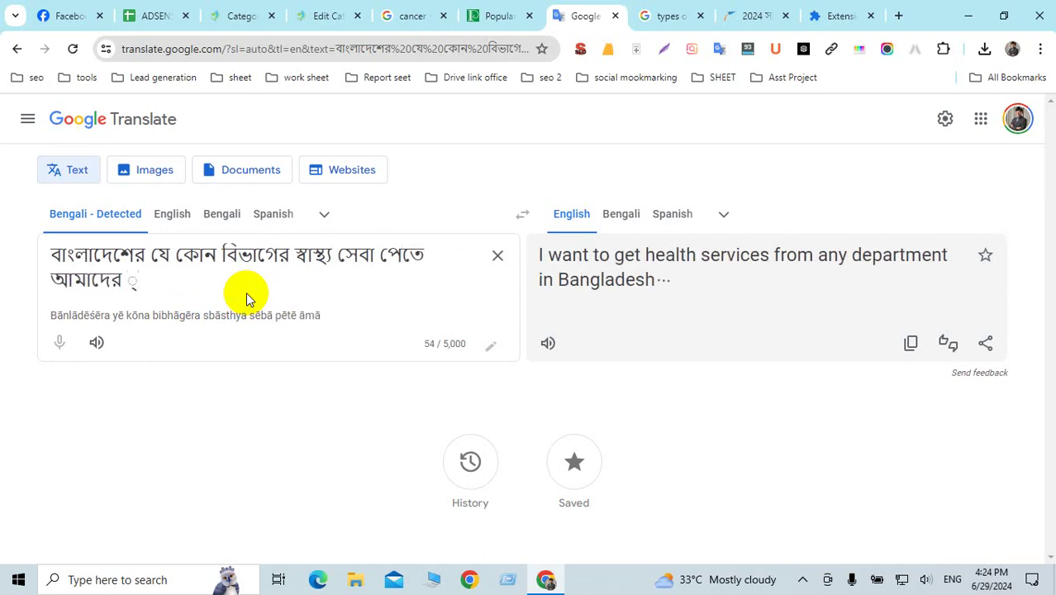
{"action": "key", "text": "BackSpace"}
{"action": "type", "text": "এই"}
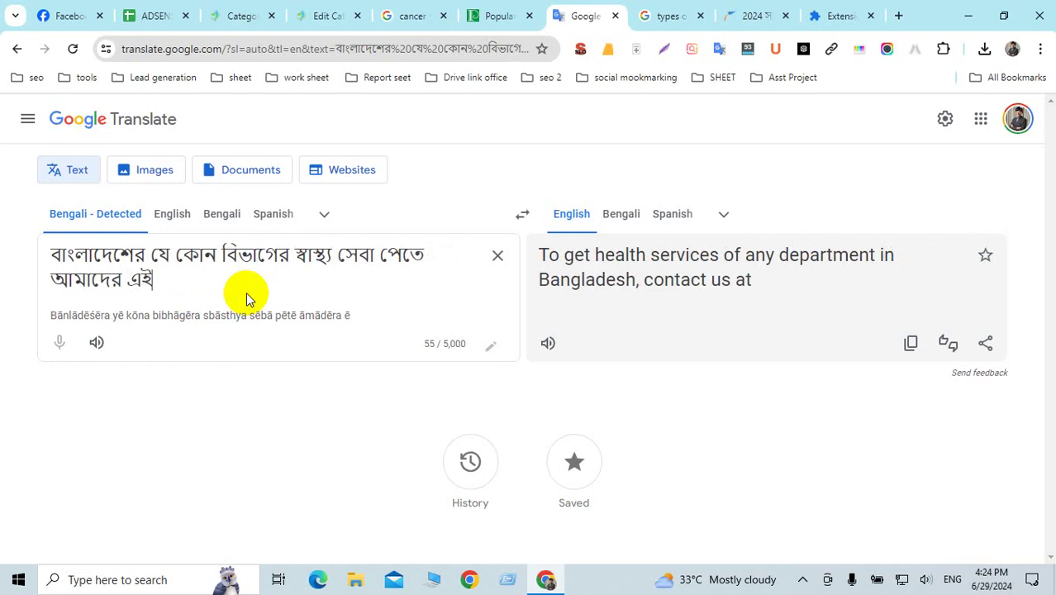
{"action": "type", "text": "আঠ"}
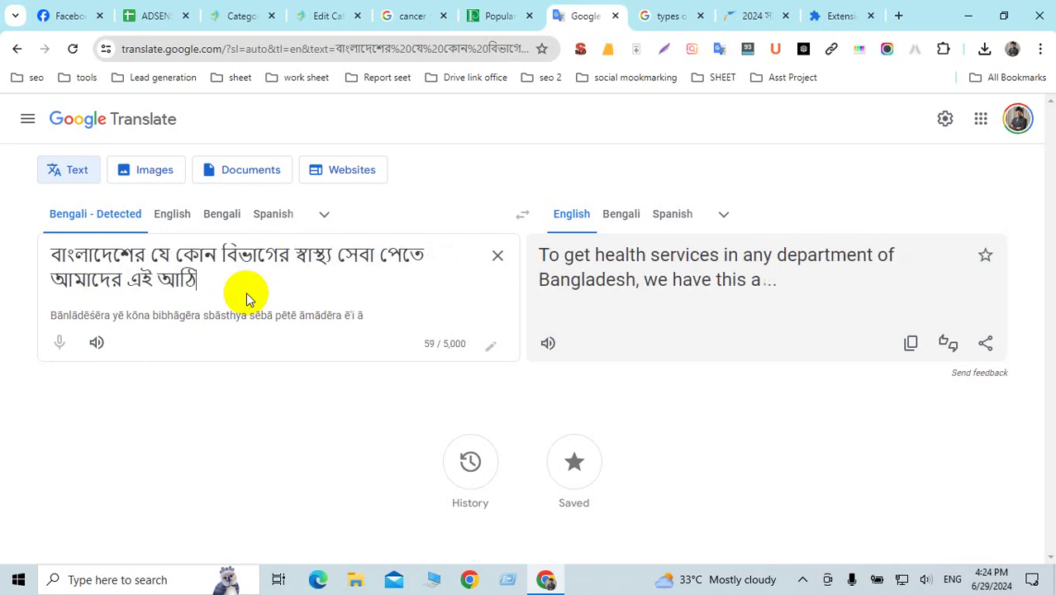
{"action": "key", "text": "BackSpace"}
{"action": "type", "text": "লগ"}
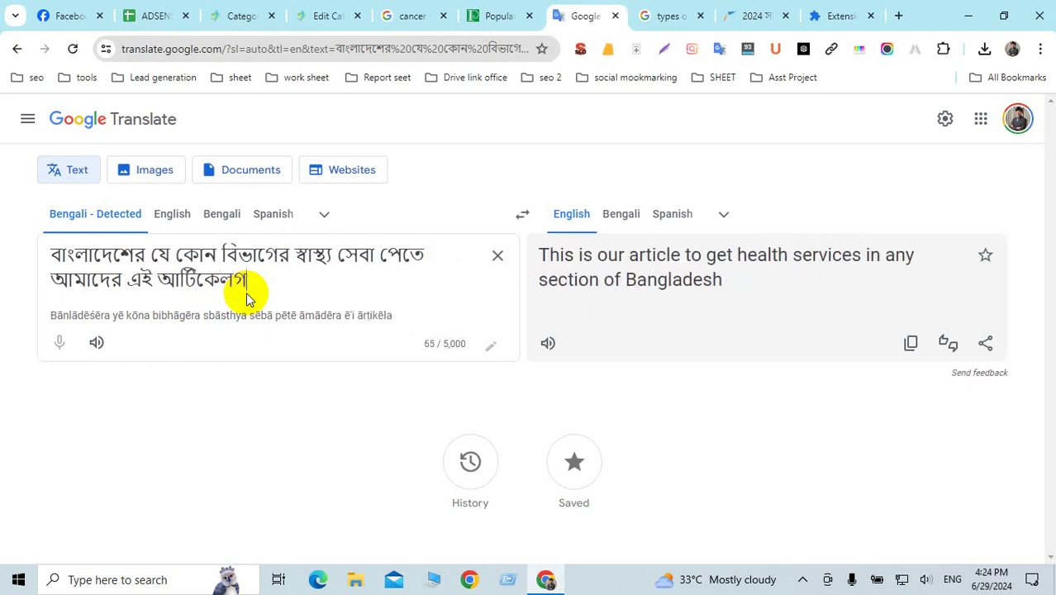
{"action": "type", "text": "ুলো"}
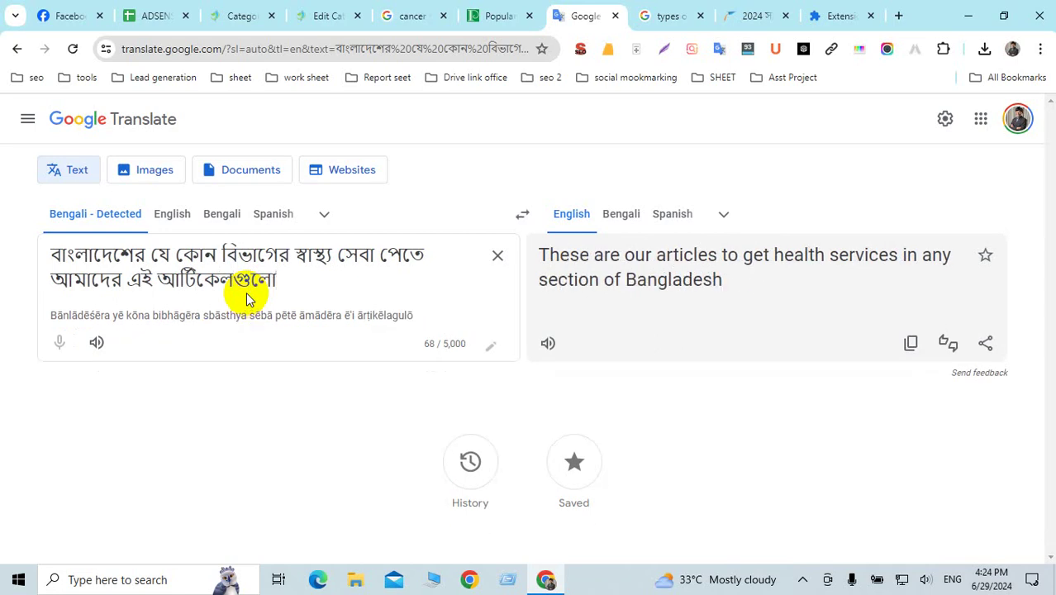
{"action": "type", "text": " আপনার জন্য।"}
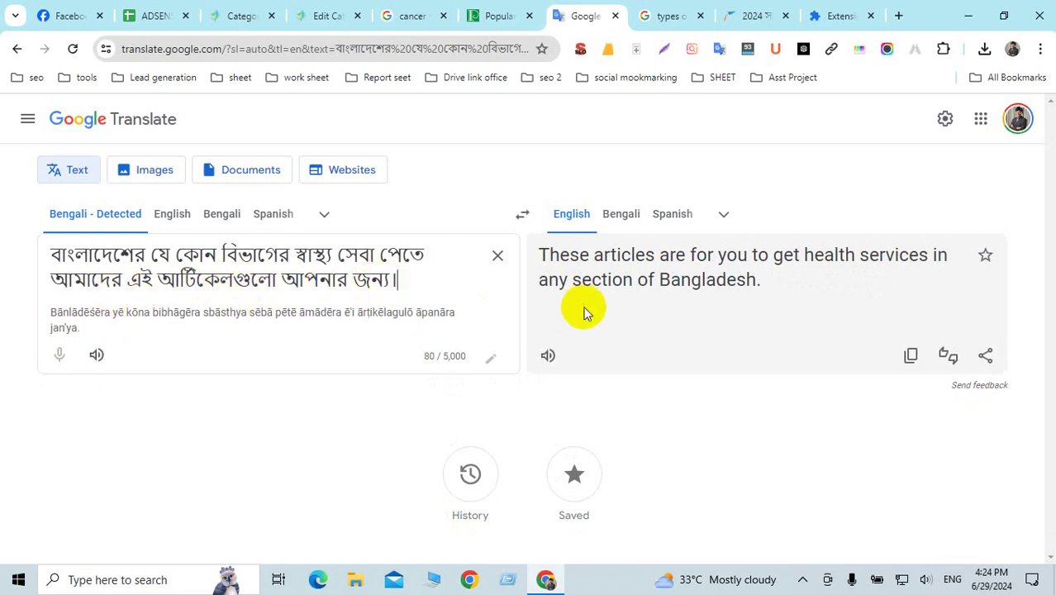
Add a second Bengali sentence, "বিস্তারিত জানতে যোগাযোগ করুন।", and copy the English translation.
{"action": "type", "text": "বি"}
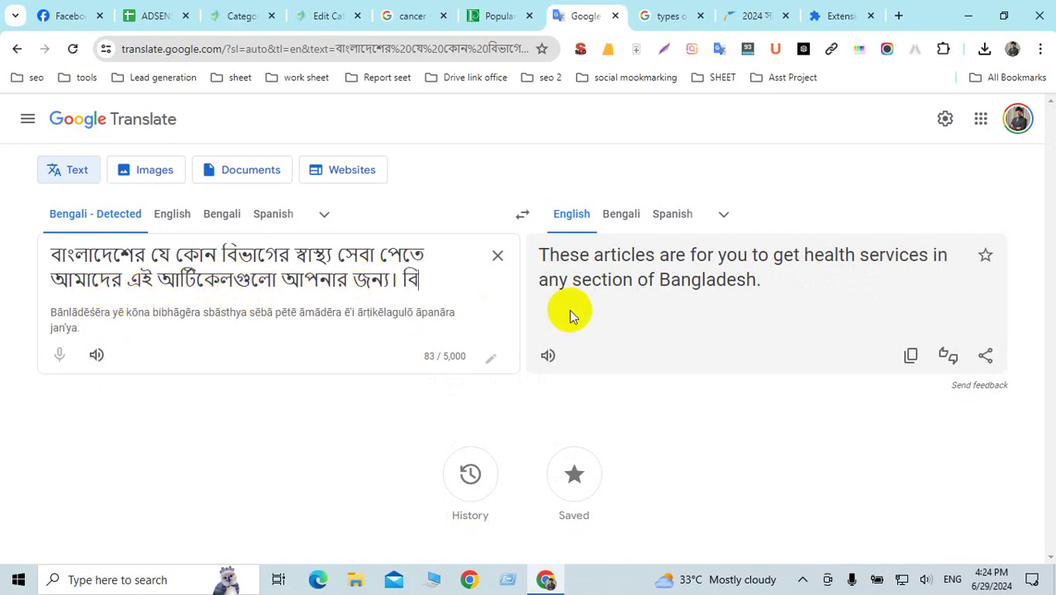
{"action": "type", "text": "স্তারিত "}
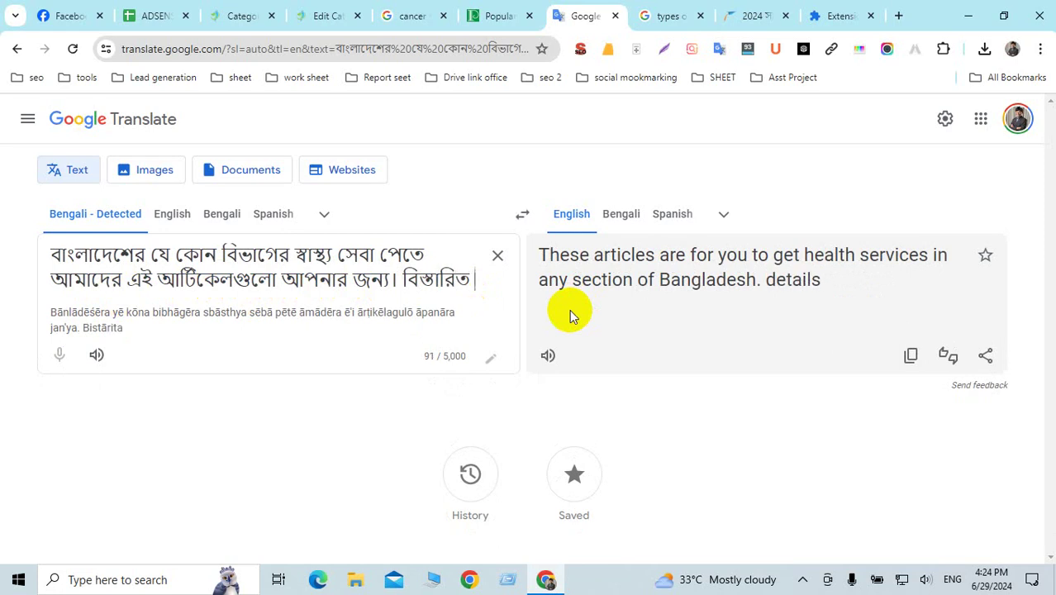
{"action": "type", "text": "জান"}
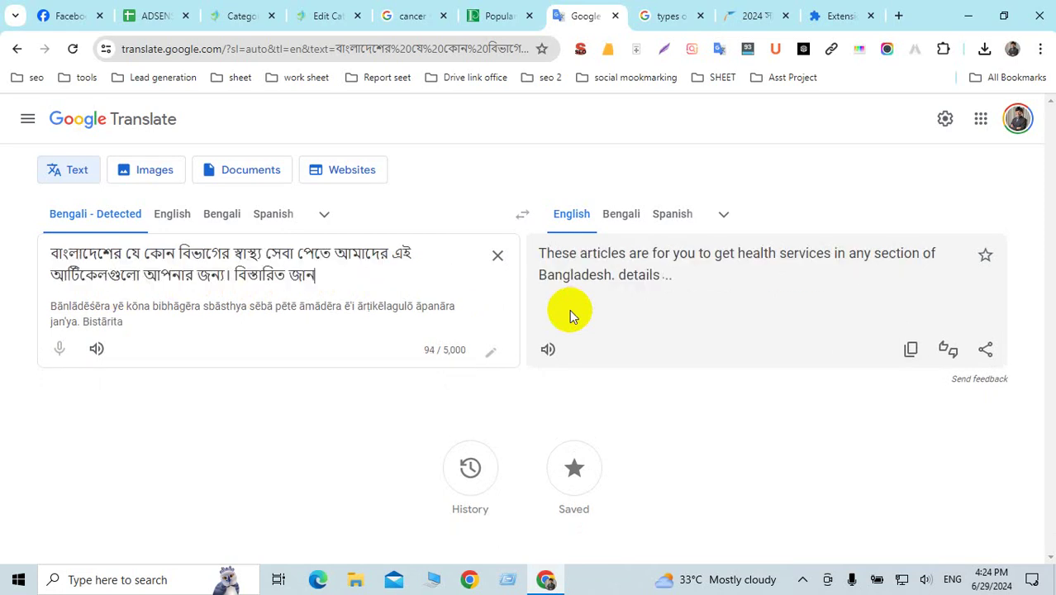
{"action": "type", "text": "তে"}
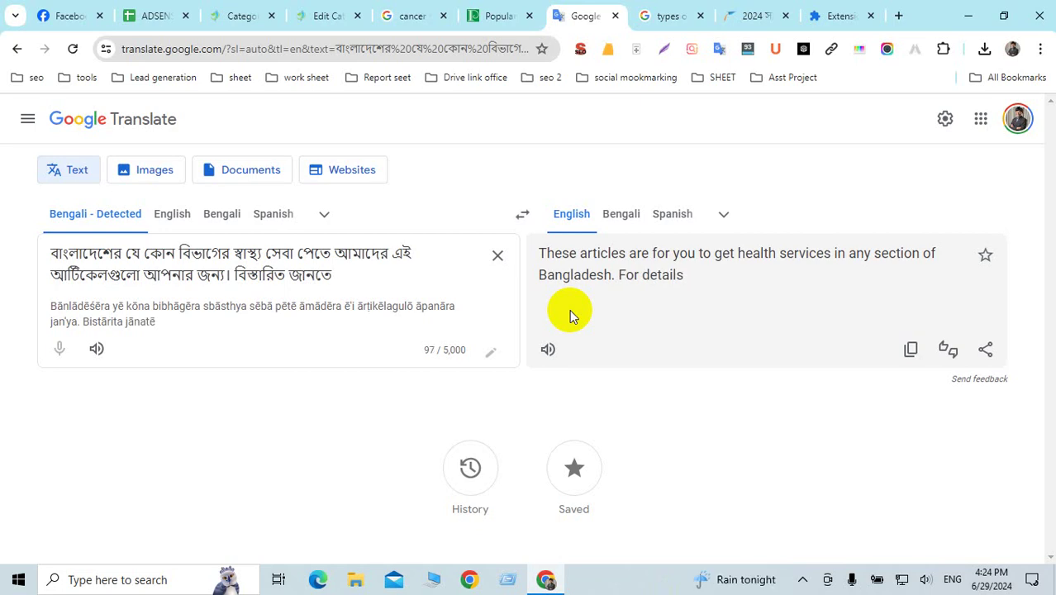
{"action": "type", "text": "যোগাযো"}
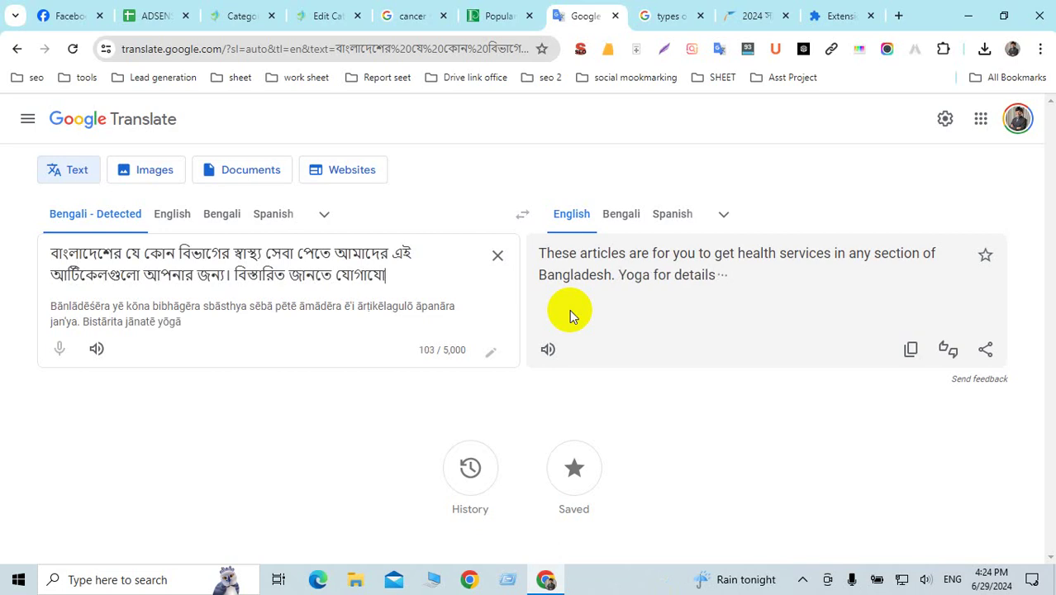
{"action": "type", "text": "গ করু"}
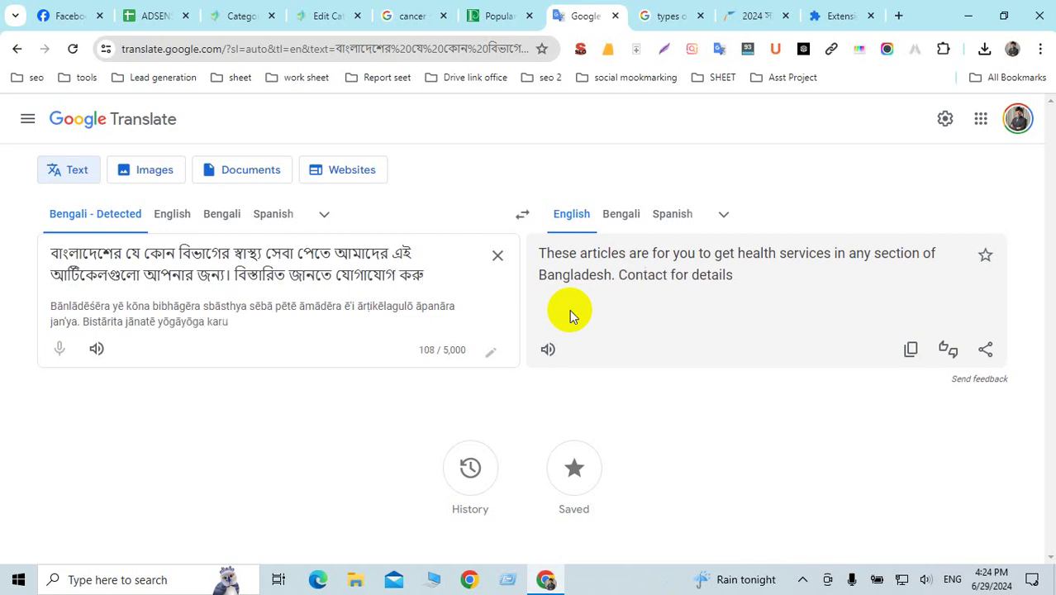
{"action": "type", "text": "ণ।"}
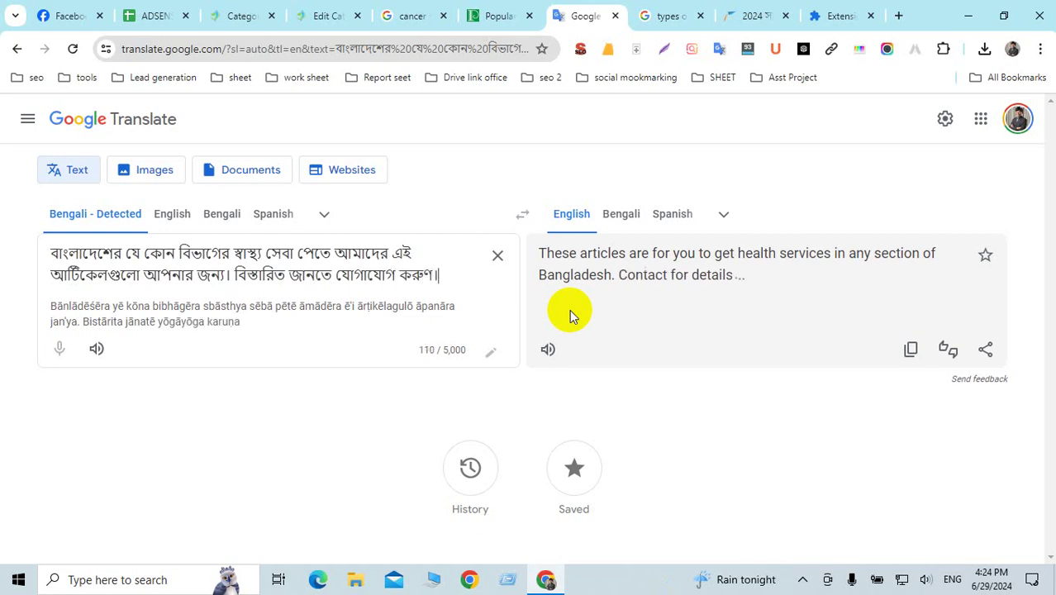
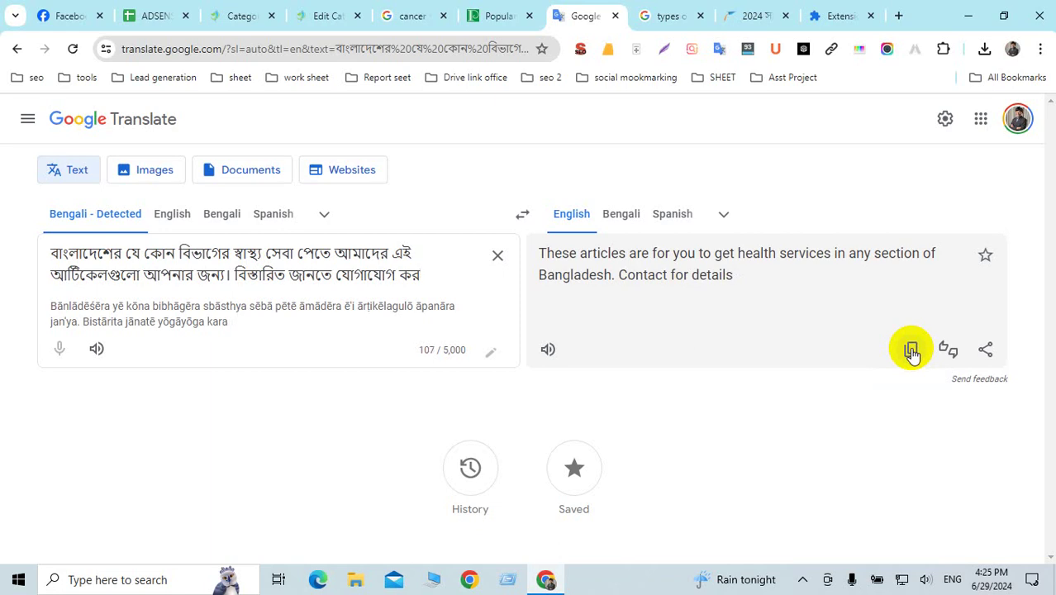
{"action": "type", "text": "ুন্"}
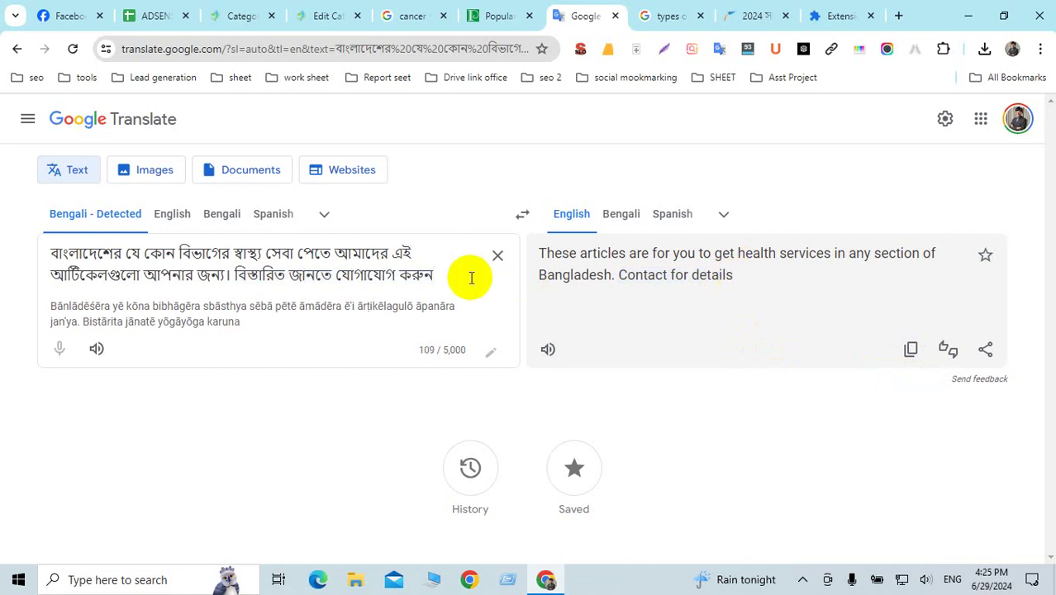
{"action": "left_click", "coordinate": [910, 352]}
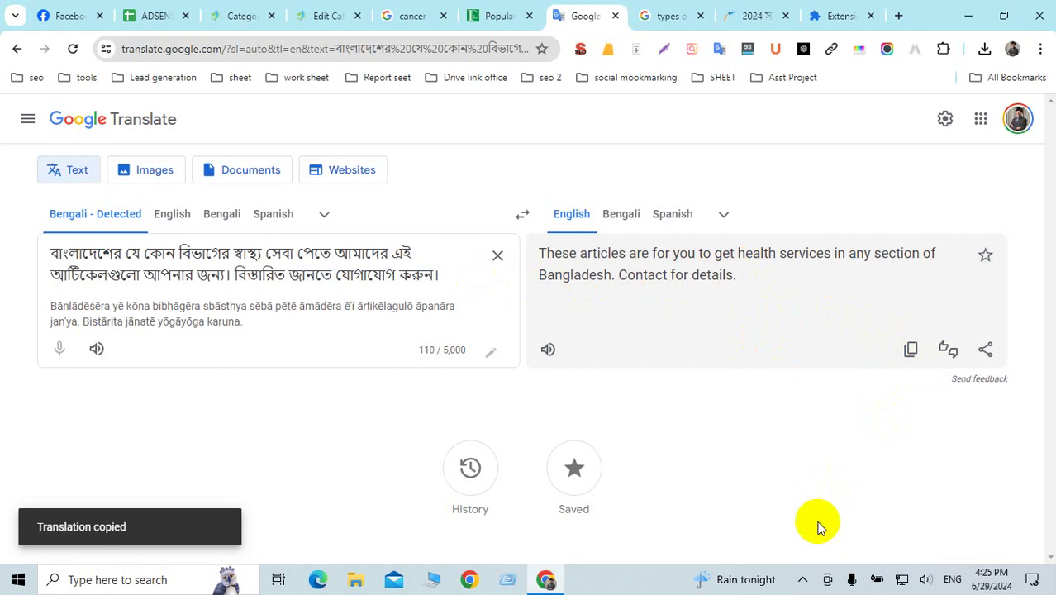
Open the Dinajpur store Chrome profile, create a new Grammarly document there and paste the copied translation into it.
{"action": "left_click", "coordinate": [803, 577]}
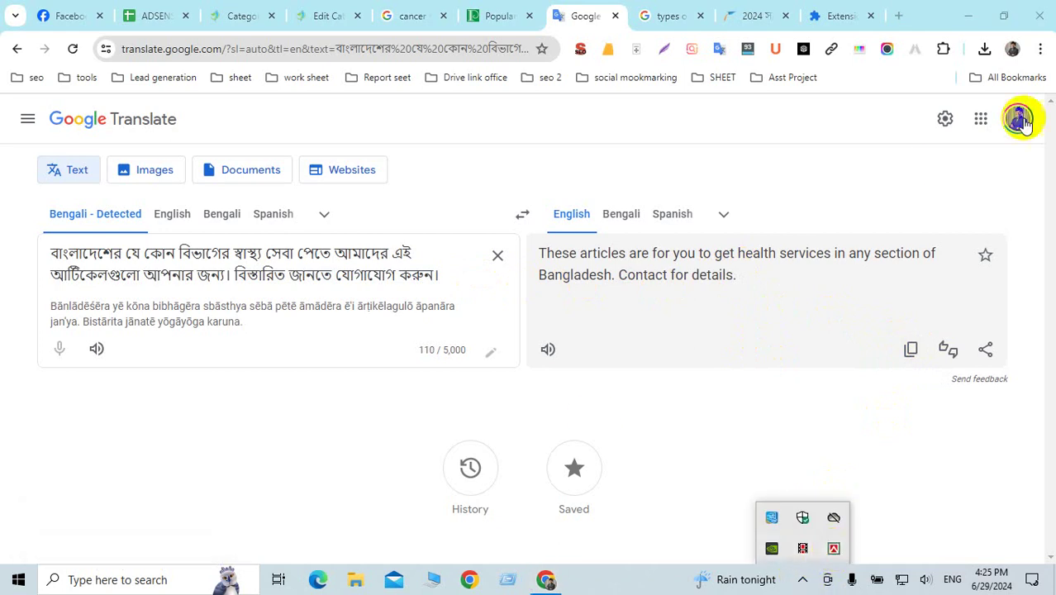
{"action": "left_click", "coordinate": [1012, 49]}
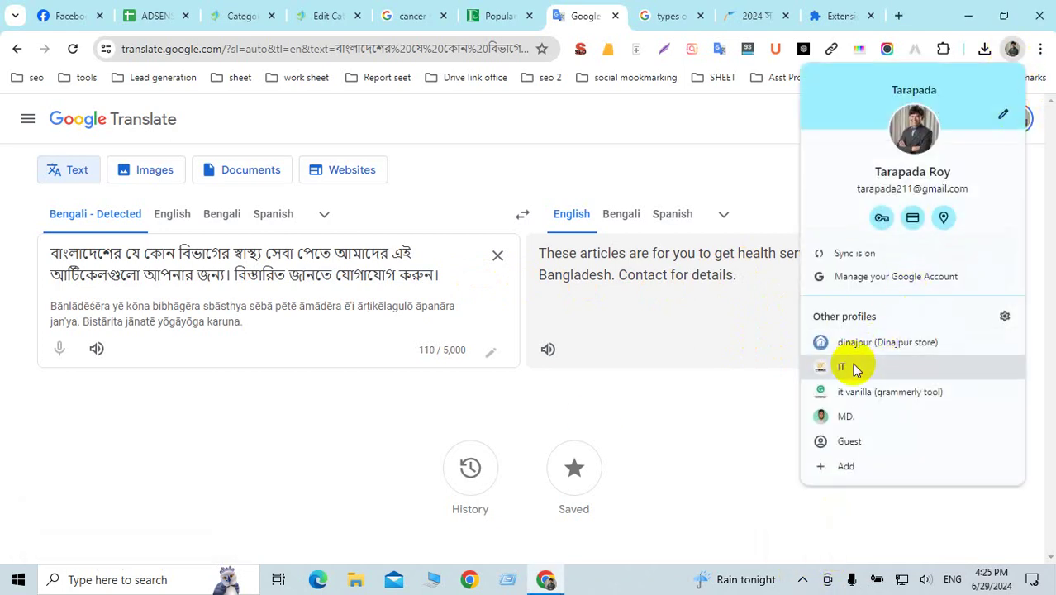
{"action": "left_click", "coordinate": [876, 345]}
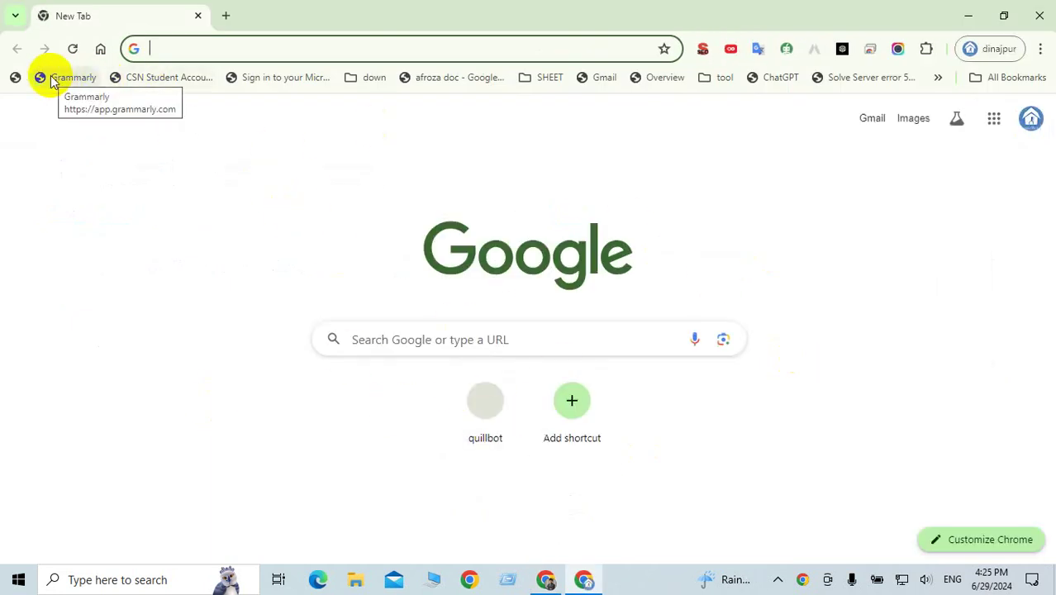
{"action": "left_click", "coordinate": [70, 83]}
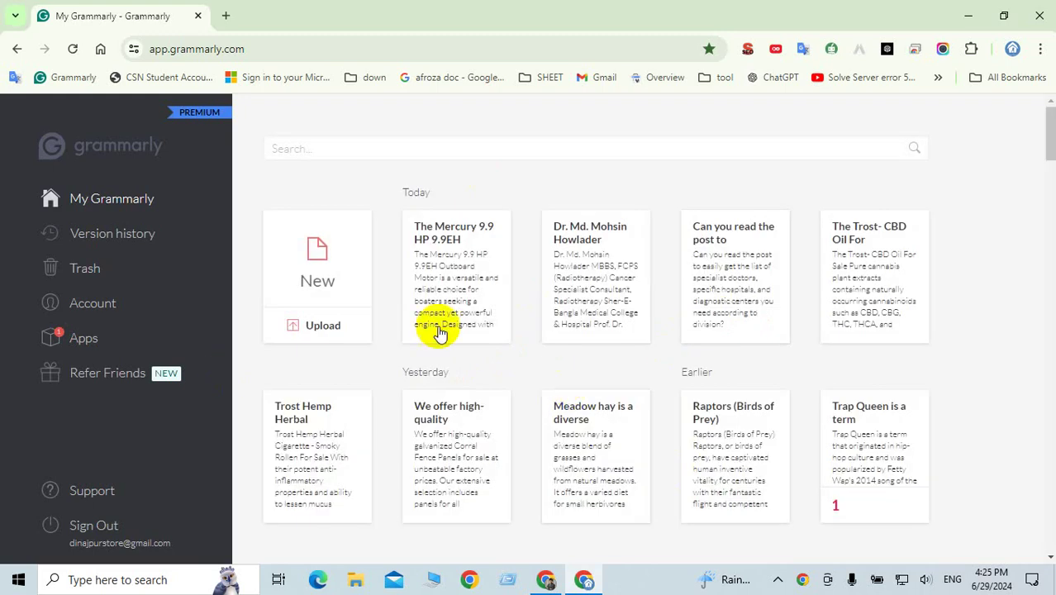
{"action": "left_click", "coordinate": [345, 276]}
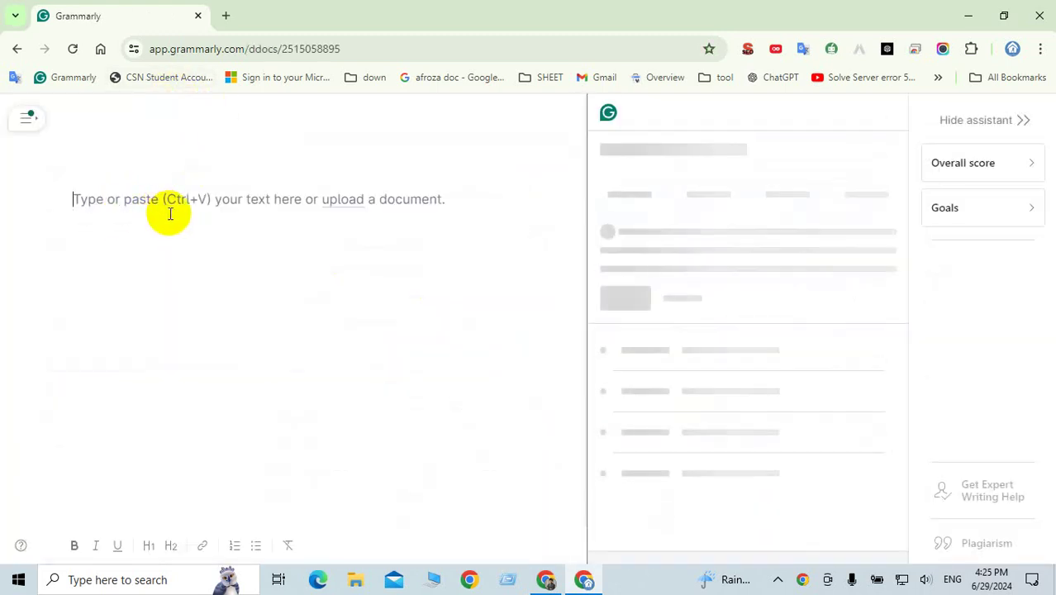
{"action": "key", "text": "ctrl+v"}
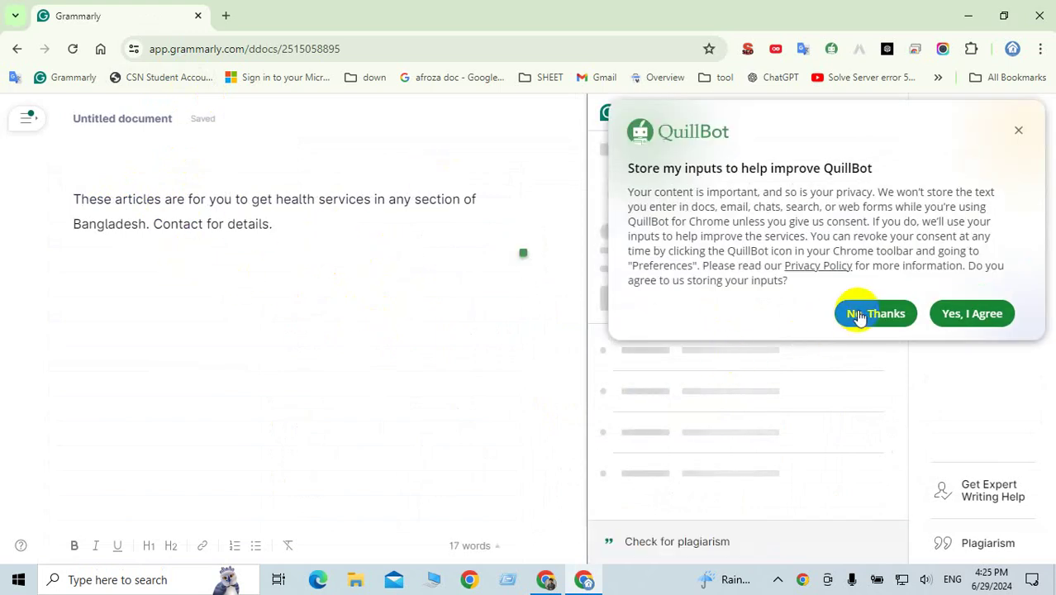
Decline QuillBot's input storage request, apply the "Contact us" correction and run the plagiarism check on the document.
{"action": "left_click", "coordinate": [859, 316]}
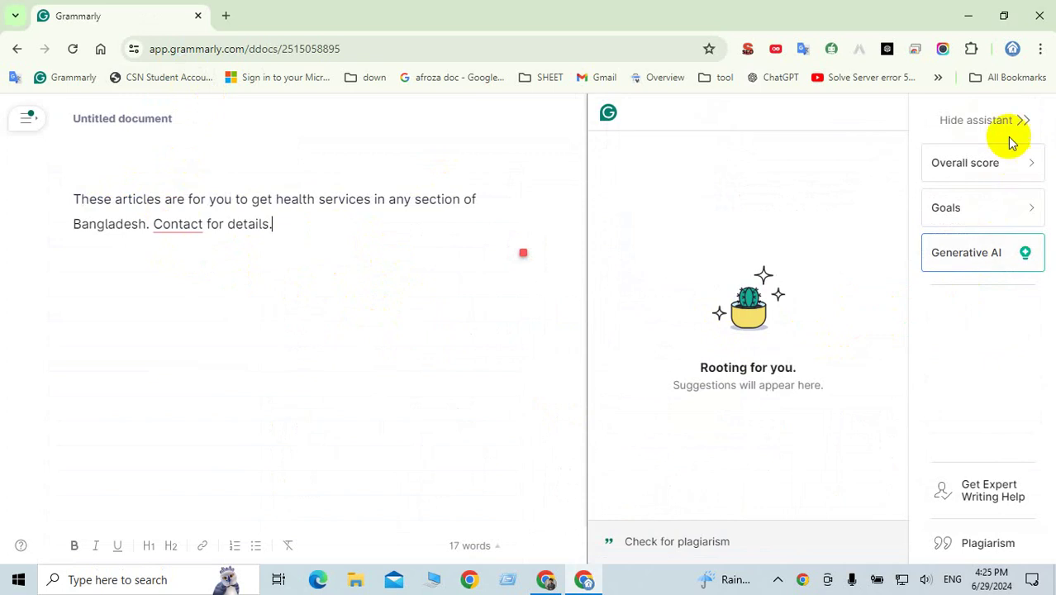
{"action": "left_click", "coordinate": [989, 541]}
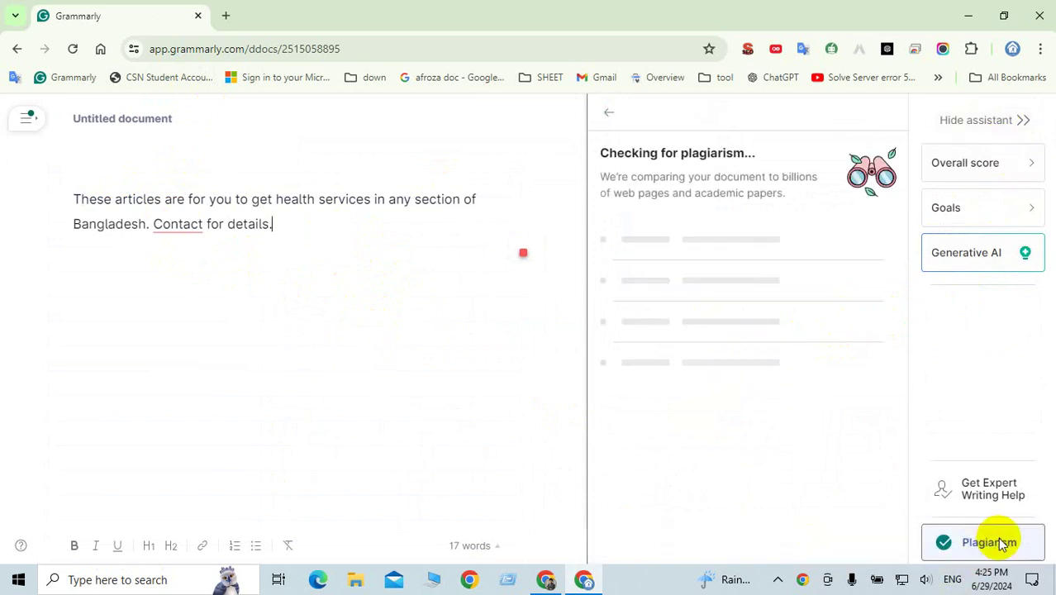
{"action": "left_click", "coordinate": [176, 219]}
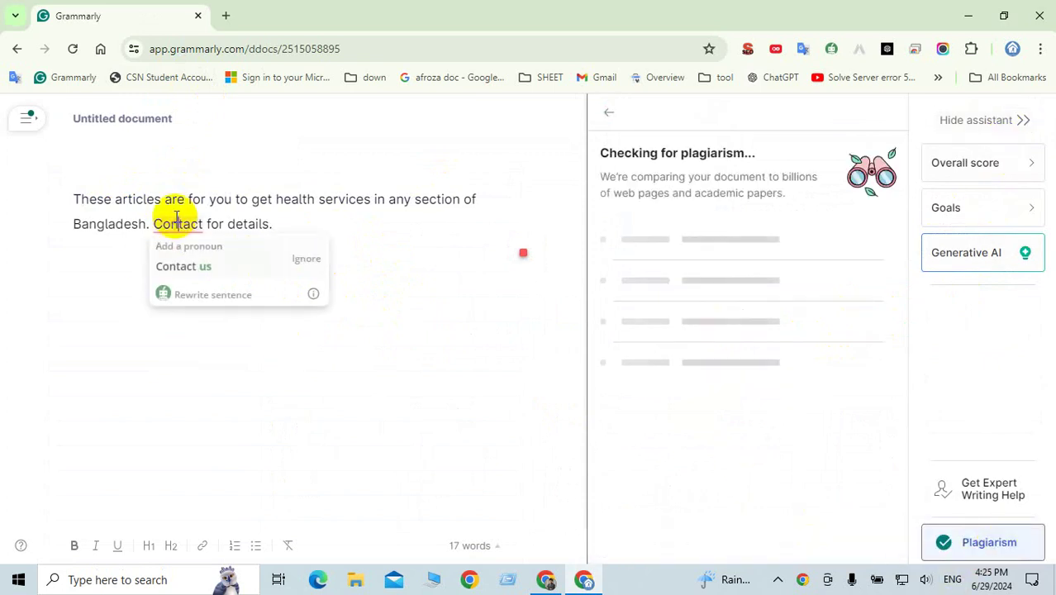
{"action": "left_click", "coordinate": [201, 272]}
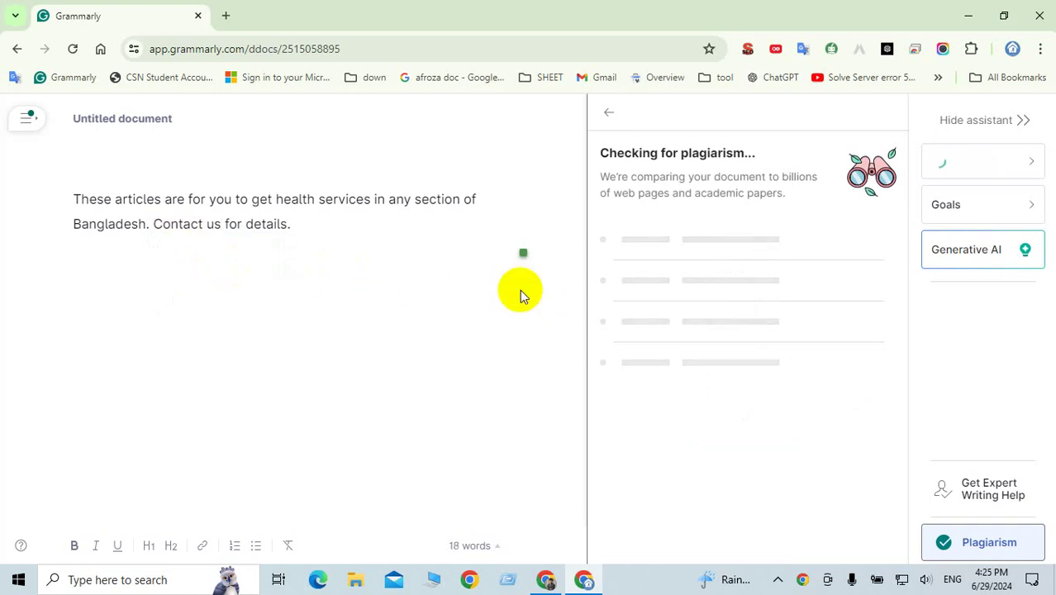
{"action": "left_click", "coordinate": [996, 553]}
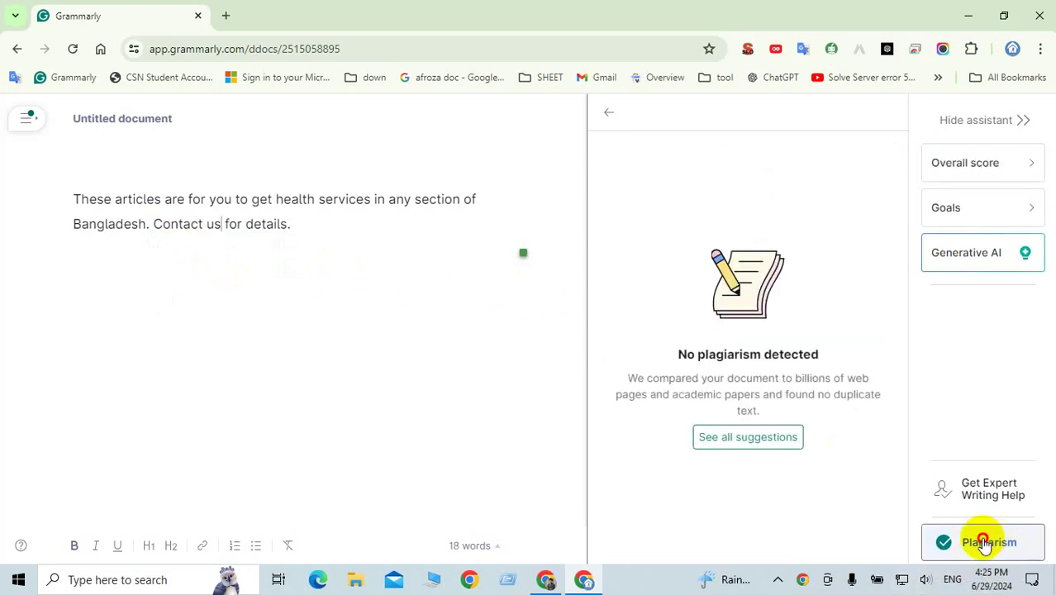
Copy the whole corrected text and replace the Health category's Yoast meta description with it in WordPress.
{"action": "left_click", "coordinate": [609, 116]}
{"action": "left_click_drag", "start_coordinate": [307, 236], "coordinate": [19, 193]}
{"action": "key", "text": "ctrl+c"}
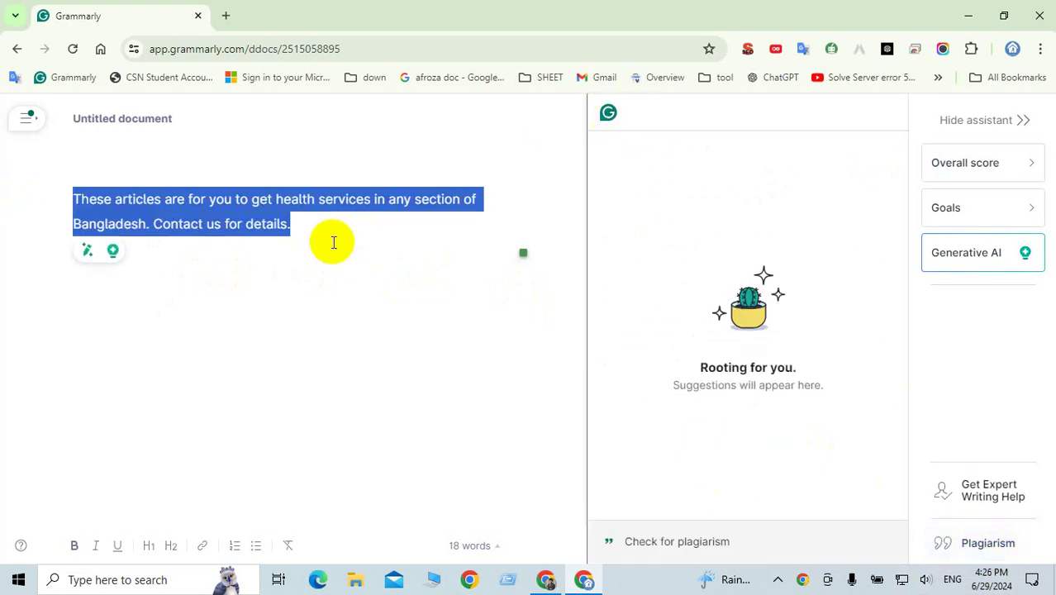
{"action": "left_click", "coordinate": [545, 579]}
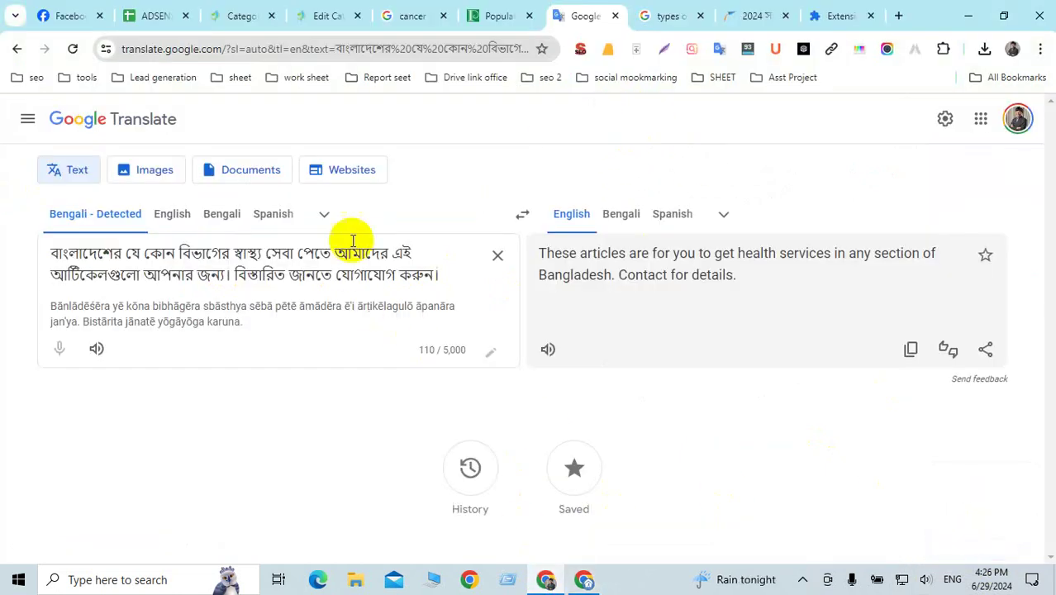
{"action": "left_click", "coordinate": [335, 15]}
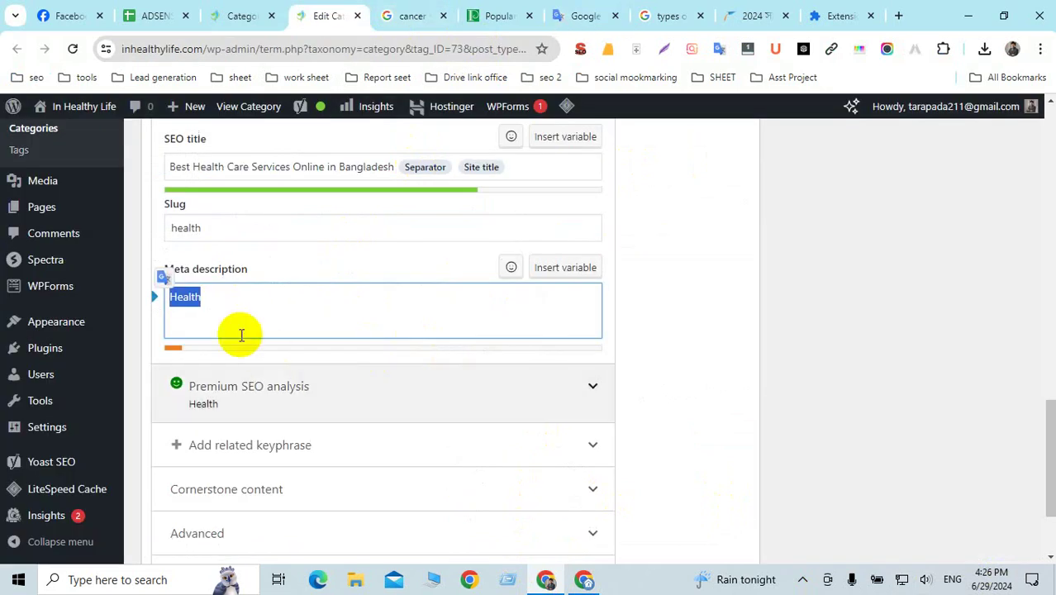
{"action": "key", "text": "ctrl+v"}
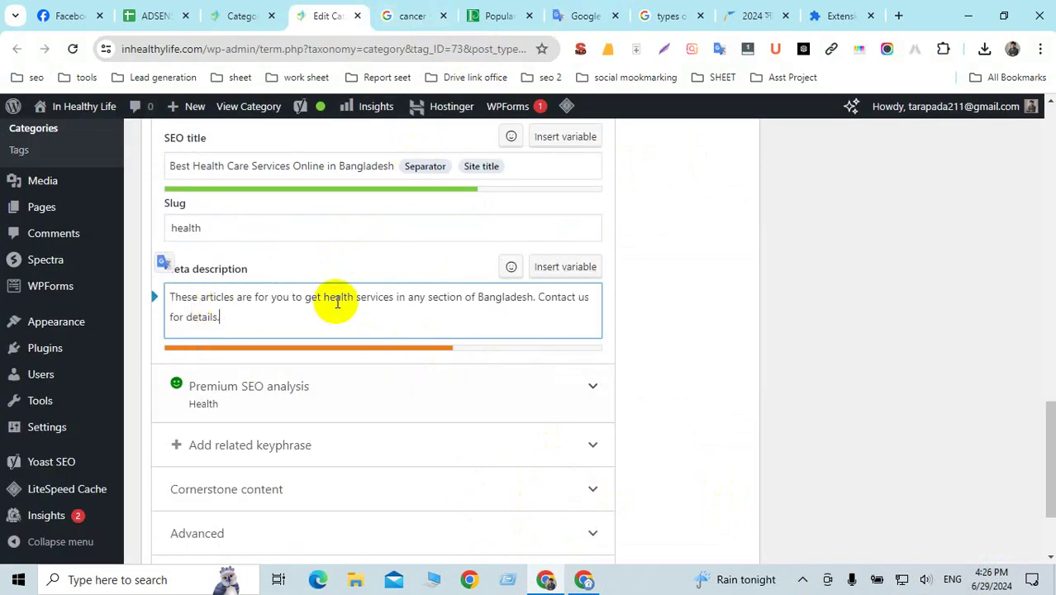
Expand the Premium SEO analysis of the Health category and start editing its keyphrase synonyms.
{"action": "double_click", "coordinate": [326, 297]}
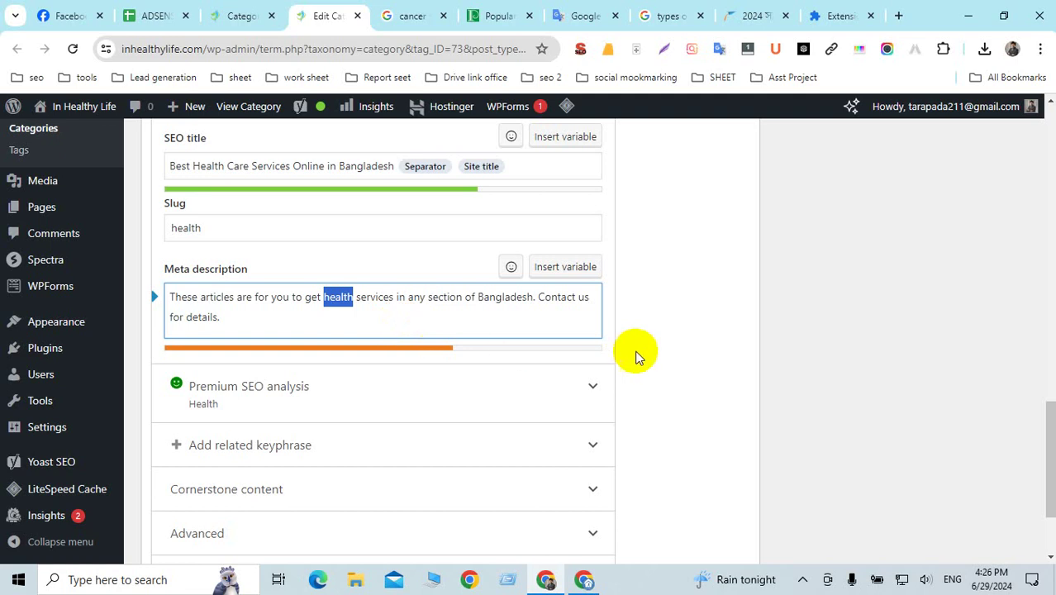
{"action": "left_click", "coordinate": [642, 353]}
{"action": "left_click", "coordinate": [328, 389]}
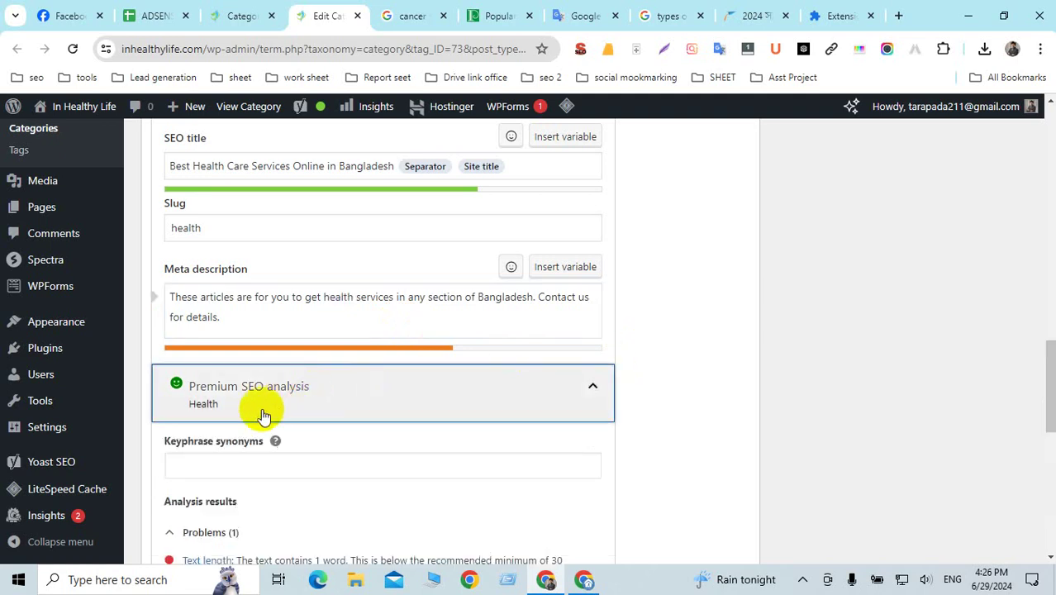
{"action": "left_click", "coordinate": [200, 460]}
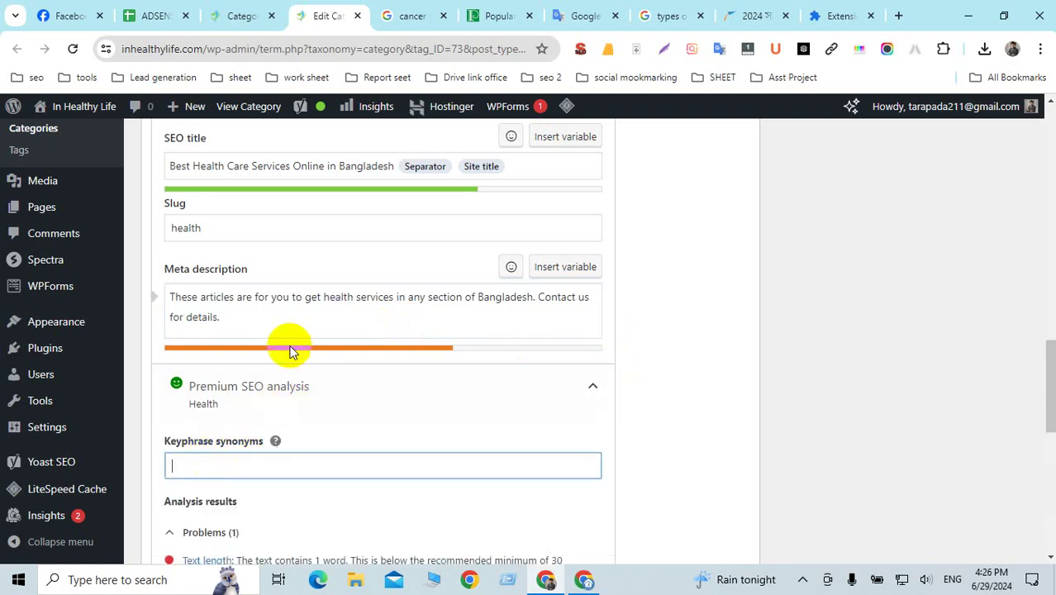
{"action": "left_click_drag", "start_coordinate": [207, 229], "coordinate": [157, 229]}
{"action": "key", "text": "ctrl+v"}
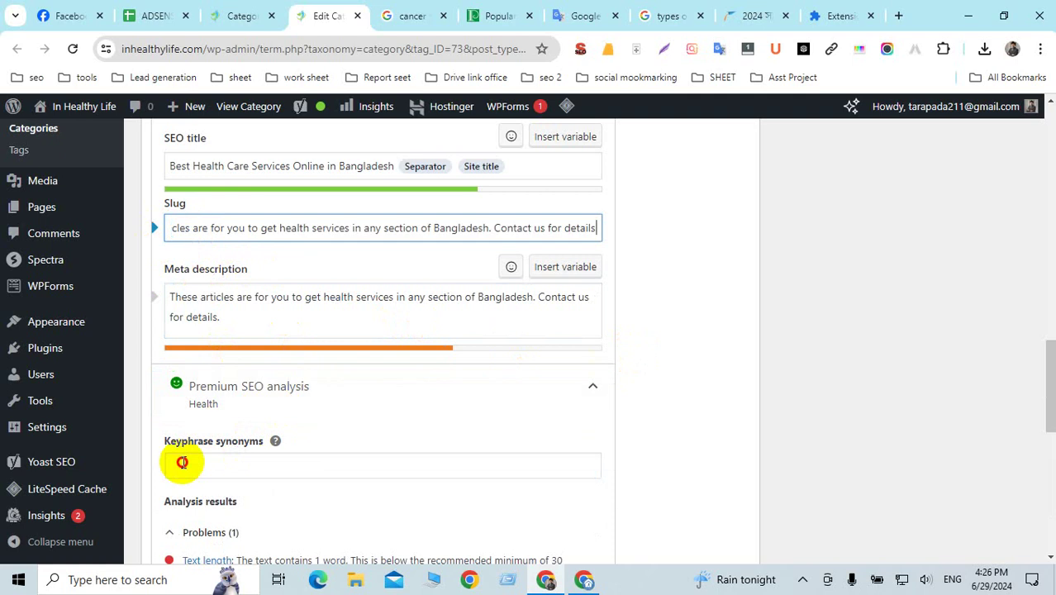
{"action": "left_click", "coordinate": [184, 460]}
{"action": "key", "text": "ctrl+v"}
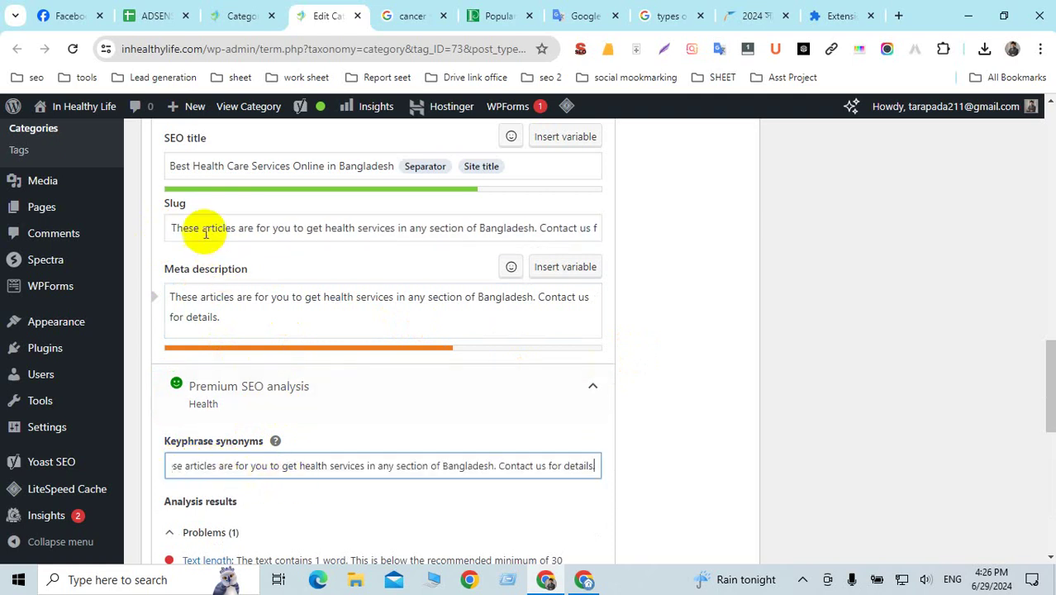
{"action": "key", "text": "ctrl+a"}
{"action": "key", "text": "BackSpace"}
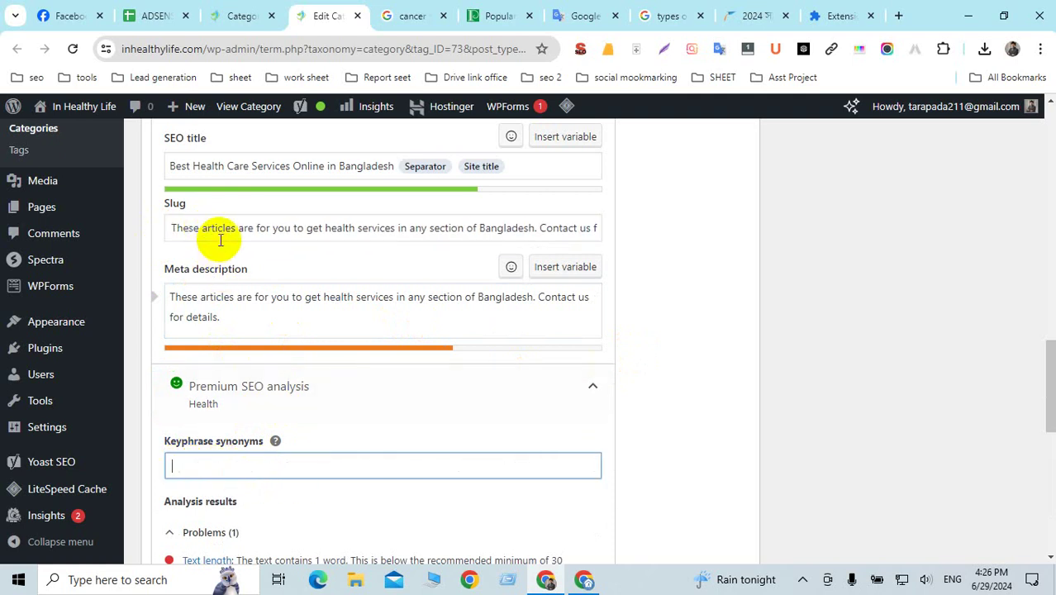
{"action": "left_click", "coordinate": [219, 235]}
{"action": "key", "text": "ctrl+z"}
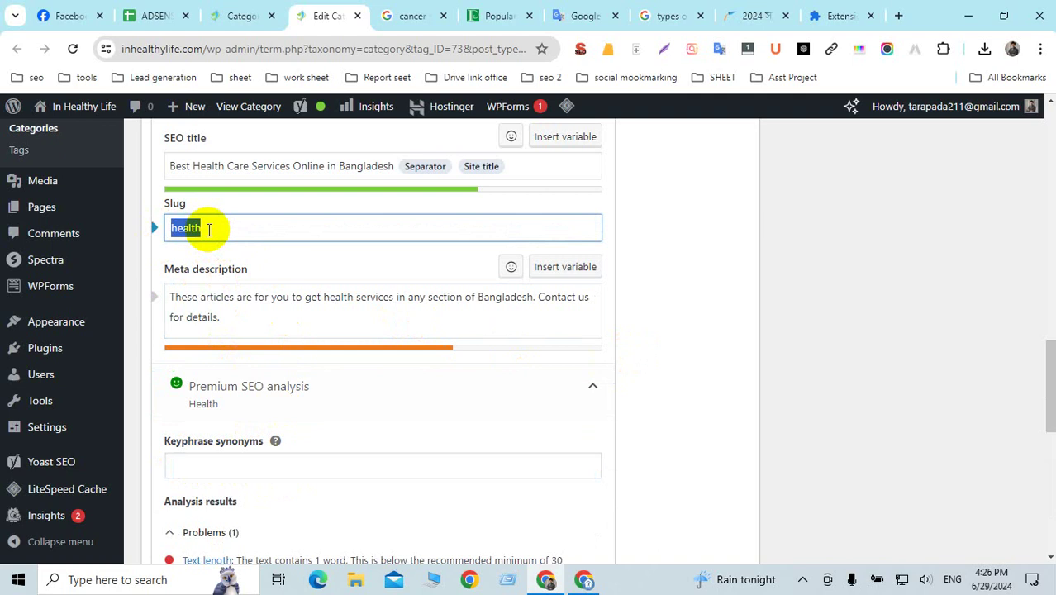
Enter "health," as the keyphrase synonym of the Health category.
{"action": "left_click", "coordinate": [191, 463]}
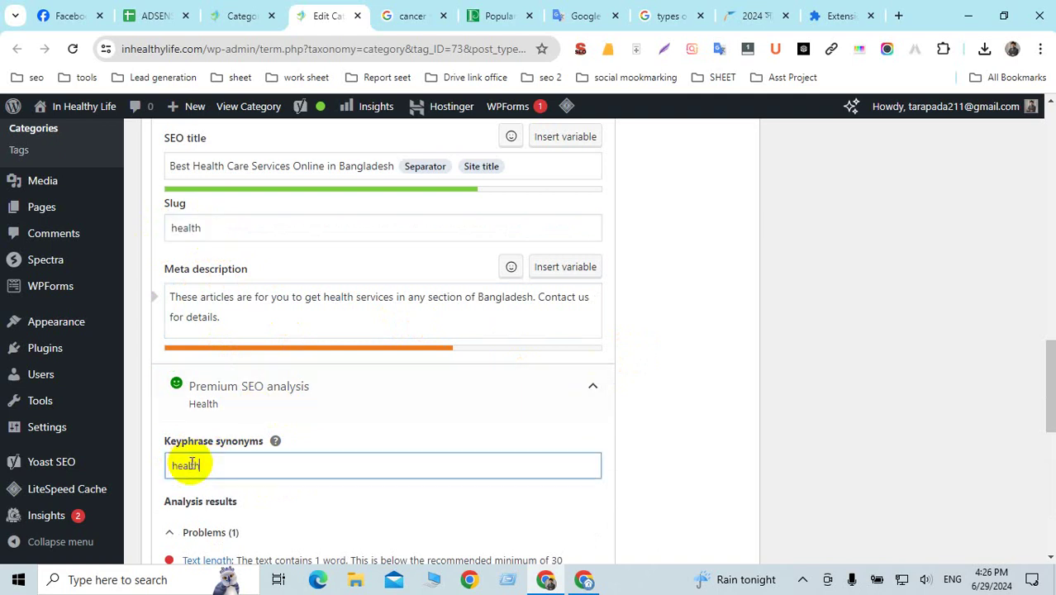
{"action": "type", "text": ","}
{"action": "left_click", "coordinate": [688, 437]}
{"action": "scroll", "coordinate": [506, 431], "scroll_direction": "down", "scroll_amount": 1}
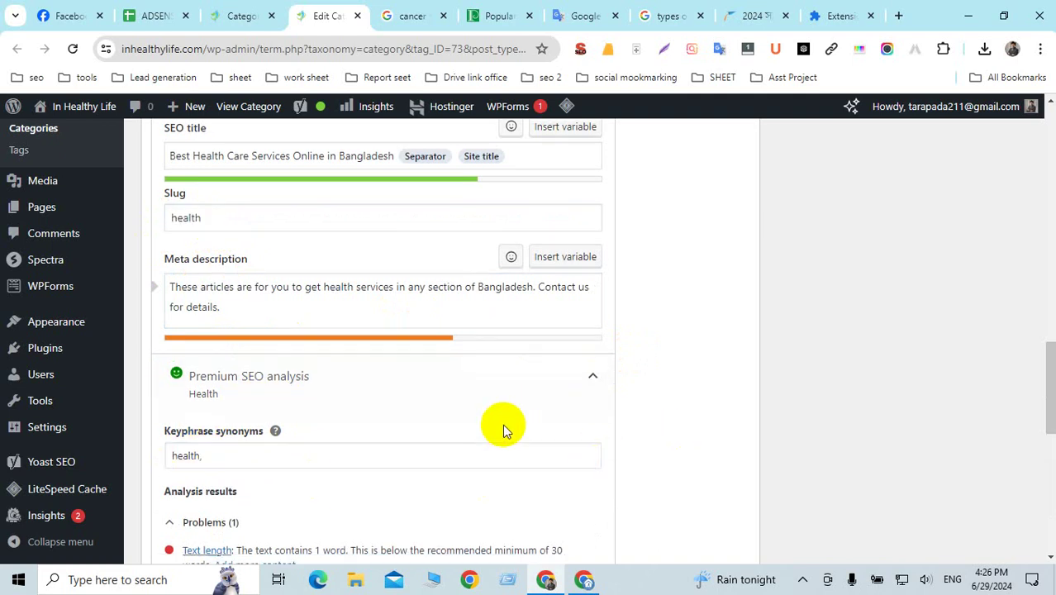
{"action": "scroll", "coordinate": [506, 428], "scroll_direction": "down", "scroll_amount": 3}
Copy the corrected text from the Grammarly document again and replace the category description "Health" with it.
{"action": "scroll", "coordinate": [507, 428], "scroll_direction": "up", "scroll_amount": 10}
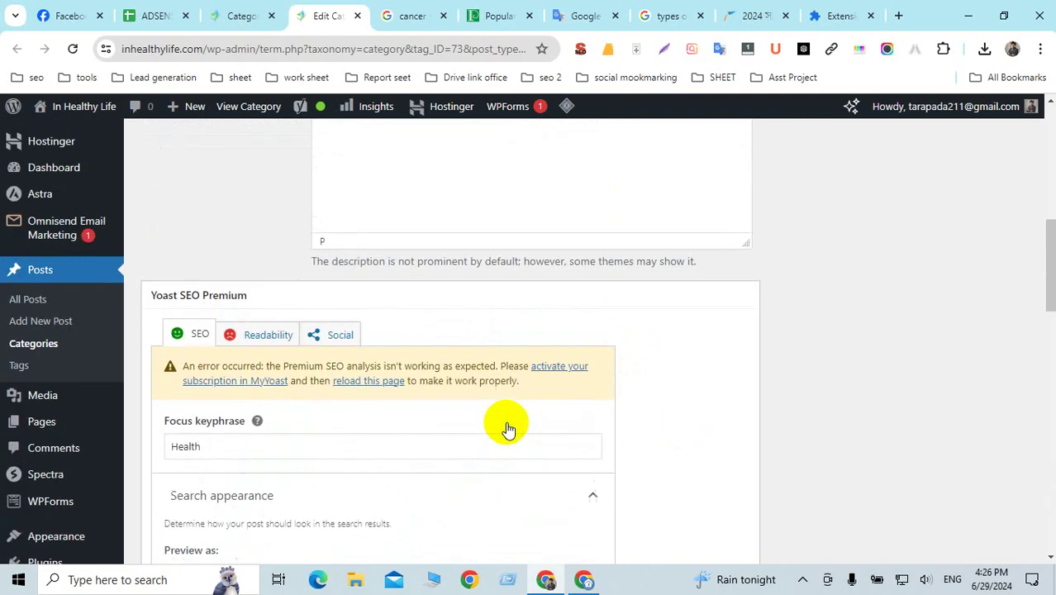
{"action": "scroll", "coordinate": [506, 421], "scroll_direction": "up", "scroll_amount": 7}
{"action": "scroll", "coordinate": [546, 407], "scroll_direction": "down", "scroll_amount": 2}
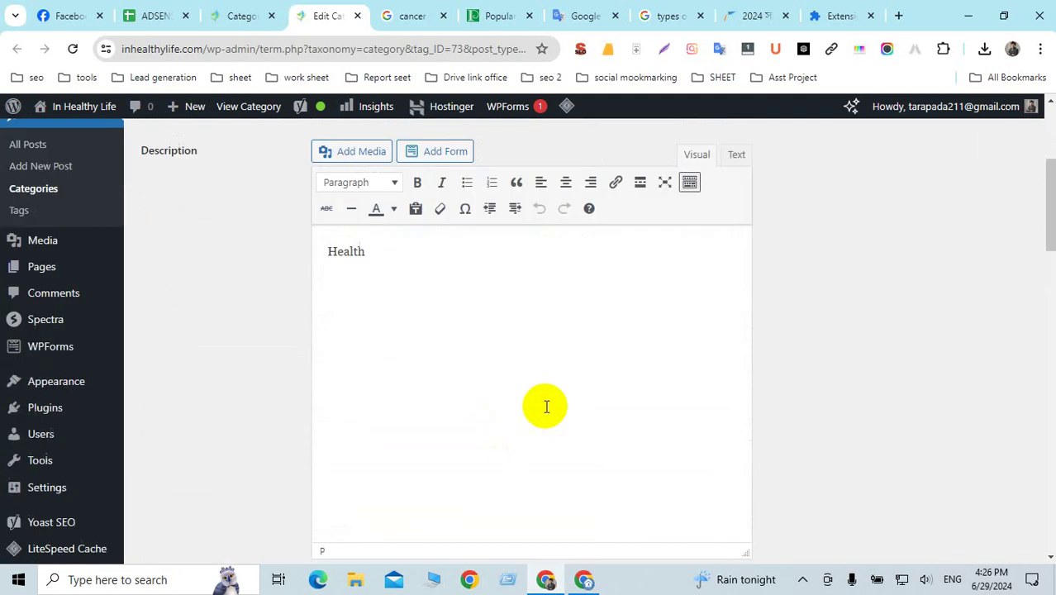
{"action": "left_click", "coordinate": [584, 583]}
{"action": "key", "text": "ctrl+a"}
{"action": "key", "text": "ctrl+c"}
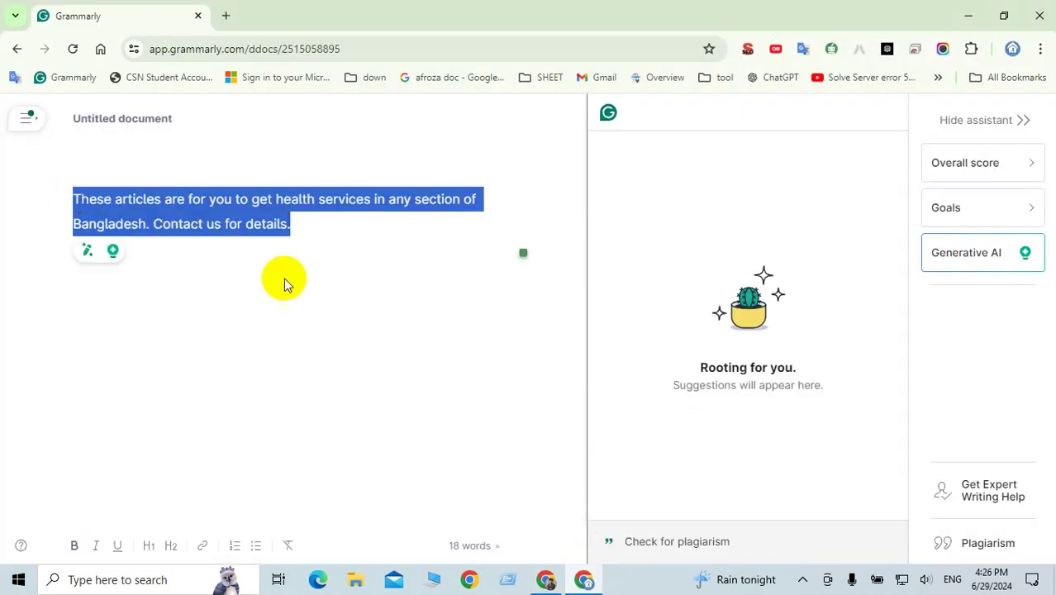
{"action": "left_click", "coordinate": [546, 578]}
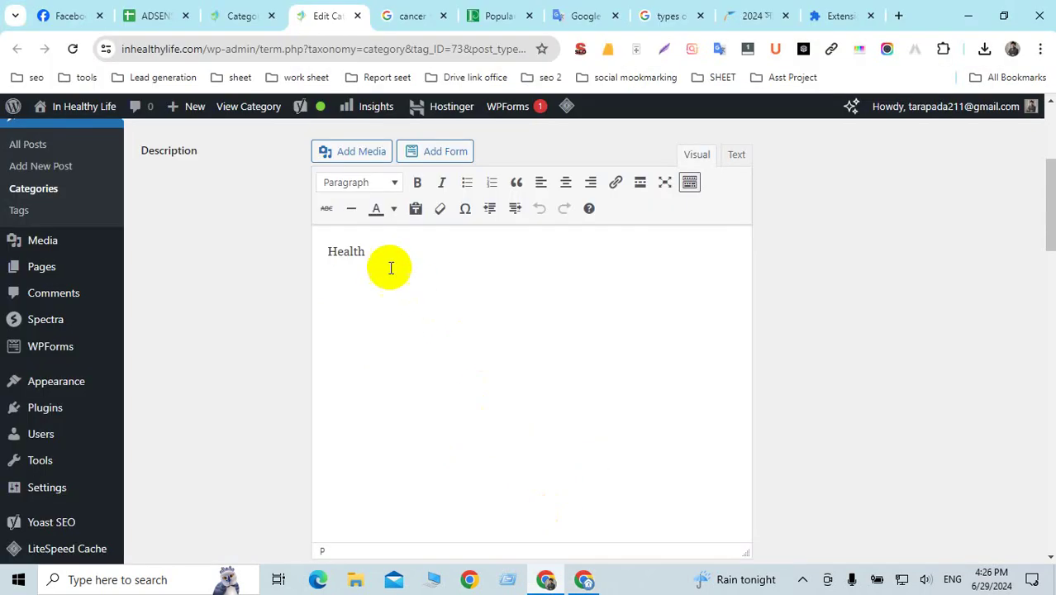
{"action": "left_click_drag", "start_coordinate": [389, 264], "coordinate": [295, 250]}
{"action": "key", "text": "ctrl+v"}
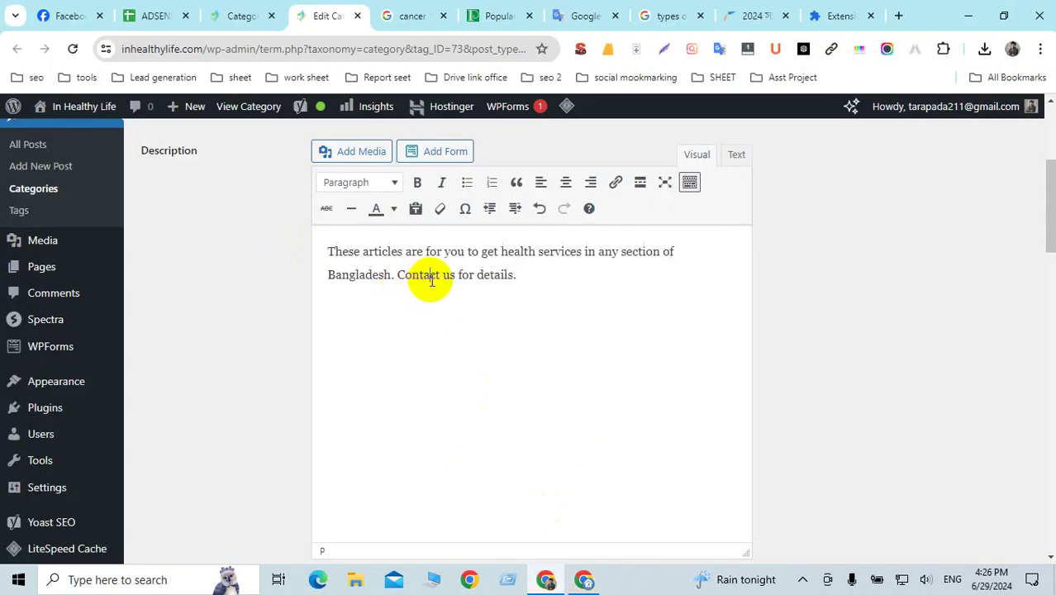
Review the Yoast readability and SEO analysis results and save the update to the Health category.
{"action": "scroll", "coordinate": [551, 377], "scroll_direction": "down", "scroll_amount": 5}
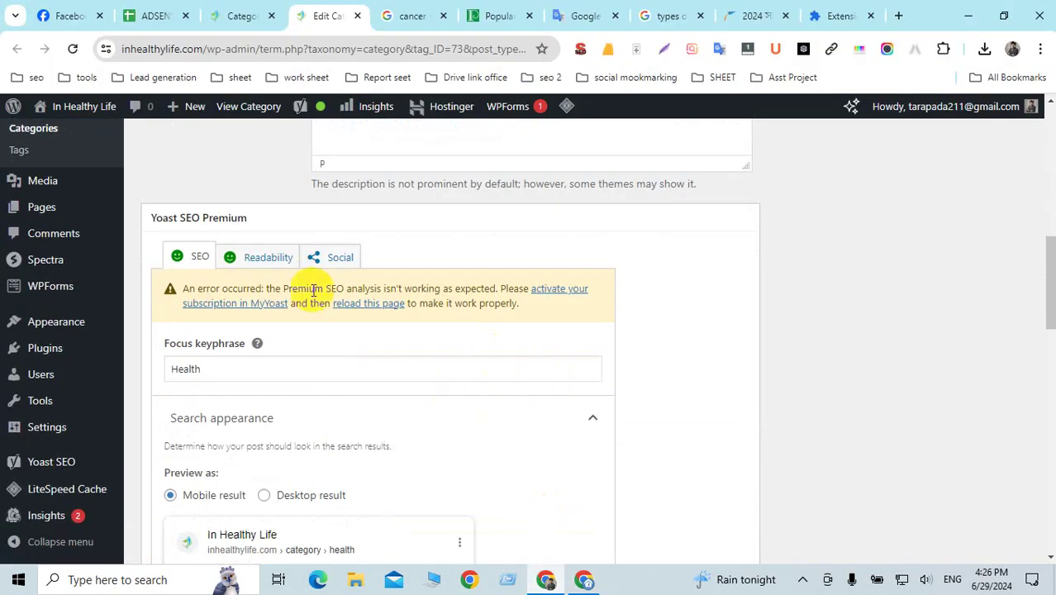
{"action": "left_click", "coordinate": [248, 257]}
{"action": "left_click", "coordinate": [190, 259]}
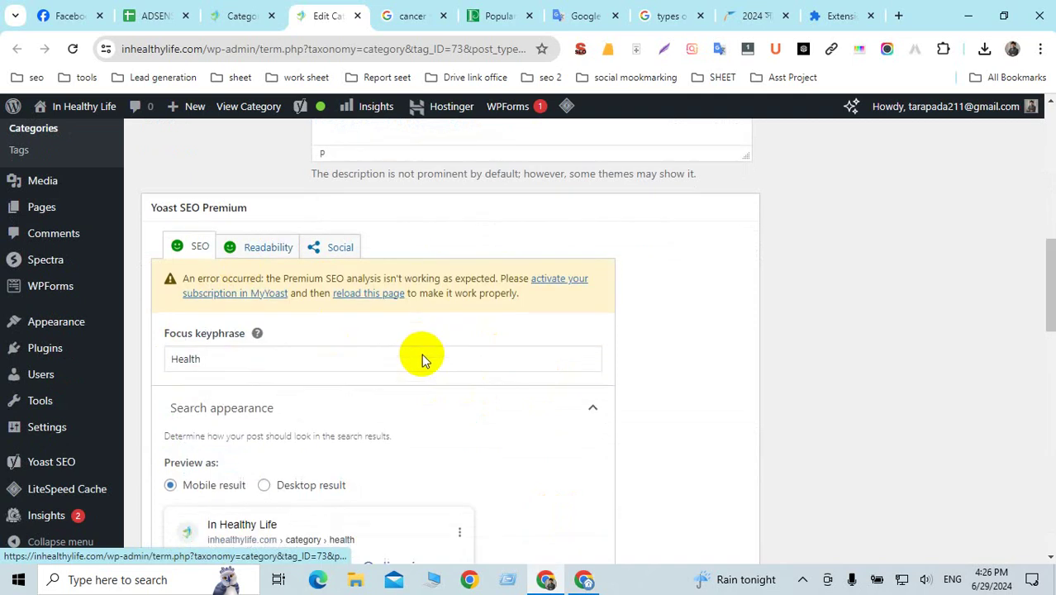
{"action": "scroll", "coordinate": [422, 361], "scroll_direction": "down", "scroll_amount": 10}
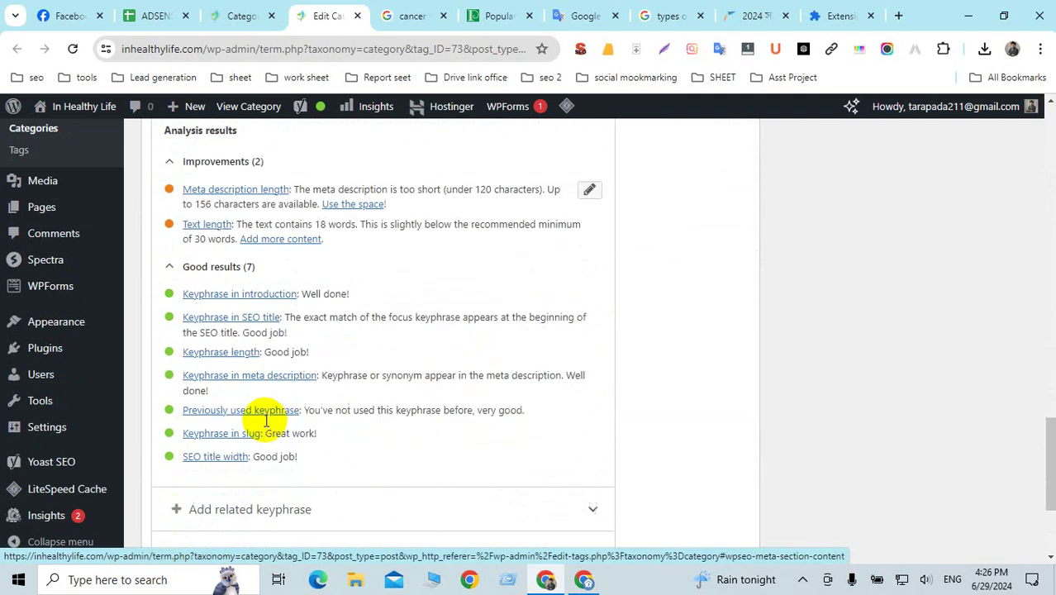
{"action": "scroll", "coordinate": [268, 423], "scroll_direction": "down", "scroll_amount": 3}
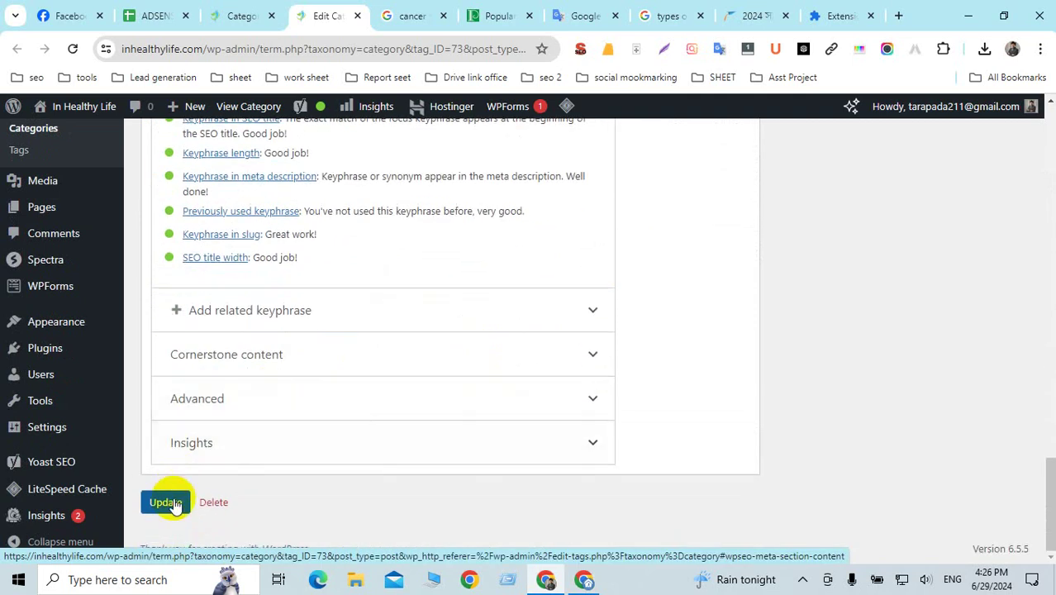
{"action": "left_click", "coordinate": [172, 504]}
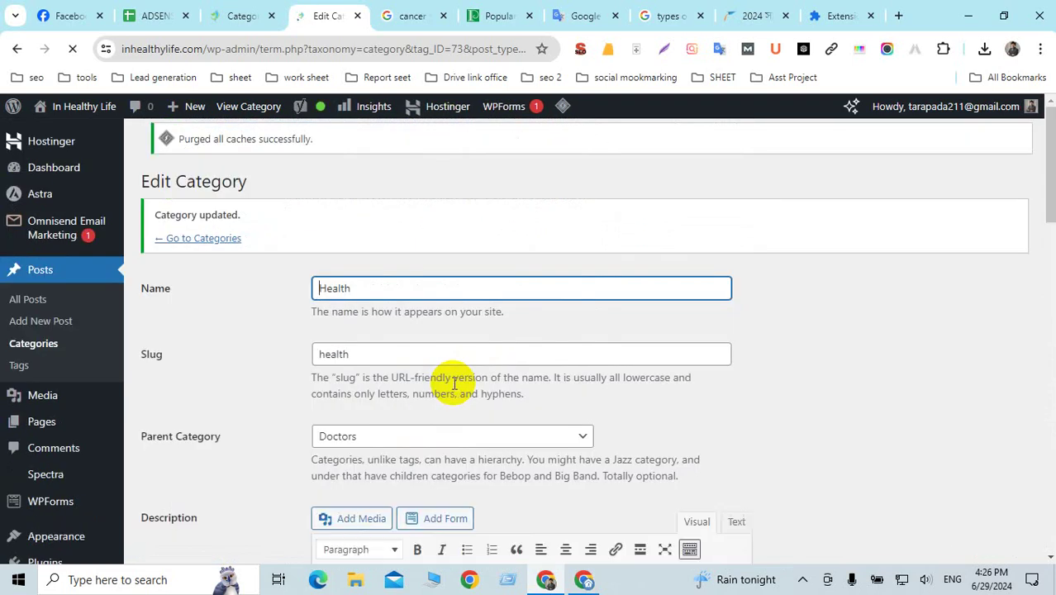
Make the words "health services" bold in the Health category's description.
{"action": "scroll", "coordinate": [461, 385], "scroll_direction": "down", "scroll_amount": 3}
{"action": "scroll", "coordinate": [395, 334], "scroll_direction": "down", "scroll_amount": 7}
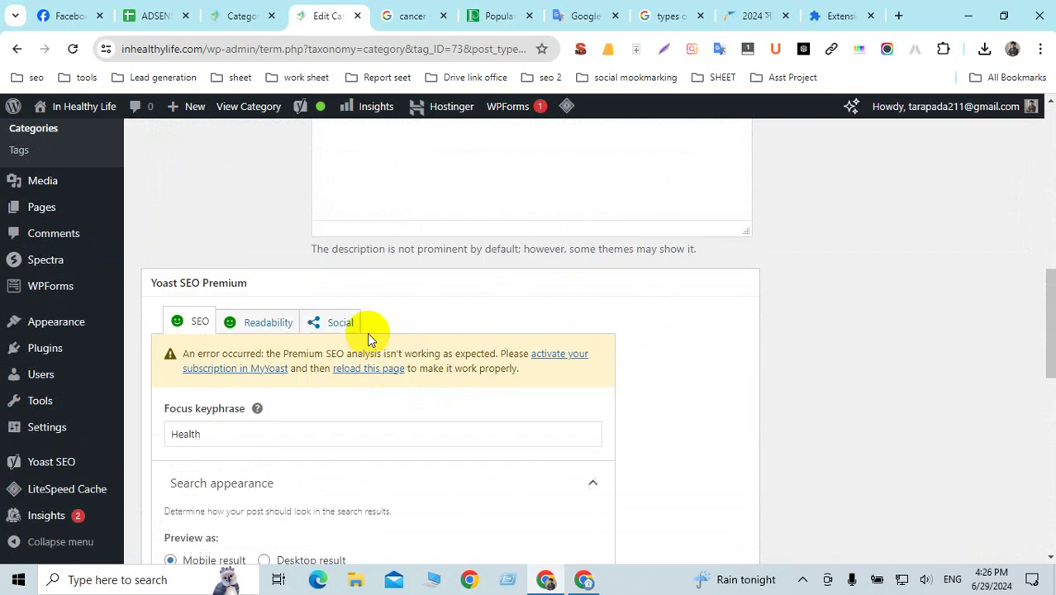
{"action": "scroll", "coordinate": [405, 331], "scroll_direction": "up", "scroll_amount": 8}
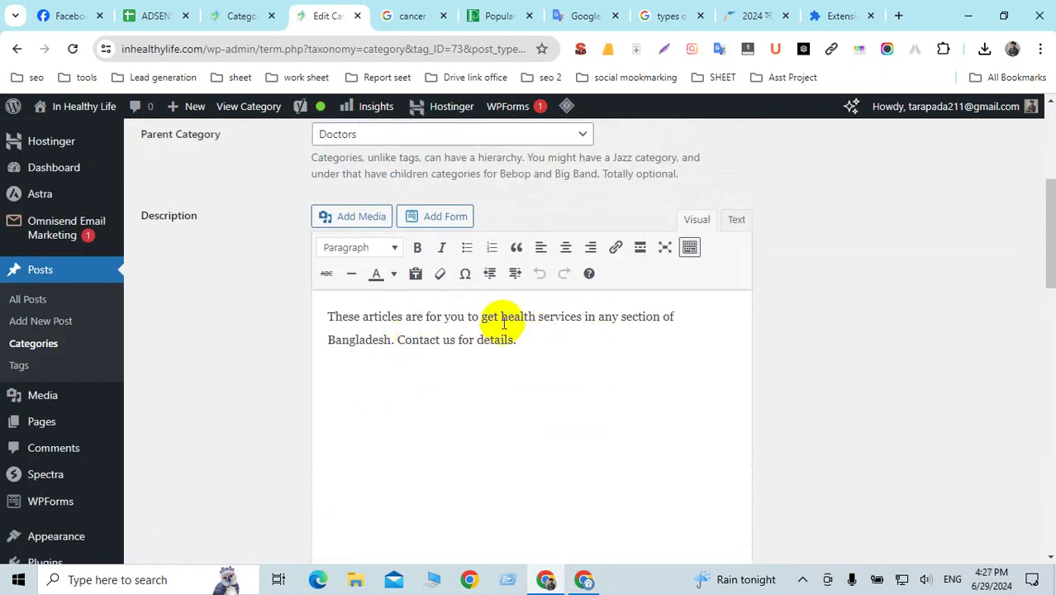
{"action": "left_click_drag", "start_coordinate": [501, 320], "coordinate": [584, 317]}
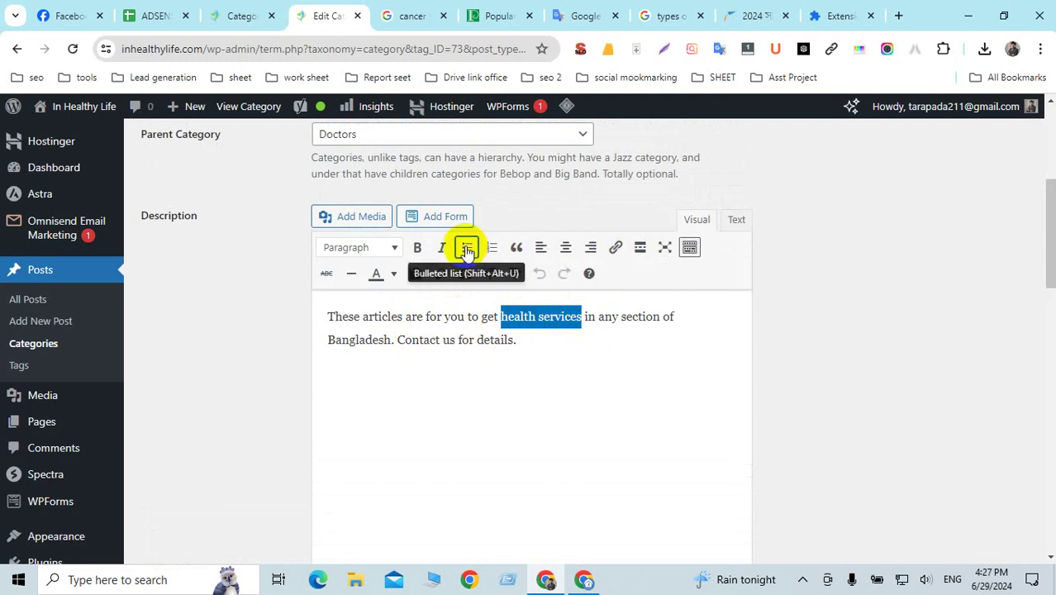
{"action": "left_click", "coordinate": [415, 249]}
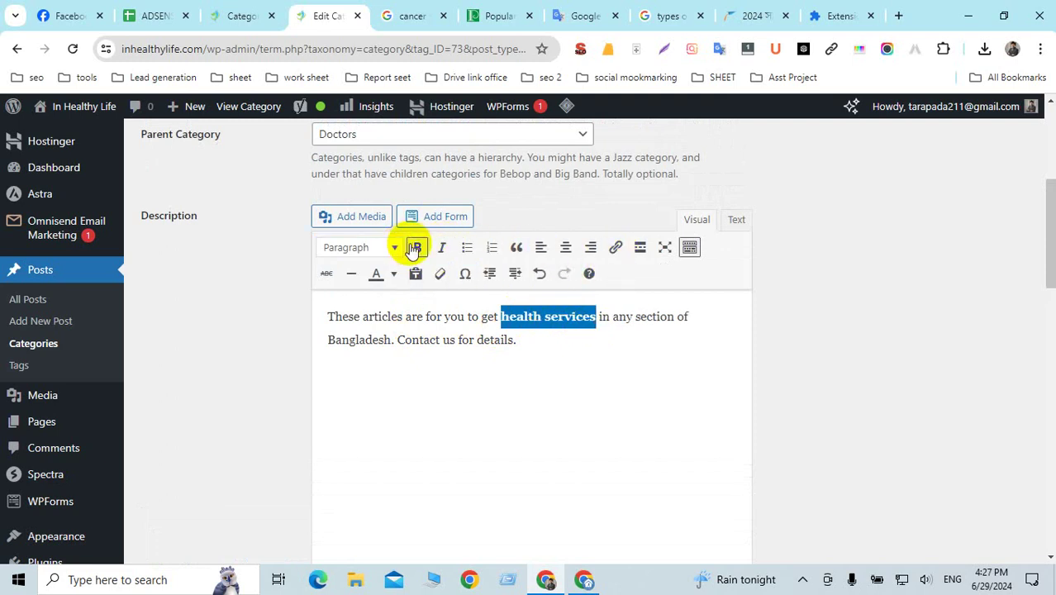
{"action": "left_click", "coordinate": [616, 248]}
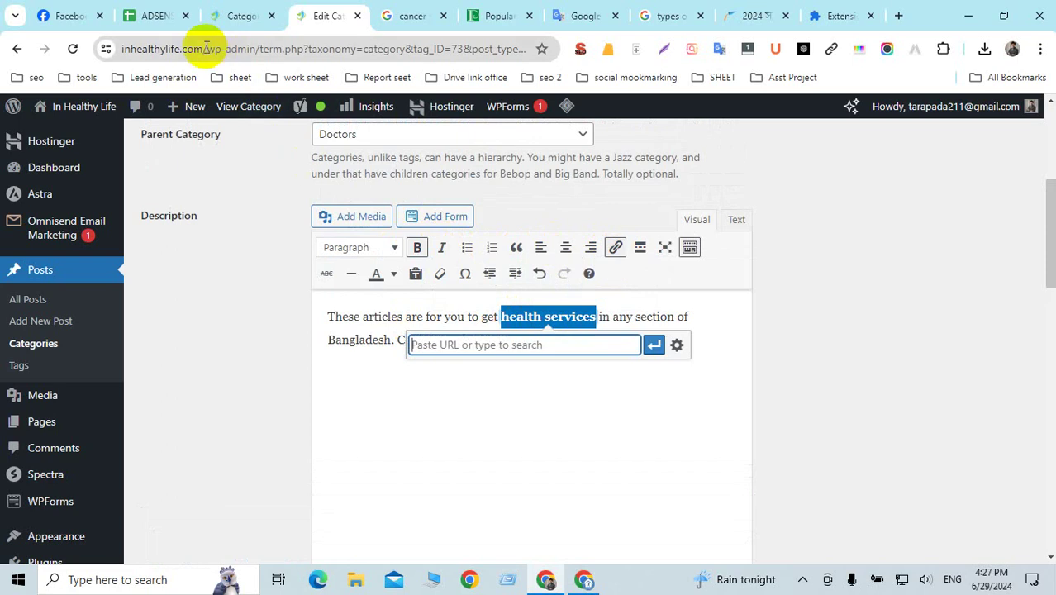
{"action": "left_click_drag", "start_coordinate": [207, 49], "coordinate": [80, 49]}
{"action": "key", "text": "ctrl+c"}
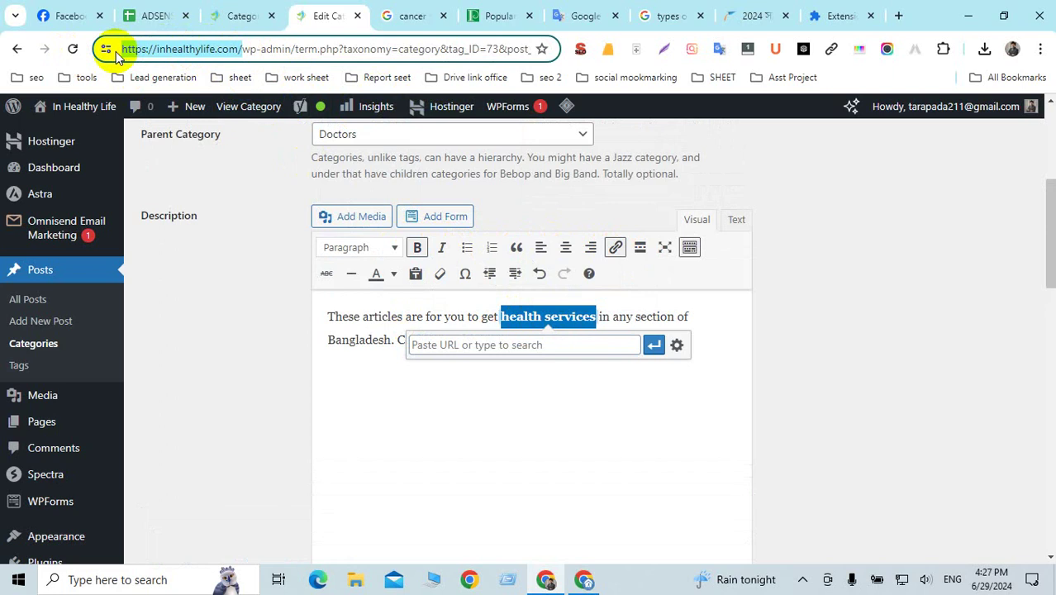
{"action": "left_click", "coordinate": [898, 16]}
{"action": "key", "text": "ctrl+v"}
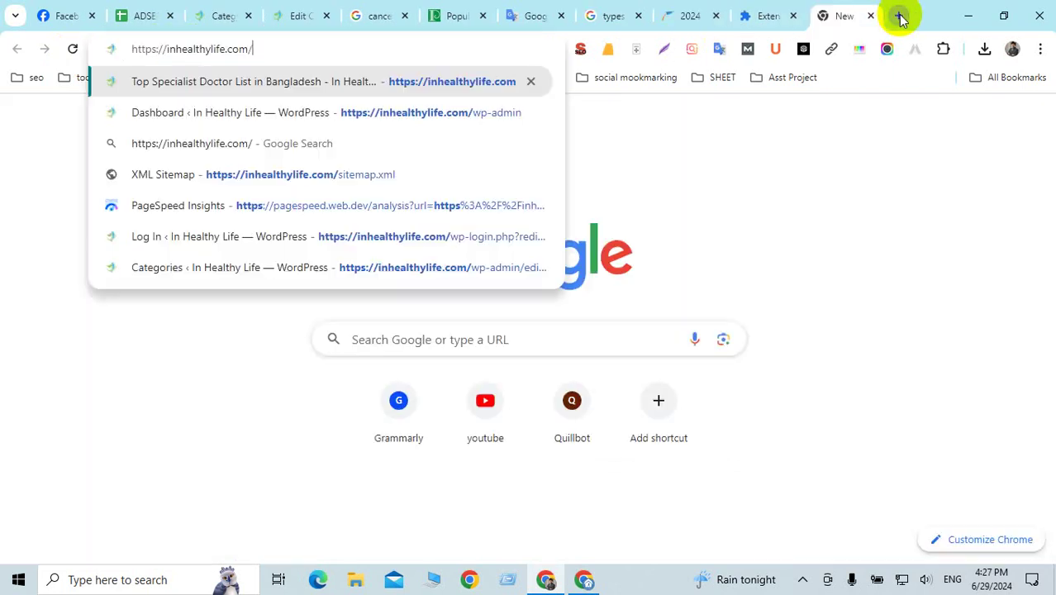
{"action": "key", "text": "Return"}
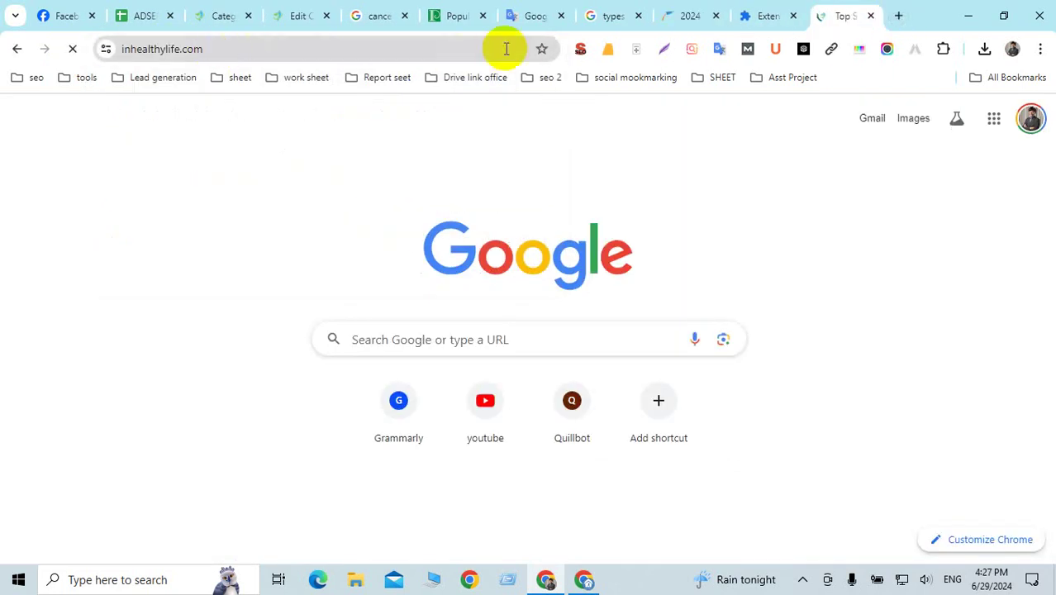
{"action": "scroll", "coordinate": [494, 294], "scroll_direction": "down", "scroll_amount": 10}
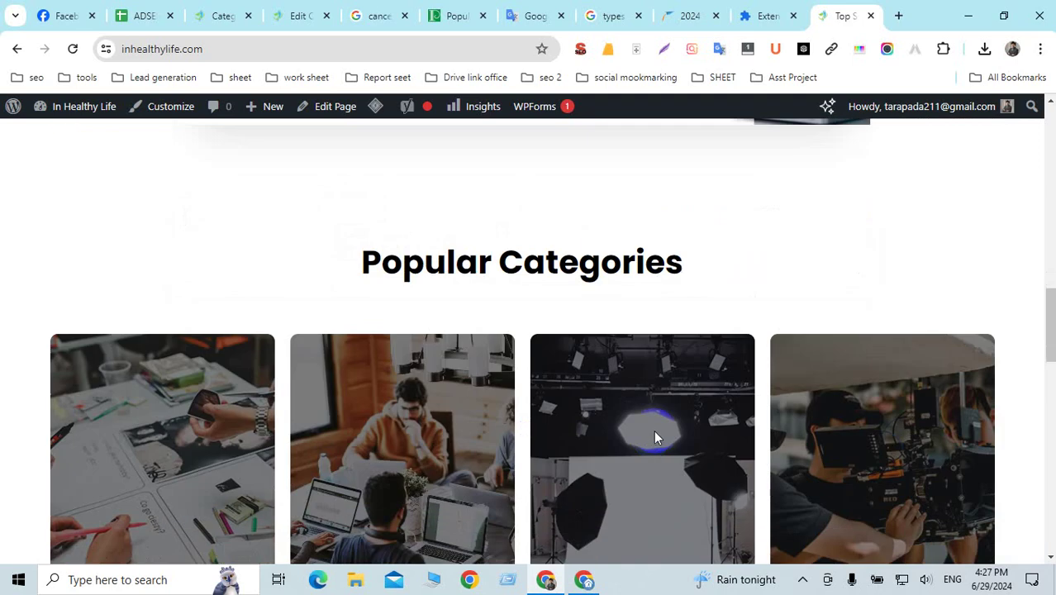
{"action": "scroll", "coordinate": [654, 433], "scroll_direction": "up", "scroll_amount": 10}
{"action": "left_click", "coordinate": [249, 59]}
{"action": "key", "text": "ctrl+c"}
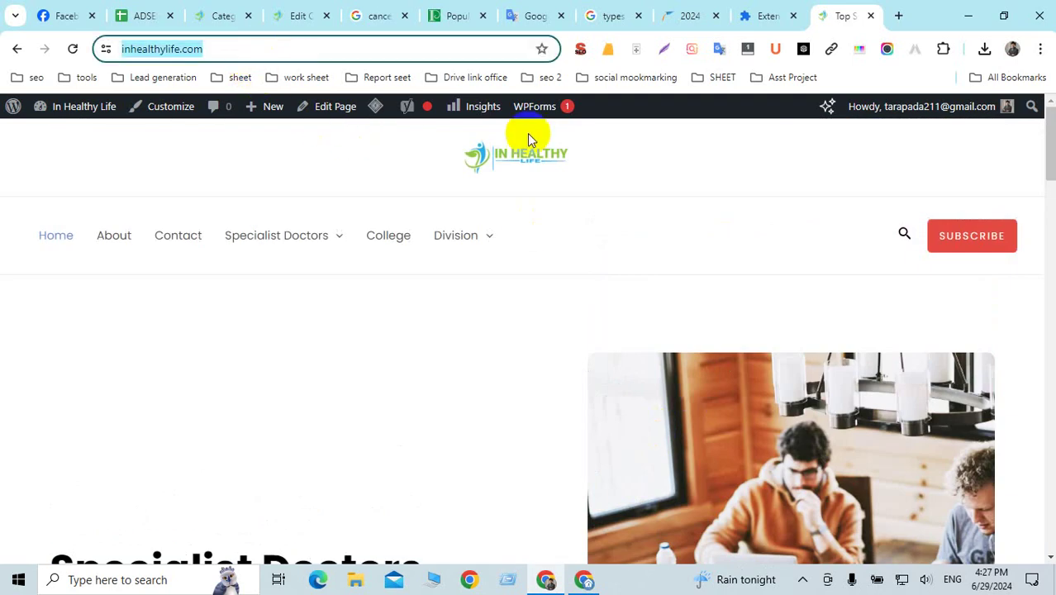
{"action": "left_click", "coordinate": [303, 16]}
{"action": "left_click", "coordinate": [476, 344]}
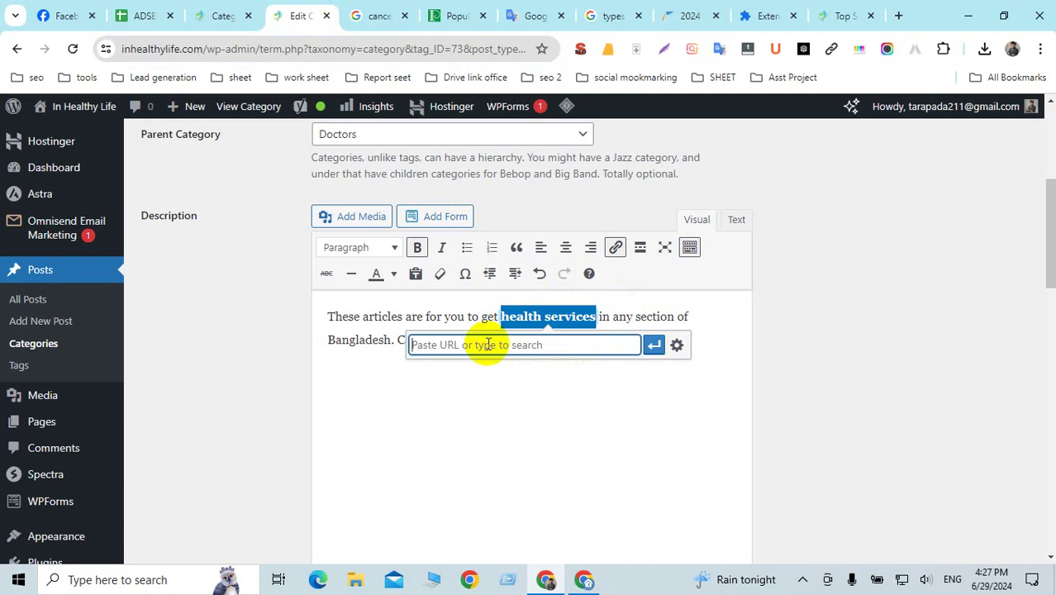
{"action": "key", "text": "ctrl+v"}
{"action": "left_click", "coordinate": [680, 347]}
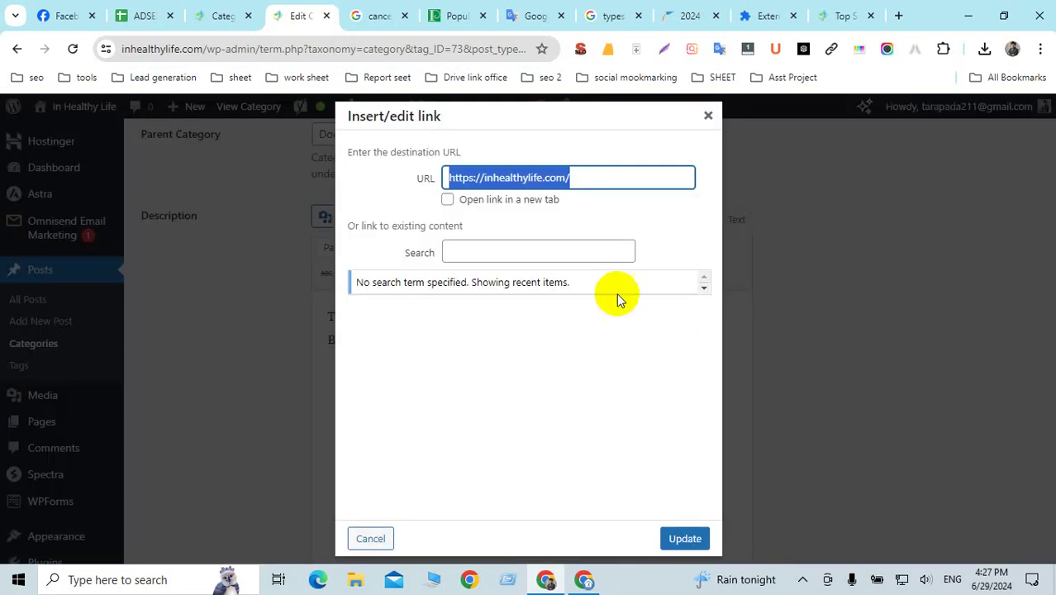
{"action": "left_click", "coordinate": [446, 202]}
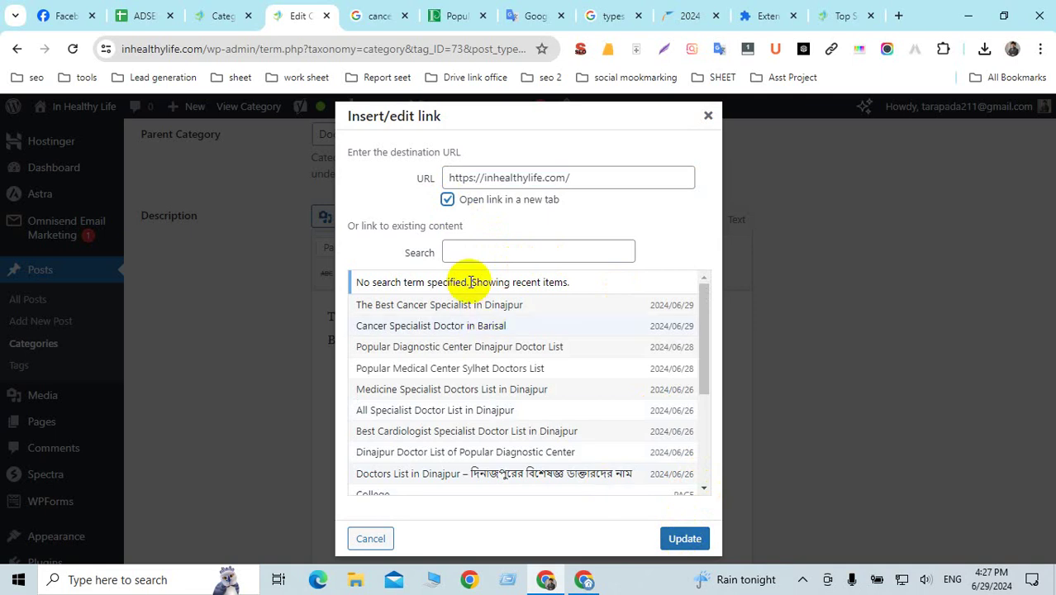
{"action": "left_click", "coordinate": [447, 201]}
{"action": "left_click", "coordinate": [447, 201]}
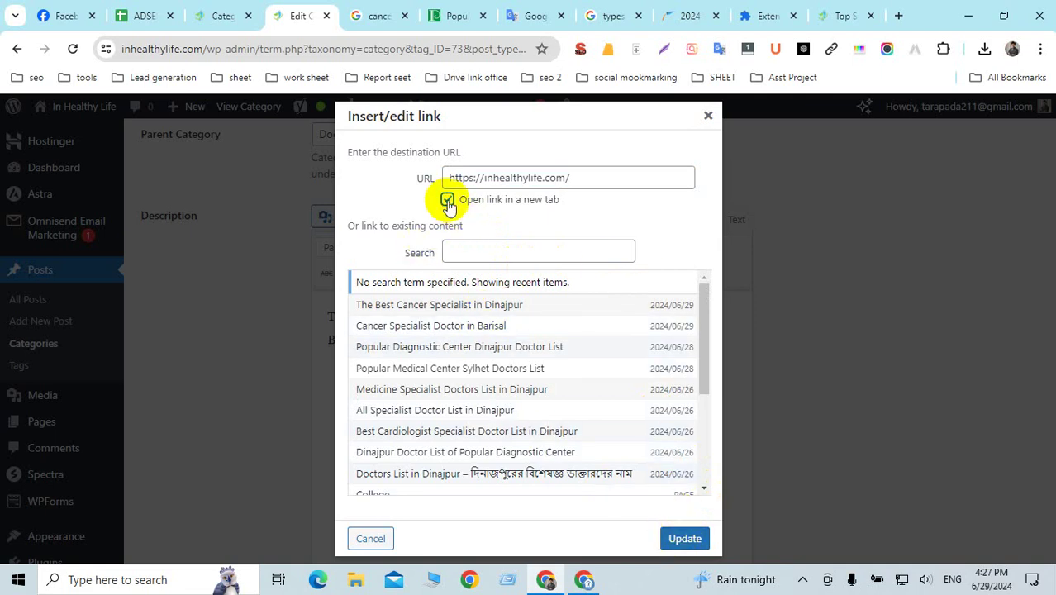
{"action": "left_click", "coordinate": [685, 539]}
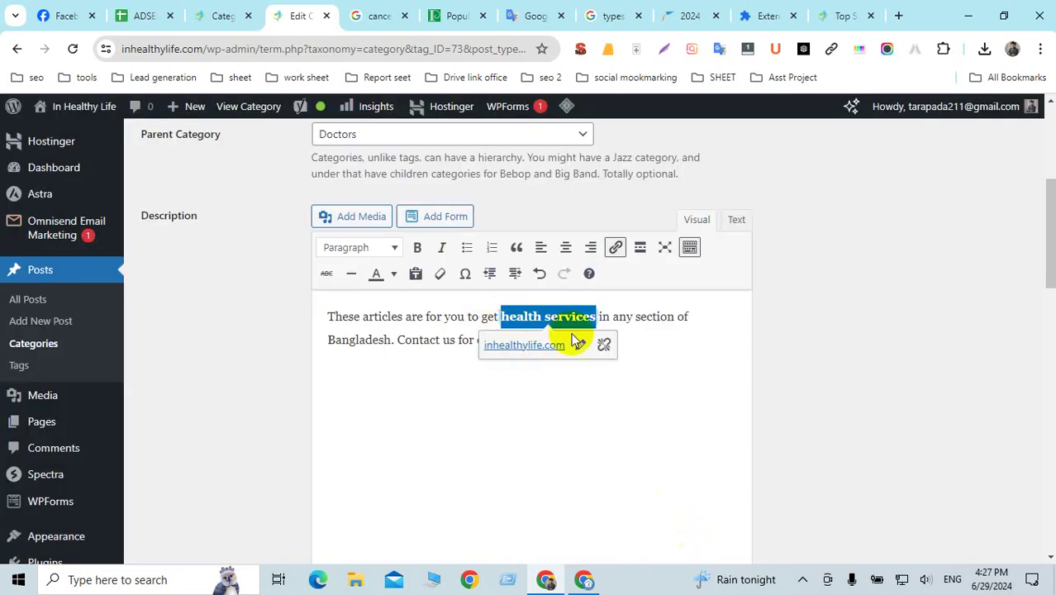
{"action": "left_click", "coordinate": [638, 317]}
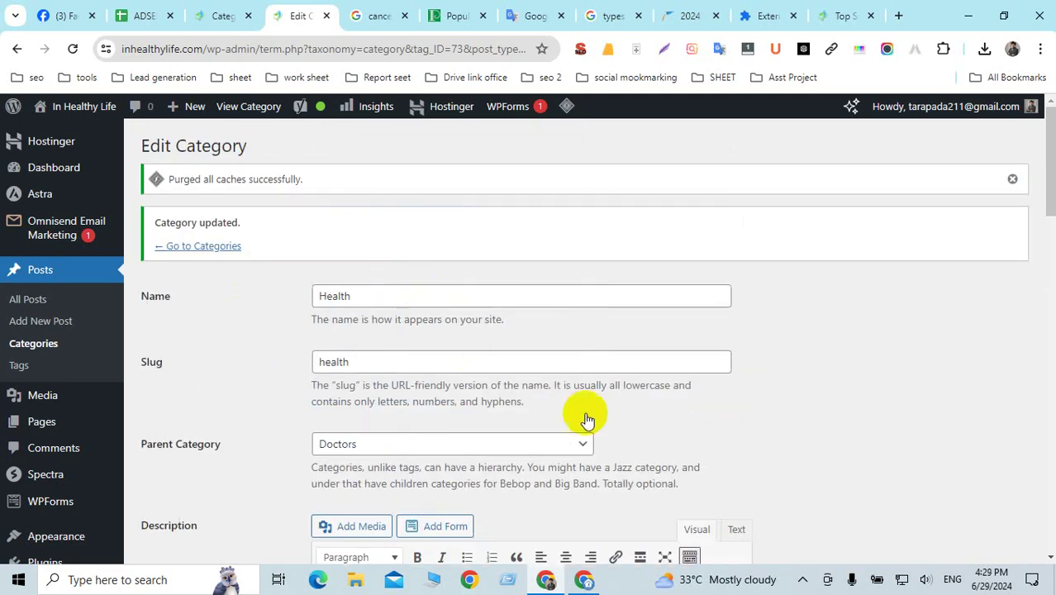
Test the inhealthylife.com link on "health services" in the description and return to the category's edit page.
{"action": "scroll", "coordinate": [586, 420], "scroll_direction": "down", "scroll_amount": 3}
{"action": "left_click", "coordinate": [486, 324]}
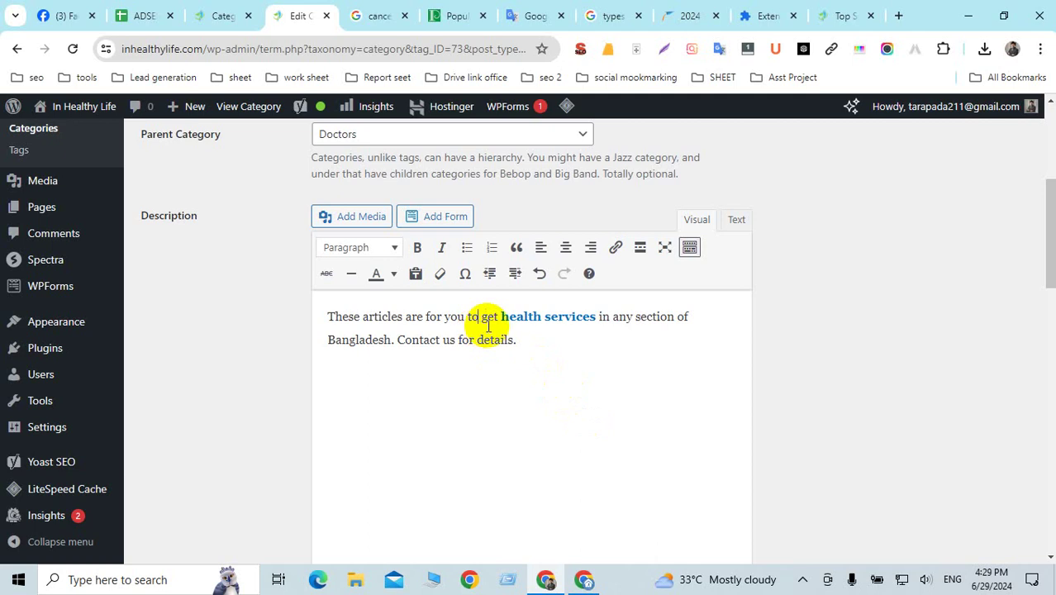
{"action": "left_click", "coordinate": [542, 320]}
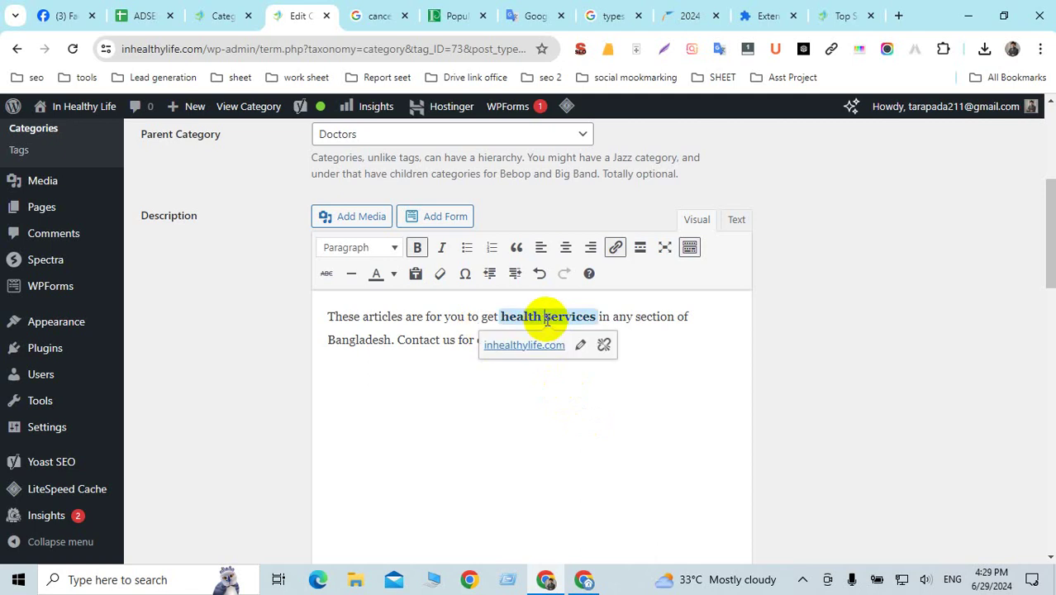
{"action": "left_click", "coordinate": [512, 344]}
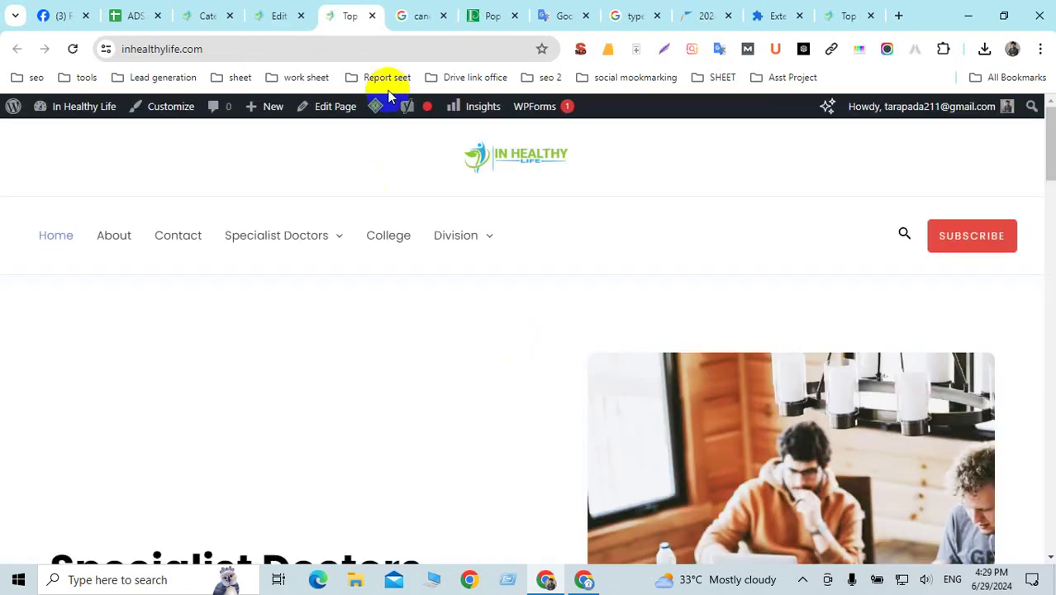
{"action": "left_click", "coordinate": [278, 18]}
Save the update to the Health category and check its description with the linked "health services" text.
{"action": "scroll", "coordinate": [462, 406], "scroll_direction": "down", "scroll_amount": 15}
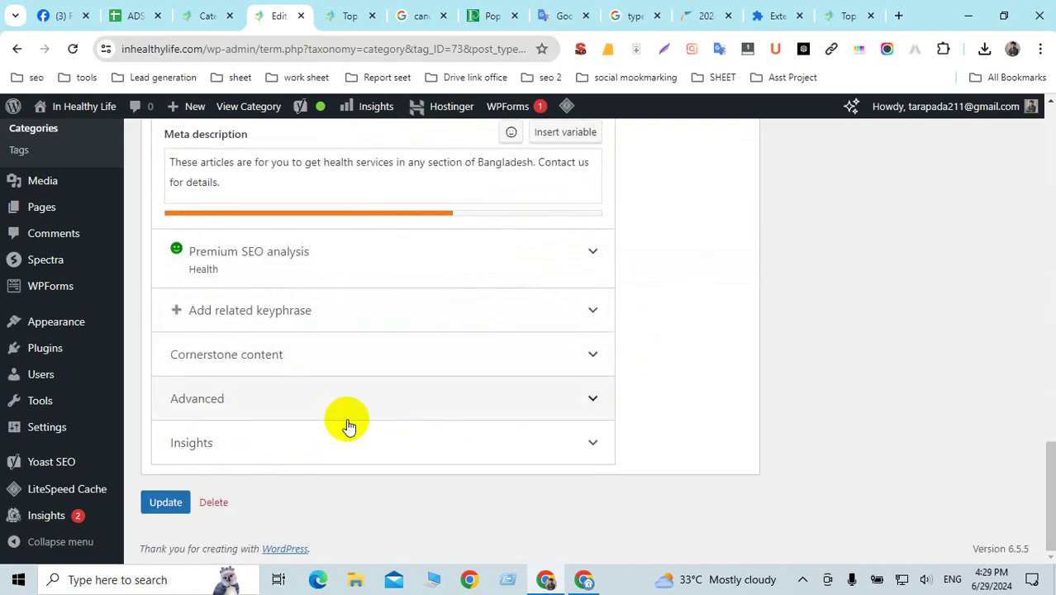
{"action": "left_click", "coordinate": [167, 503]}
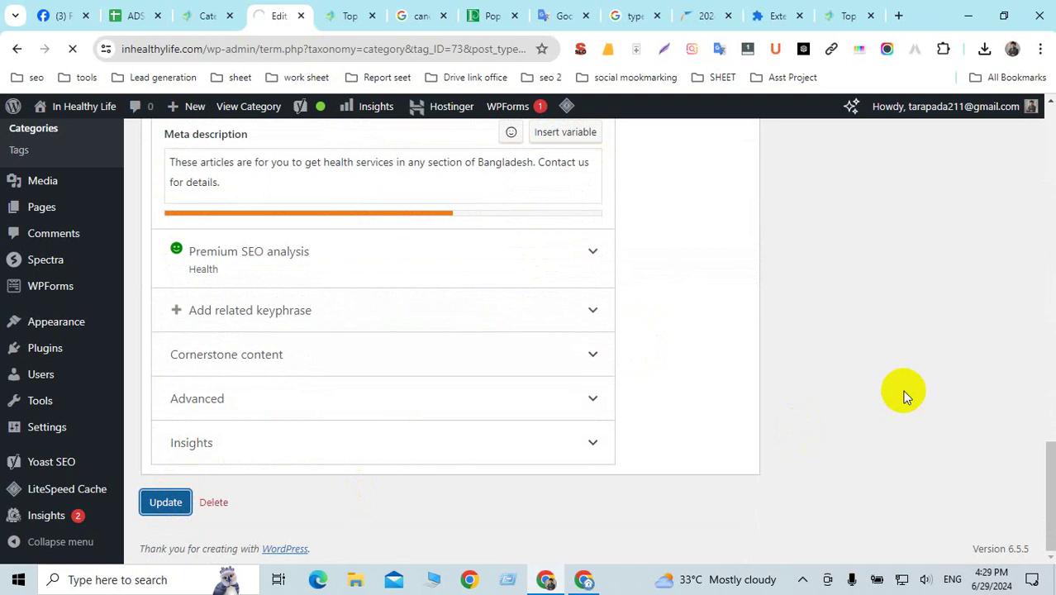
{"action": "scroll", "coordinate": [905, 392], "scroll_direction": "up", "scroll_amount": 8}
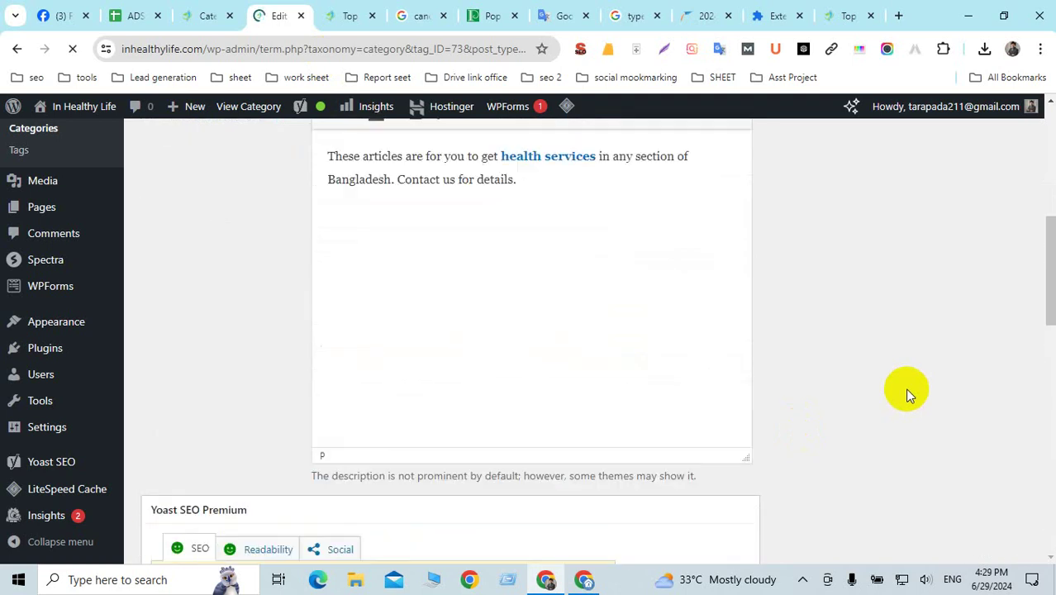
{"action": "scroll", "coordinate": [905, 387], "scroll_direction": "up", "scroll_amount": 3}
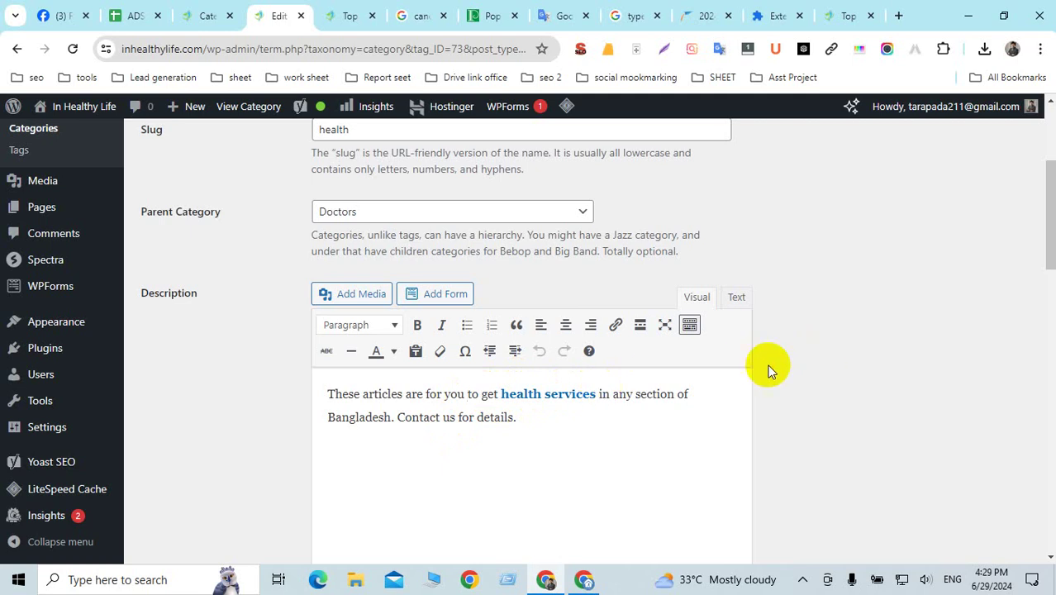
Review the Health category's name, slug, parent category and description on its edit page.
{"action": "scroll", "coordinate": [715, 251], "scroll_direction": "down", "scroll_amount": 3}
{"action": "scroll", "coordinate": [628, 251], "scroll_direction": "up", "scroll_amount": 6}
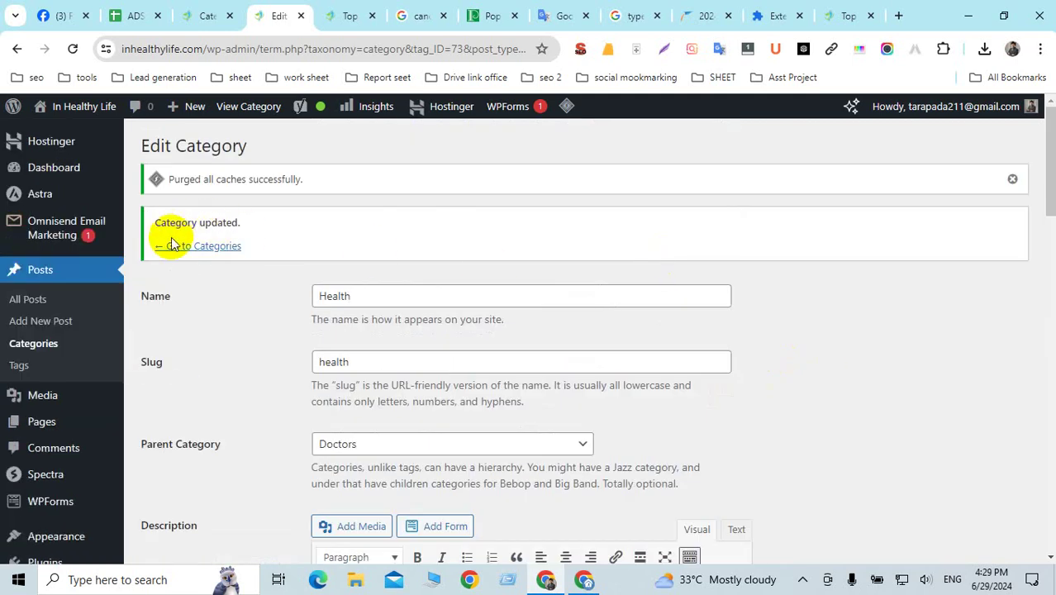
{"action": "left_click_drag", "start_coordinate": [176, 148], "coordinate": [240, 149]}
{"action": "left_click", "coordinate": [857, 366]}
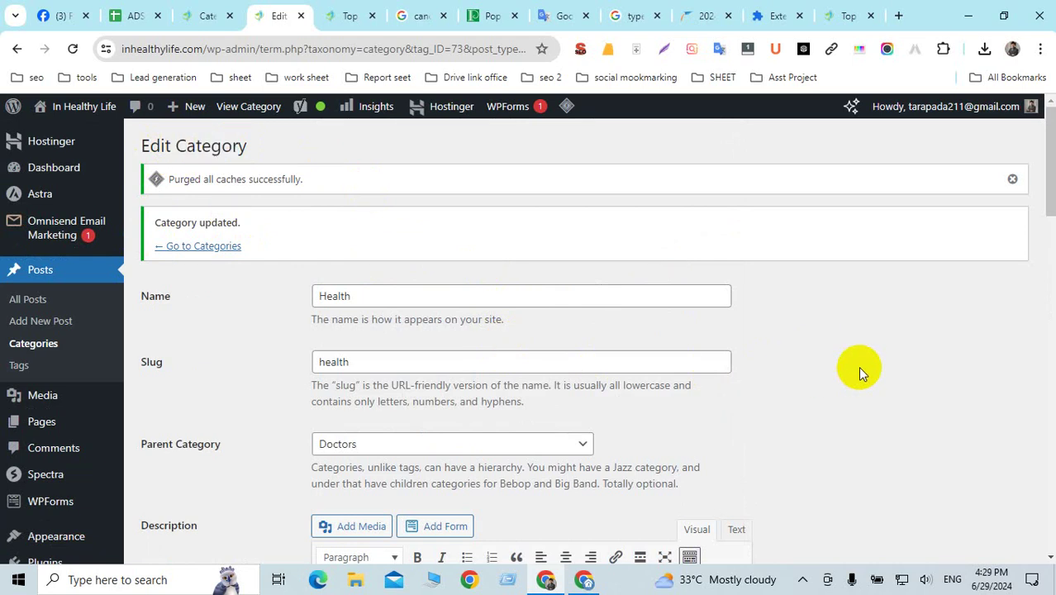
{"action": "scroll", "coordinate": [851, 366], "scroll_direction": "down", "scroll_amount": 1}
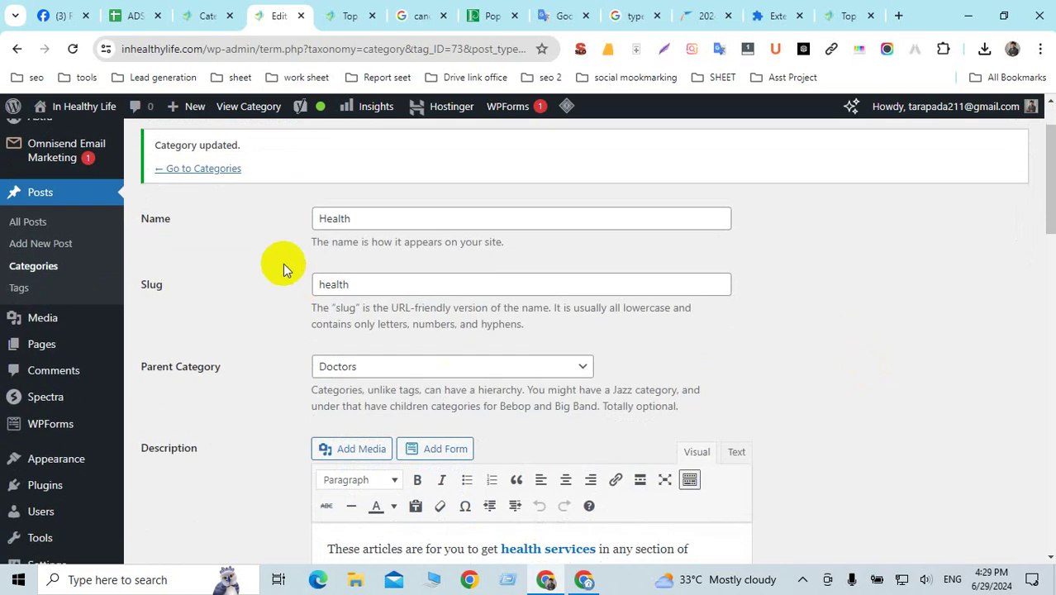
{"action": "scroll", "coordinate": [342, 283], "scroll_direction": "down", "scroll_amount": 2}
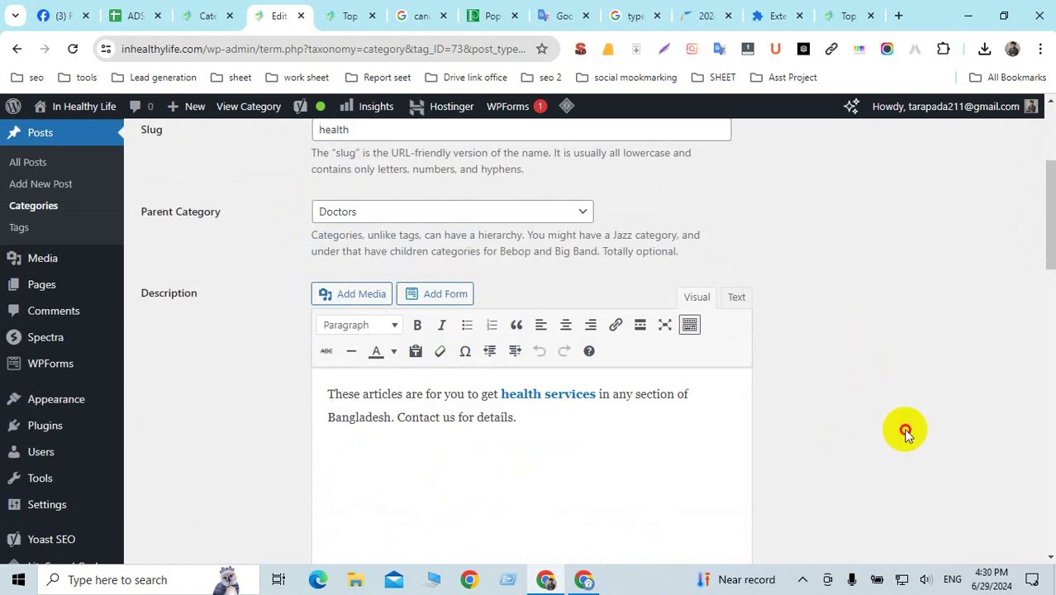
{"action": "scroll", "coordinate": [250, 366], "scroll_direction": "up", "scroll_amount": 3}
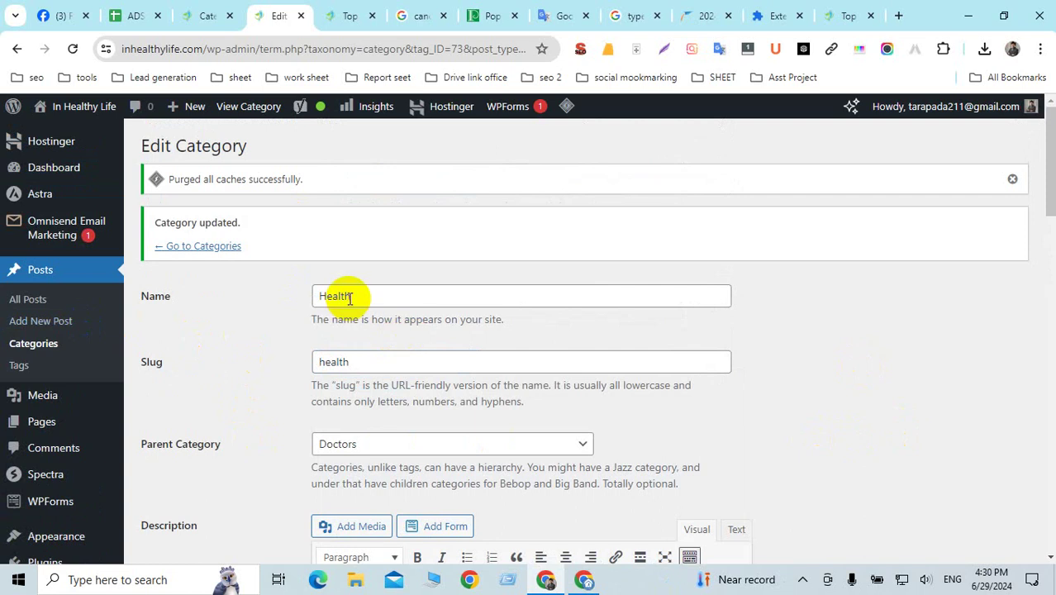
Reload the live homepage and examine its Specialist Doctors and Division submenus and the page sections below.
{"action": "left_click", "coordinate": [849, 16]}
{"action": "left_click", "coordinate": [72, 48]}
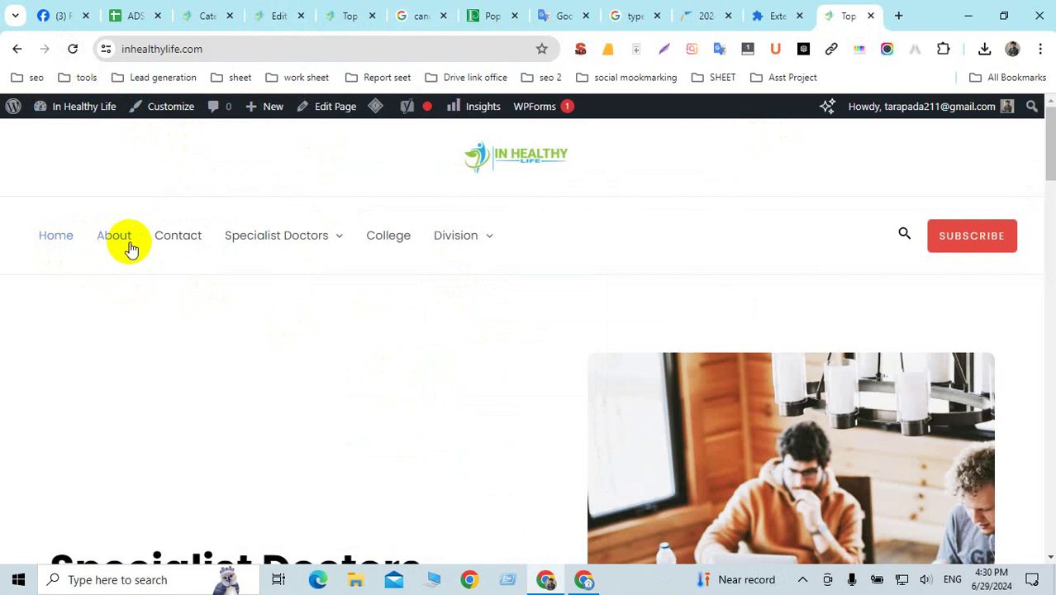
{"action": "mouse_move", "coordinate": [469, 246]}
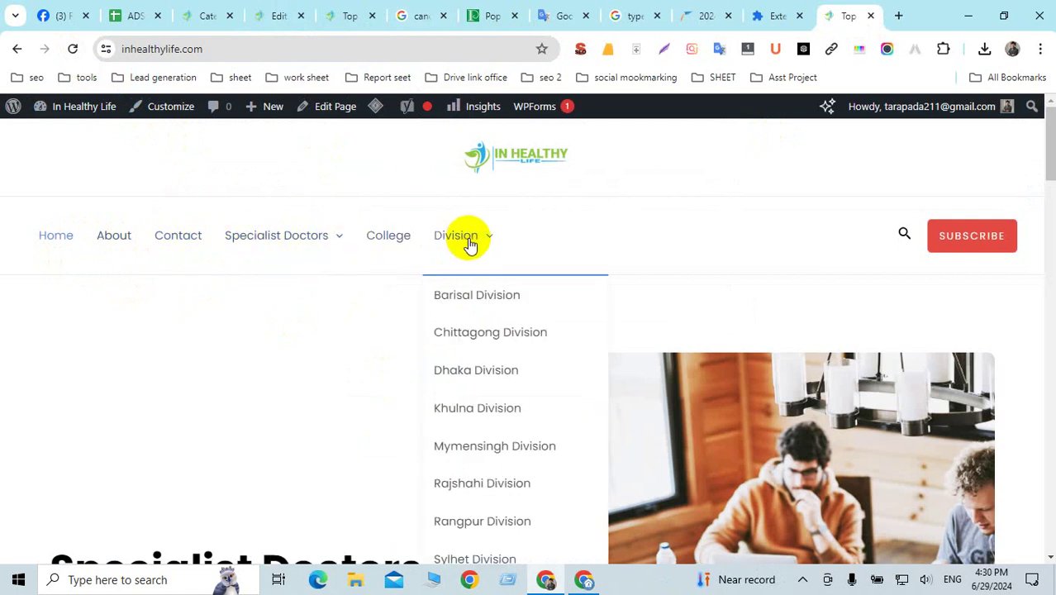
{"action": "scroll", "coordinate": [380, 222], "scroll_direction": "down", "scroll_amount": 1}
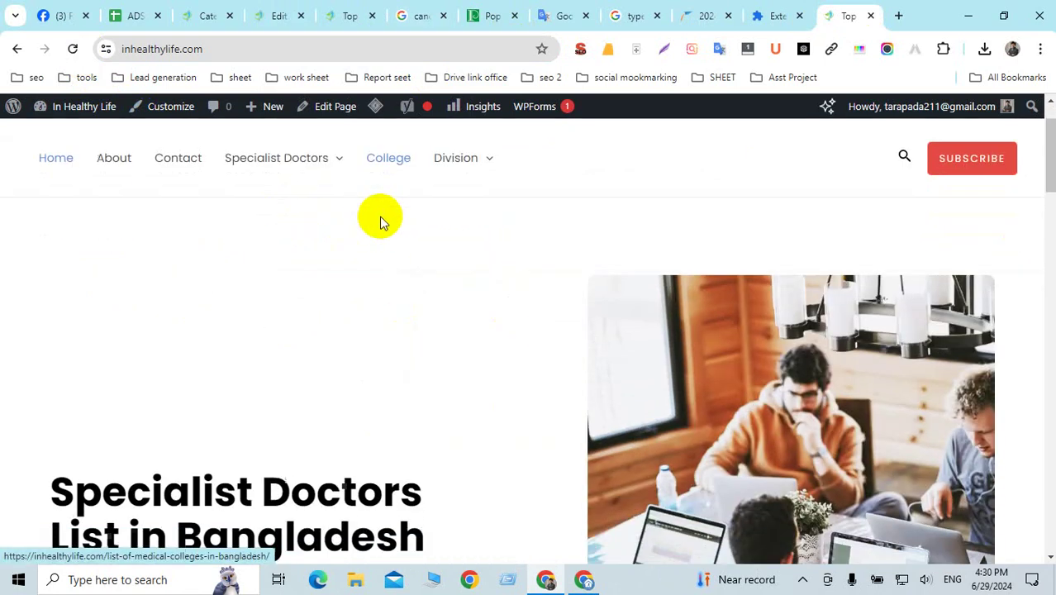
{"action": "mouse_move", "coordinate": [283, 156]}
{"action": "scroll", "coordinate": [248, 261], "scroll_direction": "down", "scroll_amount": 1}
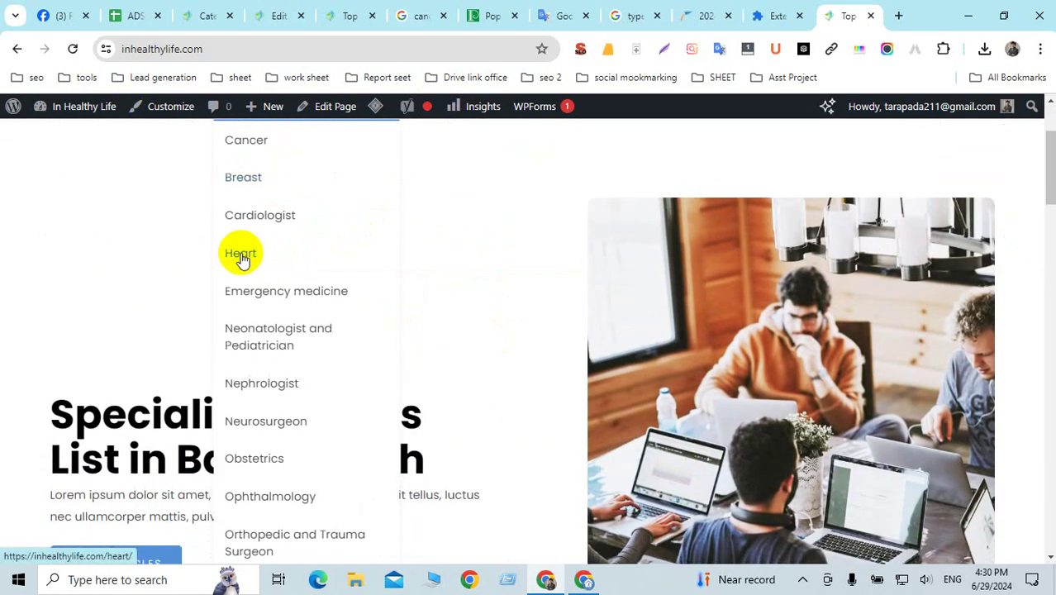
{"action": "scroll", "coordinate": [276, 265], "scroll_direction": "down", "scroll_amount": 4}
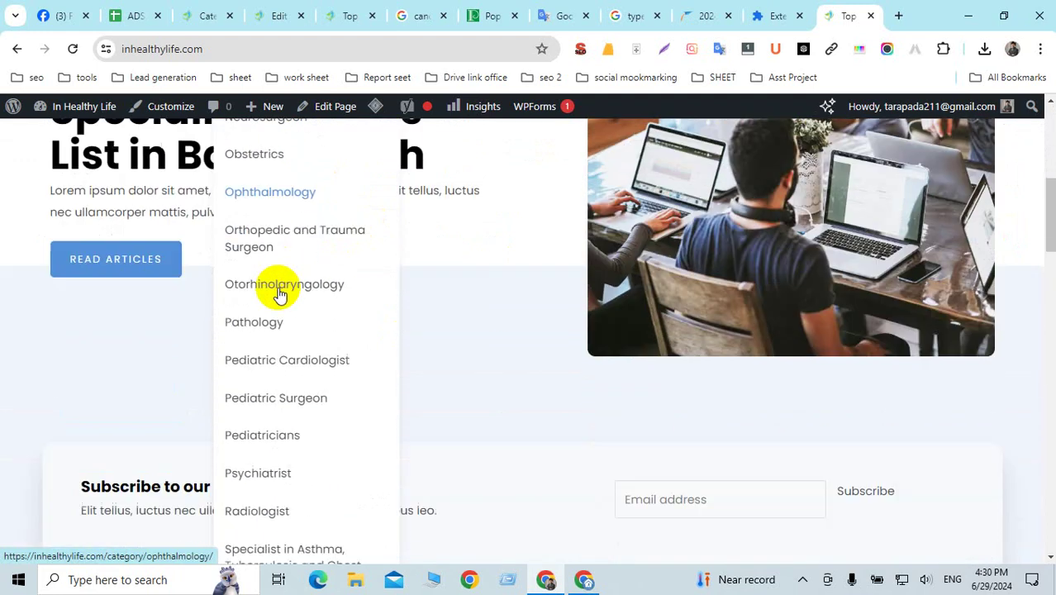
{"action": "scroll", "coordinate": [279, 295], "scroll_direction": "down", "scroll_amount": 3}
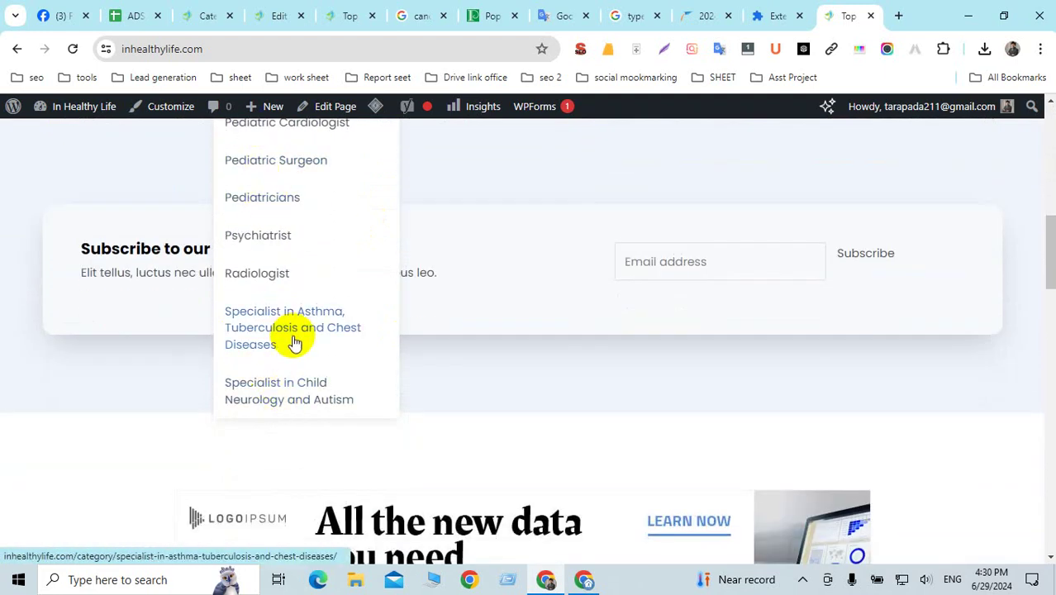
{"action": "scroll", "coordinate": [466, 376], "scroll_direction": "down", "scroll_amount": 12}
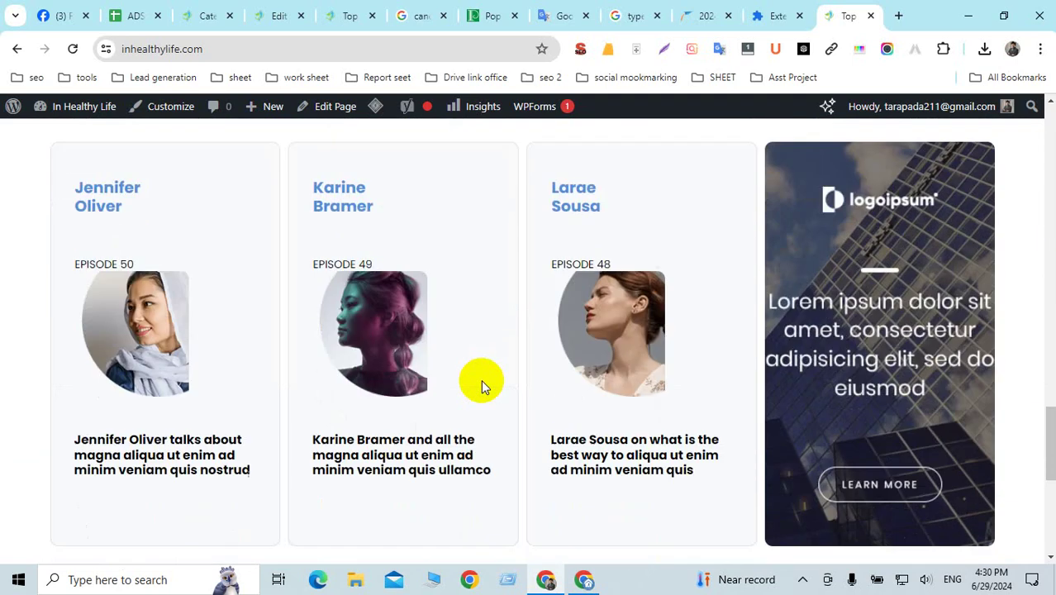
{"action": "scroll", "coordinate": [483, 379], "scroll_direction": "down", "scroll_amount": 5}
{"action": "scroll", "coordinate": [649, 373], "scroll_direction": "up", "scroll_amount": 10}
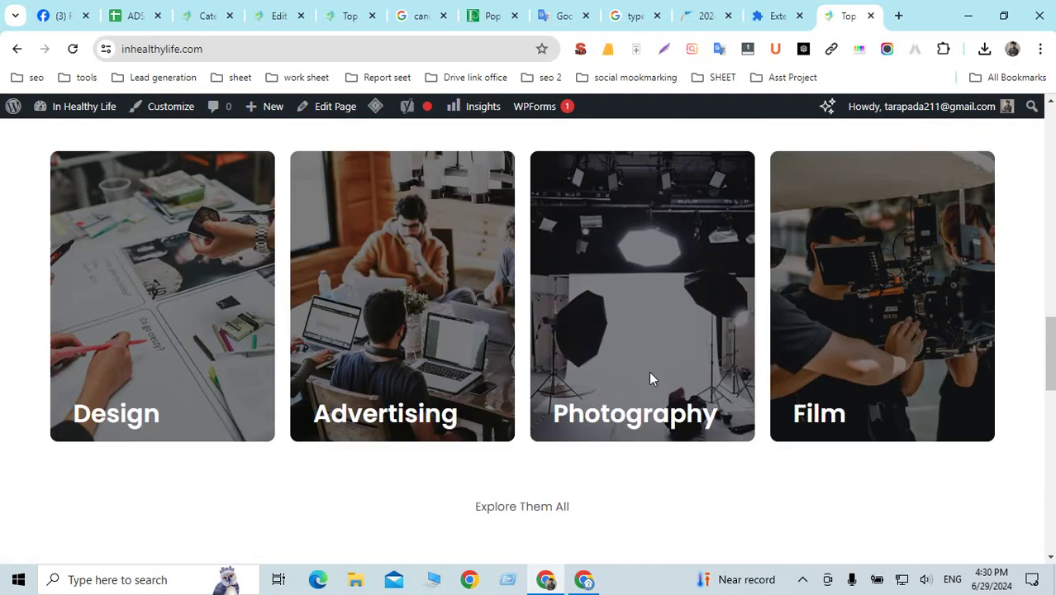
{"action": "scroll", "coordinate": [648, 373], "scroll_direction": "up", "scroll_amount": 10}
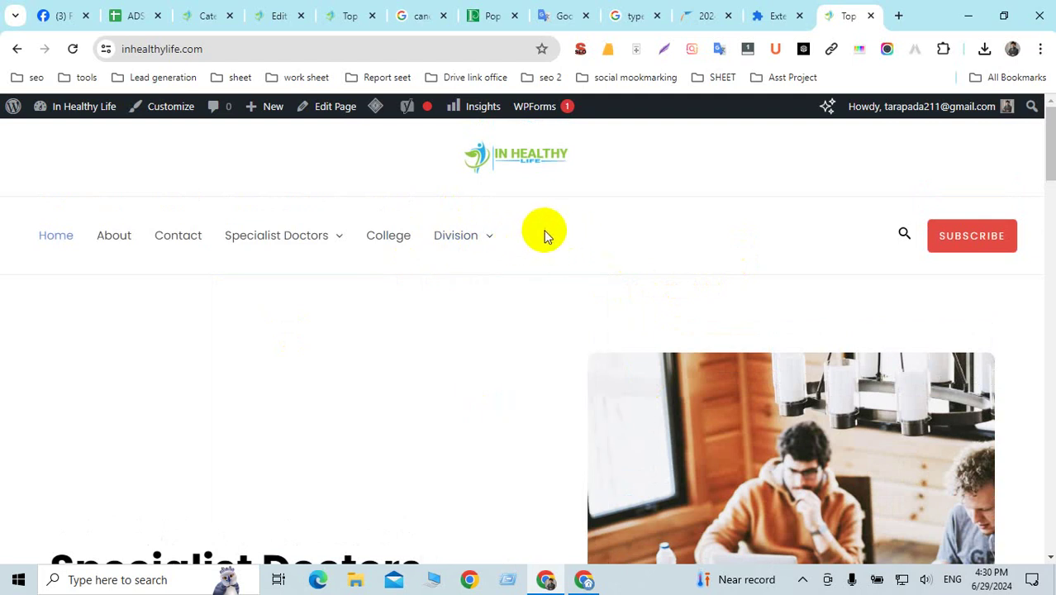
Return to the WordPress admin and open the editor for the site's navigation menus.
{"action": "left_click", "coordinate": [277, 17]}
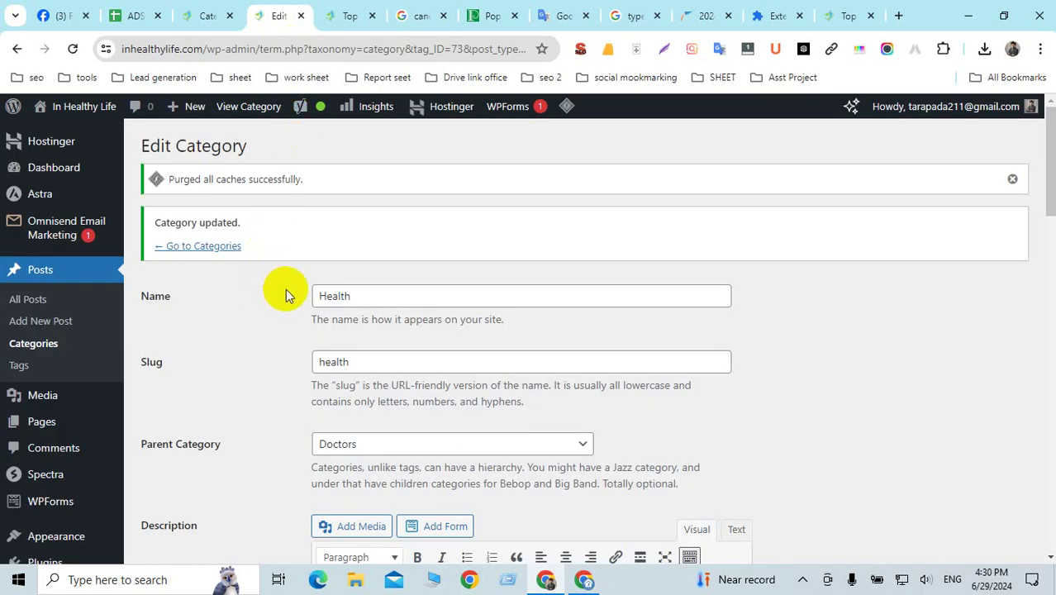
{"action": "scroll", "coordinate": [60, 380], "scroll_direction": "down", "scroll_amount": 3}
{"action": "mouse_move", "coordinate": [64, 365]}
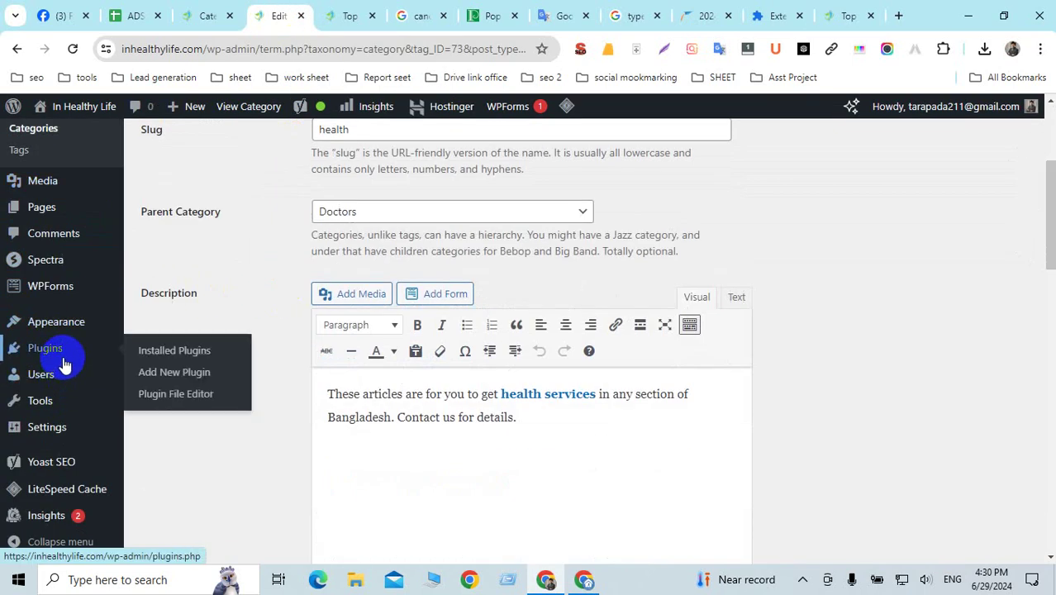
{"action": "mouse_move", "coordinate": [73, 321]}
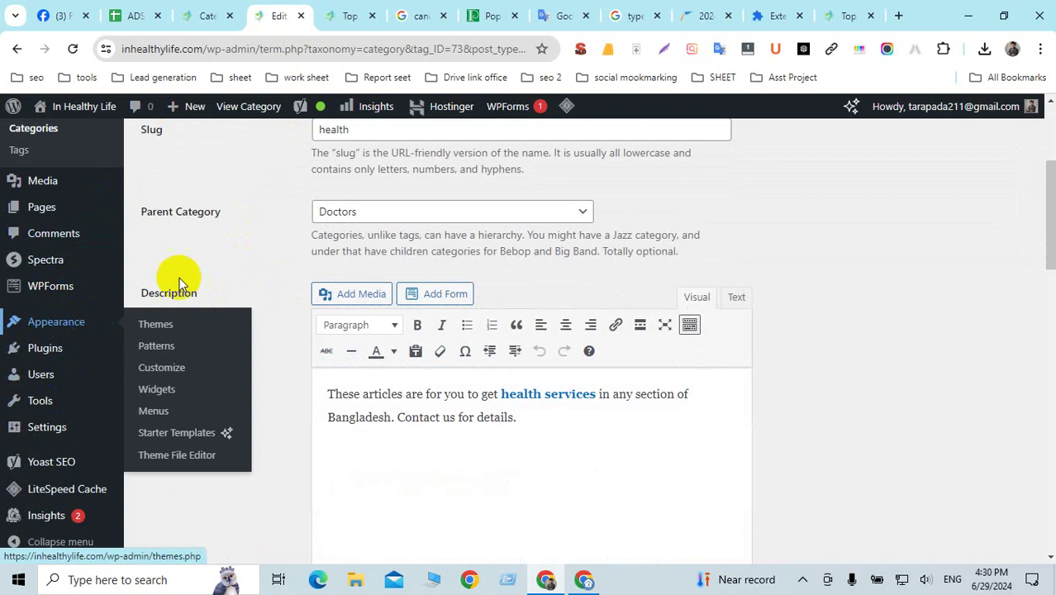
{"action": "mouse_move", "coordinate": [40, 324]}
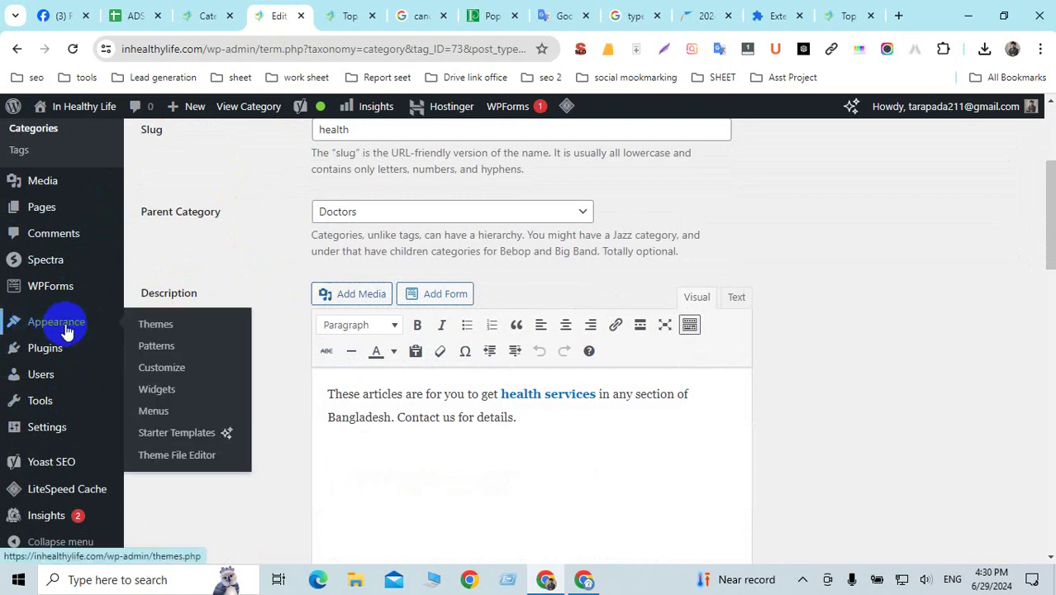
{"action": "left_click", "coordinate": [161, 418]}
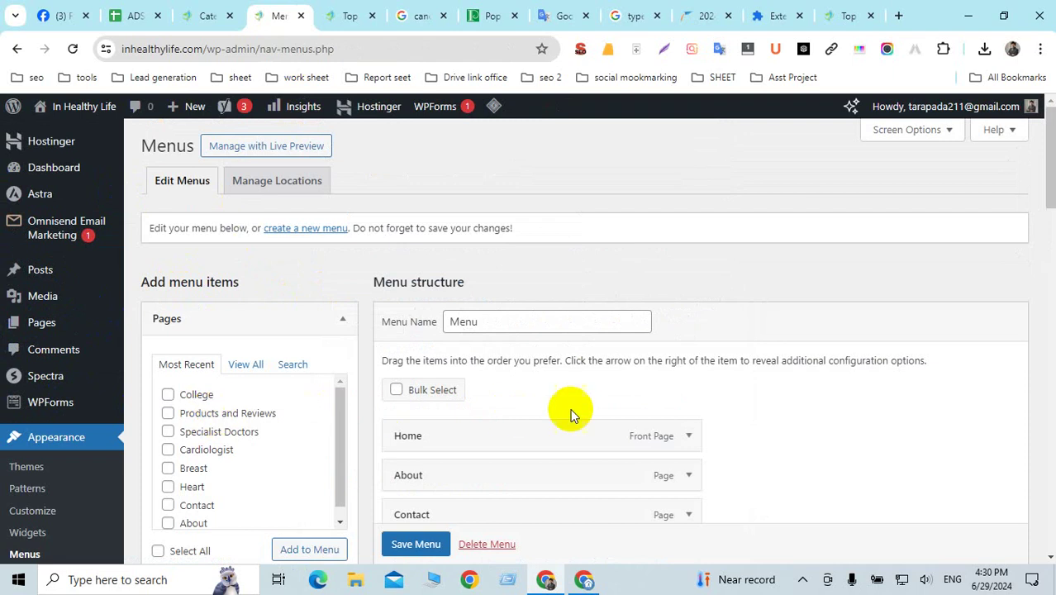
Examine the start of the menu structure and the recent pages and most used categories available as menu items.
{"action": "scroll", "coordinate": [570, 411], "scroll_direction": "down", "scroll_amount": 3}
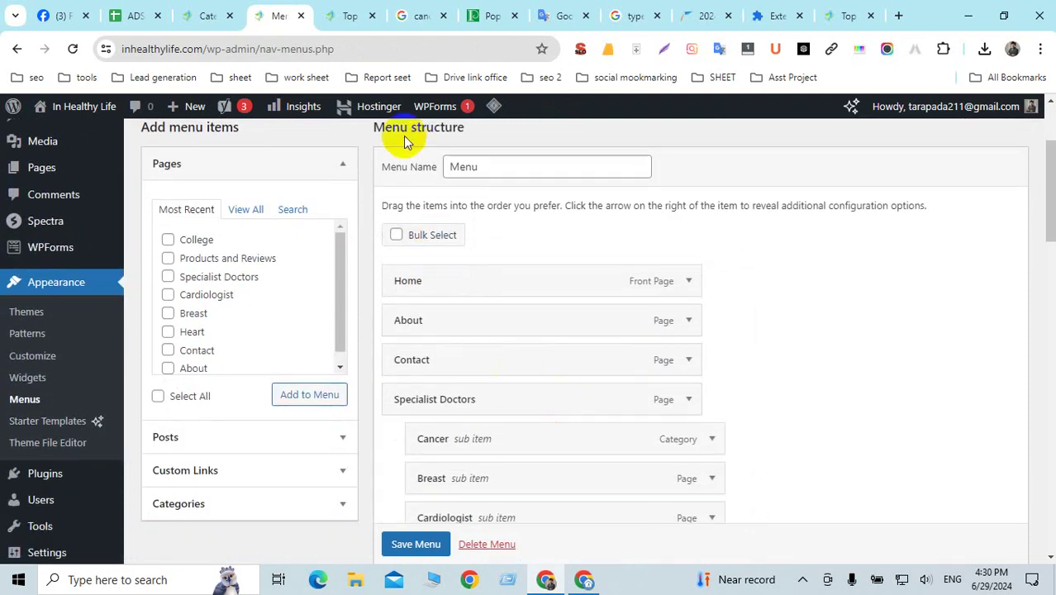
{"action": "left_click_drag", "start_coordinate": [385, 130], "coordinate": [417, 130]}
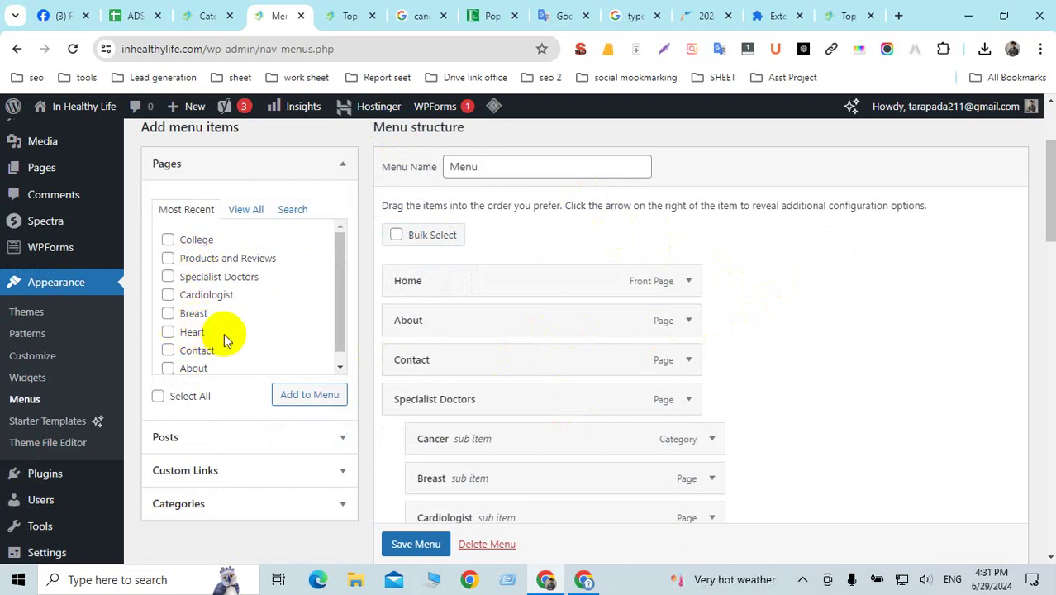
{"action": "scroll", "coordinate": [219, 322], "scroll_direction": "up", "scroll_amount": 1}
{"action": "scroll", "coordinate": [223, 347], "scroll_direction": "down", "scroll_amount": 1}
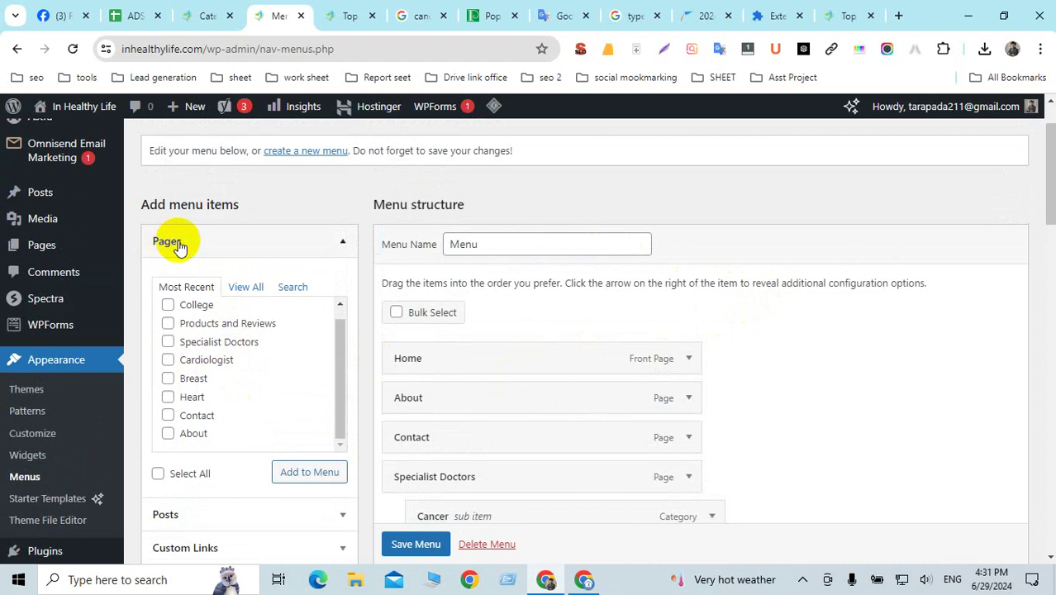
{"action": "scroll", "coordinate": [264, 268], "scroll_direction": "down", "scroll_amount": 1}
{"action": "scroll", "coordinate": [266, 274], "scroll_direction": "down", "scroll_amount": 2}
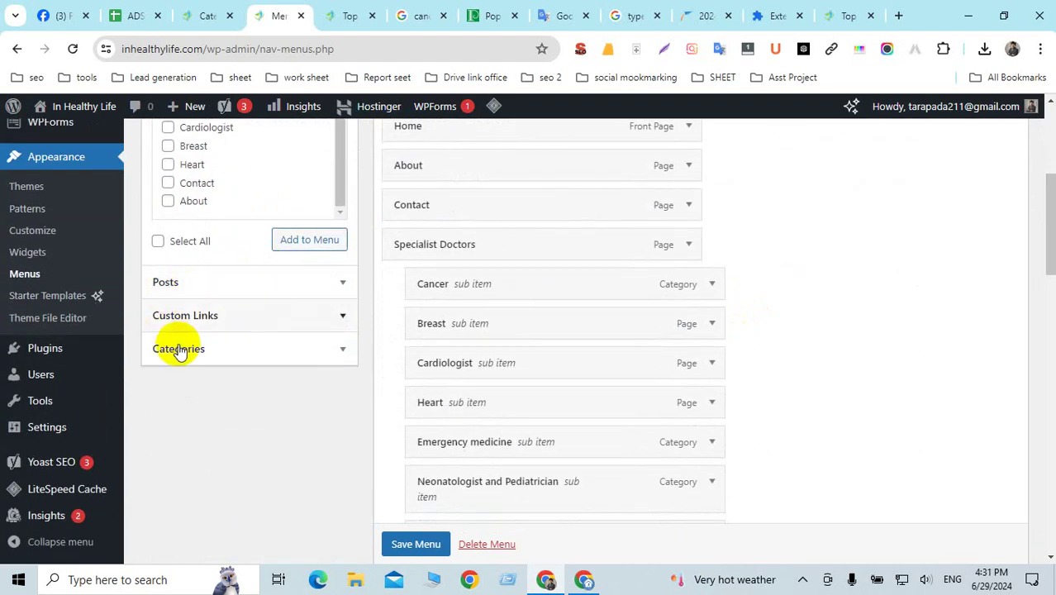
{"action": "left_click", "coordinate": [345, 350]}
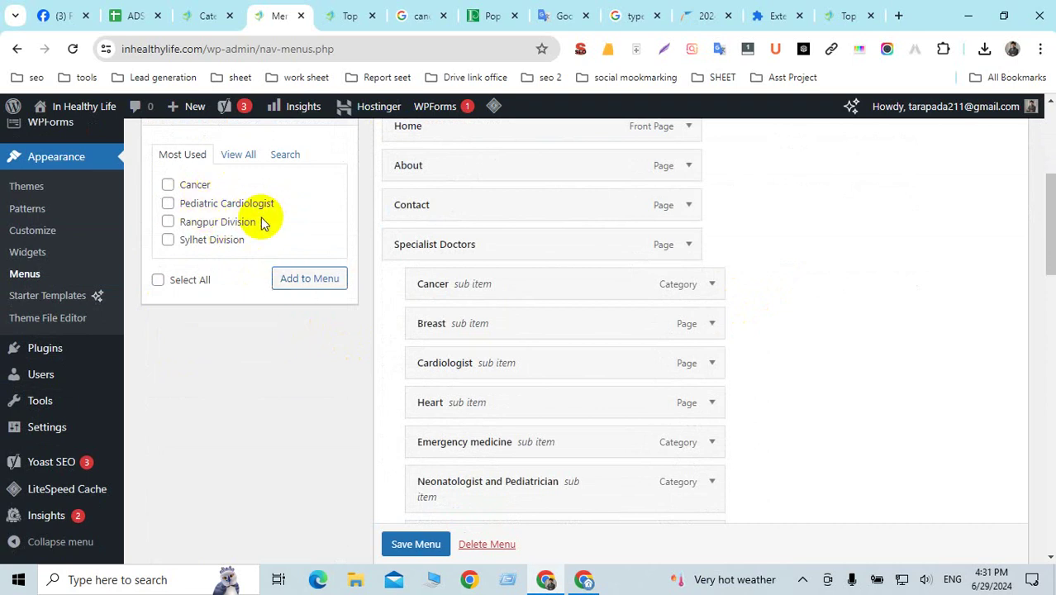
{"action": "scroll", "coordinate": [263, 222], "scroll_direction": "down", "scroll_amount": 1}
{"action": "scroll", "coordinate": [265, 219], "scroll_direction": "up", "scroll_amount": 2}
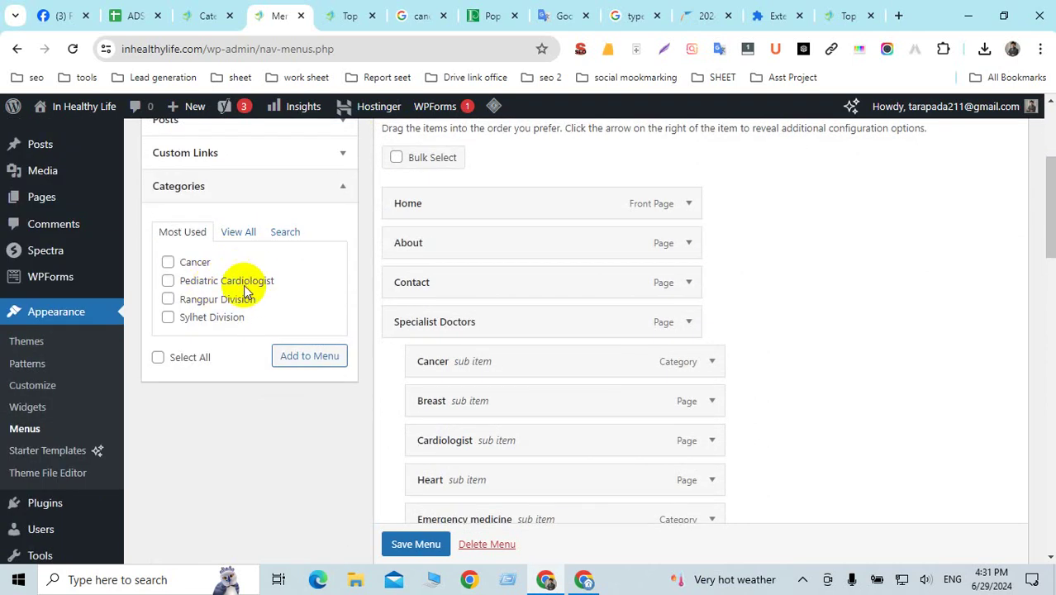
{"action": "scroll", "coordinate": [256, 296], "scroll_direction": "up", "scroll_amount": 1}
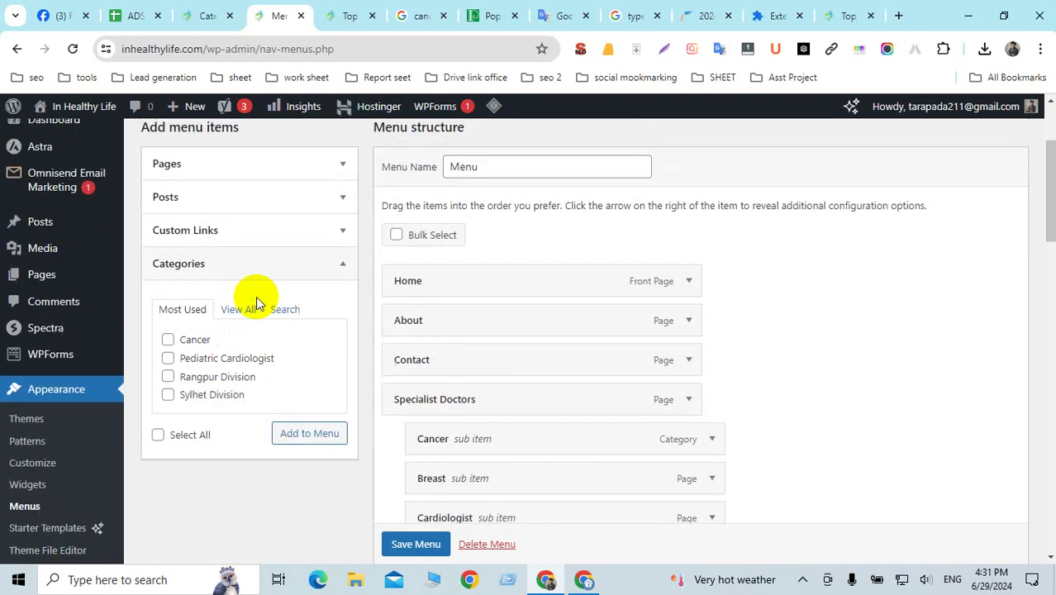
Look through the most recent posts that are available as menu items.
{"action": "left_click", "coordinate": [294, 264]}
{"action": "left_click", "coordinate": [276, 199]}
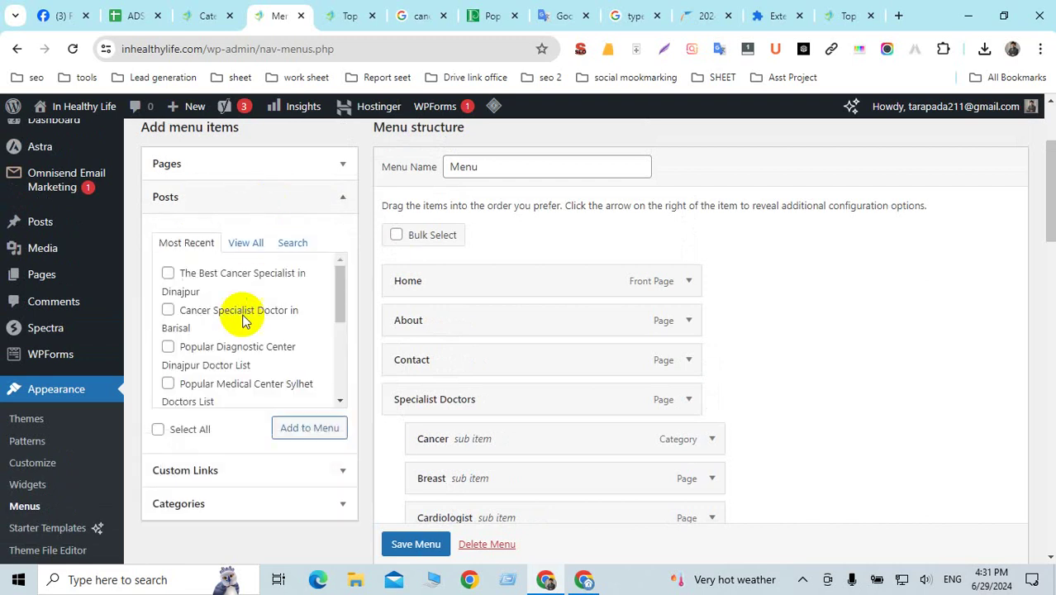
{"action": "scroll", "coordinate": [247, 322], "scroll_direction": "down", "scroll_amount": 2}
{"action": "scroll", "coordinate": [250, 329], "scroll_direction": "down", "scroll_amount": 1}
{"action": "scroll", "coordinate": [252, 329], "scroll_direction": "up", "scroll_amount": 3}
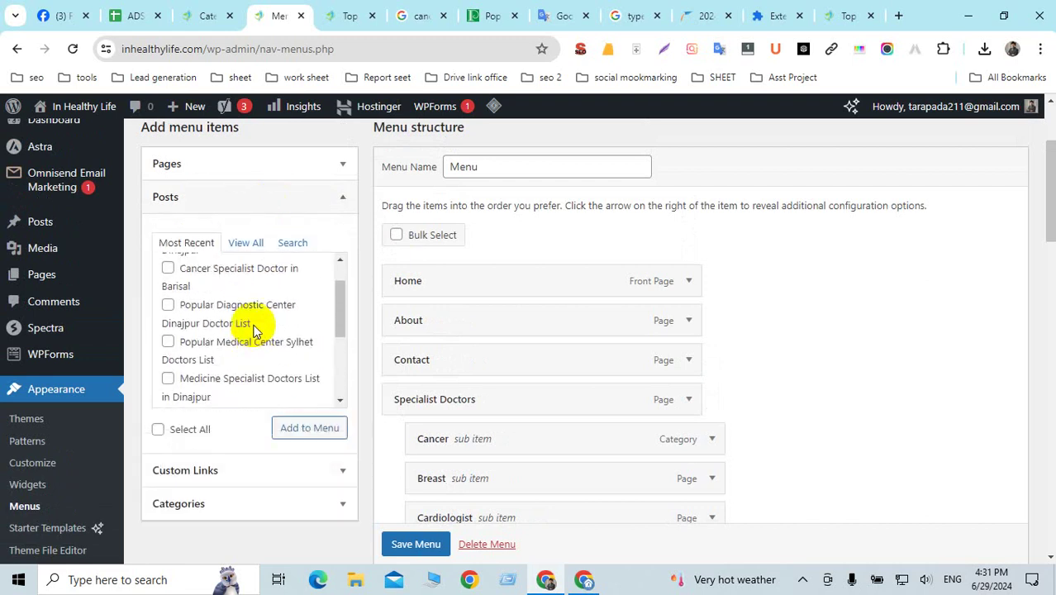
List all pages available as menu items and look through them.
{"action": "left_click", "coordinate": [229, 165]}
{"action": "scroll", "coordinate": [223, 280], "scroll_direction": "down", "scroll_amount": 1}
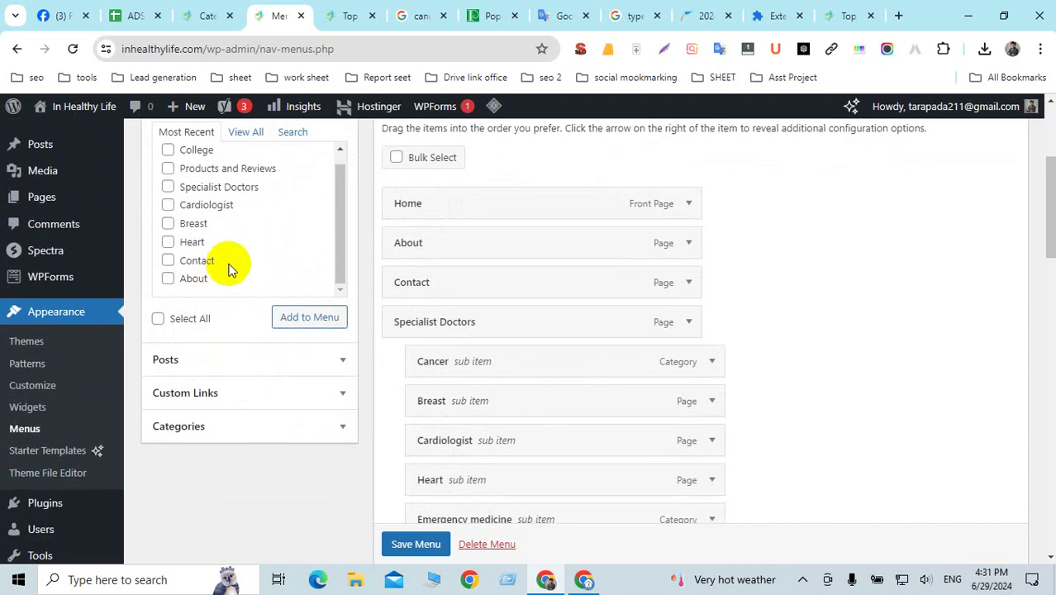
{"action": "scroll", "coordinate": [231, 259], "scroll_direction": "up", "scroll_amount": 2}
{"action": "left_click", "coordinate": [245, 210]}
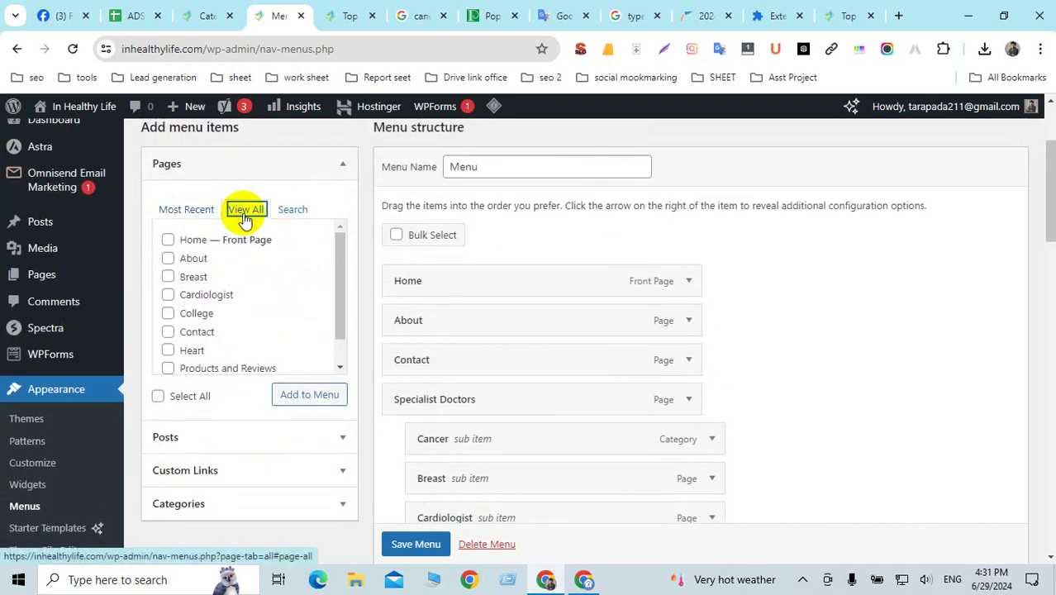
{"action": "scroll", "coordinate": [264, 266], "scroll_direction": "down", "scroll_amount": 1}
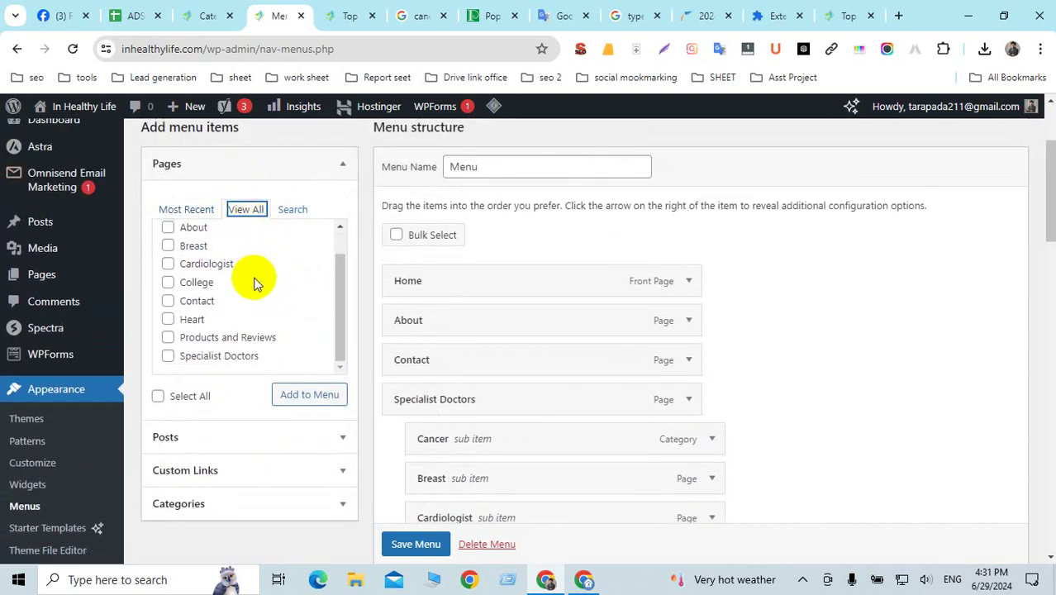
{"action": "scroll", "coordinate": [256, 274], "scroll_direction": "down", "scroll_amount": 1}
{"action": "scroll", "coordinate": [256, 272], "scroll_direction": "up", "scroll_amount": 1}
{"action": "scroll", "coordinate": [256, 271], "scroll_direction": "up", "scroll_amount": 1}
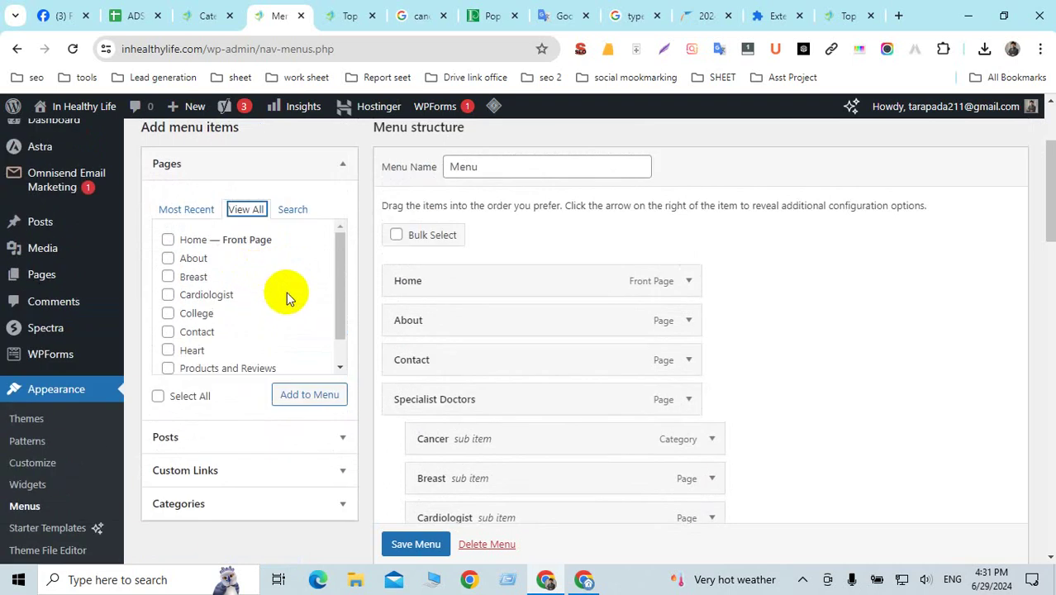
{"action": "scroll", "coordinate": [278, 273], "scroll_direction": "down", "scroll_amount": 1}
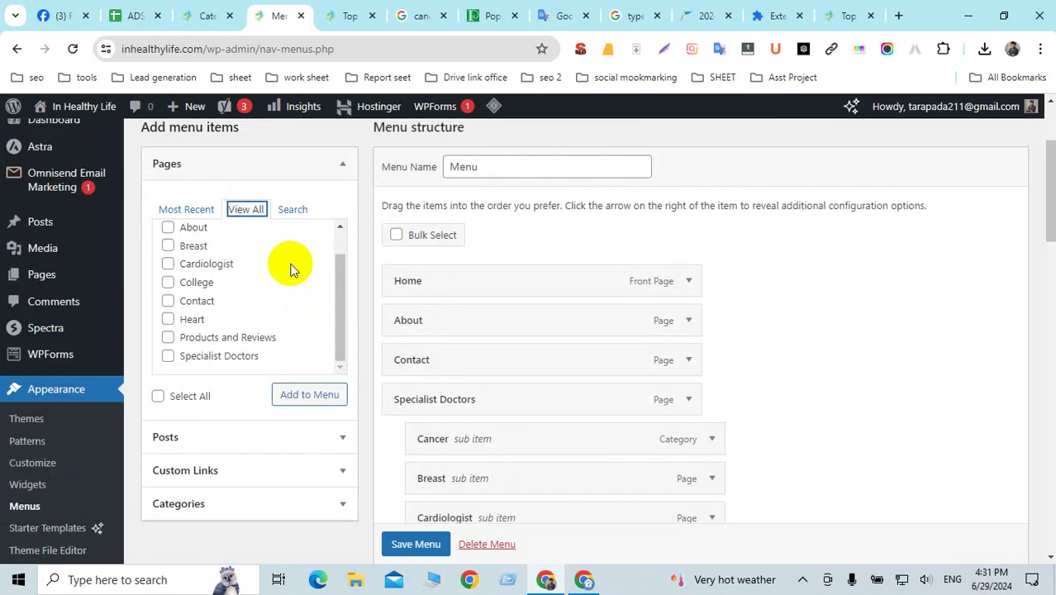
Inspect the remaining items of the menu structure and the menu settings, including the display location.
{"action": "scroll", "coordinate": [514, 331], "scroll_direction": "down", "scroll_amount": 15}
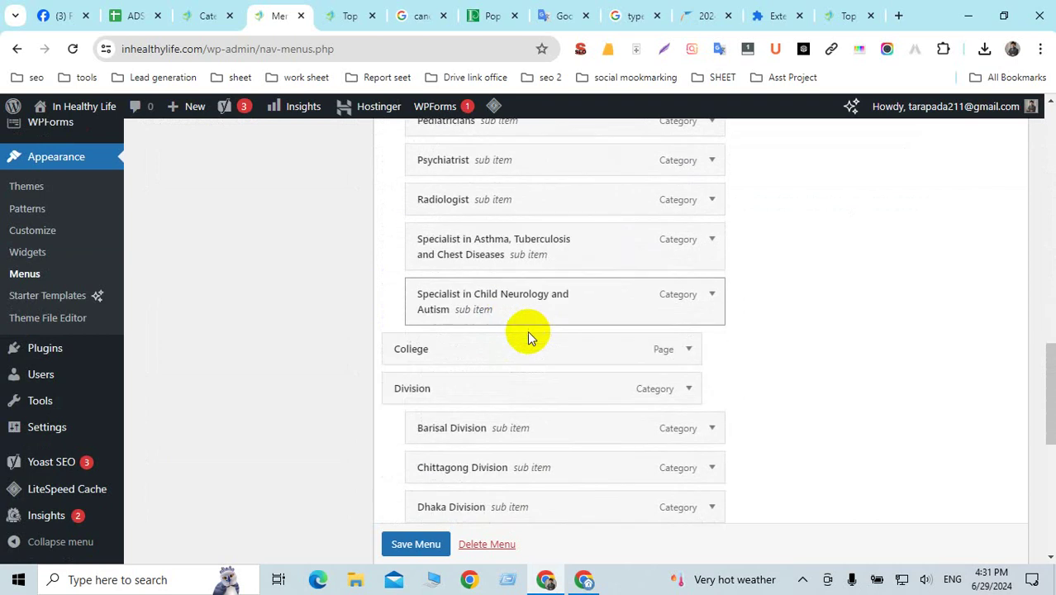
{"action": "scroll", "coordinate": [527, 330], "scroll_direction": "down", "scroll_amount": 6}
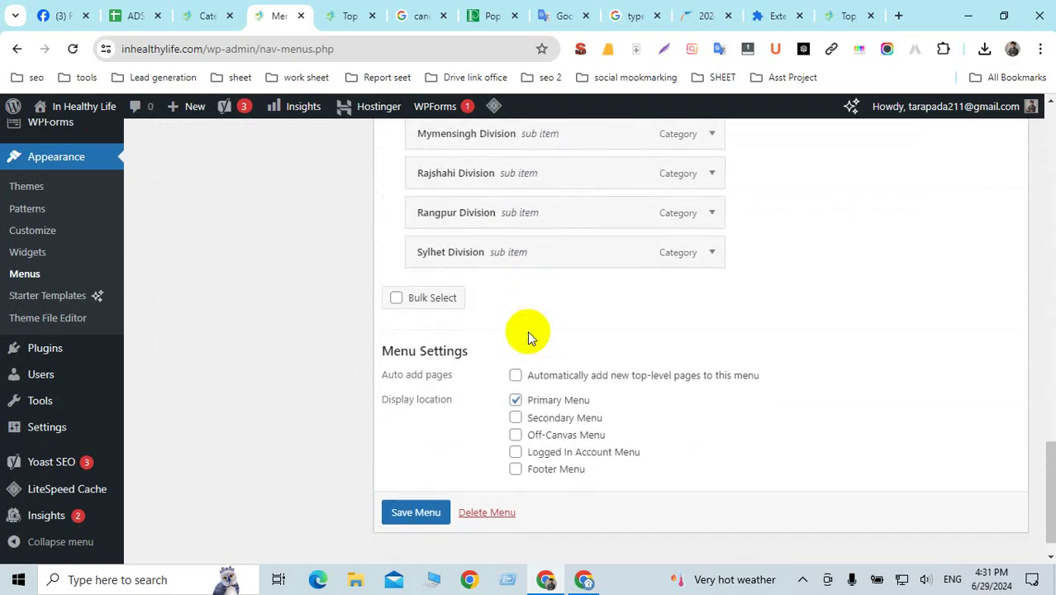
Look back through the whole menu structure, from the Division sub items up to the Home item.
{"action": "scroll", "coordinate": [527, 330], "scroll_direction": "up", "scroll_amount": 3}
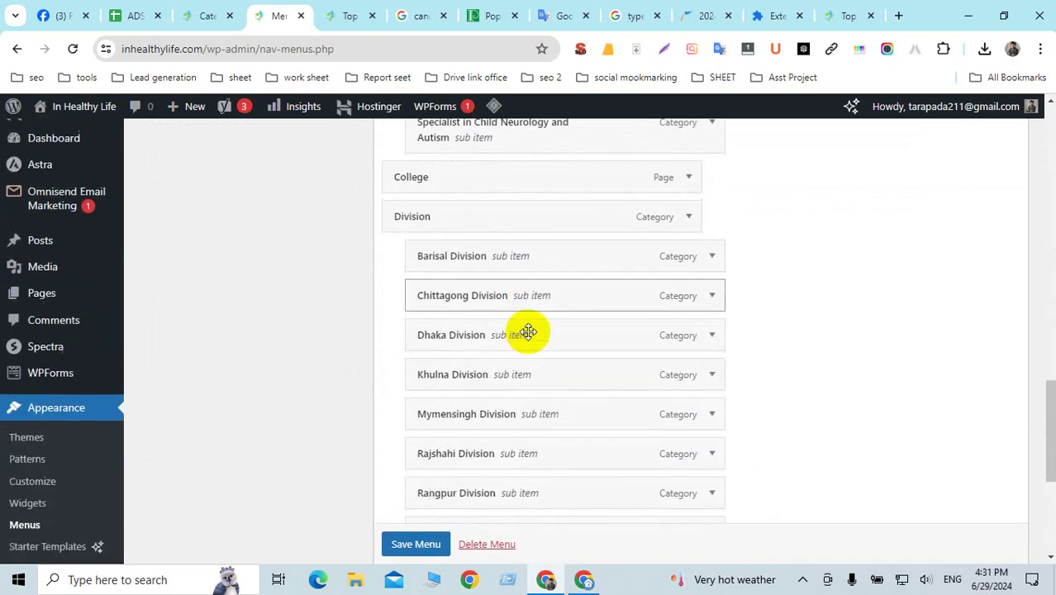
{"action": "scroll", "coordinate": [527, 330], "scroll_direction": "down", "scroll_amount": 2}
{"action": "scroll", "coordinate": [527, 330], "scroll_direction": "up", "scroll_amount": 5}
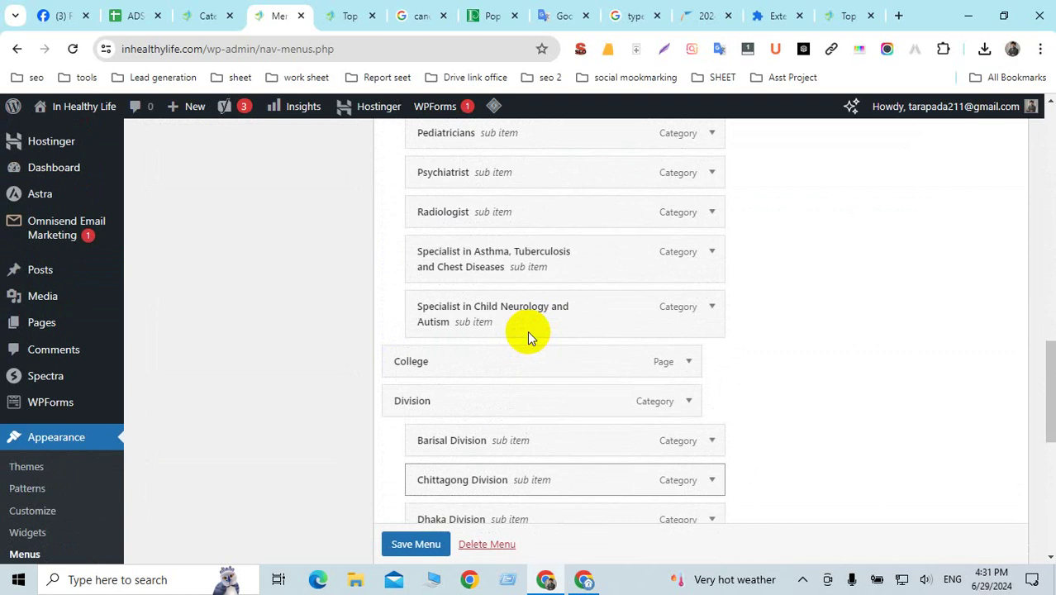
{"action": "scroll", "coordinate": [528, 336], "scroll_direction": "up", "scroll_amount": 5}
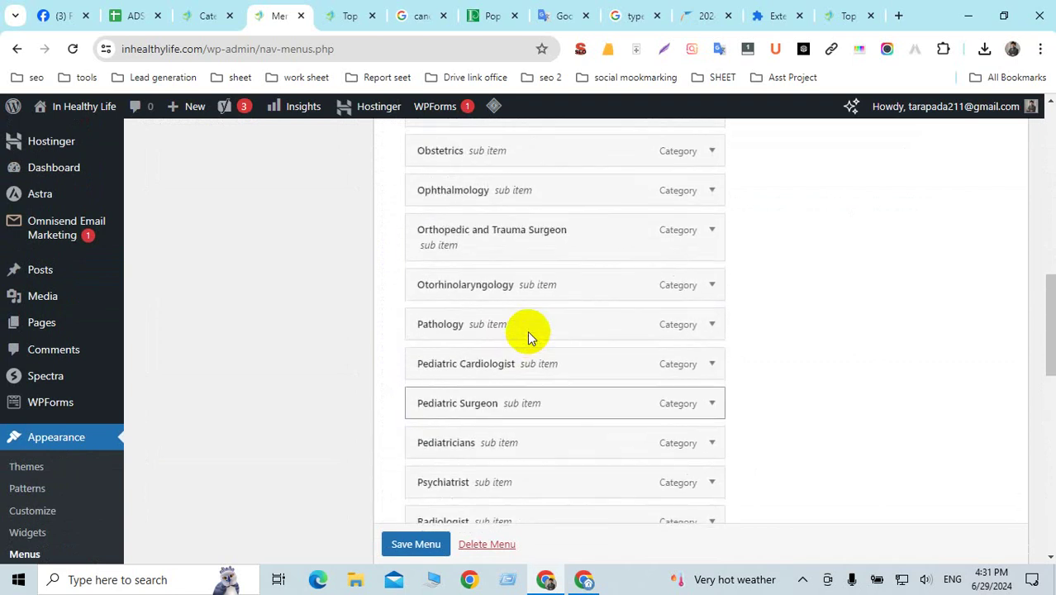
{"action": "scroll", "coordinate": [529, 336], "scroll_direction": "up", "scroll_amount": 3}
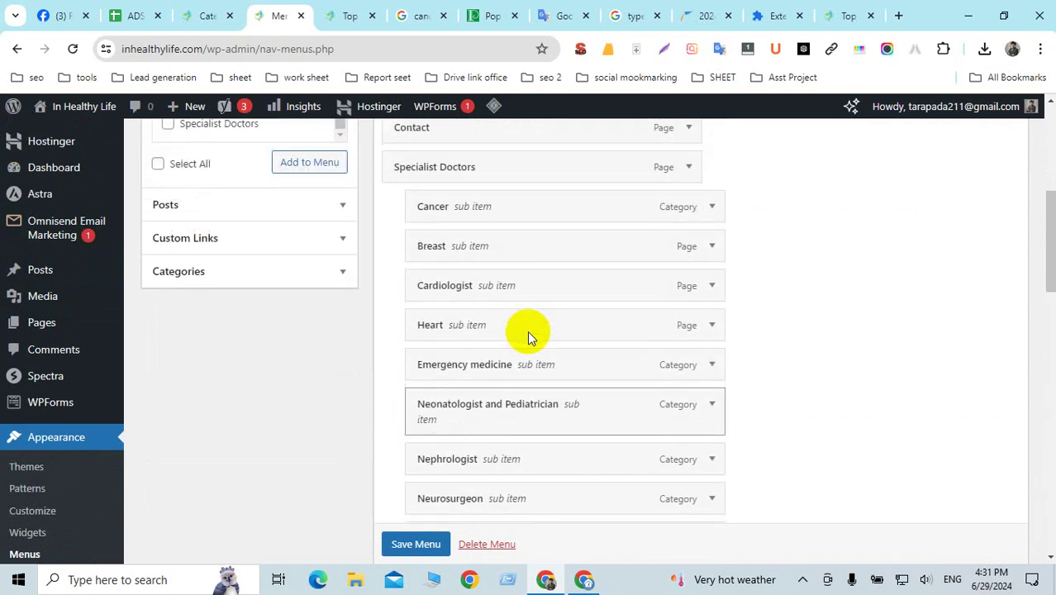
{"action": "scroll", "coordinate": [527, 331], "scroll_direction": "up", "scroll_amount": 4}
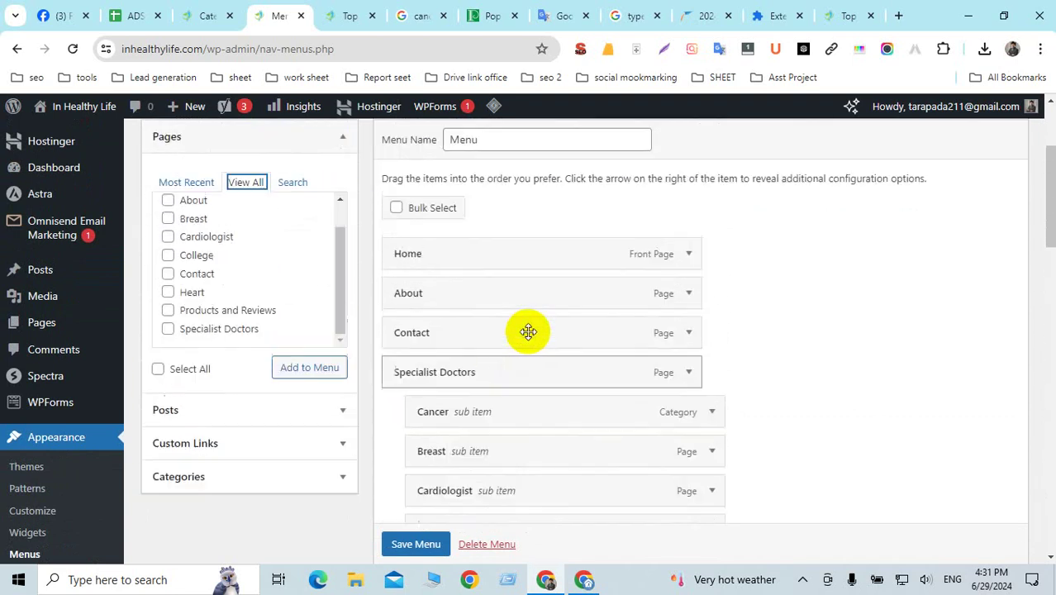
{"action": "scroll", "coordinate": [528, 332], "scroll_direction": "up", "scroll_amount": 2}
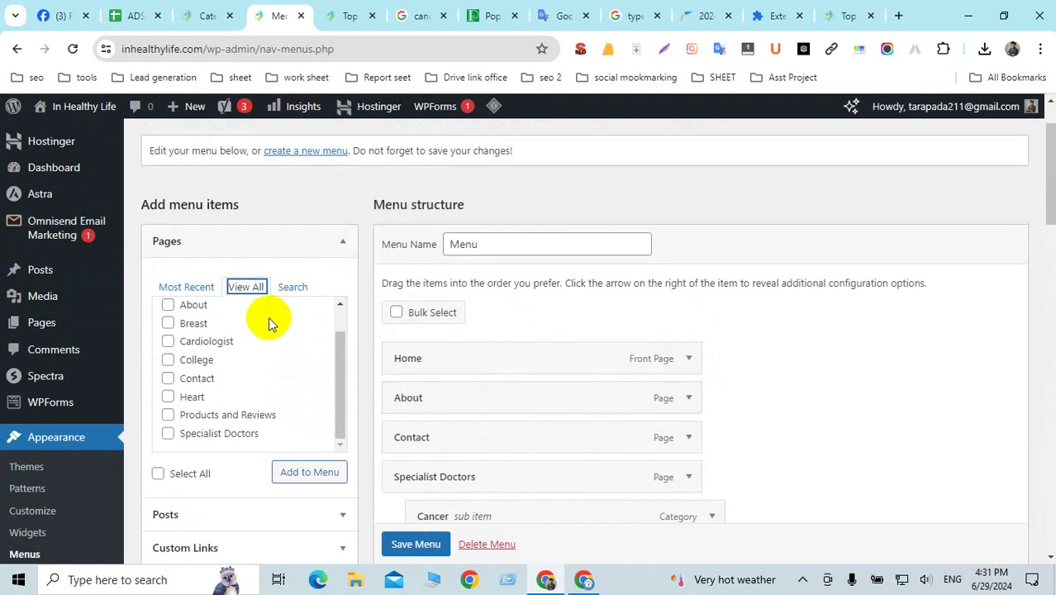
Look through all pages and the most recent pages available as menu items for a Health entry.
{"action": "scroll", "coordinate": [267, 319], "scroll_direction": "down", "scroll_amount": 1}
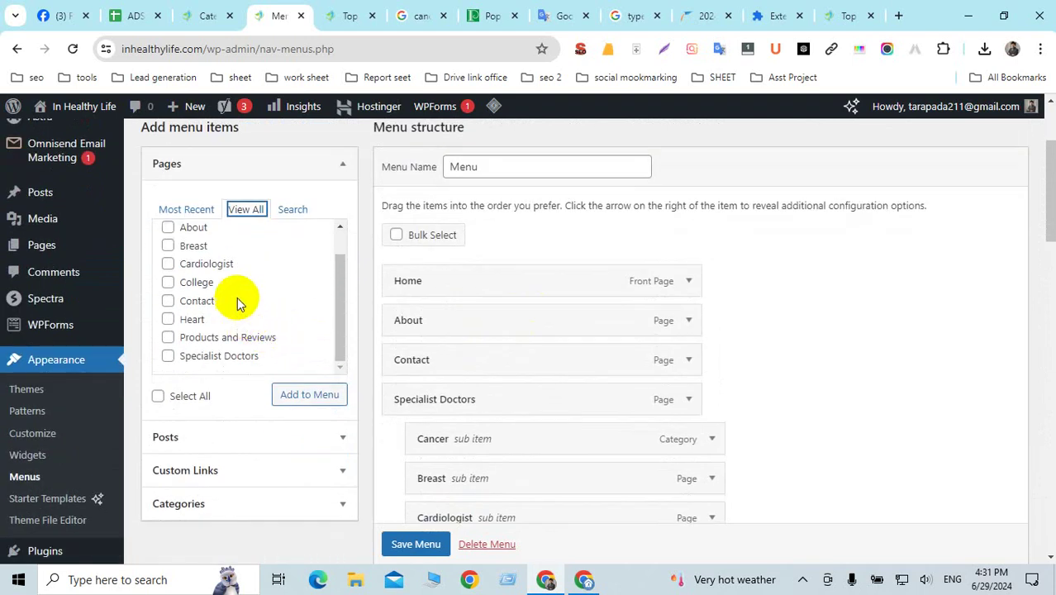
{"action": "scroll", "coordinate": [259, 295], "scroll_direction": "up", "scroll_amount": 1}
{"action": "scroll", "coordinate": [263, 294], "scroll_direction": "up", "scroll_amount": 2}
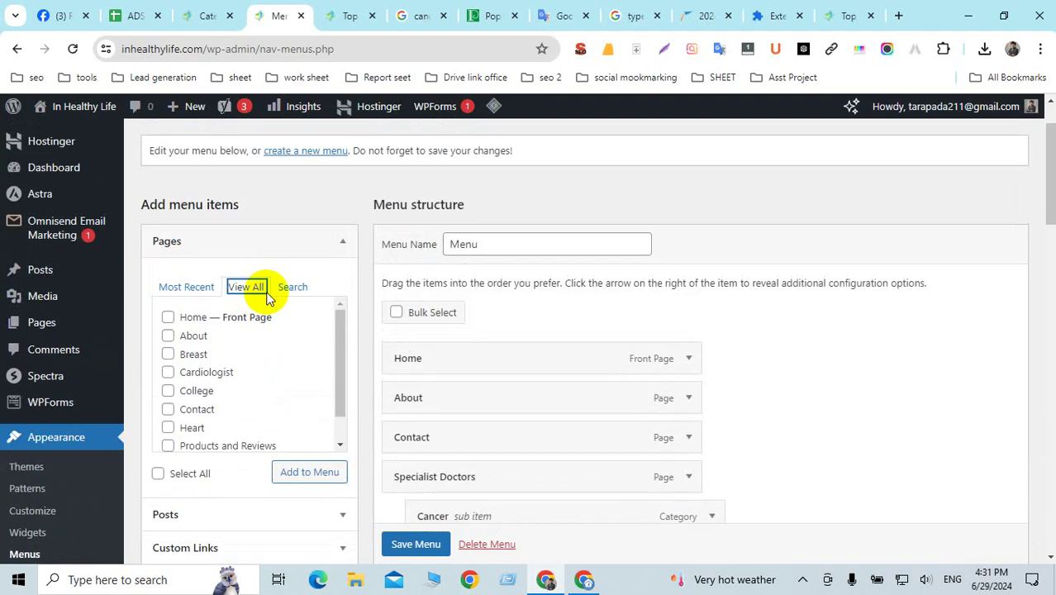
{"action": "scroll", "coordinate": [248, 306], "scroll_direction": "down", "scroll_amount": 2}
{"action": "scroll", "coordinate": [243, 293], "scroll_direction": "up", "scroll_amount": 2}
{"action": "scroll", "coordinate": [312, 366], "scroll_direction": "down", "scroll_amount": 3}
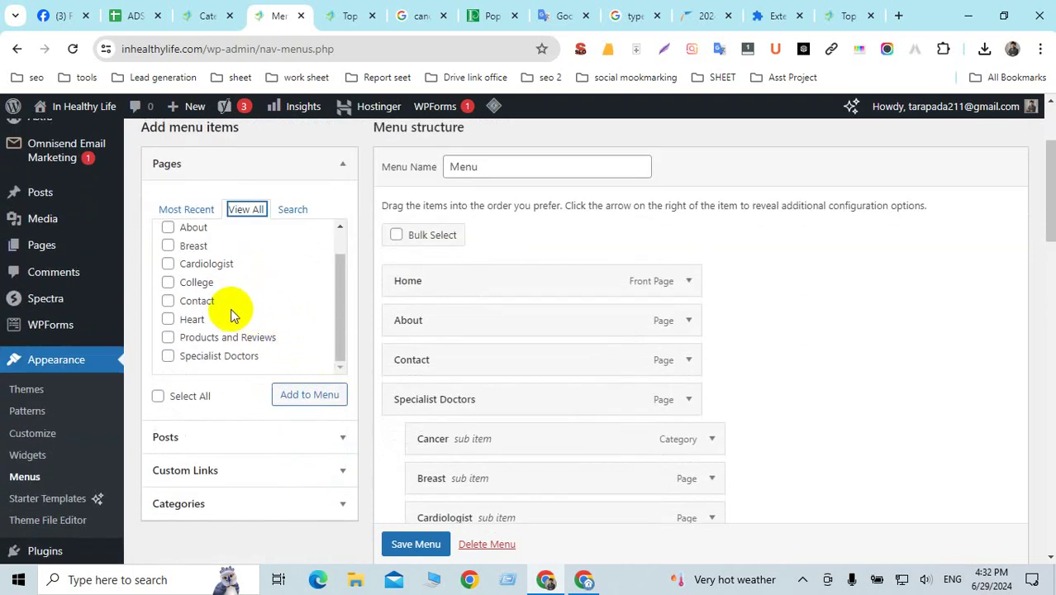
{"action": "left_click", "coordinate": [173, 208]}
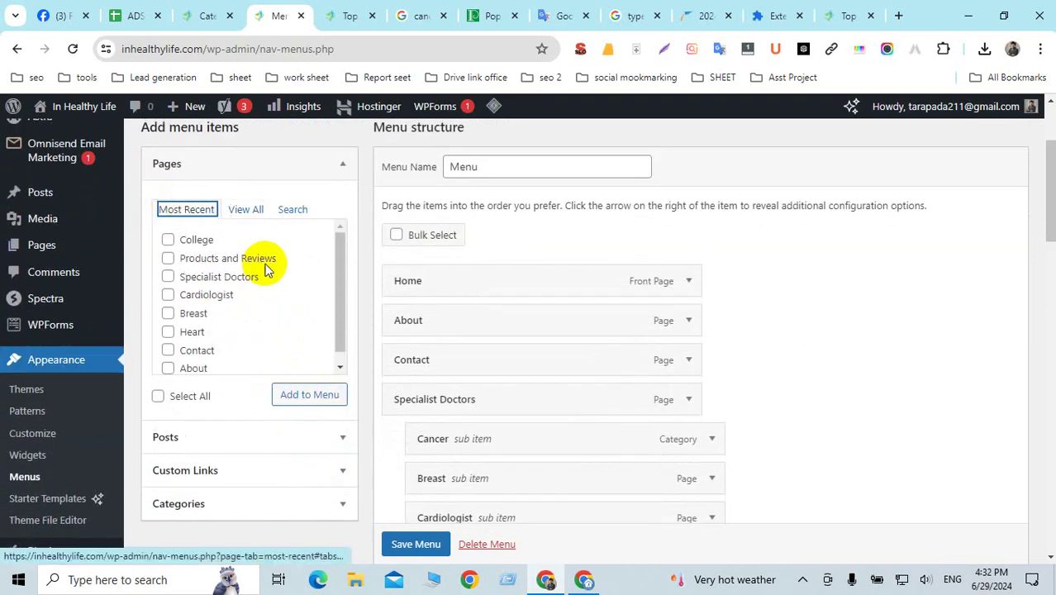
{"action": "scroll", "coordinate": [229, 268], "scroll_direction": "down", "scroll_amount": 1}
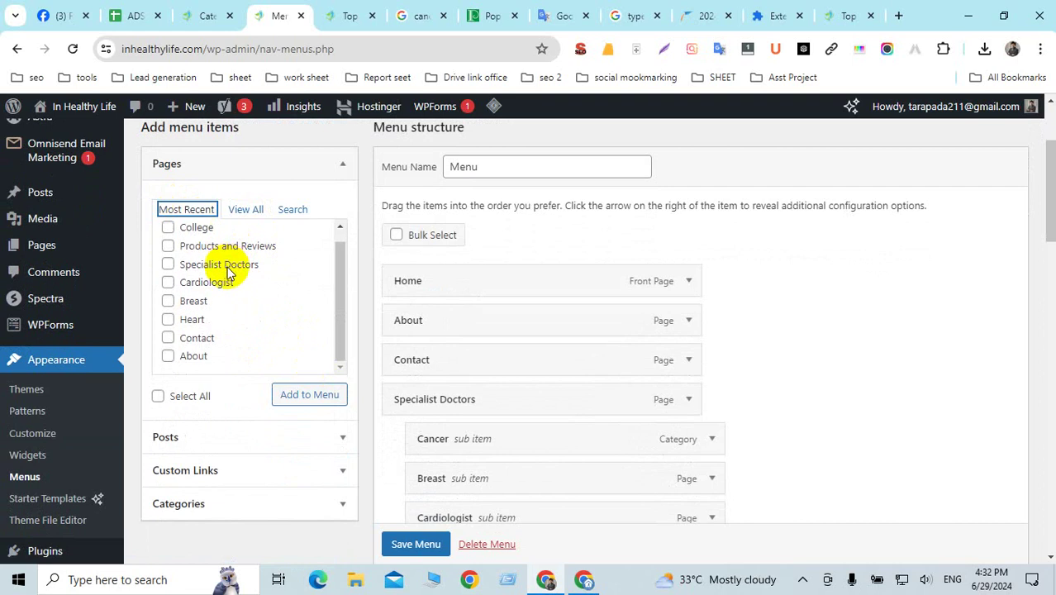
{"action": "scroll", "coordinate": [244, 251], "scroll_direction": "up", "scroll_amount": 1}
Search the pages available as menu items for "health", look through the matches, and clear the search term.
{"action": "left_click", "coordinate": [293, 209]}
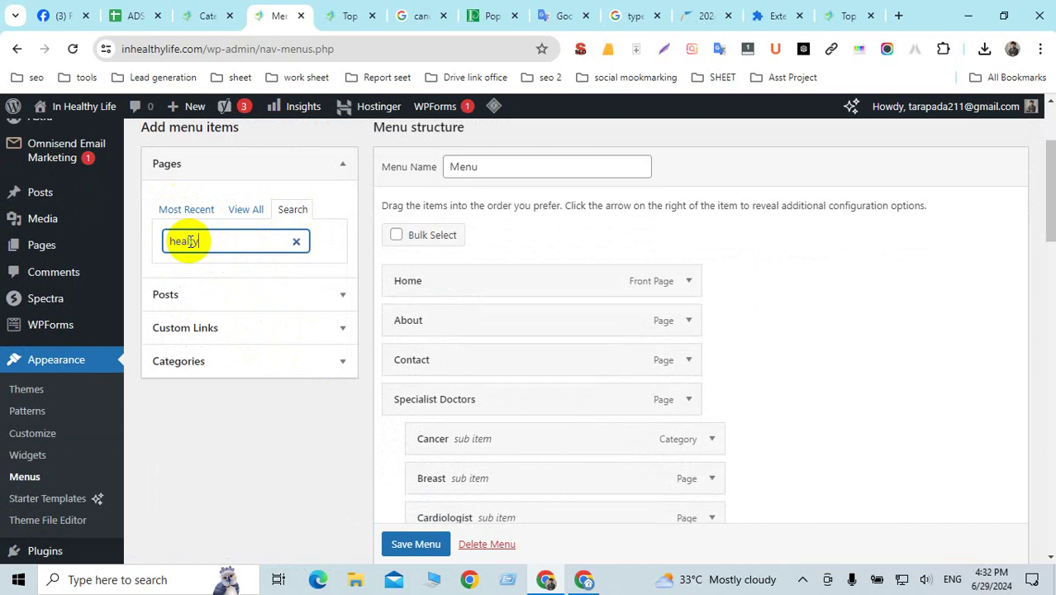
{"action": "type", "text": "healty"}
{"action": "key", "text": "BackSpace"}
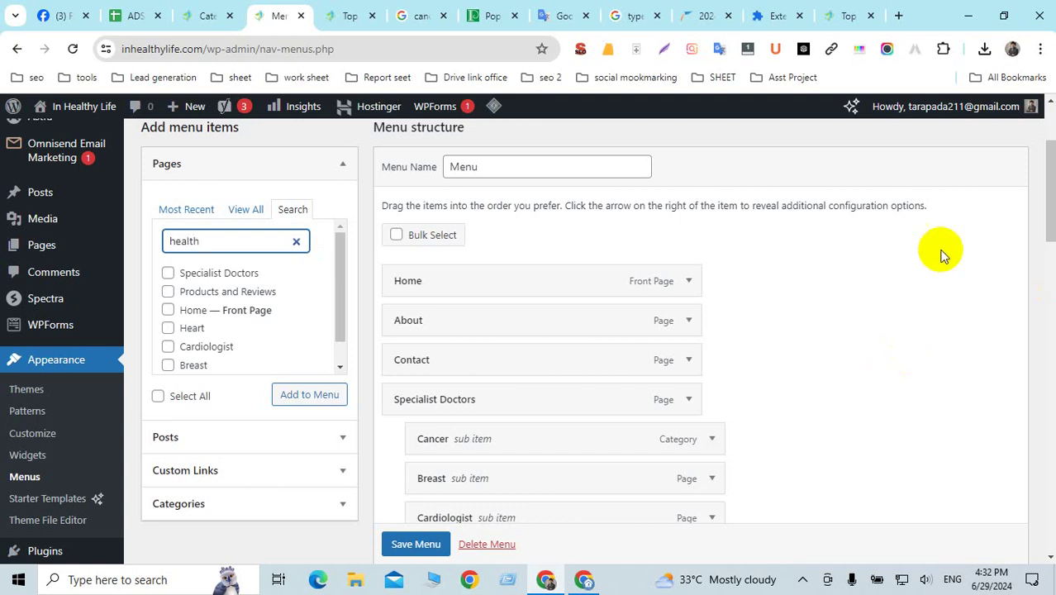
{"action": "left_click_drag", "start_coordinate": [208, 236], "coordinate": [156, 242]}
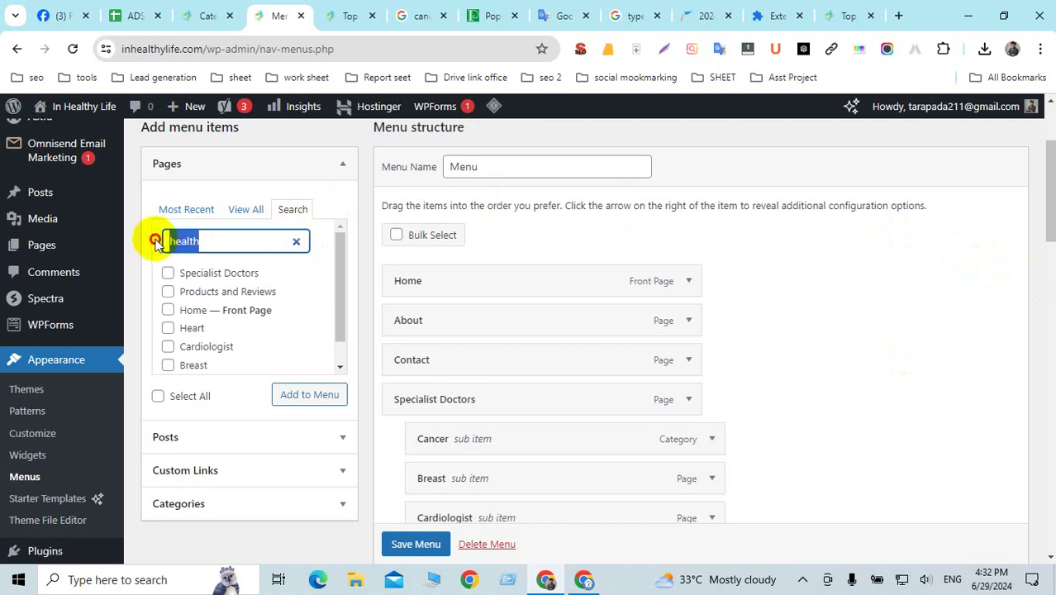
{"action": "key", "text": "BackSpace"}
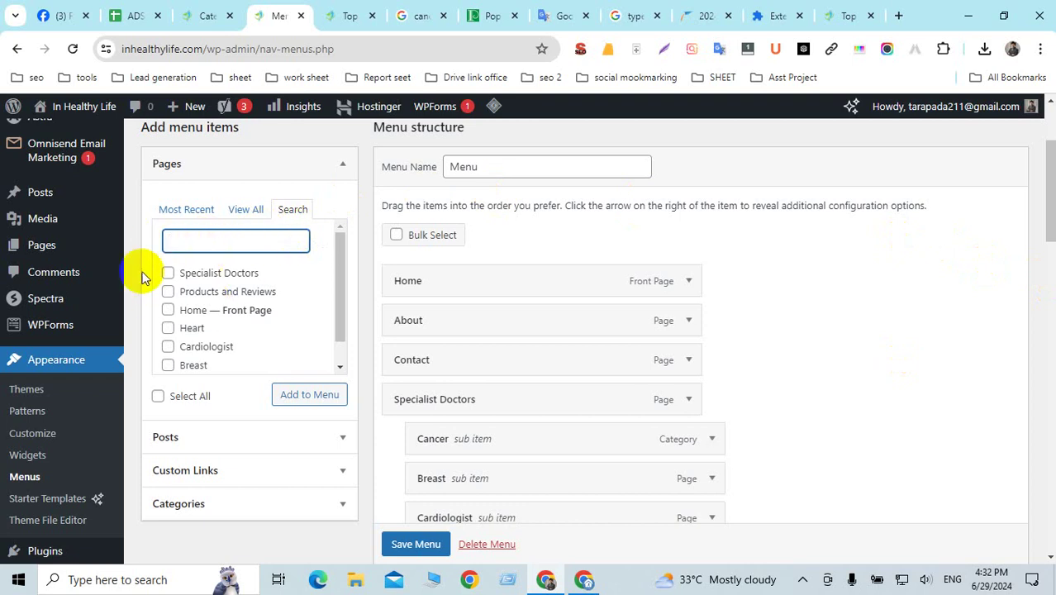
{"action": "scroll", "coordinate": [264, 335], "scroll_direction": "down", "scroll_amount": 1}
{"action": "scroll", "coordinate": [285, 399], "scroll_direction": "down", "scroll_amount": 1}
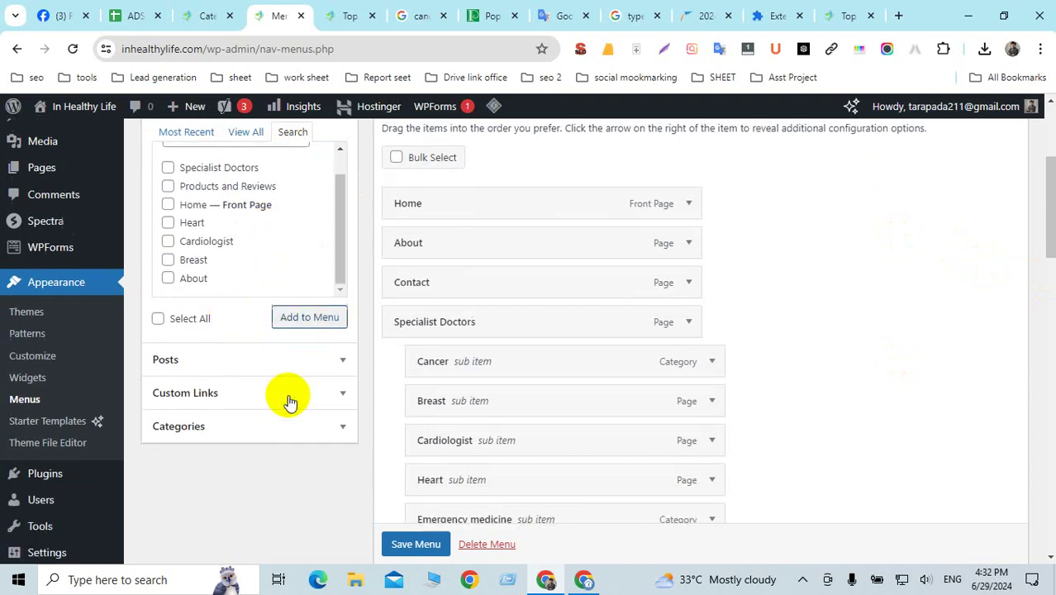
Search the posts available as menu items for "health" and look through the matches.
{"action": "left_click", "coordinate": [246, 357]}
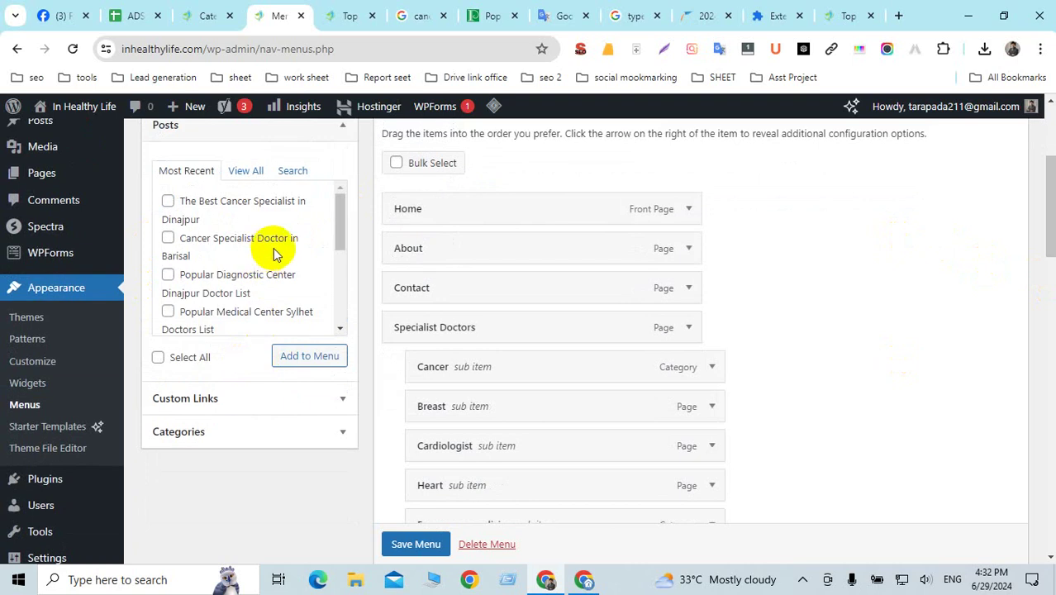
{"action": "left_click", "coordinate": [294, 171]}
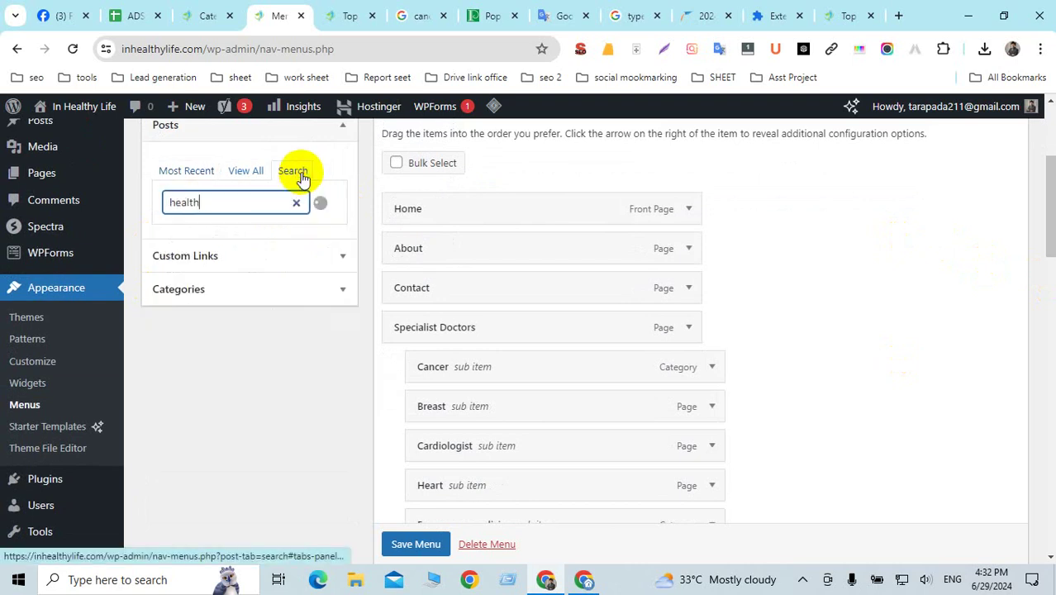
{"action": "scroll", "coordinate": [255, 252], "scroll_direction": "down", "scroll_amount": 2}
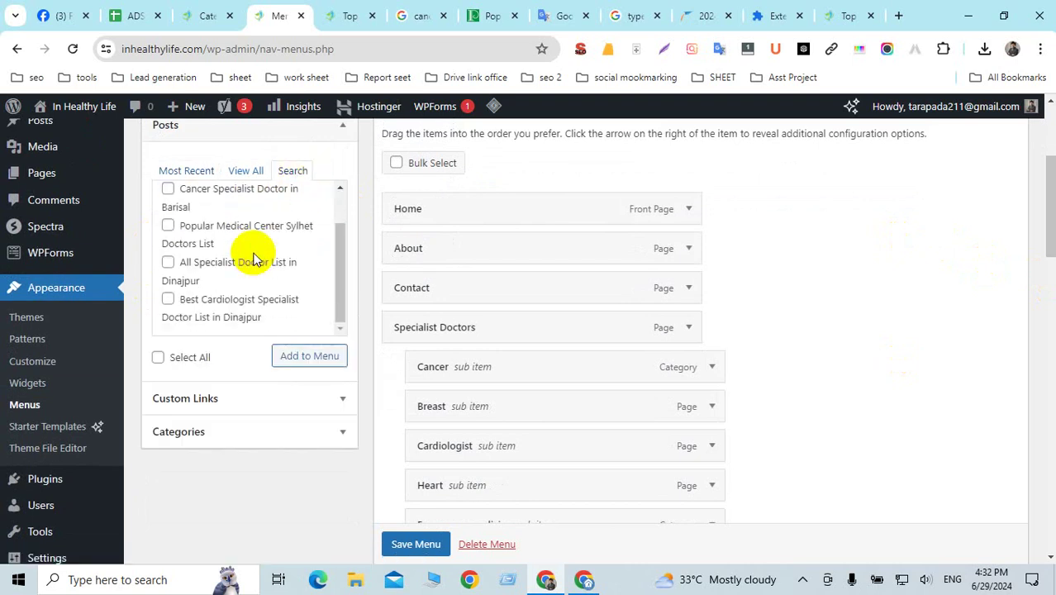
{"action": "scroll", "coordinate": [259, 266], "scroll_direction": "up", "scroll_amount": 2}
Select the Health category under Doctors in the full category list and add it to the menu.
{"action": "left_click", "coordinate": [216, 400]}
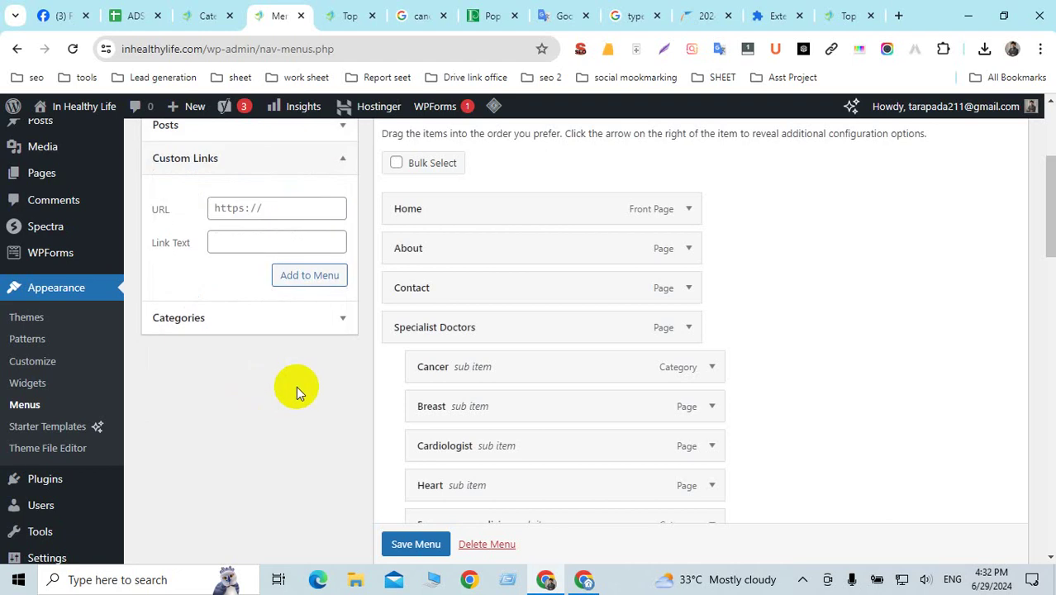
{"action": "left_click", "coordinate": [232, 317]}
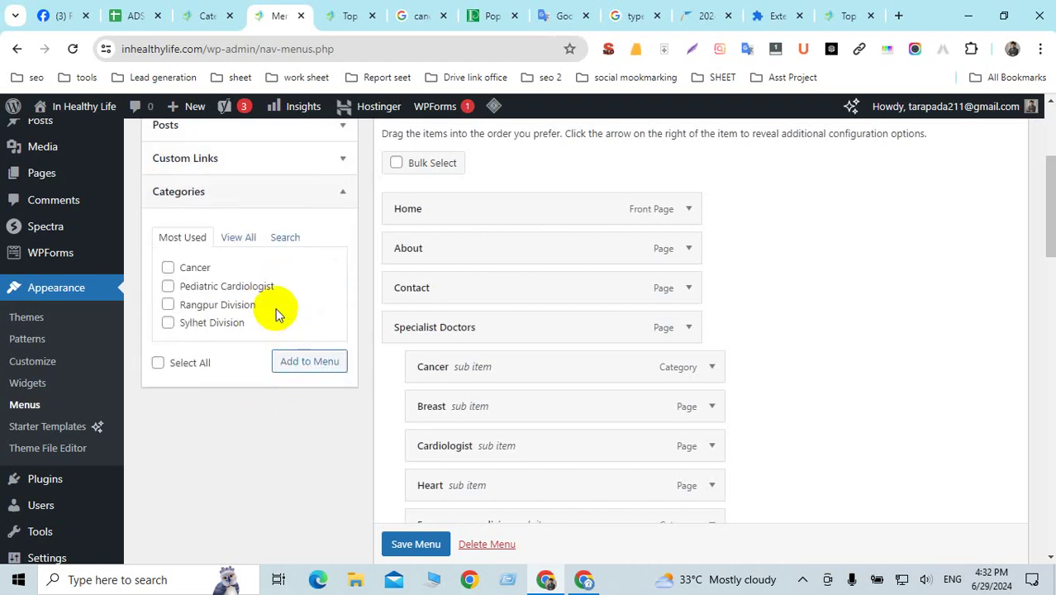
{"action": "left_click", "coordinate": [246, 237]}
{"action": "scroll", "coordinate": [255, 304], "scroll_direction": "down", "scroll_amount": 1}
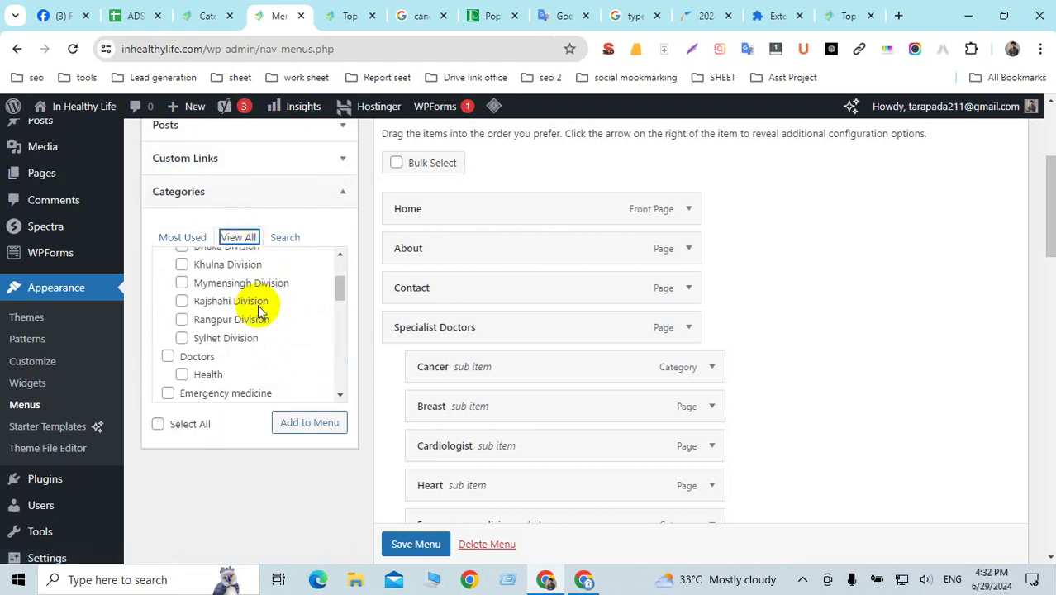
{"action": "scroll", "coordinate": [258, 309], "scroll_direction": "down", "scroll_amount": 2}
{"action": "scroll", "coordinate": [260, 306], "scroll_direction": "up", "scroll_amount": 1}
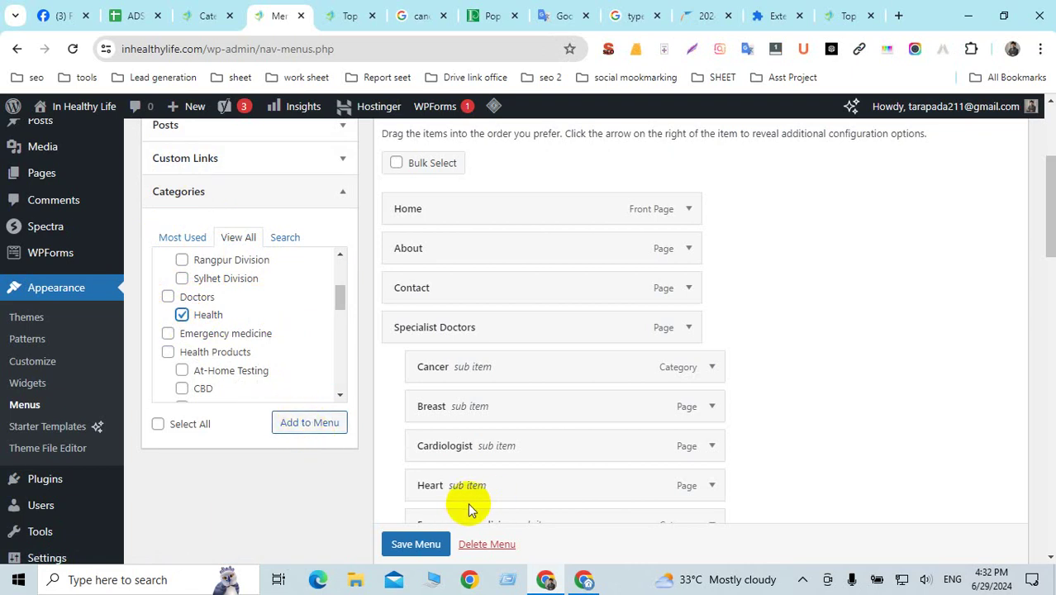
{"action": "left_click", "coordinate": [313, 431]}
{"action": "scroll", "coordinate": [546, 412], "scroll_direction": "down", "scroll_amount": 20}
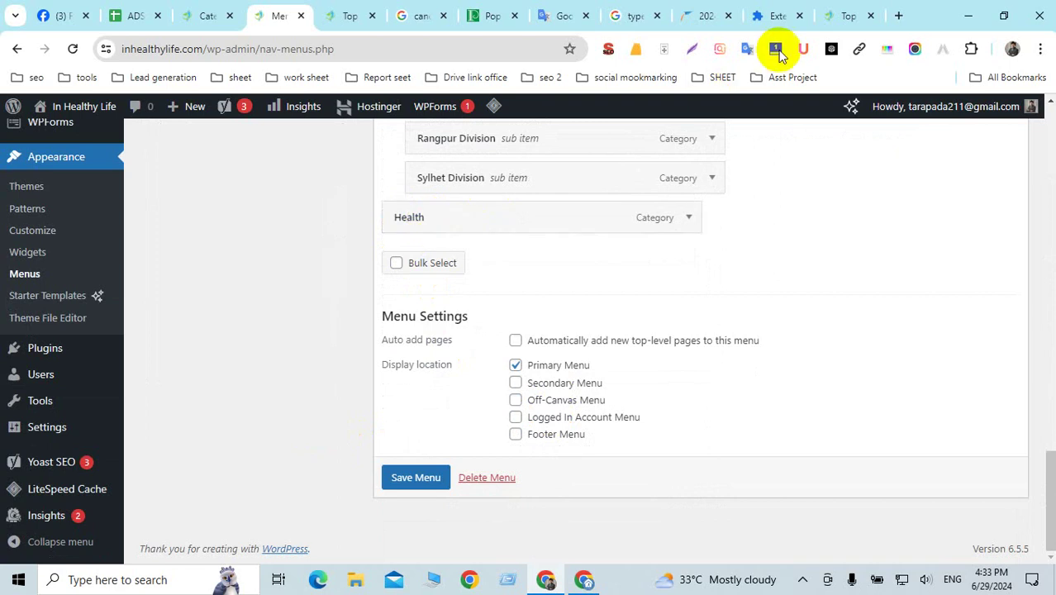
Save the updated menu and reload the site's home page to check the navigation bar for the Health item.
{"action": "left_click", "coordinate": [843, 16]}
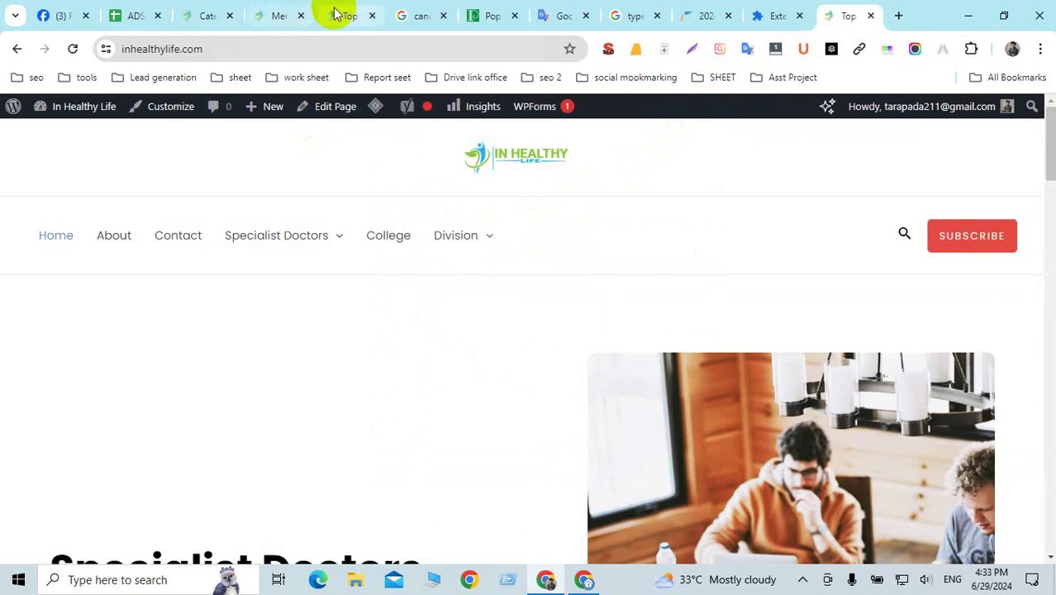
{"action": "left_click", "coordinate": [278, 15]}
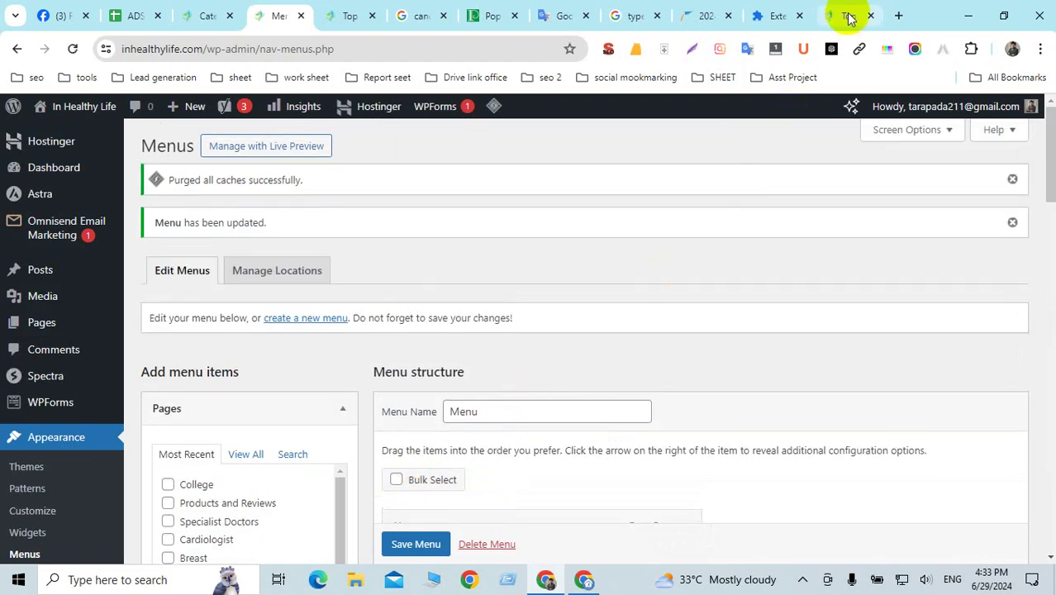
{"action": "left_click", "coordinate": [849, 17]}
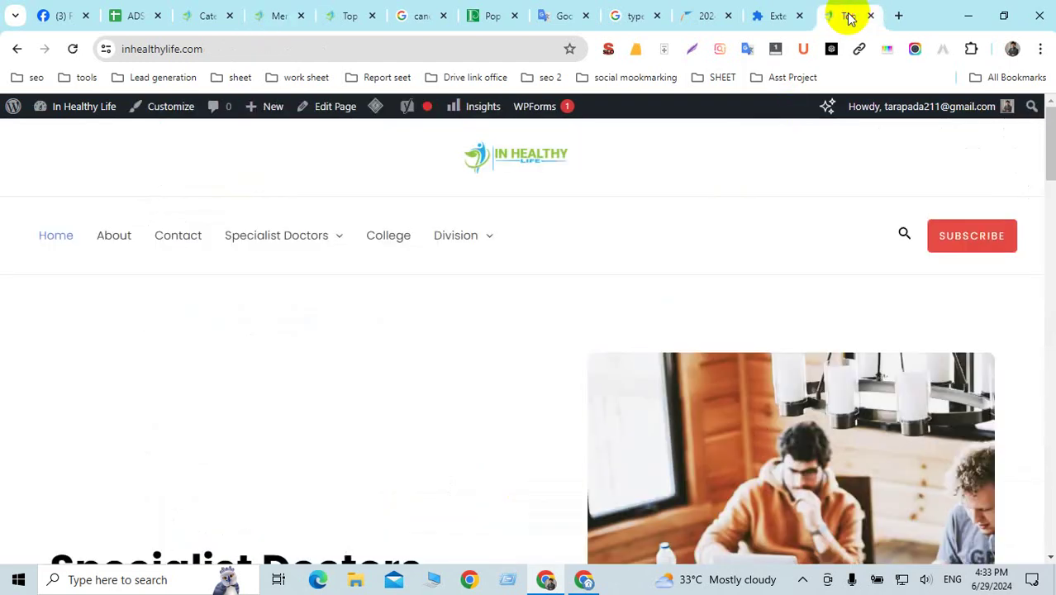
{"action": "left_click", "coordinate": [73, 48]}
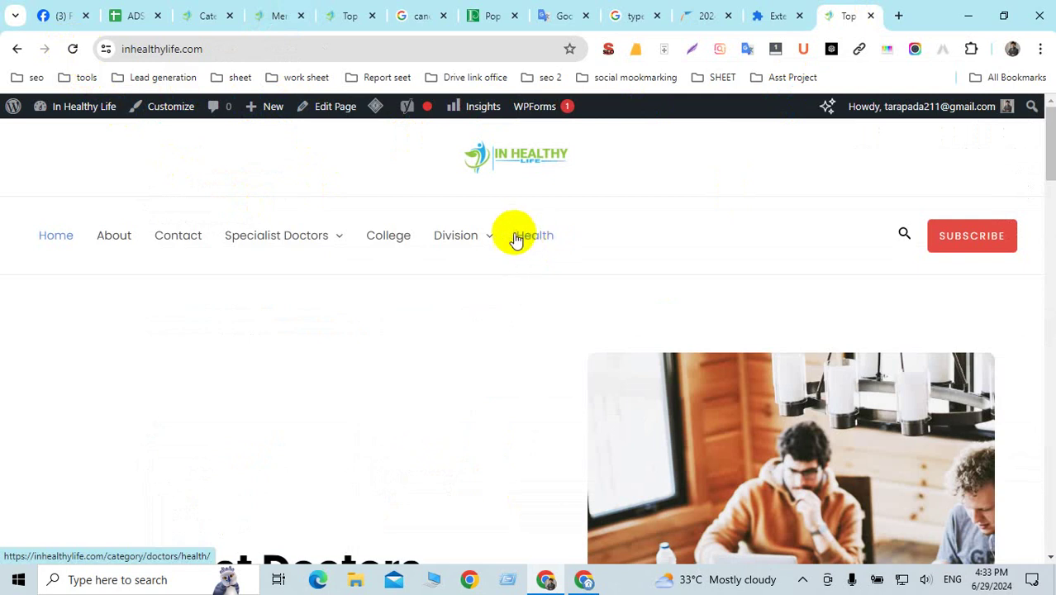
{"action": "left_click", "coordinate": [75, 49]}
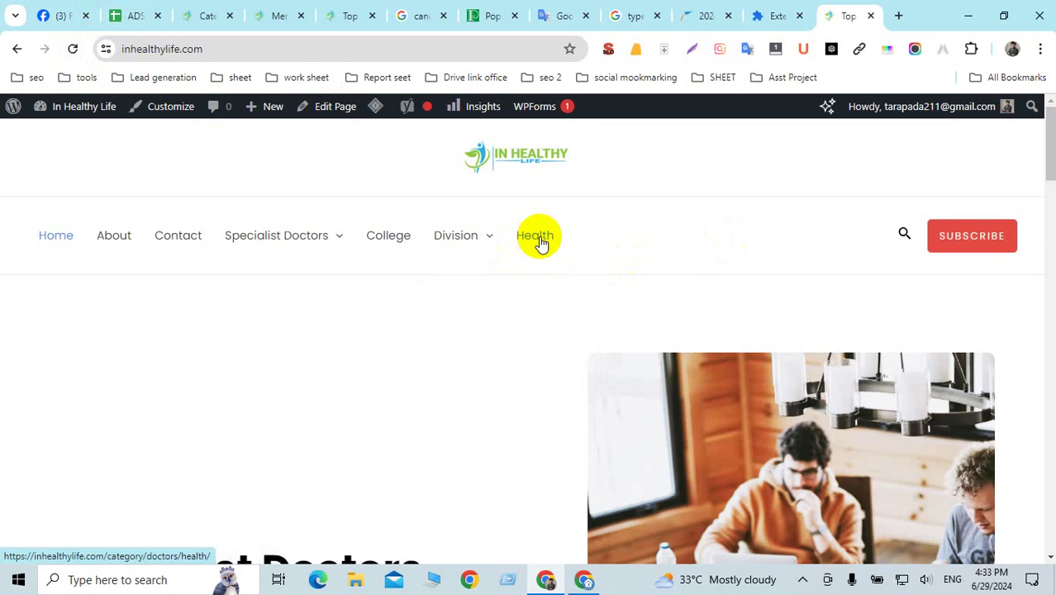
{"action": "scroll", "coordinate": [556, 303], "scroll_direction": "down", "scroll_amount": 5}
{"action": "scroll", "coordinate": [557, 303], "scroll_direction": "up", "scroll_amount": 5}
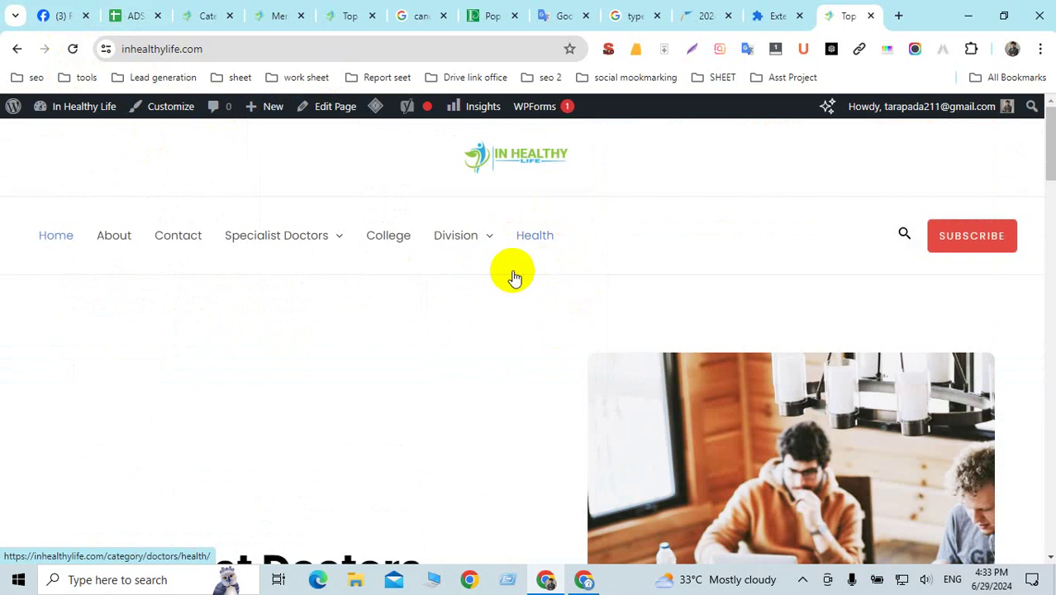
Return to the WordPress menu editor and show the most used categories available as menu items.
{"action": "left_click", "coordinate": [210, 17]}
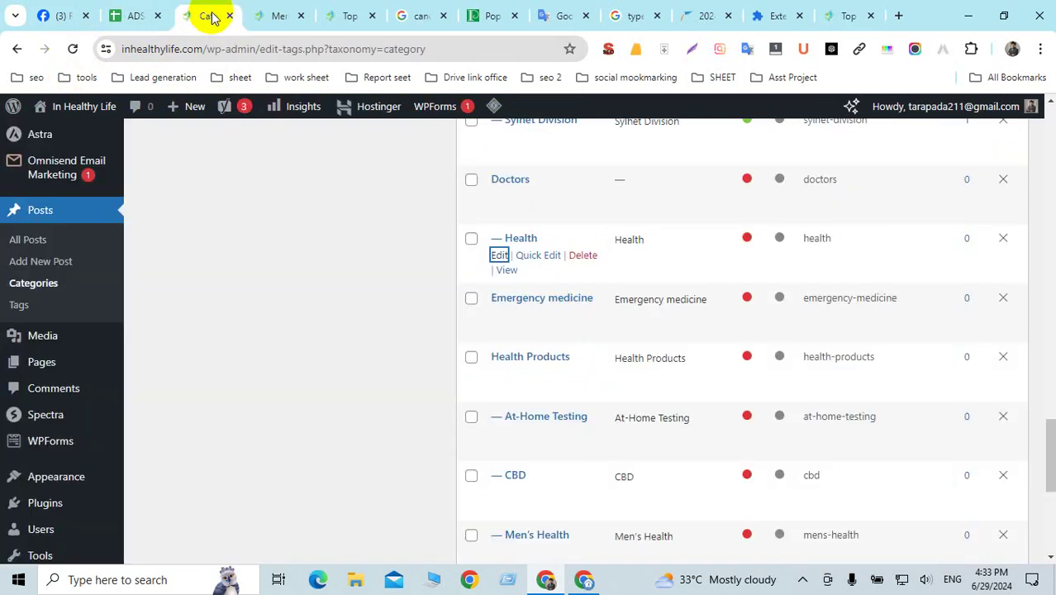
{"action": "left_click", "coordinate": [279, 19]}
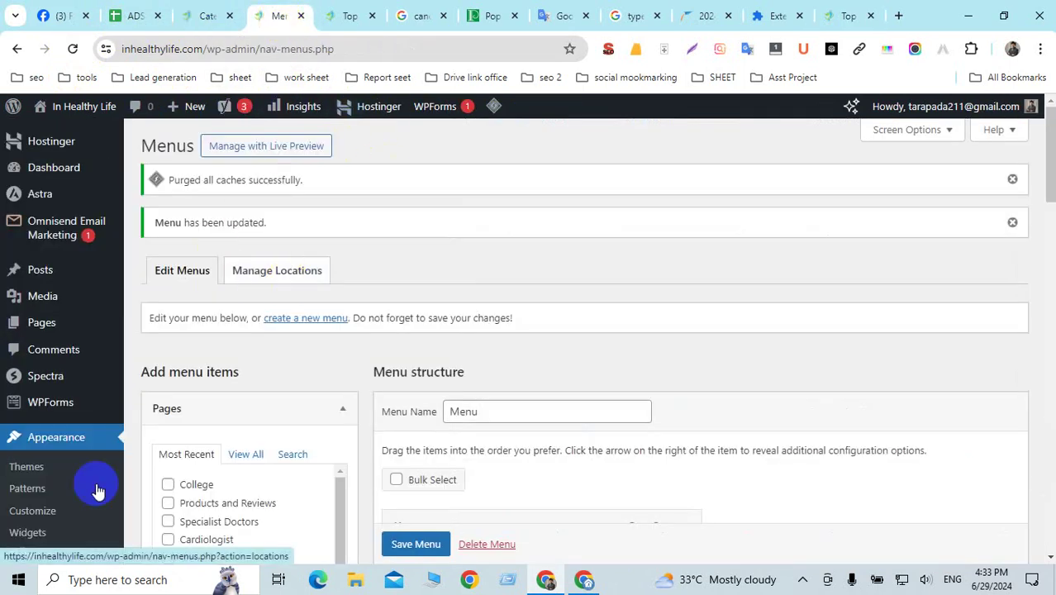
{"action": "scroll", "coordinate": [160, 407], "scroll_direction": "down", "scroll_amount": 3}
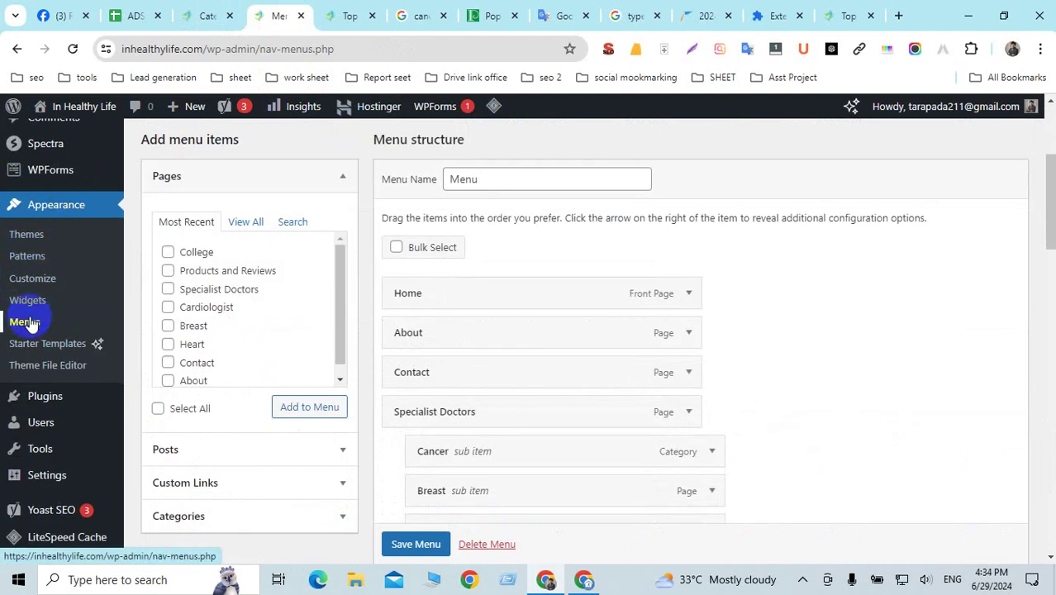
{"action": "scroll", "coordinate": [405, 361], "scroll_direction": "down", "scroll_amount": 2}
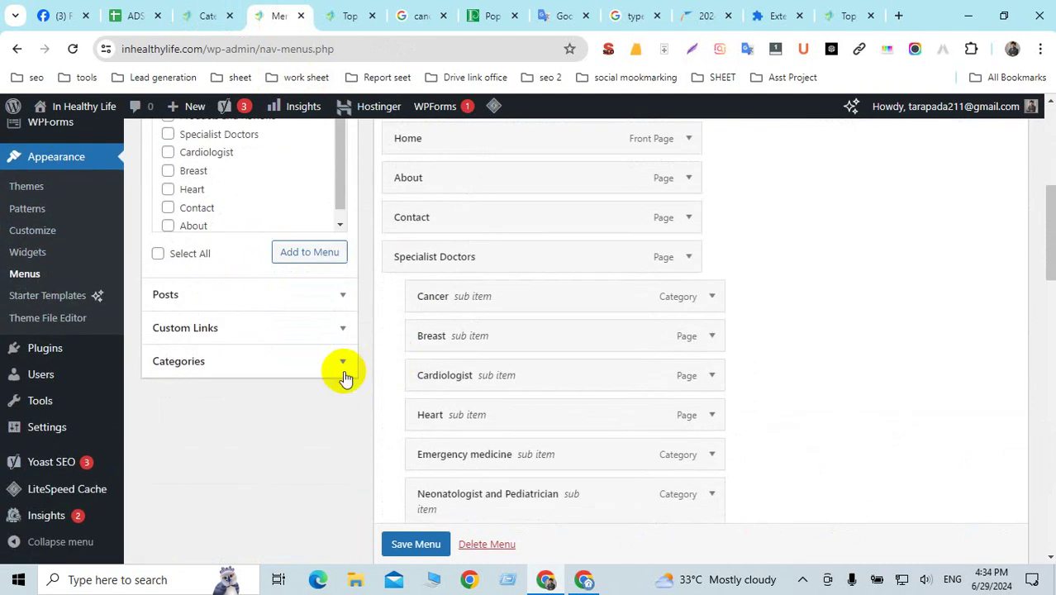
{"action": "left_click", "coordinate": [344, 370]}
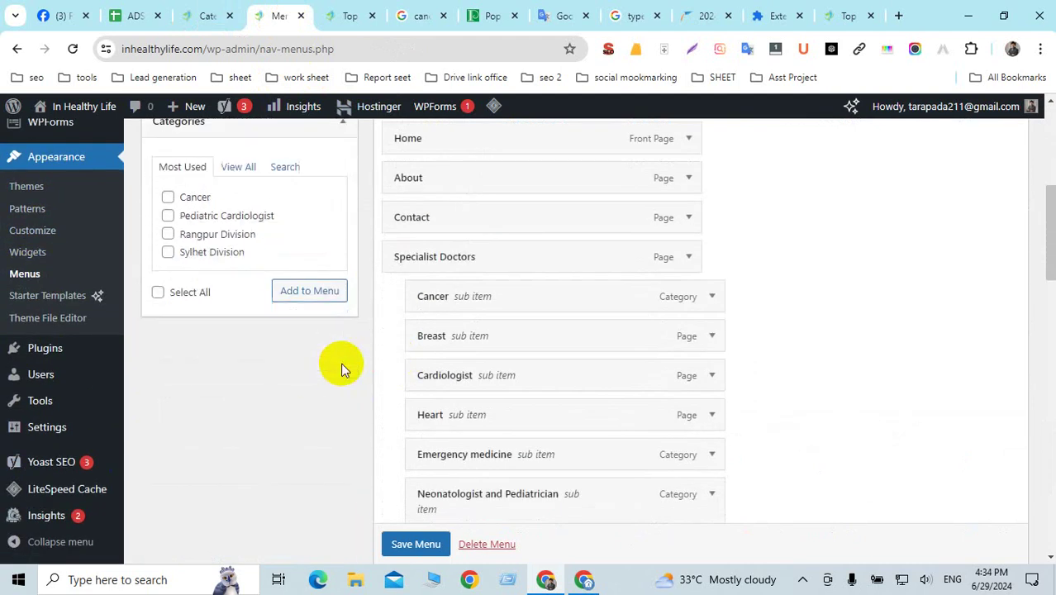
Select the Health category under Doctors in the list of all categories and add it to the menu again.
{"action": "left_click", "coordinate": [239, 169]}
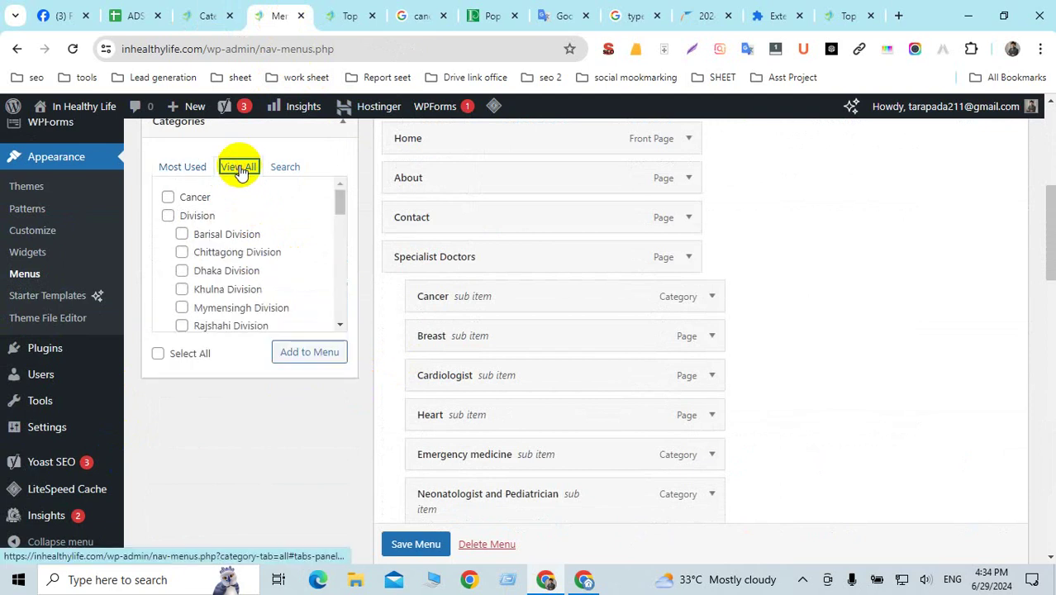
{"action": "scroll", "coordinate": [225, 252], "scroll_direction": "down", "scroll_amount": 2}
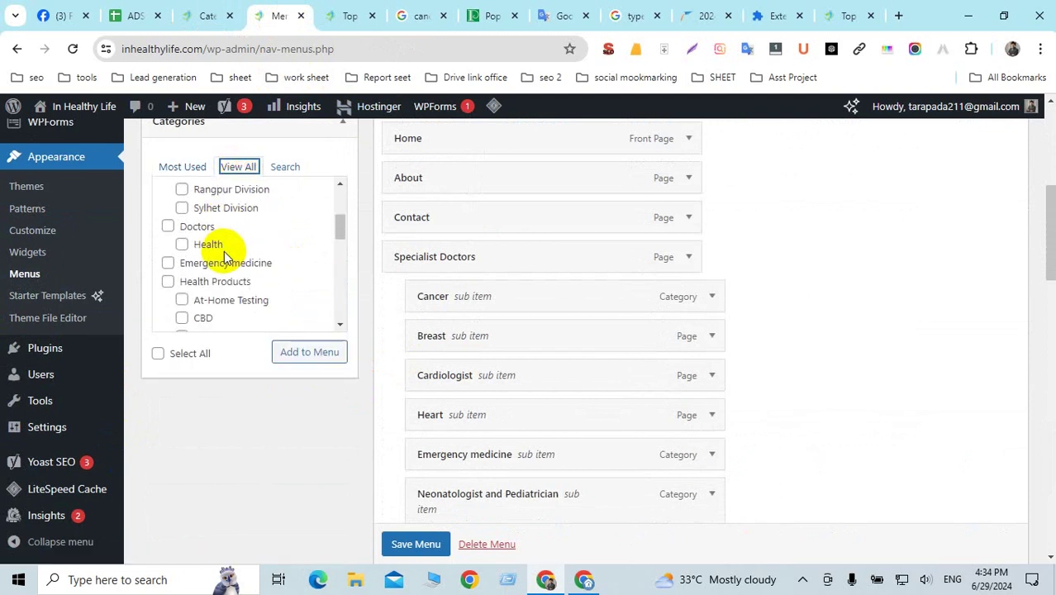
{"action": "left_click", "coordinate": [183, 245]}
{"action": "scroll", "coordinate": [325, 266], "scroll_direction": "down", "scroll_amount": 1}
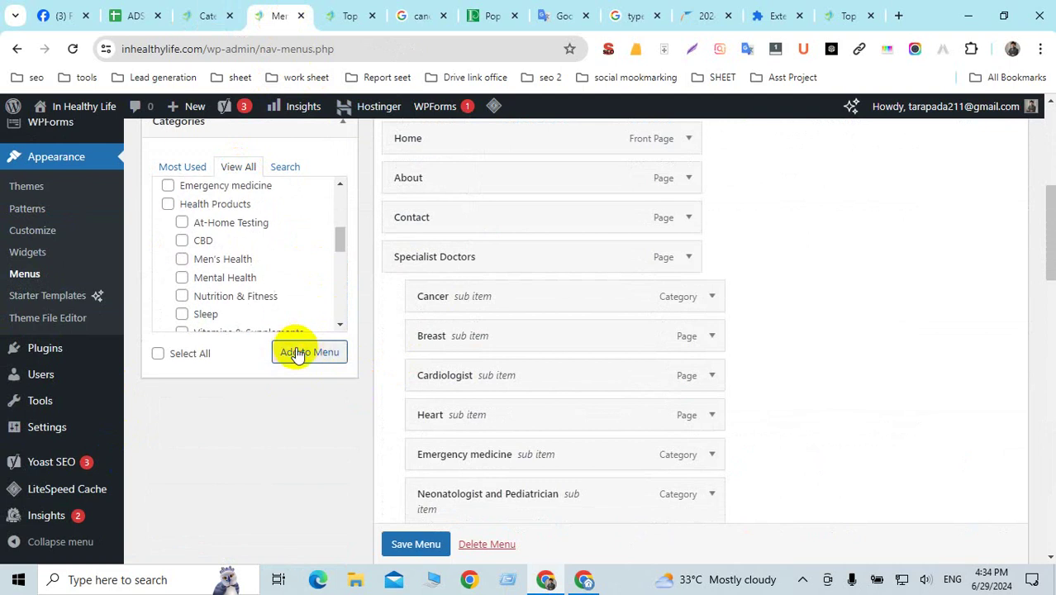
{"action": "left_click", "coordinate": [298, 353]}
Remove the duplicate Health item at the end of the menu structure.
{"action": "scroll", "coordinate": [528, 368], "scroll_direction": "down", "scroll_amount": 4}
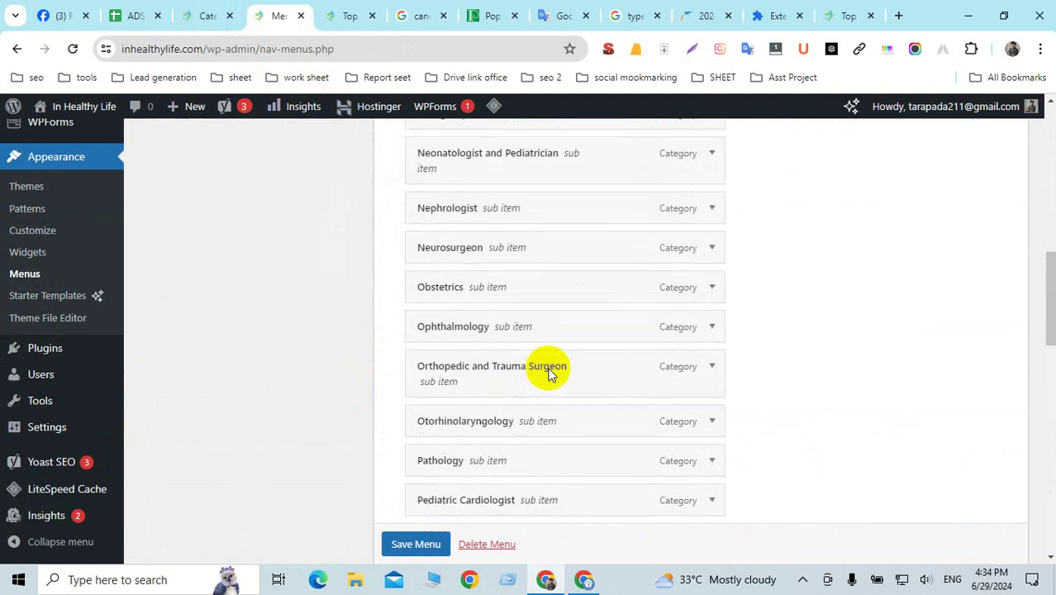
{"action": "scroll", "coordinate": [552, 371], "scroll_direction": "down", "scroll_amount": 10}
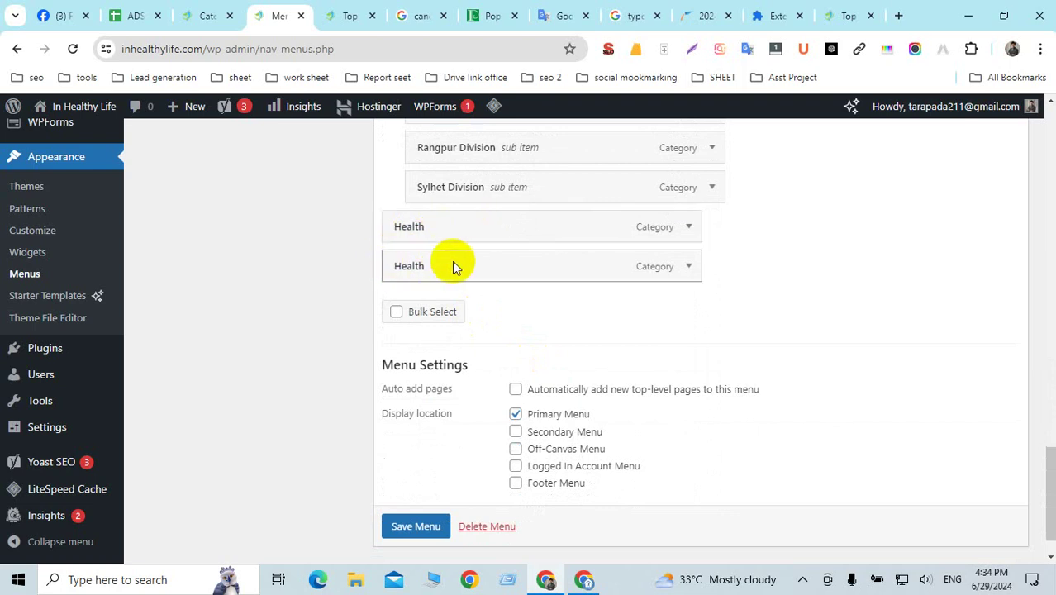
{"action": "left_click", "coordinate": [690, 267]}
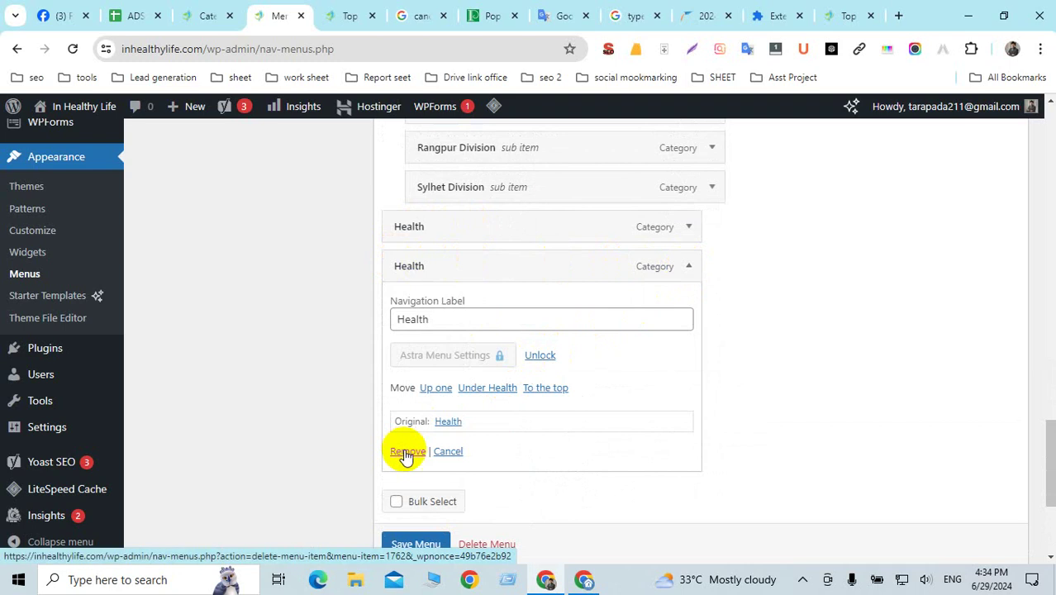
{"action": "left_click", "coordinate": [406, 453]}
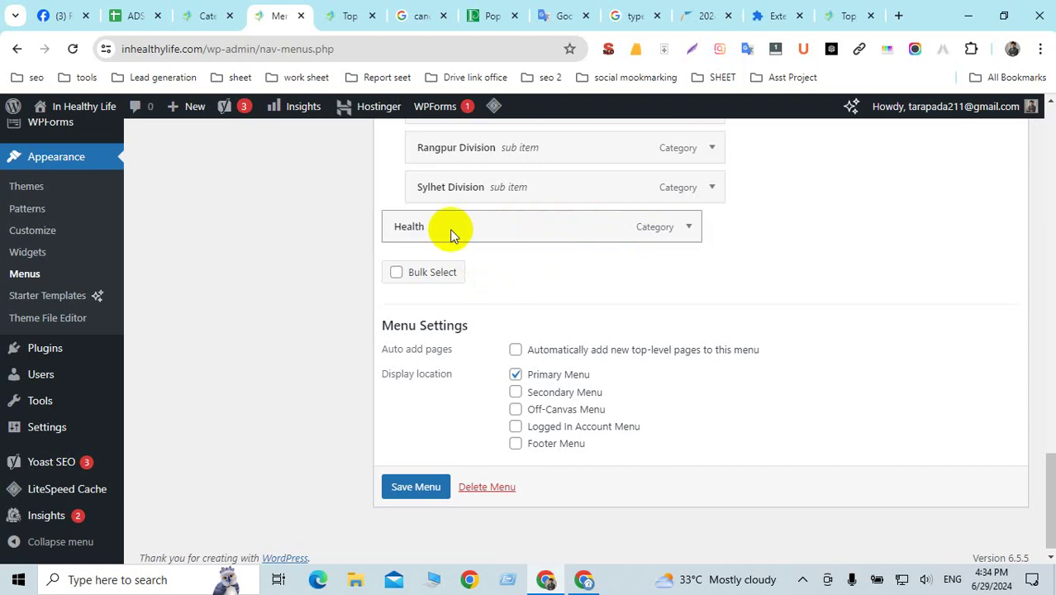
Indent the Health item as a sub item of Division, after Sylhet Division, and save the menu.
{"action": "scroll", "coordinate": [450, 236], "scroll_direction": "up", "scroll_amount": 1}
{"action": "mouse_move", "coordinate": [420, 300]}
{"action": "left_mouse_down"}
{"action": "mouse_move", "coordinate": [460, 305]}
{"action": "mouse_move", "coordinate": [449, 306]}
{"action": "mouse_move", "coordinate": [448, 229]}
{"action": "mouse_move", "coordinate": [460, 266]}
{"action": "mouse_move", "coordinate": [454, 313]}
{"action": "left_mouse_up"}
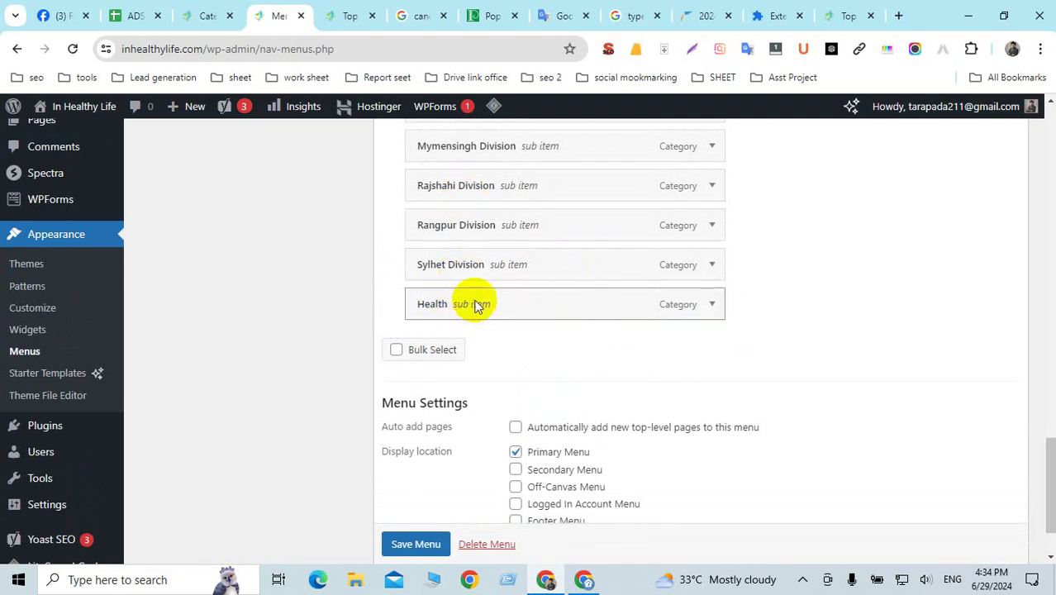
{"action": "left_click", "coordinate": [415, 539]}
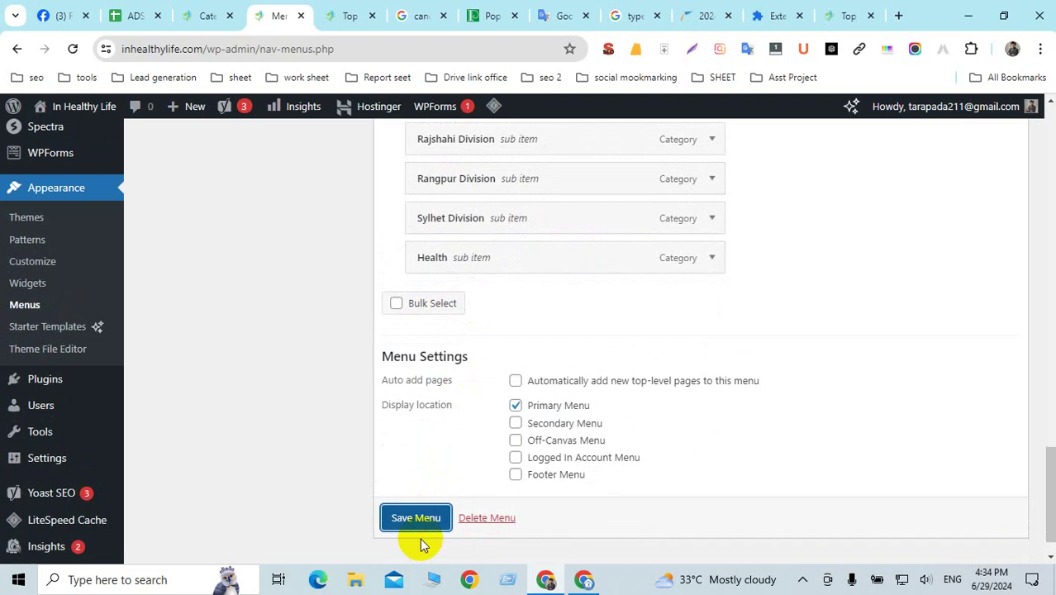
{"action": "left_click", "coordinate": [422, 519]}
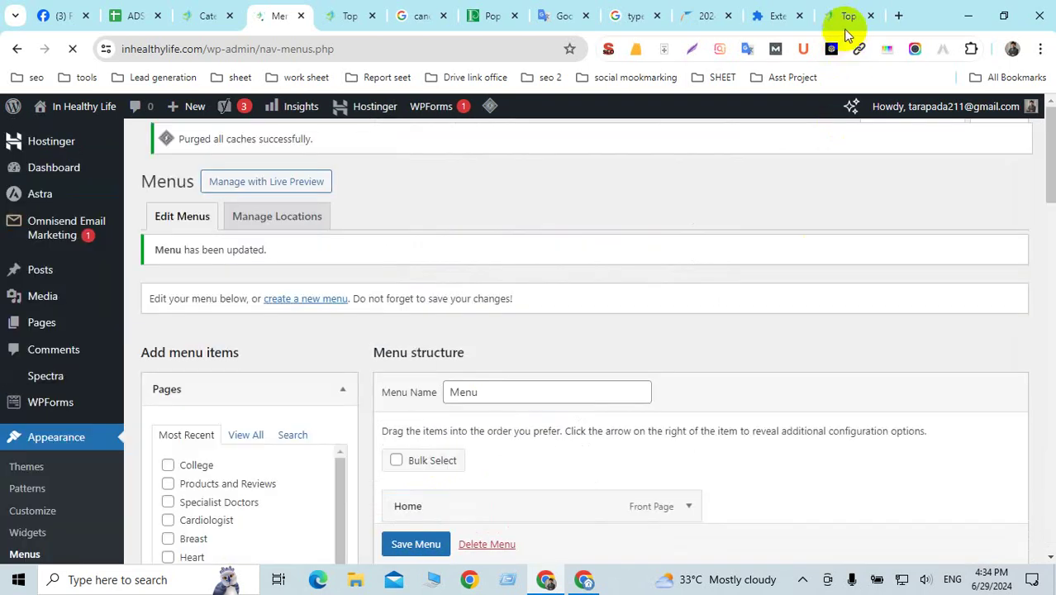
View the live home page's navigation bar, and review the Division item and its sub items in the menu structure.
{"action": "left_click", "coordinate": [846, 17]}
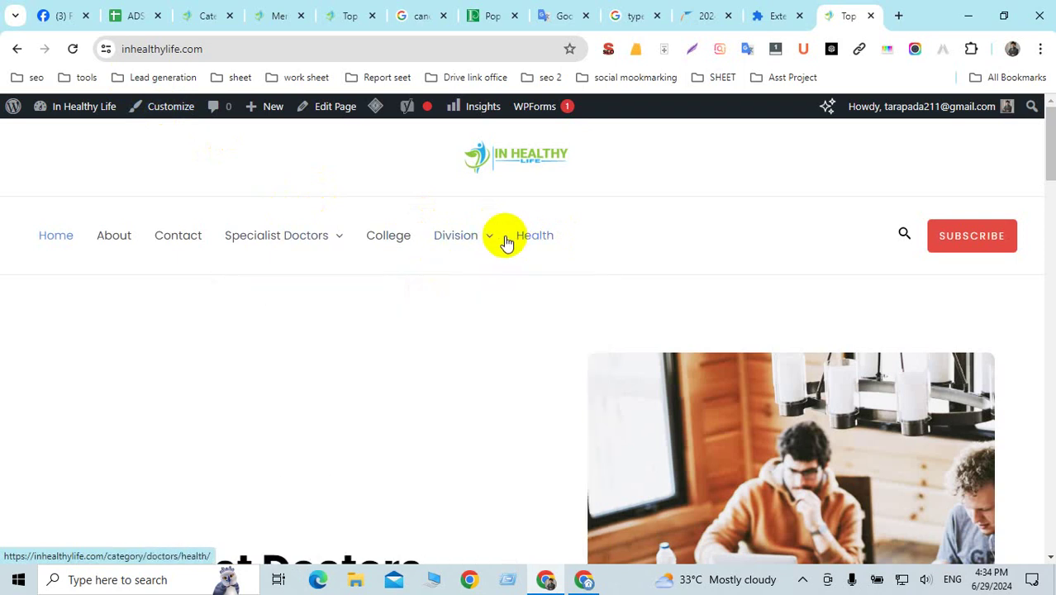
{"action": "left_click", "coordinate": [206, 17]}
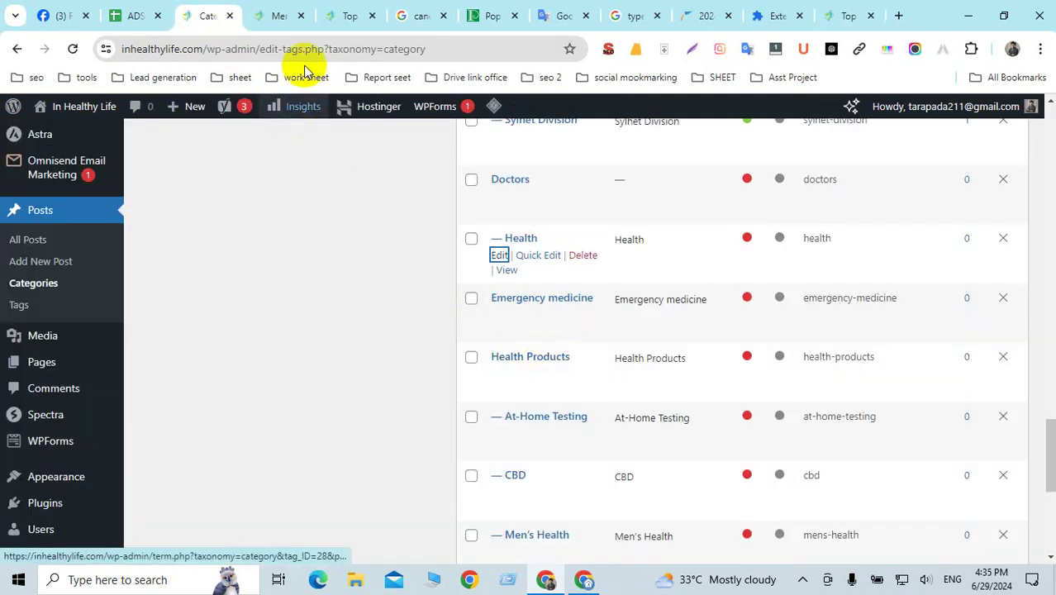
{"action": "left_click", "coordinate": [278, 15]}
{"action": "scroll", "coordinate": [533, 429], "scroll_direction": "down", "scroll_amount": 5}
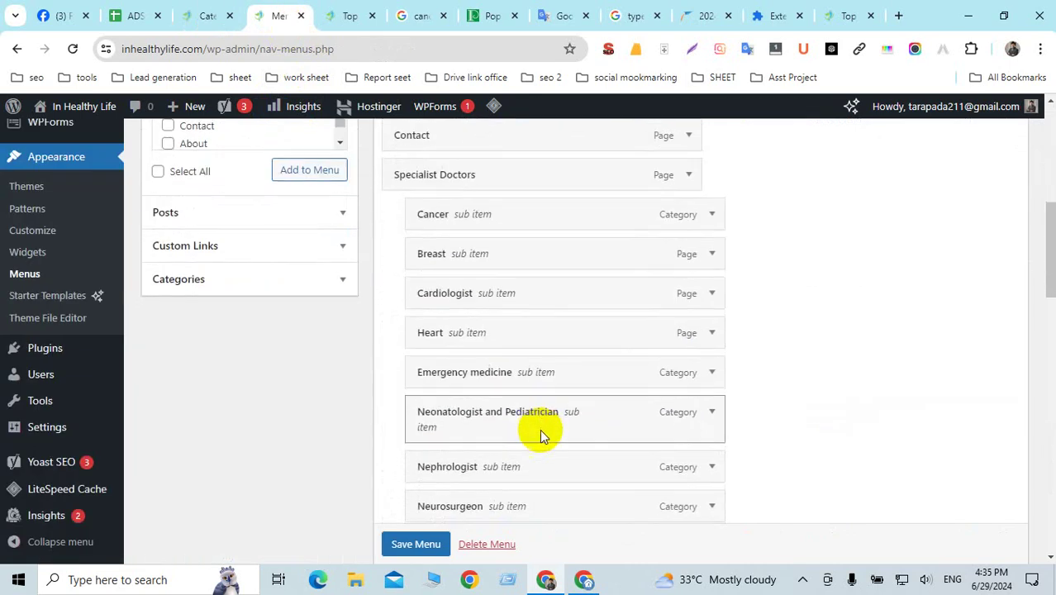
{"action": "scroll", "coordinate": [540, 429], "scroll_direction": "down", "scroll_amount": 11}
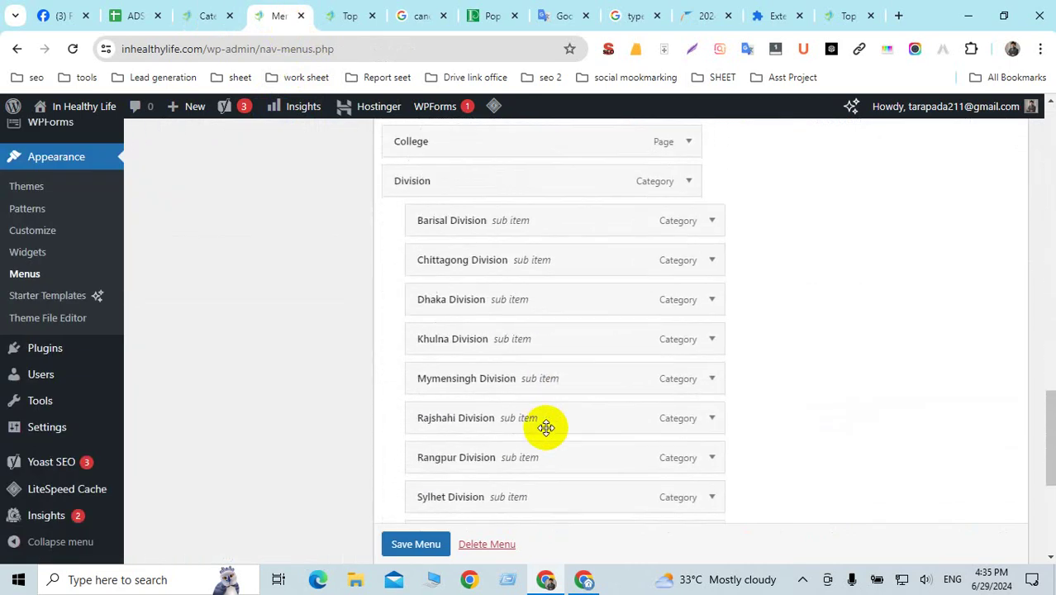
{"action": "scroll", "coordinate": [544, 428], "scroll_direction": "down", "scroll_amount": 3}
{"action": "scroll", "coordinate": [535, 426], "scroll_direction": "up", "scroll_amount": 2}
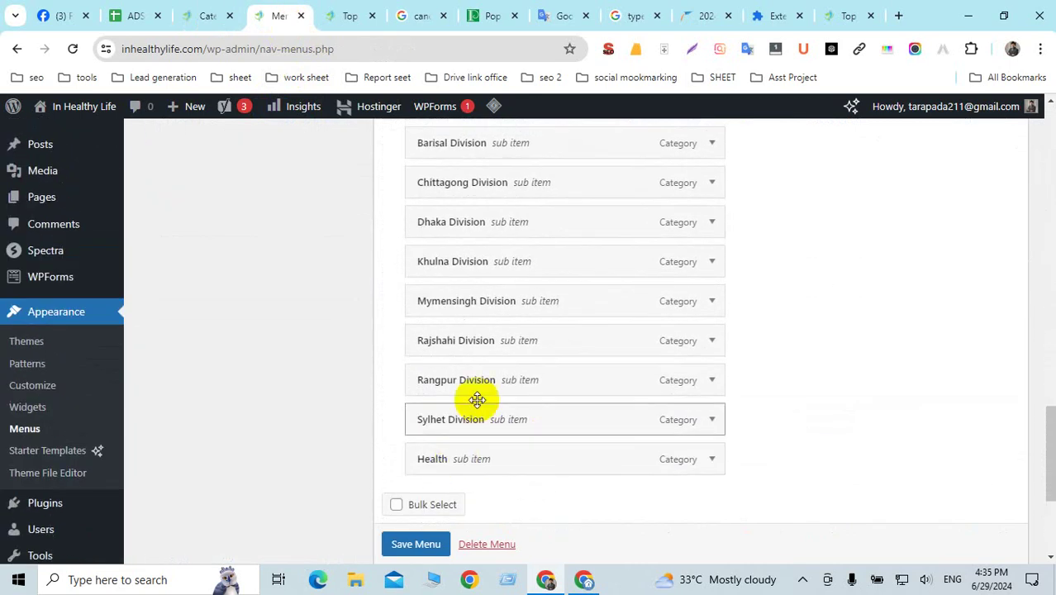
{"action": "scroll", "coordinate": [477, 400], "scroll_direction": "up", "scroll_amount": 1}
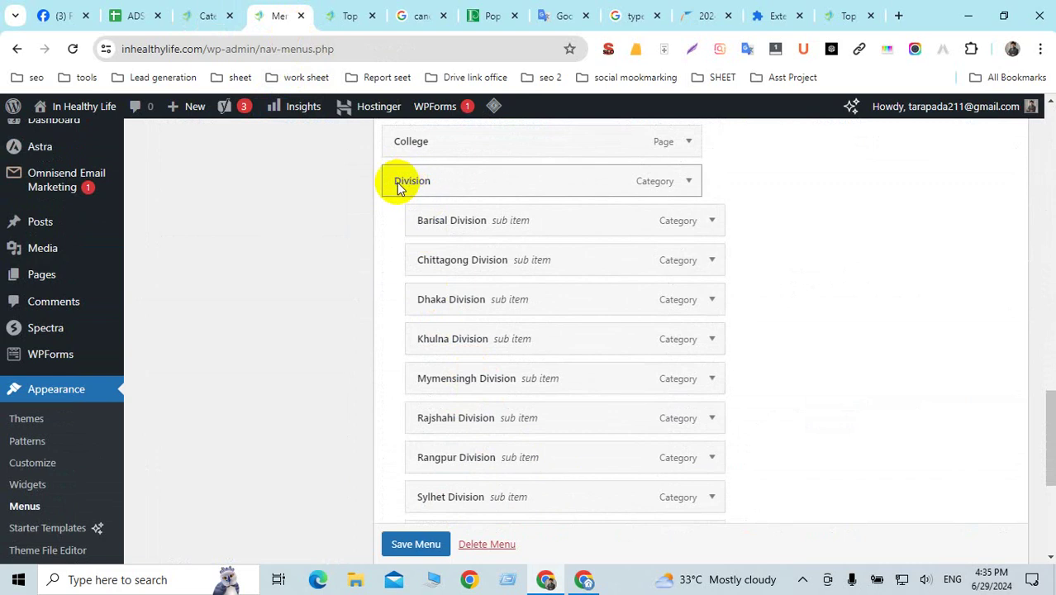
{"action": "scroll", "coordinate": [480, 331], "scroll_direction": "down", "scroll_amount": 3}
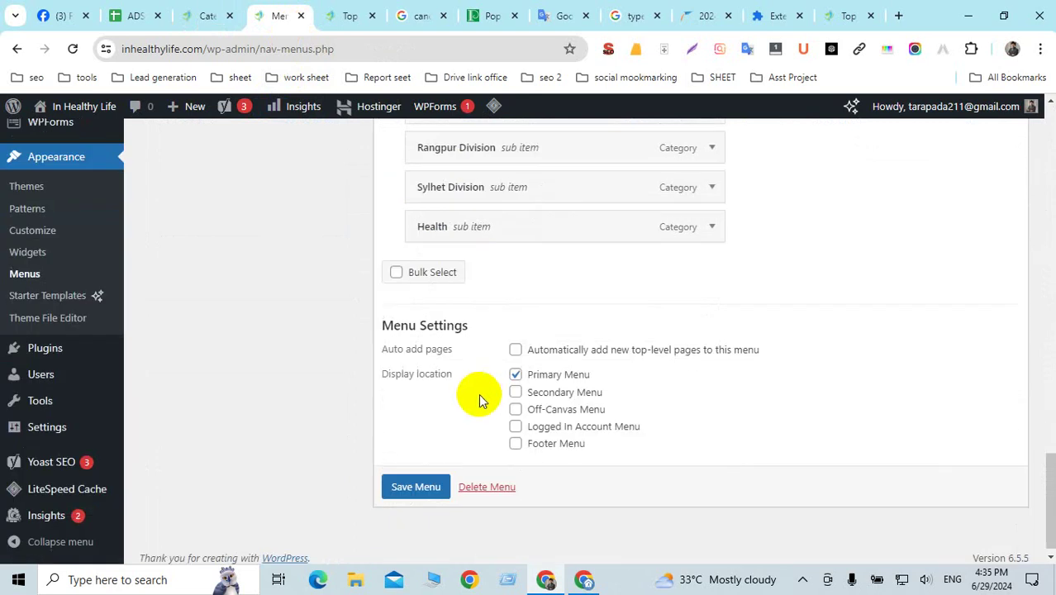
Reload the site's home page and check the Division submenu for the Health entry.
{"action": "left_click", "coordinate": [843, 15]}
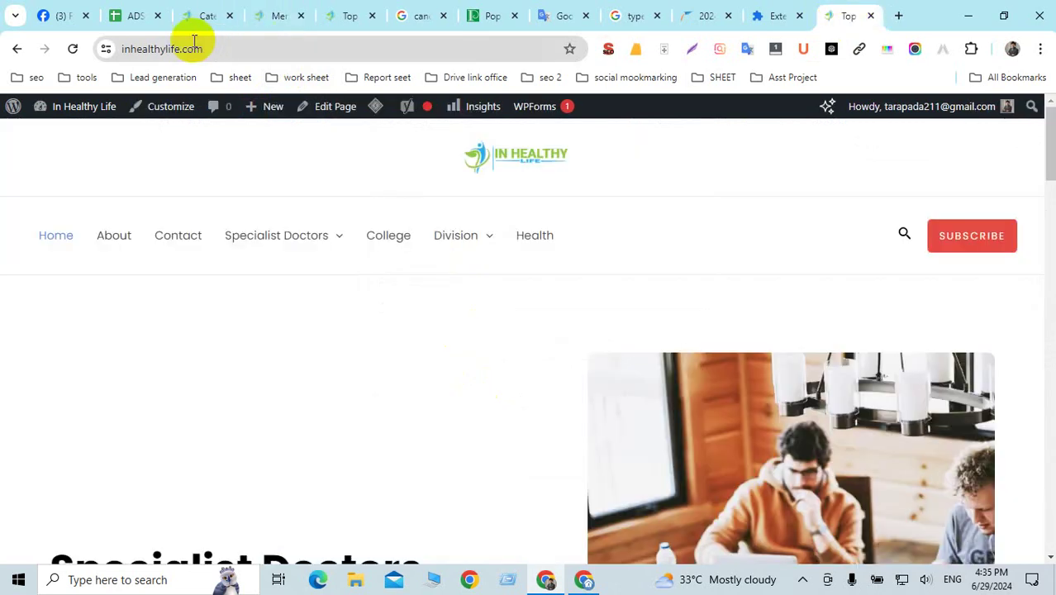
{"action": "left_click", "coordinate": [72, 49]}
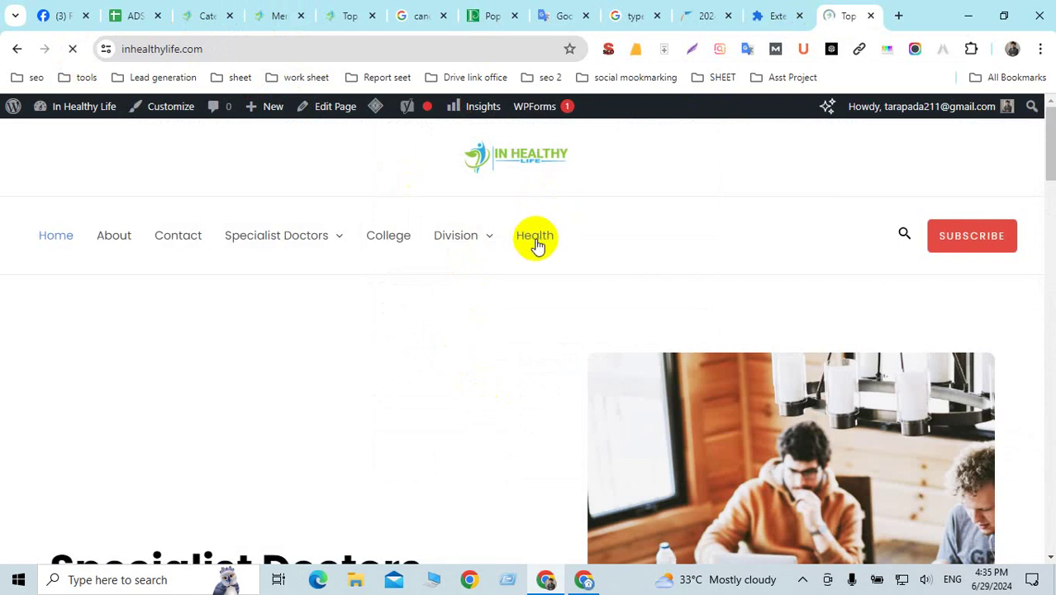
{"action": "mouse_move", "coordinate": [472, 237]}
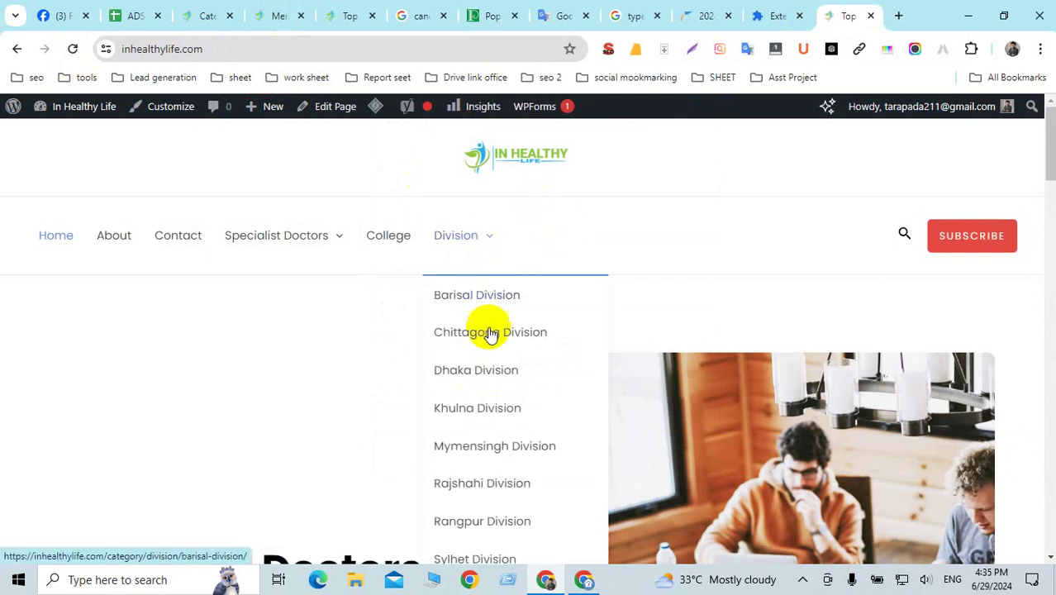
{"action": "scroll", "coordinate": [488, 330], "scroll_direction": "down", "scroll_amount": 3}
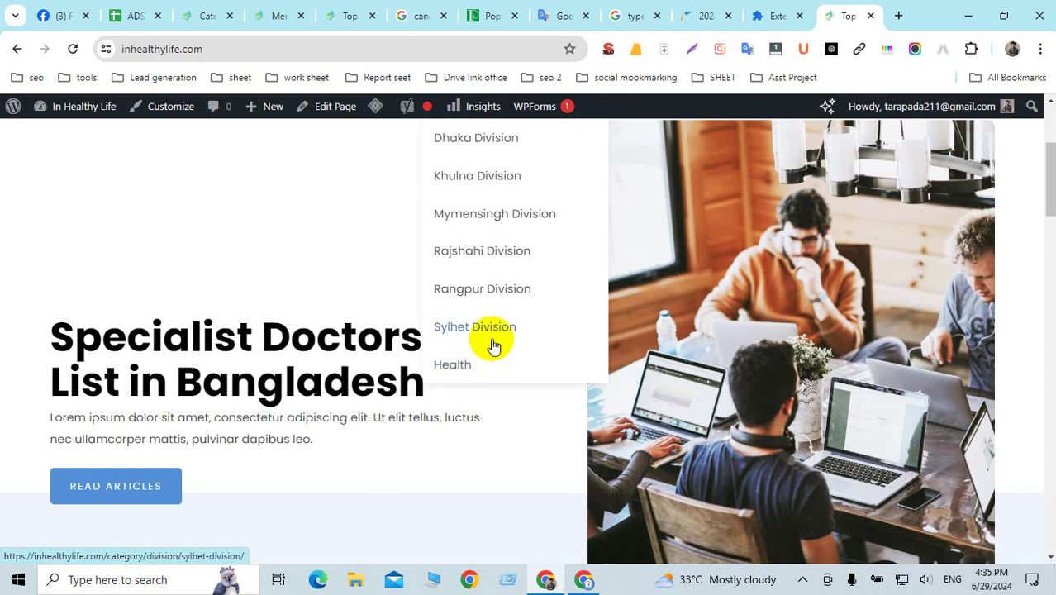
{"action": "scroll", "coordinate": [479, 272], "scroll_direction": "up", "scroll_amount": 1}
{"action": "scroll", "coordinate": [474, 219], "scroll_direction": "up", "scroll_amount": 1}
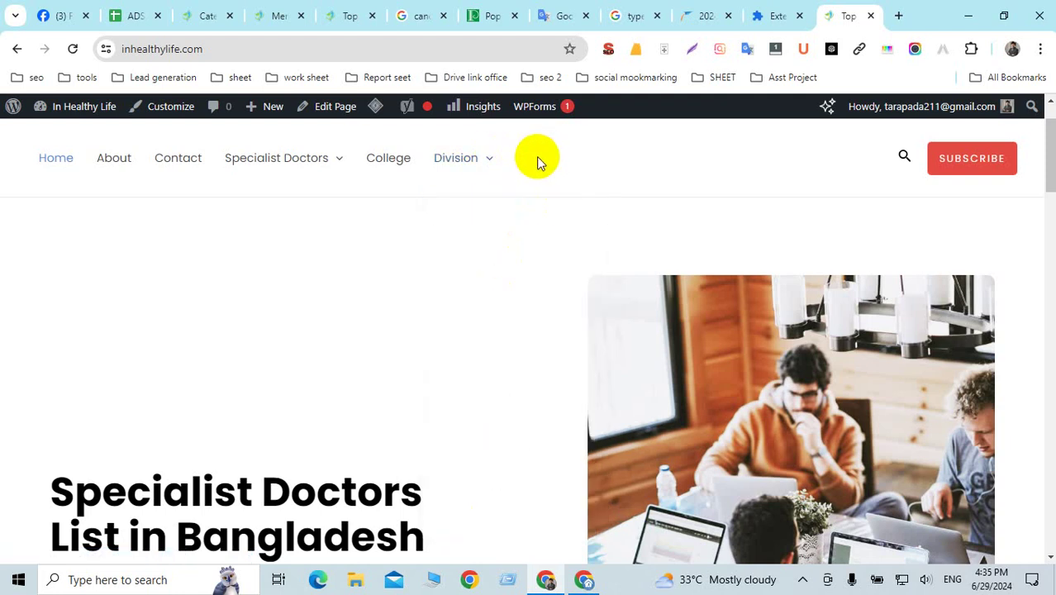
Move the Health item out from under Division to the top level of the menu structure and save the menu.
{"action": "left_click", "coordinate": [283, 16]}
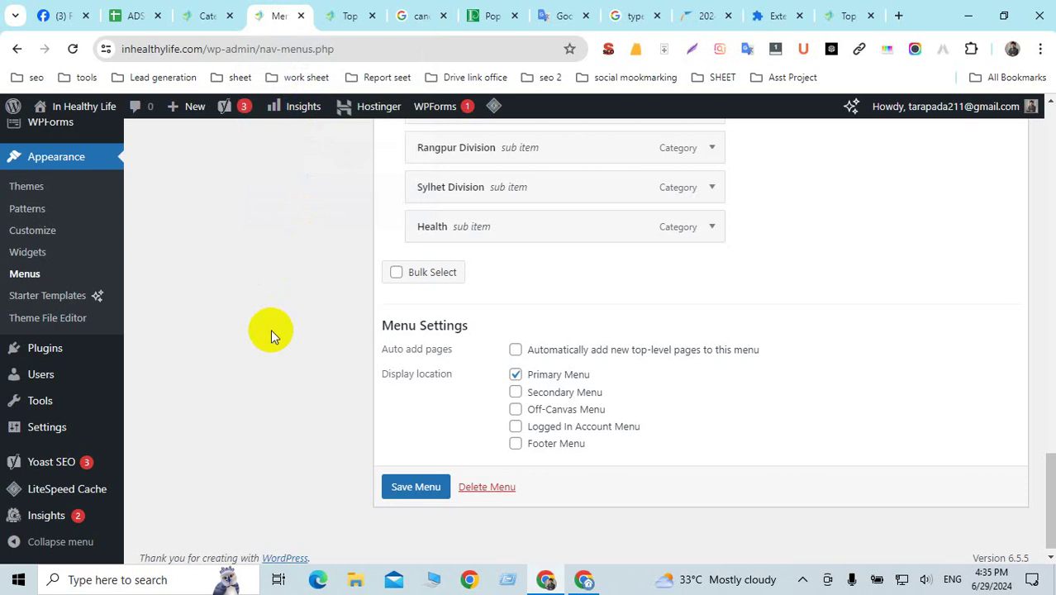
{"action": "scroll", "coordinate": [270, 329], "scroll_direction": "up", "scroll_amount": 1}
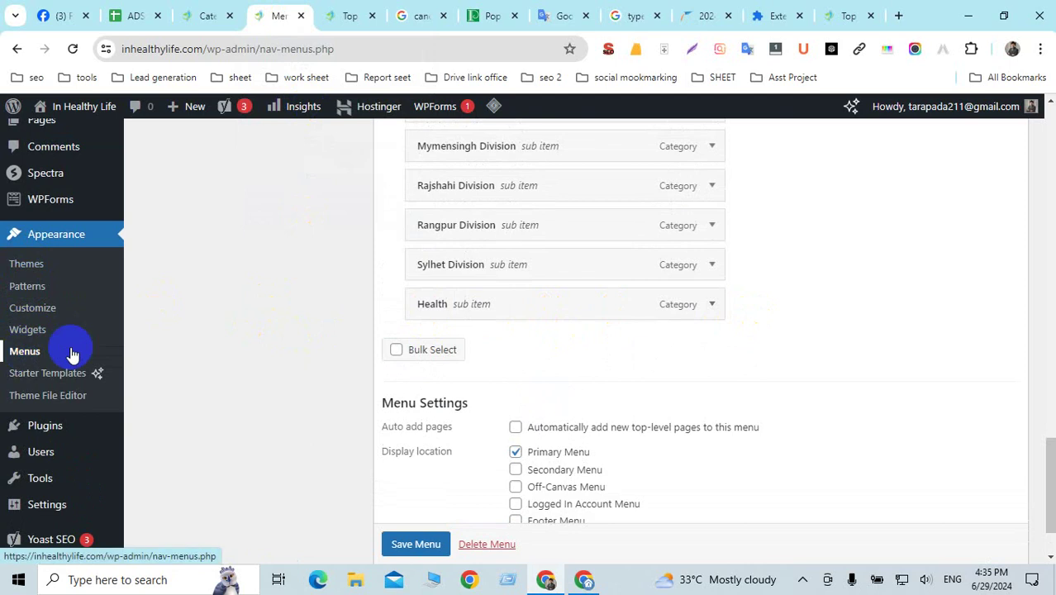
{"action": "scroll", "coordinate": [582, 337], "scroll_direction": "up", "scroll_amount": 4}
{"action": "scroll", "coordinate": [587, 338], "scroll_direction": "down", "scroll_amount": 4}
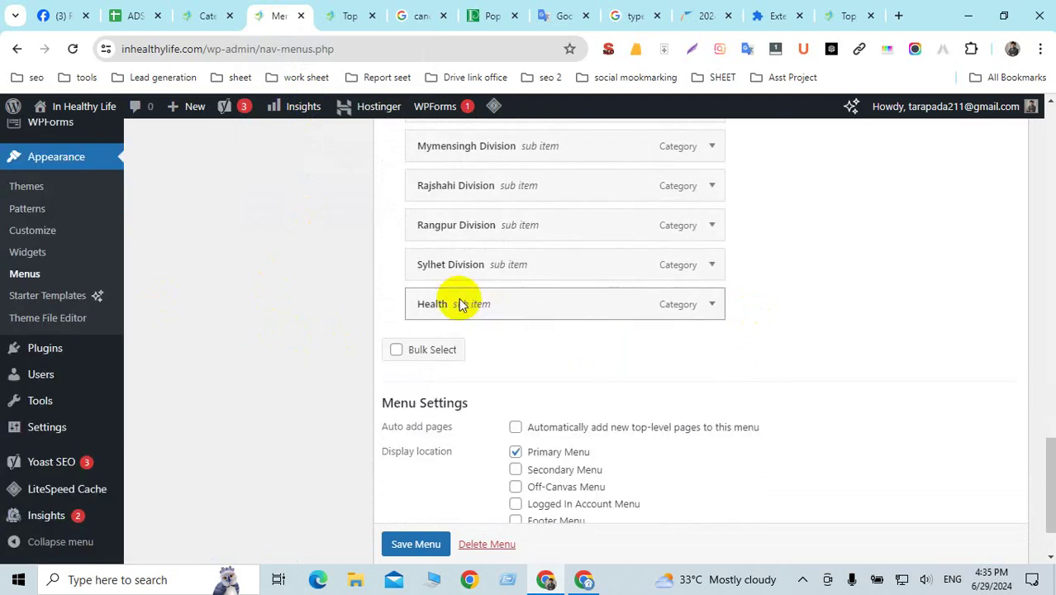
{"action": "mouse_move", "coordinate": [456, 302]}
{"action": "left_mouse_down"}
{"action": "mouse_move", "coordinate": [422, 301]}
{"action": "mouse_move", "coordinate": [438, 307]}
{"action": "left_mouse_up"}
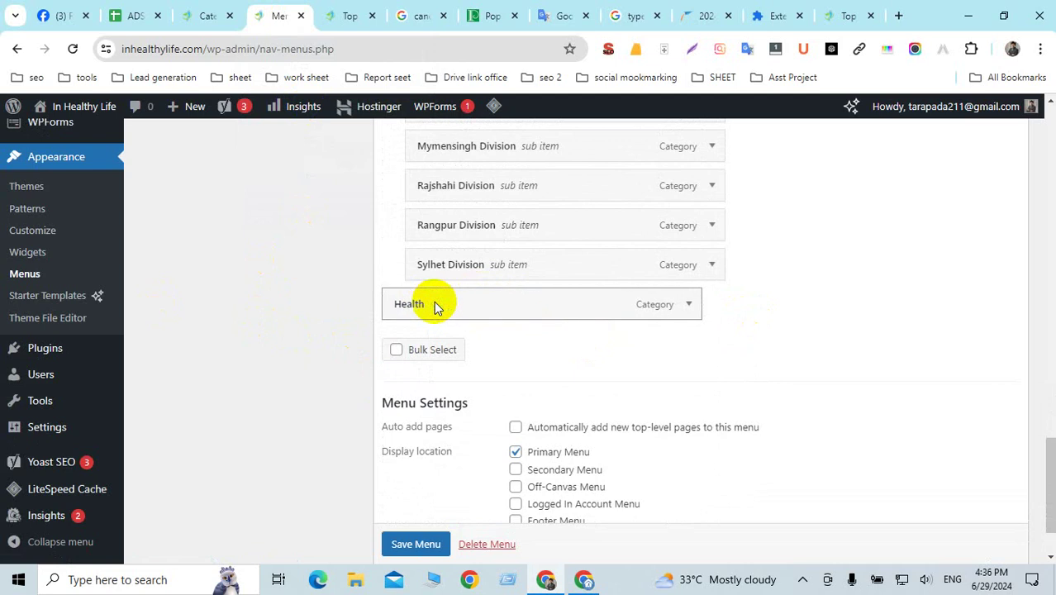
{"action": "scroll", "coordinate": [578, 356], "scroll_direction": "down", "scroll_amount": 2}
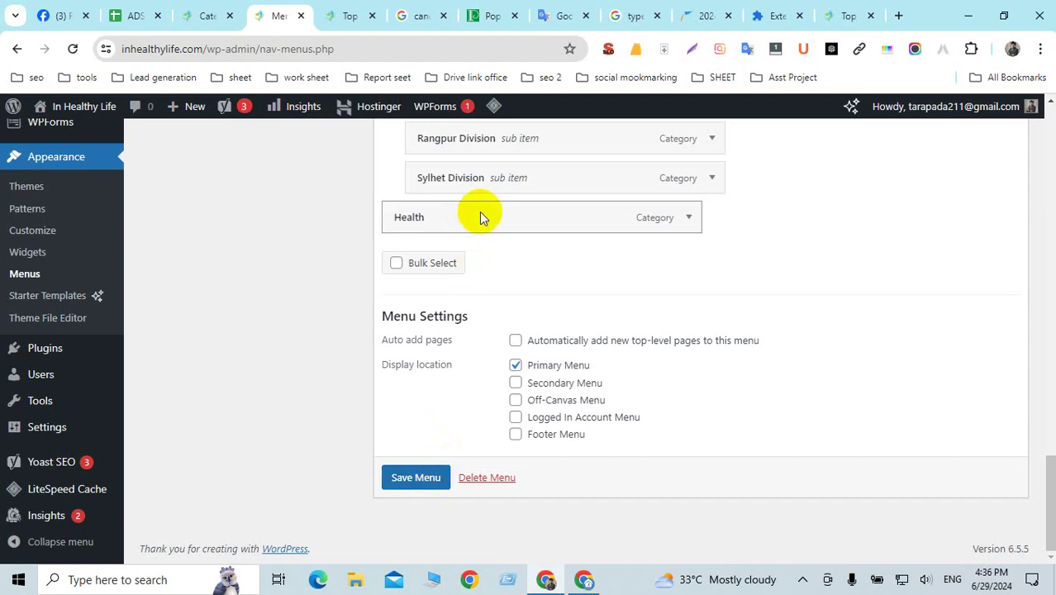
{"action": "mouse_move", "coordinate": [520, 217]}
{"action": "left_mouse_down"}
{"action": "mouse_move", "coordinate": [547, 219]}
{"action": "mouse_move", "coordinate": [402, 222]}
{"action": "left_mouse_up"}
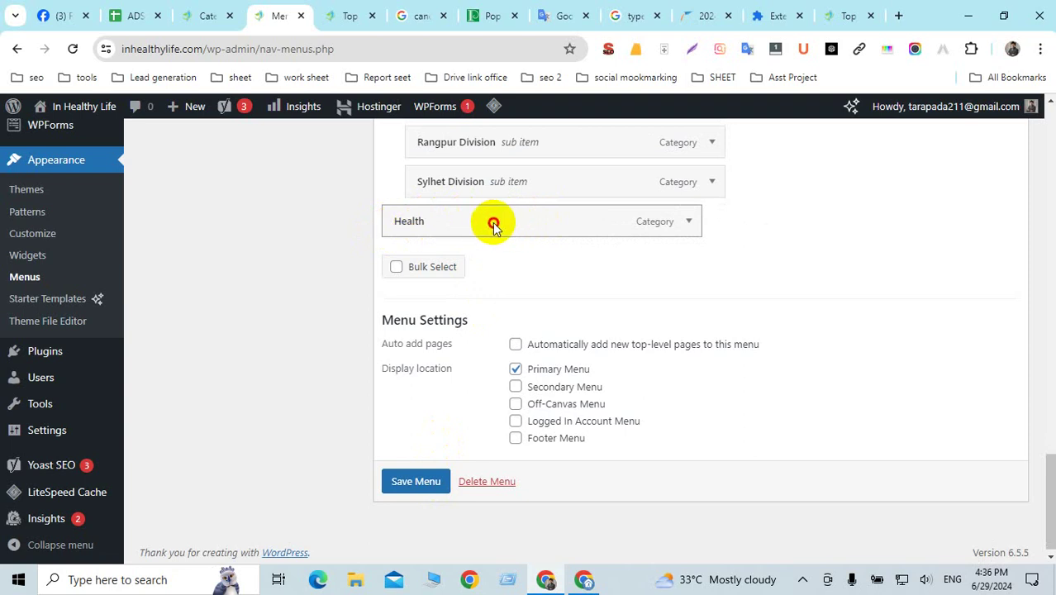
{"action": "left_click", "coordinate": [428, 485]}
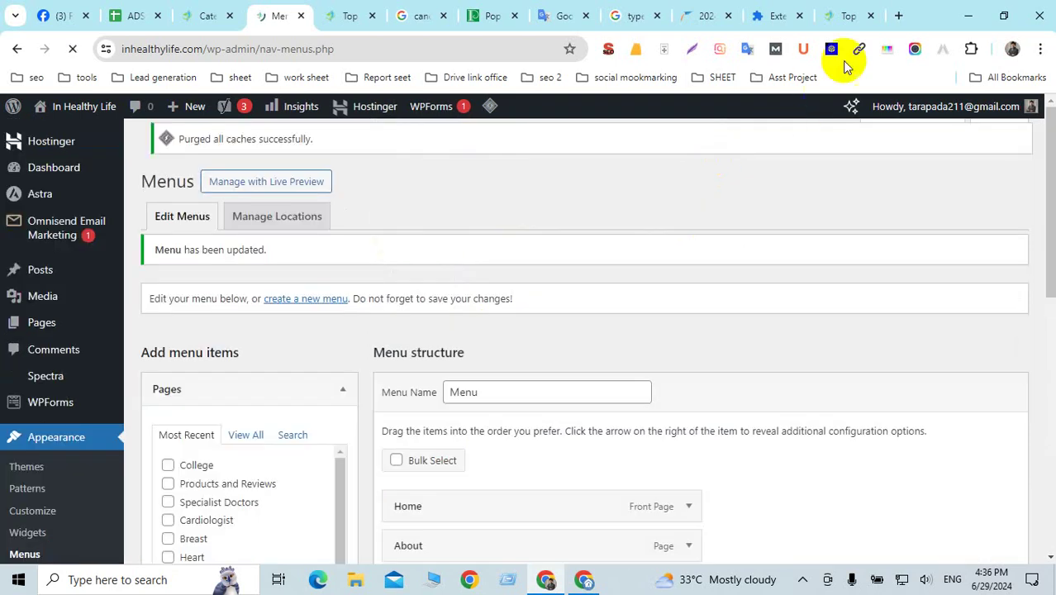
Reload the home page and check the navigation bar for Health as a separate top-level item.
{"action": "left_click", "coordinate": [848, 16]}
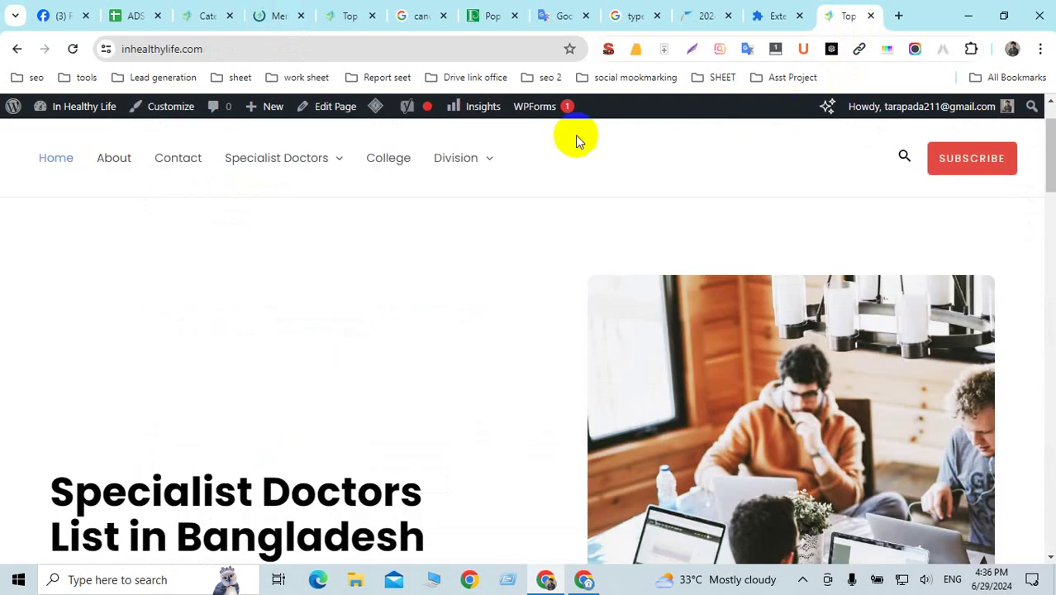
{"action": "left_click", "coordinate": [73, 49]}
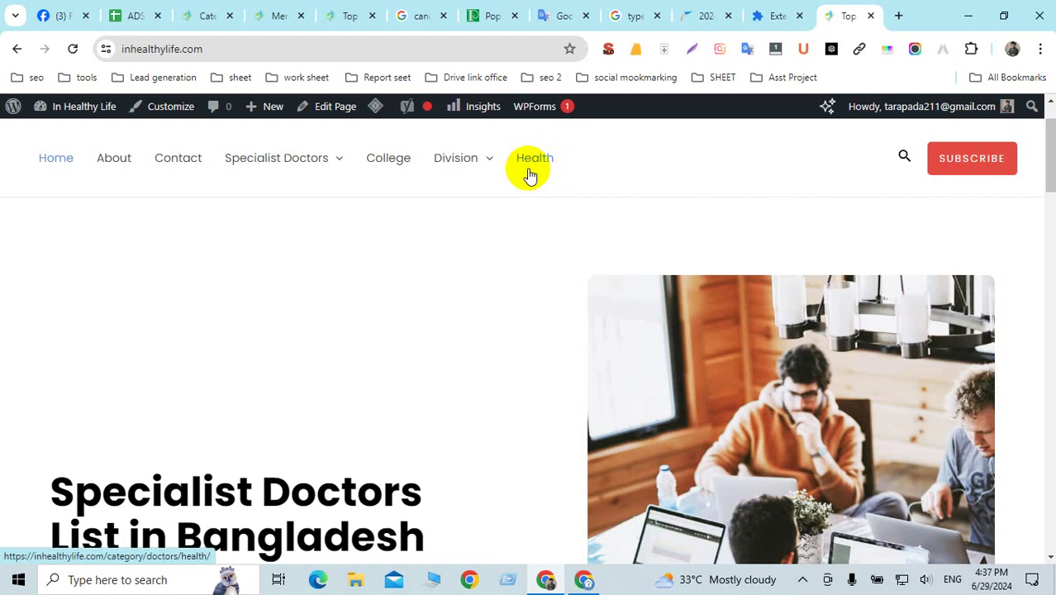
{"action": "scroll", "coordinate": [707, 267], "scroll_direction": "down", "scroll_amount": 3}
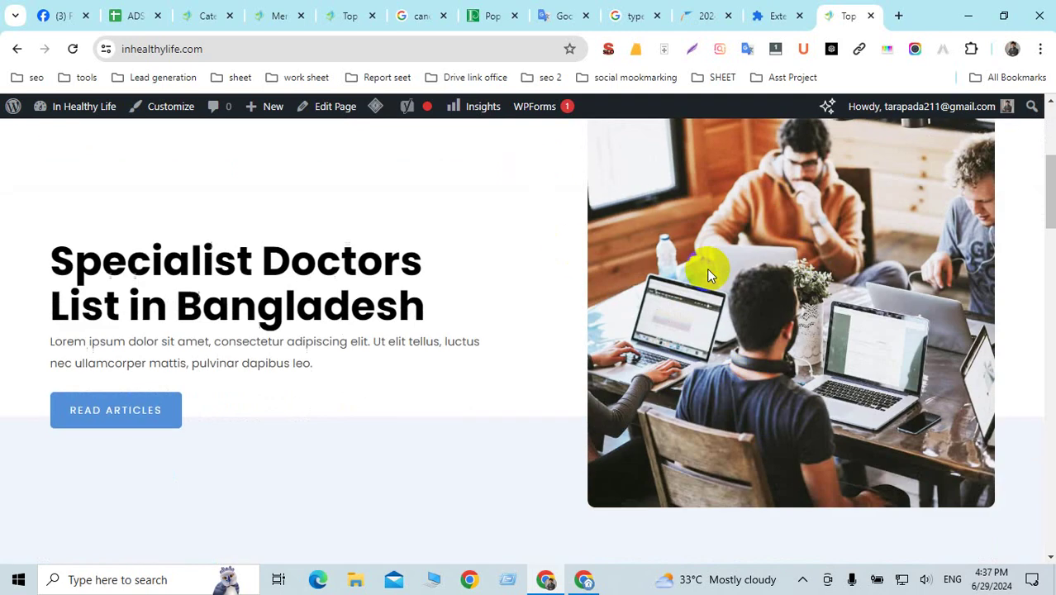
{"action": "scroll", "coordinate": [843, 256], "scroll_direction": "up", "scroll_amount": 2}
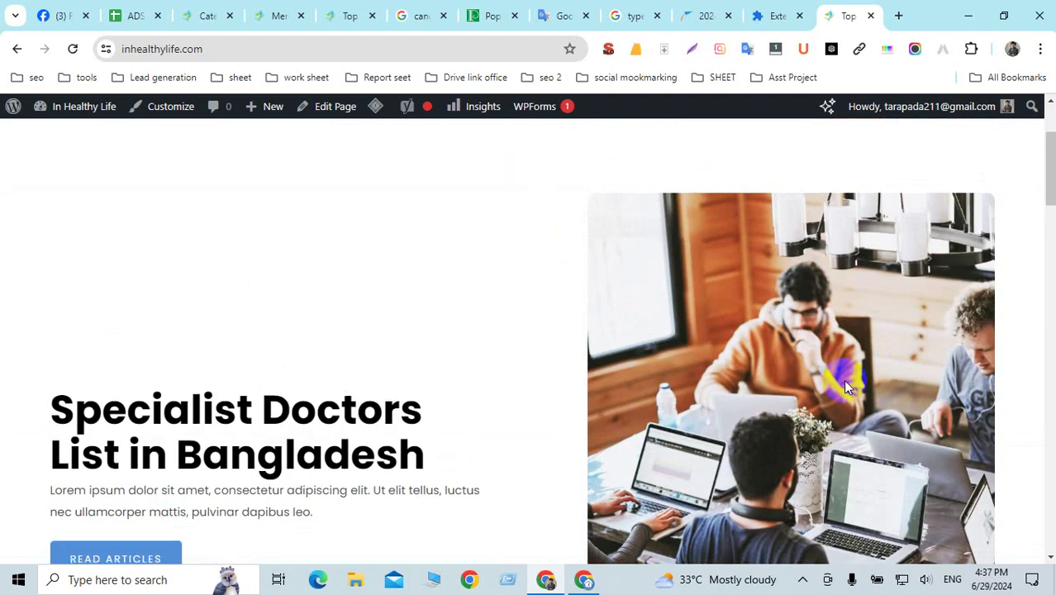
{"action": "scroll", "coordinate": [843, 379], "scroll_direction": "down", "scroll_amount": 1}
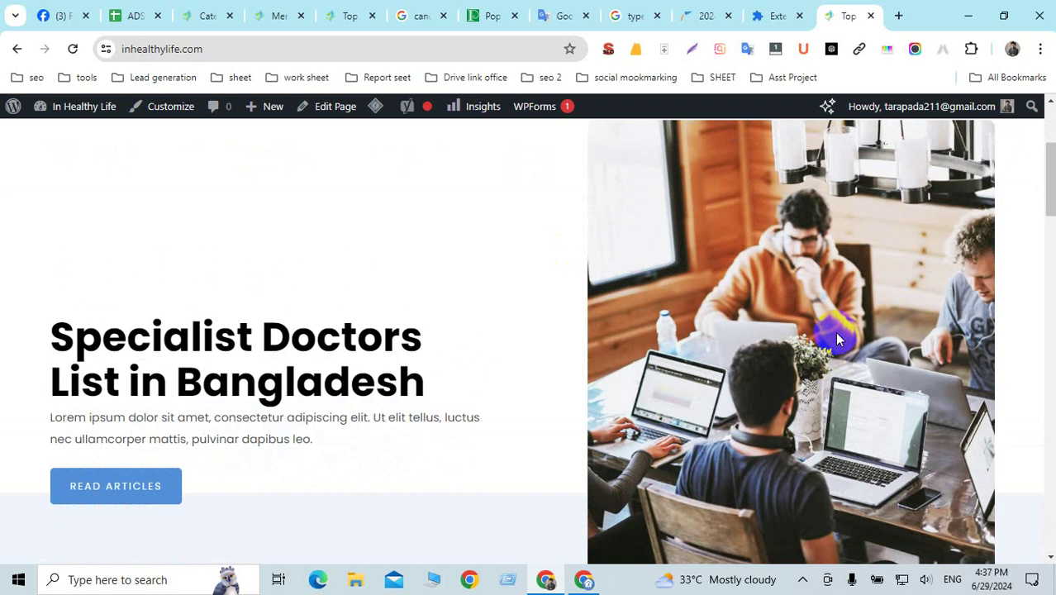
{"action": "scroll", "coordinate": [837, 337], "scroll_direction": "down", "scroll_amount": 4}
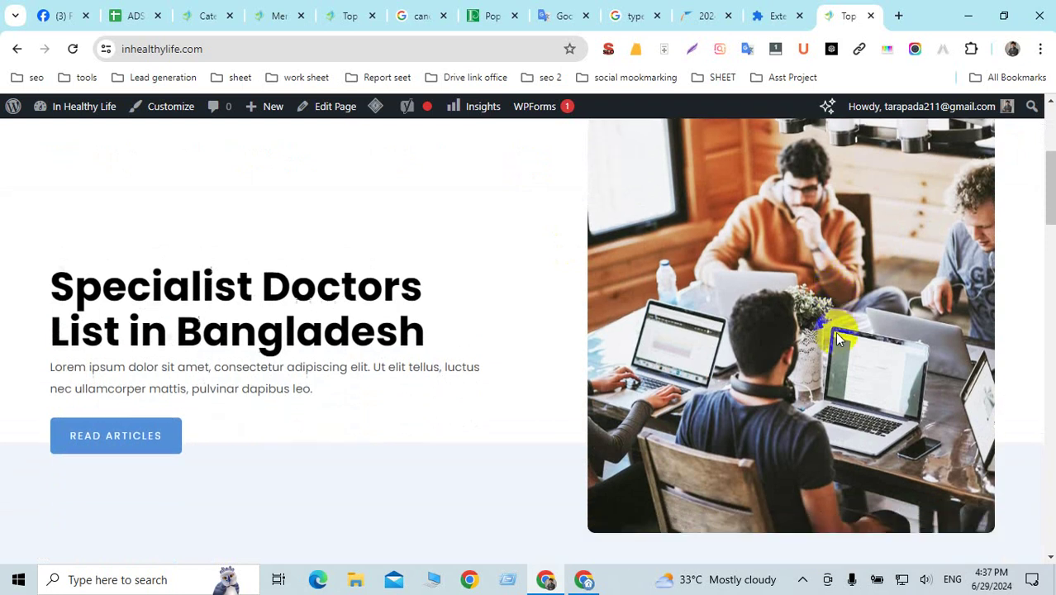
Look over the live home page's sections from the Specialist Doctors banner to the newsletter signup.
{"action": "scroll", "coordinate": [837, 337], "scroll_direction": "up", "scroll_amount": 4}
{"action": "scroll", "coordinate": [834, 331], "scroll_direction": "down", "scroll_amount": 8}
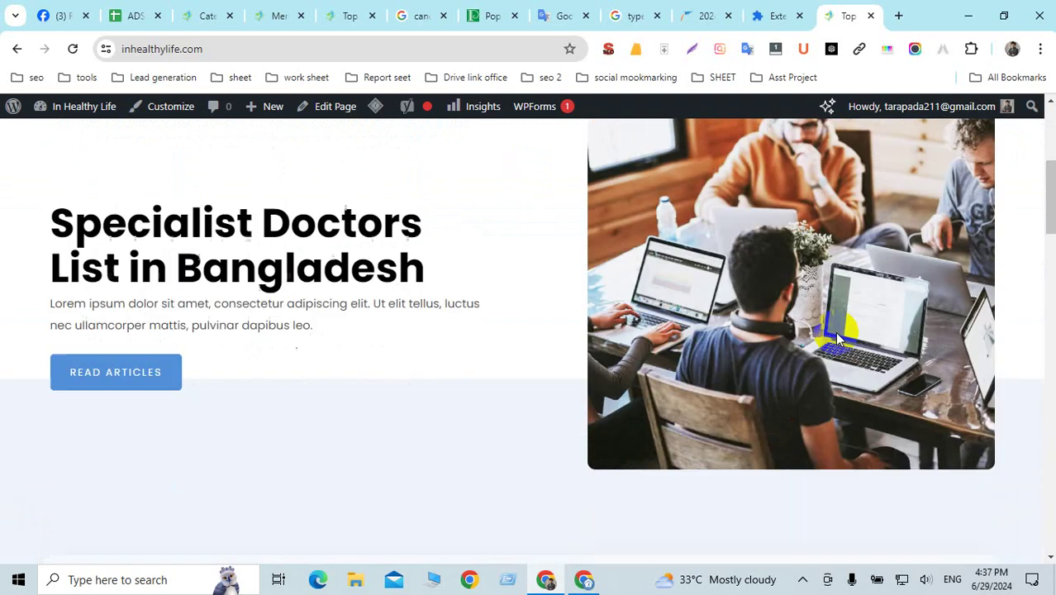
{"action": "scroll", "coordinate": [834, 331], "scroll_direction": "up", "scroll_amount": 2}
{"action": "scroll", "coordinate": [834, 332], "scroll_direction": "up", "scroll_amount": 3}
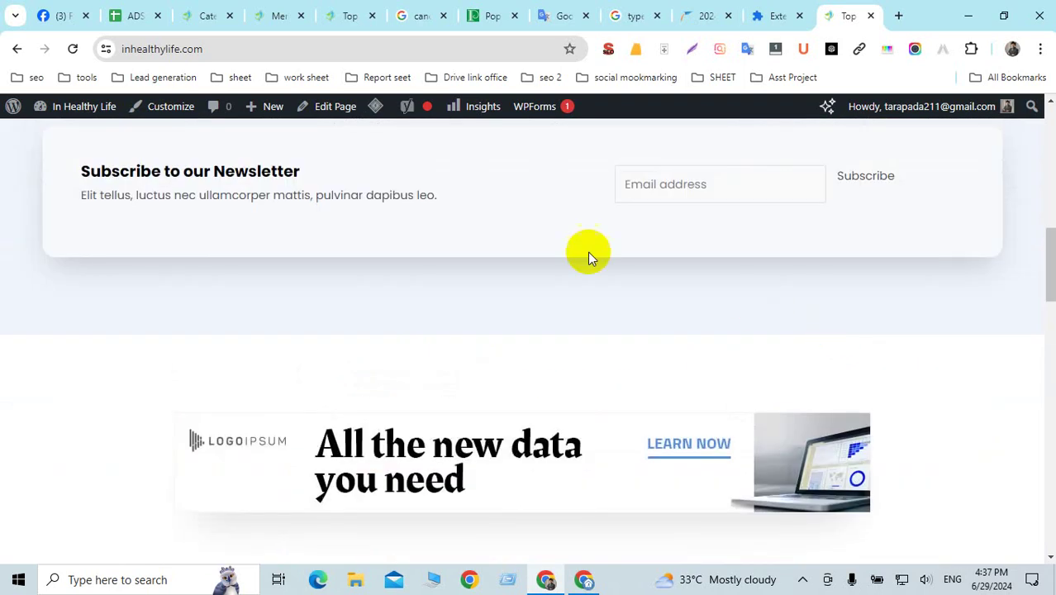
{"action": "scroll", "coordinate": [509, 221], "scroll_direction": "up", "scroll_amount": 1}
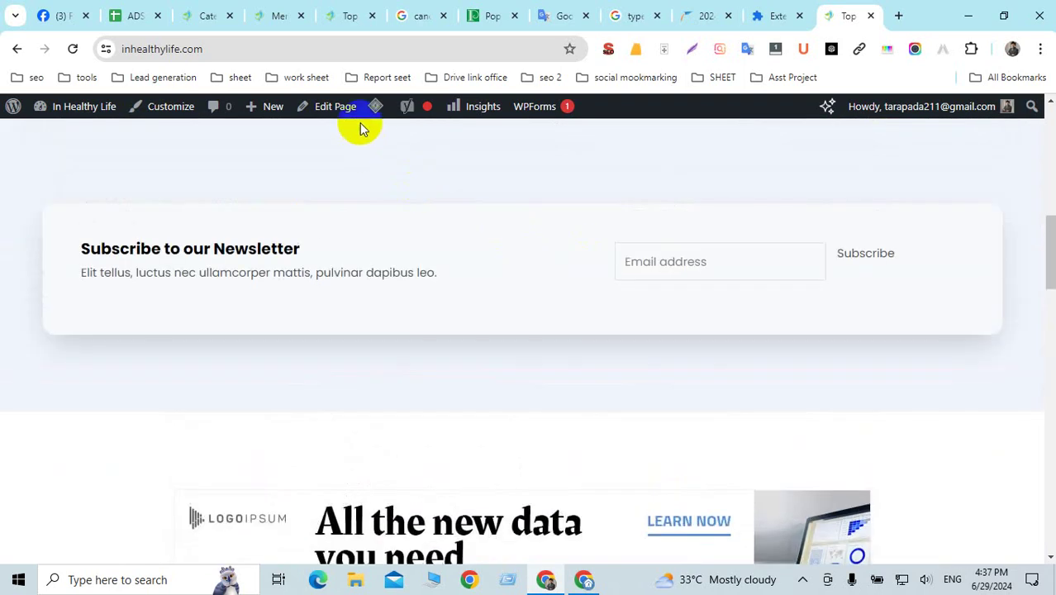
Reload the Categories admin page and review its category form, category list and admin navigation.
{"action": "left_click", "coordinate": [206, 15]}
{"action": "scroll", "coordinate": [578, 372], "scroll_direction": "down", "scroll_amount": 1}
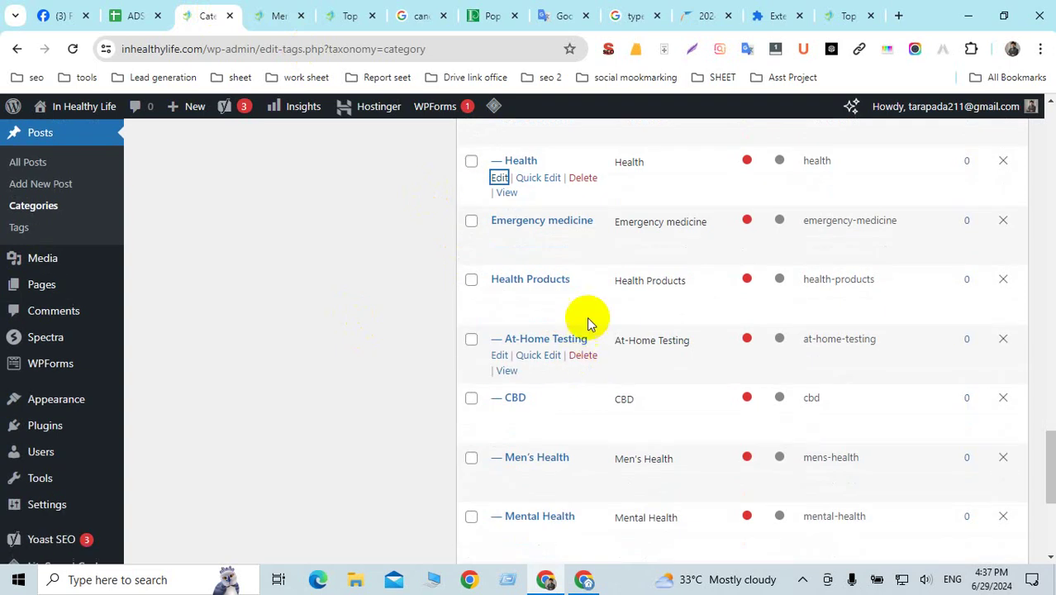
{"action": "left_click", "coordinate": [73, 49]}
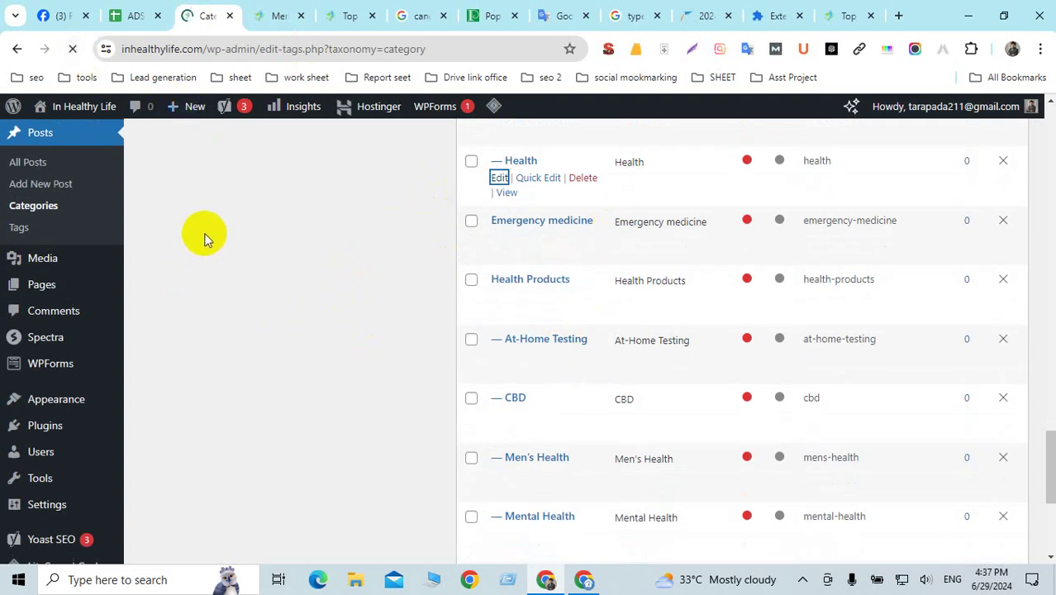
{"action": "scroll", "coordinate": [157, 270], "scroll_direction": "down", "scroll_amount": 3}
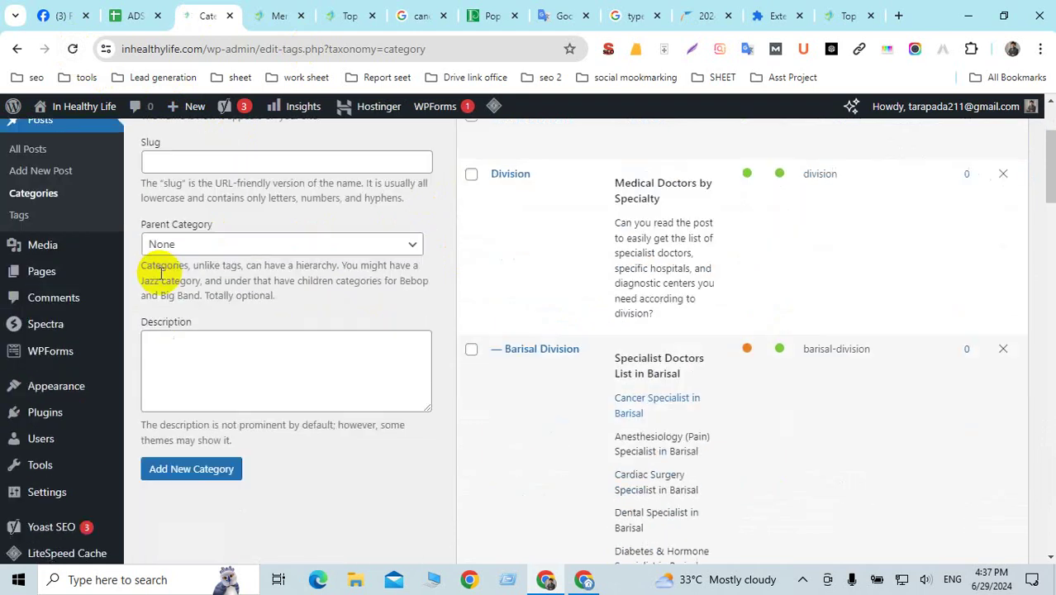
{"action": "scroll", "coordinate": [57, 312], "scroll_direction": "down", "scroll_amount": 2}
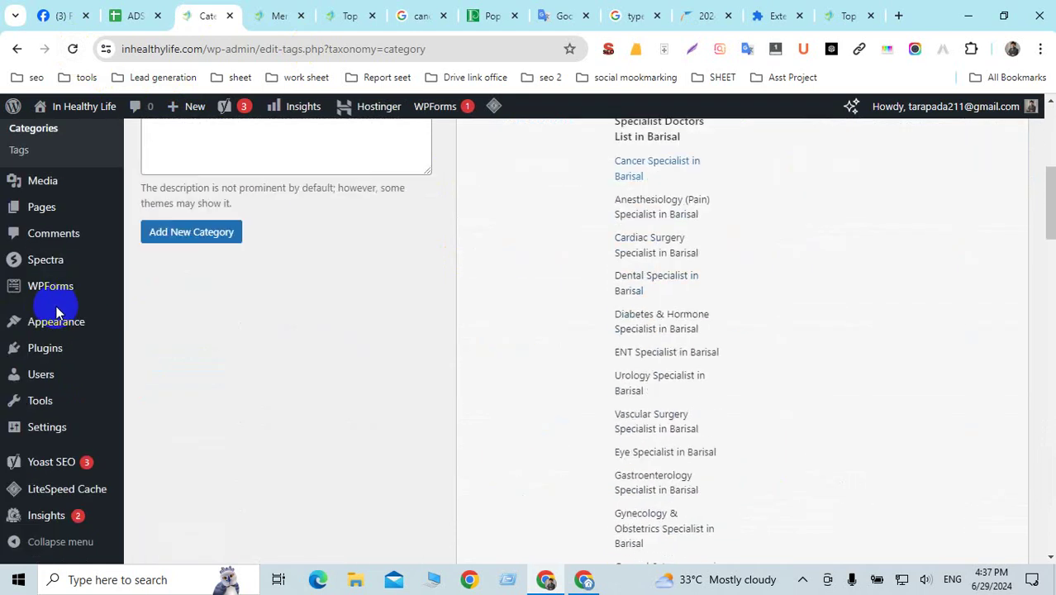
{"action": "scroll", "coordinate": [48, 285], "scroll_direction": "up", "scroll_amount": 1}
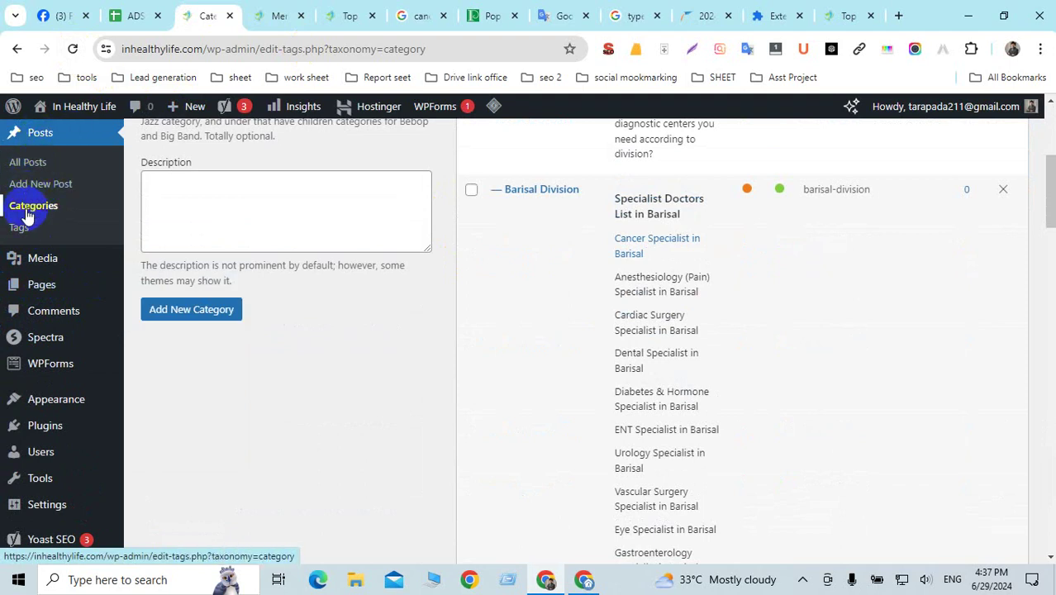
Browse the site's Media Library in a separate browser tab, and close that tab.
{"action": "mouse_move", "coordinate": [42, 285]}
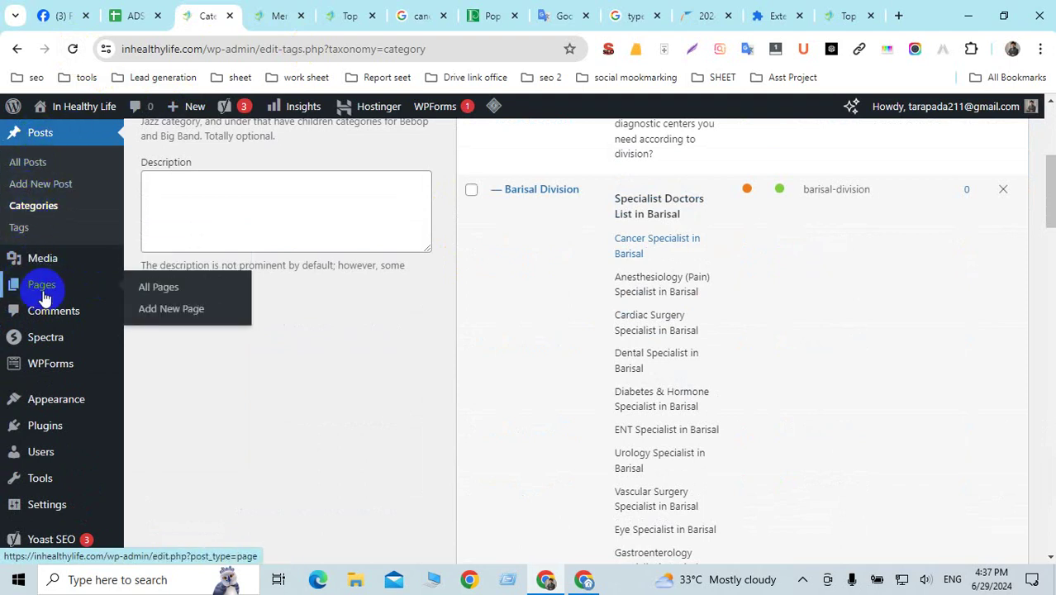
{"action": "mouse_move", "coordinate": [41, 261]}
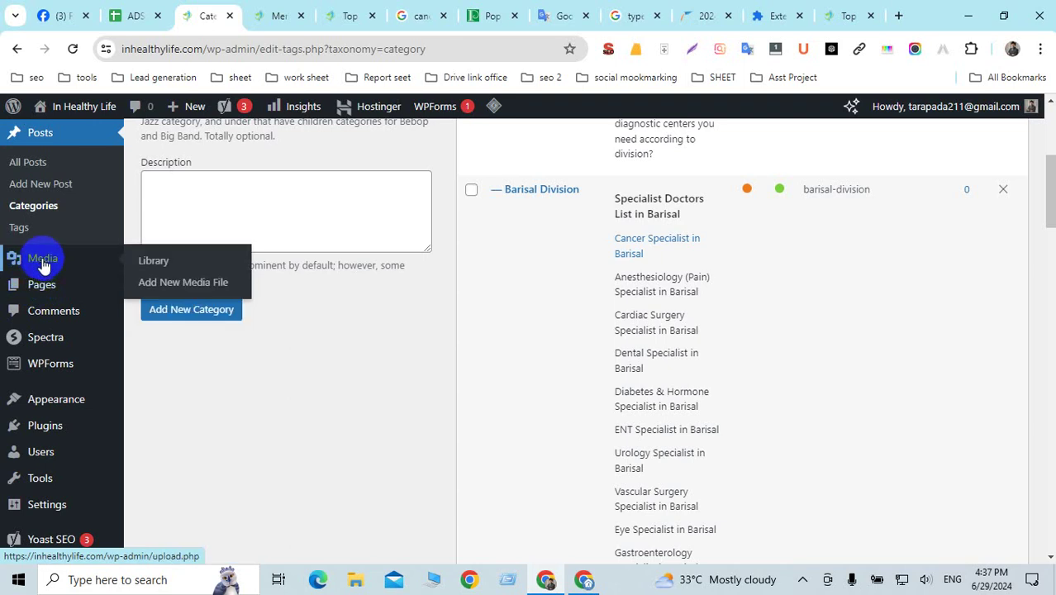
{"action": "middle_click", "coordinate": [151, 263]}
{"action": "left_click", "coordinate": [252, 16]}
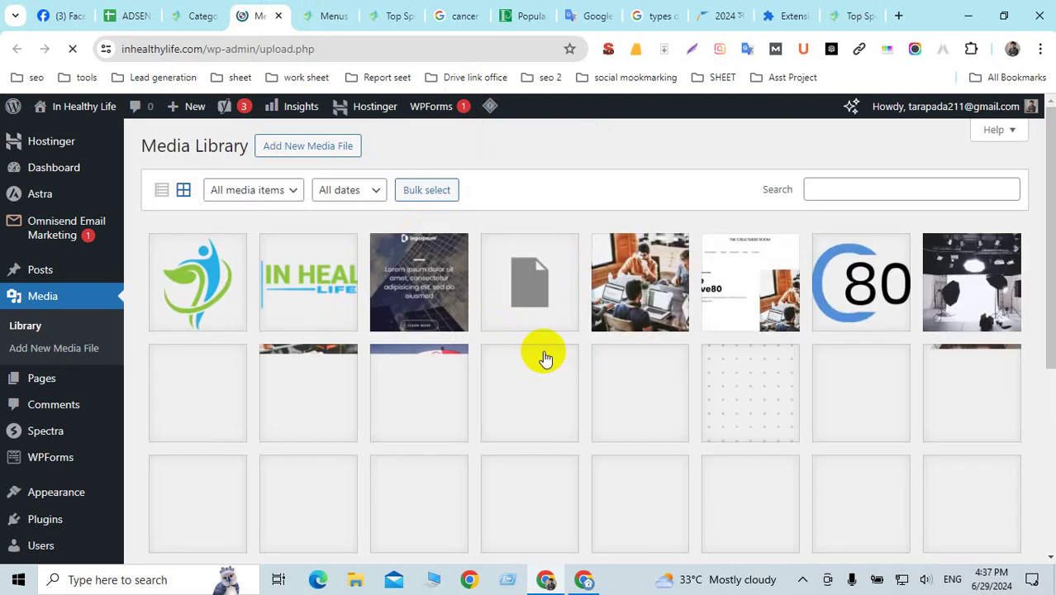
{"action": "scroll", "coordinate": [533, 358], "scroll_direction": "down", "scroll_amount": 10}
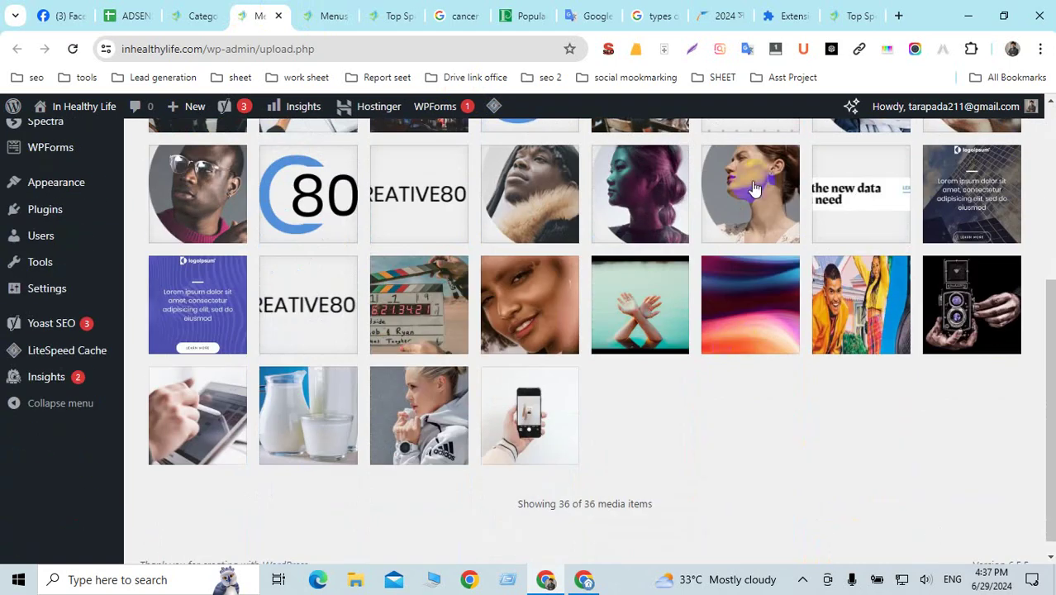
{"action": "scroll", "coordinate": [780, 371], "scroll_direction": "up", "scroll_amount": 4}
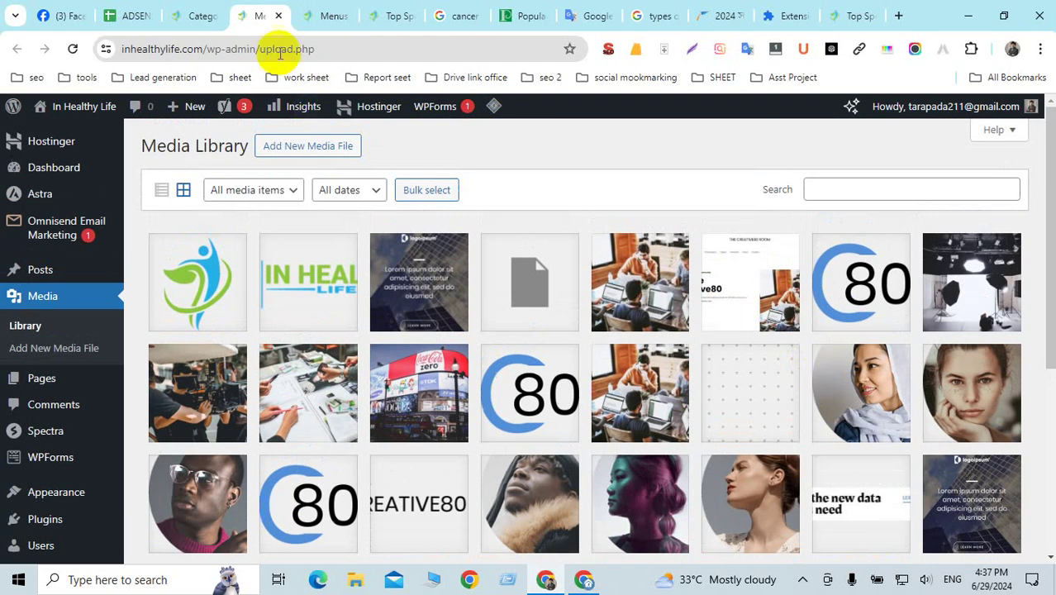
{"action": "left_click", "coordinate": [277, 16]}
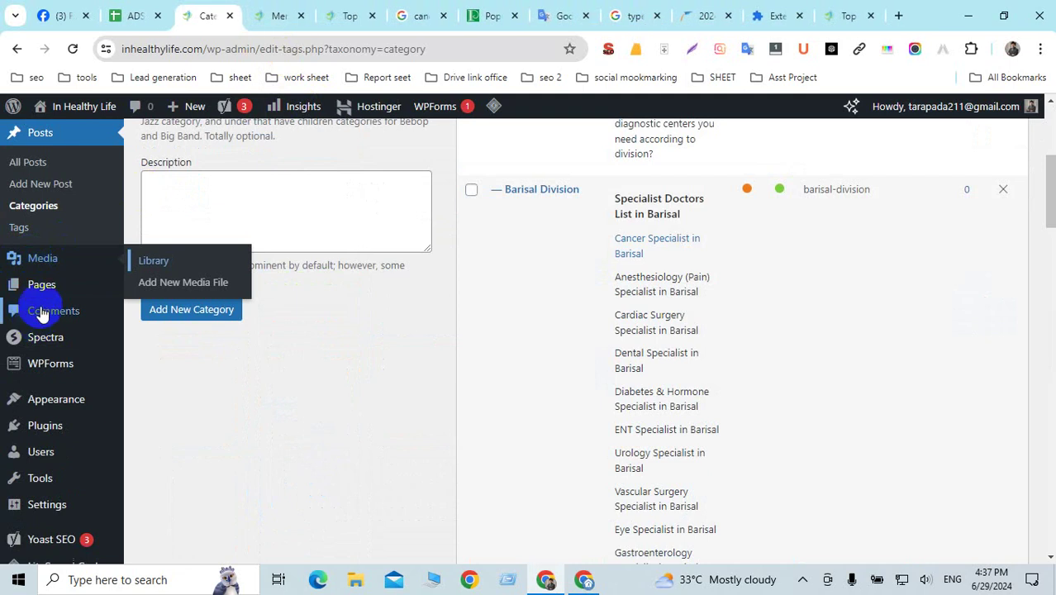
Open the list of all site pages in a separate browser tab.
{"action": "mouse_move", "coordinate": [38, 288]}
{"action": "left_click", "coordinate": [159, 291]}
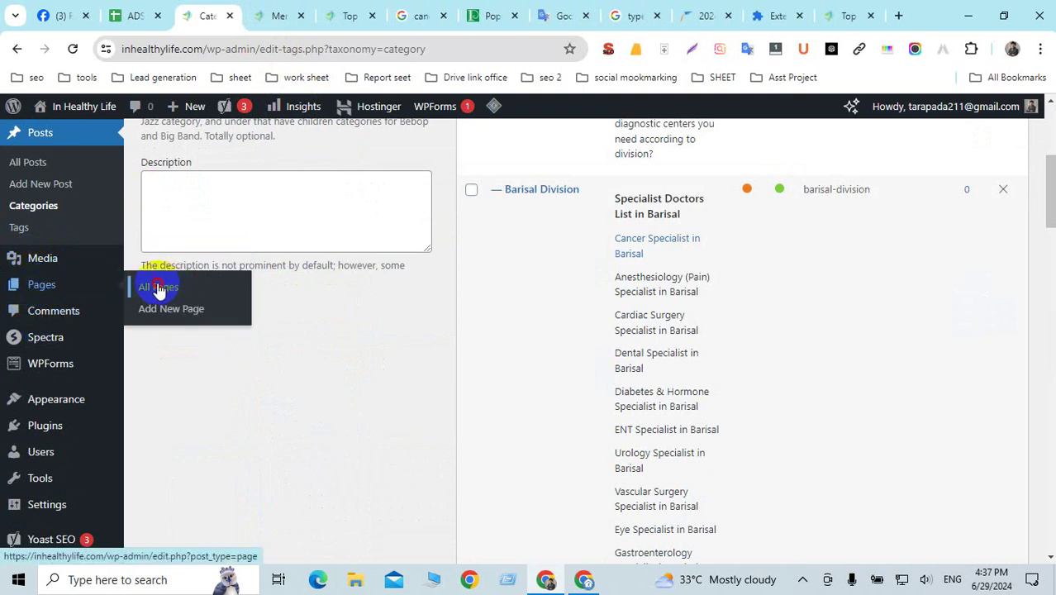
{"action": "left_click", "coordinate": [259, 15]}
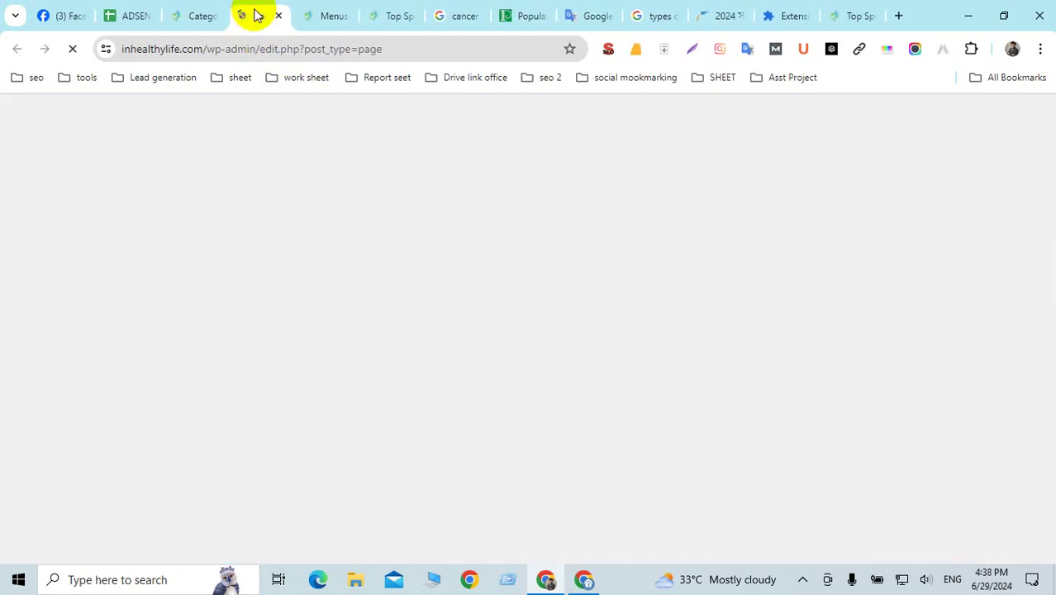
Close the Menus, extra home page, search result, article and Extensions tabs, and place the remaining home page tab before the Categories tab.
{"action": "left_click", "coordinate": [326, 19]}
{"action": "left_click", "coordinate": [344, 17]}
{"action": "left_click", "coordinate": [344, 16]}
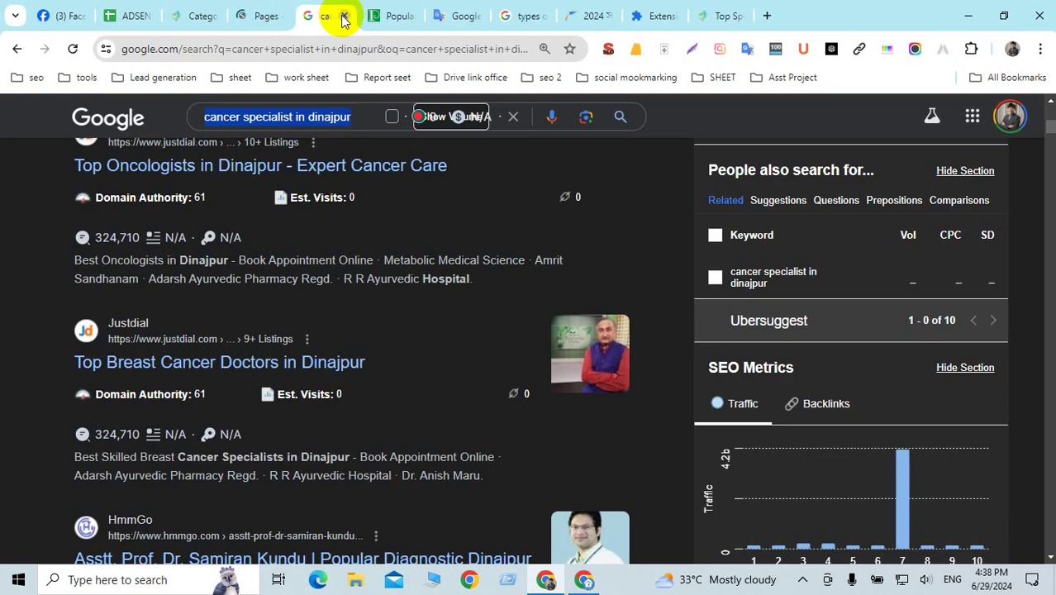
{"action": "left_click", "coordinate": [344, 17]}
{"action": "left_click", "coordinate": [344, 17]}
{"action": "left_click", "coordinate": [403, 17]}
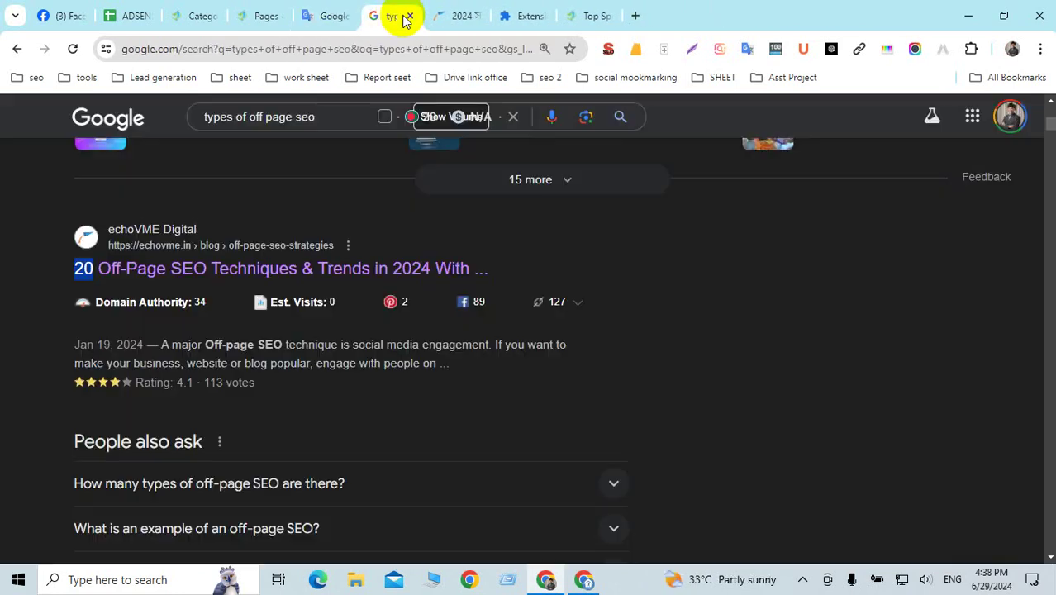
{"action": "left_click", "coordinate": [408, 16]}
{"action": "left_click", "coordinate": [410, 16]}
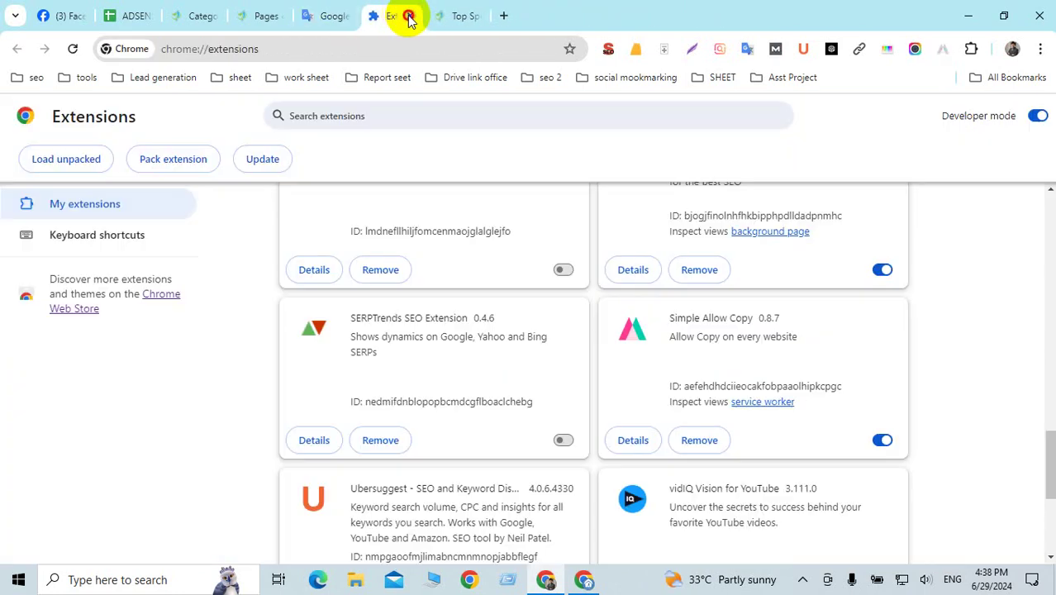
{"action": "left_click", "coordinate": [409, 16]}
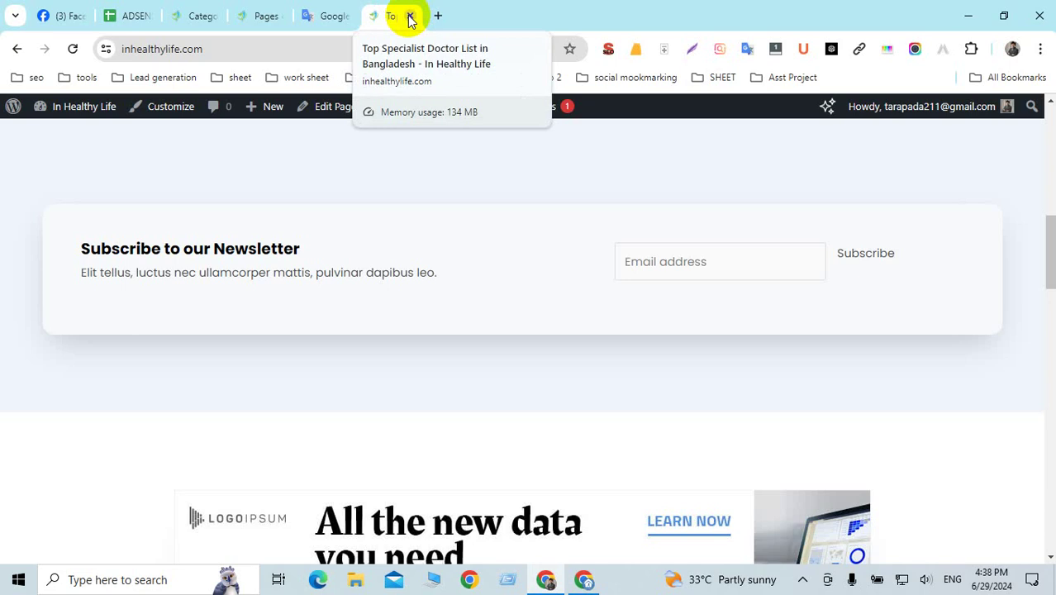
{"action": "left_click_drag", "start_coordinate": [410, 17], "coordinate": [199, 17]}
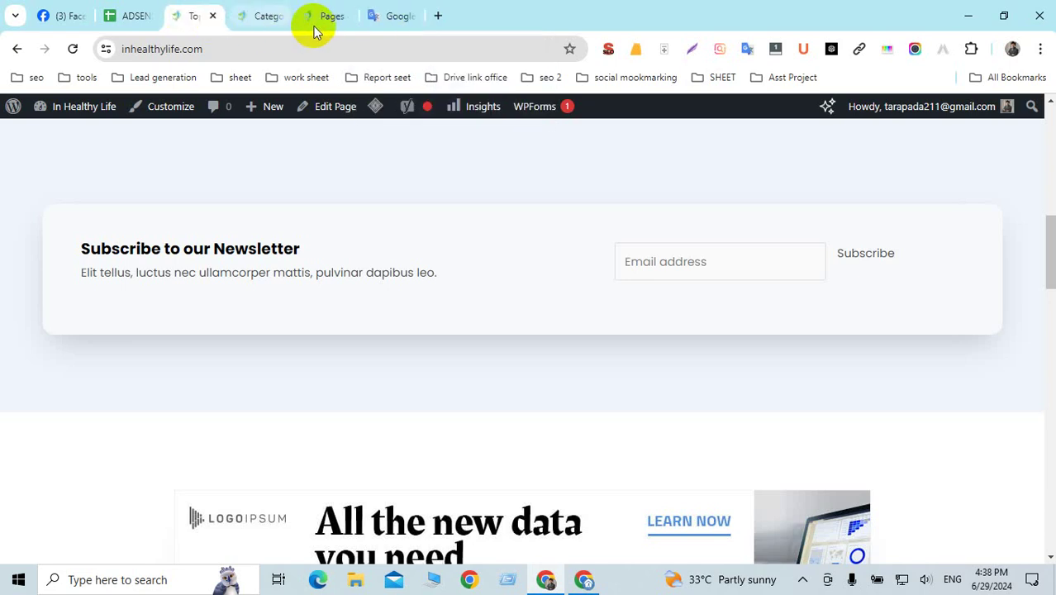
Review the site's existing pages in the Pages list, from About to Specialist Doctors.
{"action": "left_click", "coordinate": [329, 16]}
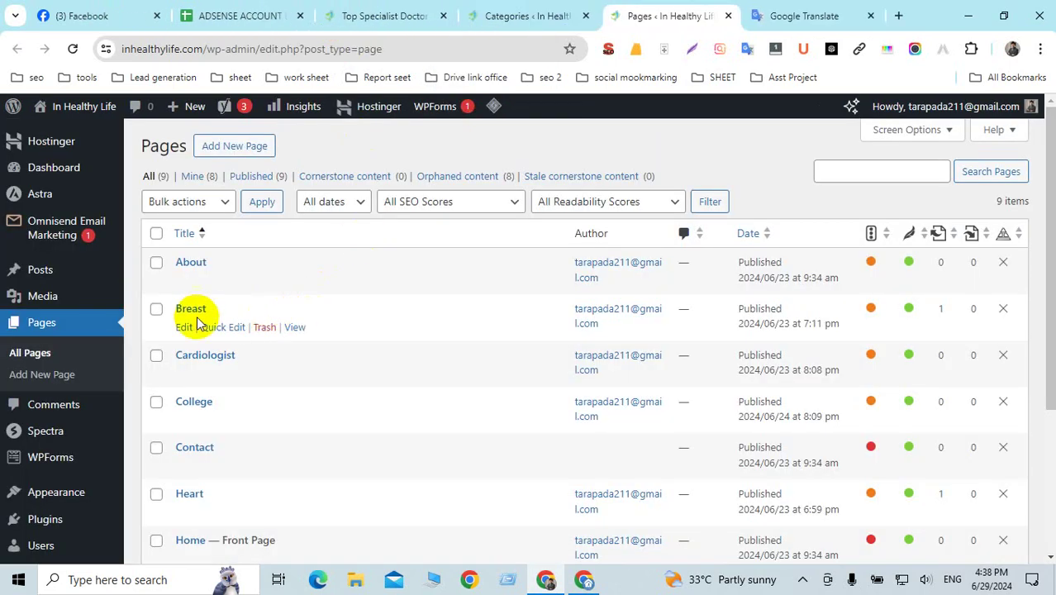
{"action": "left_click", "coordinate": [45, 325]}
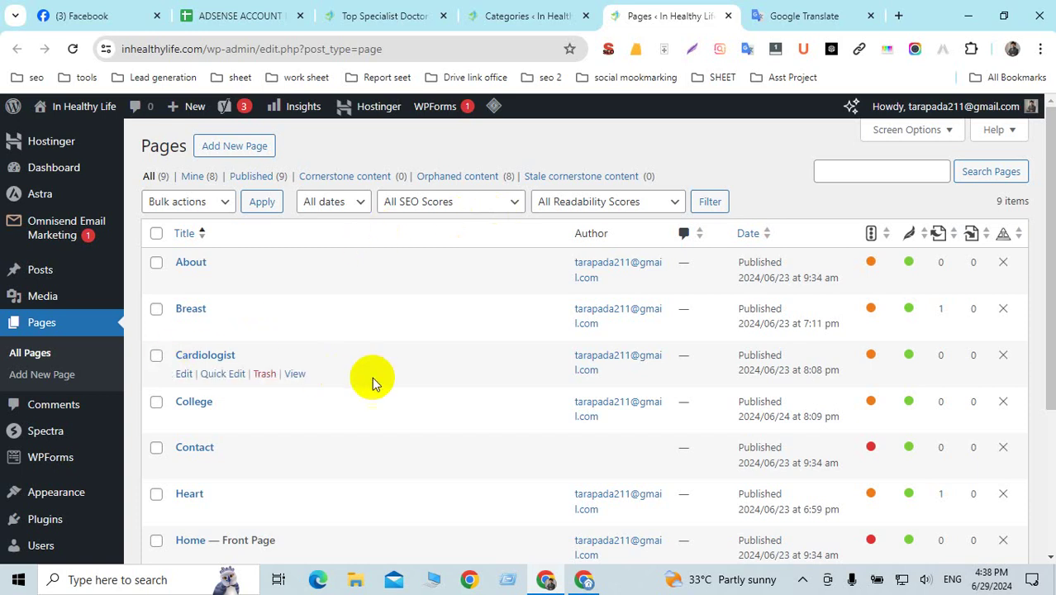
{"action": "scroll", "coordinate": [372, 377], "scroll_direction": "down", "scroll_amount": 3}
{"action": "scroll", "coordinate": [372, 377], "scroll_direction": "up", "scroll_amount": 3}
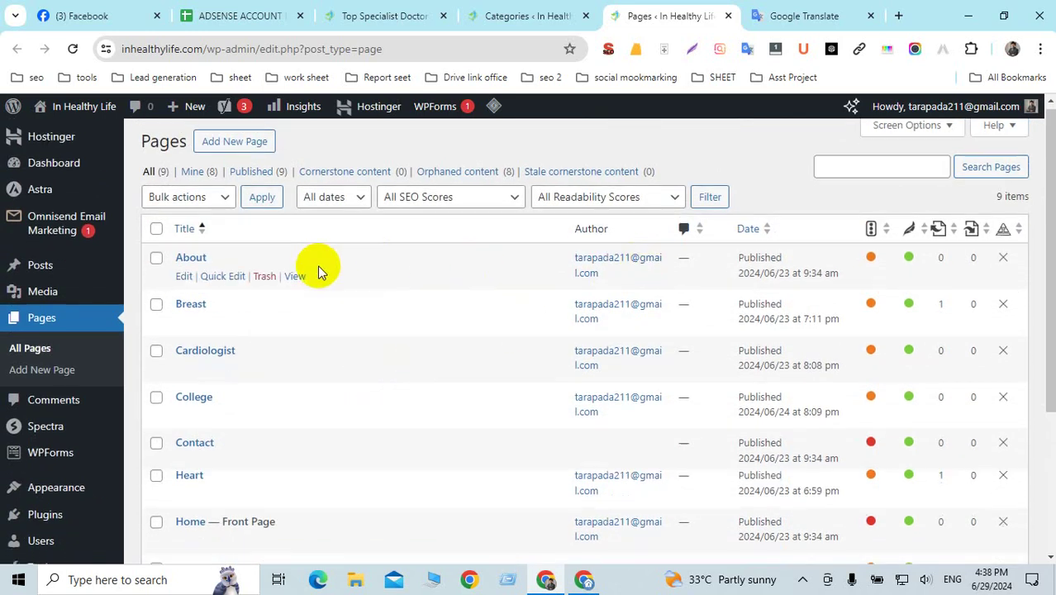
{"action": "scroll", "coordinate": [317, 265], "scroll_direction": "down", "scroll_amount": 1}
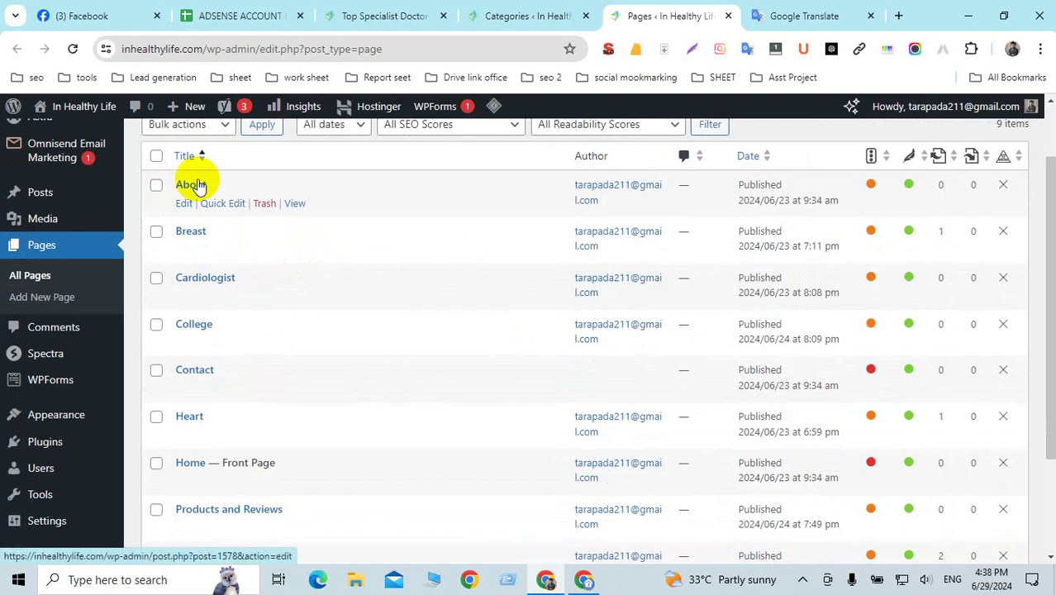
{"action": "scroll", "coordinate": [368, 232], "scroll_direction": "down", "scroll_amount": 2}
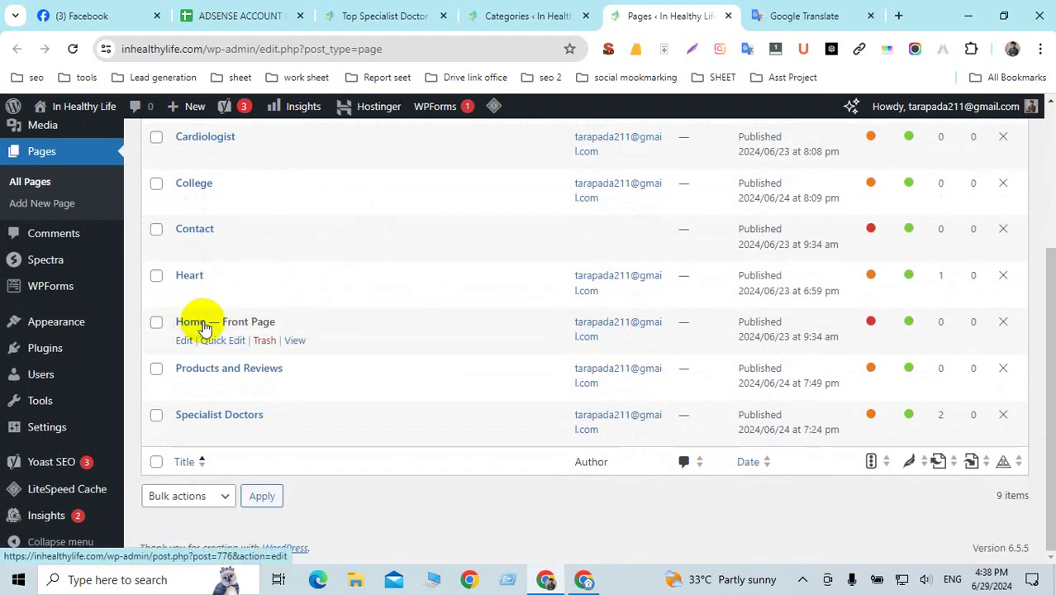
{"action": "scroll", "coordinate": [206, 326], "scroll_direction": "up", "scroll_amount": 2}
{"action": "scroll", "coordinate": [214, 321], "scroll_direction": "up", "scroll_amount": 1}
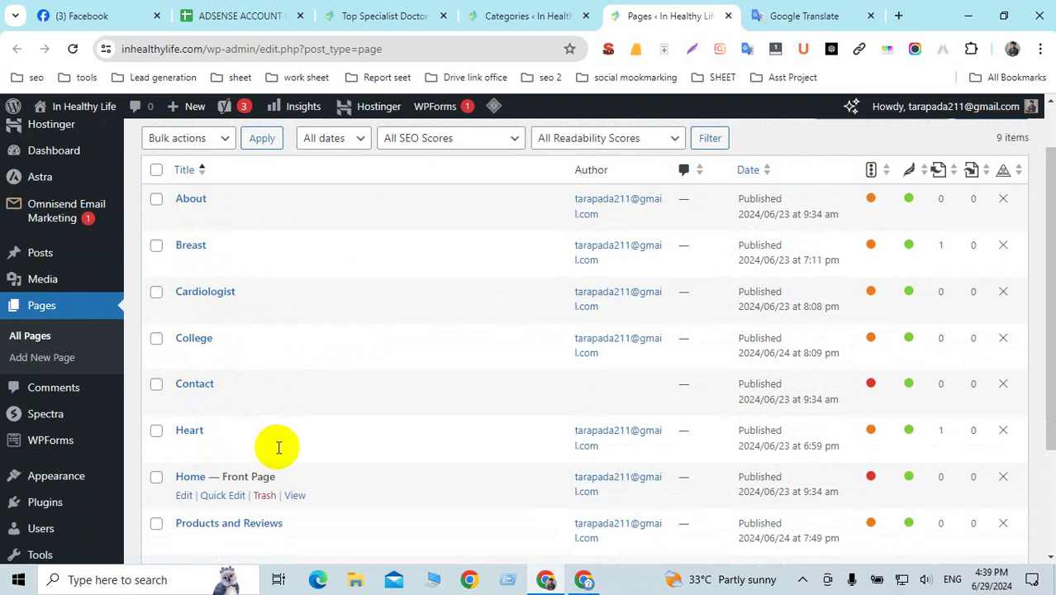
{"action": "scroll", "coordinate": [278, 443], "scroll_direction": "down", "scroll_amount": 3}
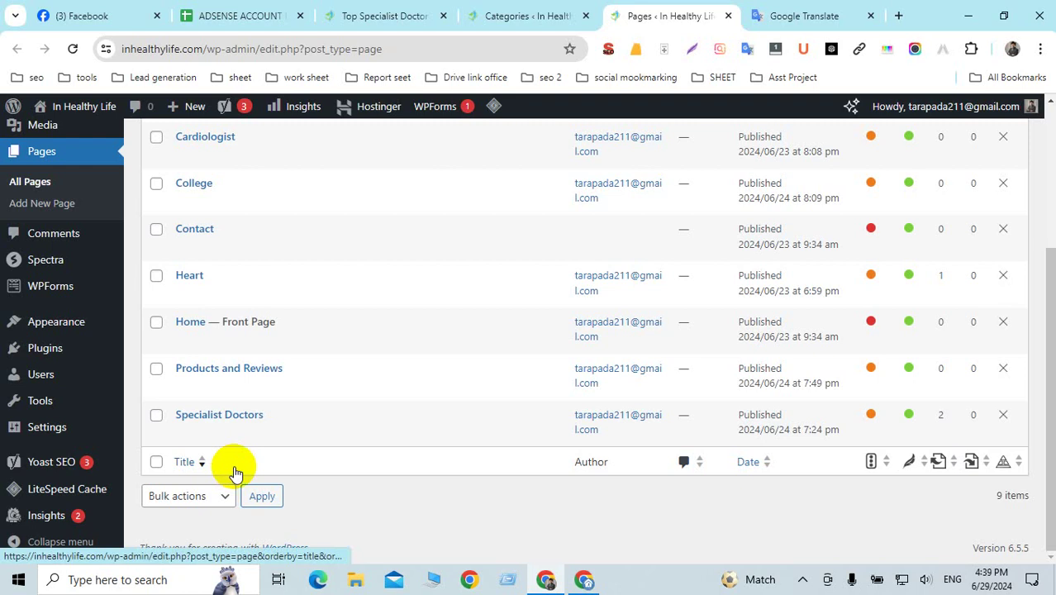
Start a new page and enter "Privacy Pollicy" as its title.
{"action": "left_click", "coordinate": [40, 208]}
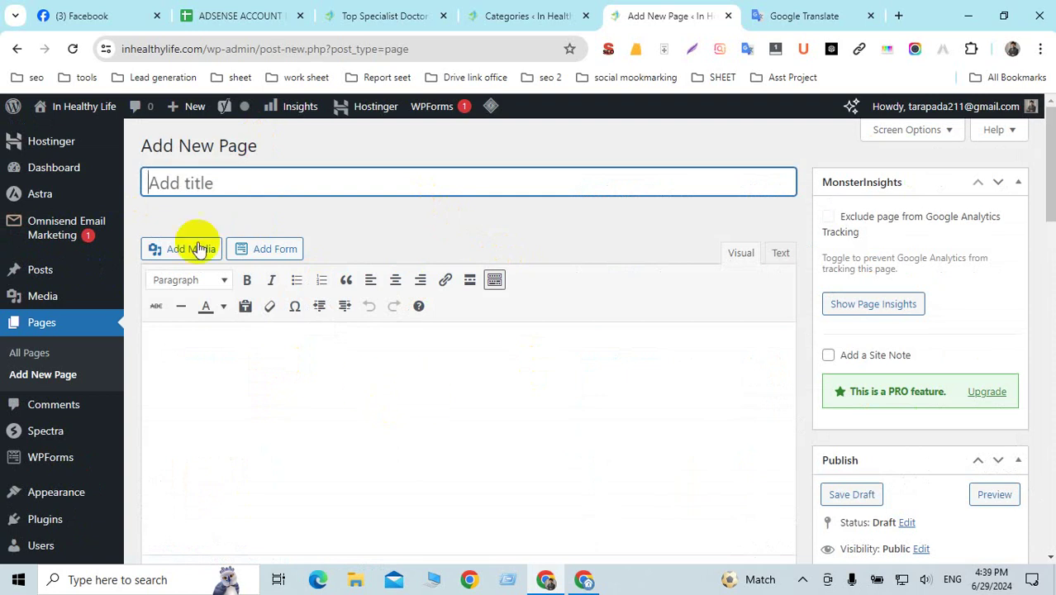
{"action": "left_click", "coordinate": [185, 183]}
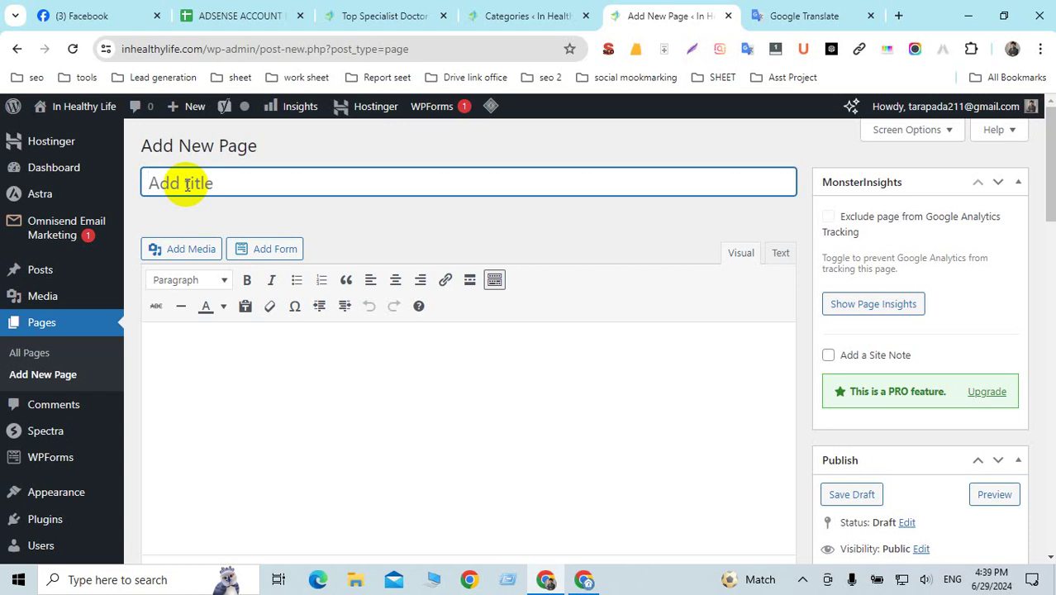
{"action": "type", "text": "Privacy"}
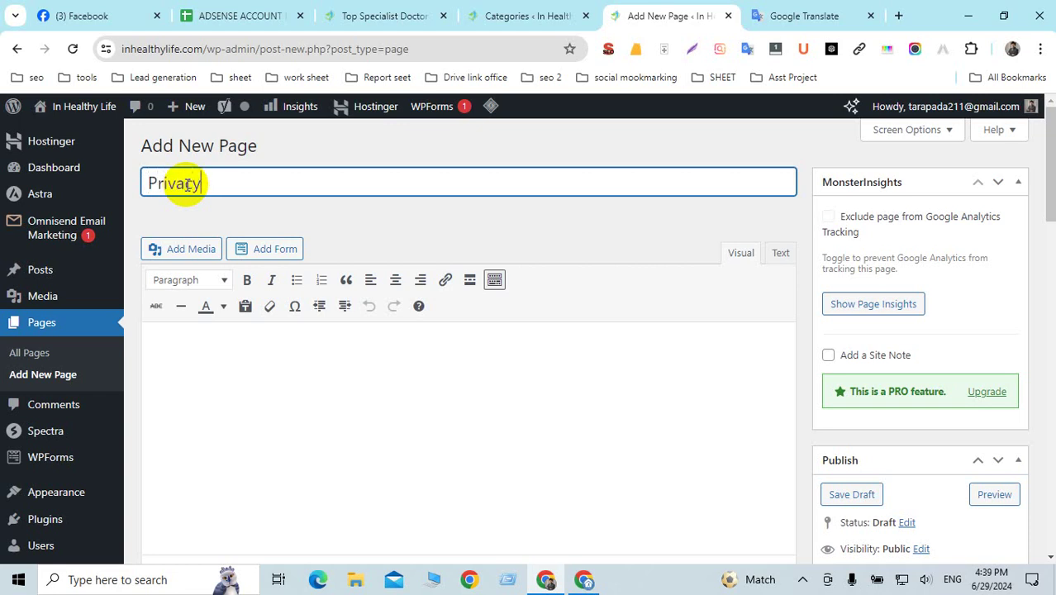
{"action": "type", "text": " Pollicy"}
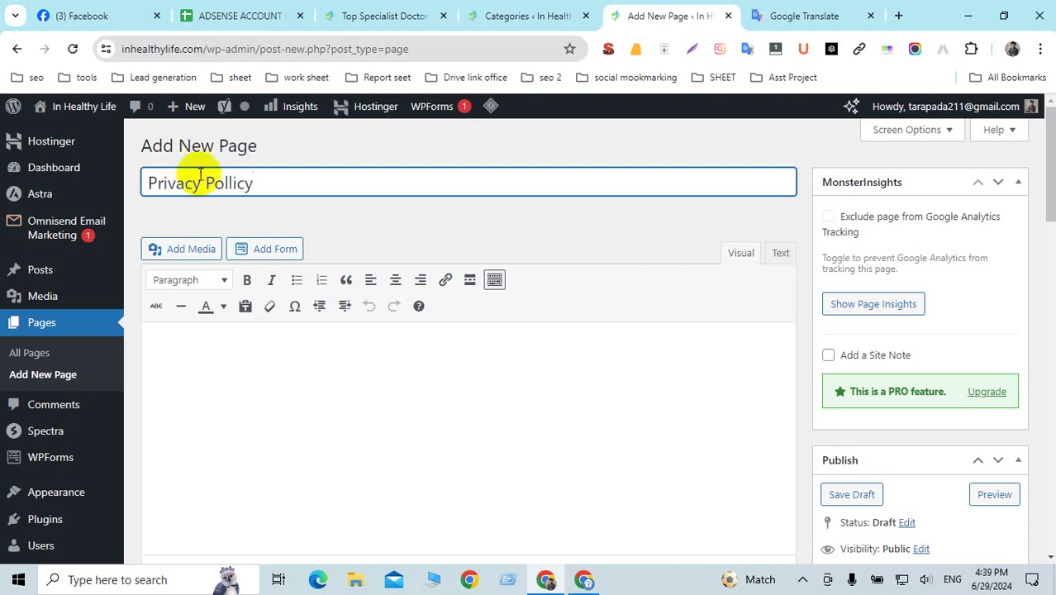
Search Google in a new browser tab for the copied page title, reduced to "Privacy Pollcy", to check its spelling.
{"action": "left_click_drag", "start_coordinate": [263, 187], "coordinate": [118, 177]}
{"action": "key", "text": "ctrl+c"}
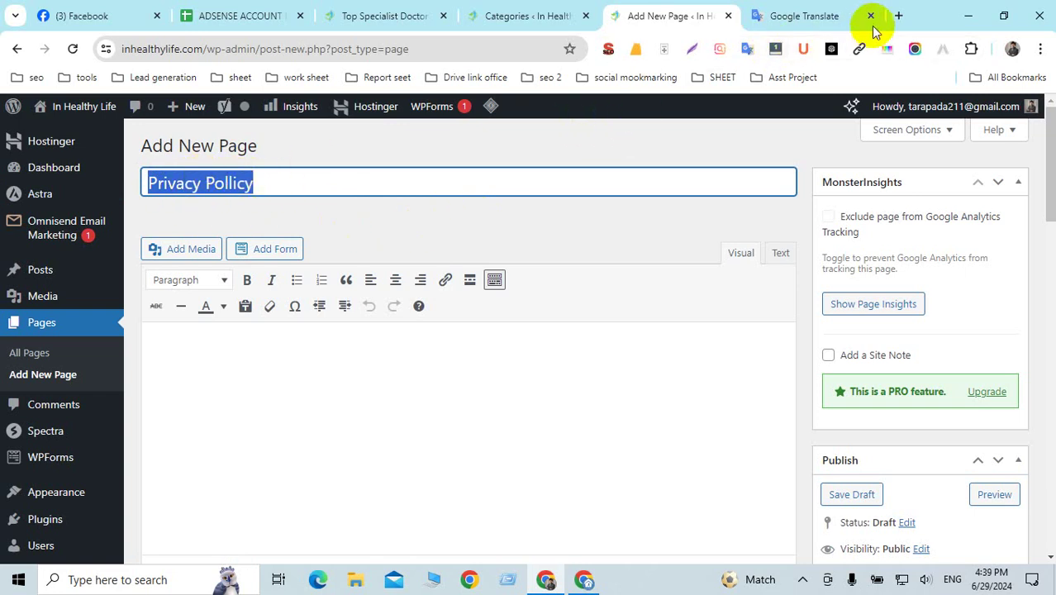
{"action": "left_click", "coordinate": [899, 17]}
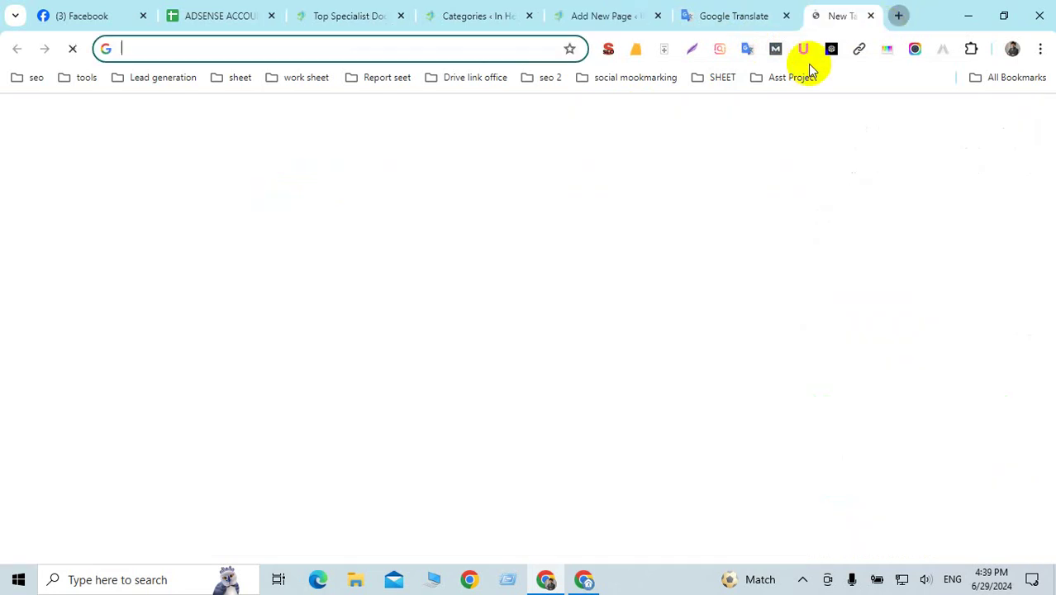
{"action": "key", "text": "ctrl+v"}
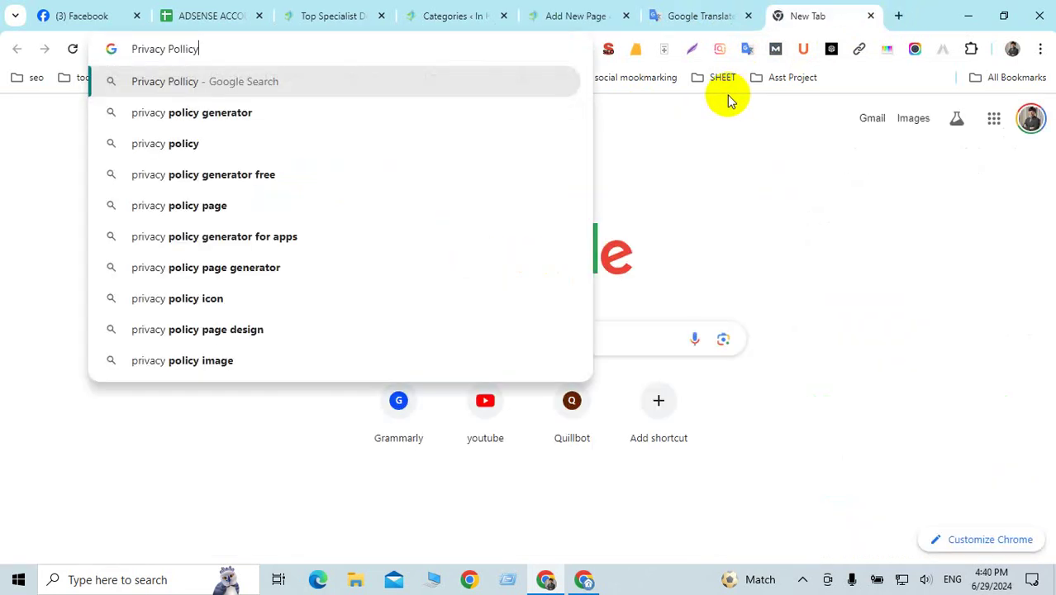
{"action": "left_click", "coordinate": [184, 49]}
{"action": "key", "text": "BackSpace"}
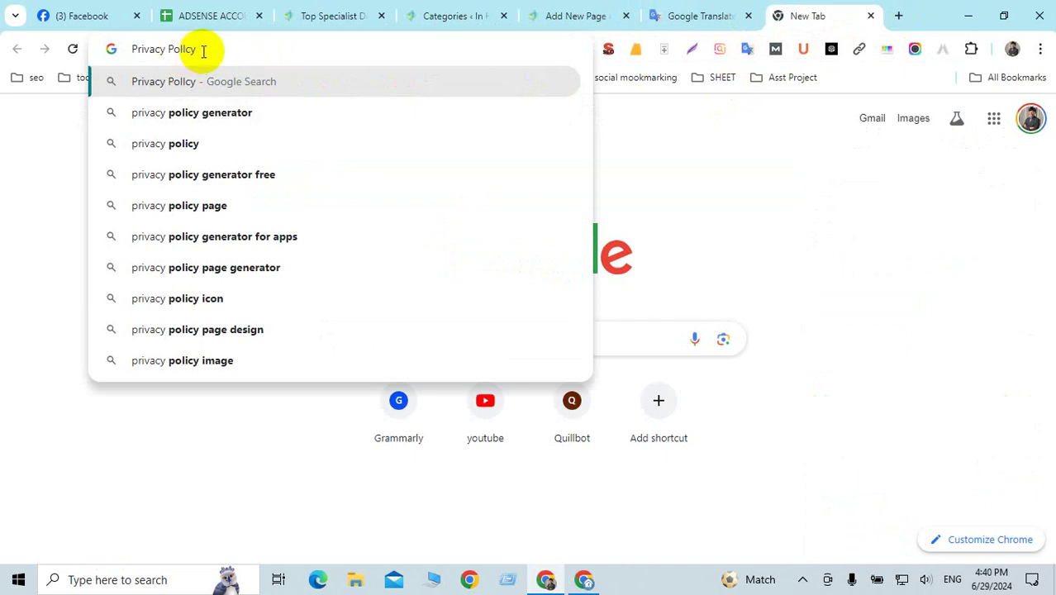
{"action": "left_click_drag", "start_coordinate": [199, 49], "coordinate": [130, 51]}
{"action": "key", "text": "Return"}
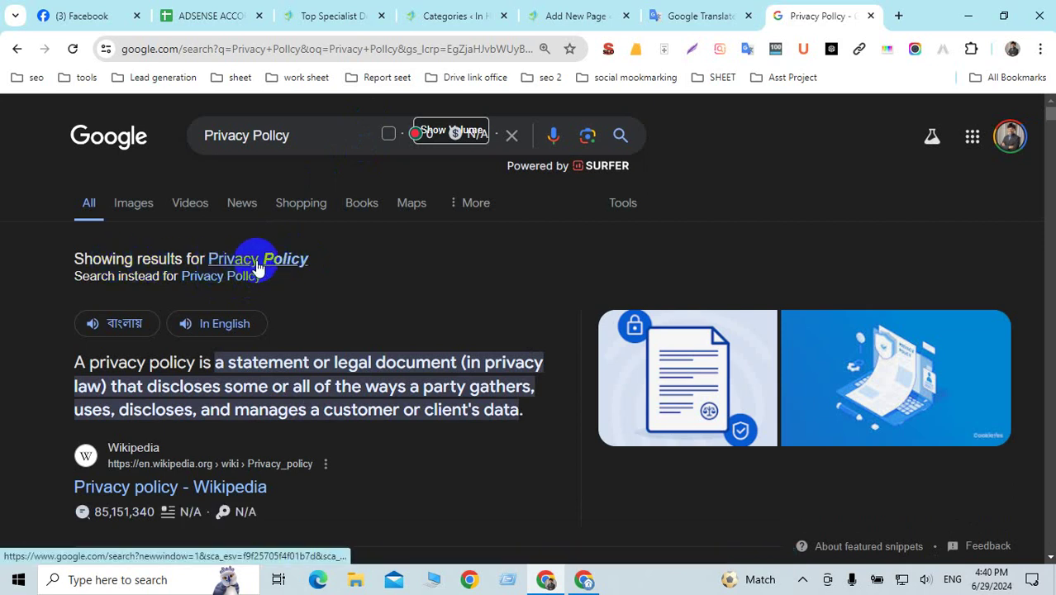
{"action": "scroll", "coordinate": [322, 269], "scroll_direction": "down", "scroll_amount": 1}
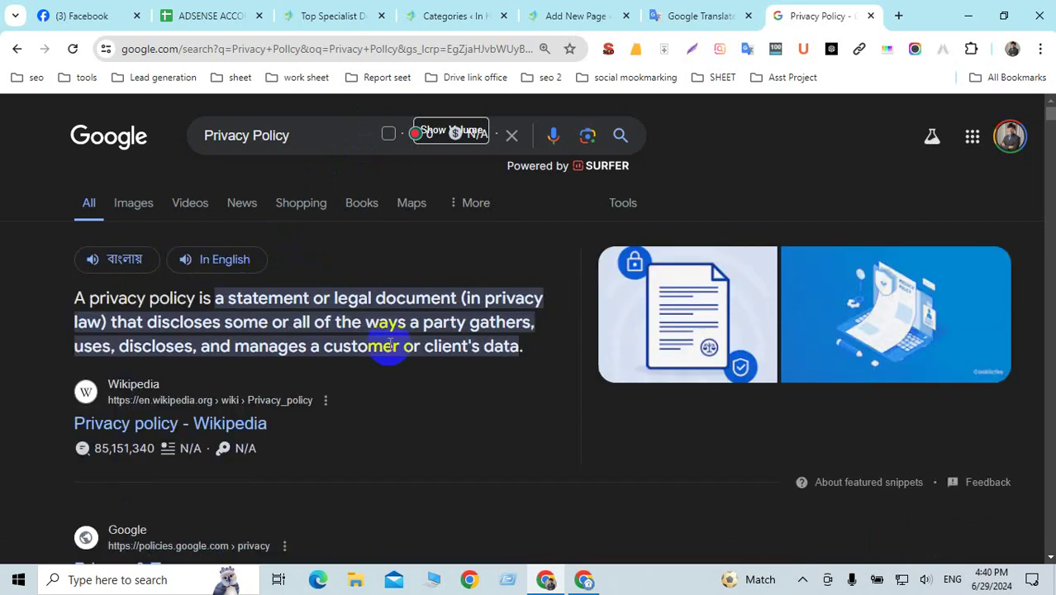
Copy "Privacy Policy" from the Google search field and paste it as the new page's body text.
{"action": "triple_click", "coordinate": [282, 136]}
{"action": "key", "text": "ctrl+c"}
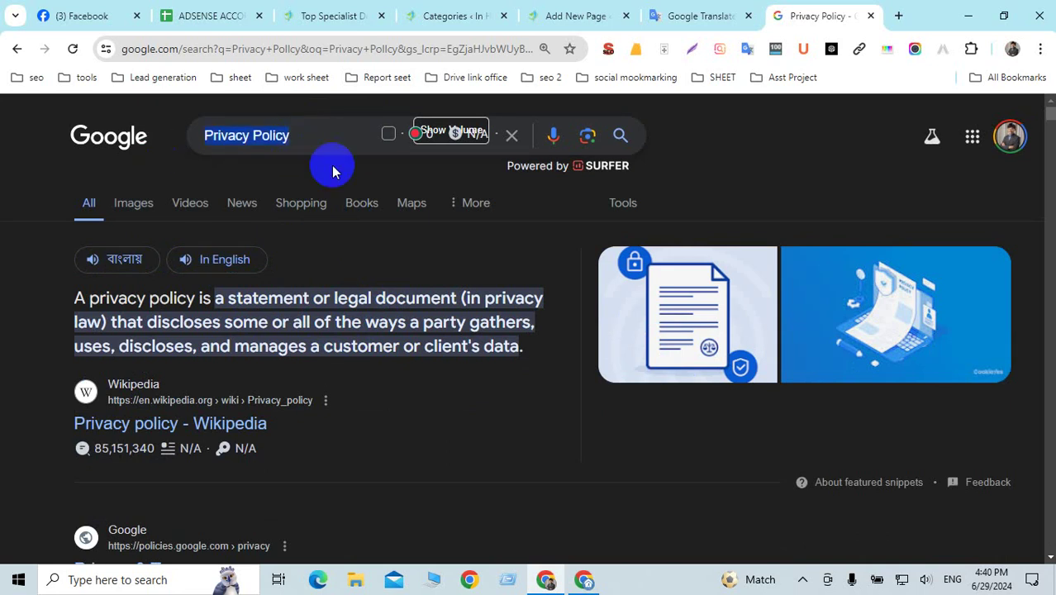
{"action": "left_click", "coordinate": [576, 18]}
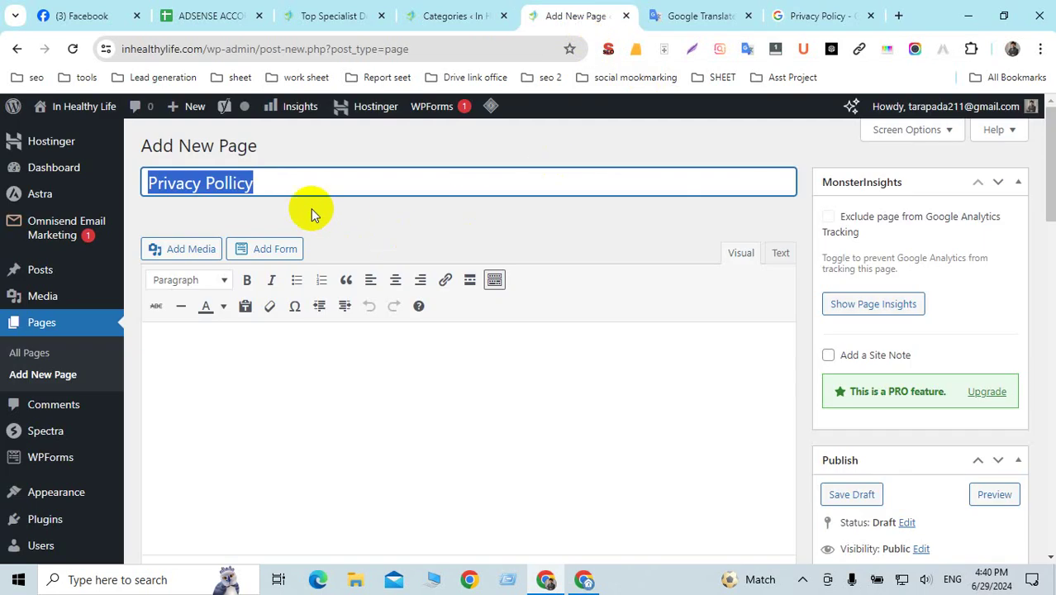
{"action": "left_click", "coordinate": [597, 243]}
{"action": "left_click", "coordinate": [228, 347]}
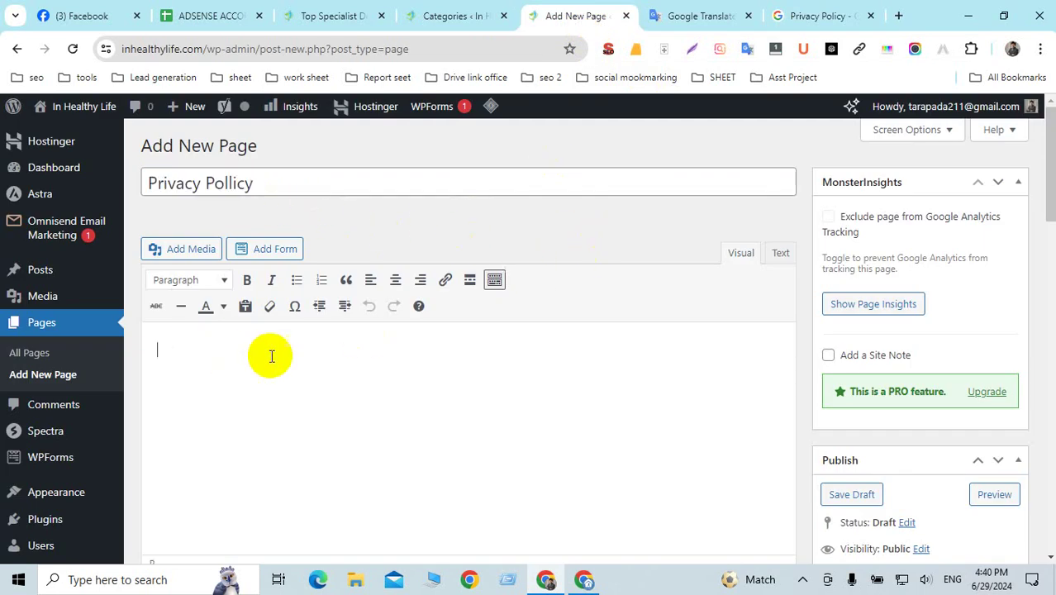
{"action": "key", "text": "ctrl+v"}
Set the page's Yoast SEO focus keyphrase to "Privacy Policy at inhealthlife".
{"action": "scroll", "coordinate": [347, 351], "scroll_direction": "down", "scroll_amount": 4}
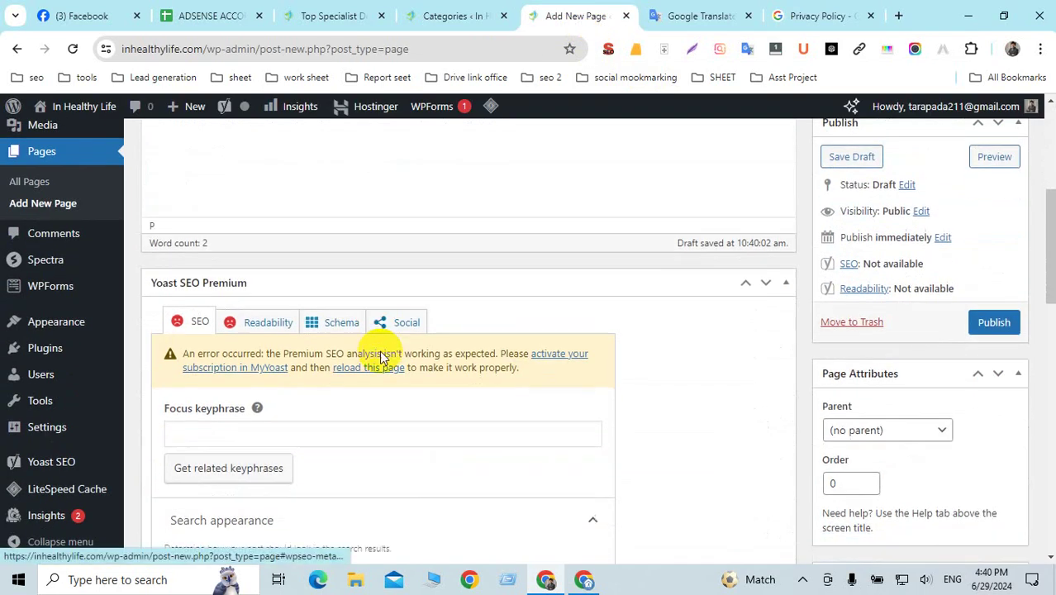
{"action": "scroll", "coordinate": [382, 357], "scroll_direction": "down", "scroll_amount": 2}
{"action": "left_click", "coordinate": [208, 306]}
{"action": "key", "text": "ctrl+v"}
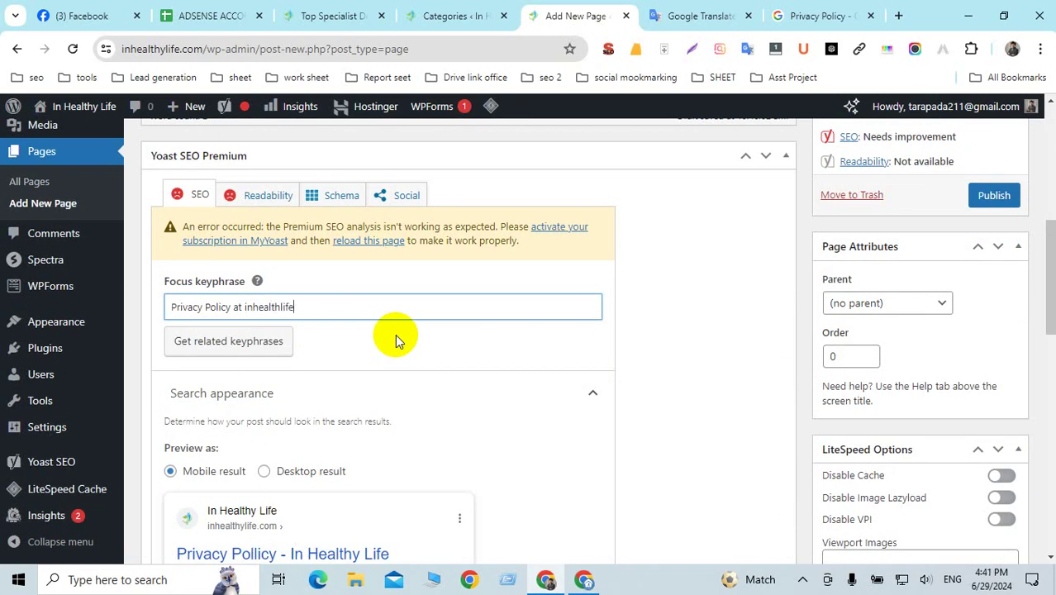
{"action": "left_click", "coordinate": [671, 314]}
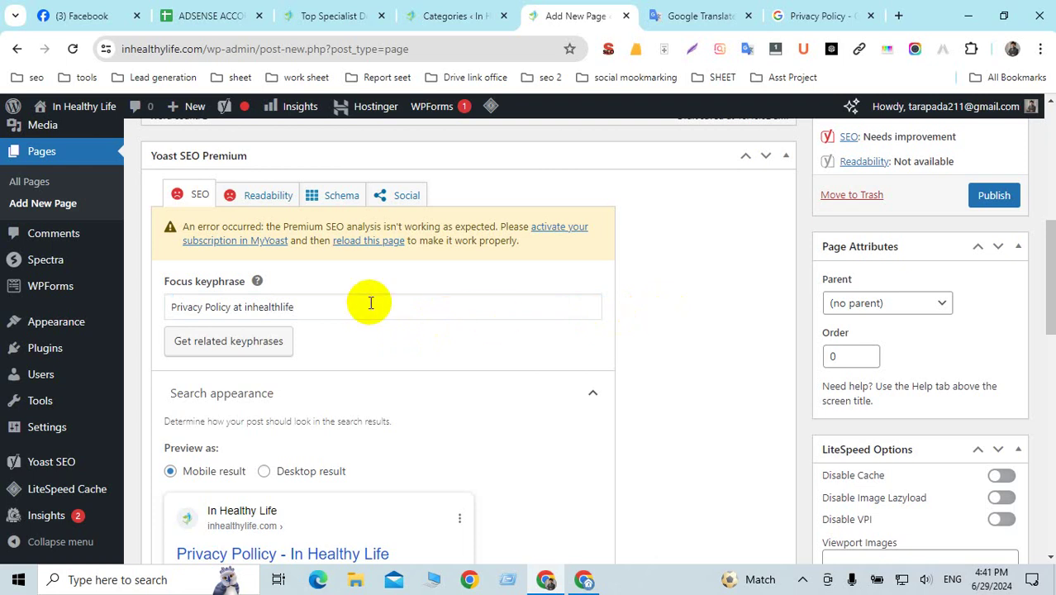
Compare the site name in the focus keyphrase with the site address and correct the keyphrase to "Privacy Policy at inhealthylife".
{"action": "left_click_drag", "start_coordinate": [296, 306], "coordinate": [142, 309]}
{"action": "left_click", "coordinate": [283, 311]}
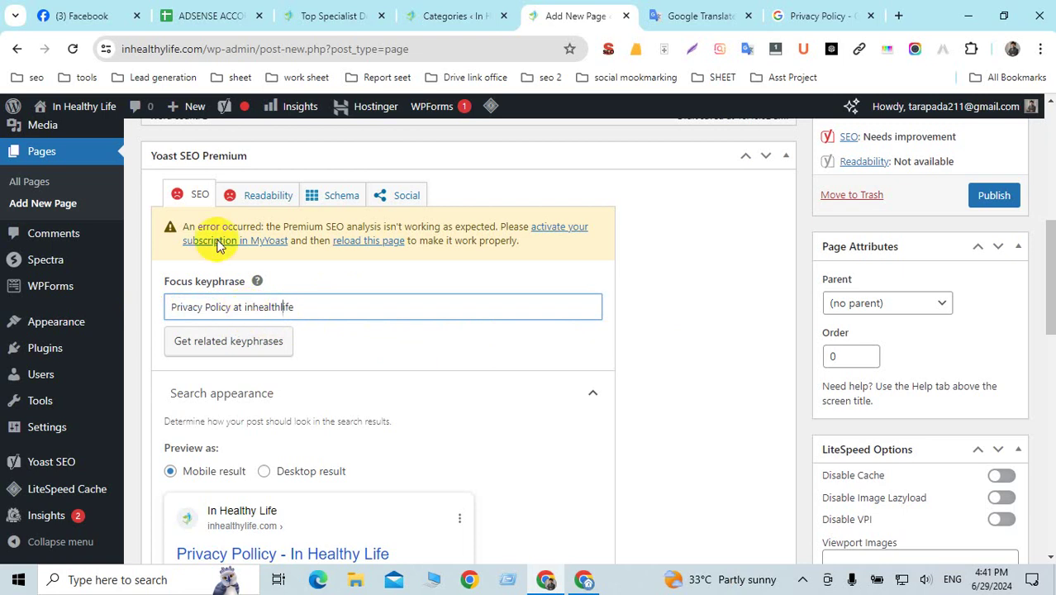
{"action": "mouse_move", "coordinate": [58, 107]}
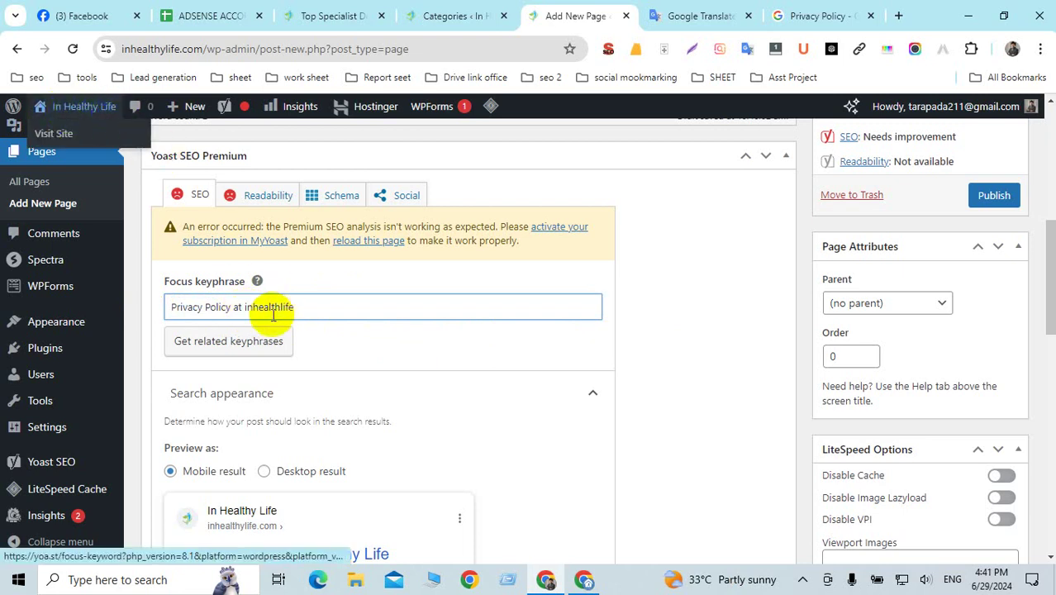
{"action": "left_click_drag", "start_coordinate": [244, 307], "coordinate": [313, 304]}
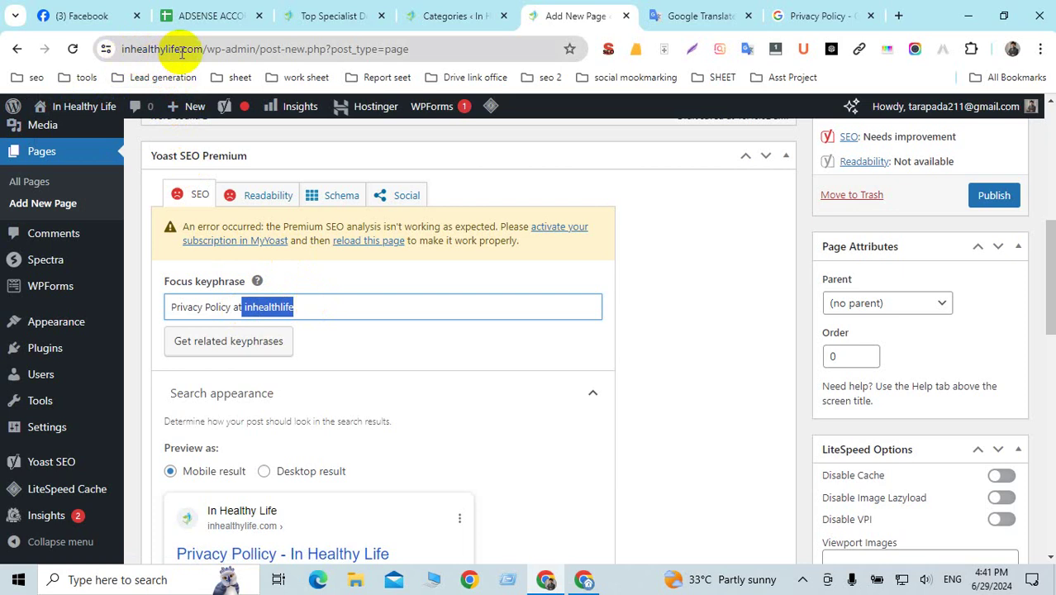
{"action": "left_click", "coordinate": [321, 310]}
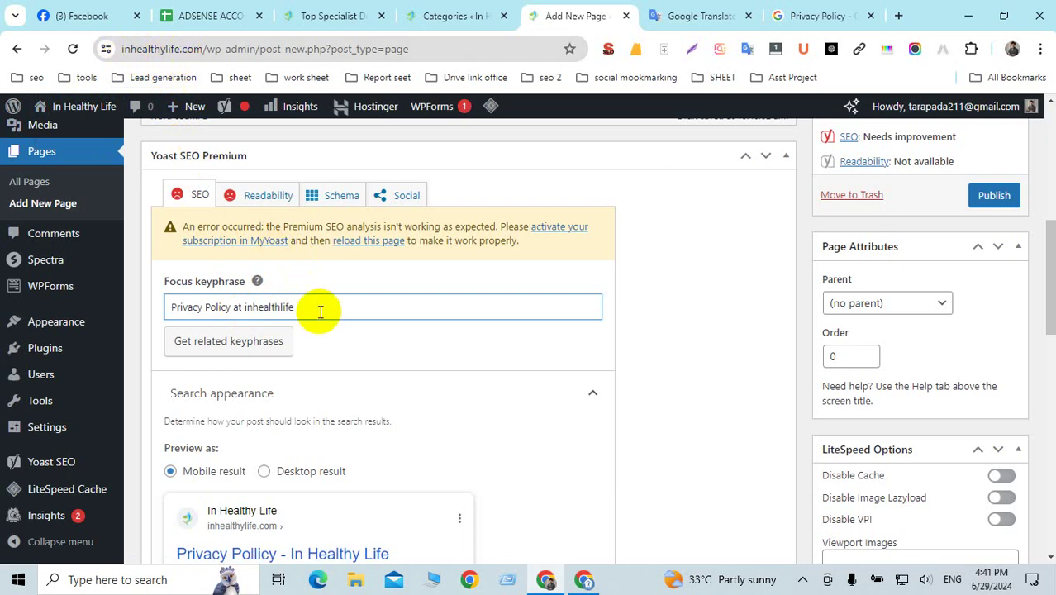
{"action": "scroll", "coordinate": [326, 318], "scroll_direction": "down", "scroll_amount": 2}
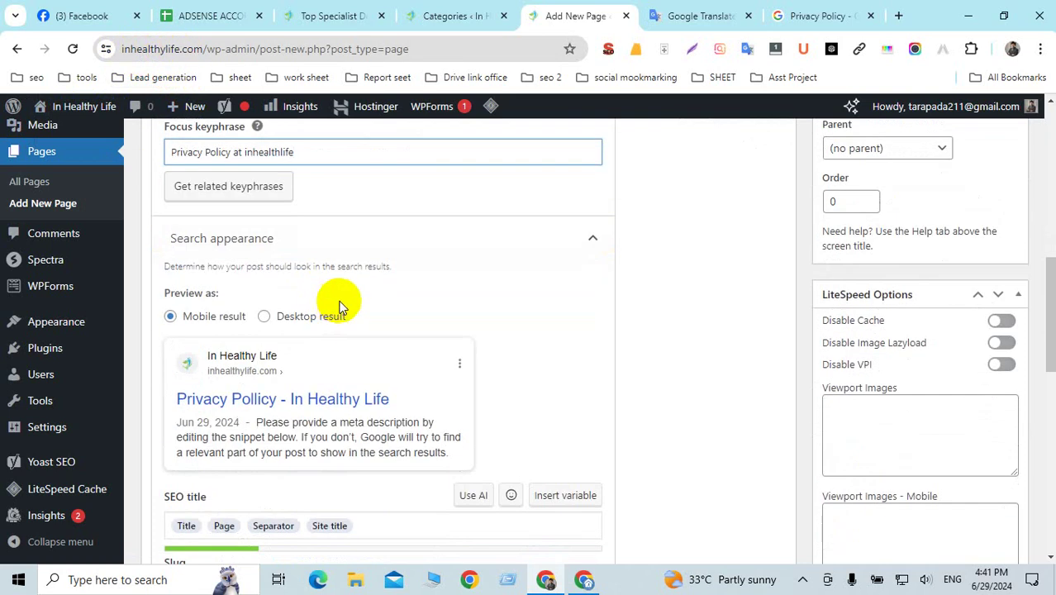
{"action": "scroll", "coordinate": [339, 306], "scroll_direction": "up", "scroll_amount": 2}
{"action": "left_click_drag", "start_coordinate": [295, 306], "coordinate": [187, 307]}
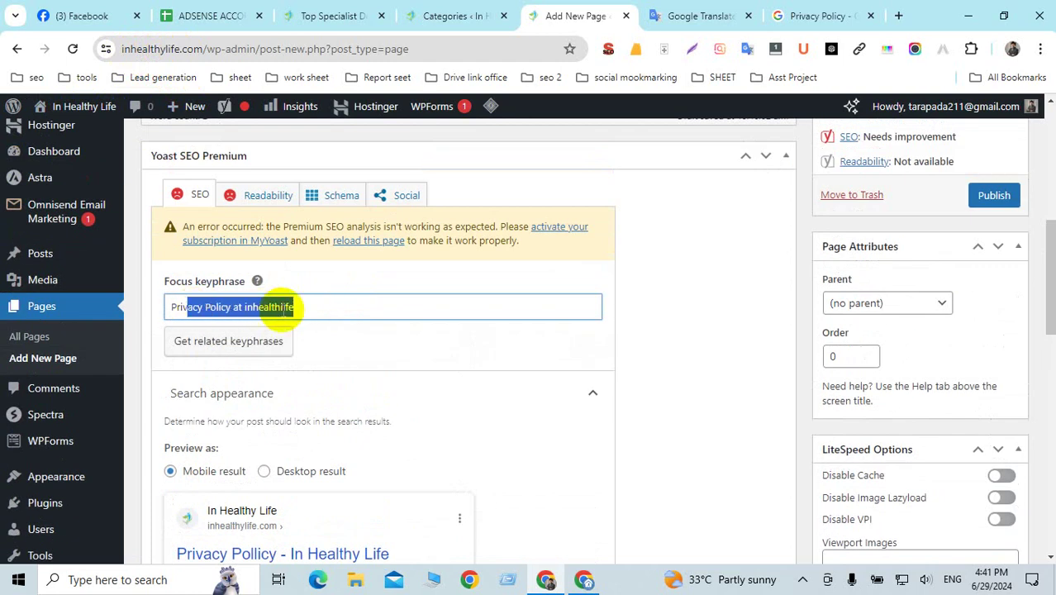
{"action": "left_click", "coordinate": [284, 306]}
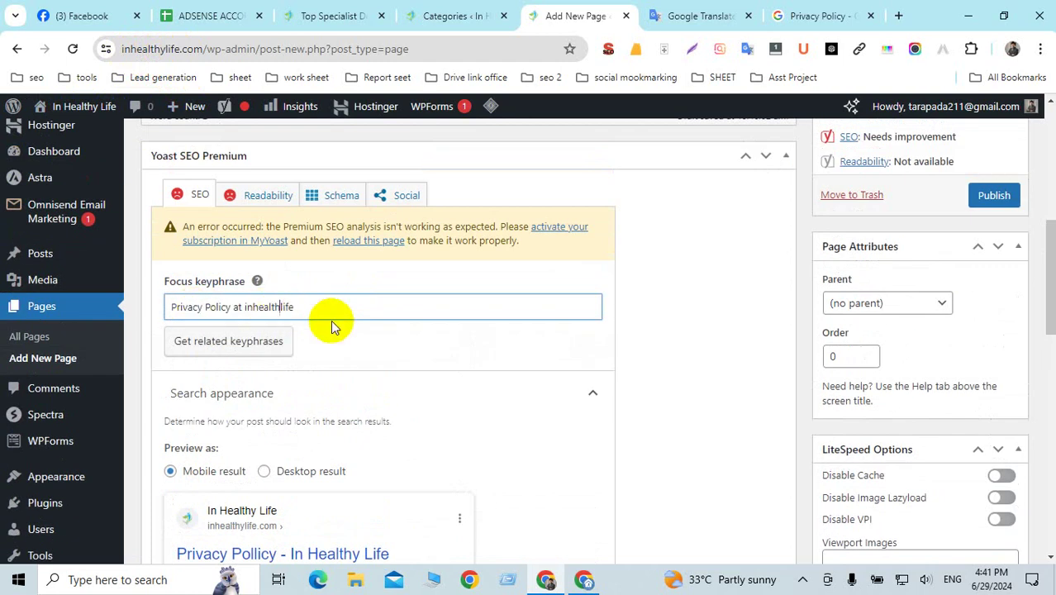
{"action": "type", "text": "y"}
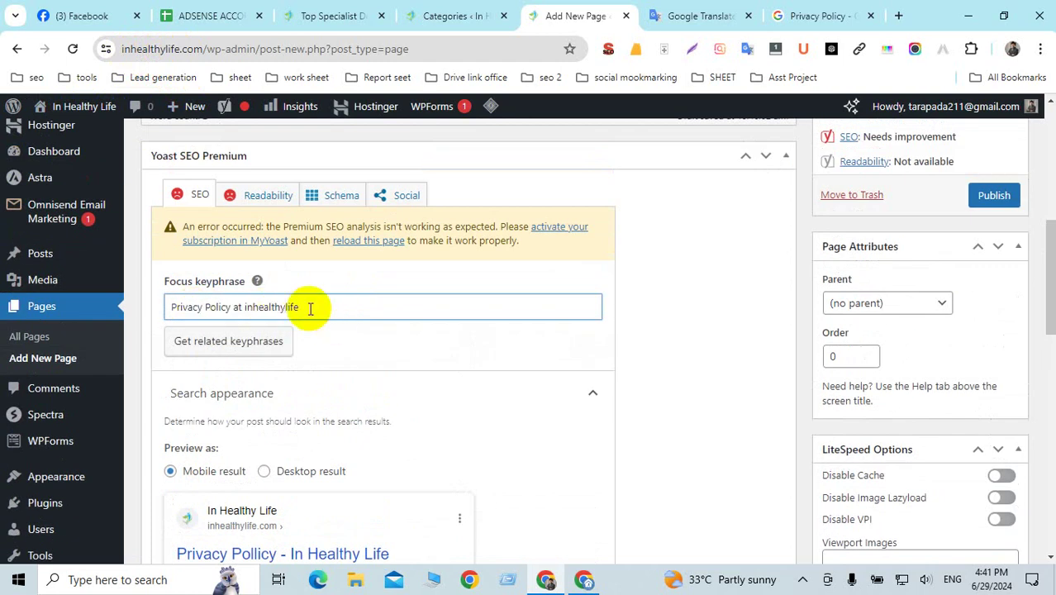
Copy the focus keyphrase "Privacy Policy at inhealthylife" into the Yoast meta description.
{"action": "left_click_drag", "start_coordinate": [309, 308], "coordinate": [158, 306]}
{"action": "key", "text": "ctrl+c"}
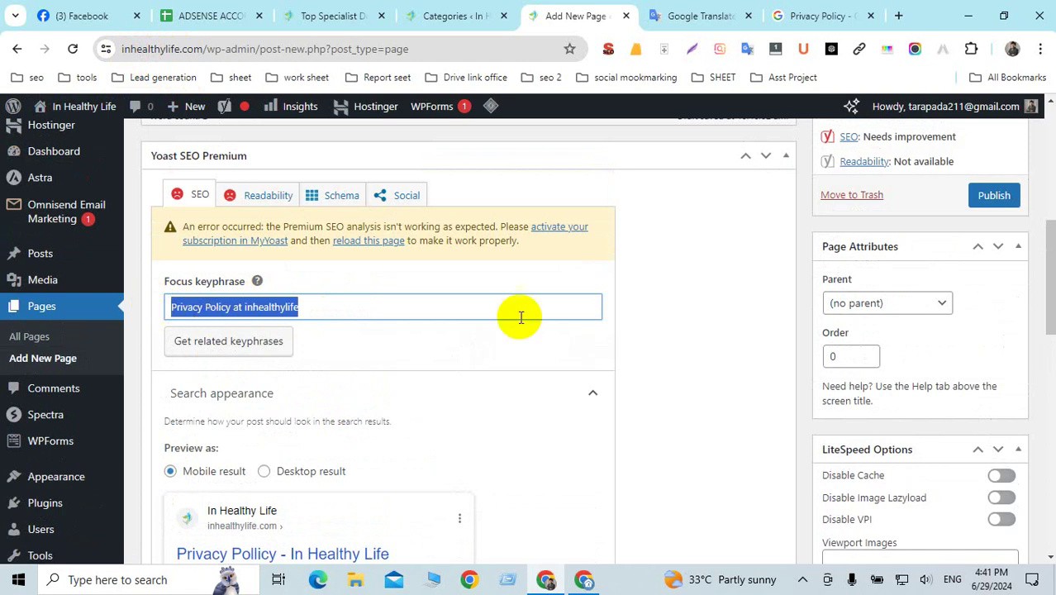
{"action": "left_click", "coordinate": [678, 320]}
{"action": "scroll", "coordinate": [578, 338], "scroll_direction": "down", "scroll_amount": 5}
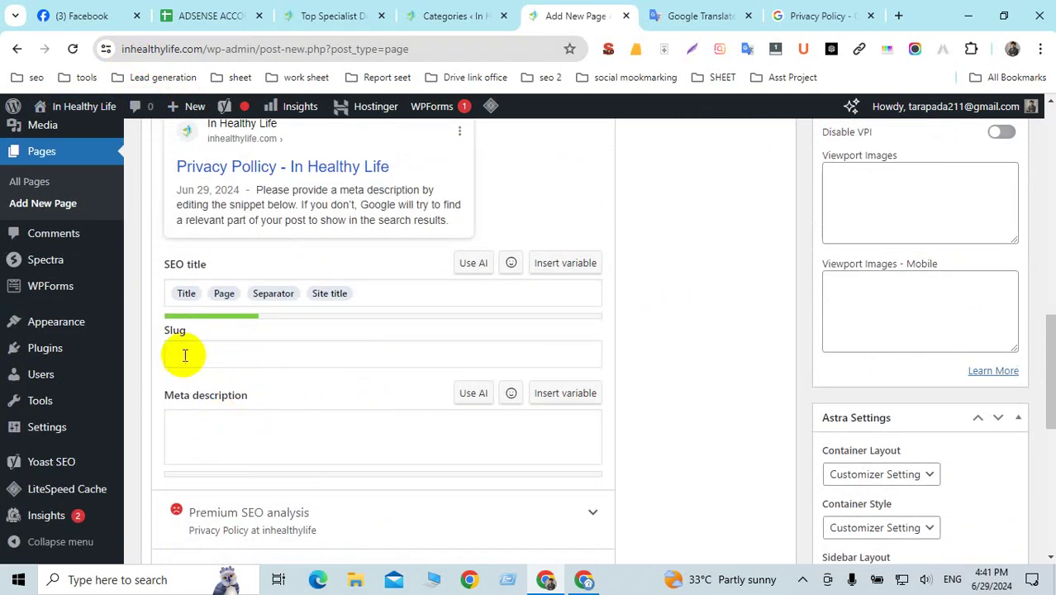
{"action": "left_click", "coordinate": [182, 353]}
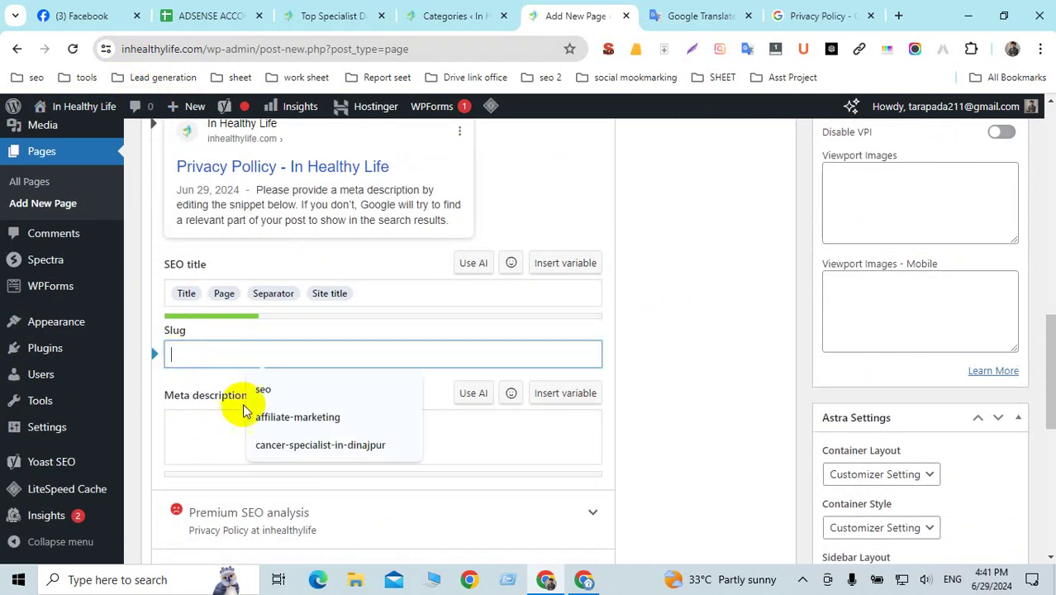
{"action": "left_click", "coordinate": [184, 431]}
{"action": "key", "text": "ctrl+v"}
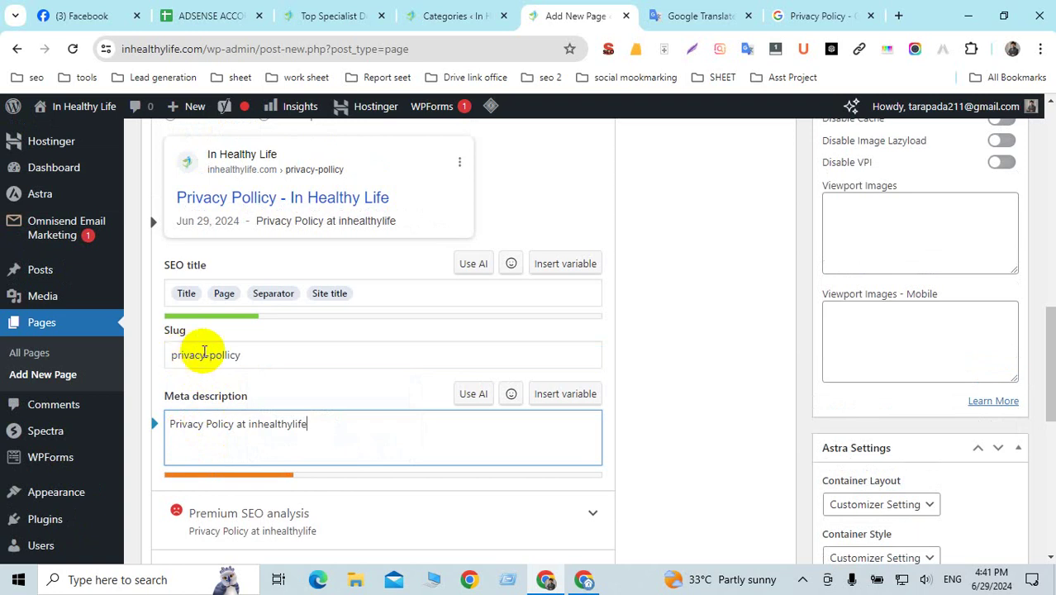
Replace the page's body text with the copied keyphrase and capitalise the site name, giving "Privacy Policy at Inhealthylife".
{"action": "scroll", "coordinate": [583, 404], "scroll_direction": "up", "scroll_amount": 10}
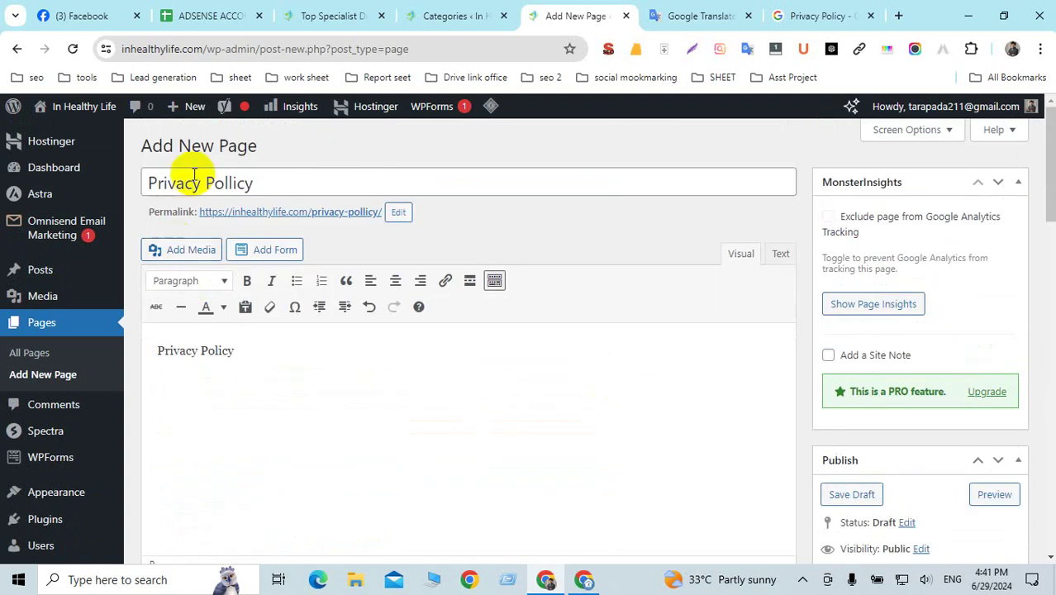
{"action": "left_click", "coordinate": [195, 181]}
{"action": "left_click", "coordinate": [528, 229]}
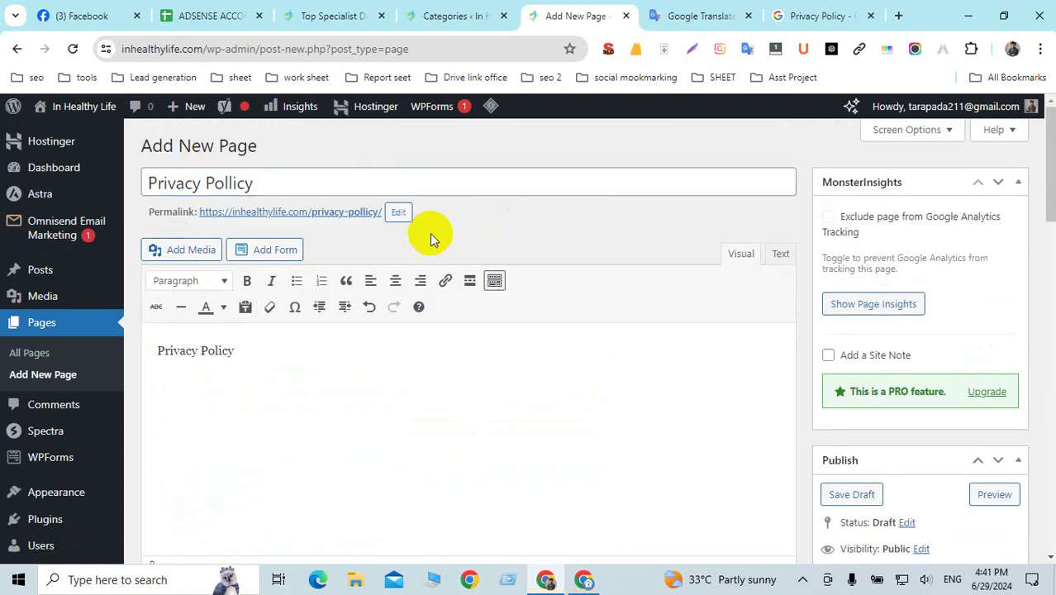
{"action": "scroll", "coordinate": [354, 372], "scroll_direction": "down", "scroll_amount": 5}
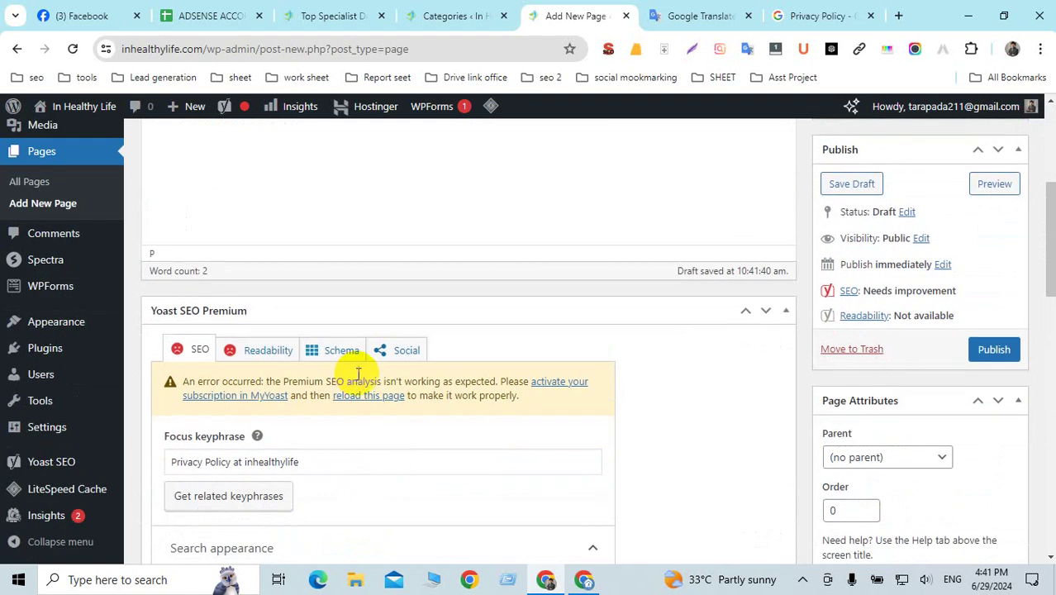
{"action": "scroll", "coordinate": [357, 373], "scroll_direction": "up", "scroll_amount": 4}
{"action": "left_click_drag", "start_coordinate": [257, 293], "coordinate": [124, 271]}
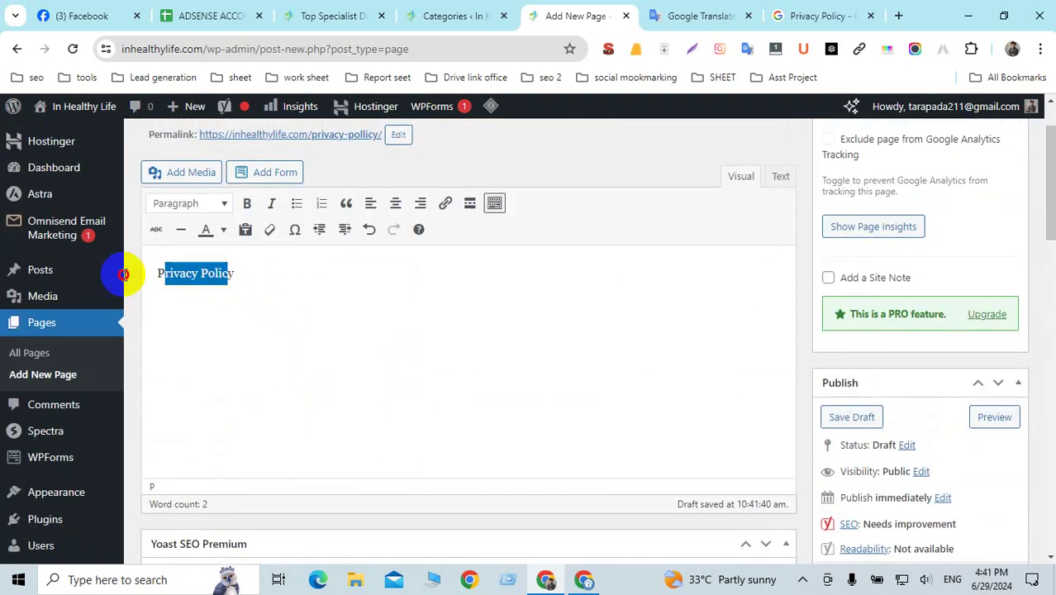
{"action": "left_click_drag", "start_coordinate": [246, 283], "coordinate": [124, 271]}
{"action": "key", "text": "ctrl+v"}
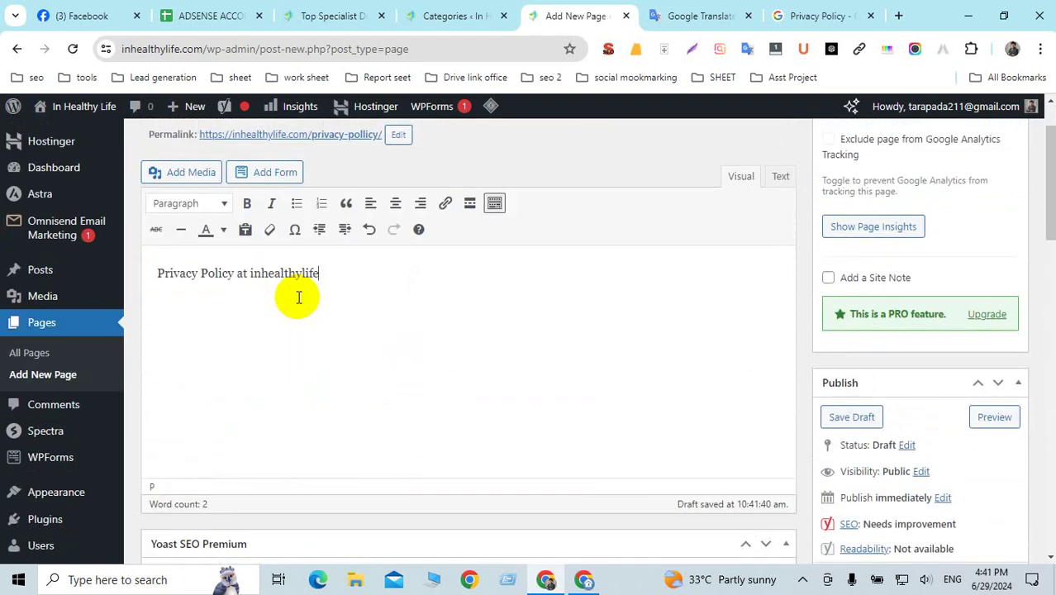
{"action": "scroll", "coordinate": [377, 360], "scroll_direction": "down", "scroll_amount": 2}
{"action": "scroll", "coordinate": [377, 358], "scroll_direction": "up", "scroll_amount": 1}
{"action": "scroll", "coordinate": [376, 360], "scroll_direction": "down", "scroll_amount": 3}
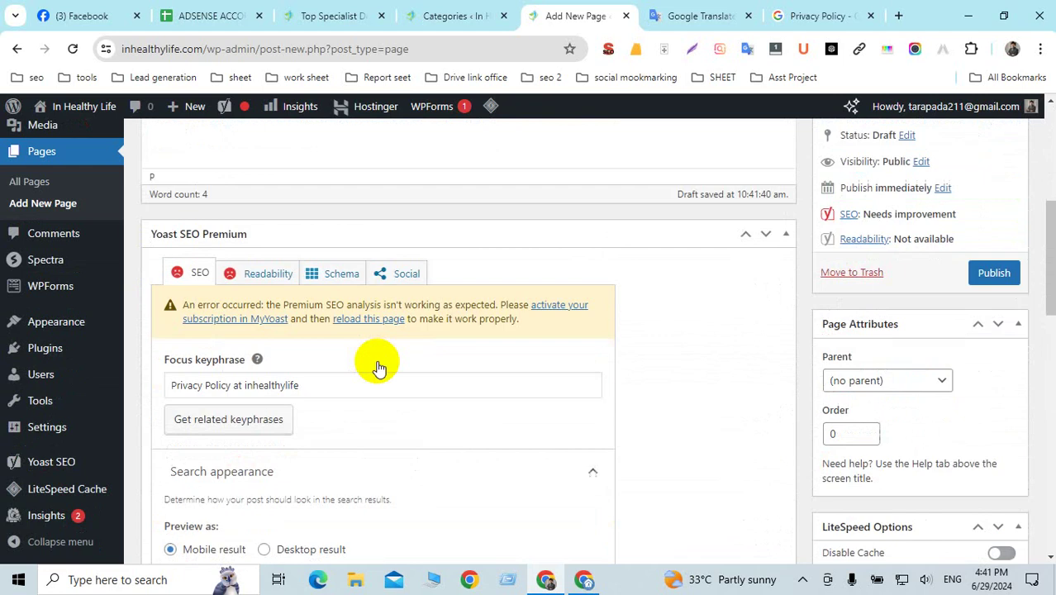
{"action": "scroll", "coordinate": [377, 360], "scroll_direction": "up", "scroll_amount": 4}
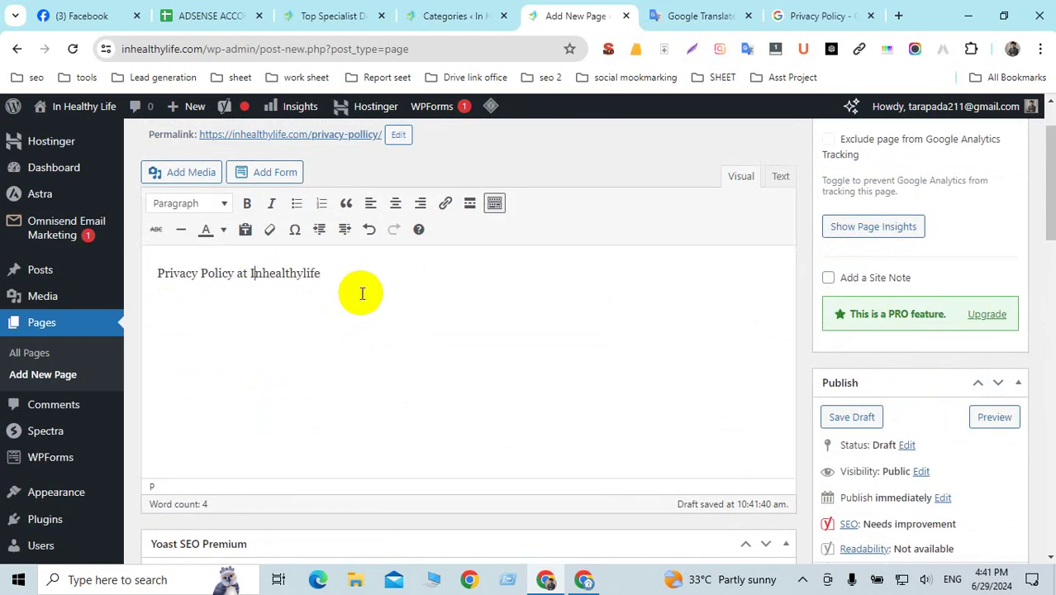
{"action": "scroll", "coordinate": [448, 348], "scroll_direction": "down", "scroll_amount": 6}
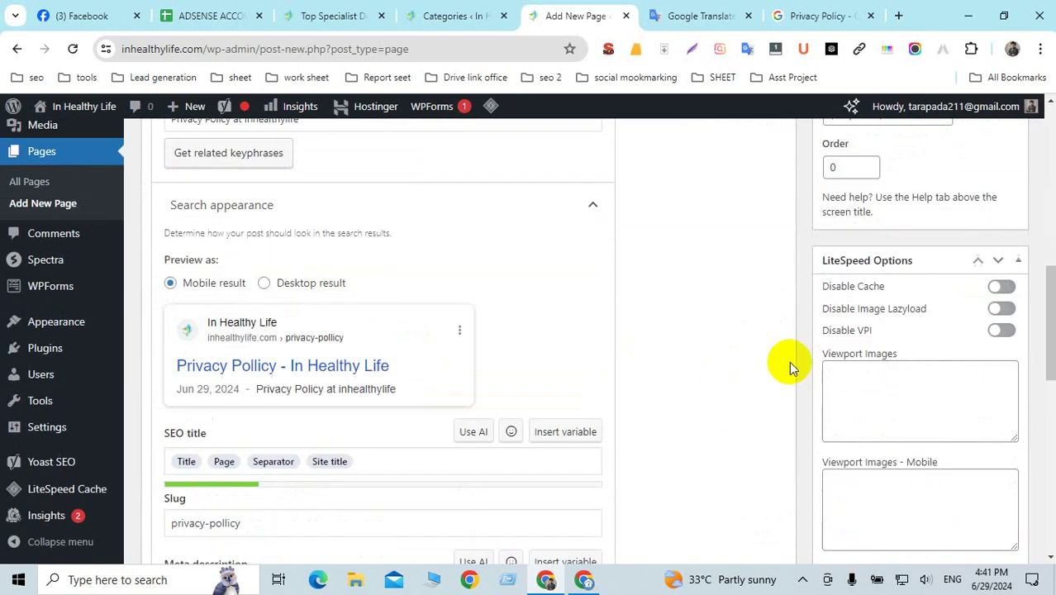
{"action": "scroll", "coordinate": [877, 236], "scroll_direction": "down", "scroll_amount": 6}
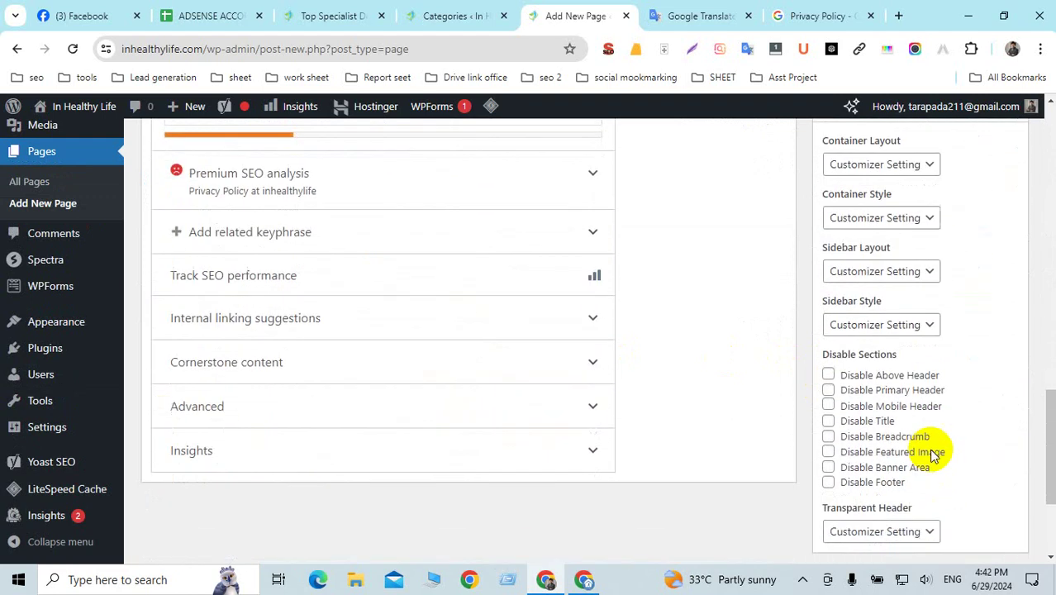
{"action": "scroll", "coordinate": [934, 454], "scroll_direction": "down", "scroll_amount": 2}
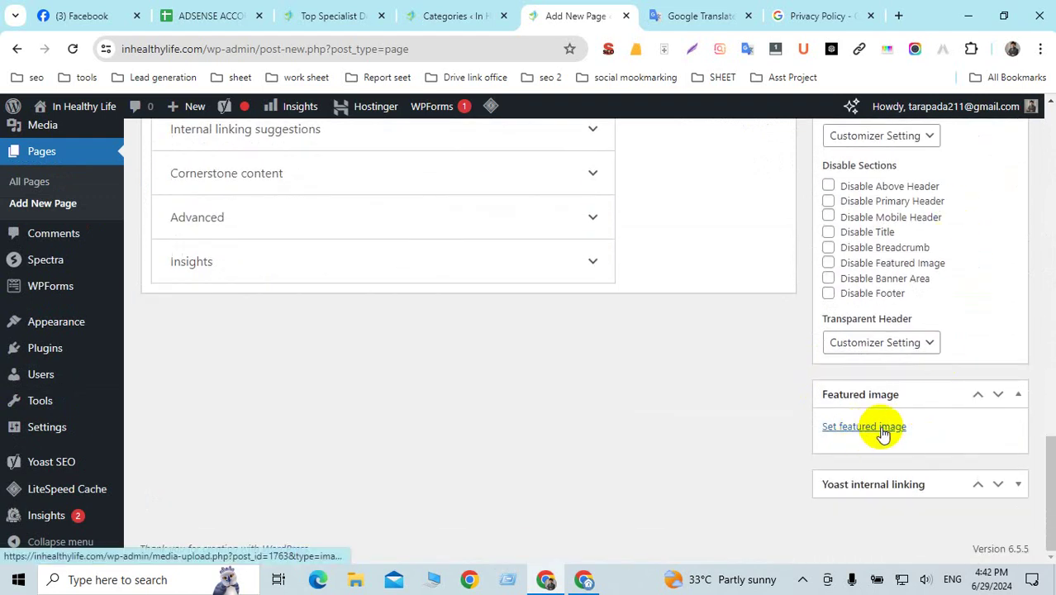
{"action": "scroll", "coordinate": [950, 418], "scroll_direction": "up", "scroll_amount": 8}
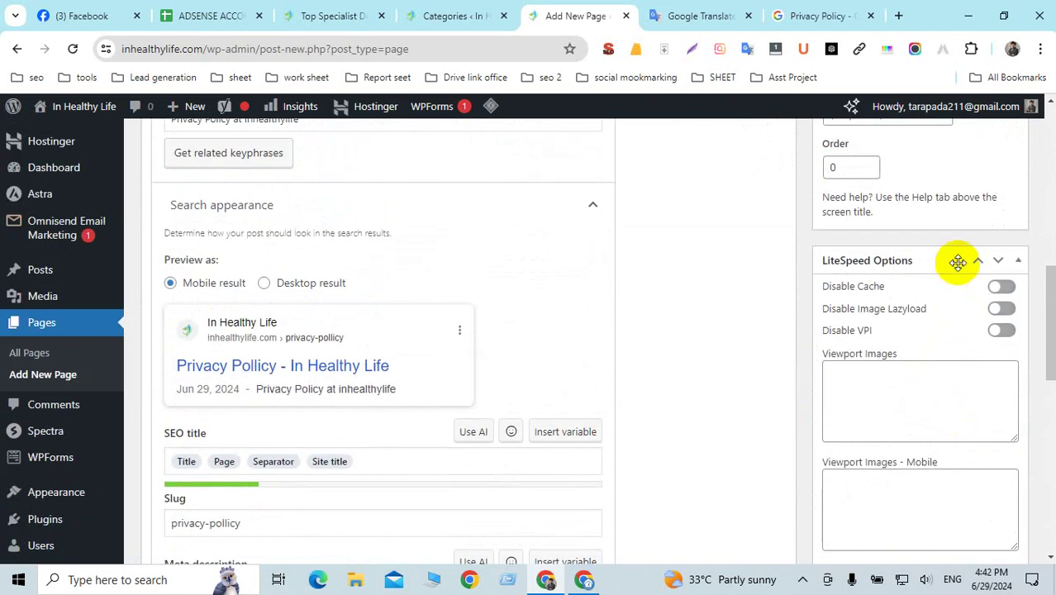
{"action": "scroll", "coordinate": [894, 403], "scroll_direction": "up", "scroll_amount": 2}
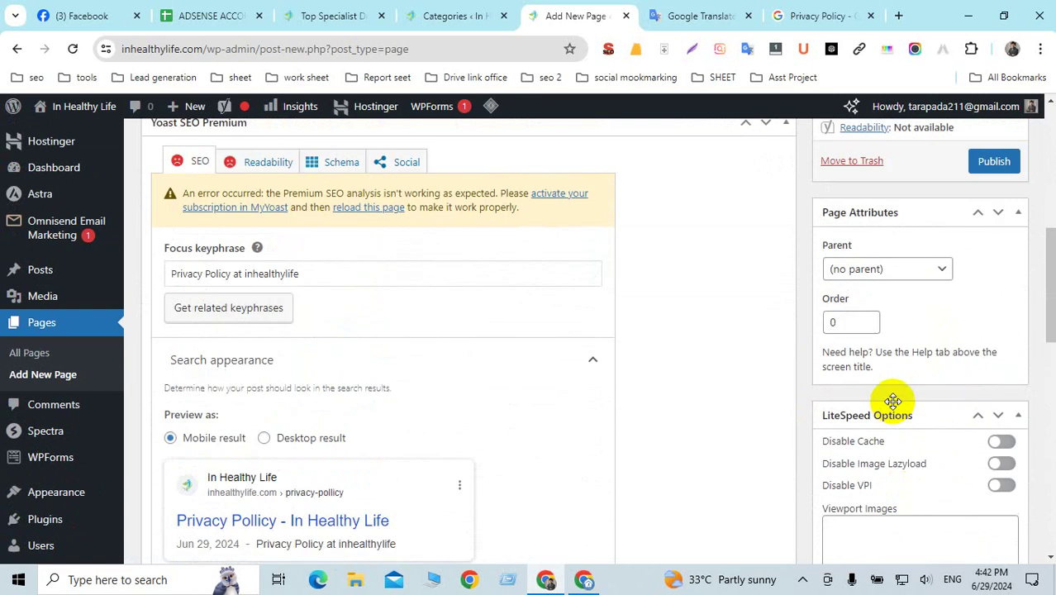
{"action": "scroll", "coordinate": [893, 401], "scroll_direction": "up", "scroll_amount": 2}
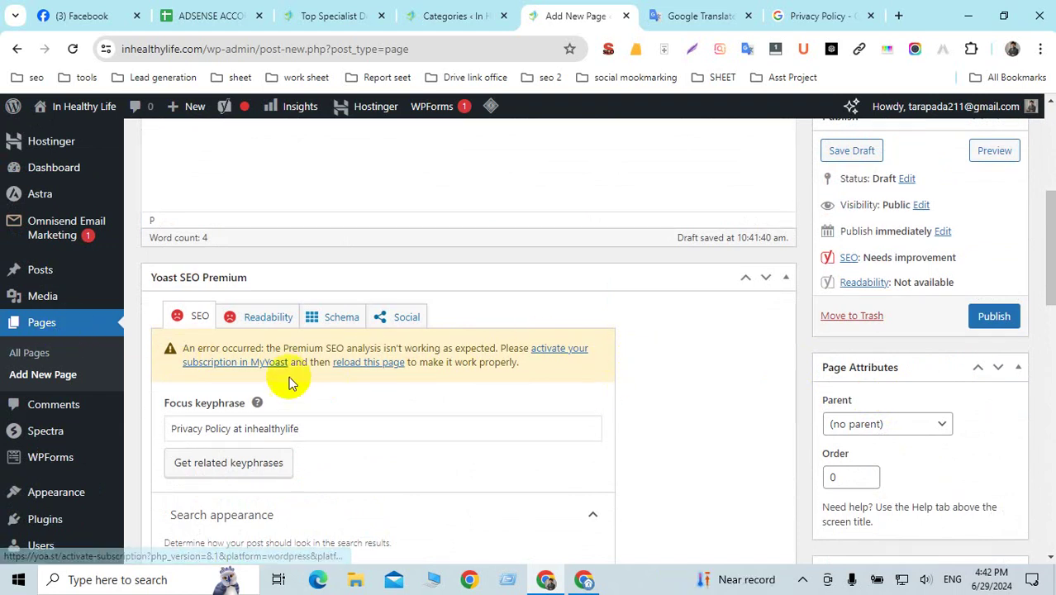
{"action": "scroll", "coordinate": [306, 366], "scroll_direction": "down", "scroll_amount": 1}
{"action": "scroll", "coordinate": [266, 359], "scroll_direction": "up", "scroll_amount": 6}
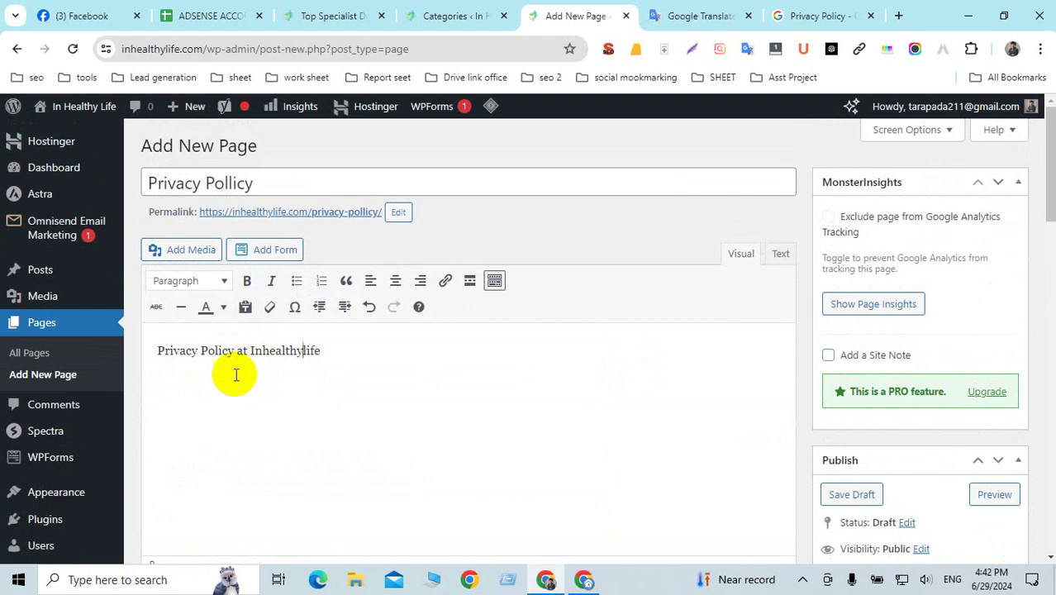
{"action": "scroll", "coordinate": [192, 252], "scroll_direction": "down", "scroll_amount": 2}
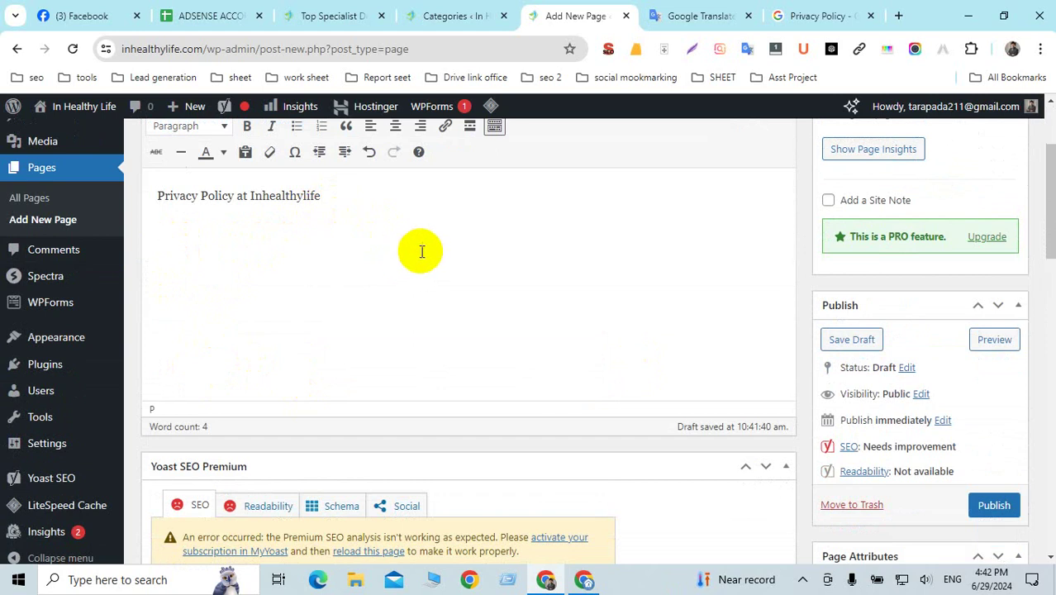
Search Google for "privacy policy generator" and open the privacypolicygenerator.info result.
{"action": "left_click", "coordinate": [805, 15]}
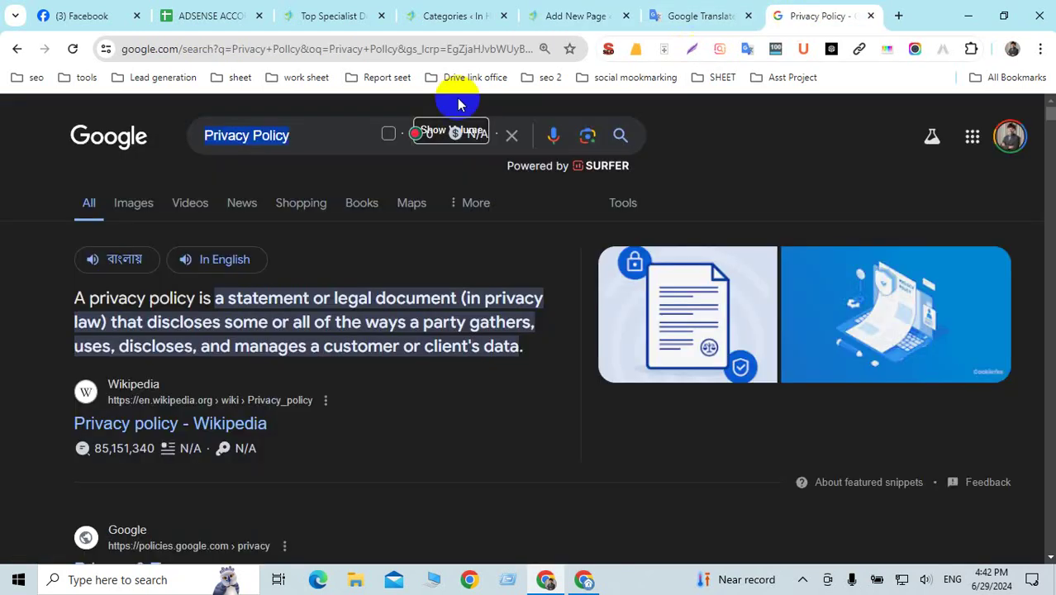
{"action": "left_click", "coordinate": [301, 135]}
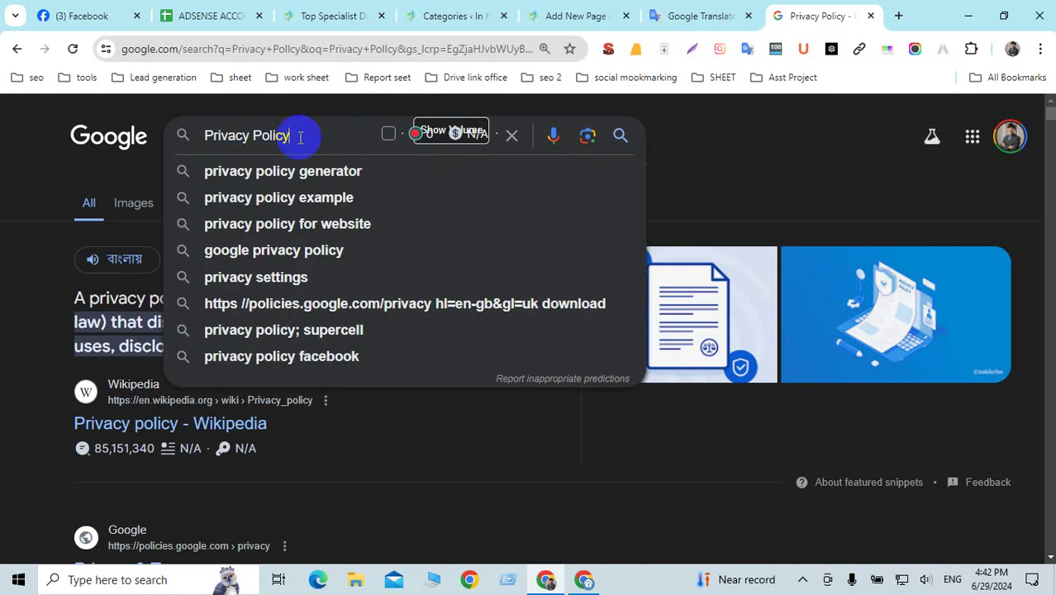
{"action": "left_click", "coordinate": [365, 177]}
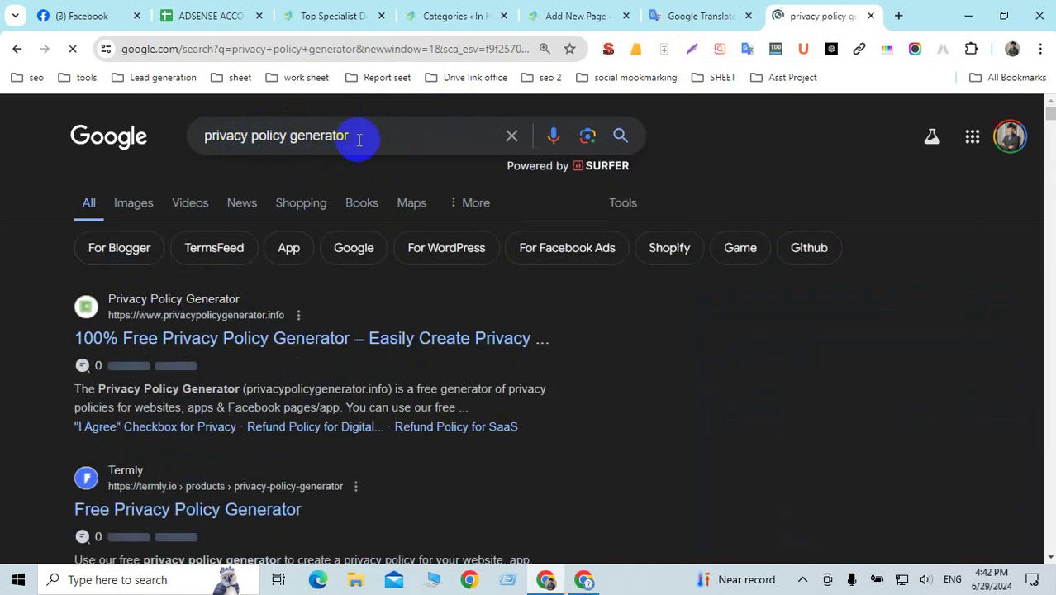
{"action": "scroll", "coordinate": [355, 301], "scroll_direction": "down", "scroll_amount": 1}
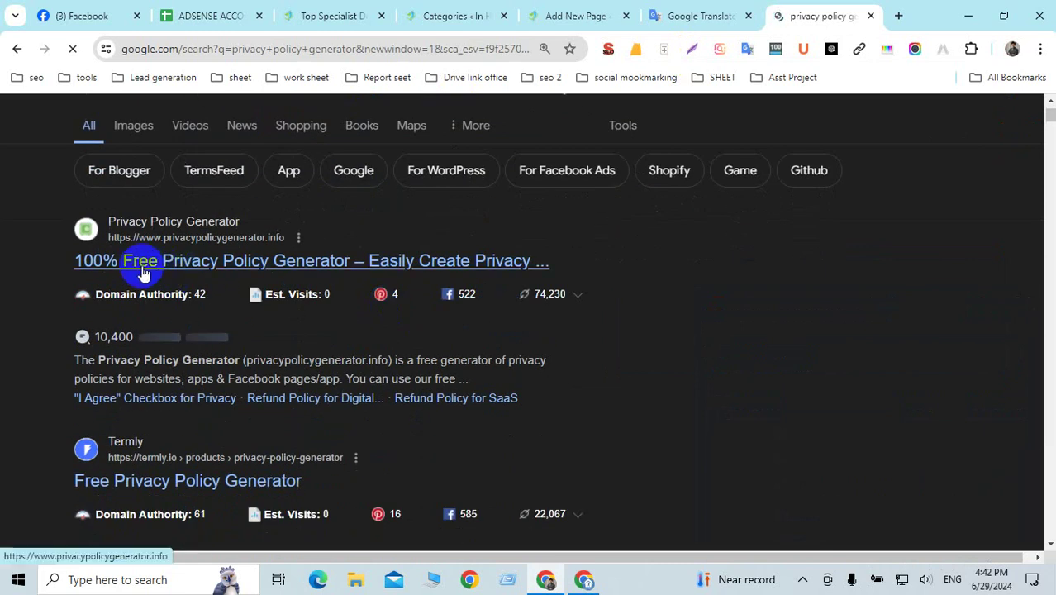
{"action": "left_click", "coordinate": [169, 266]}
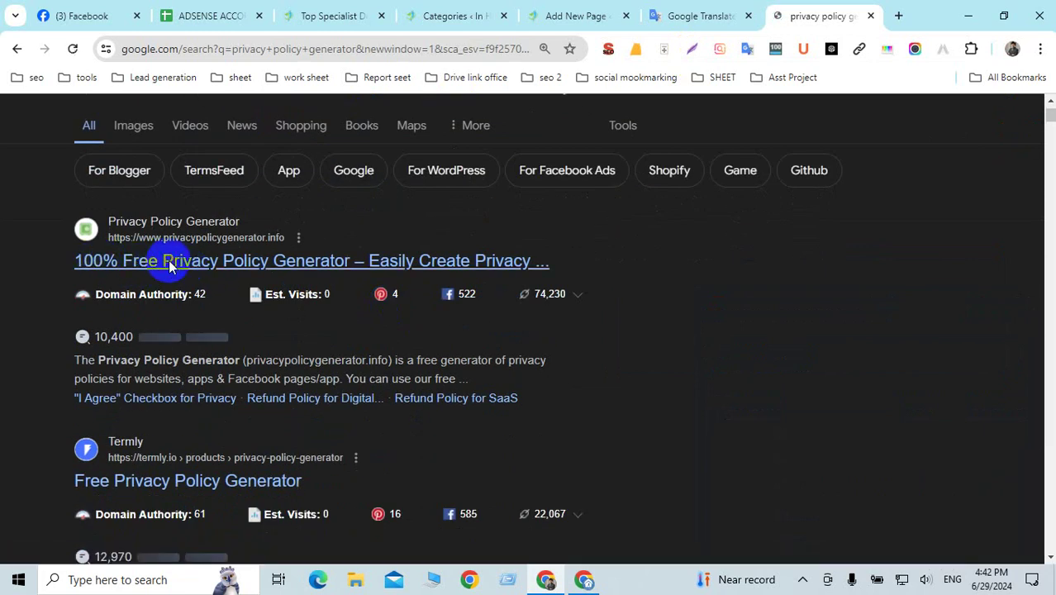
Examine the instructions, FAQs and sample policy text on privacypolicygenerator.info.
{"action": "scroll", "coordinate": [432, 253], "scroll_direction": "down", "scroll_amount": 8}
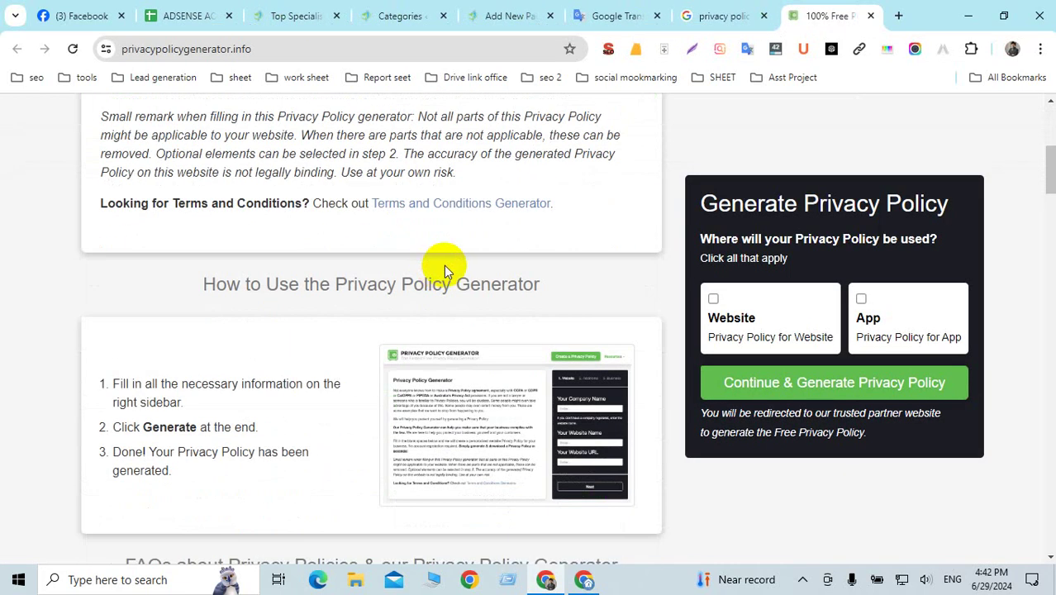
{"action": "scroll", "coordinate": [448, 271], "scroll_direction": "down", "scroll_amount": 10}
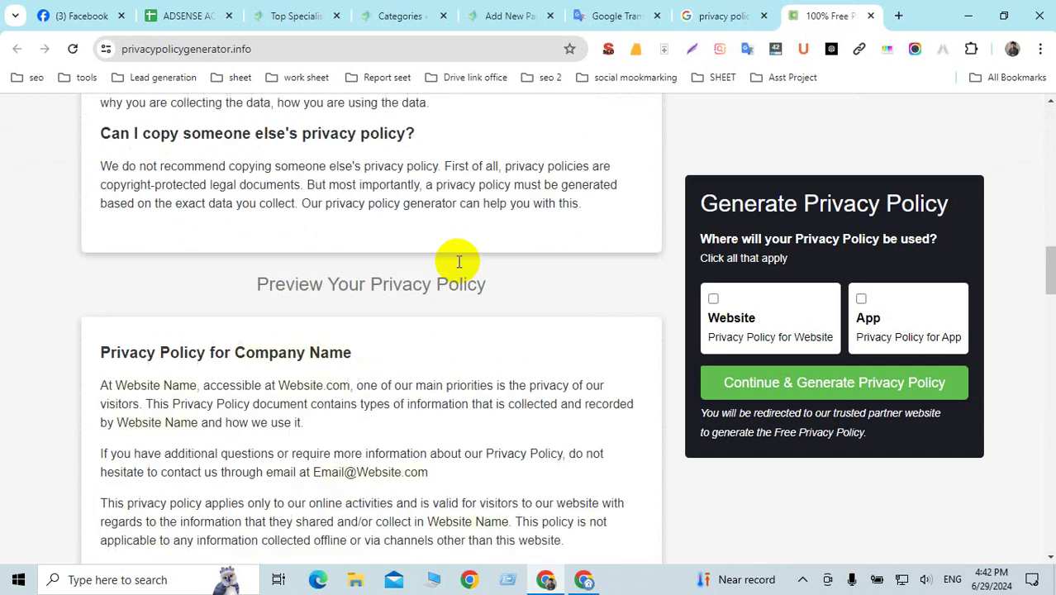
{"action": "scroll", "coordinate": [458, 261], "scroll_direction": "down", "scroll_amount": 14}
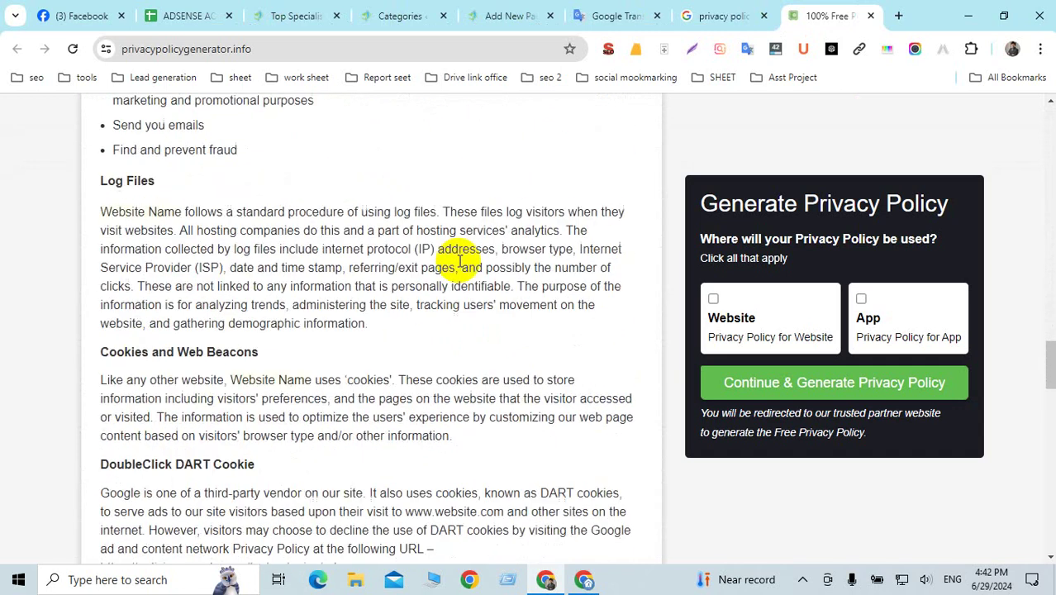
{"action": "scroll", "coordinate": [458, 261], "scroll_direction": "down", "scroll_amount": 15}
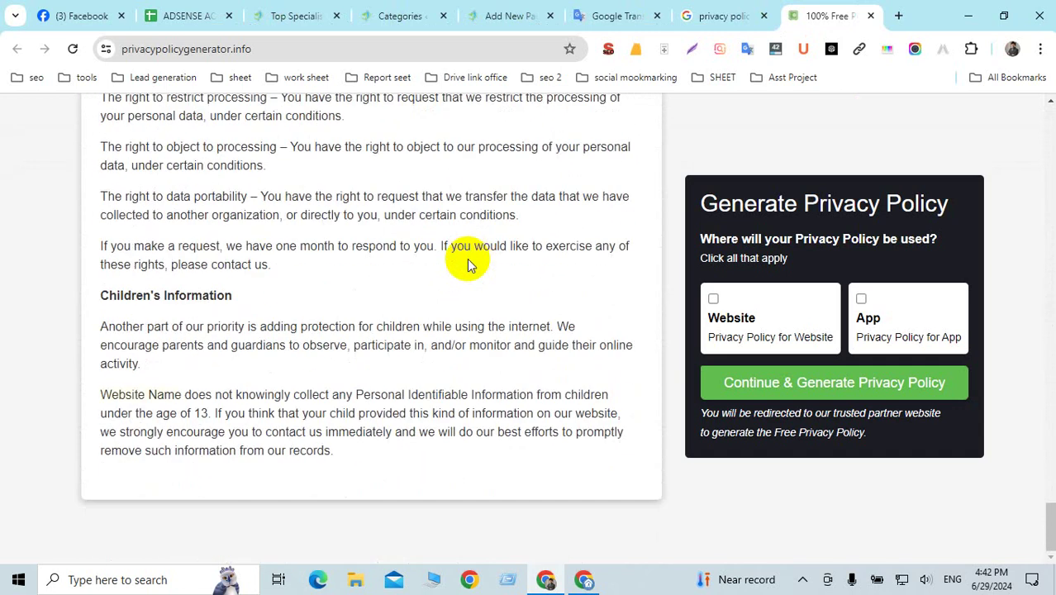
{"action": "scroll", "coordinate": [471, 262], "scroll_direction": "up", "scroll_amount": 20}
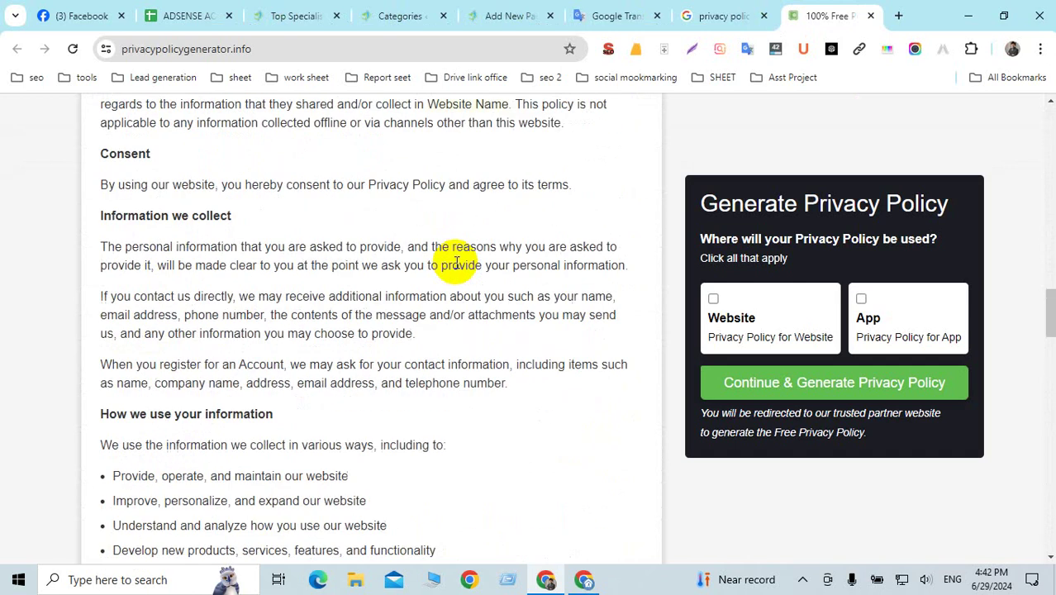
{"action": "scroll", "coordinate": [456, 263], "scroll_direction": "up", "scroll_amount": 8}
{"action": "scroll", "coordinate": [450, 264], "scroll_direction": "down", "scroll_amount": 2}
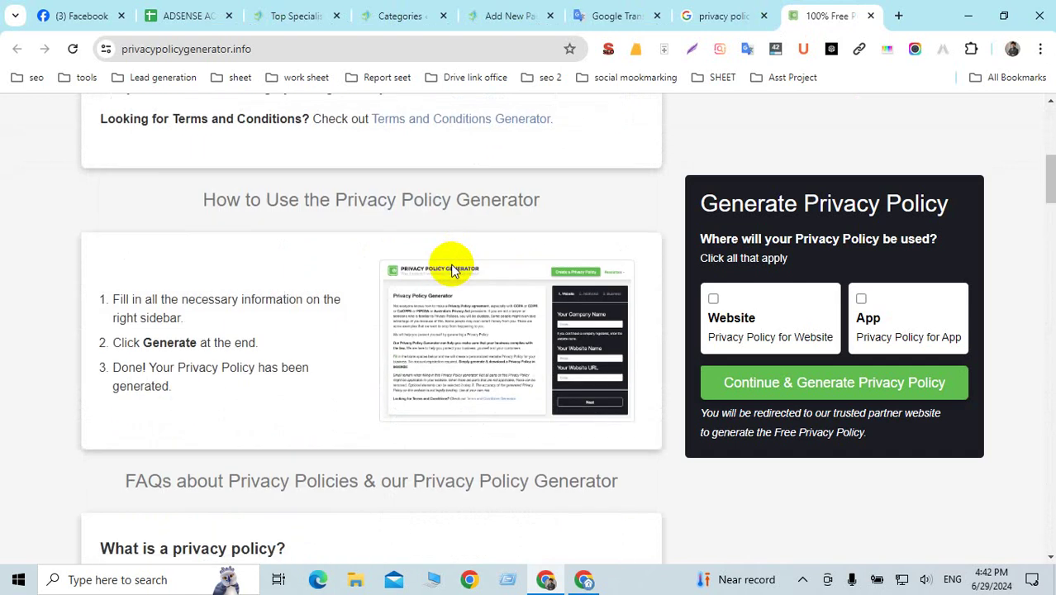
{"action": "scroll", "coordinate": [438, 240], "scroll_direction": "up", "scroll_amount": 7}
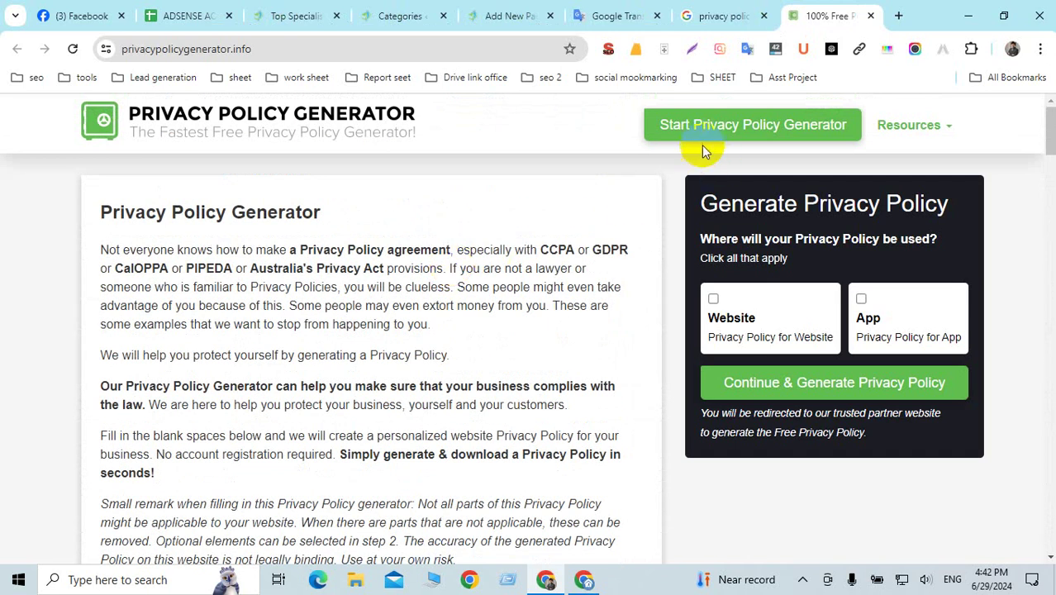
Try to start the privacy policy generator on privacypolicygenerator.info.
{"action": "left_click", "coordinate": [777, 128]}
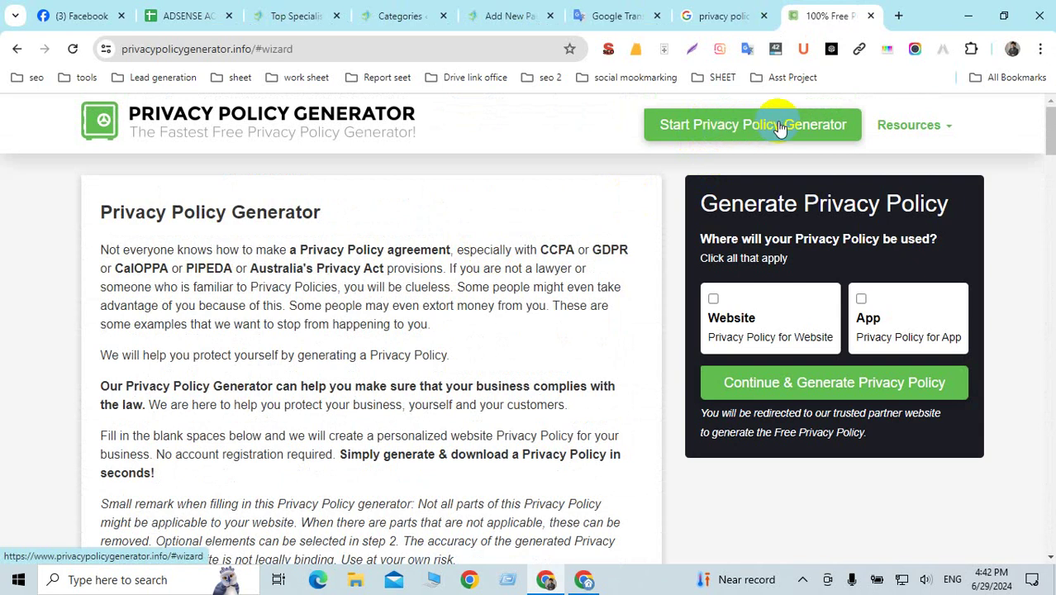
{"action": "scroll", "coordinate": [578, 247], "scroll_direction": "down", "scroll_amount": 1}
{"action": "scroll", "coordinate": [611, 223], "scroll_direction": "up", "scroll_amount": 1}
{"action": "left_click", "coordinate": [717, 128]}
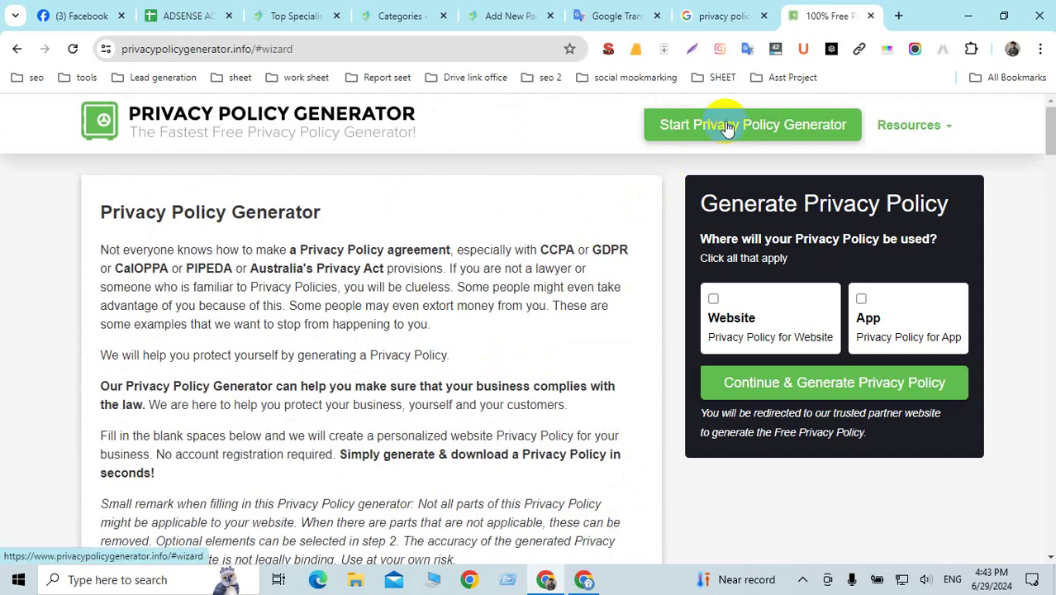
Open Termly's Free Privacy Policy Generator from the search results, start generating a privacy policy and accept the cookies.
{"action": "left_click", "coordinate": [726, 10]}
{"action": "scroll", "coordinate": [306, 279], "scroll_direction": "down", "scroll_amount": 2}
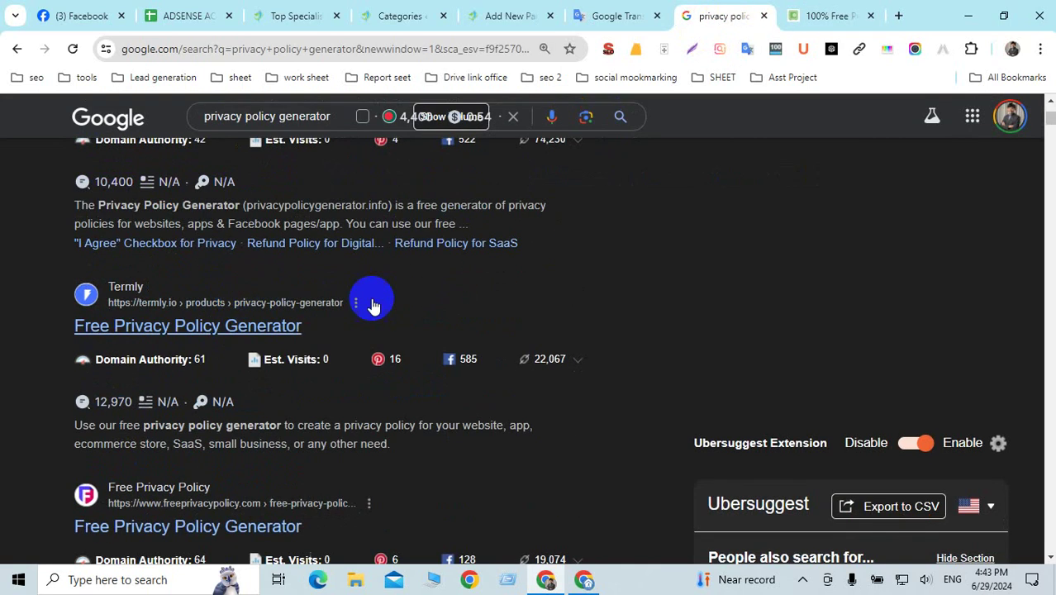
{"action": "left_click", "coordinate": [89, 323]}
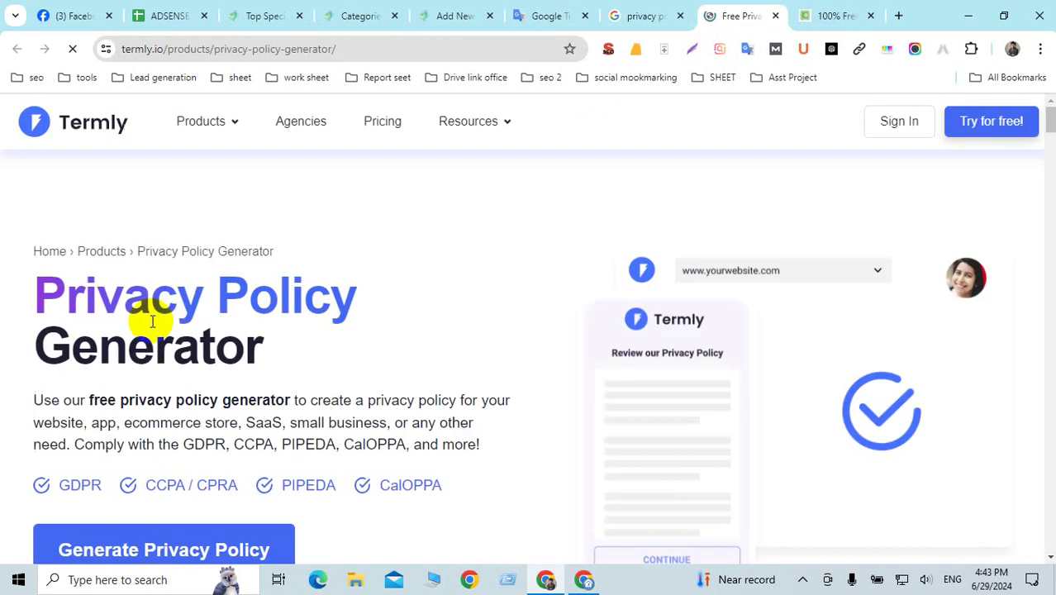
{"action": "scroll", "coordinate": [460, 295], "scroll_direction": "down", "scroll_amount": 3}
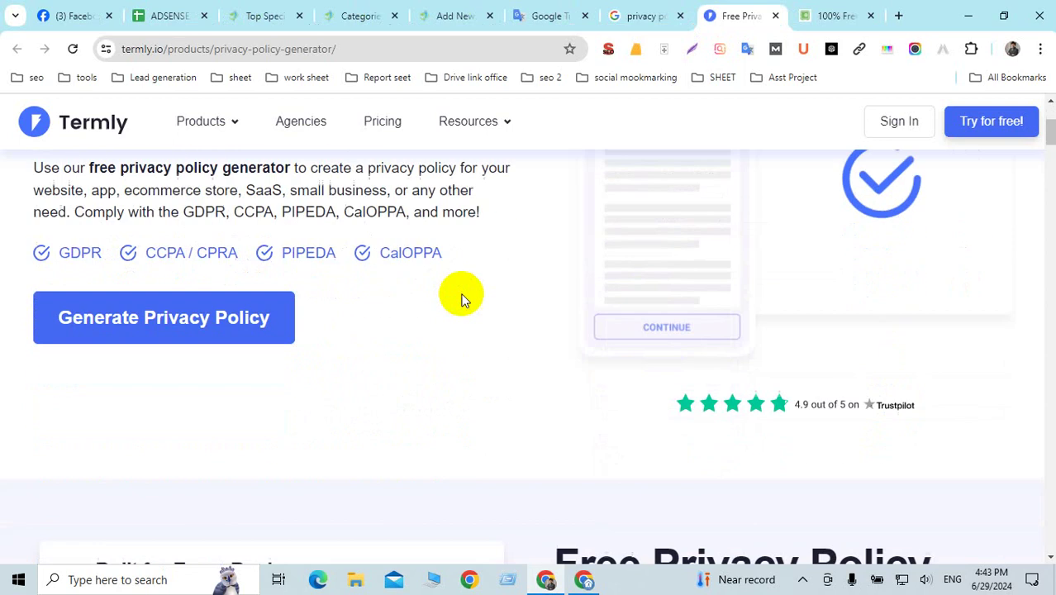
{"action": "left_click", "coordinate": [139, 325]}
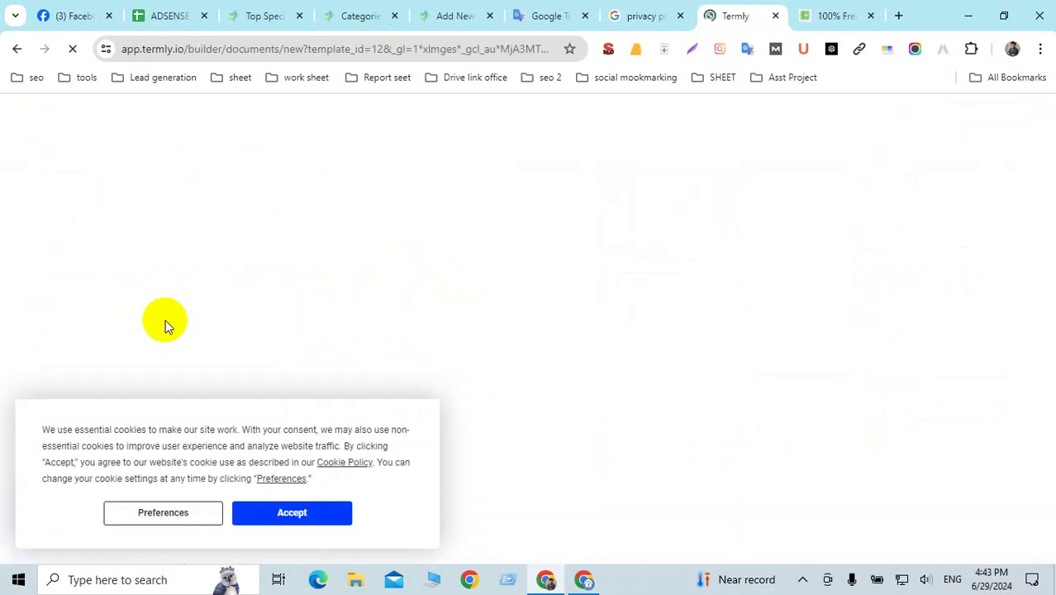
{"action": "left_click", "coordinate": [278, 514]}
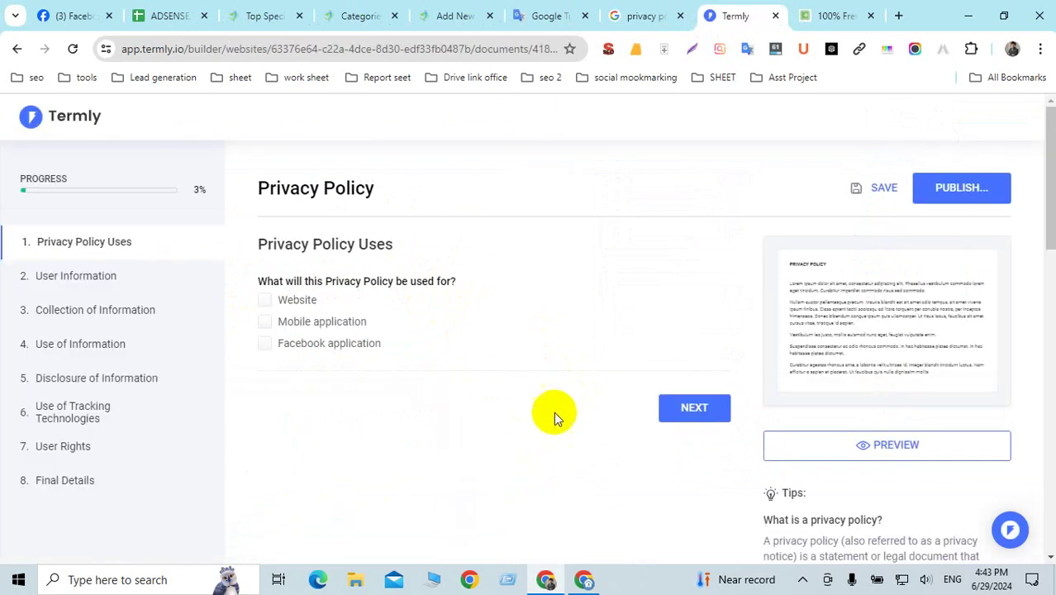
Set the policy to be used for a Website and supply the site's address, inhealthylife.com, copied from the open site.
{"action": "left_click", "coordinate": [265, 301]}
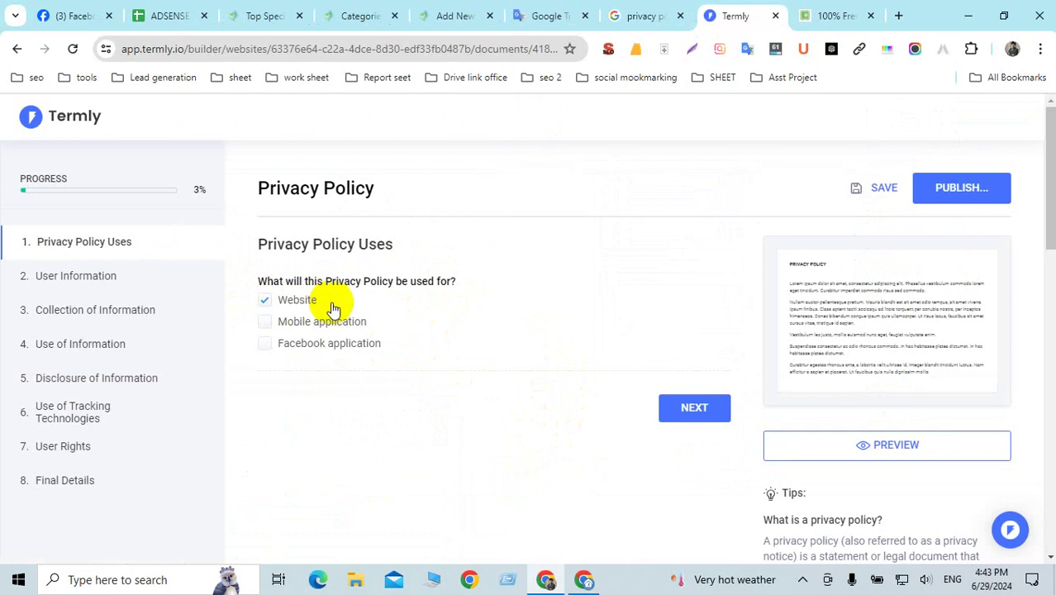
{"action": "left_click", "coordinate": [704, 413]}
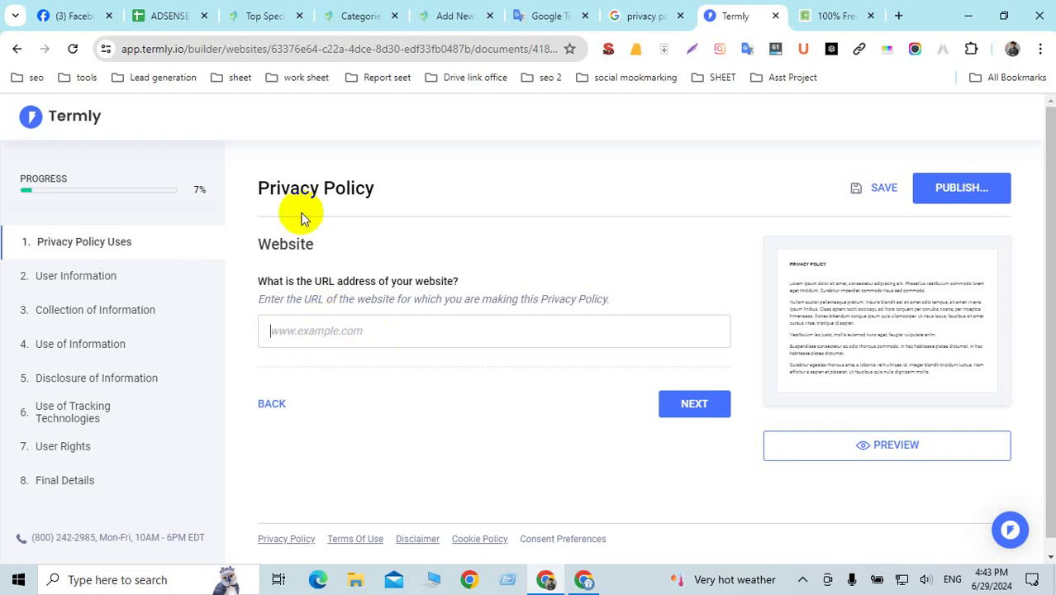
{"action": "left_click", "coordinate": [262, 16]}
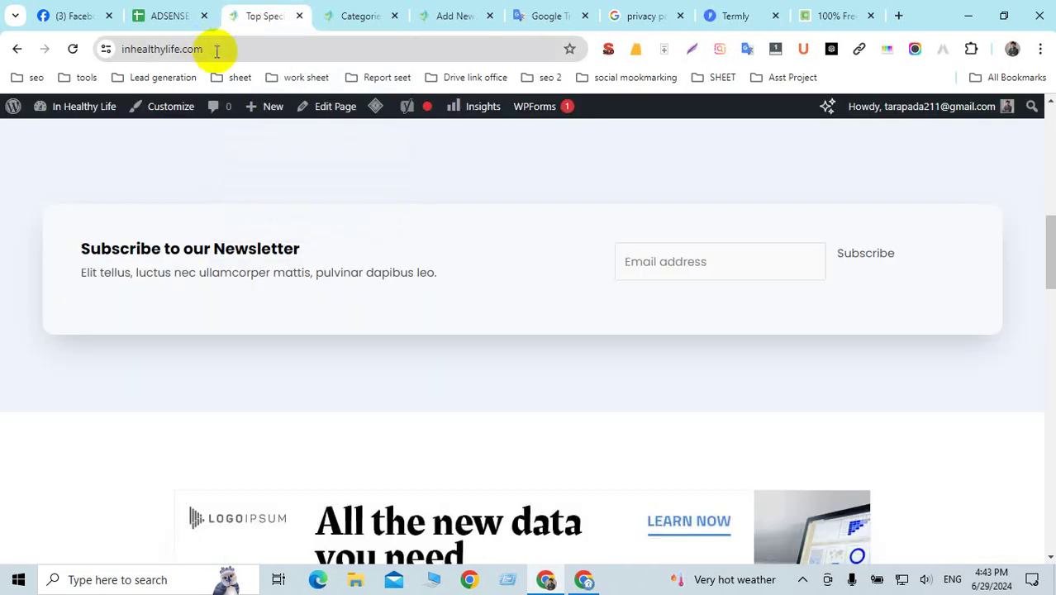
{"action": "left_click", "coordinate": [216, 51]}
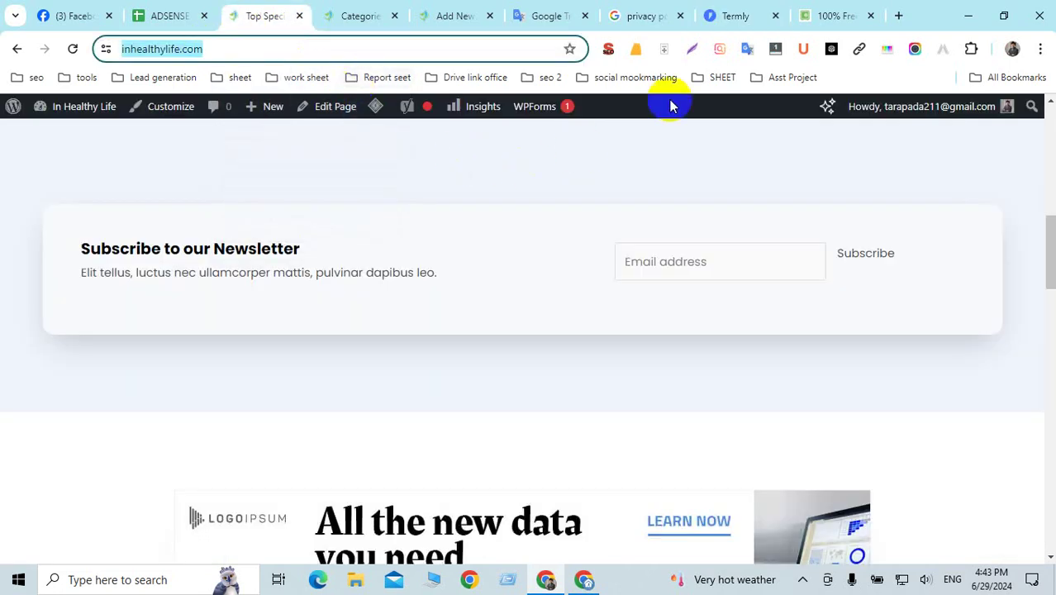
{"action": "left_click", "coordinate": [733, 16]}
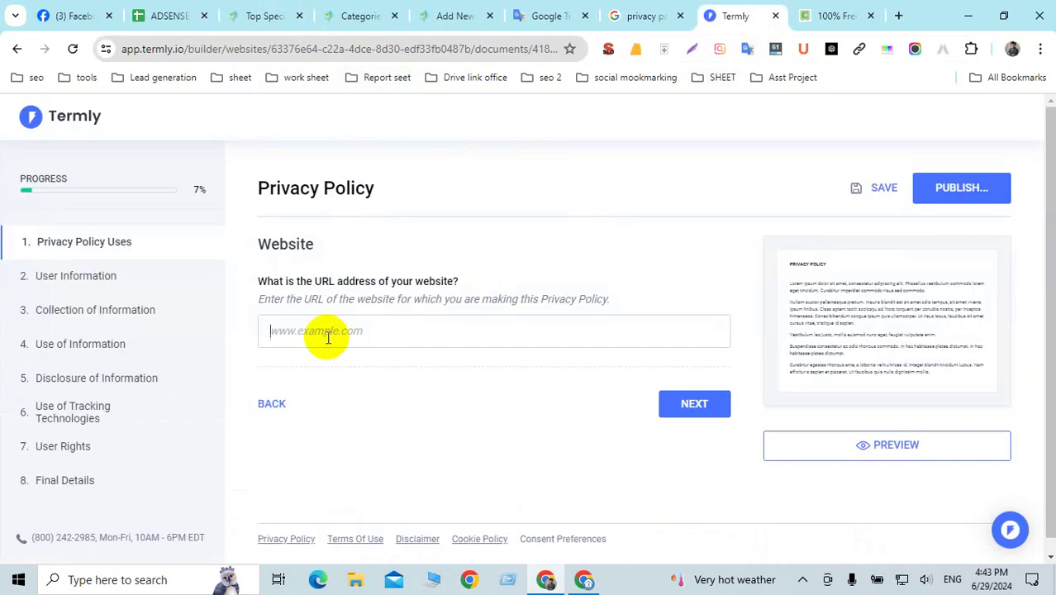
{"action": "left_click", "coordinate": [690, 405]}
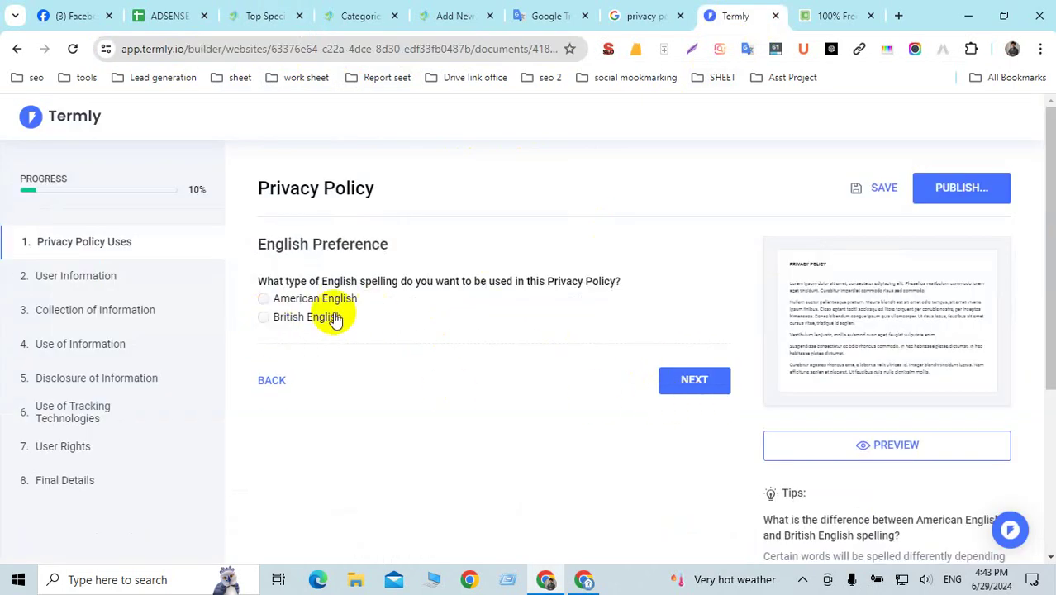
Choose American English spelling and answer No to having users in the United States, the EU/UK group of countries and Canada.
{"action": "left_click", "coordinate": [264, 301]}
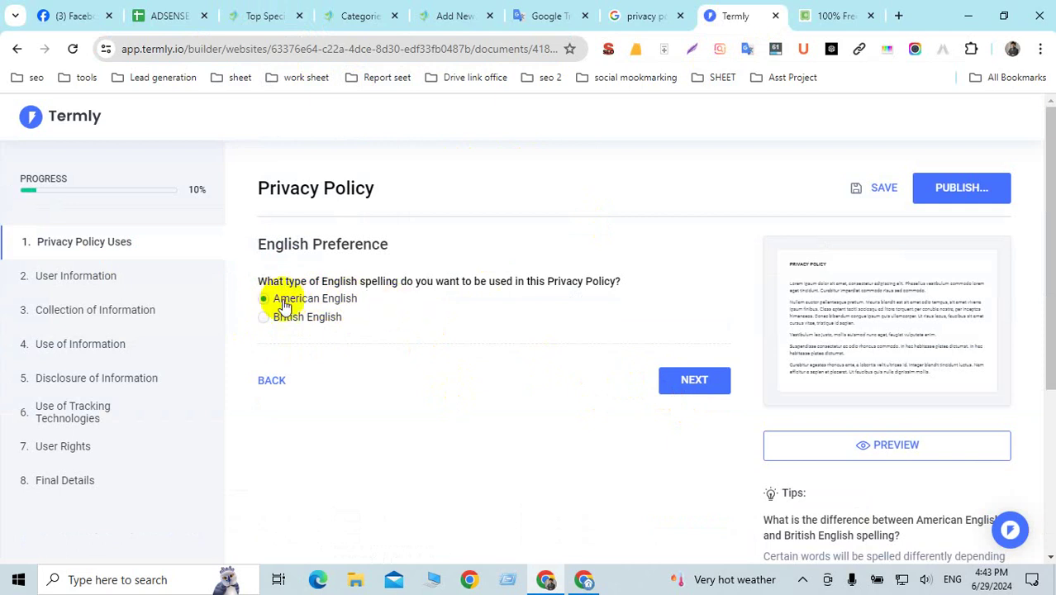
{"action": "left_click", "coordinate": [694, 380]}
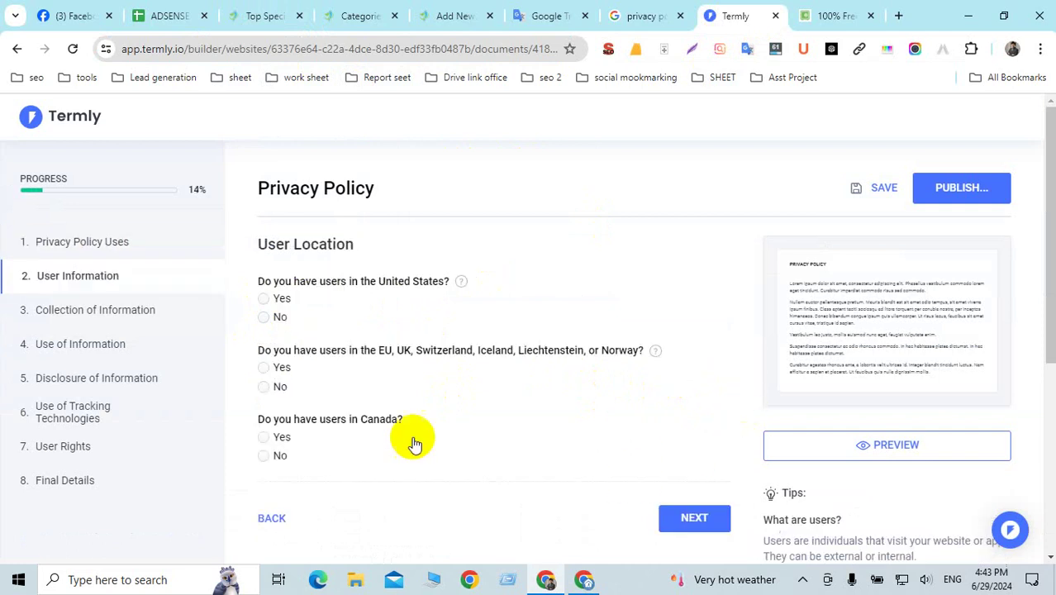
{"action": "left_click", "coordinate": [264, 318]}
{"action": "scroll", "coordinate": [365, 334], "scroll_direction": "down", "scroll_amount": 1}
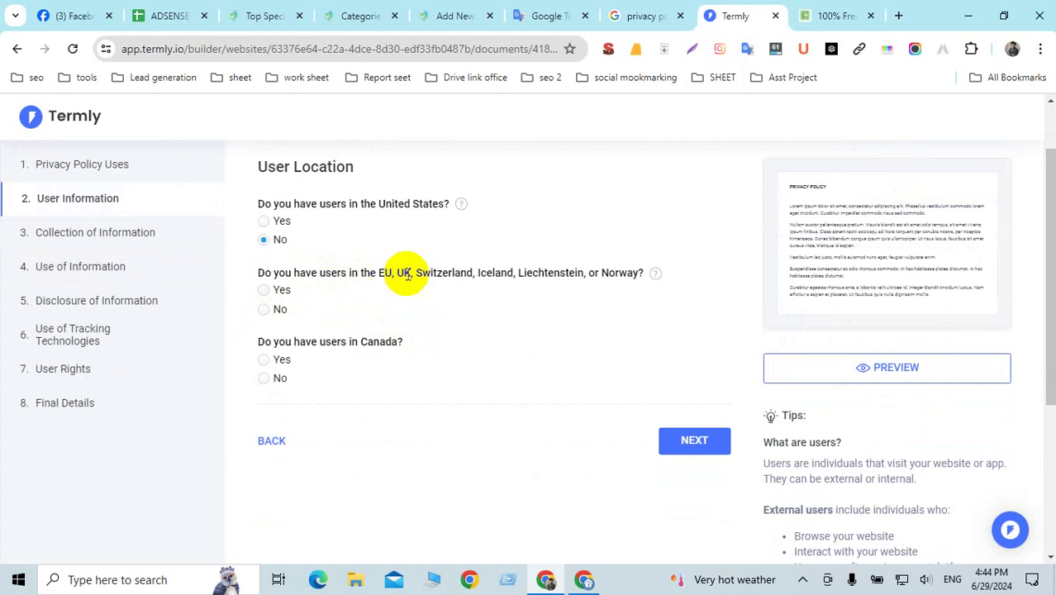
{"action": "left_click", "coordinate": [265, 310]}
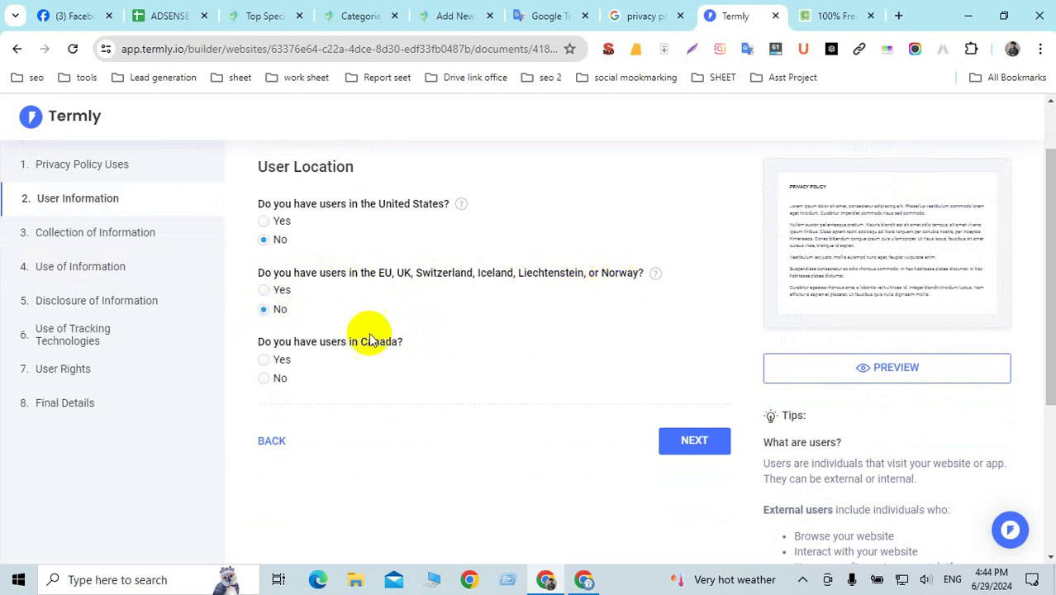
{"action": "left_click", "coordinate": [267, 378]}
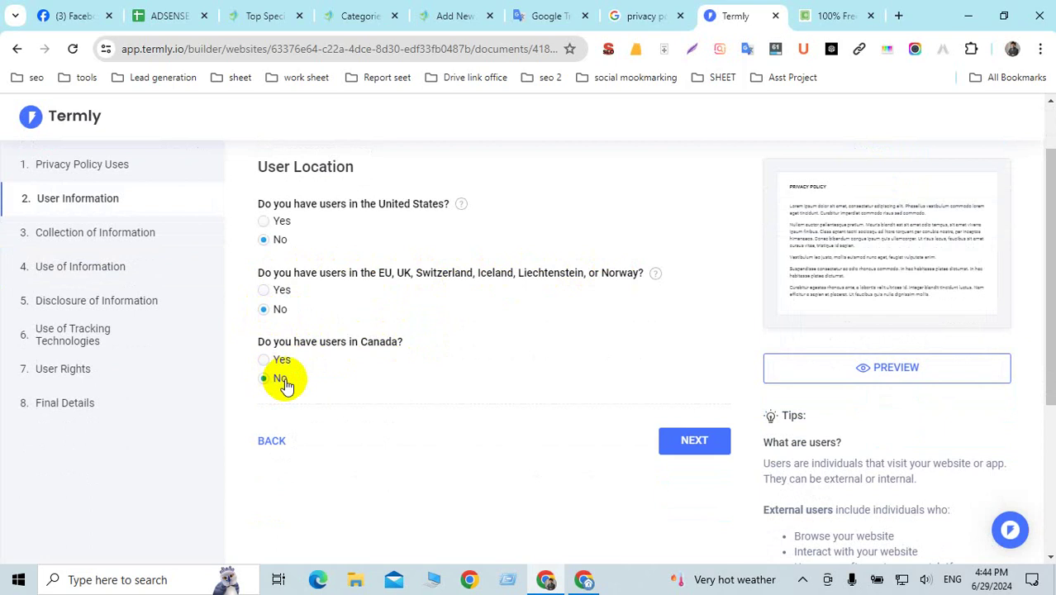
{"action": "left_click", "coordinate": [709, 440]}
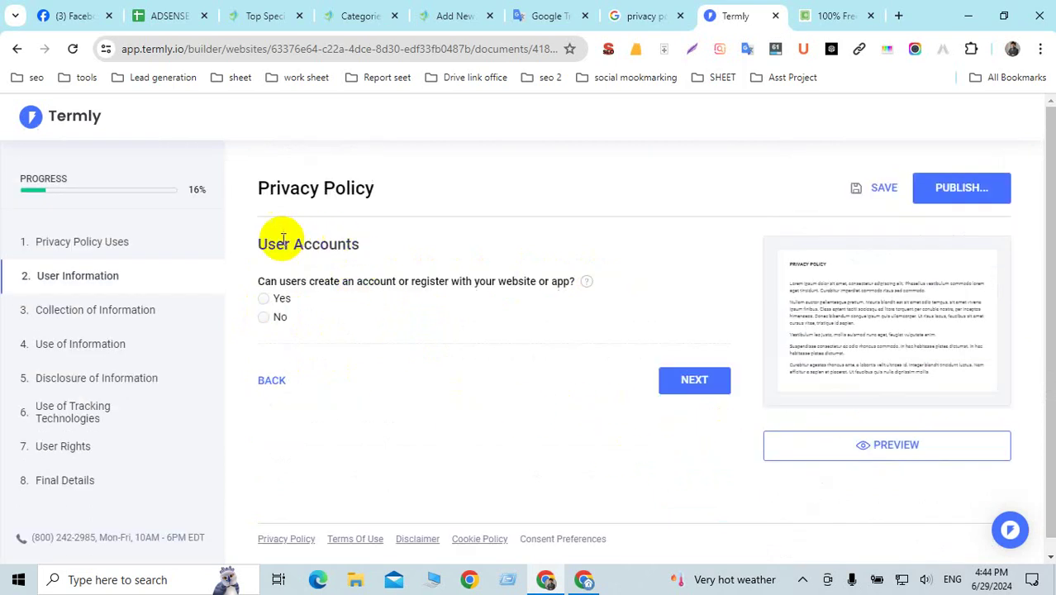
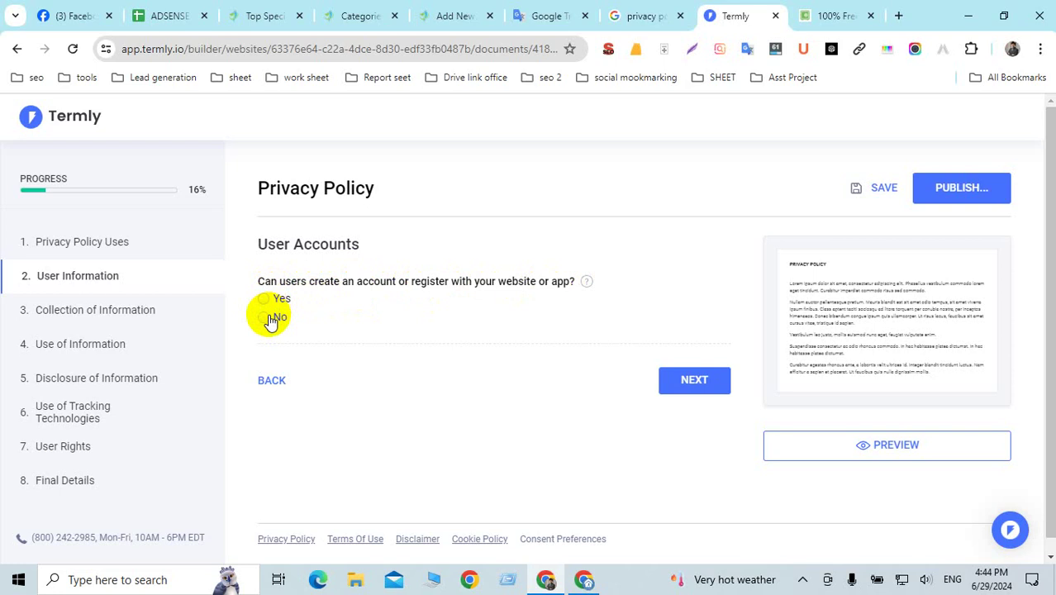
Answer No to users creating accounts on the website and Yes to targeting users under the age of 18.
{"action": "left_click", "coordinate": [266, 318]}
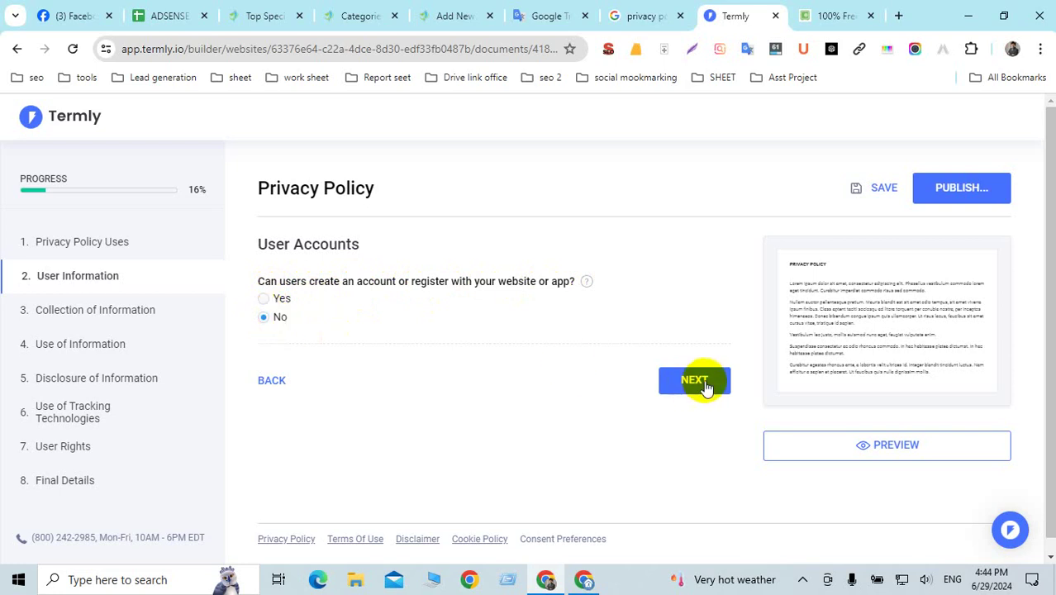
{"action": "left_click", "coordinate": [698, 381]}
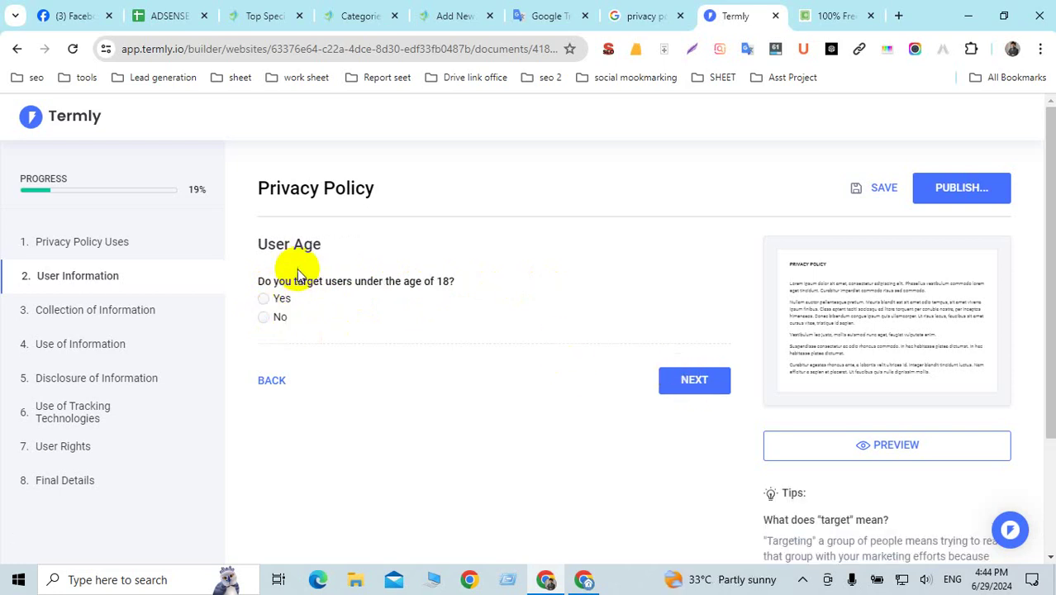
{"action": "left_click", "coordinate": [268, 301]}
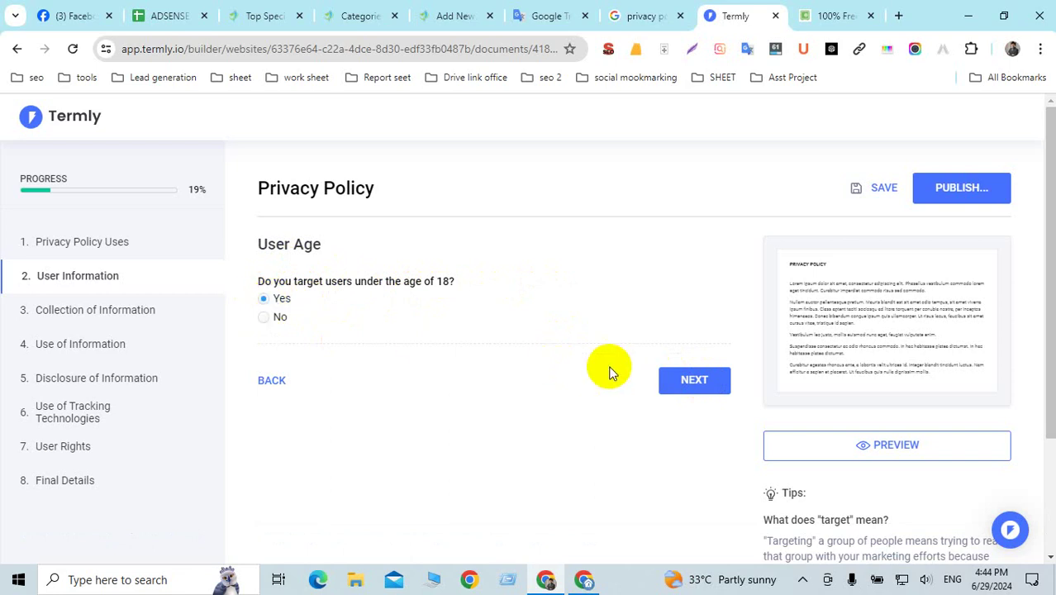
{"action": "left_click", "coordinate": [708, 385]}
Select Names as the only personal information collected directly from the user and continue to the sensitive information question.
{"action": "scroll", "coordinate": [505, 342], "scroll_direction": "down", "scroll_amount": 3}
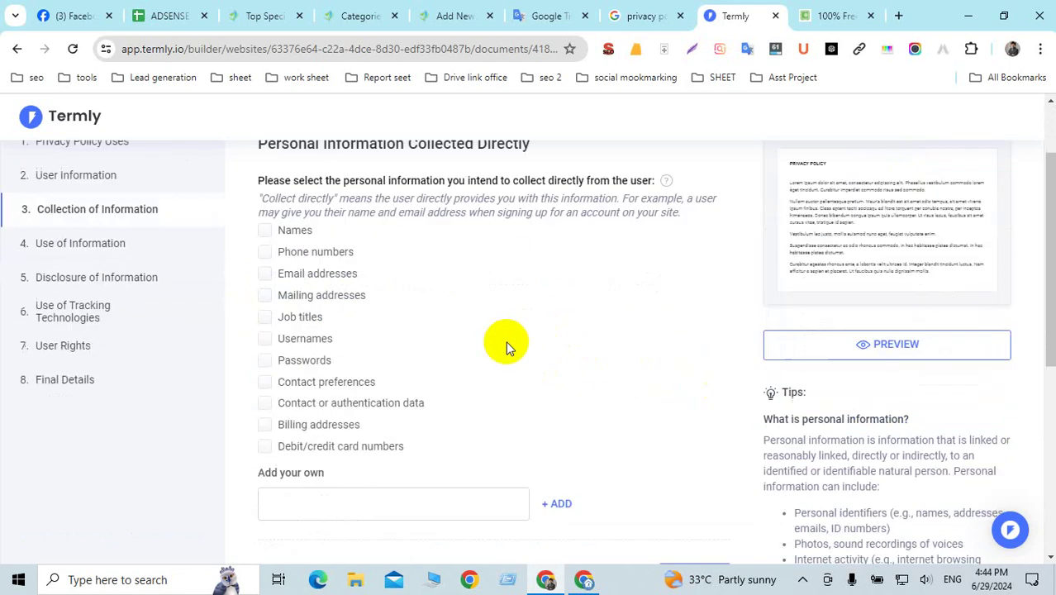
{"action": "scroll", "coordinate": [510, 347], "scroll_direction": "up", "scroll_amount": 2}
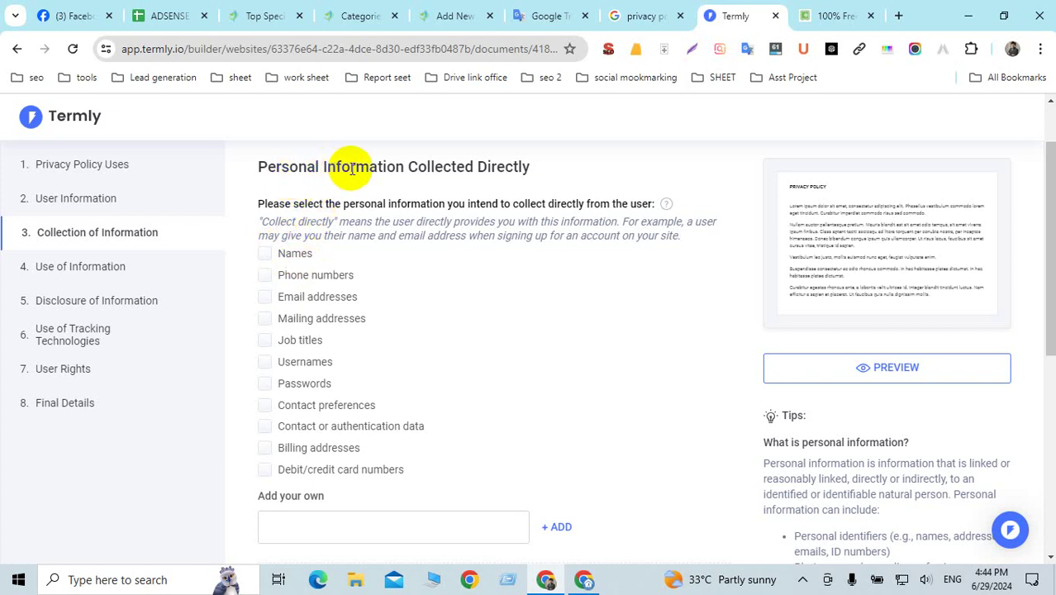
{"action": "scroll", "coordinate": [448, 264], "scroll_direction": "down", "scroll_amount": 1}
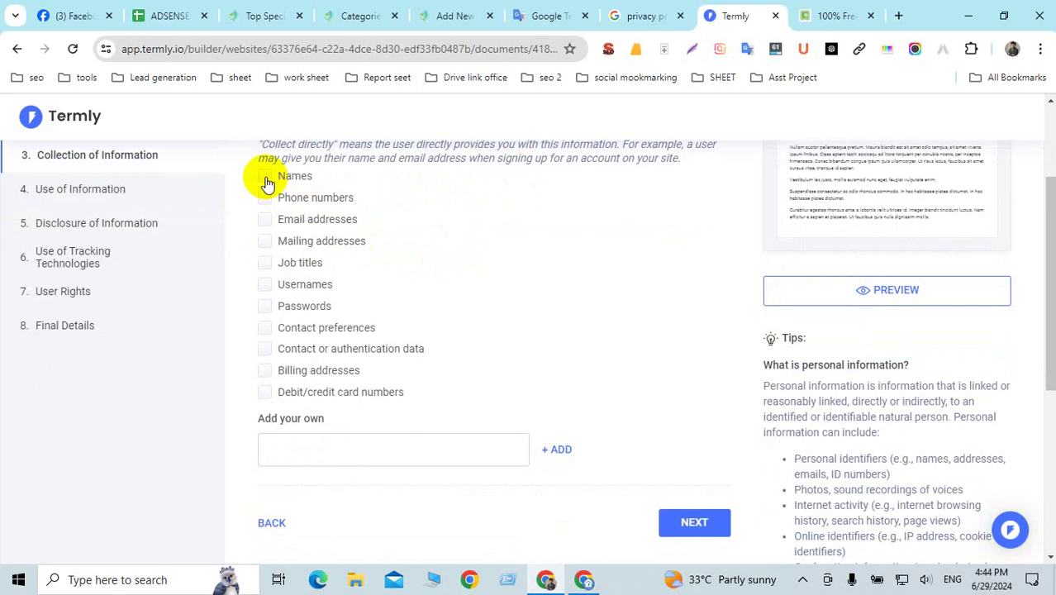
{"action": "left_click", "coordinate": [265, 178]}
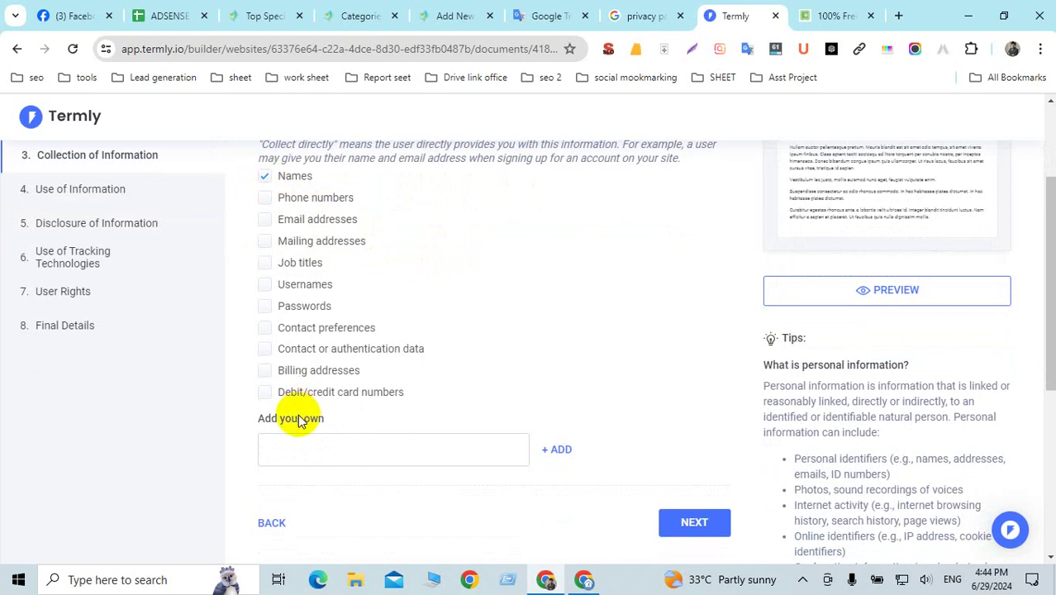
{"action": "scroll", "coordinate": [342, 425], "scroll_direction": "up", "scroll_amount": 1}
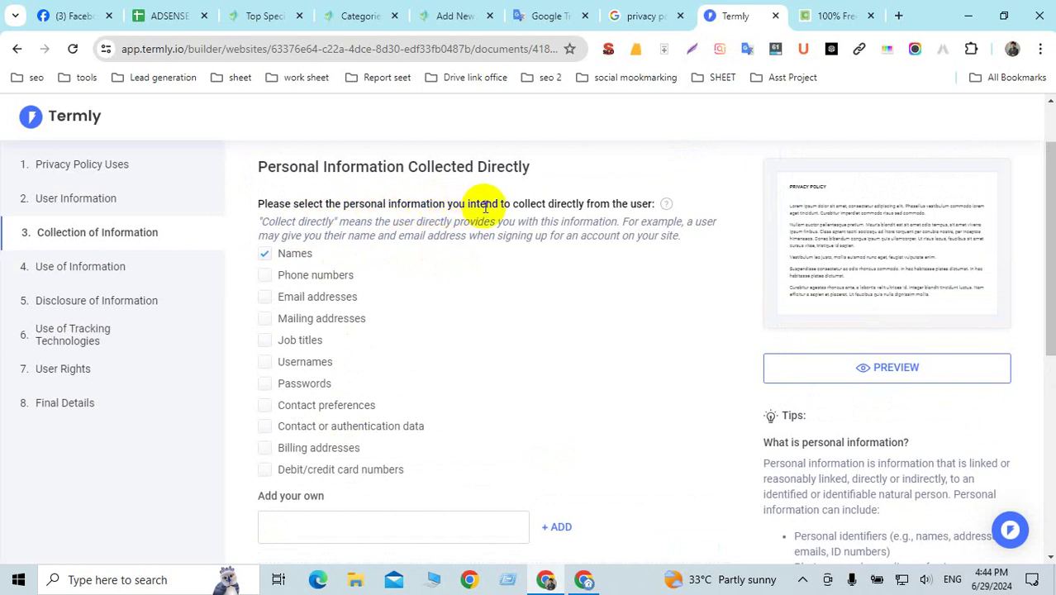
{"action": "scroll", "coordinate": [552, 264], "scroll_direction": "down", "scroll_amount": 3}
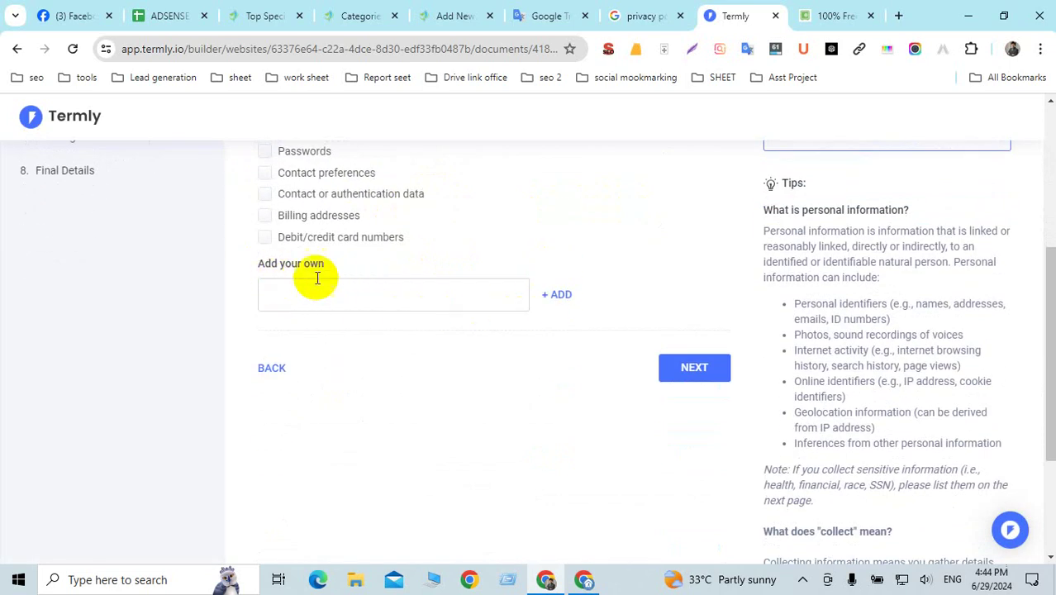
{"action": "left_click_drag", "start_coordinate": [256, 263], "coordinate": [429, 268]}
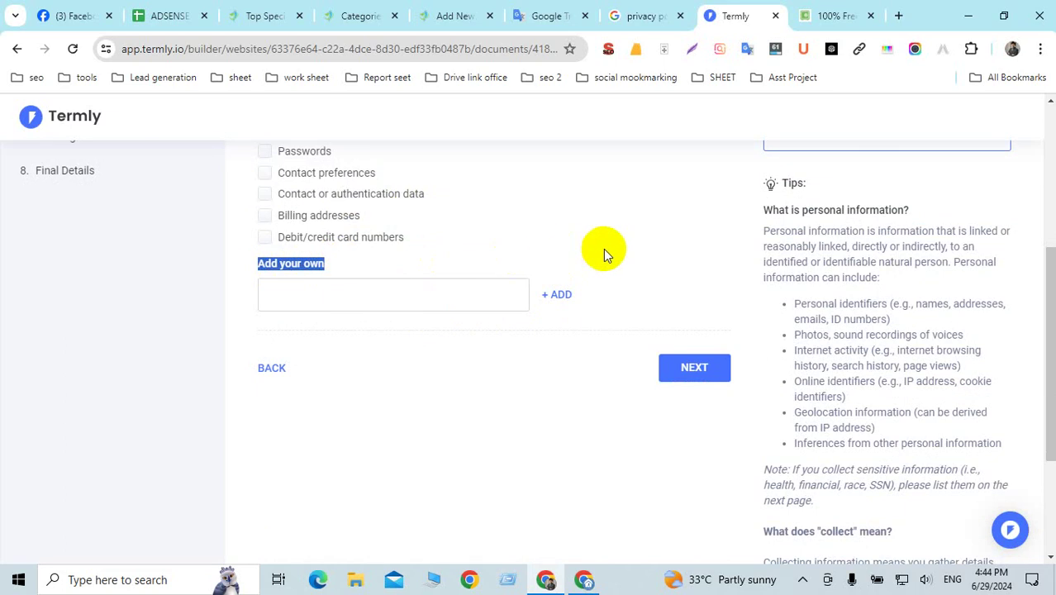
{"action": "left_click", "coordinate": [537, 297]}
{"action": "scroll", "coordinate": [514, 317], "scroll_direction": "up", "scroll_amount": 1}
{"action": "scroll", "coordinate": [514, 320], "scroll_direction": "down", "scroll_amount": 1}
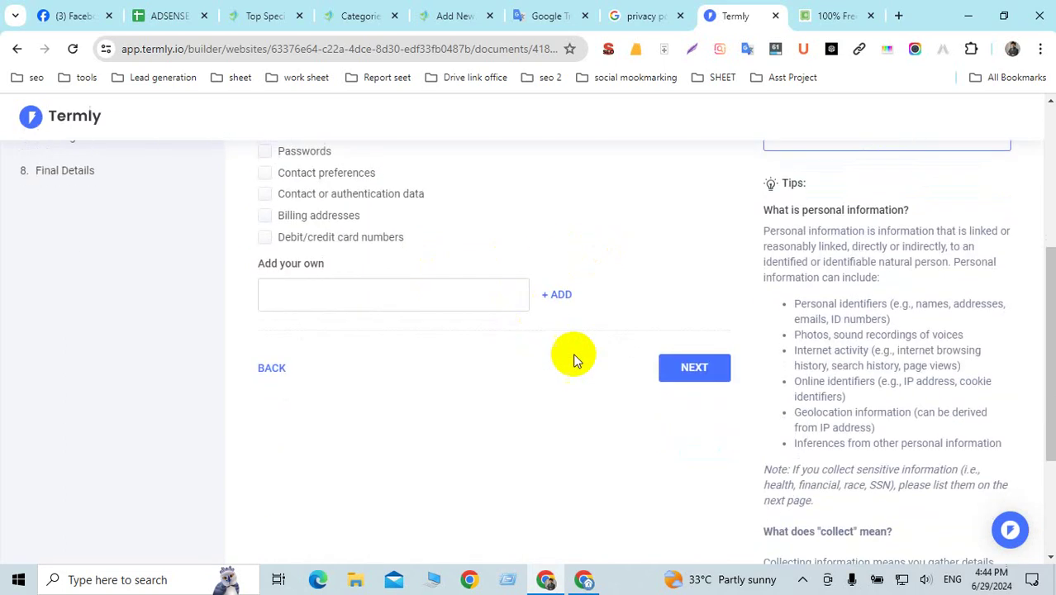
{"action": "left_click", "coordinate": [692, 367]}
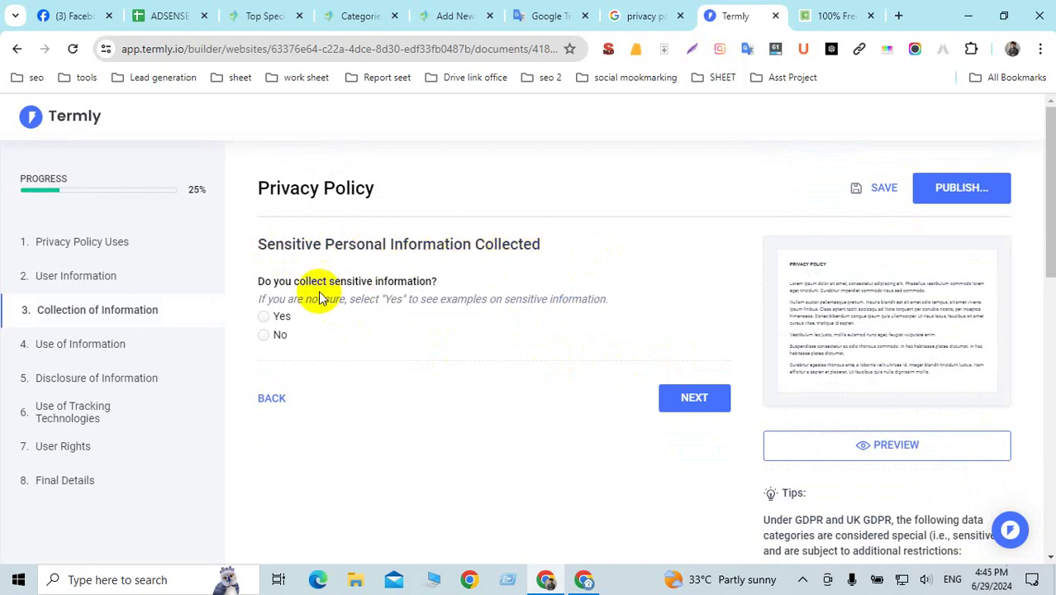
Answer Yes to collecting sensitive information and select Health data as the type collected.
{"action": "left_click", "coordinate": [264, 317]}
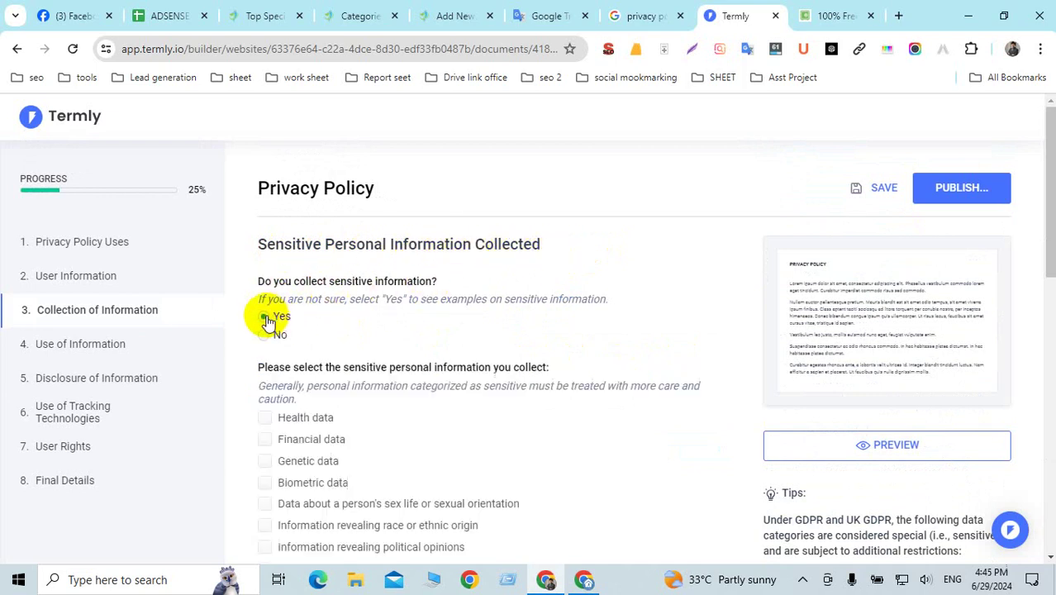
{"action": "scroll", "coordinate": [462, 347], "scroll_direction": "down", "scroll_amount": 3}
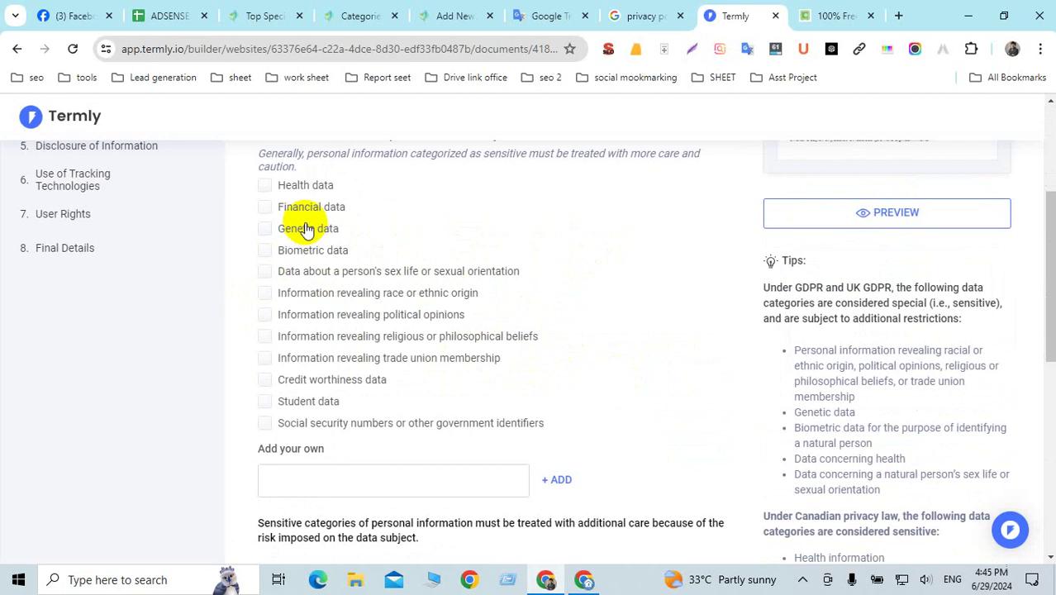
{"action": "left_click", "coordinate": [266, 187]}
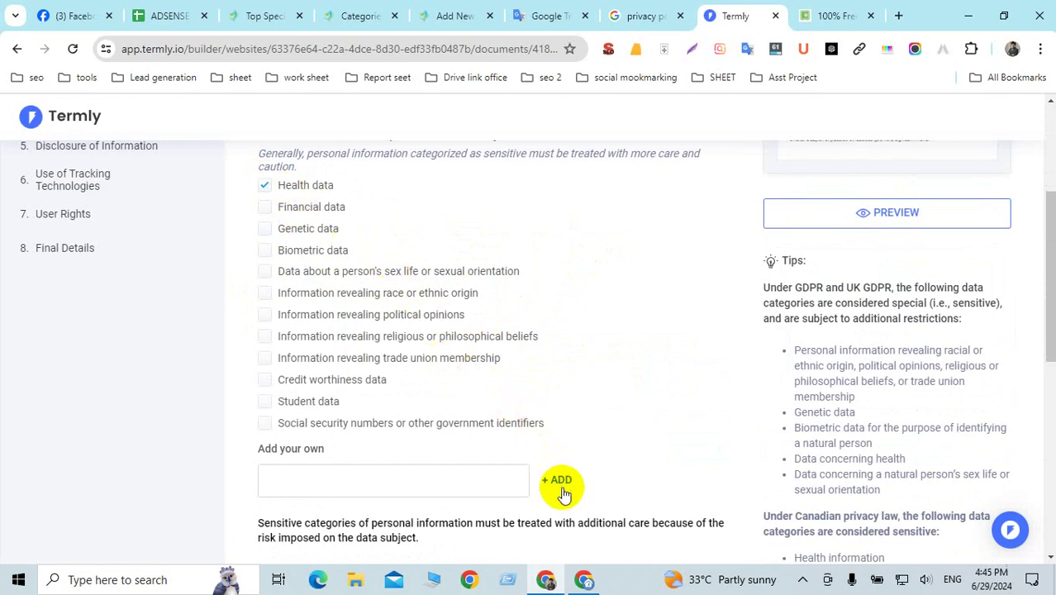
{"action": "scroll", "coordinate": [554, 475], "scroll_direction": "down", "scroll_amount": 3}
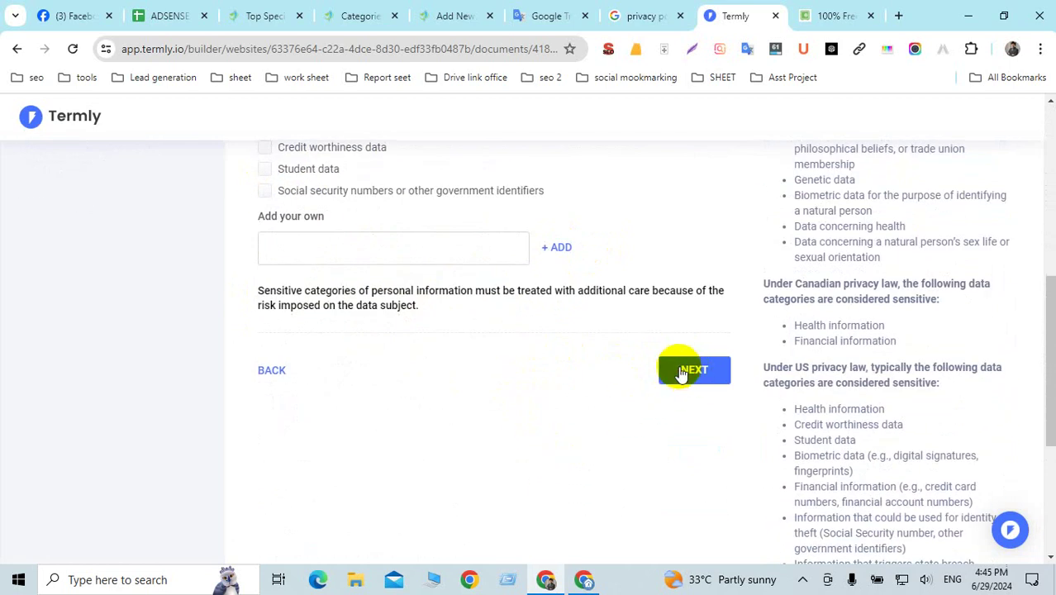
{"action": "left_click", "coordinate": [683, 373]}
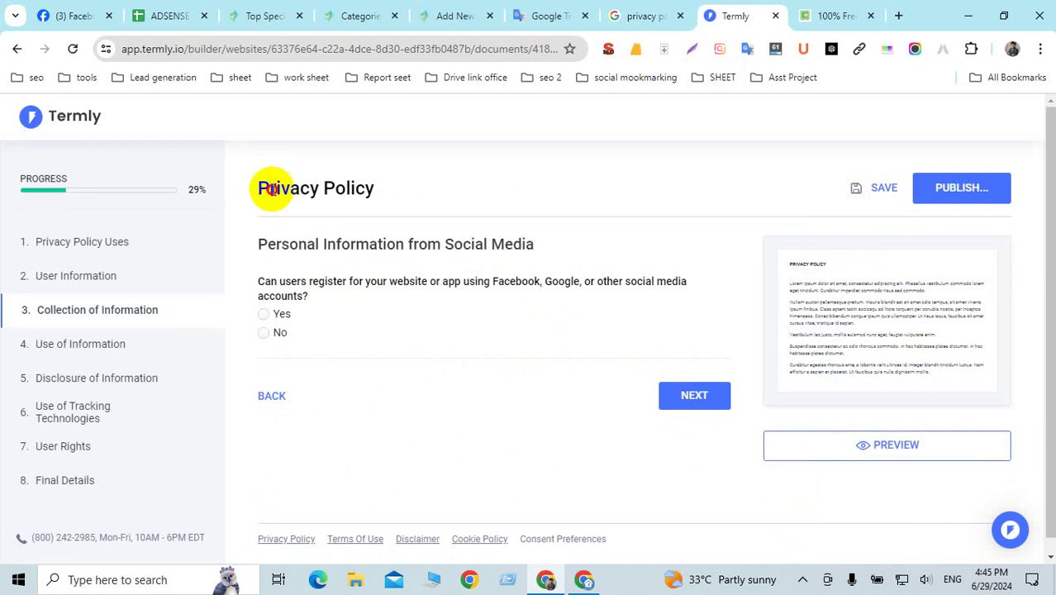
Answer No to users registering through Facebook, Google or other social media accounts.
{"action": "left_click_drag", "start_coordinate": [273, 189], "coordinate": [456, 195]}
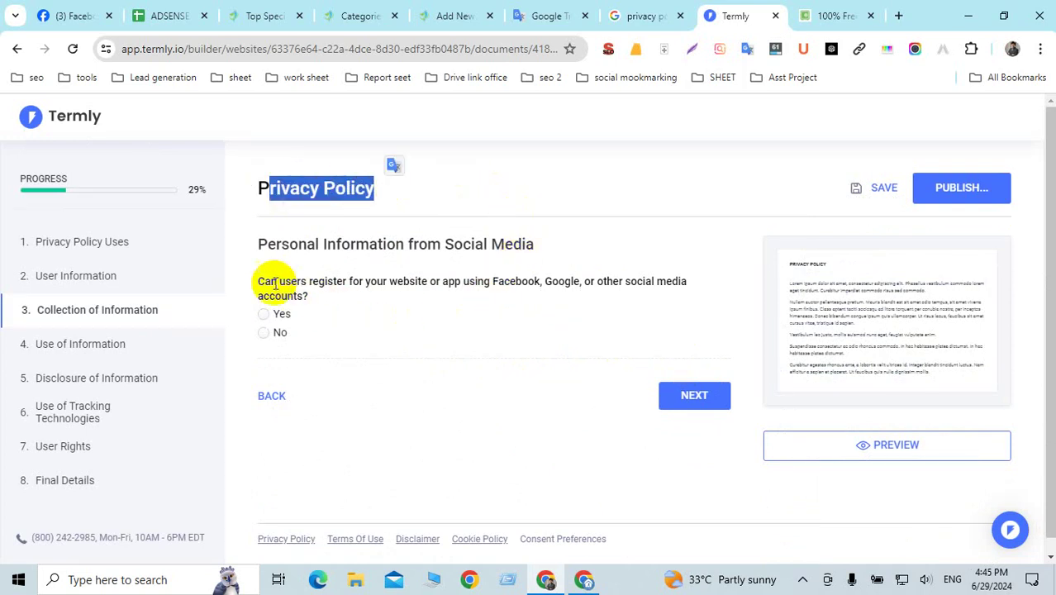
{"action": "left_click_drag", "start_coordinate": [259, 281], "coordinate": [533, 298]}
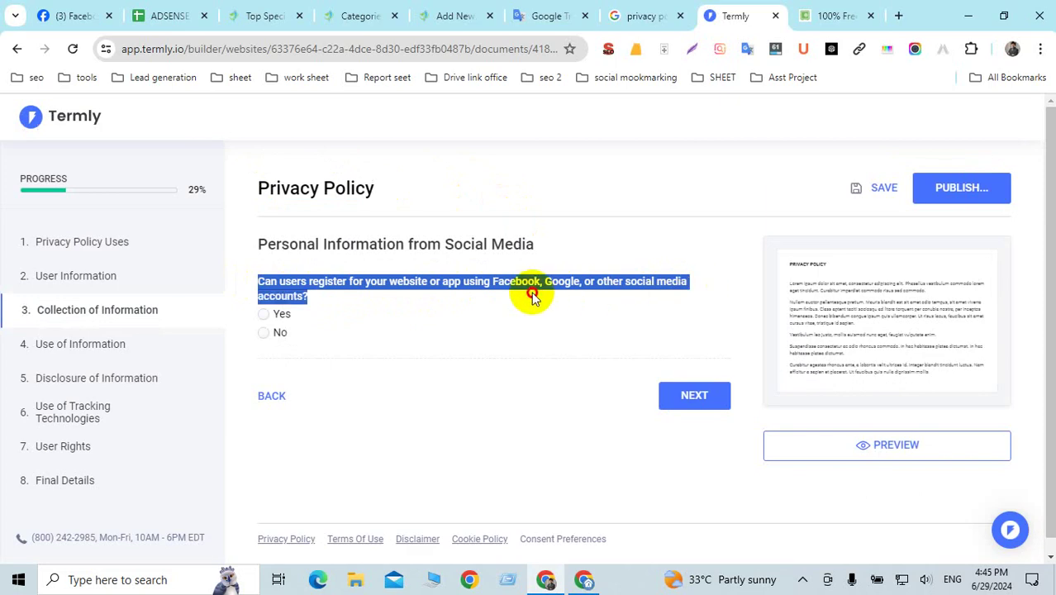
{"action": "left_click", "coordinate": [279, 334]}
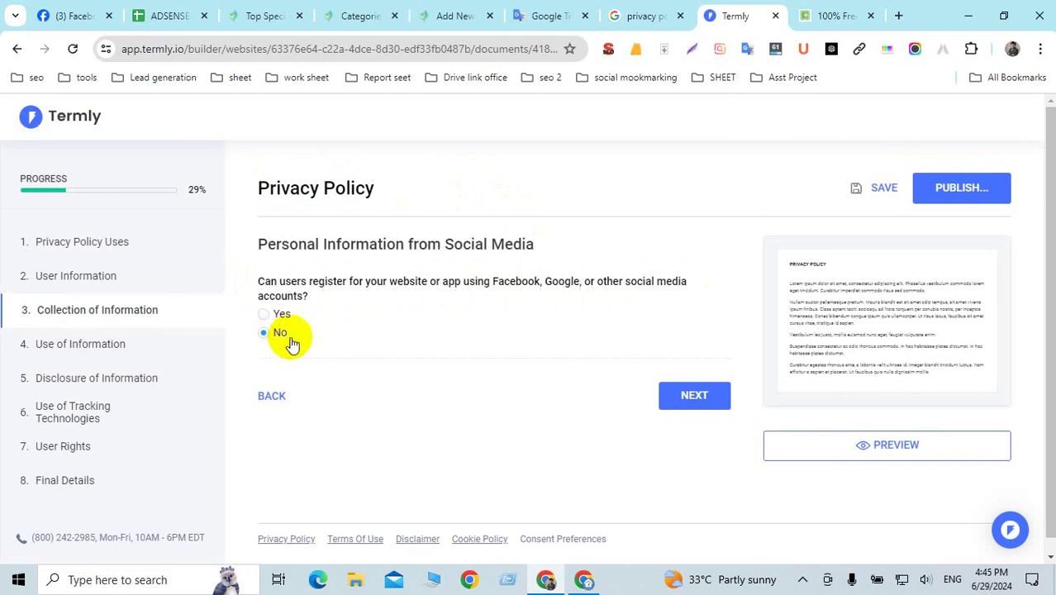
{"action": "left_click", "coordinate": [692, 398]}
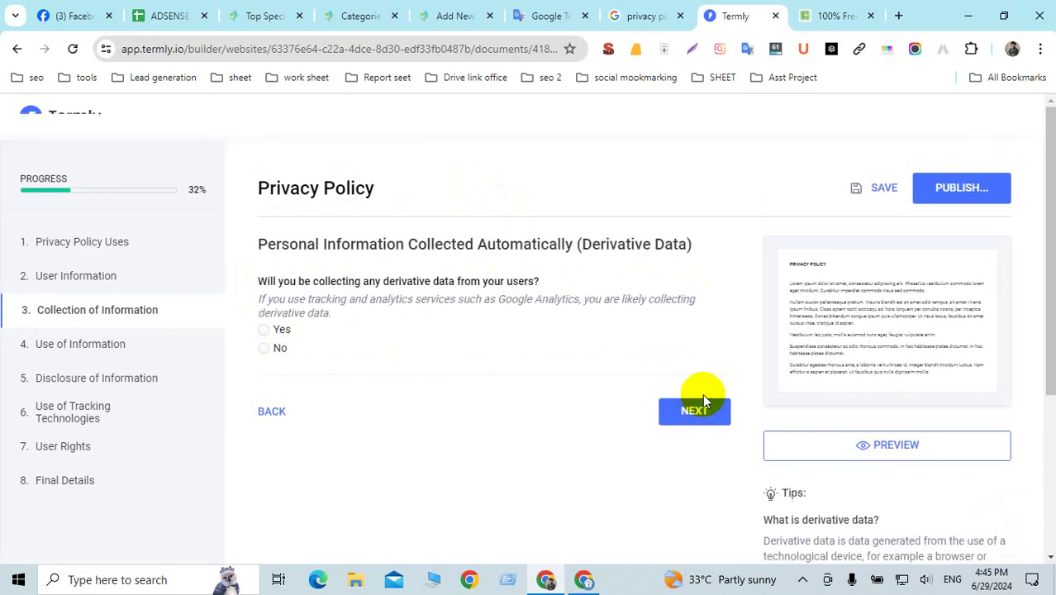
Answer No to collecting derivative data, and answer the question on collecting personal information from other sources.
{"action": "scroll", "coordinate": [533, 284], "scroll_direction": "down", "scroll_amount": 2}
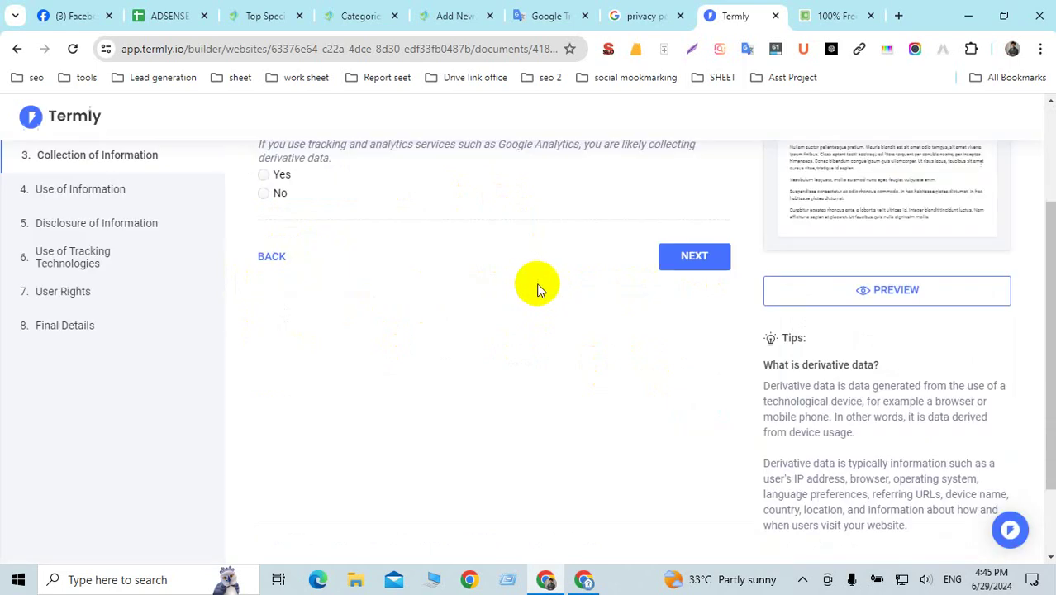
{"action": "scroll", "coordinate": [547, 290], "scroll_direction": "up", "scroll_amount": 2}
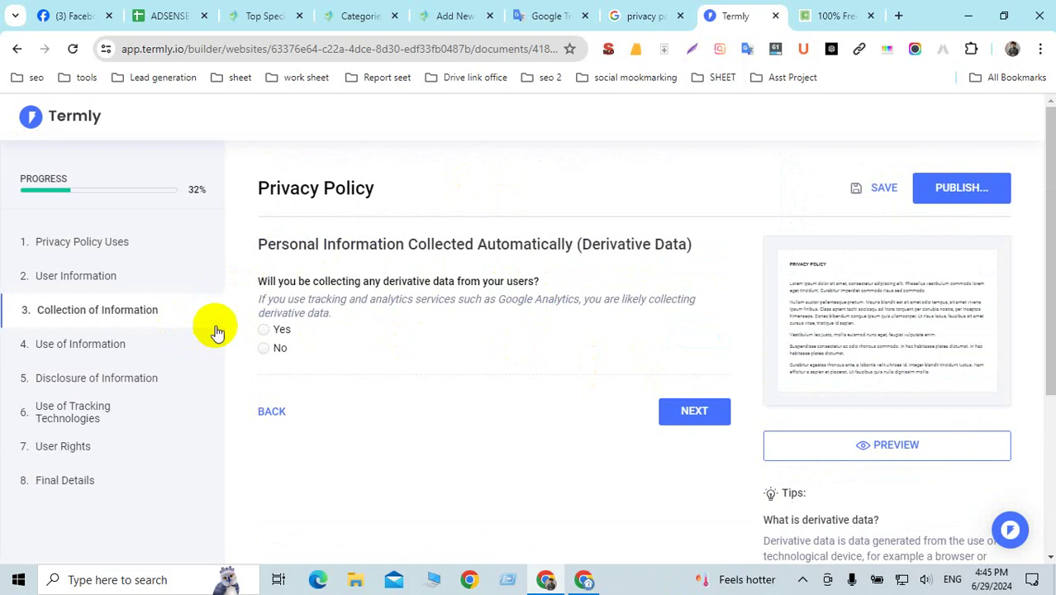
{"action": "left_click", "coordinate": [266, 350]}
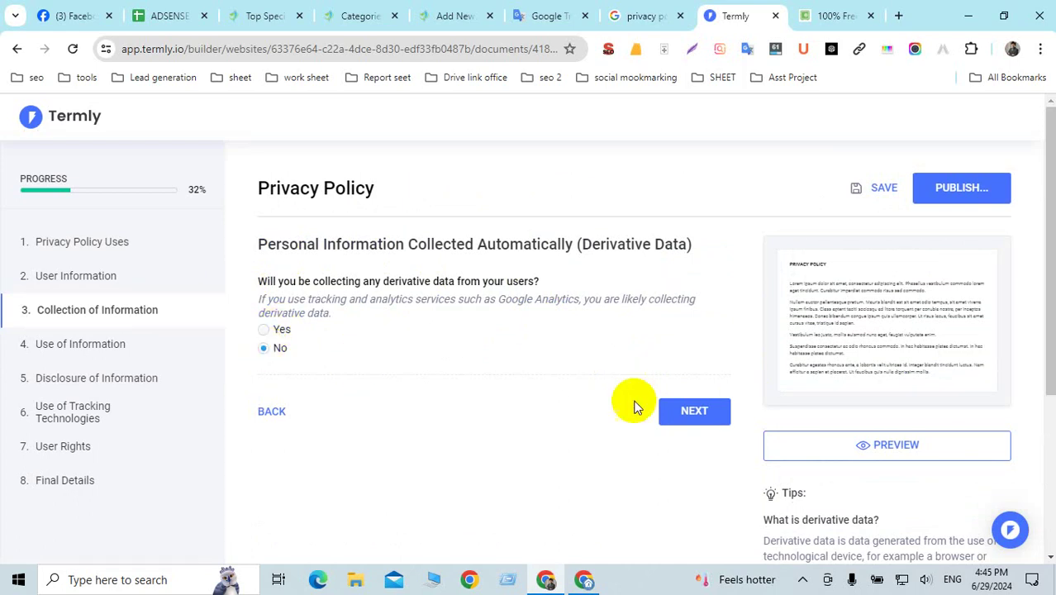
{"action": "left_click", "coordinate": [712, 413]}
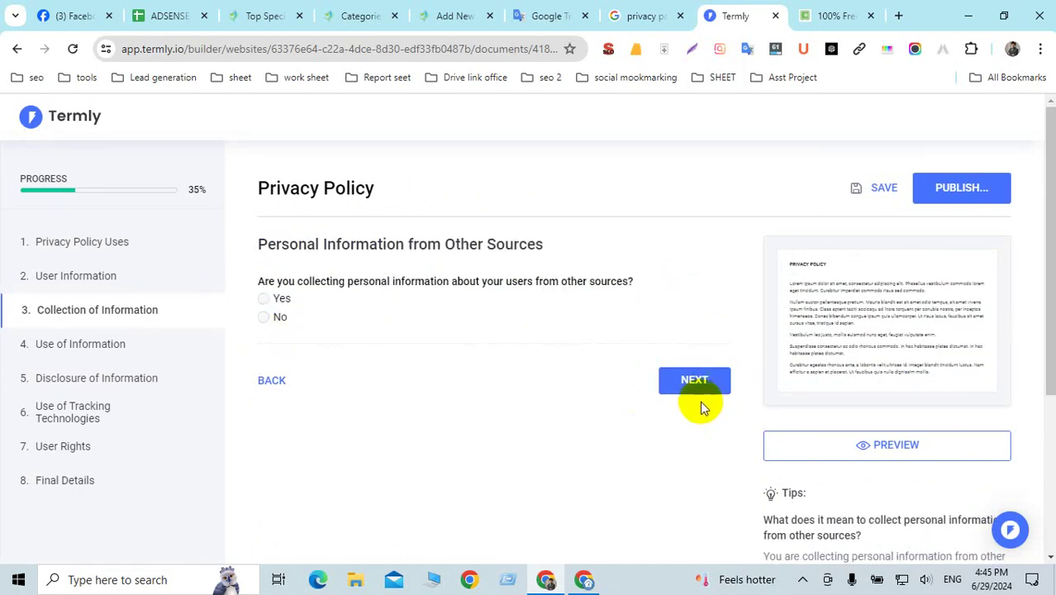
{"action": "left_click", "coordinate": [262, 316]}
{"action": "left_click", "coordinate": [268, 301]}
{"action": "left_click", "coordinate": [683, 379]}
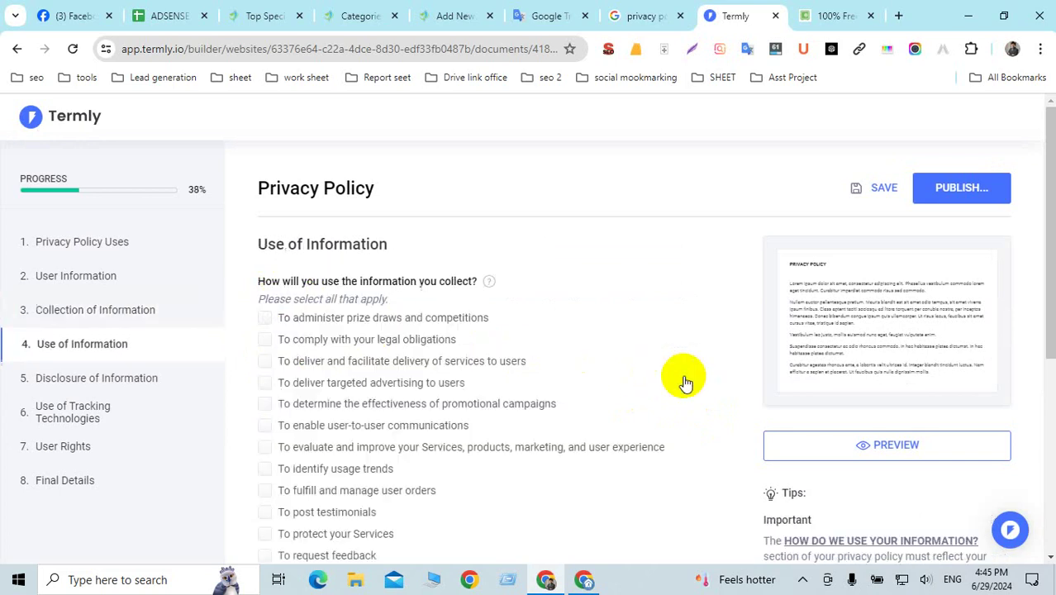
Leave all listed uses of information unselected and answer No to adding other ways the collected information is used.
{"action": "scroll", "coordinate": [401, 337], "scroll_direction": "down", "scroll_amount": 2}
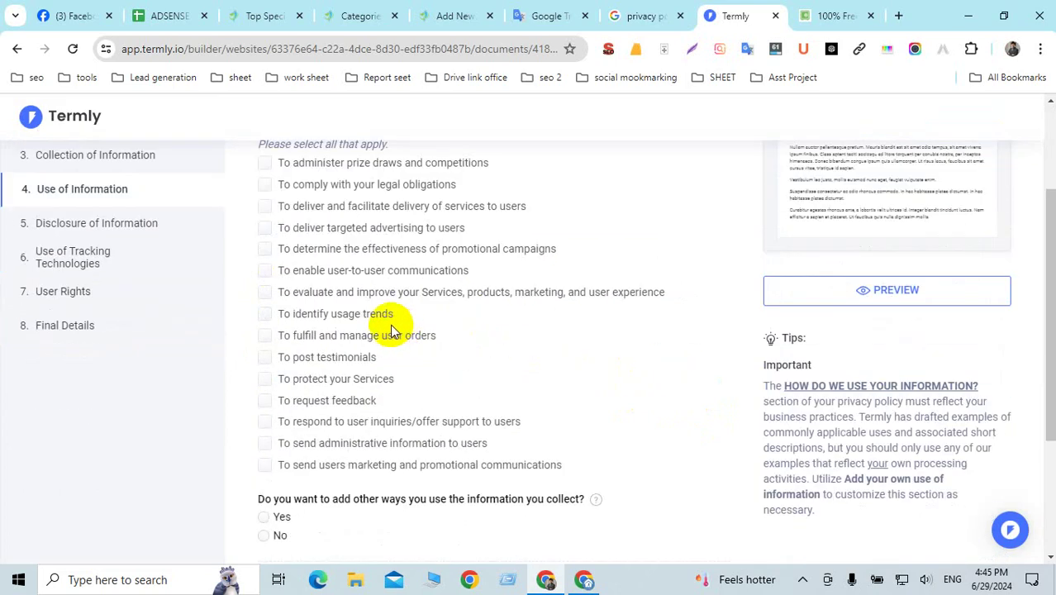
{"action": "scroll", "coordinate": [393, 331], "scroll_direction": "up", "scroll_amount": 2}
{"action": "scroll", "coordinate": [413, 314], "scroll_direction": "down", "scroll_amount": 3}
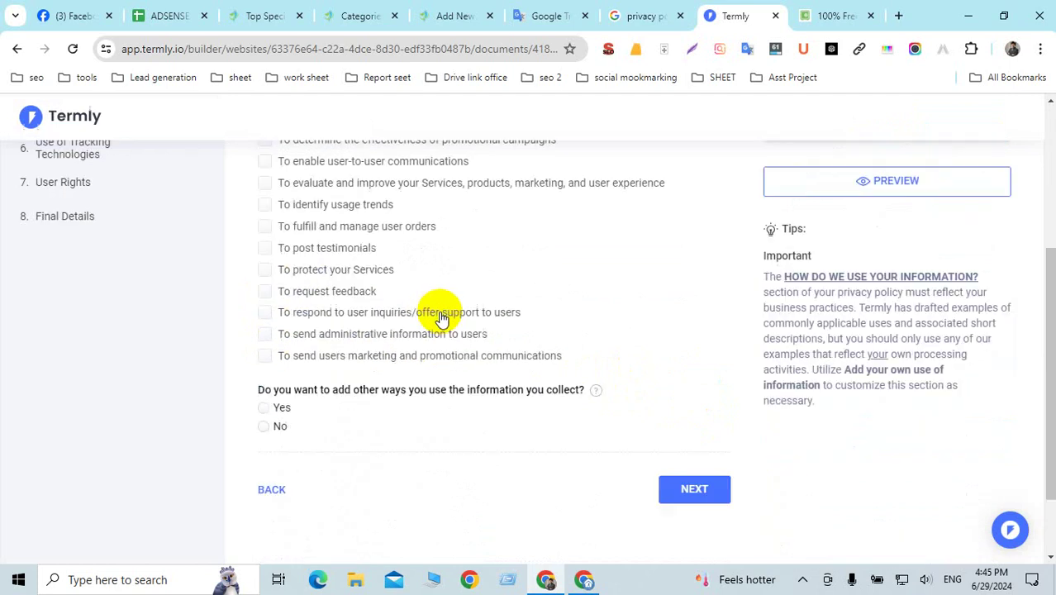
{"action": "scroll", "coordinate": [413, 322], "scroll_direction": "down", "scroll_amount": 1}
{"action": "left_click", "coordinate": [263, 314]}
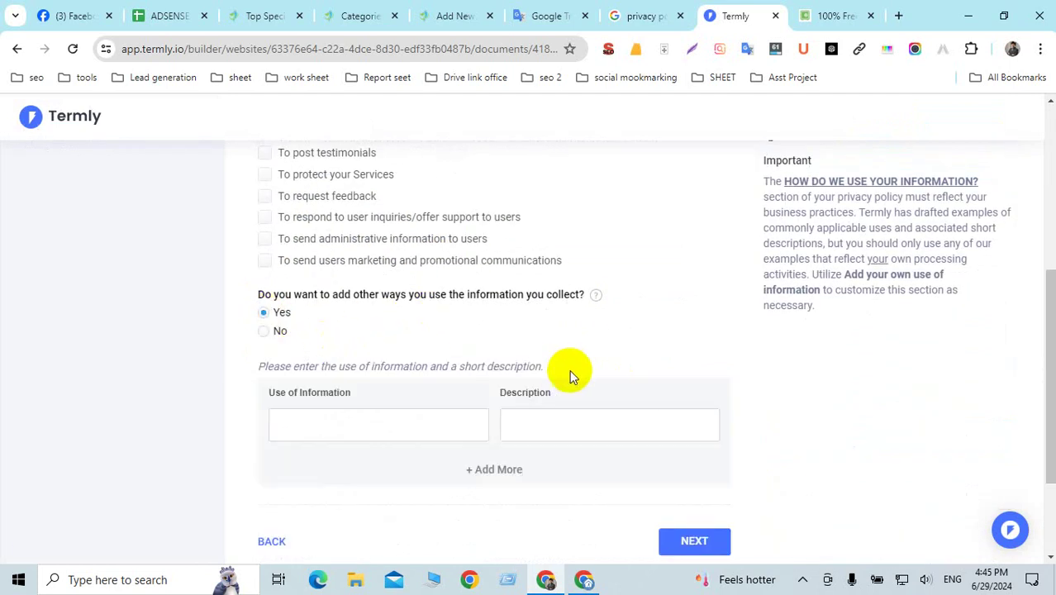
{"action": "left_click", "coordinate": [264, 330]}
{"action": "left_click", "coordinate": [690, 395]}
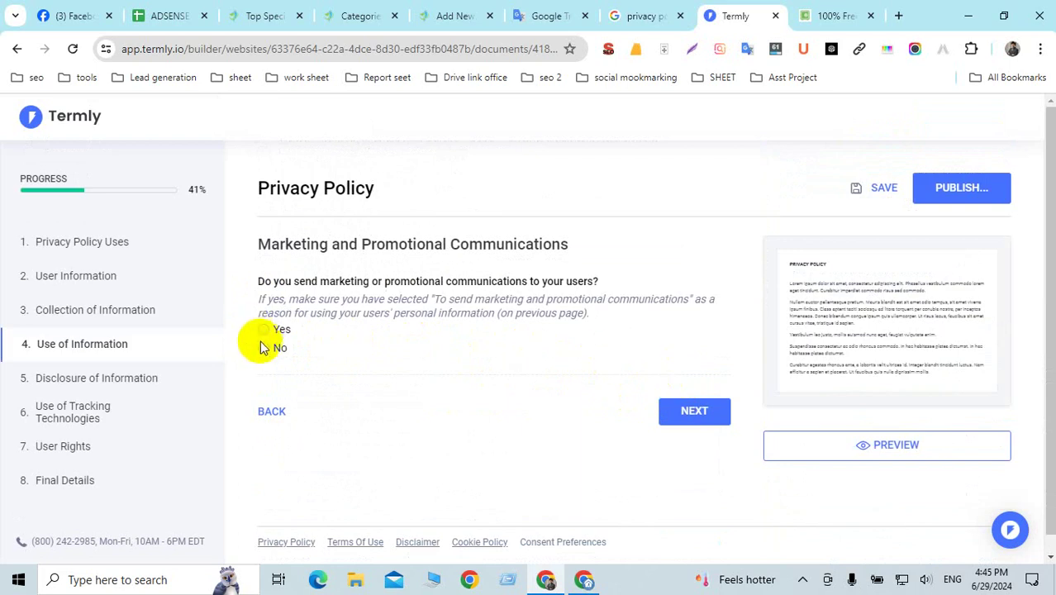
Answer No to sending marketing communications, disclosing personal information to third parties and accepting payments online.
{"action": "left_click", "coordinate": [266, 347]}
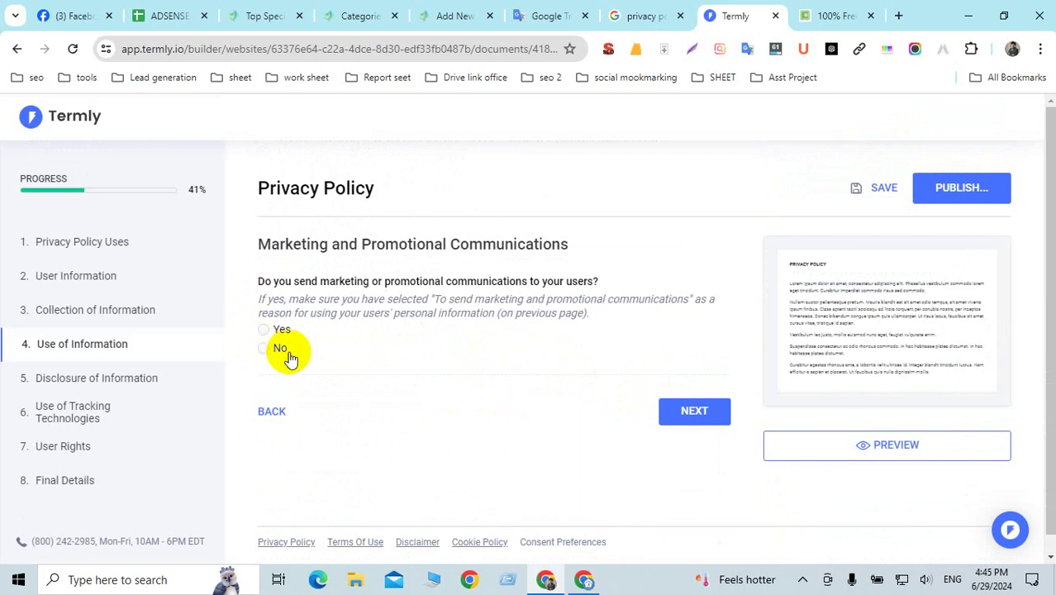
{"action": "left_click", "coordinate": [693, 410]}
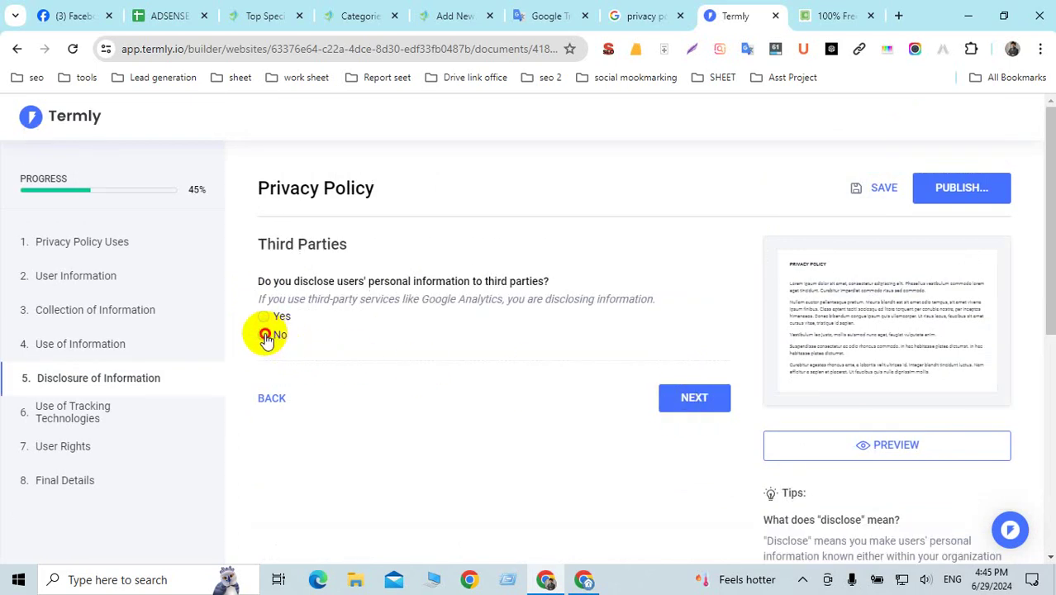
{"action": "left_click", "coordinate": [264, 336]}
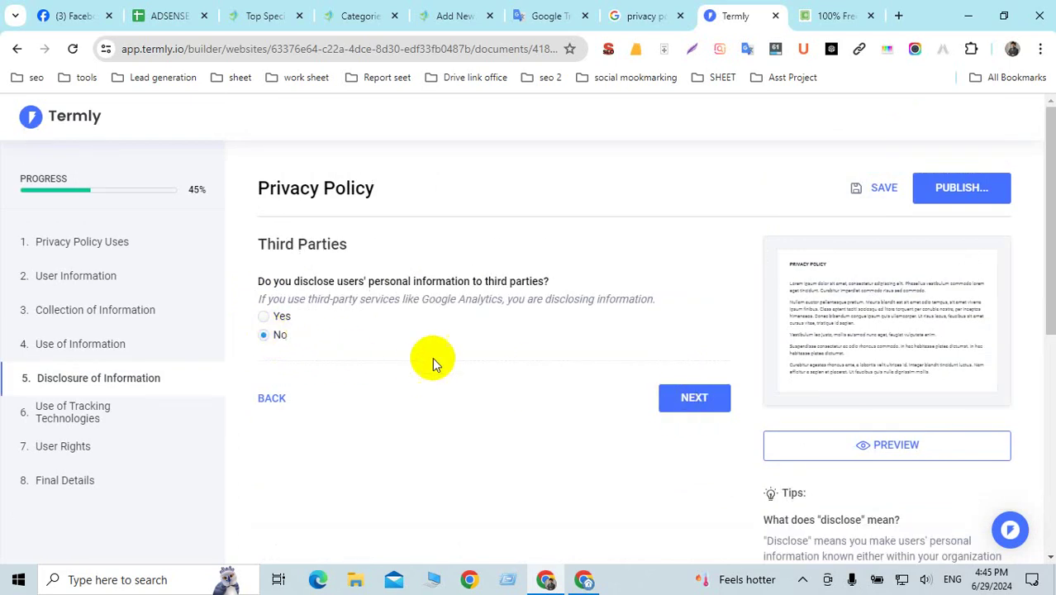
{"action": "left_click", "coordinate": [680, 402]}
{"action": "left_click", "coordinate": [264, 336]}
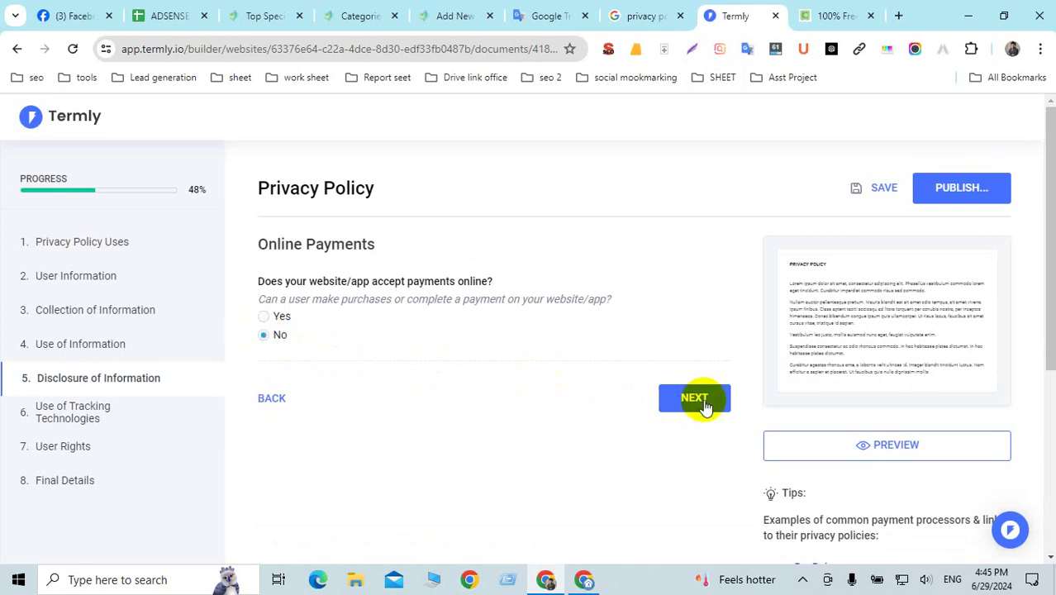
Confirm No for accepting online payments and answer No to users uploading or posting content on the website.
{"action": "left_click", "coordinate": [302, 319]}
{"action": "left_click", "coordinate": [272, 335]}
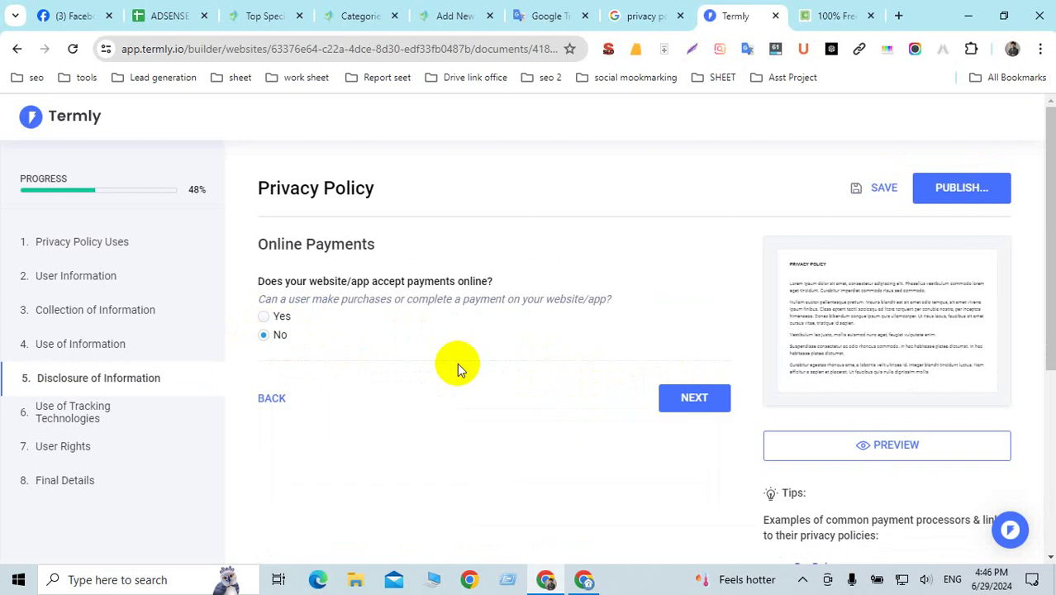
{"action": "left_click", "coordinate": [690, 396]}
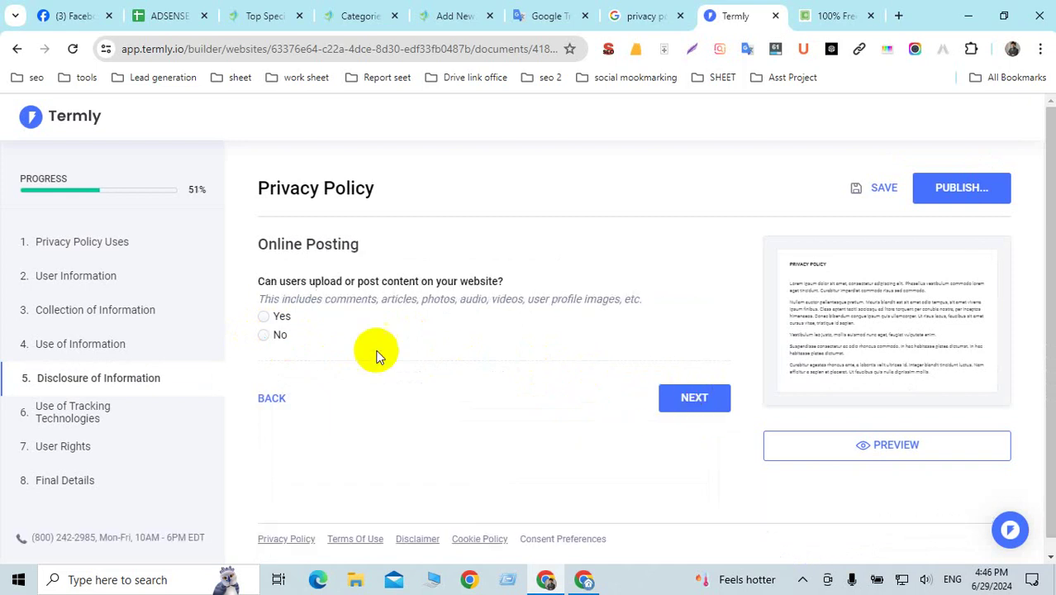
{"action": "left_click", "coordinate": [261, 335]}
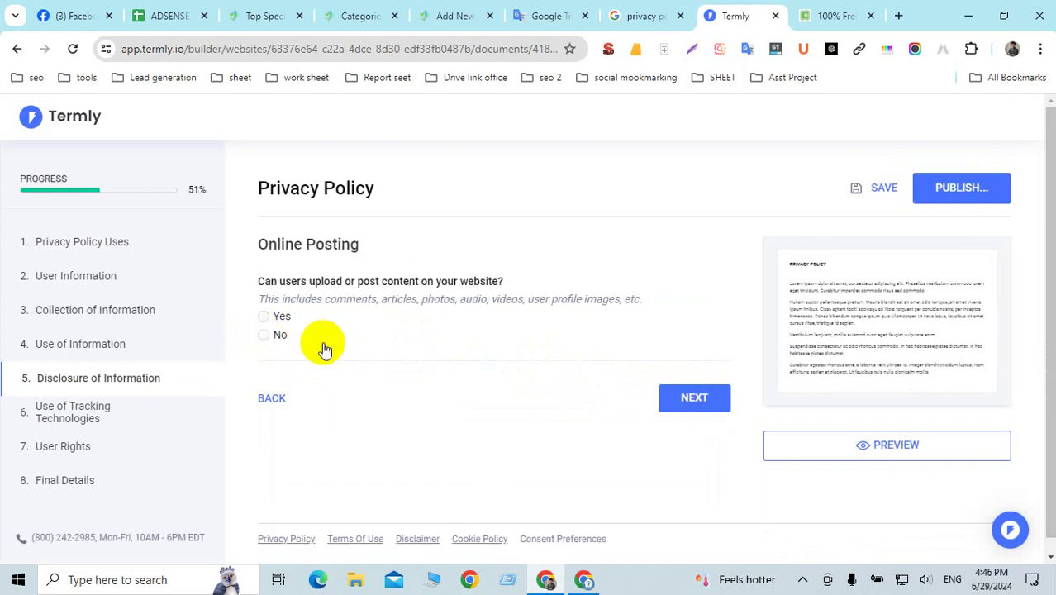
{"action": "left_click", "coordinate": [692, 398]}
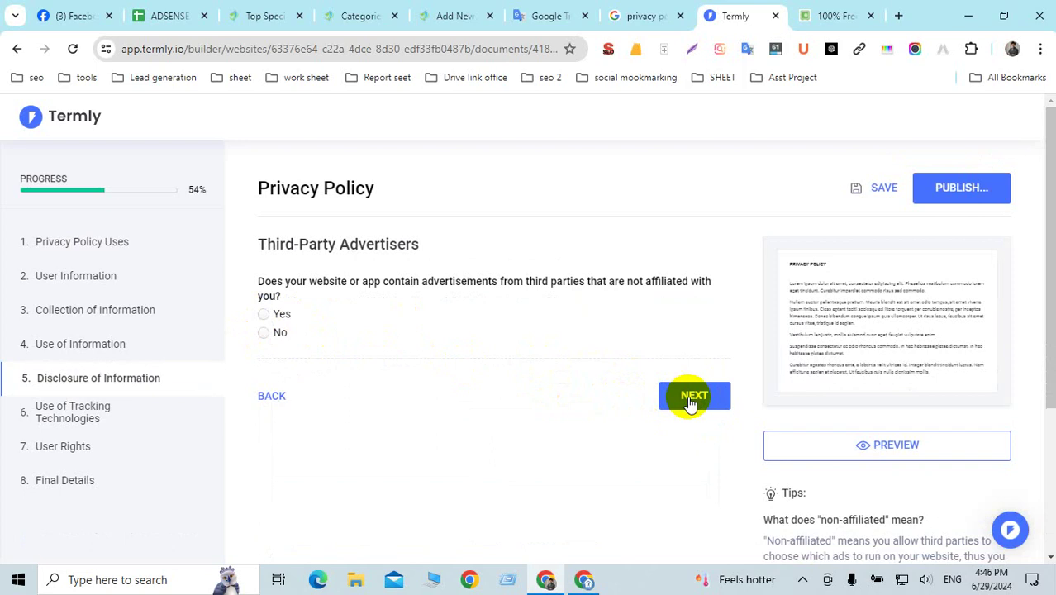
Close the Termly questionnaire, the Privacy Policy Generator site and the privacy policy search results.
{"action": "left_click", "coordinate": [777, 17]}
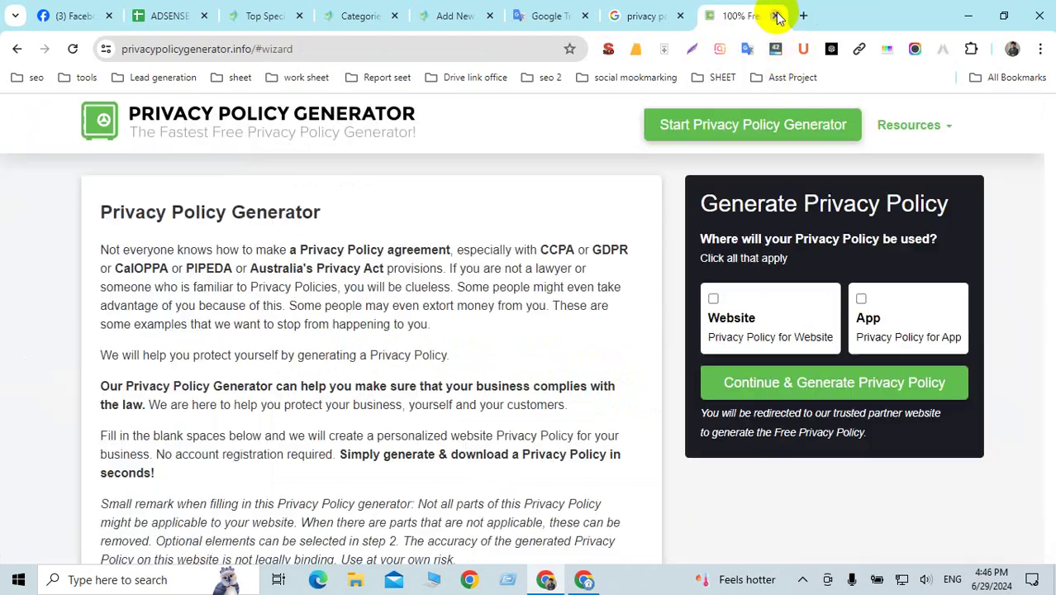
{"action": "left_click", "coordinate": [778, 16]}
{"action": "left_click", "coordinate": [872, 16]}
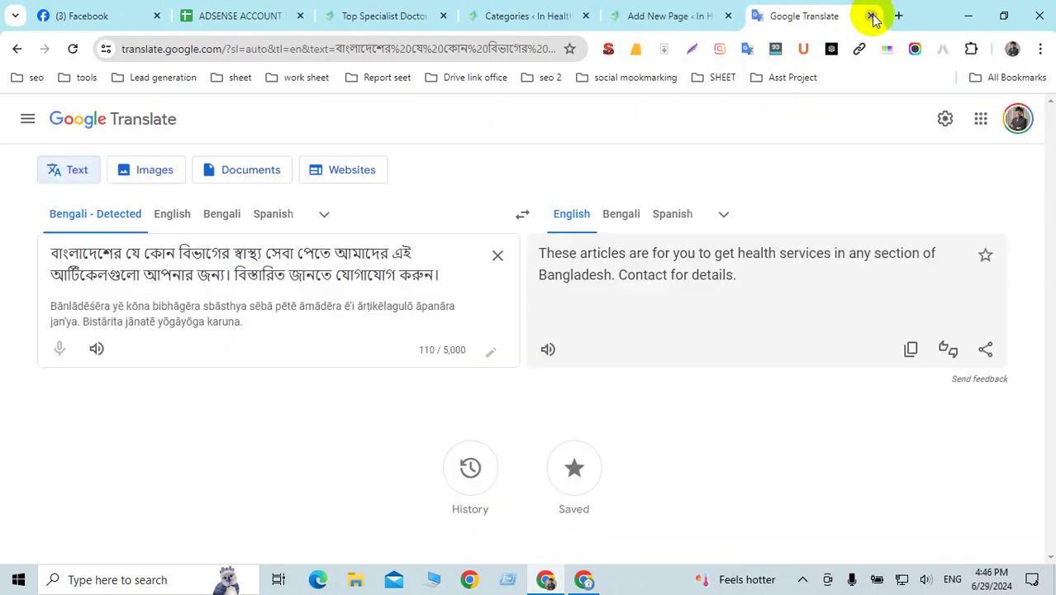
Return to the drafted Privacy Pollicy page in WordPress and publish it.
{"action": "left_click", "coordinate": [632, 18]}
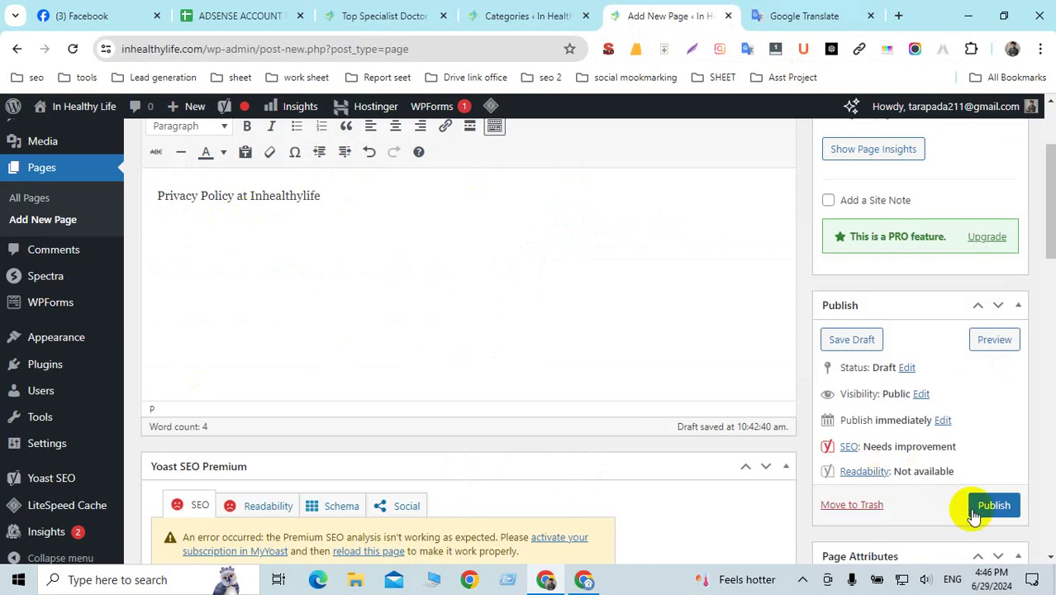
{"action": "scroll", "coordinate": [537, 400], "scroll_direction": "up", "scroll_amount": 2}
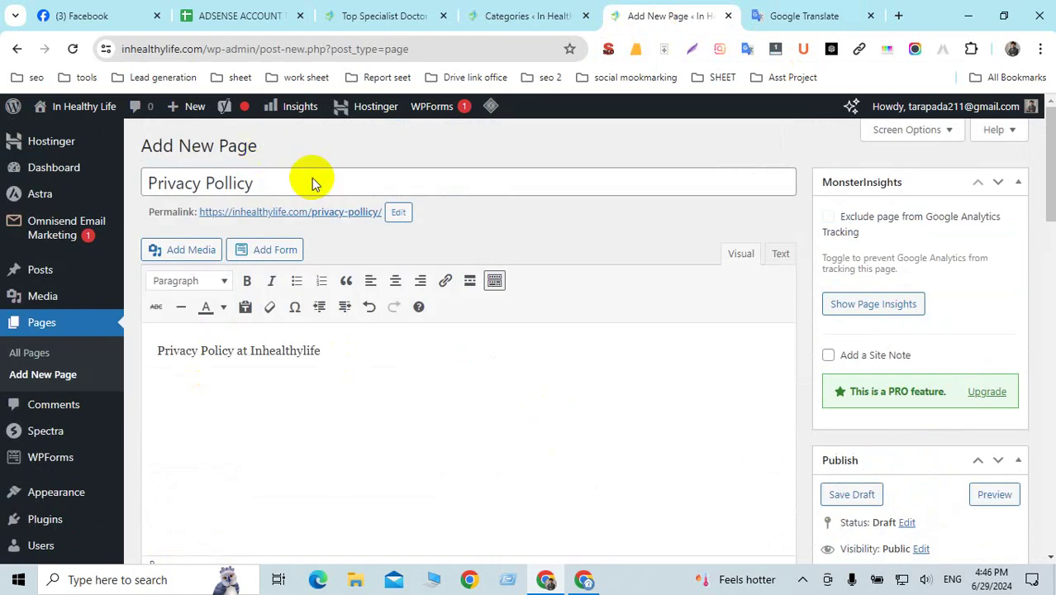
{"action": "scroll", "coordinate": [624, 450], "scroll_direction": "down", "scroll_amount": 8}
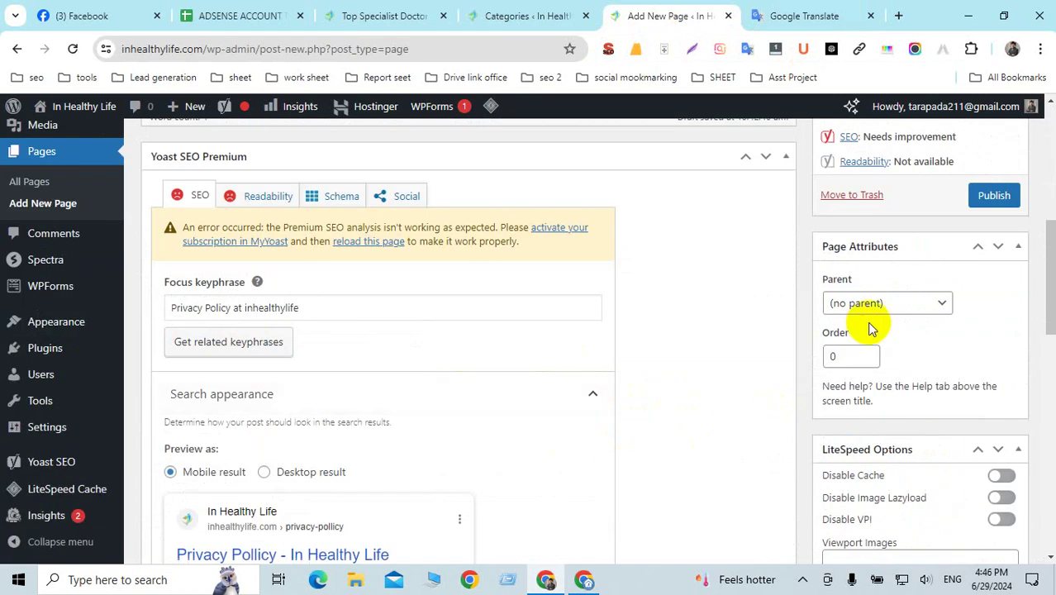
{"action": "scroll", "coordinate": [950, 347], "scroll_direction": "up", "scroll_amount": 3}
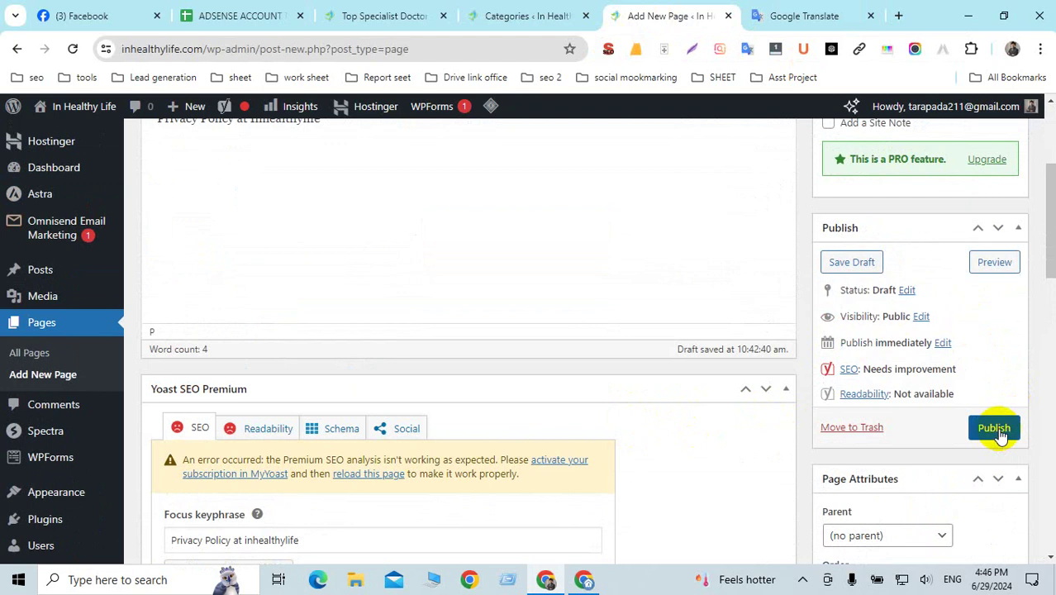
{"action": "left_click", "coordinate": [995, 428]}
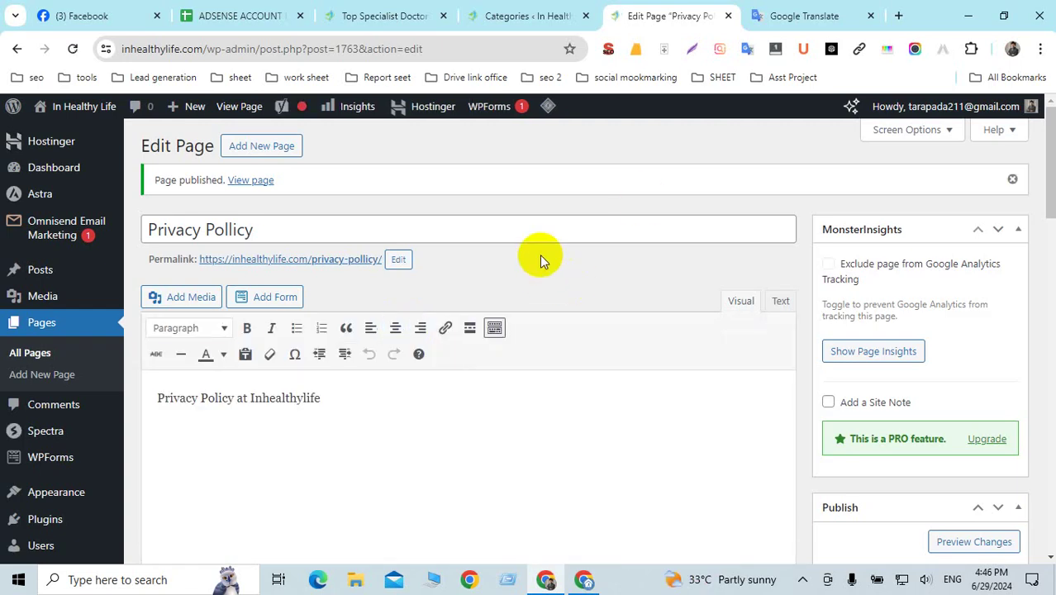
Examine the navigation menu on the site's home page, around the Contact and Specialist Doctors items.
{"action": "left_click", "coordinate": [380, 17]}
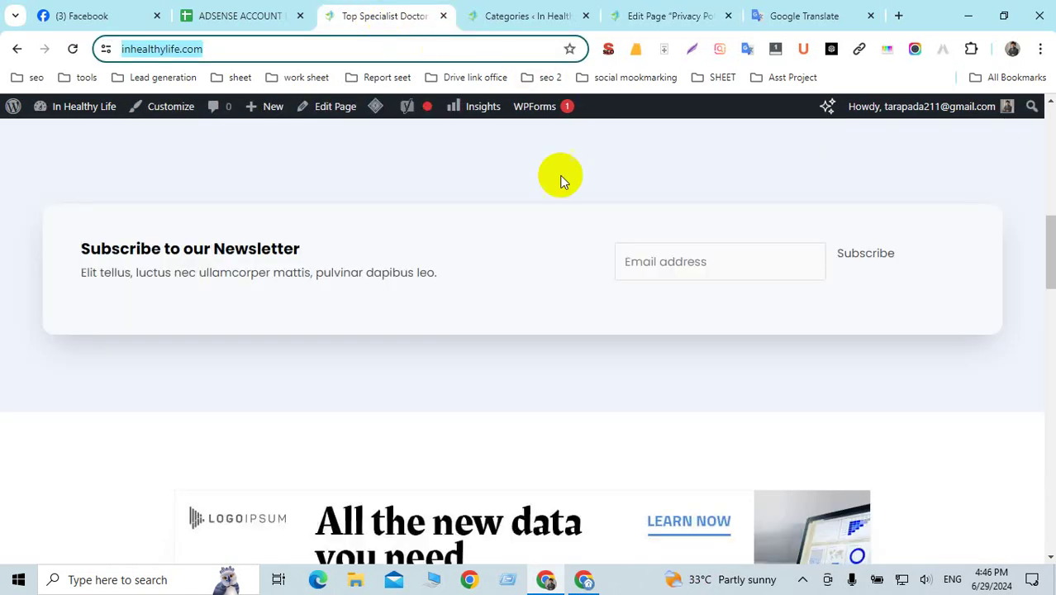
{"action": "scroll", "coordinate": [318, 248], "scroll_direction": "up", "scroll_amount": 10}
{"action": "mouse_move", "coordinate": [507, 253]}
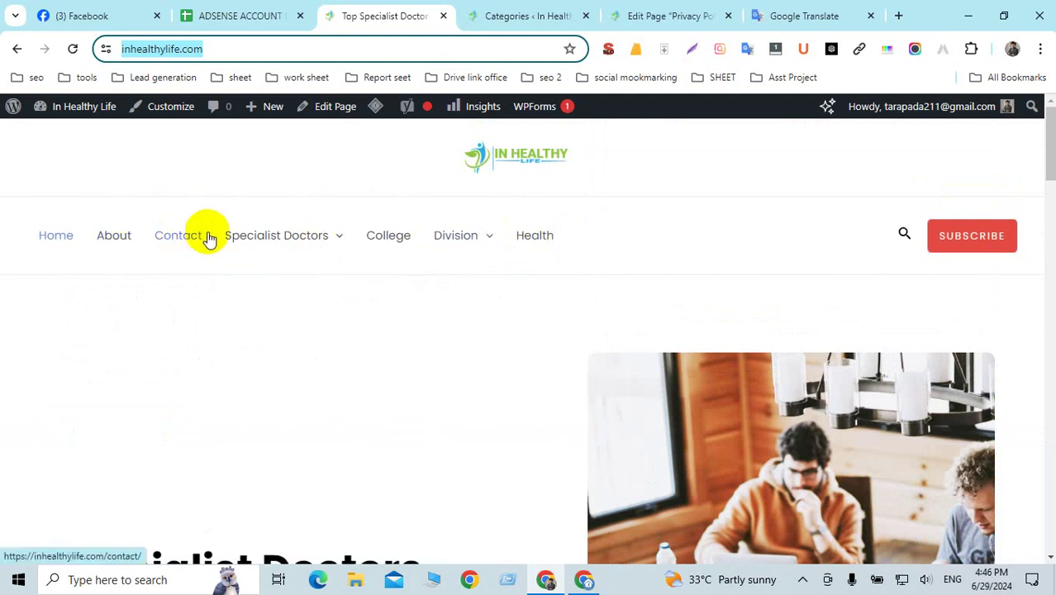
{"action": "mouse_move", "coordinate": [218, 242]}
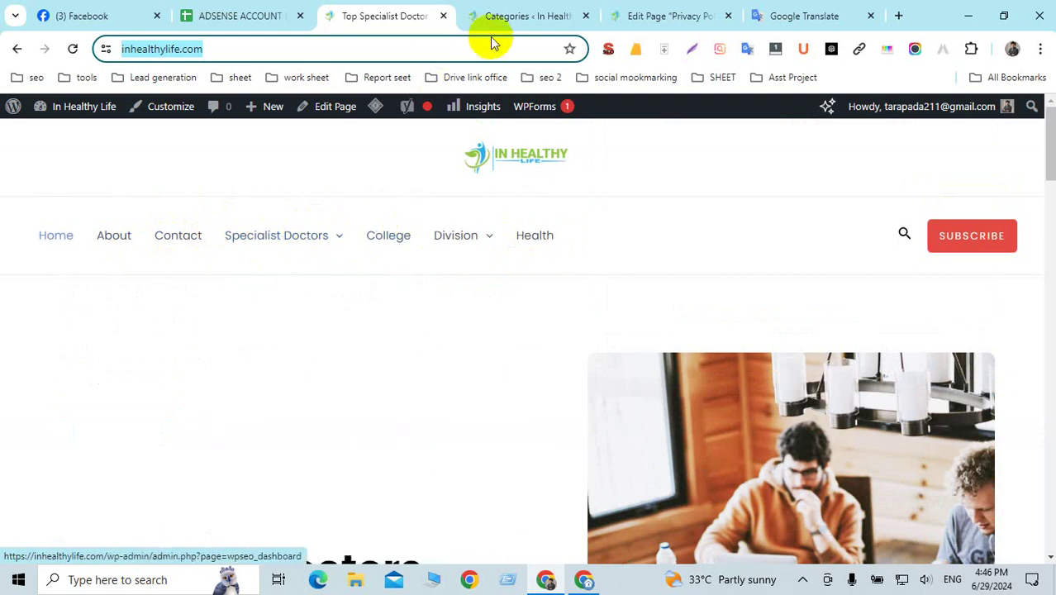
Add the Privacy Pollicy page to the site's primary menu, save the menu and reload the home page.
{"action": "left_click", "coordinate": [523, 16]}
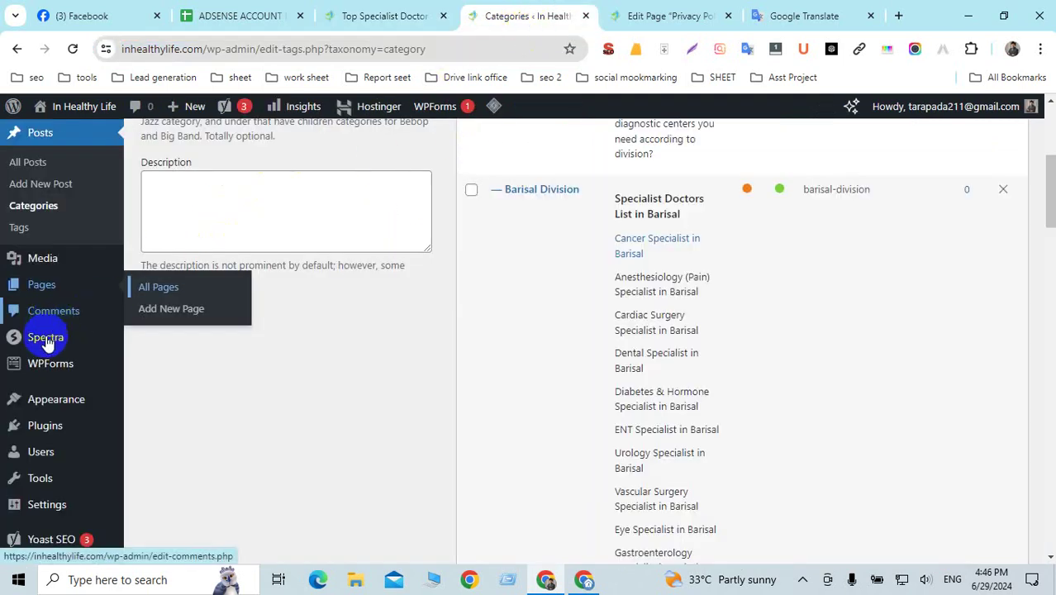
{"action": "mouse_move", "coordinate": [50, 402]}
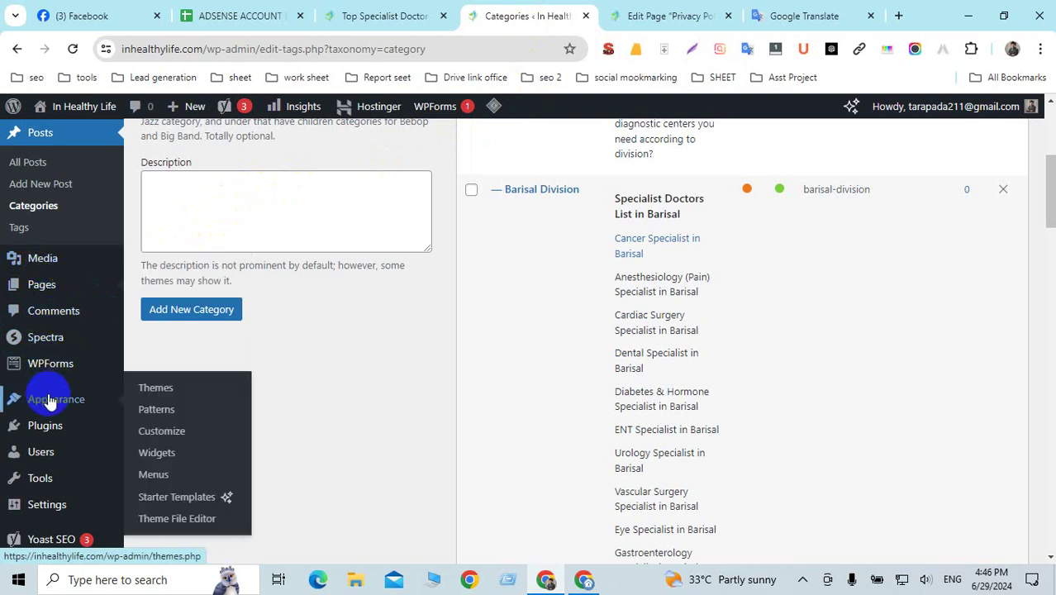
{"action": "left_click", "coordinate": [152, 477]}
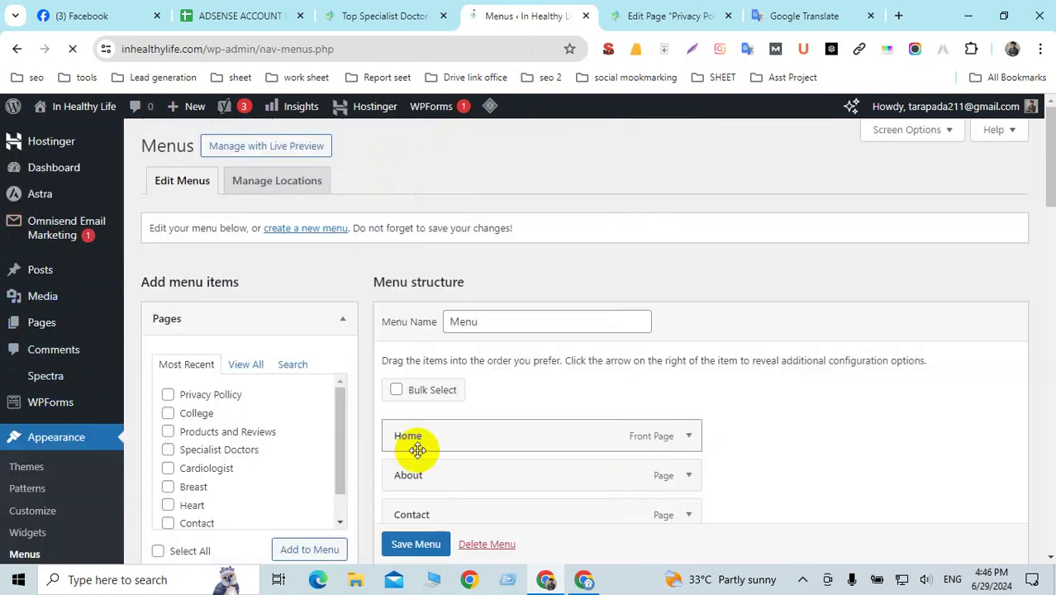
{"action": "scroll", "coordinate": [520, 416], "scroll_direction": "down", "scroll_amount": 2}
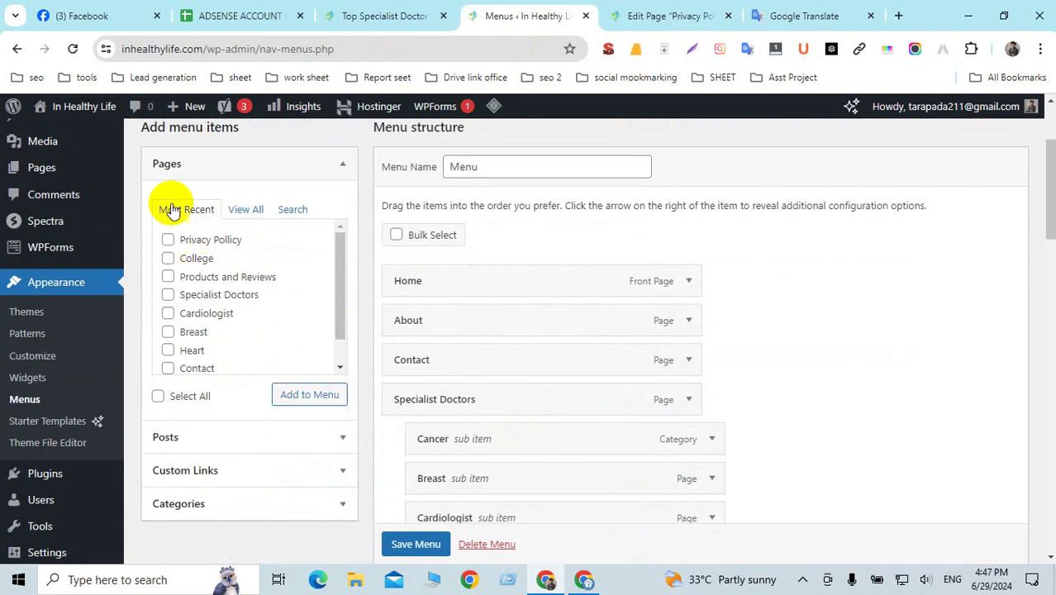
{"action": "left_click", "coordinate": [167, 240]}
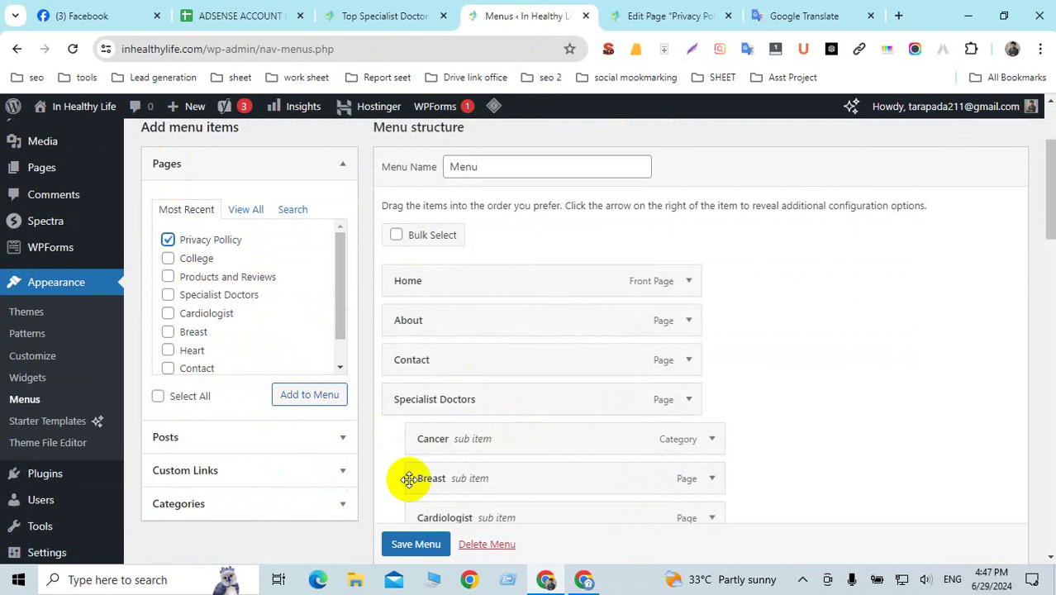
{"action": "scroll", "coordinate": [553, 428], "scroll_direction": "down", "scroll_amount": 7}
{"action": "scroll", "coordinate": [563, 459], "scroll_direction": "up", "scroll_amount": 4}
{"action": "scroll", "coordinate": [560, 453], "scroll_direction": "up", "scroll_amount": 3}
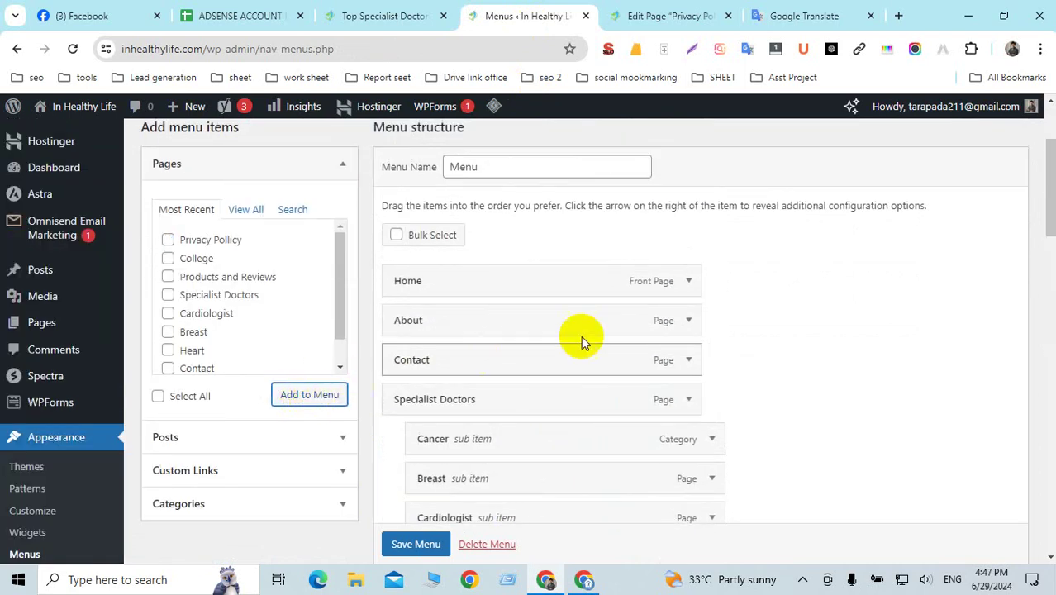
{"action": "scroll", "coordinate": [582, 336], "scroll_direction": "down", "scroll_amount": 12}
{"action": "scroll", "coordinate": [605, 335], "scroll_direction": "down", "scroll_amount": 3}
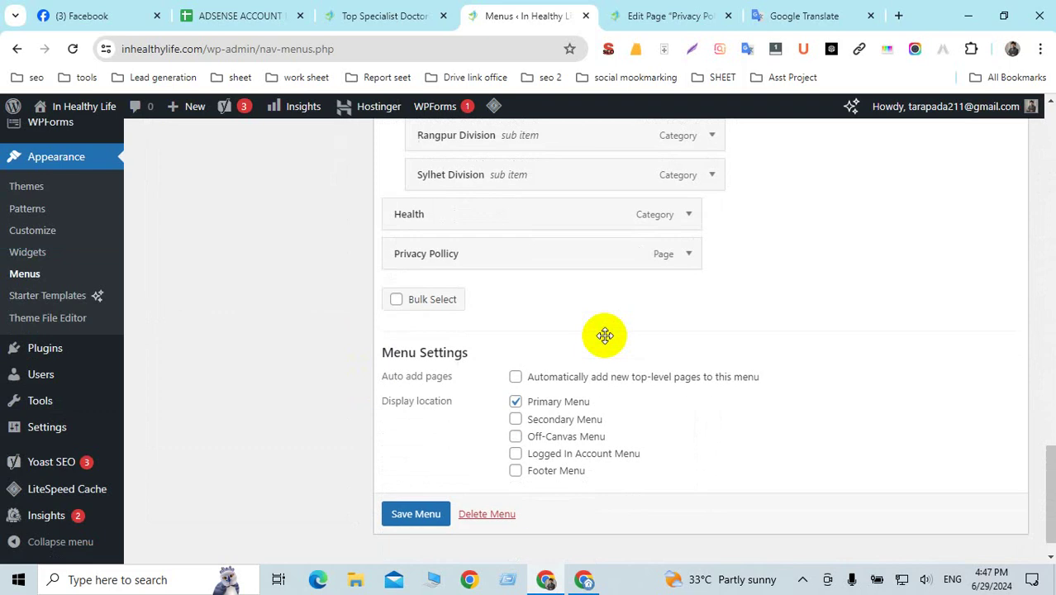
{"action": "scroll", "coordinate": [408, 515], "scroll_direction": "down", "scroll_amount": 1}
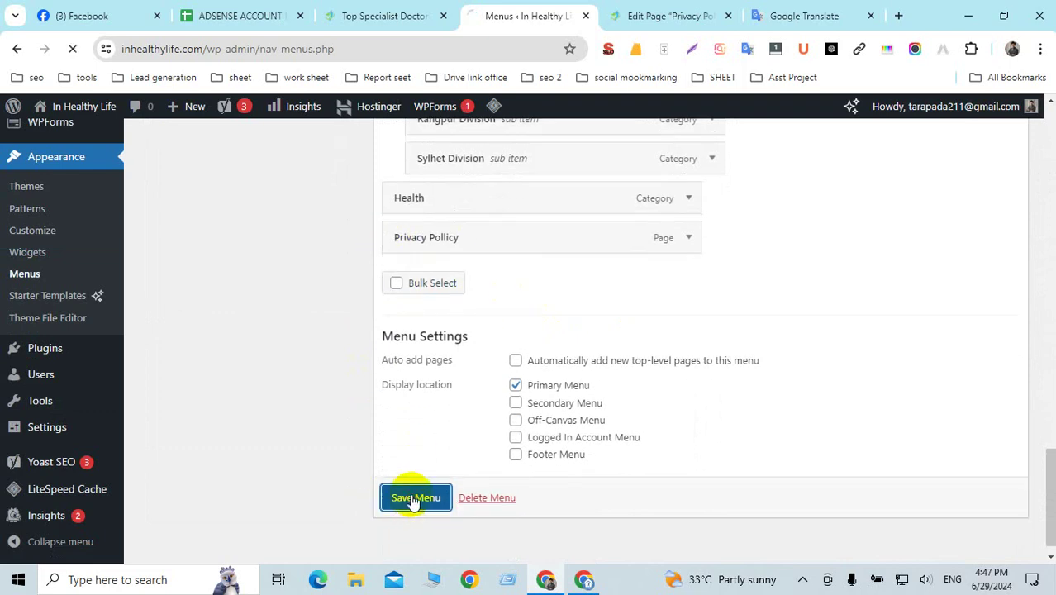
{"action": "left_click", "coordinate": [420, 16]}
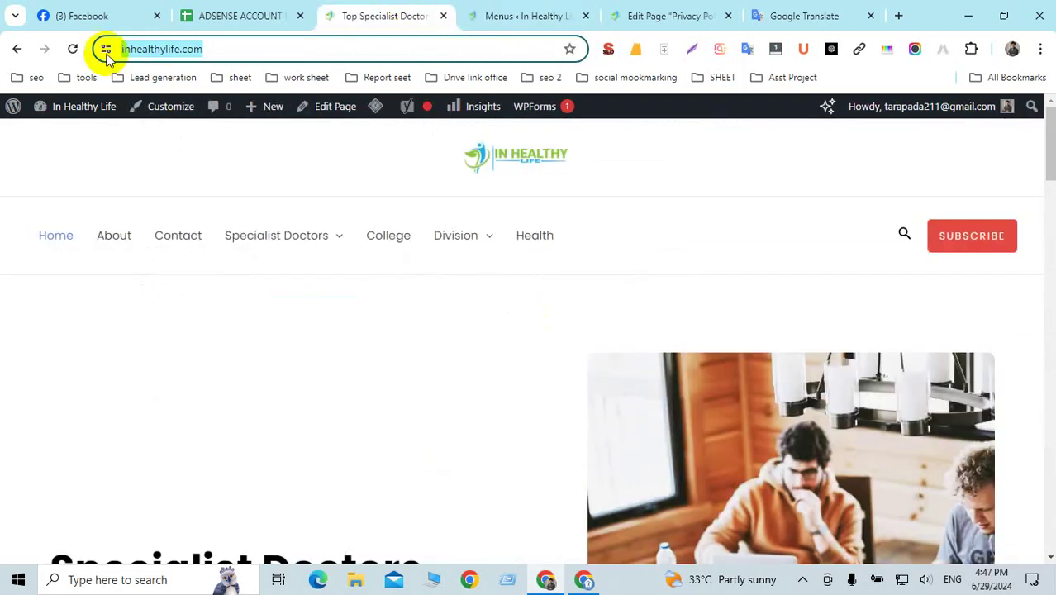
{"action": "left_click", "coordinate": [74, 49]}
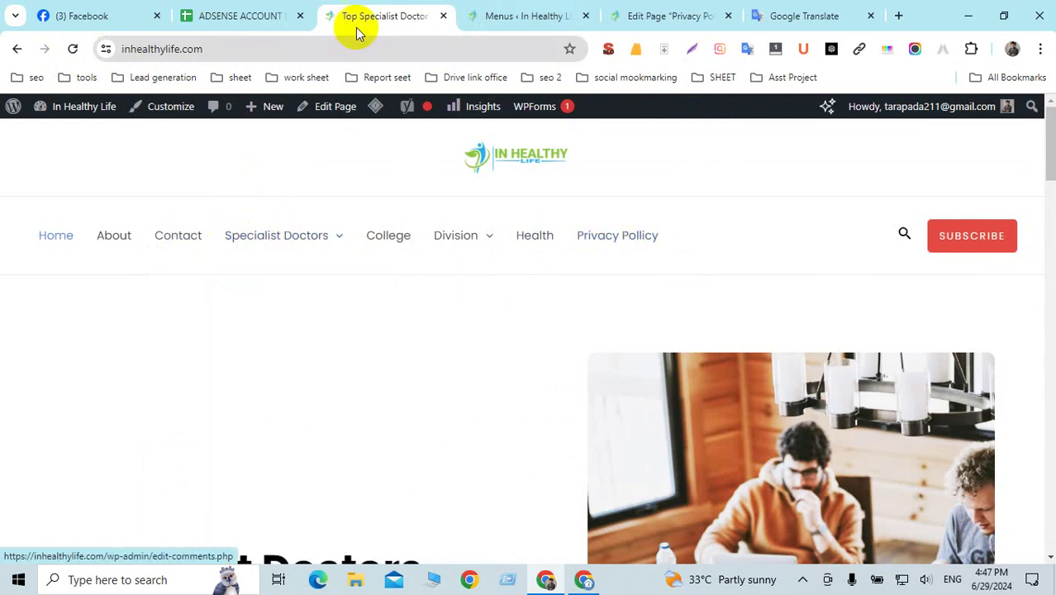
Move the Privacy Pollicy menu item between Contact and Specialist Doctors, save the menu and reload the home page.
{"action": "left_click", "coordinate": [495, 17]}
{"action": "scroll", "coordinate": [529, 339], "scroll_direction": "down", "scroll_amount": 4}
{"action": "scroll", "coordinate": [554, 336], "scroll_direction": "down", "scroll_amount": 2}
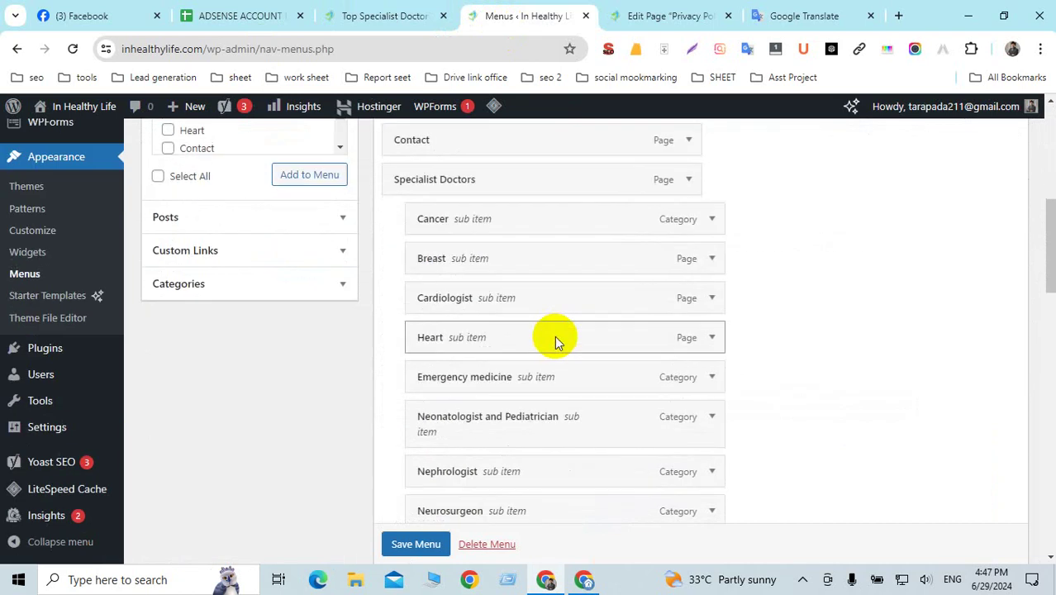
{"action": "scroll", "coordinate": [555, 337], "scroll_direction": "down", "scroll_amount": 10}
{"action": "scroll", "coordinate": [555, 339], "scroll_direction": "down", "scroll_amount": 7}
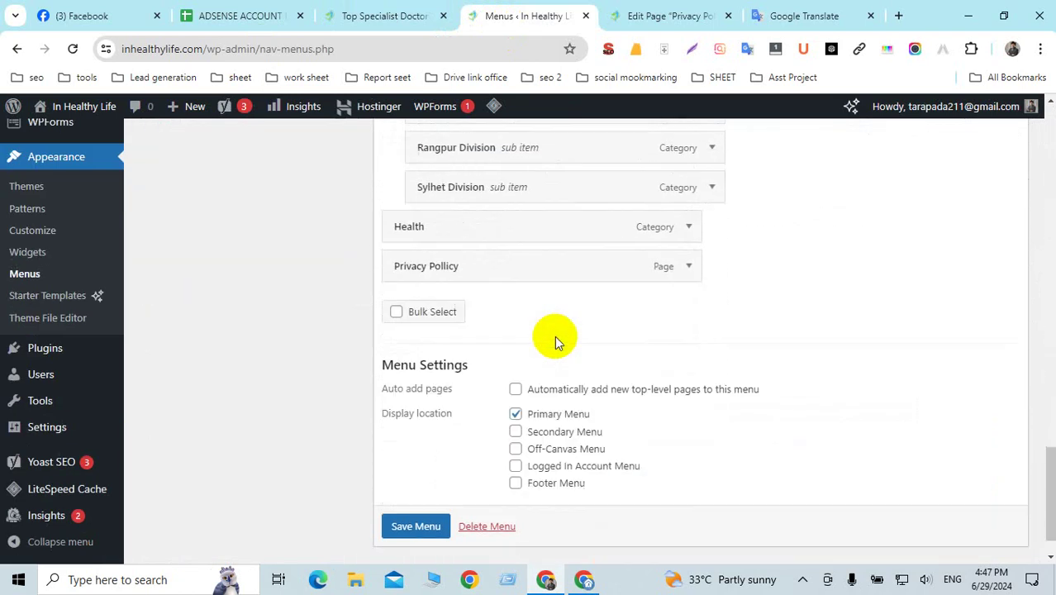
{"action": "scroll", "coordinate": [554, 336], "scroll_direction": "up", "scroll_amount": 2}
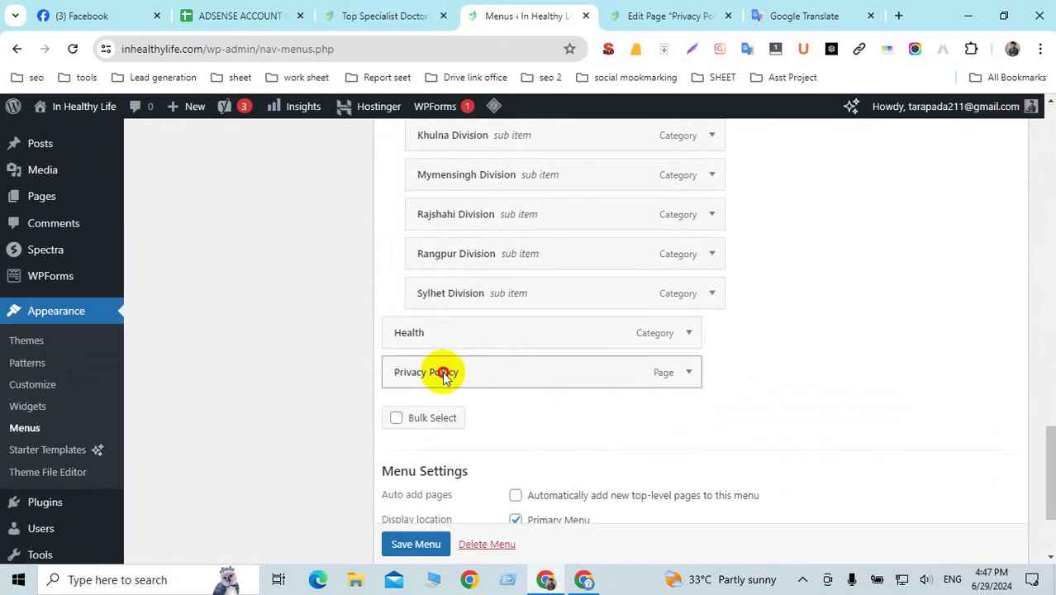
{"action": "mouse_move", "coordinate": [444, 373]}
{"action": "left_mouse_down"}
{"action": "mouse_move", "coordinate": [459, 139]}
{"action": "mouse_move", "coordinate": [462, 295]}
{"action": "mouse_move", "coordinate": [479, 366]}
{"action": "mouse_move", "coordinate": [528, 394]}
{"action": "mouse_move", "coordinate": [455, 404]}
{"action": "mouse_move", "coordinate": [440, 419]}
{"action": "mouse_move", "coordinate": [443, 442]}
{"action": "left_mouse_up"}
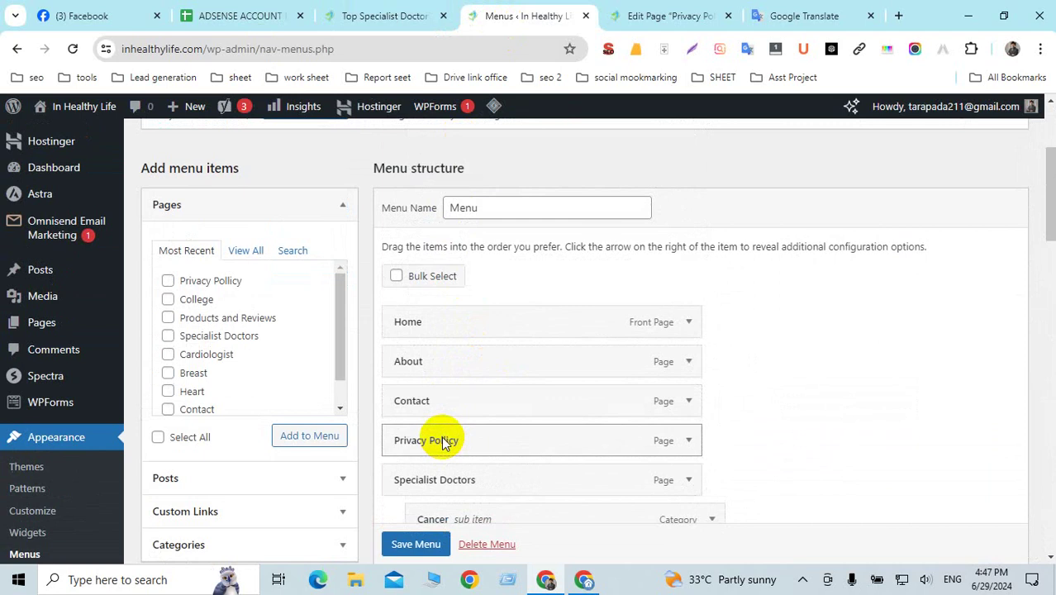
{"action": "scroll", "coordinate": [419, 545], "scroll_direction": "down", "scroll_amount": 1}
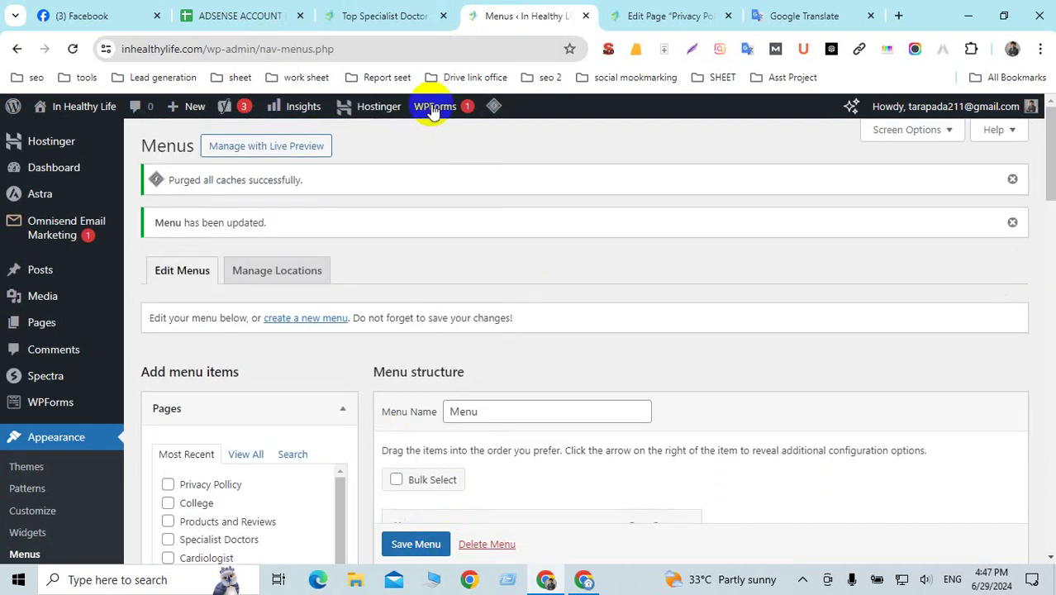
{"action": "left_click", "coordinate": [408, 16]}
{"action": "left_click", "coordinate": [75, 48]}
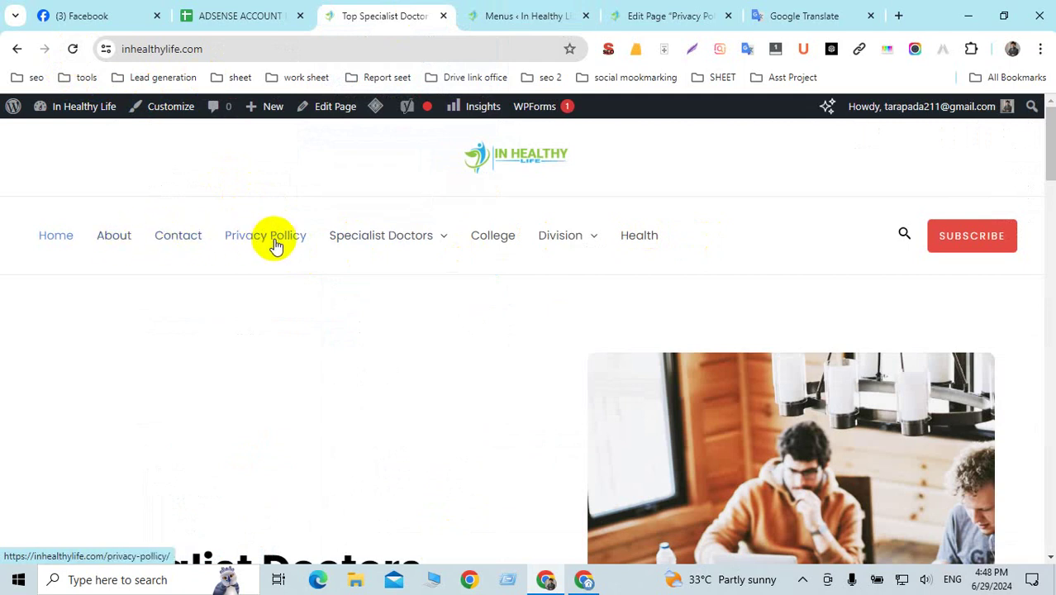
Nest Contact and Privacy Pollicy as sub items under About and save the menu.
{"action": "left_click", "coordinate": [522, 16]}
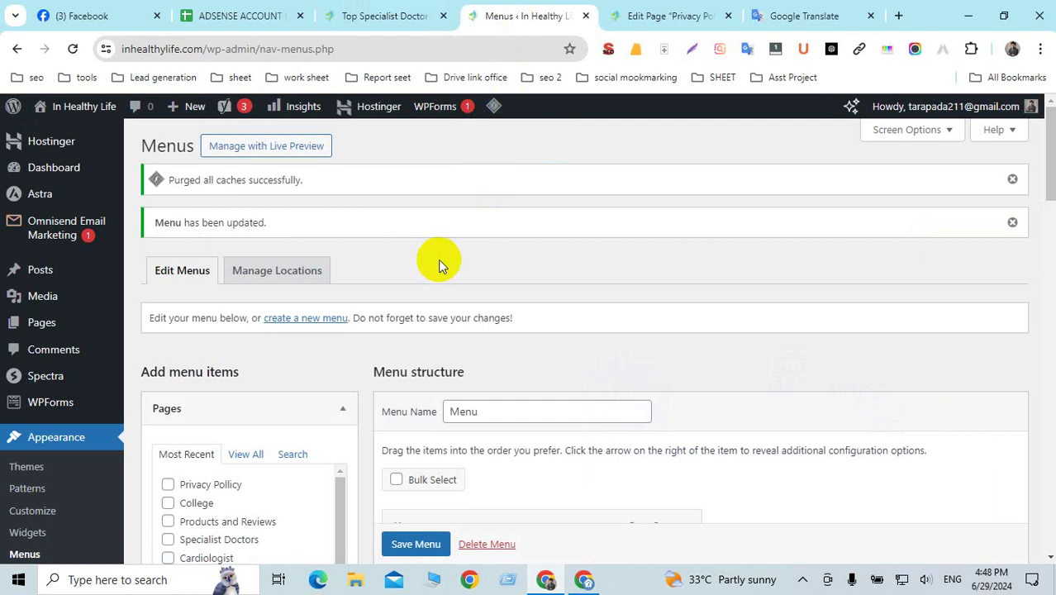
{"action": "scroll", "coordinate": [438, 261], "scroll_direction": "down", "scroll_amount": 4}
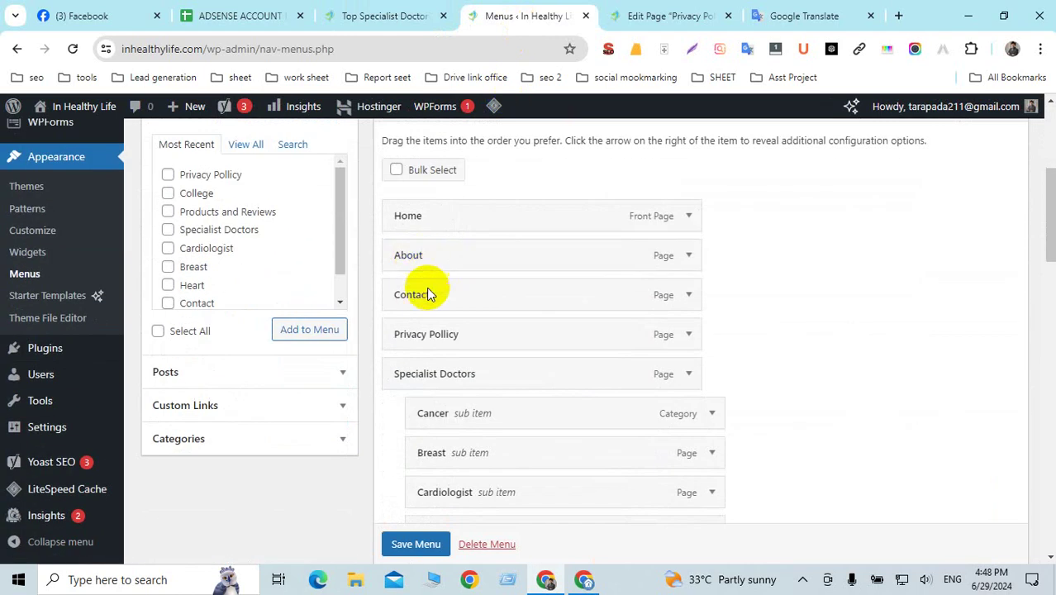
{"action": "left_click_drag", "start_coordinate": [420, 301], "coordinate": [448, 301]}
{"action": "left_click_drag", "start_coordinate": [410, 334], "coordinate": [471, 334]}
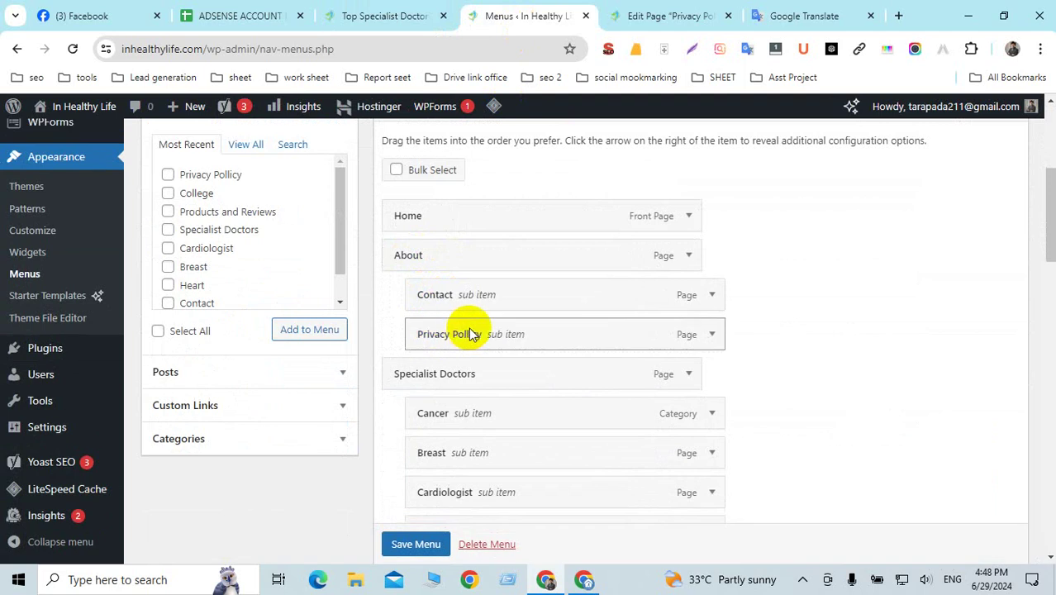
{"action": "left_click", "coordinate": [412, 546]}
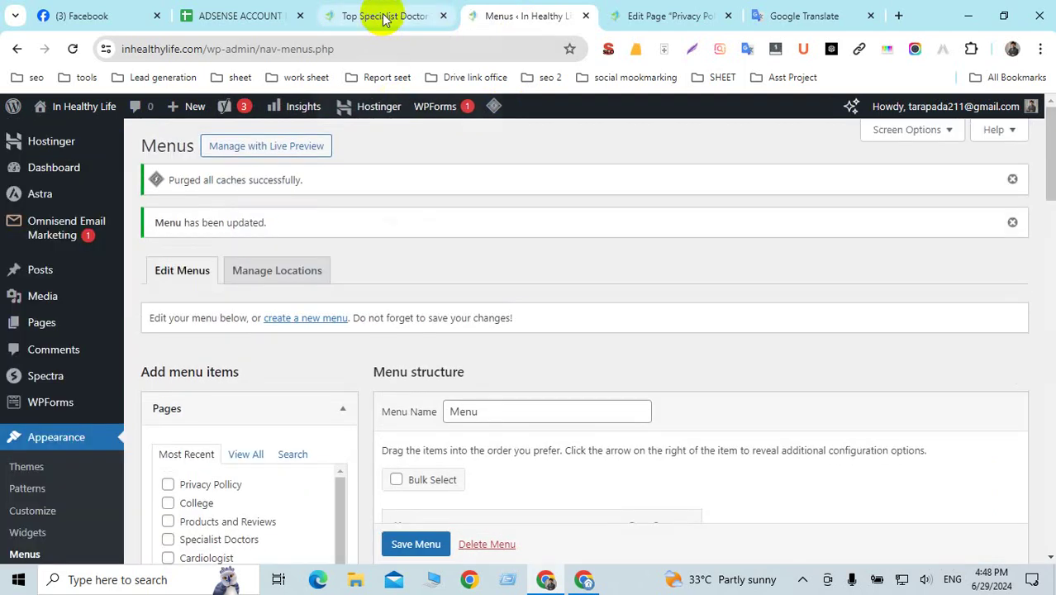
Reload the site's home page and check the About submenu in the navigation.
{"action": "left_click", "coordinate": [384, 16]}
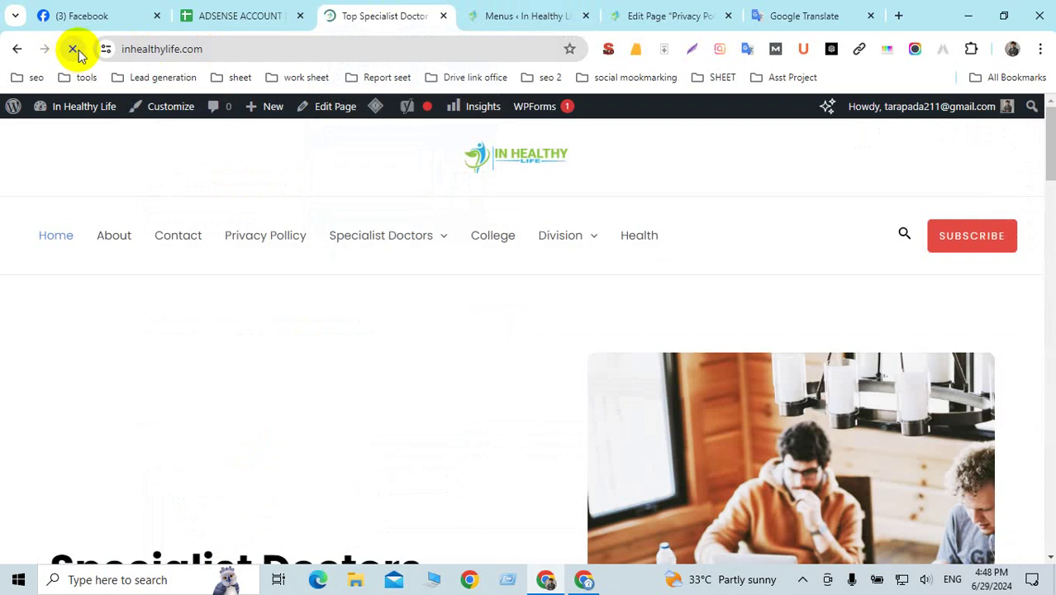
{"action": "mouse_move", "coordinate": [98, 239]}
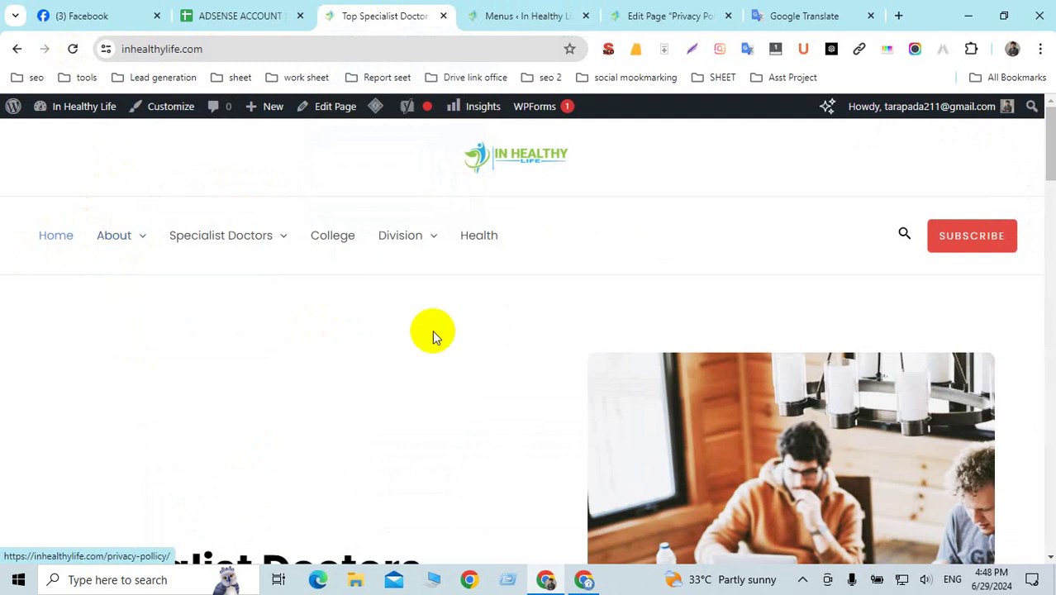
{"action": "left_click", "coordinate": [72, 48]}
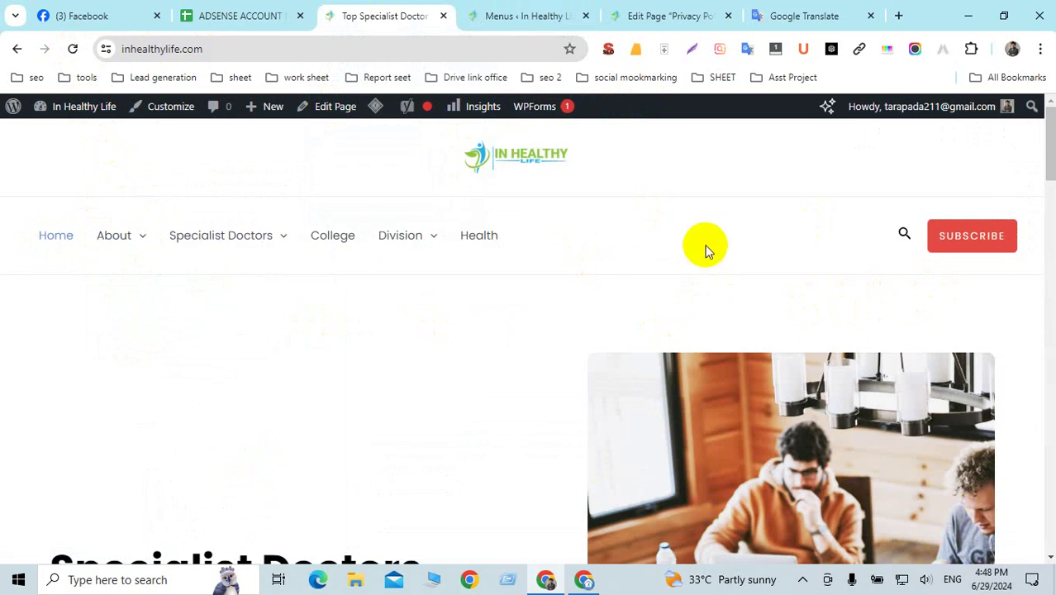
Minimise both browser windows to show the desktop.
{"action": "left_click", "coordinate": [968, 16]}
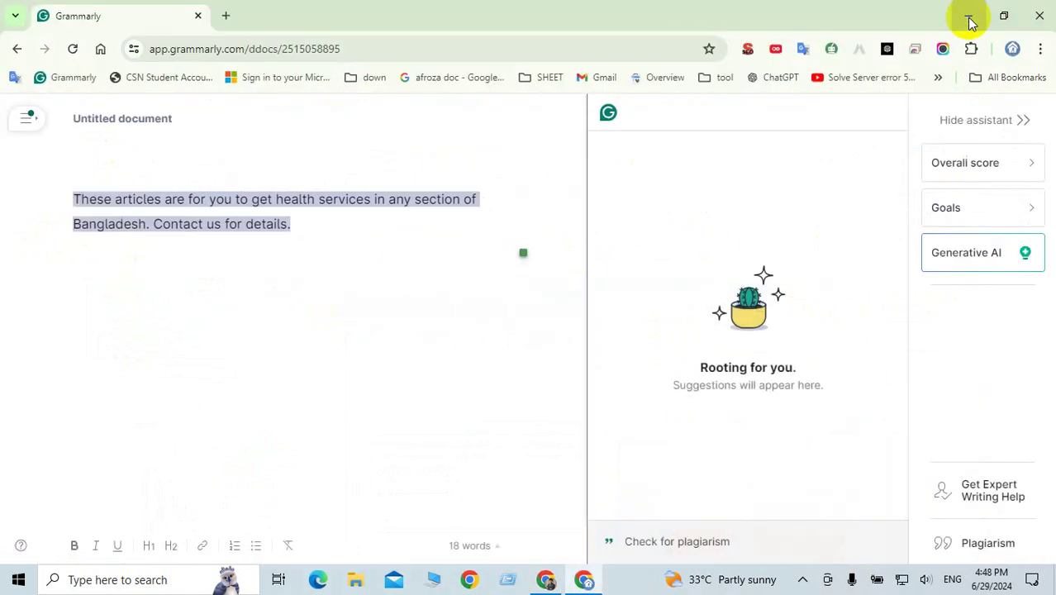
{"action": "left_click", "coordinate": [969, 17]}
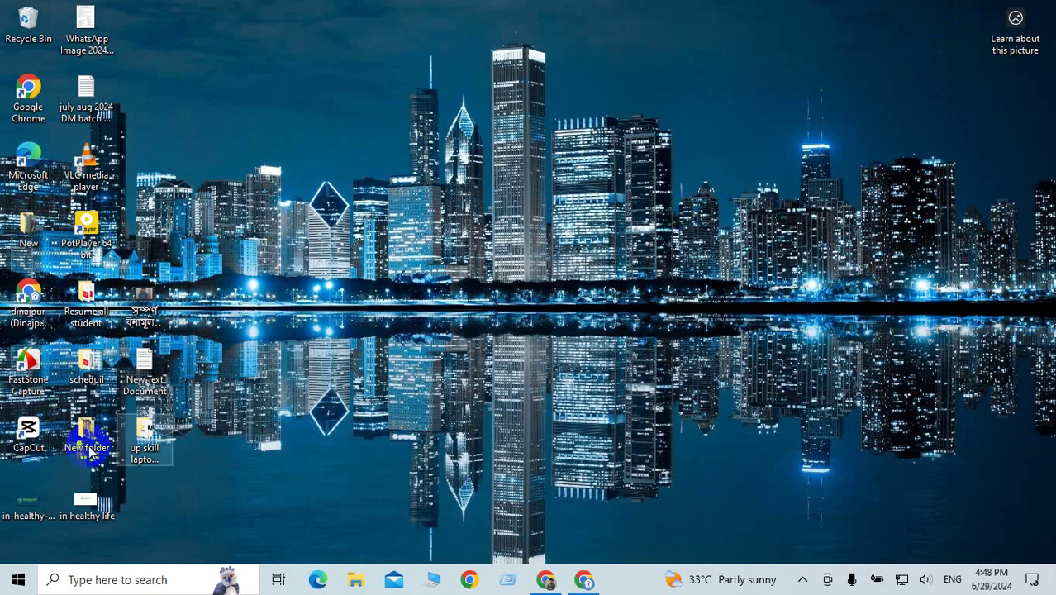